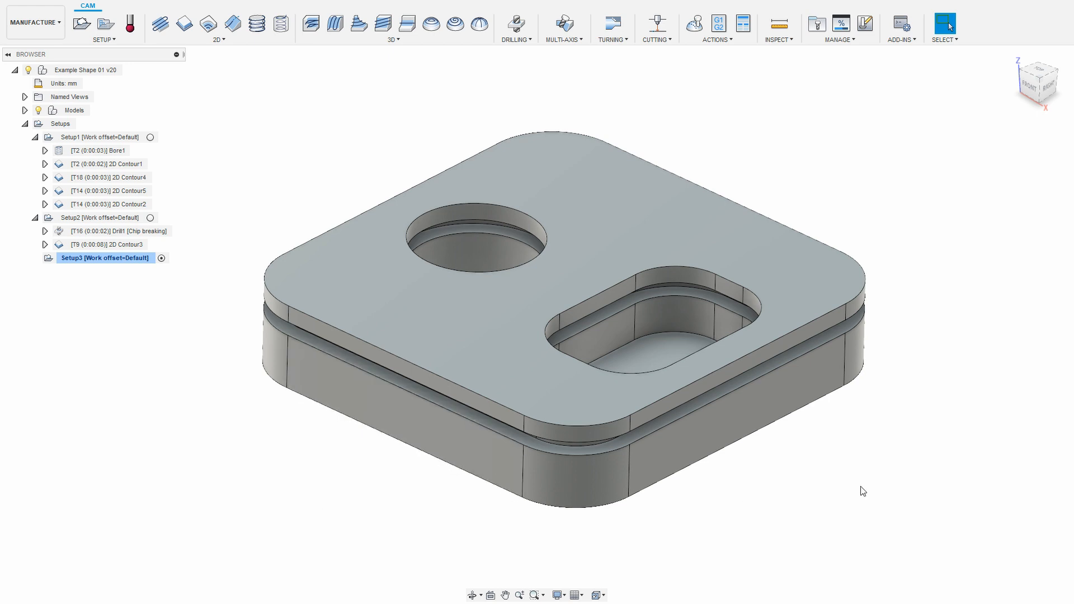
- Switch to the Notepad notes and read the If - Then - Else heading and its plain-language explanation
{"action": "key", "text": "alt+Tab"}
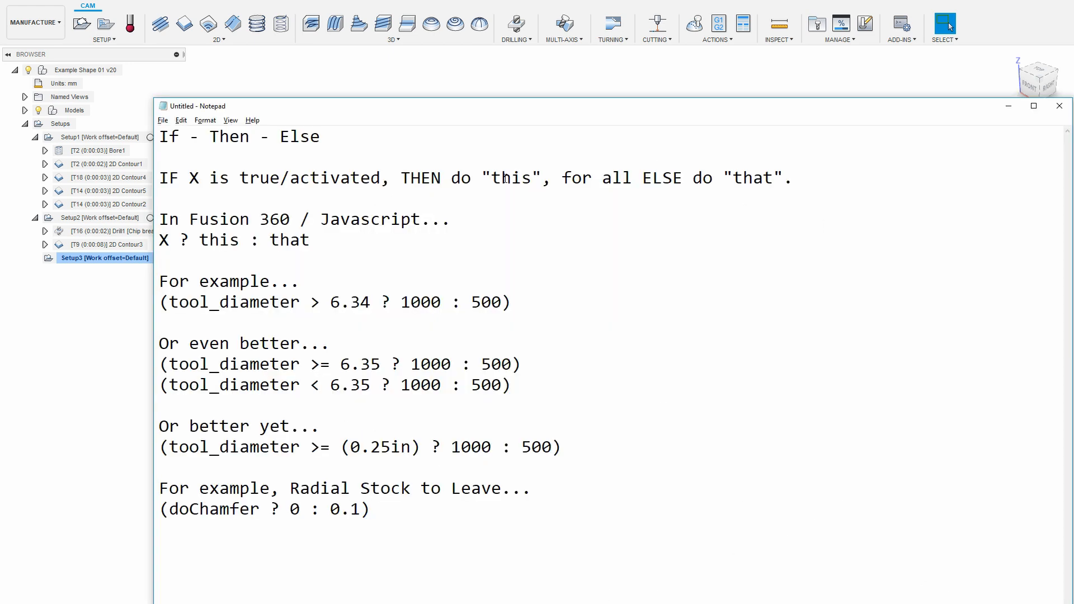
{"action": "left_click", "coordinate": [361, 132]}
{"action": "left_click_drag", "start_coordinate": [156, 136], "coordinate": [336, 144]}
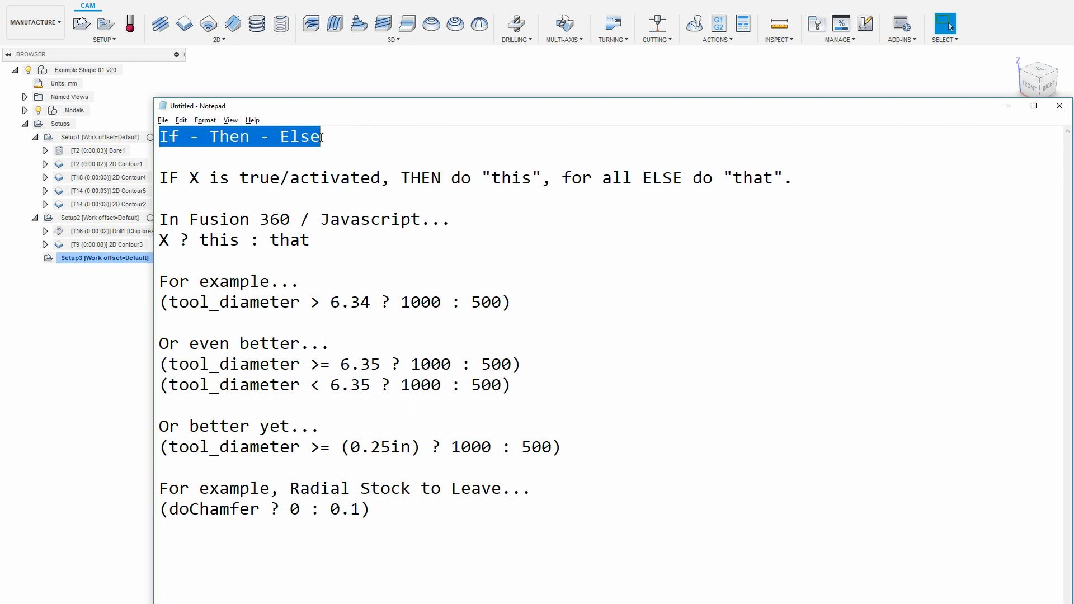
{"action": "left_click", "coordinate": [348, 147]}
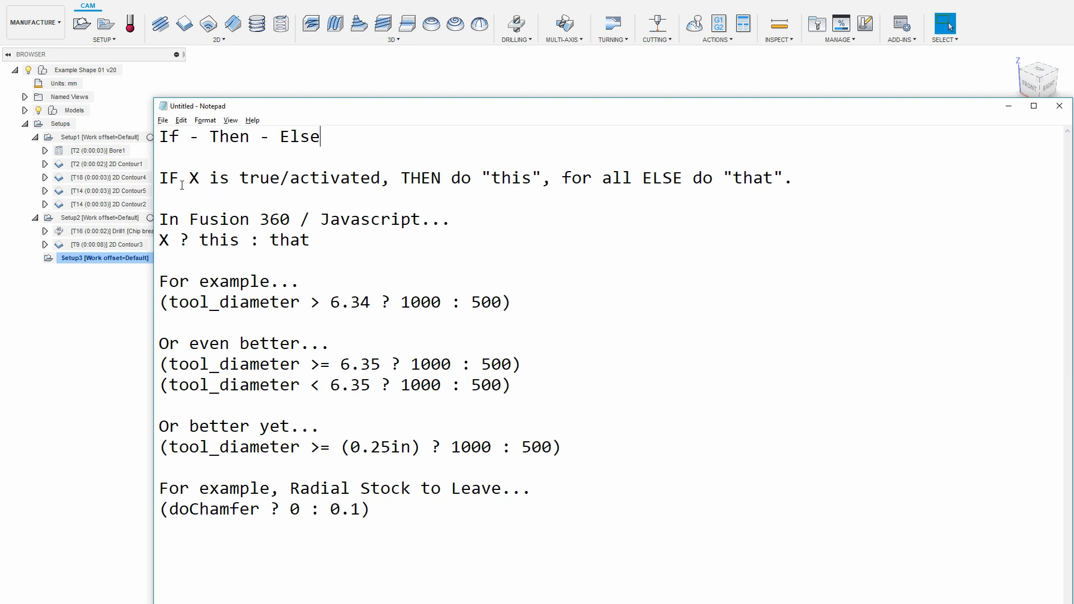
{"action": "mouse_move", "coordinate": [179, 179]}
{"action": "left_mouse_down"}
{"action": "mouse_move", "coordinate": [159, 179]}
{"action": "mouse_move", "coordinate": [200, 179]}
{"action": "left_mouse_up"}
{"action": "left_click_drag", "start_coordinate": [401, 179], "coordinate": [794, 180]}
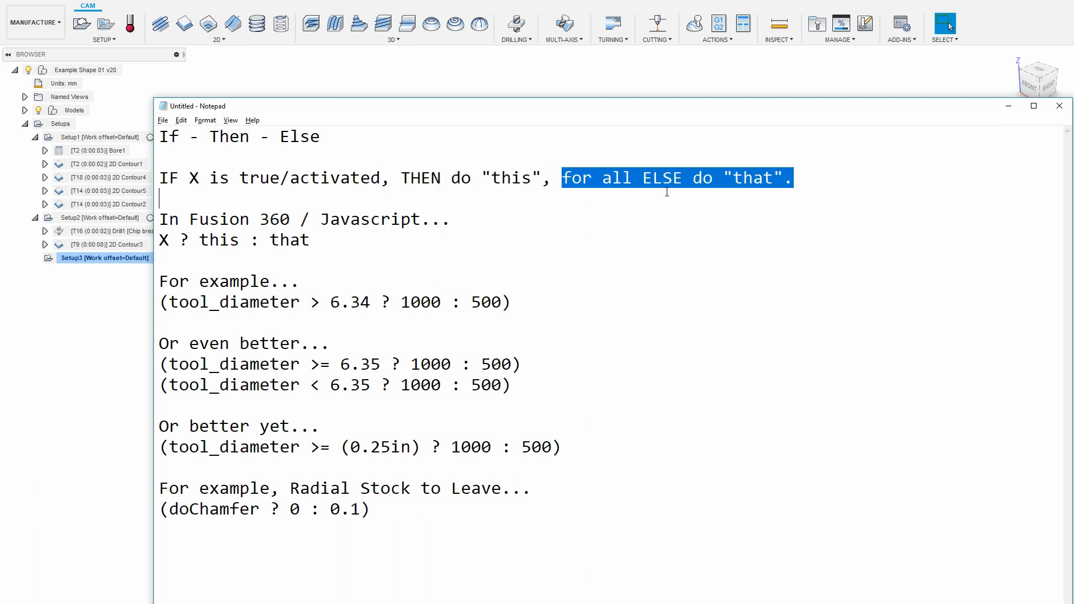
{"action": "left_click_drag", "start_coordinate": [562, 179], "coordinate": [781, 186]}
{"action": "left_click", "coordinate": [473, 234]}
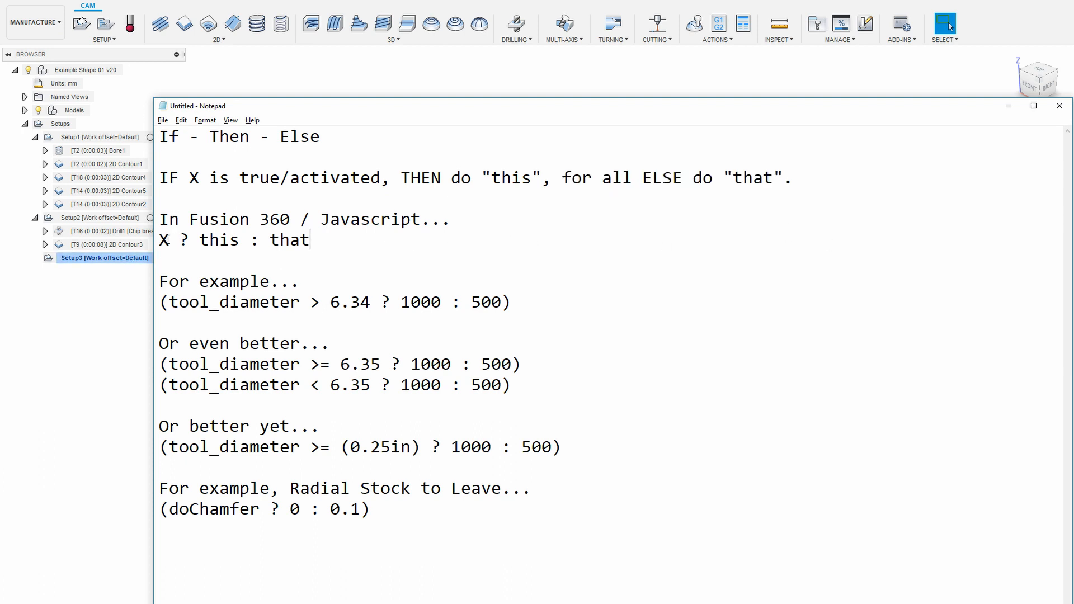
- Examine each part of the conditional syntax "X ? this : that" under the Fusion 360 / Javascript heading
{"action": "left_click_drag", "start_coordinate": [169, 239], "coordinate": [156, 245]}
{"action": "left_click", "coordinate": [185, 241]}
{"action": "left_click_drag", "start_coordinate": [179, 242], "coordinate": [240, 242]}
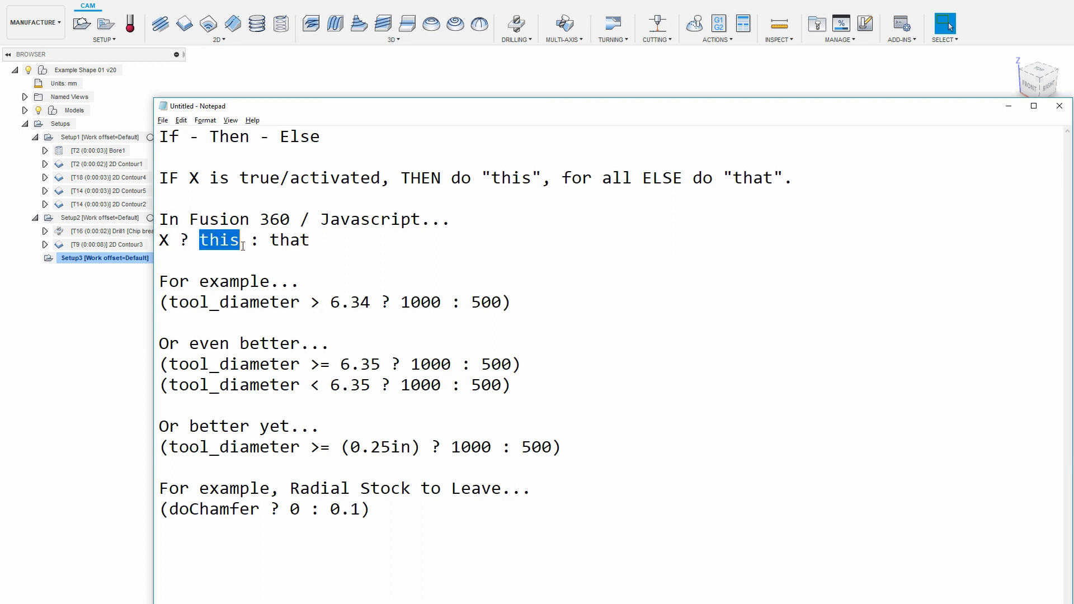
{"action": "left_click_drag", "start_coordinate": [269, 242], "coordinate": [326, 240]}
{"action": "left_click", "coordinate": [271, 241]}
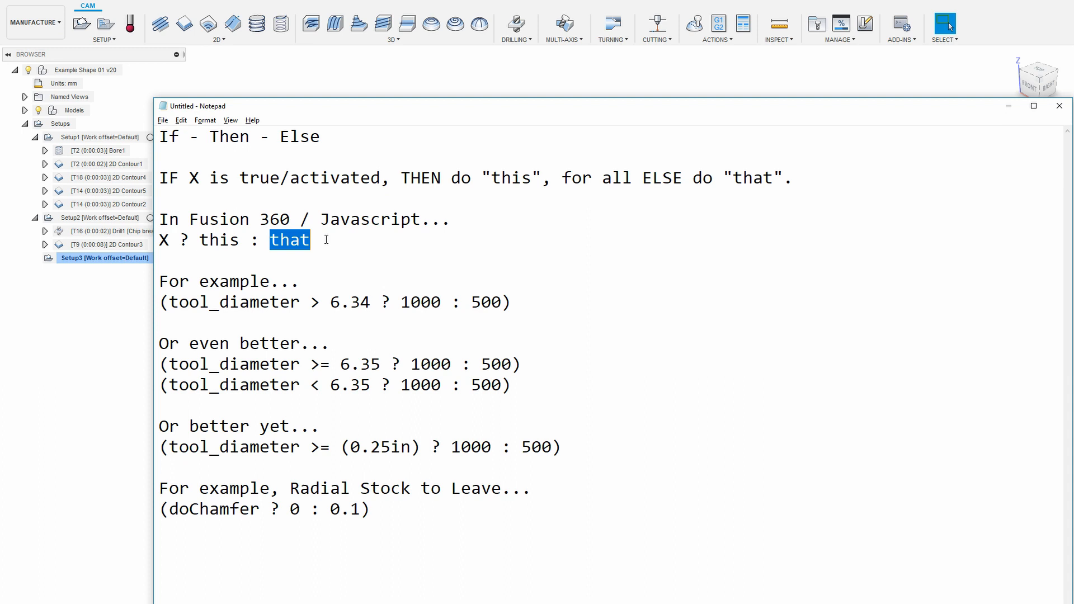
{"action": "left_click", "coordinate": [370, 240]}
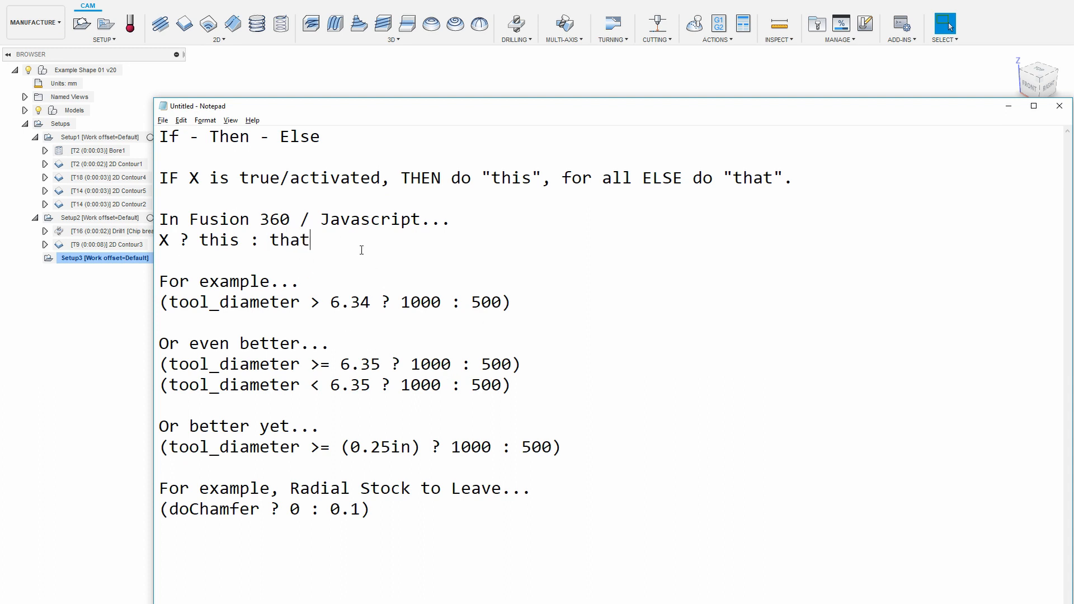
- Try enclosing the "X ? this : that" line in parentheses, and remove them again
{"action": "type", "text": ")"}
{"action": "key", "text": "Home"}
{"action": "type", "text": "("}
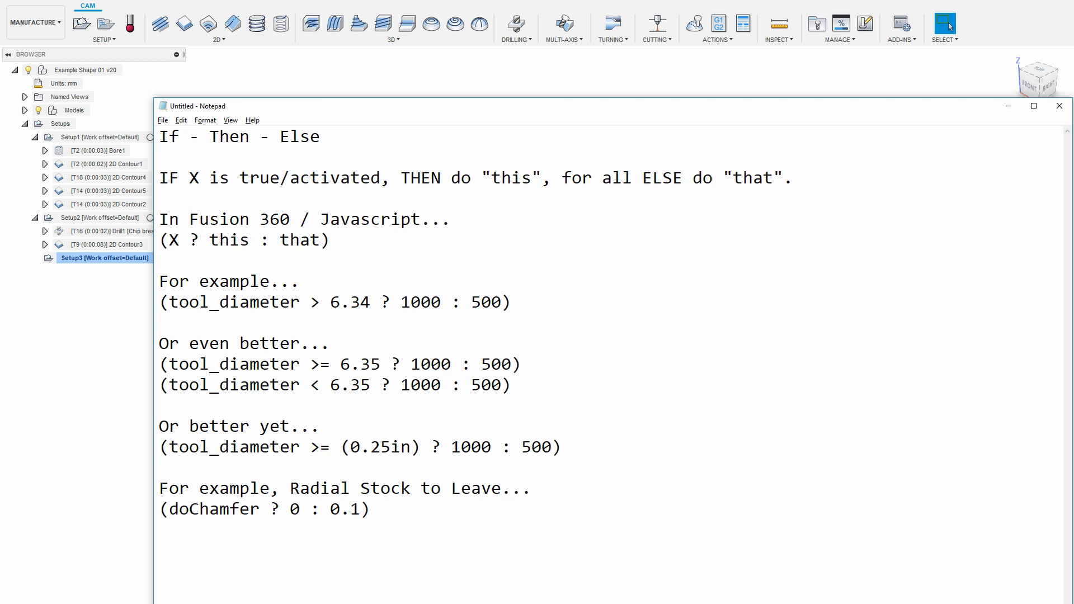
{"action": "key", "text": "BackSpace"}
{"action": "key", "text": "End"}
{"action": "key", "text": "BackSpace"}
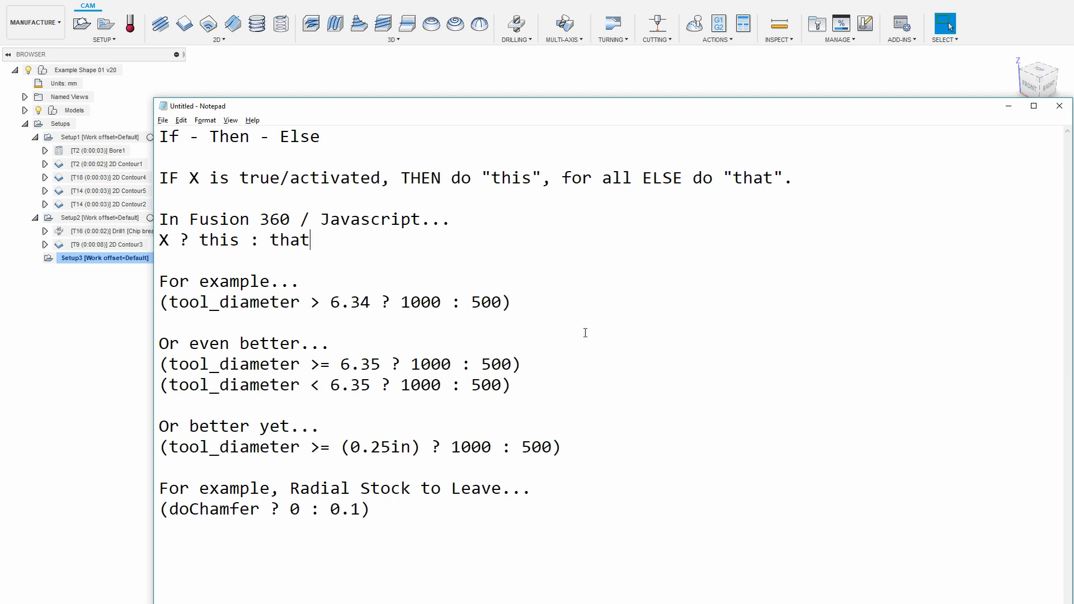
- Review the tool_diameter example expressions that choose between 1000 and 500, including the 0.25in version
{"action": "left_click", "coordinate": [546, 305]}
{"action": "left_click", "coordinate": [532, 365]}
{"action": "left_click", "coordinate": [542, 386]}
{"action": "left_click", "coordinate": [631, 450]}
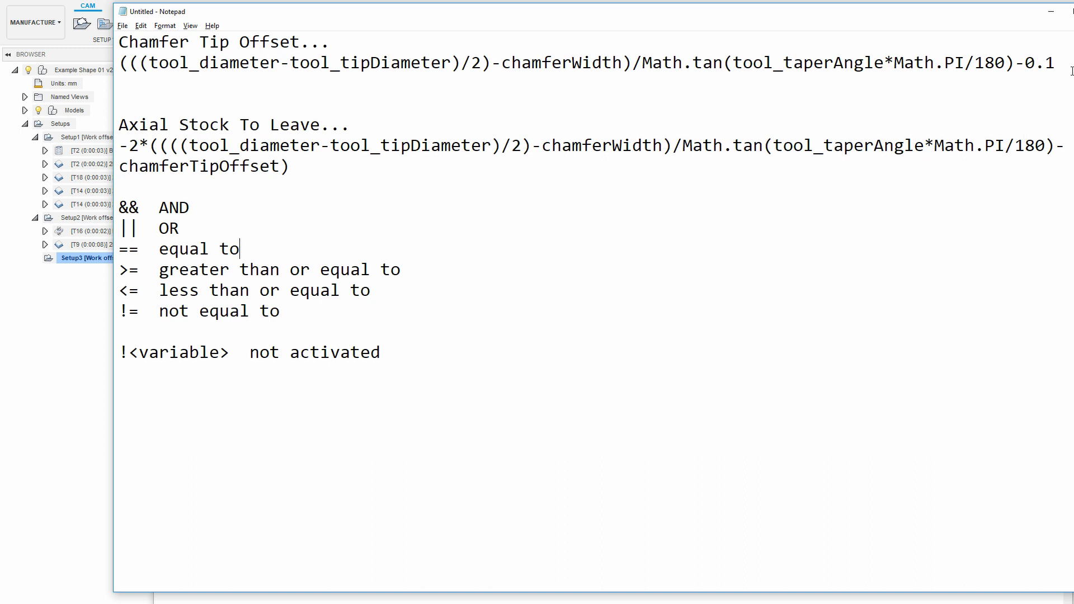
- Examine the Chamfer Tip Offset heading and its formula in the other Notepad note
{"action": "left_click_drag", "start_coordinate": [1066, 67], "coordinate": [588, 86]}
{"action": "left_click_drag", "start_coordinate": [188, 84], "coordinate": [112, 65]}
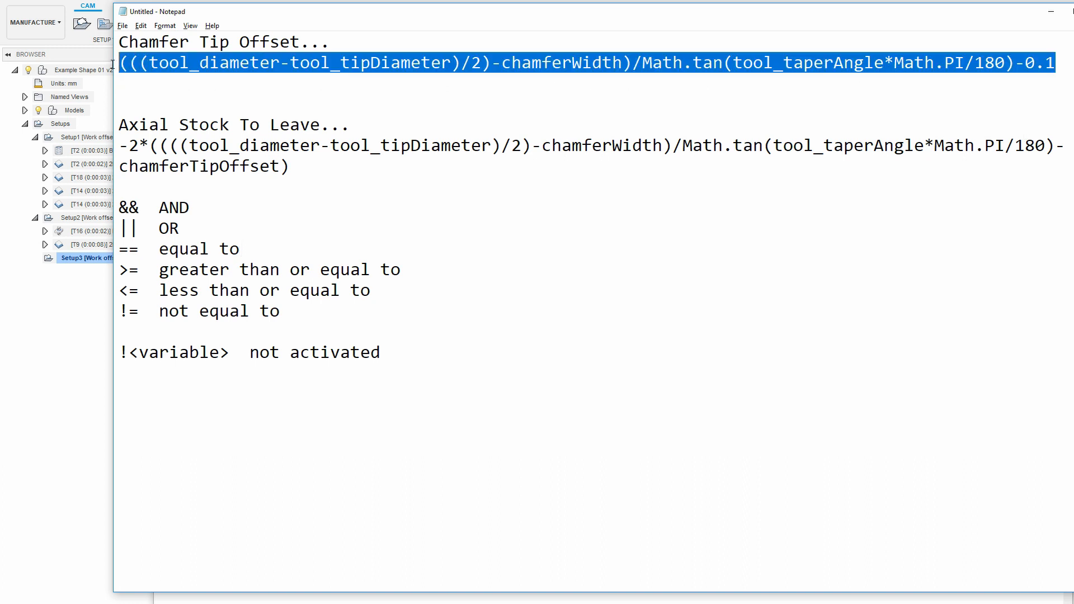
{"action": "left_click", "coordinate": [119, 61]}
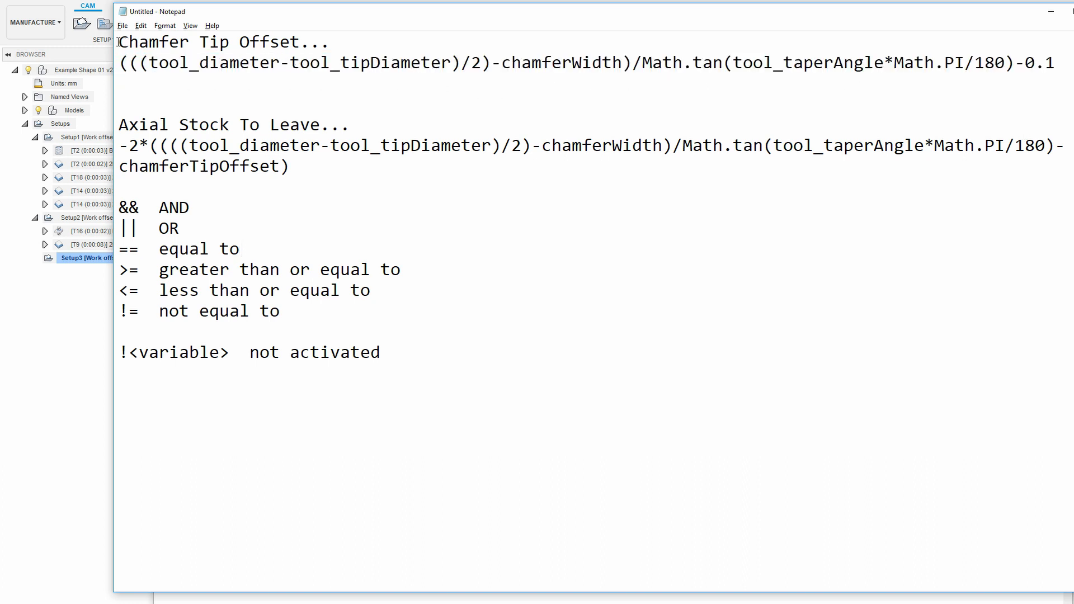
{"action": "left_click", "coordinate": [119, 42]}
{"action": "left_click_drag", "start_coordinate": [118, 42], "coordinate": [357, 42]}
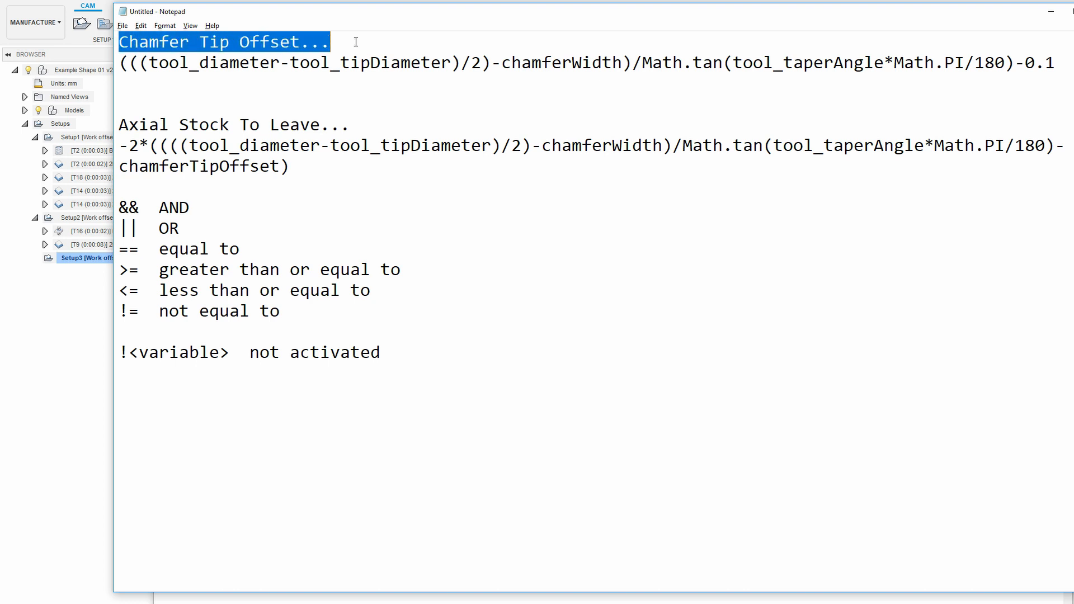
{"action": "left_click", "coordinate": [356, 42]}
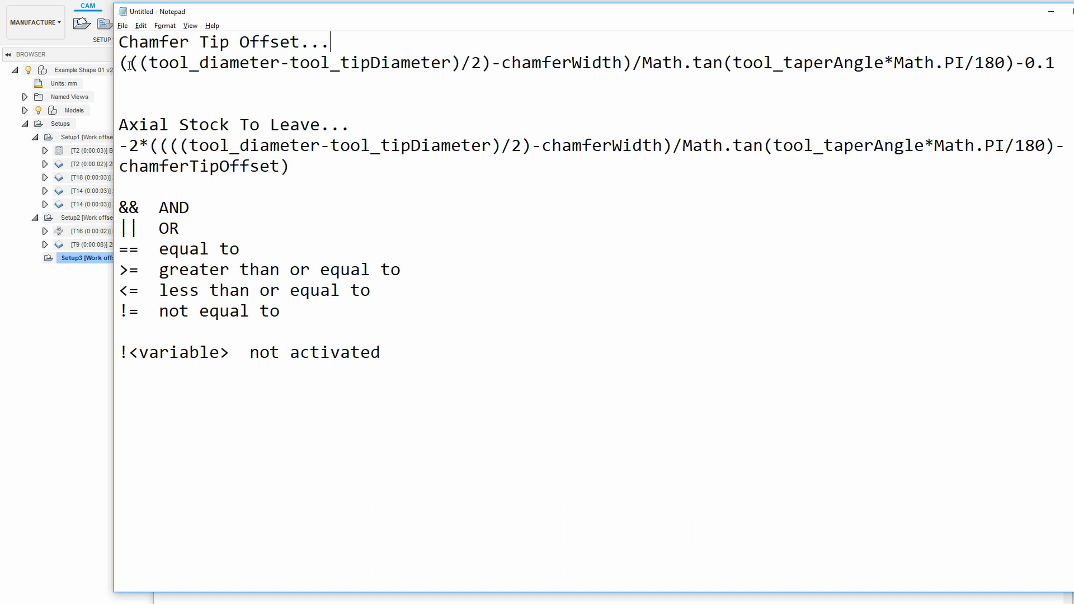
{"action": "left_click_drag", "start_coordinate": [1056, 53], "coordinate": [1049, 73]}
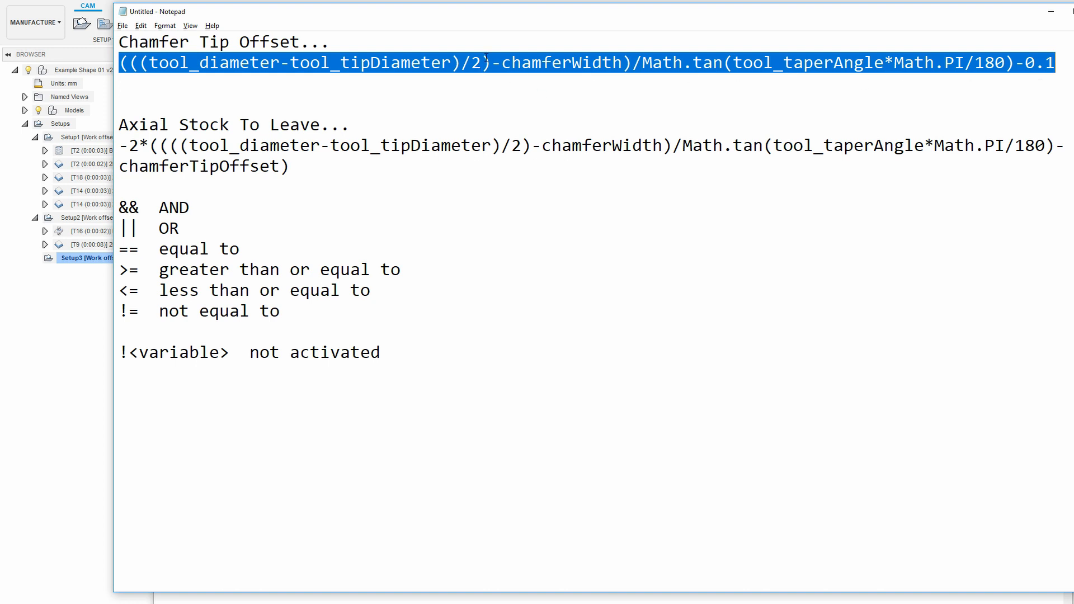
{"action": "left_click", "coordinate": [472, 134]}
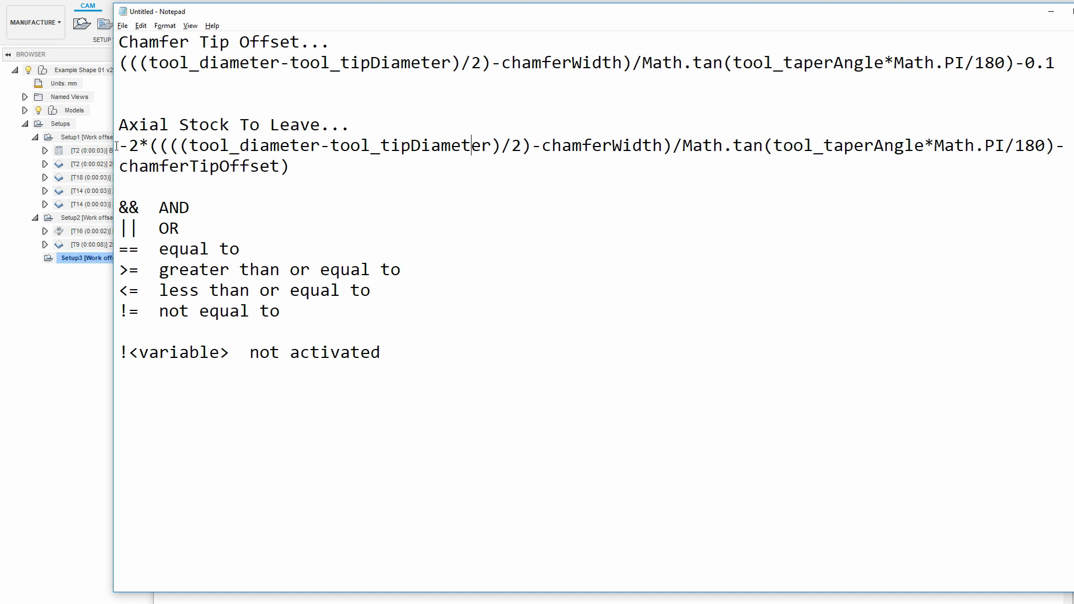
- Examine the Axial Stock To Leave formula and its -2 multiplier alongside the Chamfer Tip Offset's -0.1 term and the If - Then - Else notes
{"action": "left_click_drag", "start_coordinate": [120, 145], "coordinate": [329, 167]}
{"action": "left_click", "coordinate": [340, 165]}
{"action": "left_click_drag", "start_coordinate": [140, 149], "coordinate": [119, 149]}
{"action": "left_click_drag", "start_coordinate": [1025, 63], "coordinate": [1066, 64]}
{"action": "left_click", "coordinate": [1025, 62]}
{"action": "triple_click", "coordinate": [237, 139]}
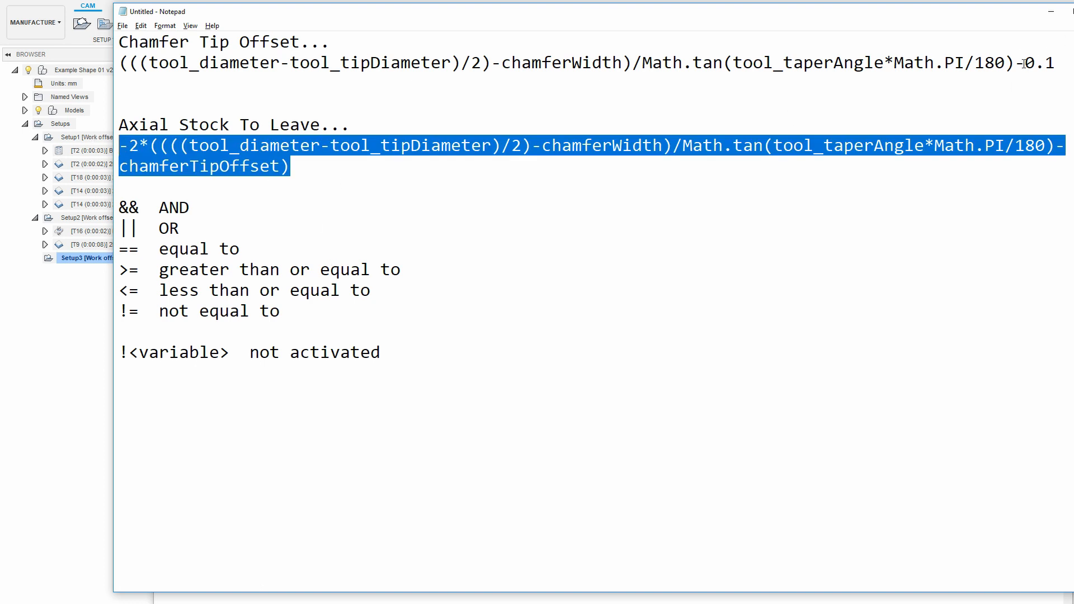
{"action": "left_click_drag", "start_coordinate": [1025, 63], "coordinate": [1057, 64]}
{"action": "left_click_drag", "start_coordinate": [140, 147], "coordinate": [116, 149]}
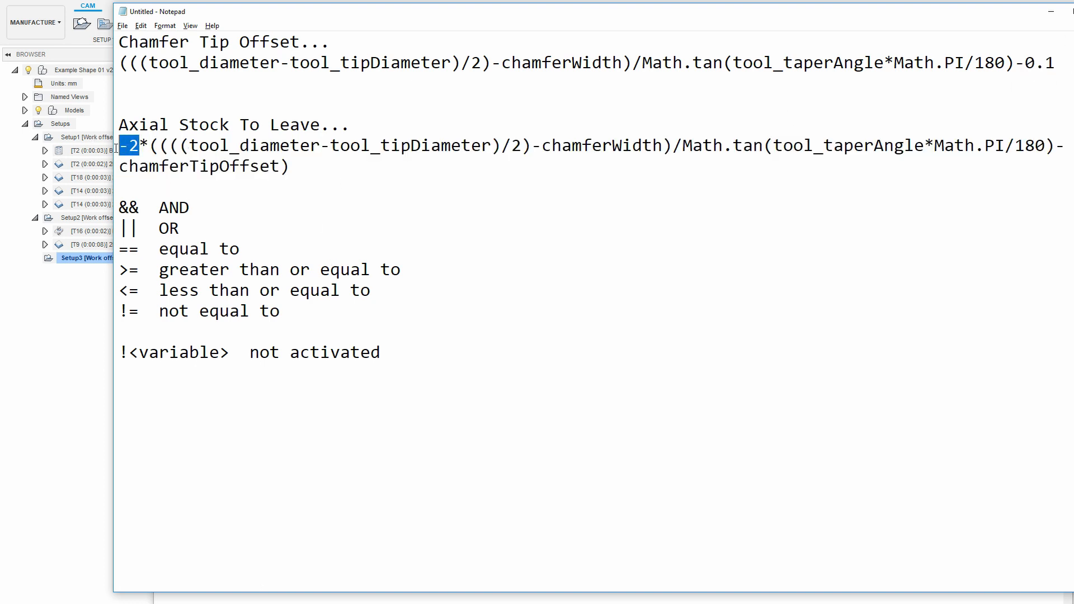
{"action": "left_click", "coordinate": [309, 166]}
{"action": "left_click_drag", "start_coordinate": [117, 146], "coordinate": [315, 167]}
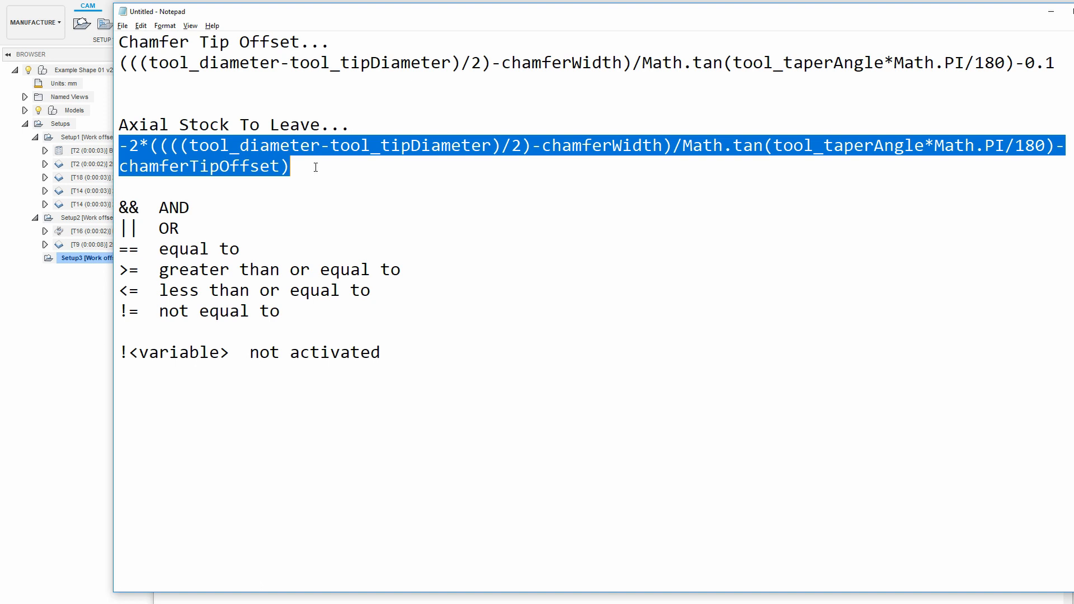
{"action": "left_click", "coordinate": [342, 600]}
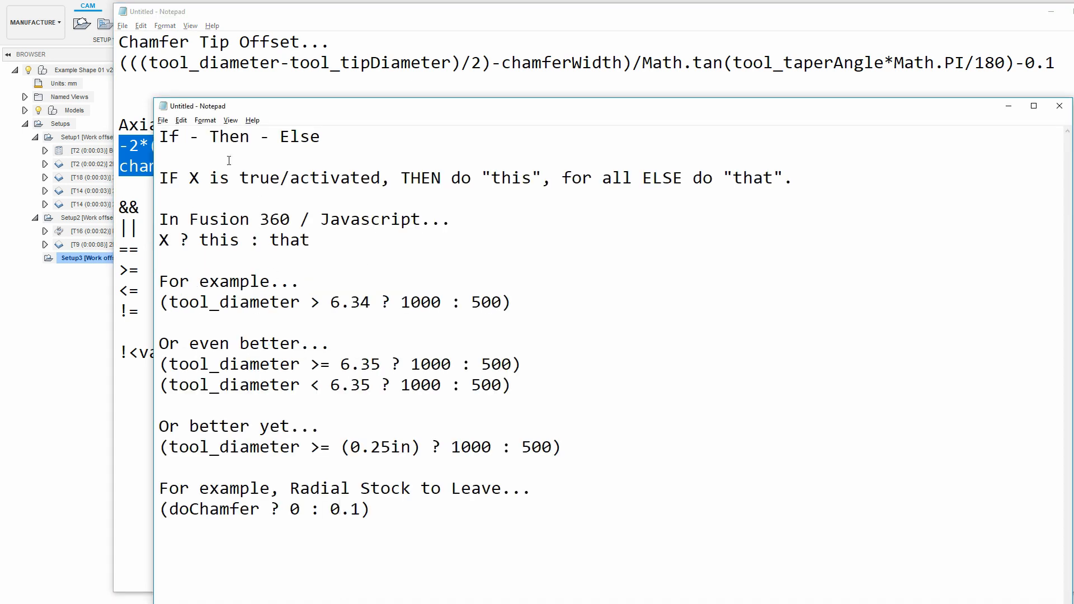
{"action": "left_click", "coordinate": [127, 471]}
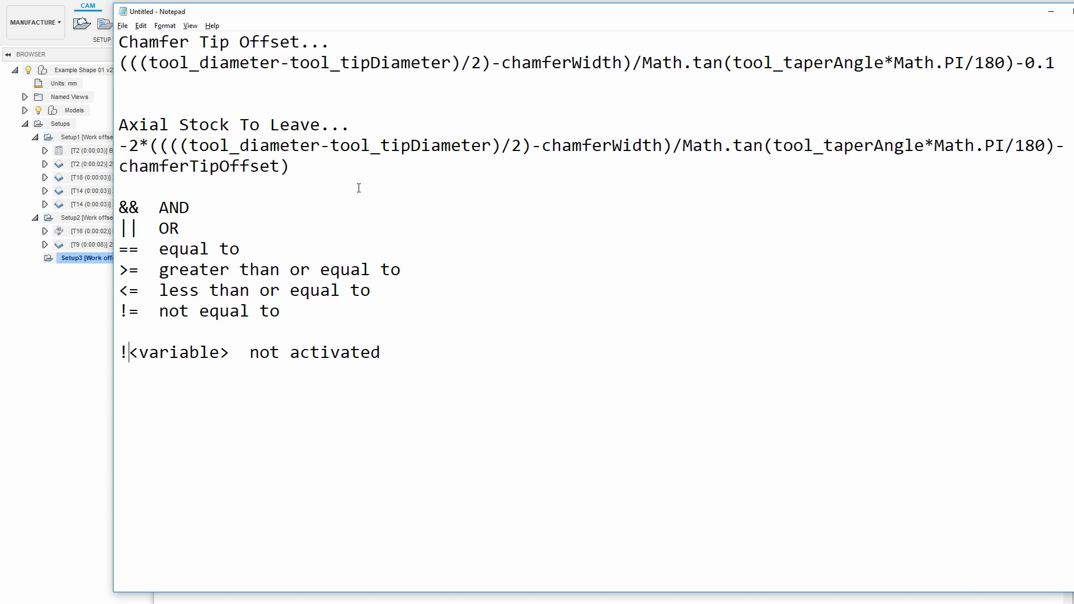
- Switch to the long-expressions note and review the lead-in, lead-out and Axial Stock to Leave expressions
{"action": "key", "text": "alt+Tab"}
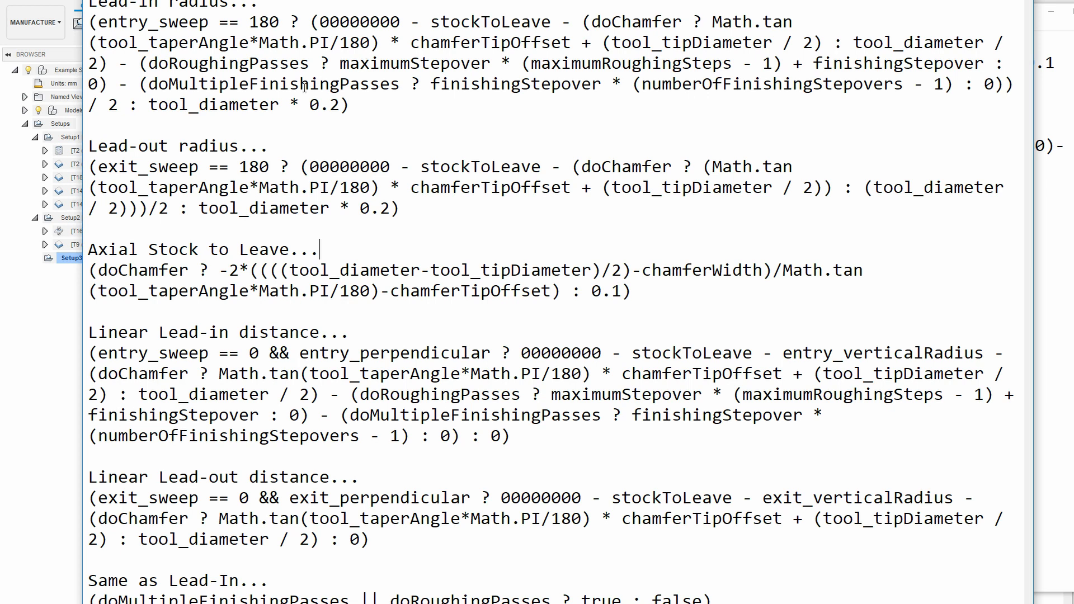
{"action": "left_click_drag", "start_coordinate": [166, 22], "coordinate": [240, 84]}
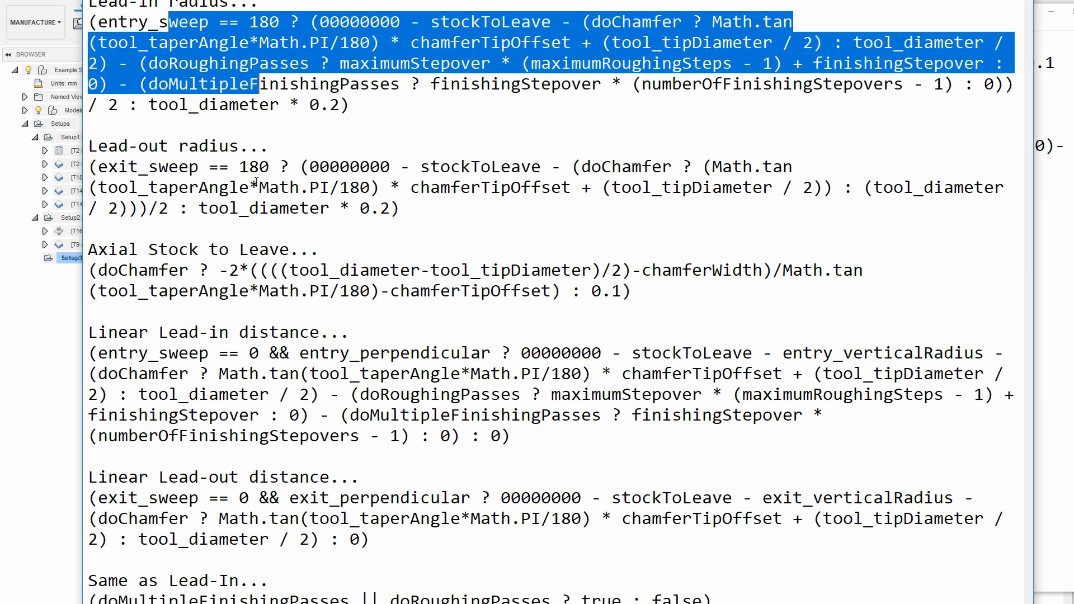
{"action": "left_click_drag", "start_coordinate": [220, 166], "coordinate": [330, 187]}
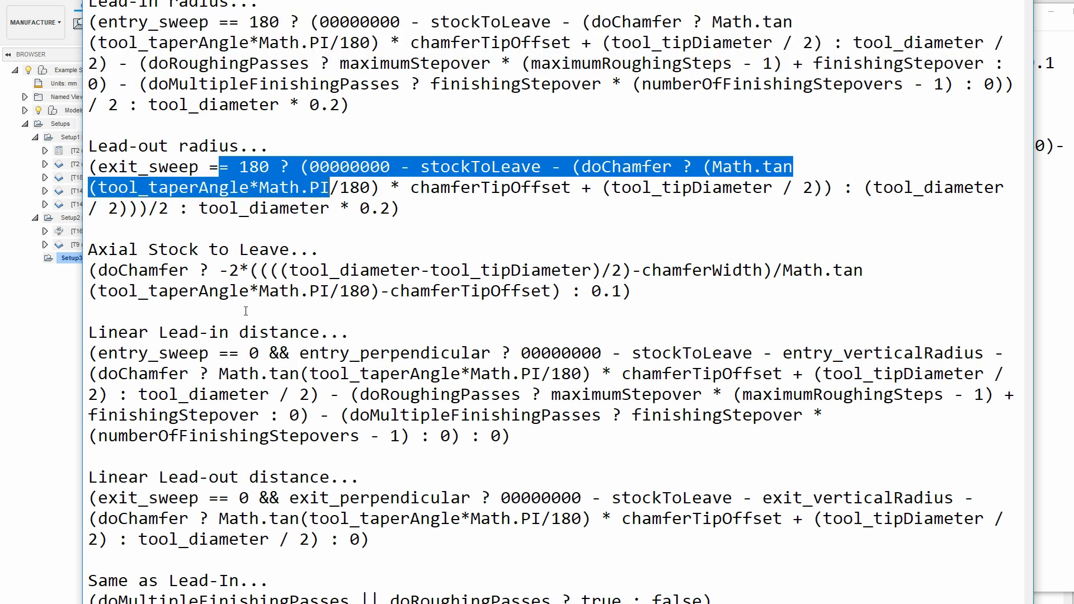
{"action": "left_click_drag", "start_coordinate": [168, 6], "coordinate": [271, 22]}
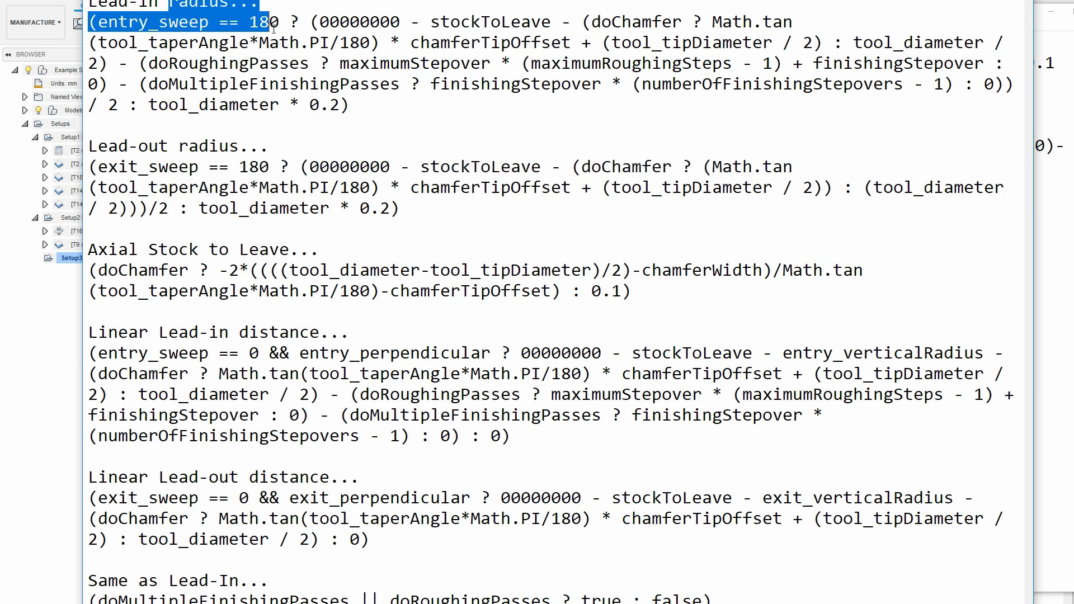
{"action": "left_click_drag", "start_coordinate": [99, 477], "coordinate": [179, 477]}
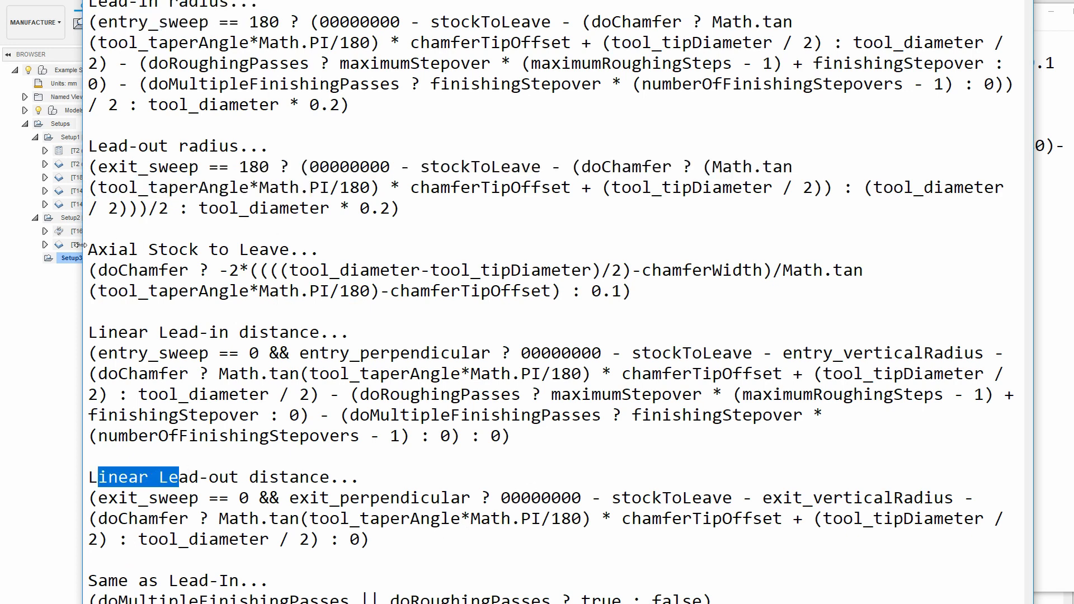
{"action": "left_click_drag", "start_coordinate": [88, 250], "coordinate": [708, 288]}
{"action": "left_click", "coordinate": [711, 290]}
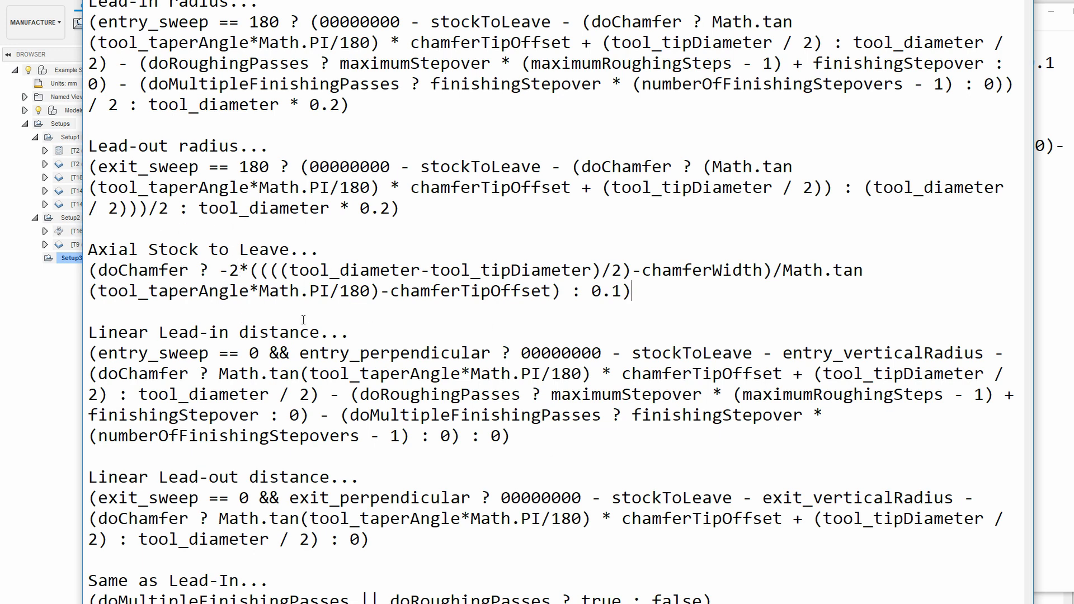
- Examine the Same as Lead-In expression and its || operator, and return to Fusion 360
{"action": "left_click_drag", "start_coordinate": [733, 596], "coordinate": [88, 598]}
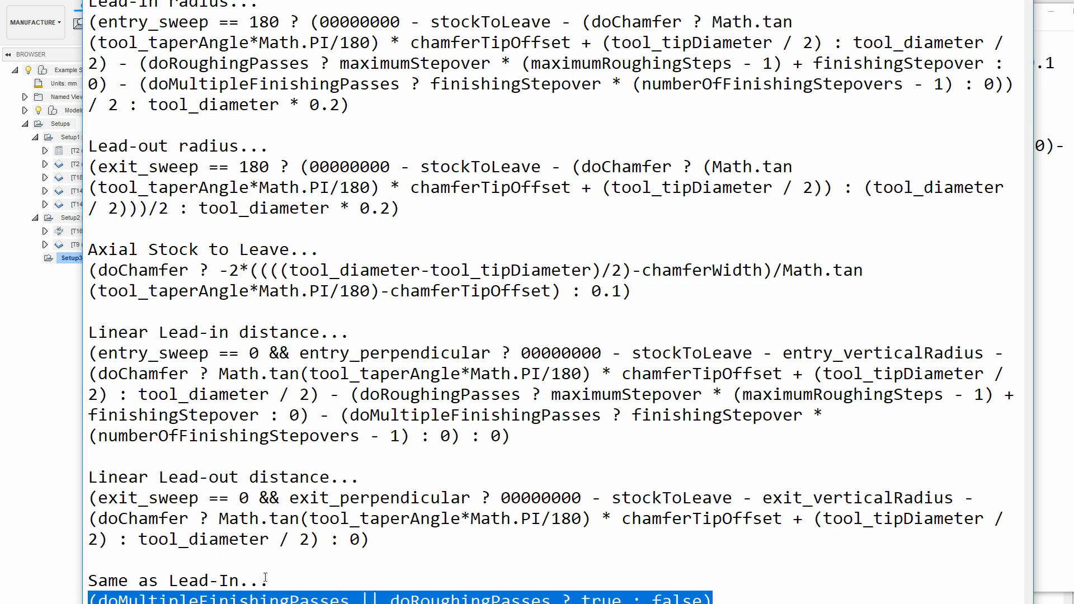
{"action": "left_click", "coordinate": [354, 595]}
{"action": "double_click", "coordinate": [366, 596]}
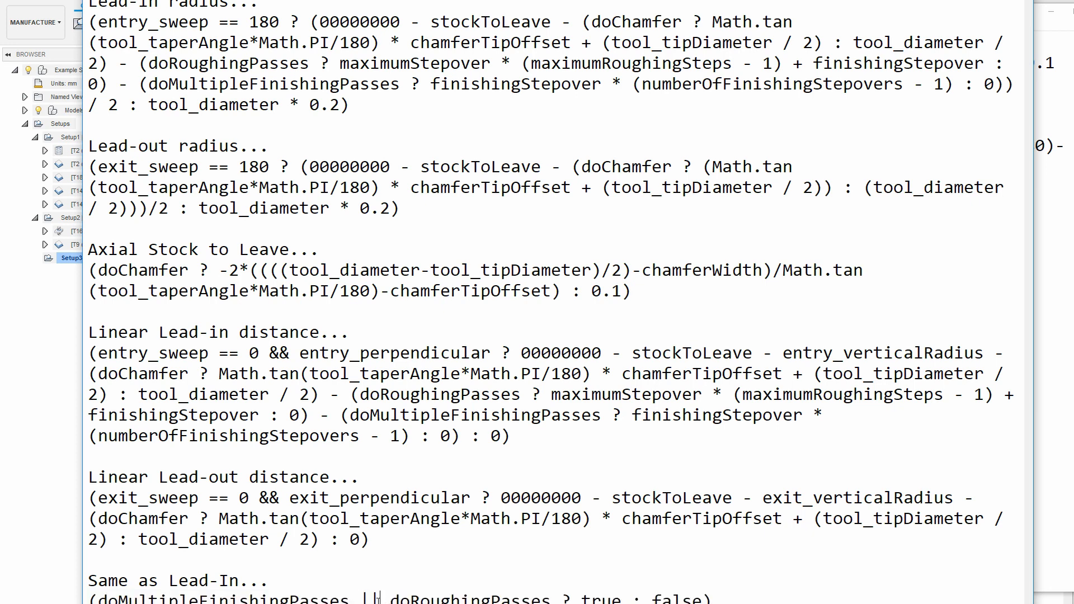
{"action": "double_click", "coordinate": [377, 597]}
{"action": "left_click", "coordinate": [839, 595]}
{"action": "left_click", "coordinate": [49, 437]}
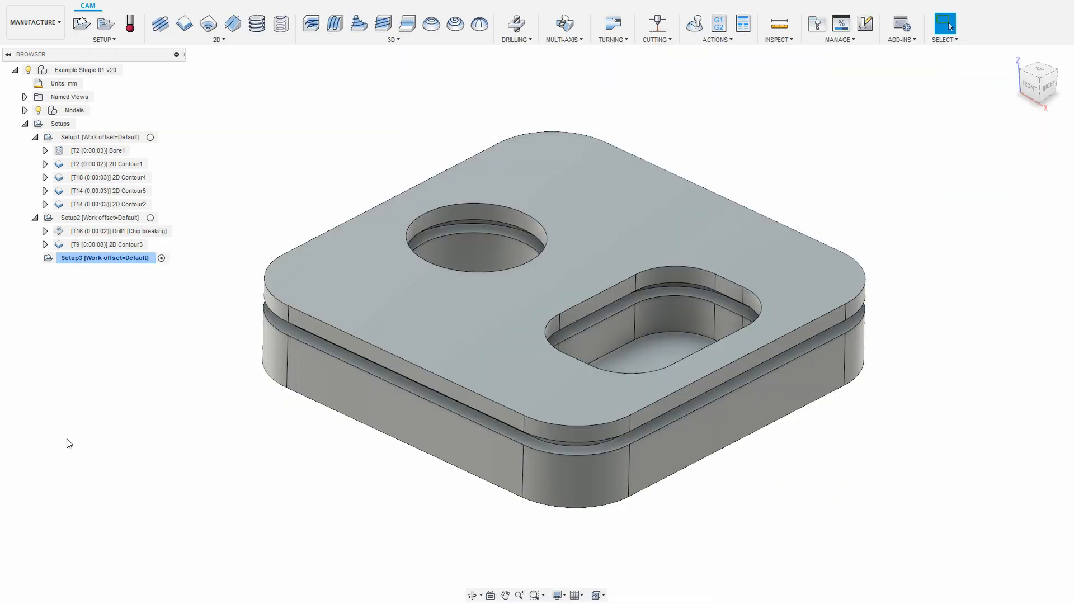
{"action": "left_click", "coordinate": [403, 603]}
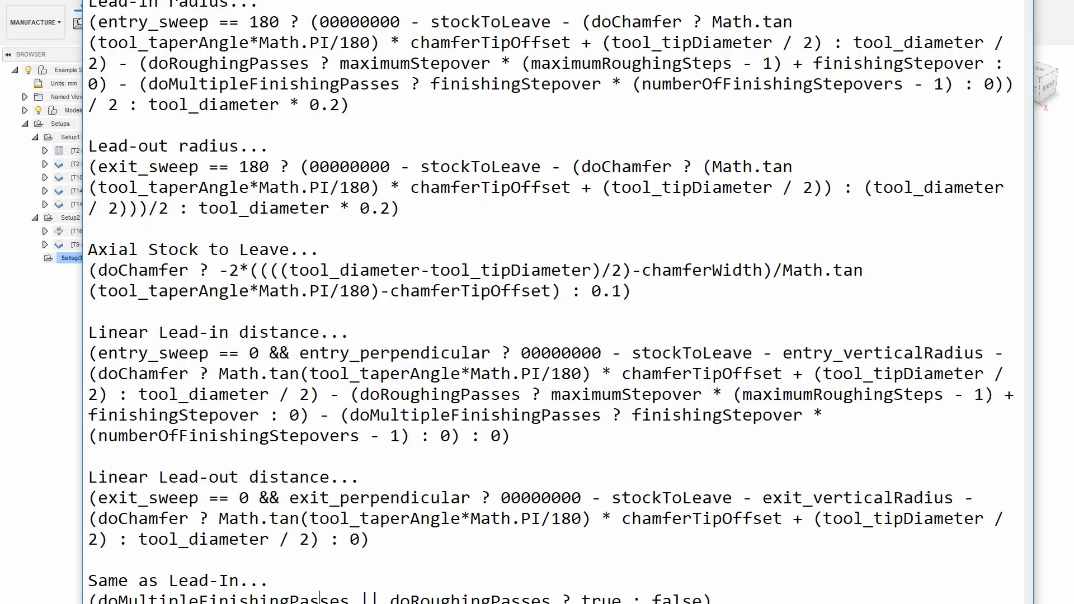
{"action": "left_click", "coordinate": [62, 433]}
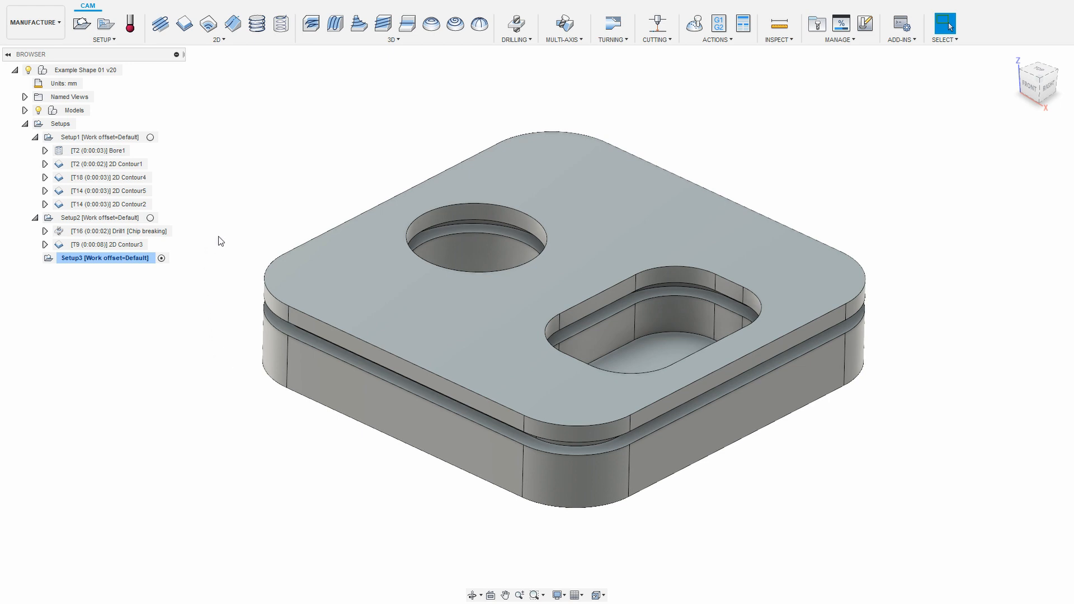
- Create a 2D Contour operation in Setup3 along the top face's outer edge, keeping the #9 1/8" flat end mill
{"action": "left_click", "coordinate": [188, 32]}
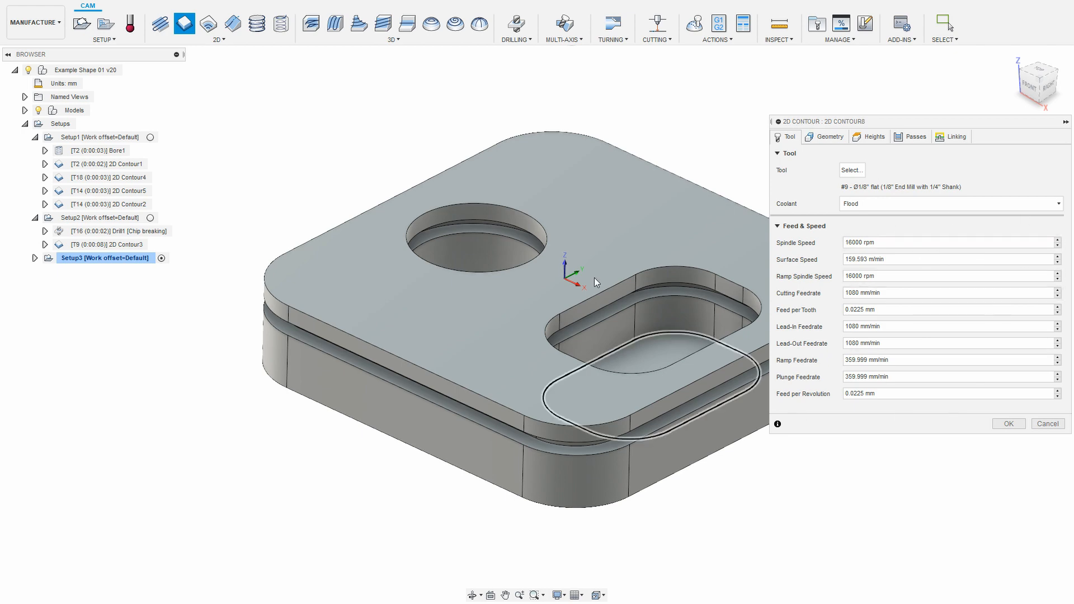
{"action": "left_click", "coordinate": [852, 170]}
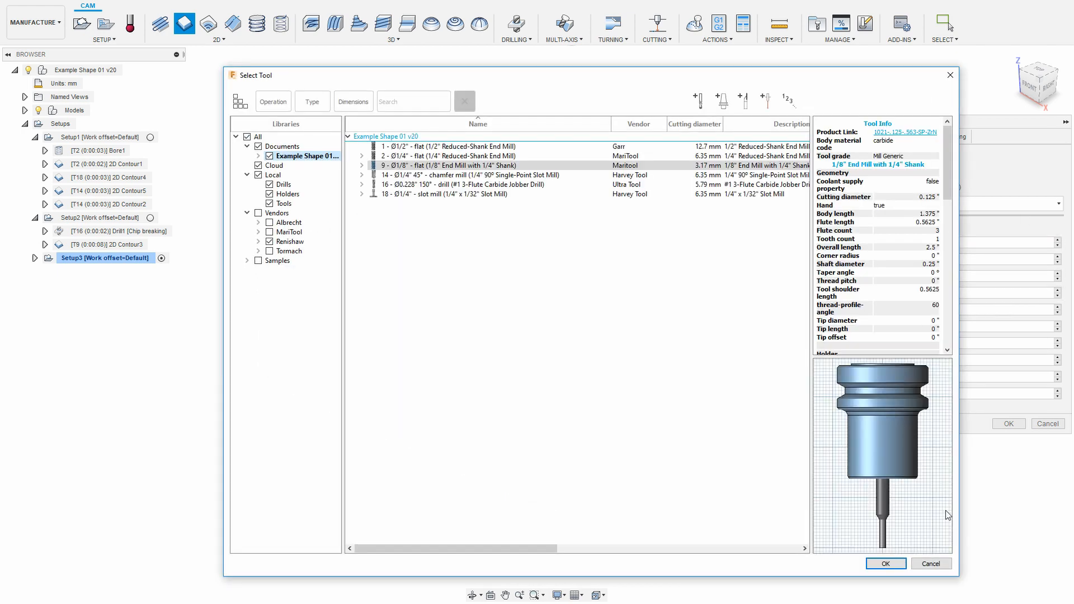
{"action": "left_click", "coordinate": [930, 562]}
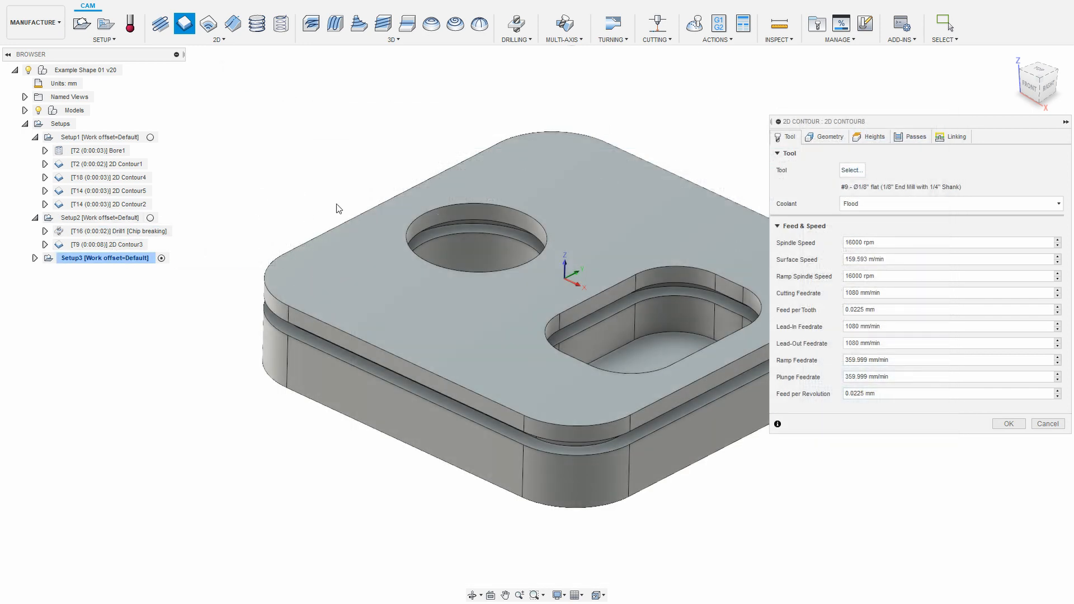
{"action": "left_click", "coordinate": [355, 232]}
{"action": "left_click", "coordinate": [1009, 346]}
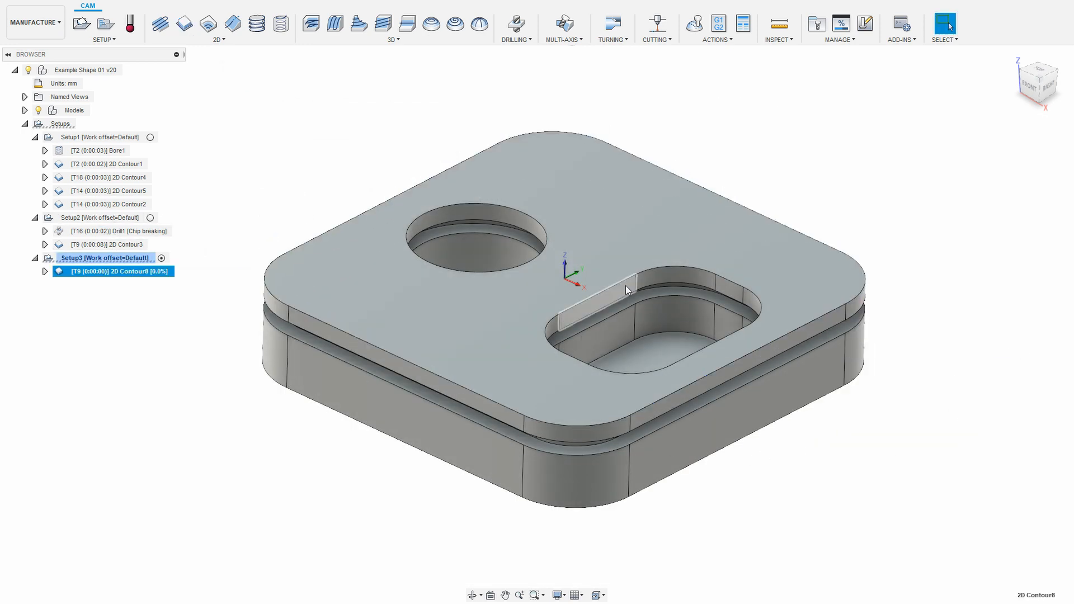
- Protect and suppress the 2D Contour8 operation in Setup3, accepting that its toolpath gets cleared
{"action": "right_click", "coordinate": [112, 272]}
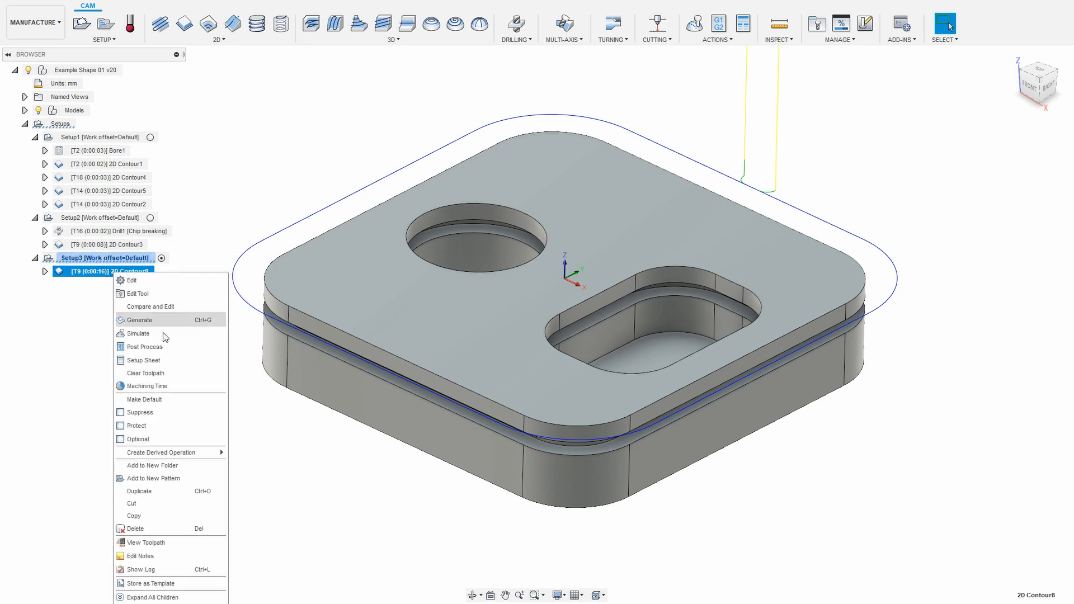
{"action": "left_click", "coordinate": [164, 425]}
{"action": "right_click", "coordinate": [93, 284]}
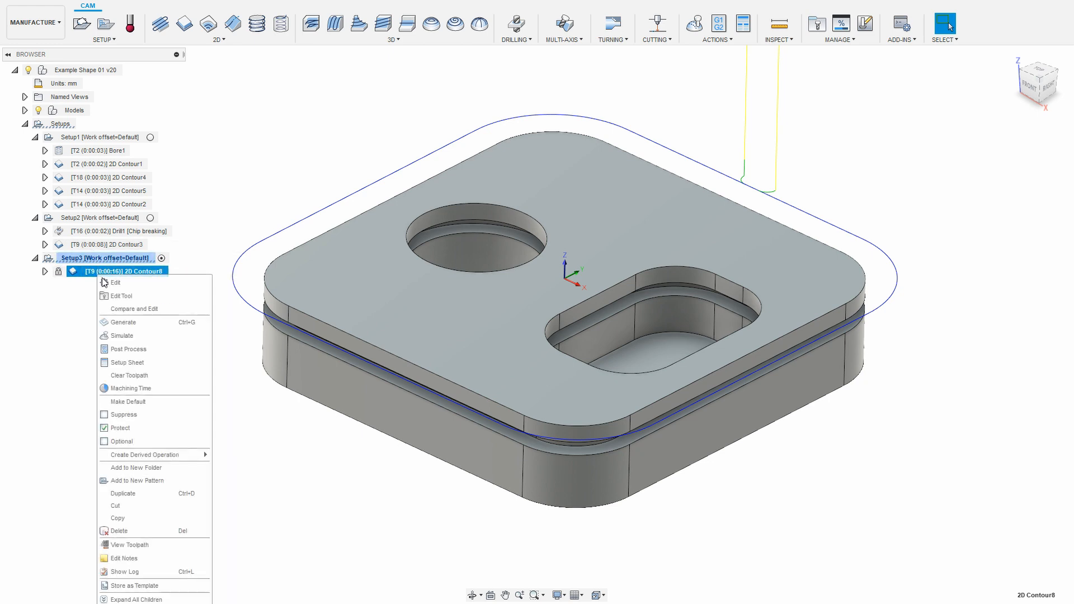
{"action": "left_click", "coordinate": [159, 412]}
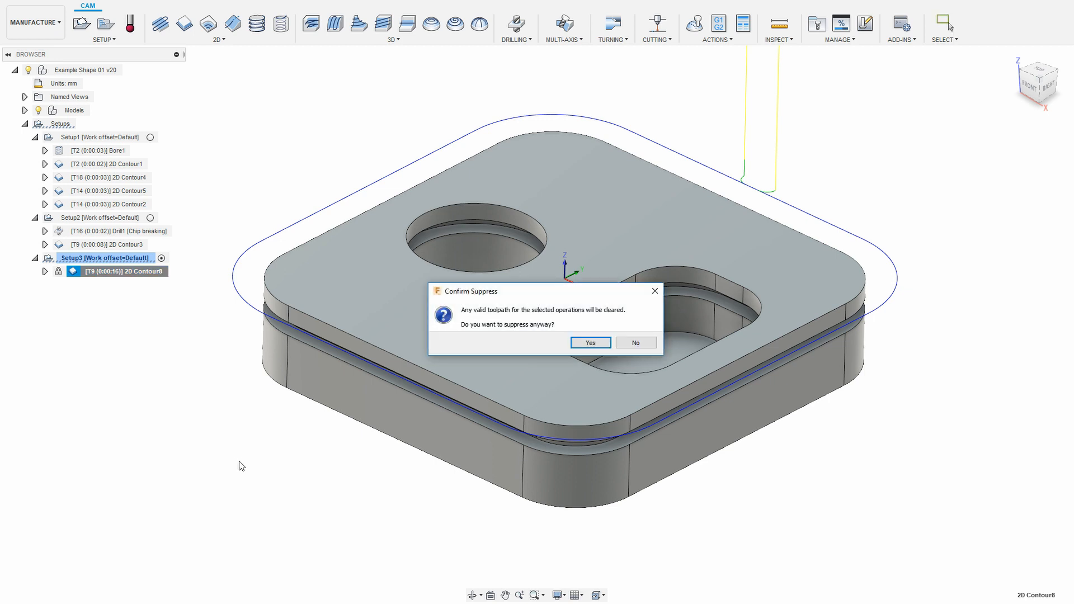
{"action": "left_click", "coordinate": [574, 344]}
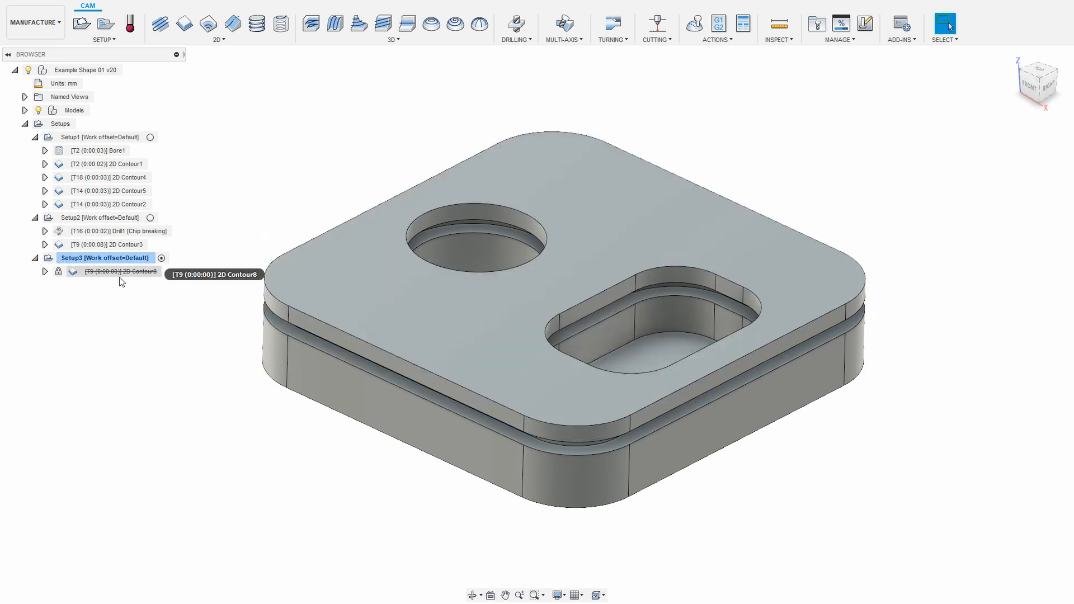
- Move the suppressed 2D Contour8 operation from Setup3 to the end of Setup2
{"action": "left_click_drag", "start_coordinate": [123, 270], "coordinate": [132, 253]}
{"action": "left_click", "coordinate": [133, 259]}
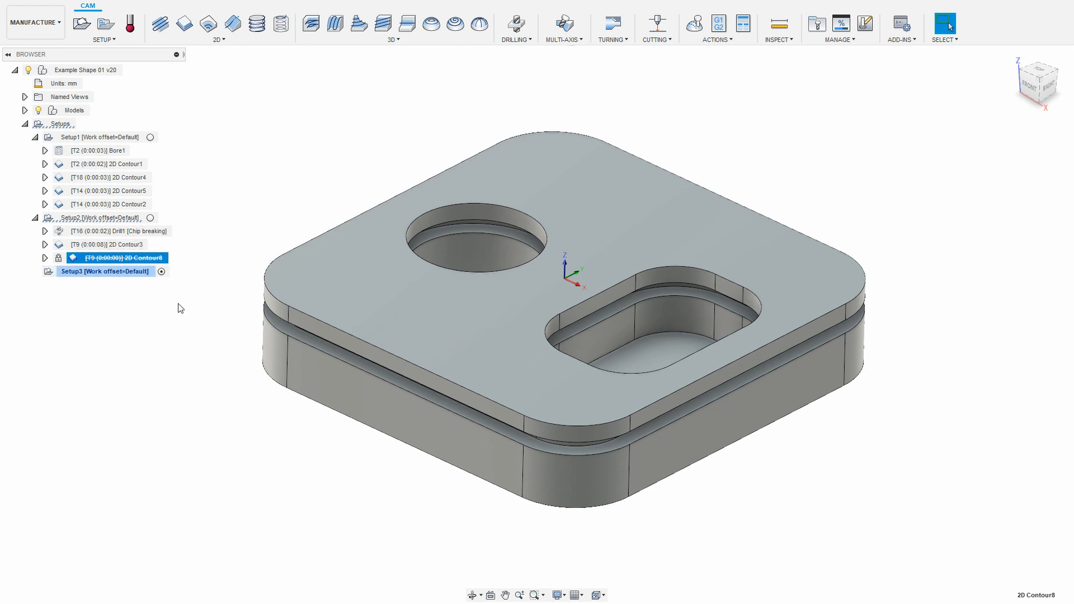
{"action": "left_click", "coordinate": [161, 341]}
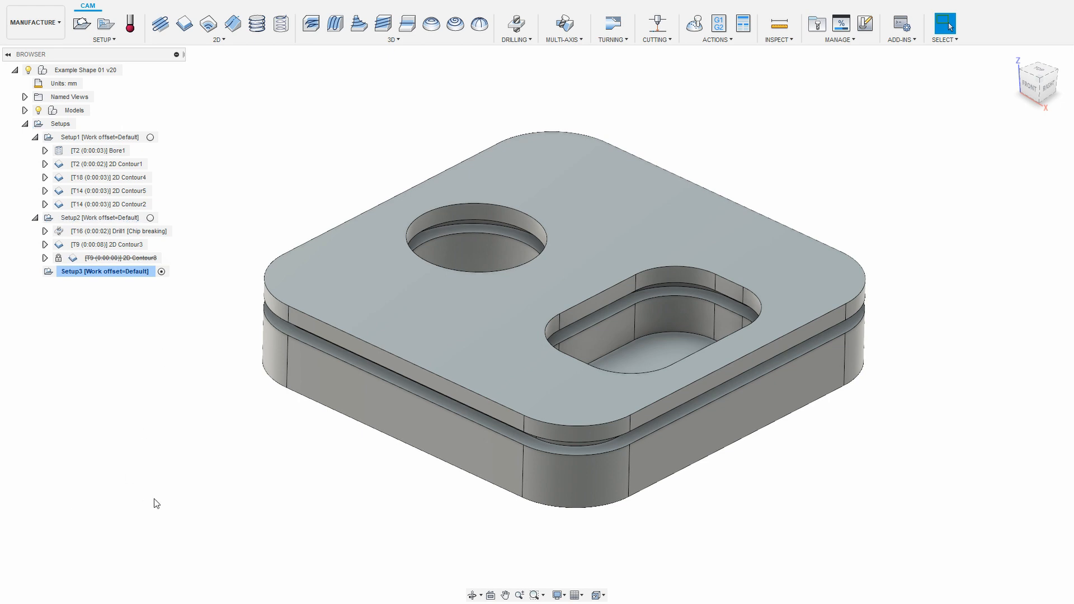
- Switch to the If - Then - Else note in Notepad and examine the first example's tool_diameter condition and its two result values
{"action": "key", "text": "alt+Tab"}
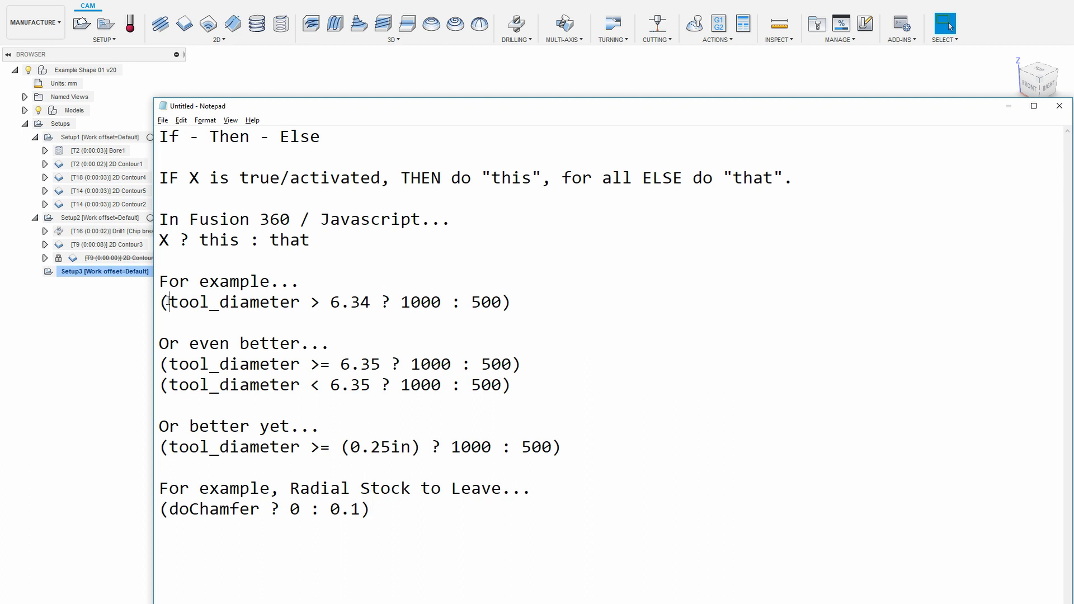
{"action": "left_click_drag", "start_coordinate": [169, 303], "coordinate": [306, 303]}
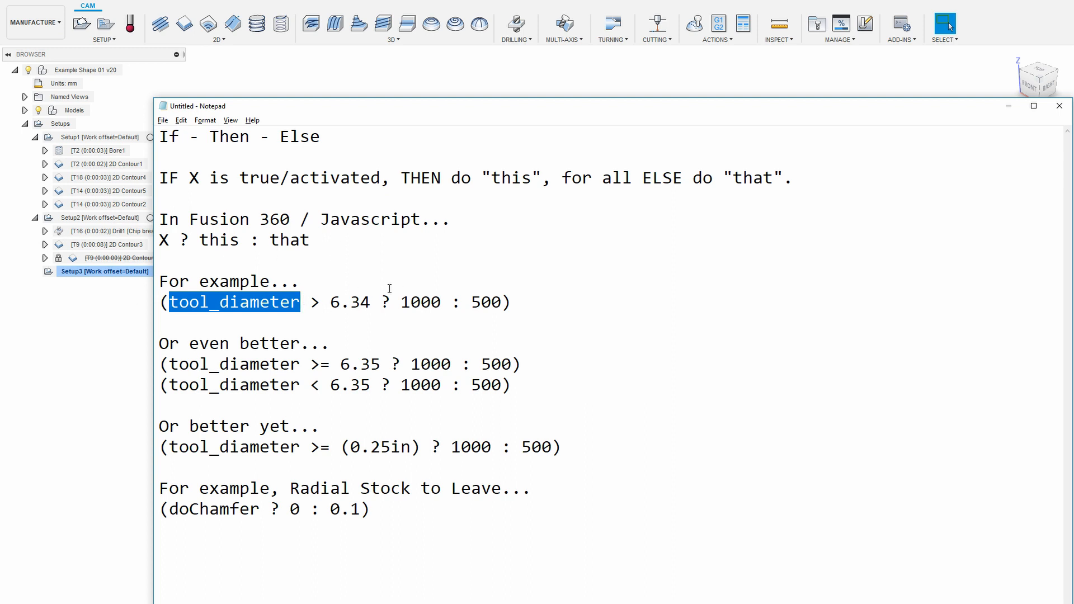
{"action": "left_click_drag", "start_coordinate": [168, 302], "coordinate": [373, 305]}
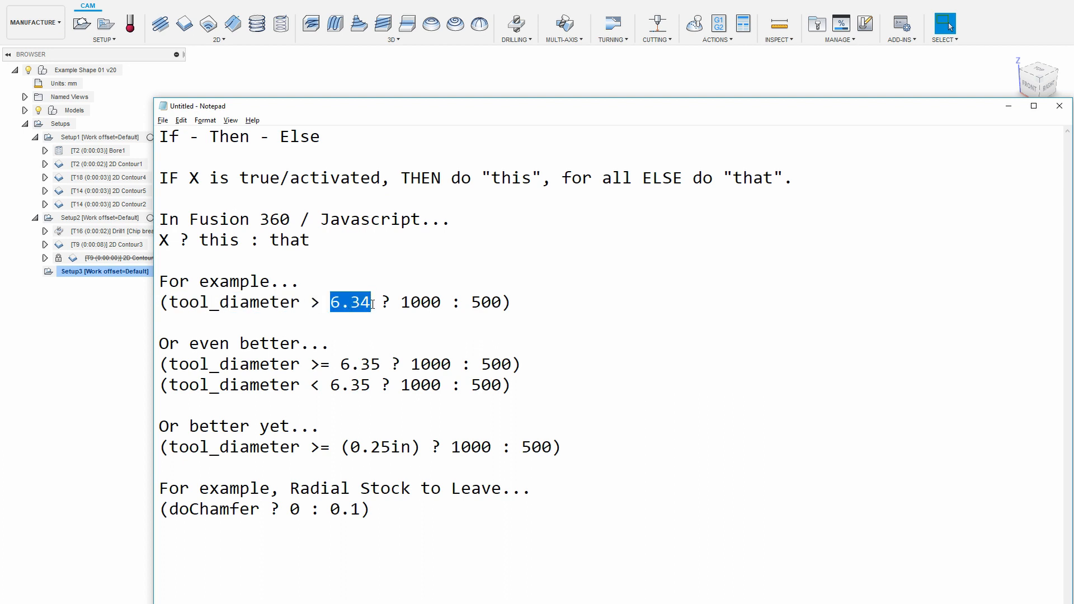
{"action": "left_click", "coordinate": [372, 304]}
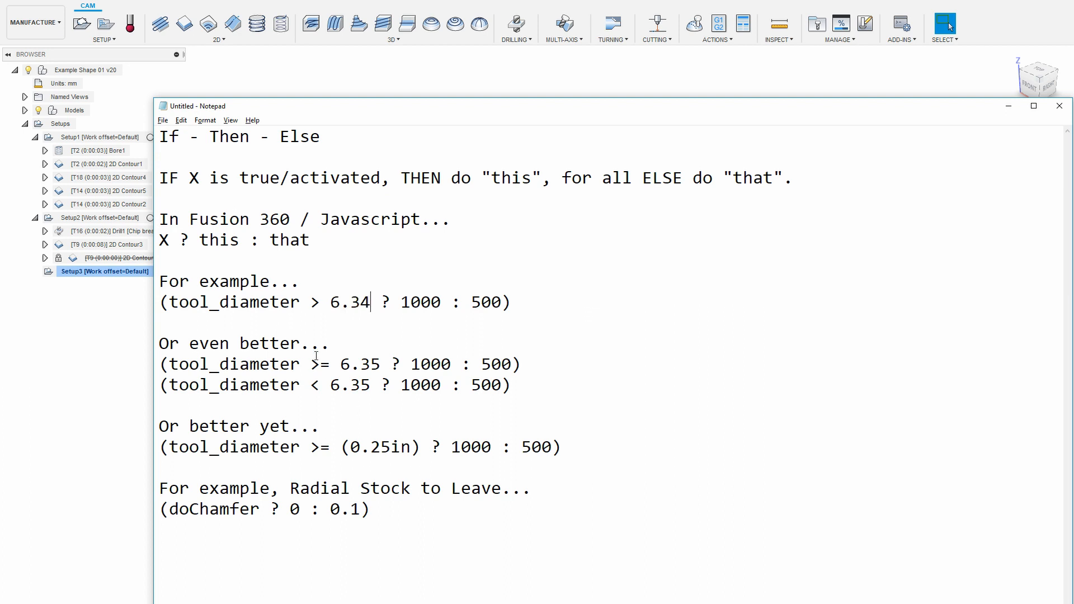
{"action": "left_click_drag", "start_coordinate": [375, 298], "coordinate": [338, 304]}
{"action": "left_click", "coordinate": [331, 302]}
{"action": "left_click_drag", "start_coordinate": [372, 302], "coordinate": [170, 307]}
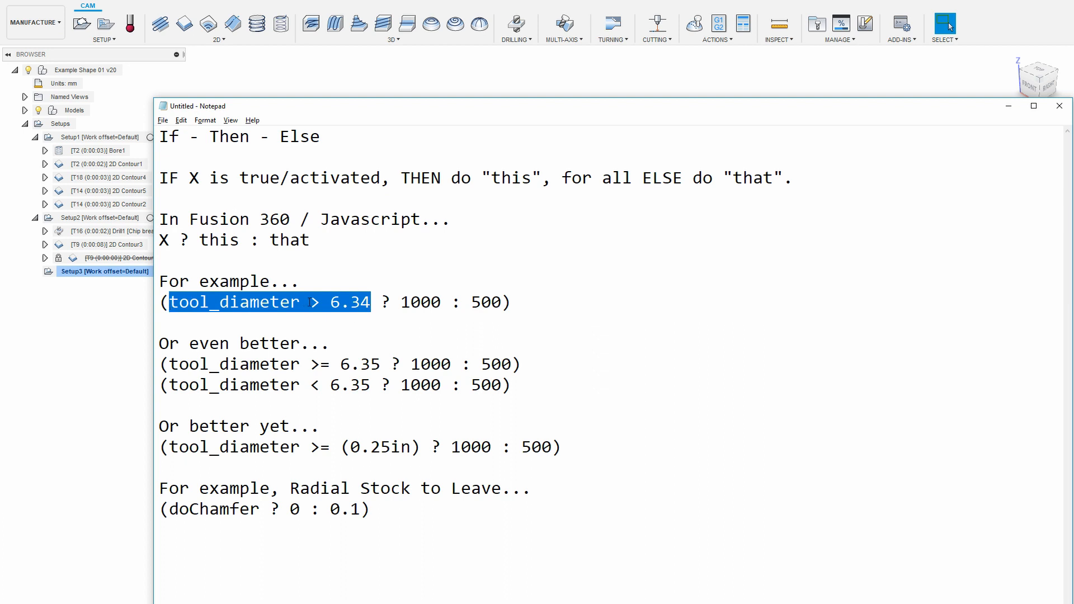
{"action": "left_click_drag", "start_coordinate": [400, 302], "coordinate": [445, 303]}
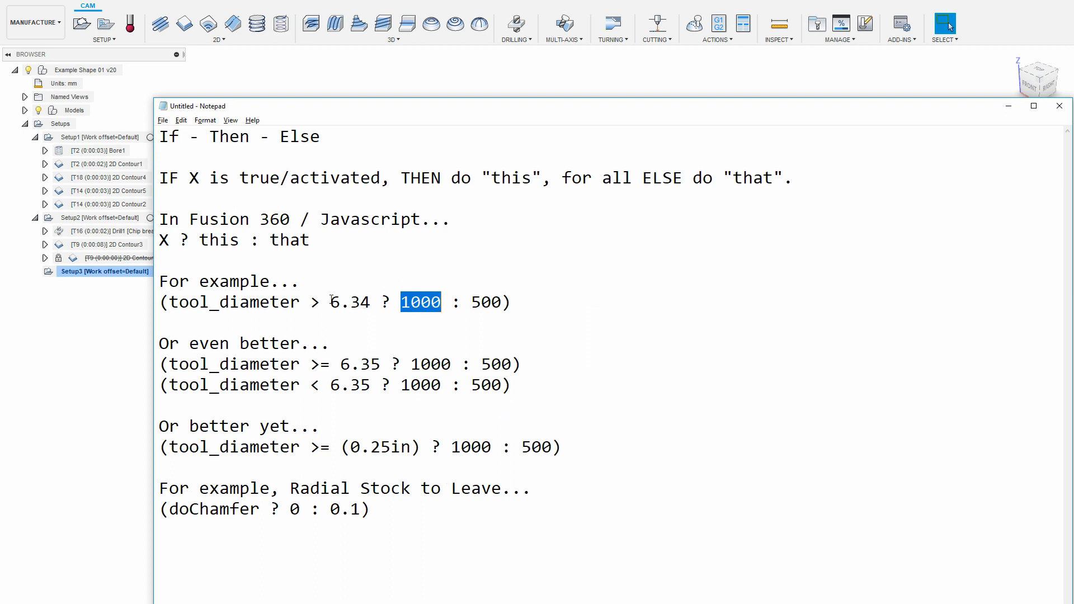
{"action": "left_click_drag", "start_coordinate": [325, 303], "coordinate": [300, 302]}
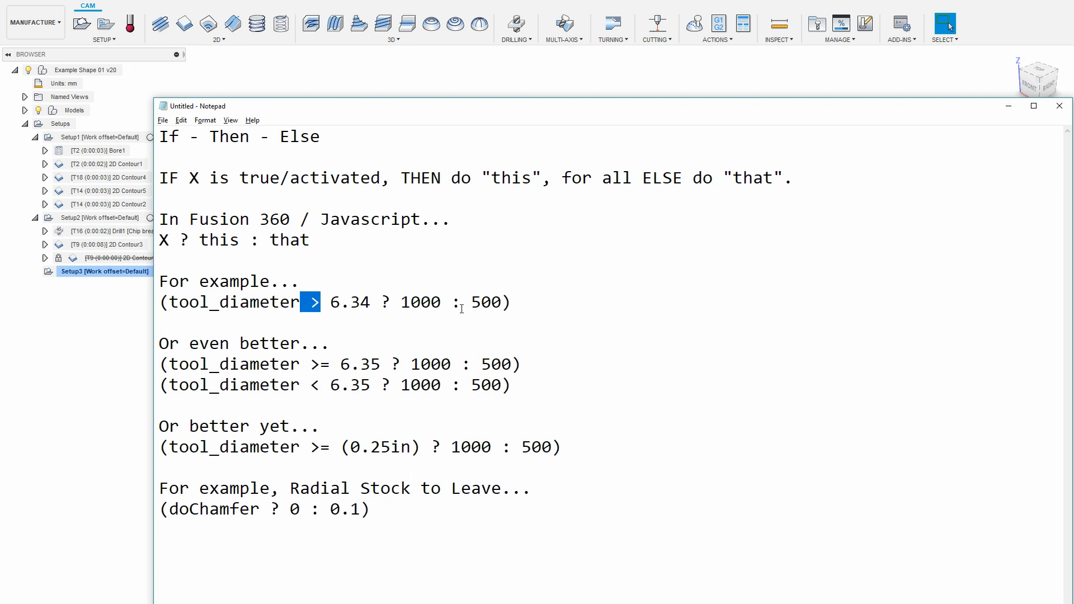
{"action": "left_click_drag", "start_coordinate": [475, 301], "coordinate": [503, 303]}
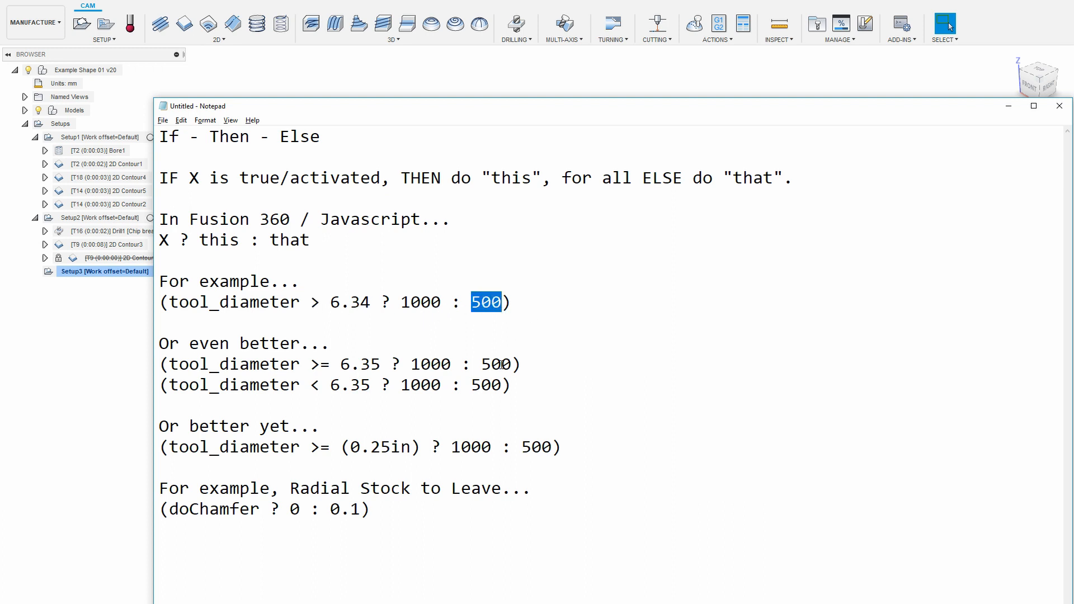
- Copy the expression (tool_diameter > 6.34 ? 1000 : 500) from the note and return to Fusion 360
{"action": "left_click_drag", "start_coordinate": [532, 296], "coordinate": [156, 305]}
{"action": "key", "text": "ctrl+c"}
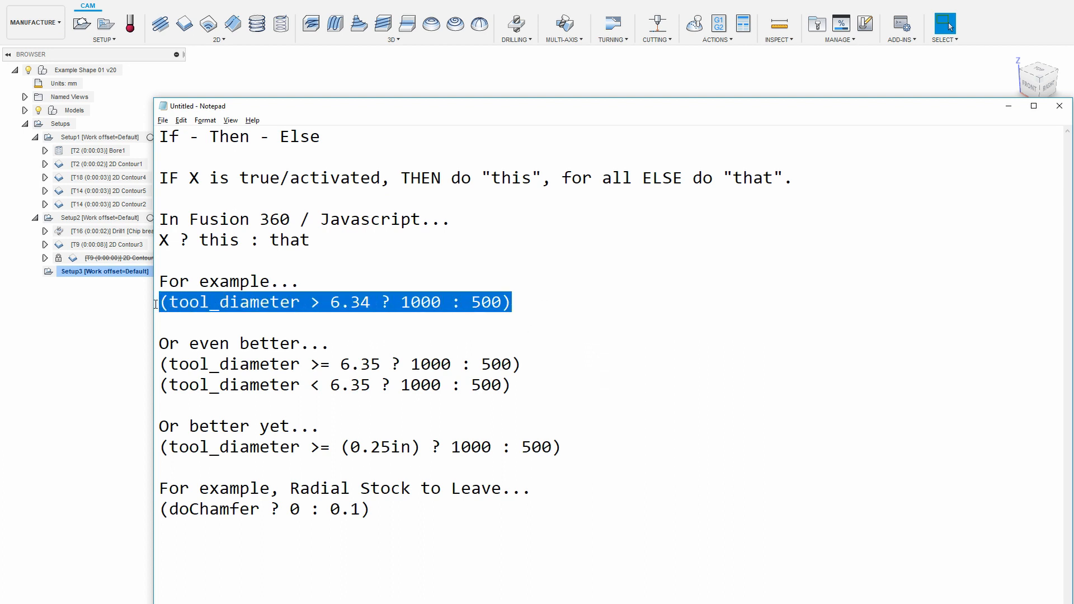
{"action": "left_click", "coordinate": [95, 338]}
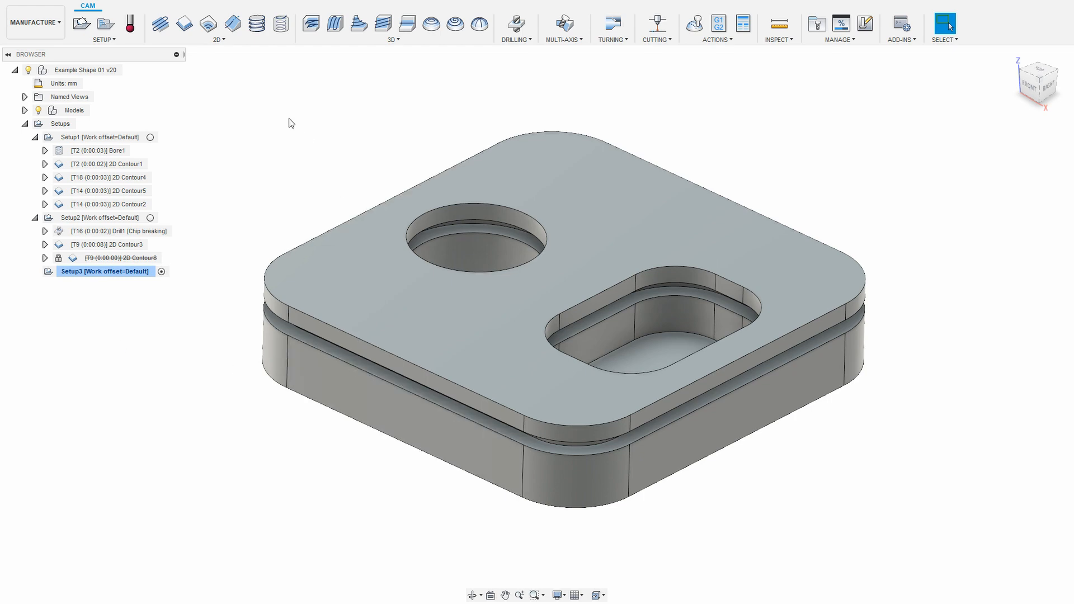
- Start a 2D Contour in Setup3 with the #14 1/4" 45° chamfer mill, selecting the top face's outer edge as the contour
{"action": "left_click", "coordinate": [184, 24]}
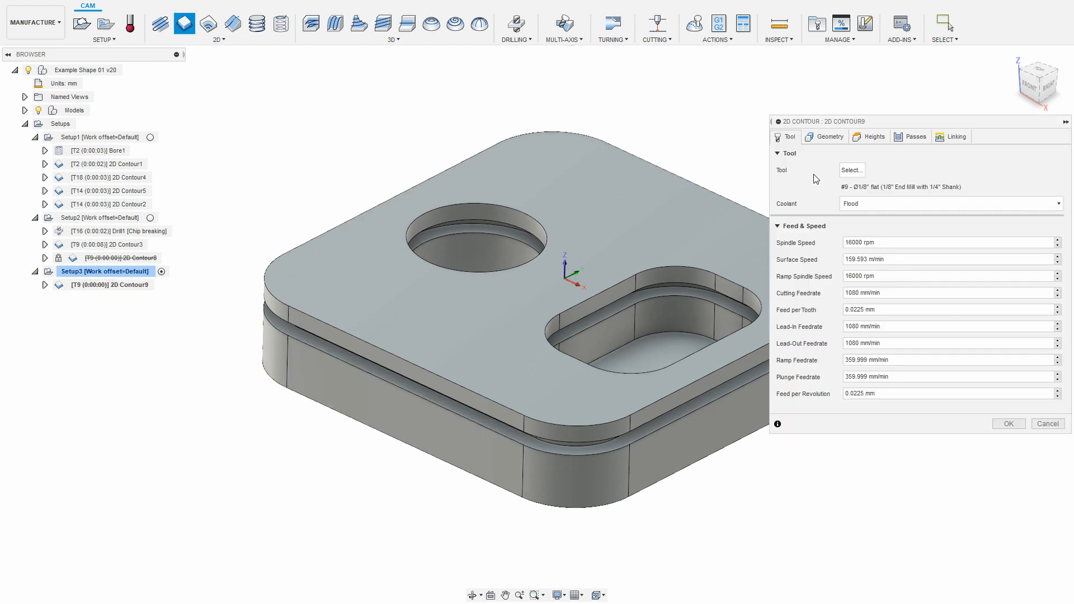
{"action": "left_click", "coordinate": [853, 170]}
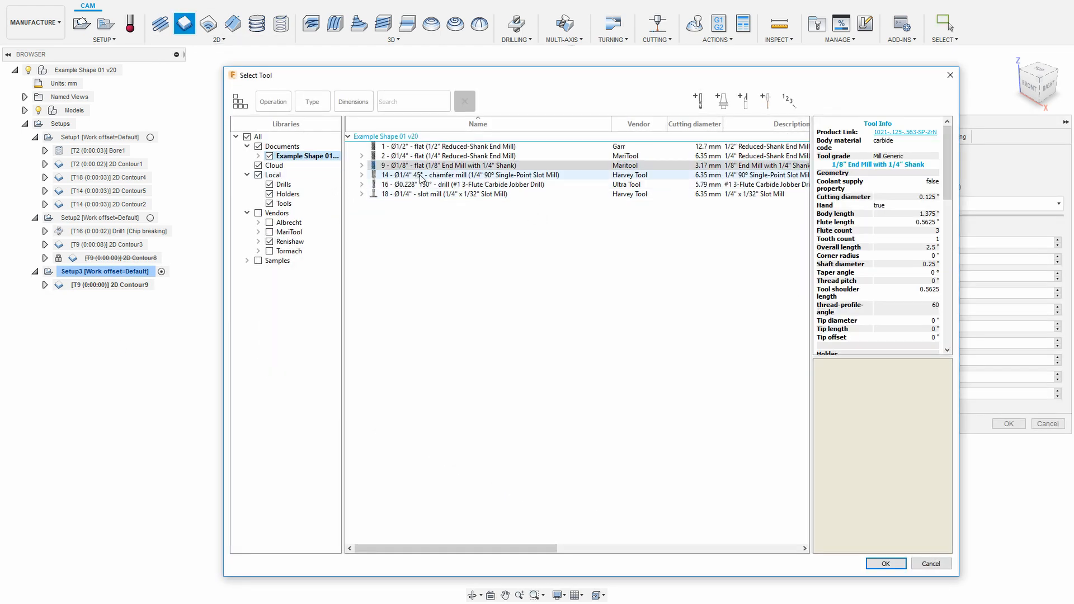
{"action": "left_click", "coordinate": [420, 176]}
{"action": "left_click", "coordinate": [882, 564]}
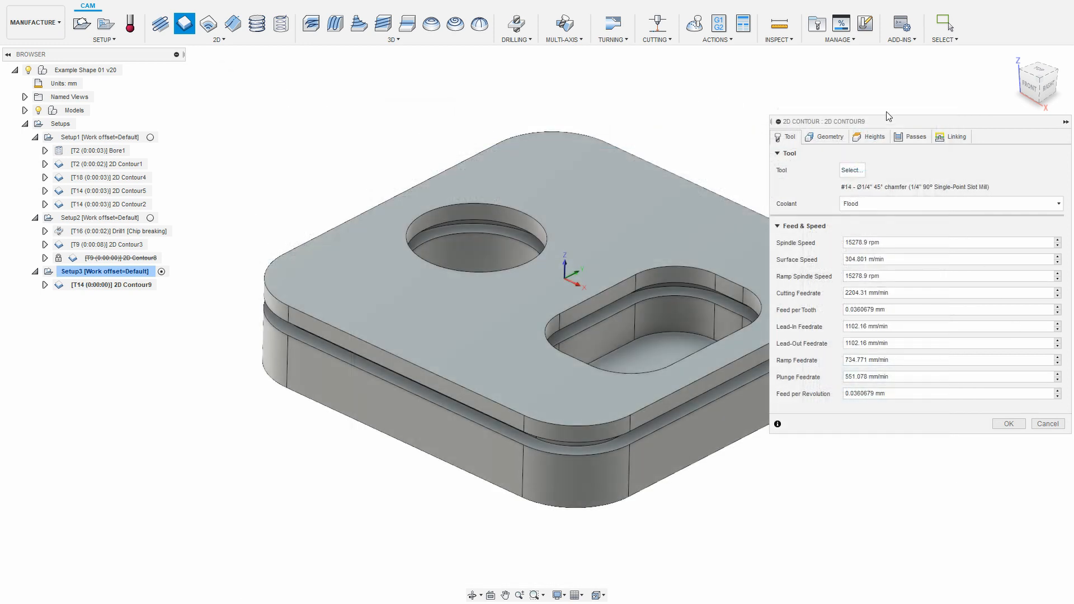
{"action": "left_click", "coordinate": [826, 137]}
{"action": "left_click", "coordinate": [478, 387]}
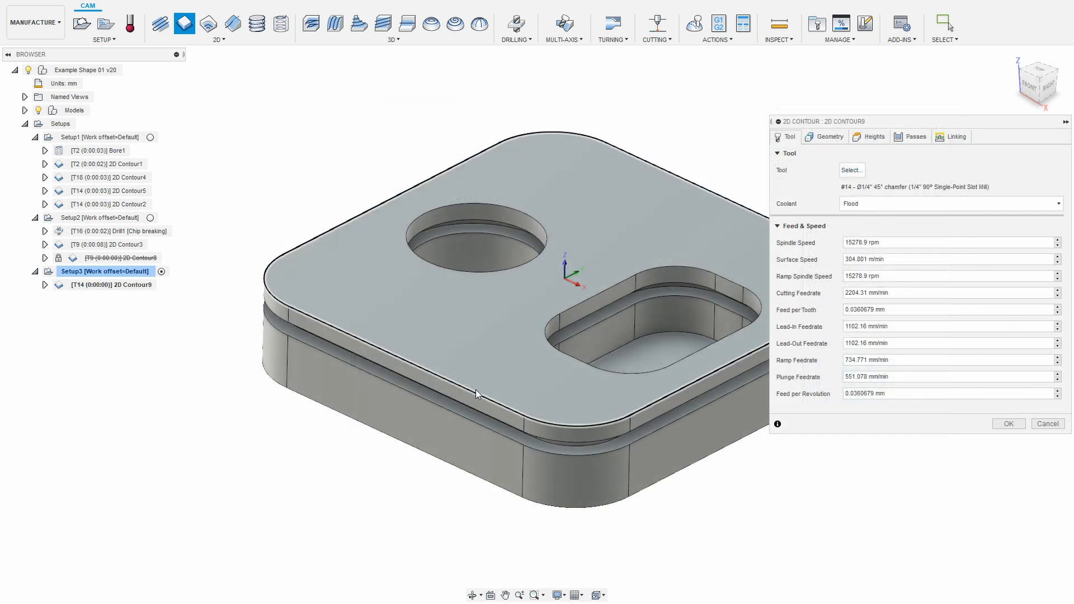
- Replace the Finish Feedrate expression of the new contour with the copied (tool_diameter > 6.34 ? 1000 : 500)
{"action": "left_click", "coordinate": [915, 139]}
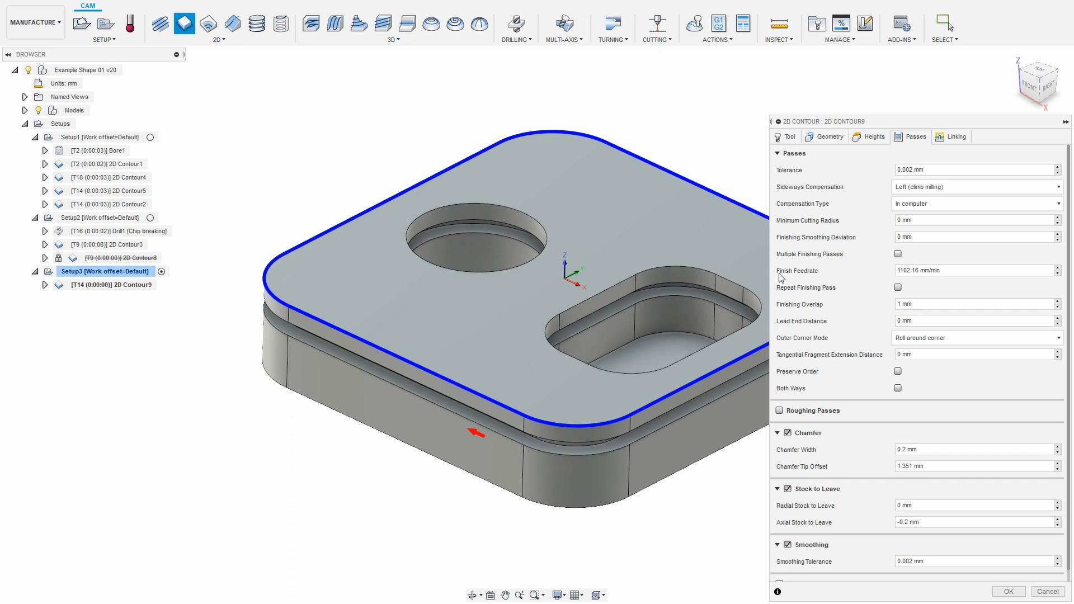
{"action": "right_click", "coordinate": [983, 273]}
{"action": "left_click", "coordinate": [1028, 328]}
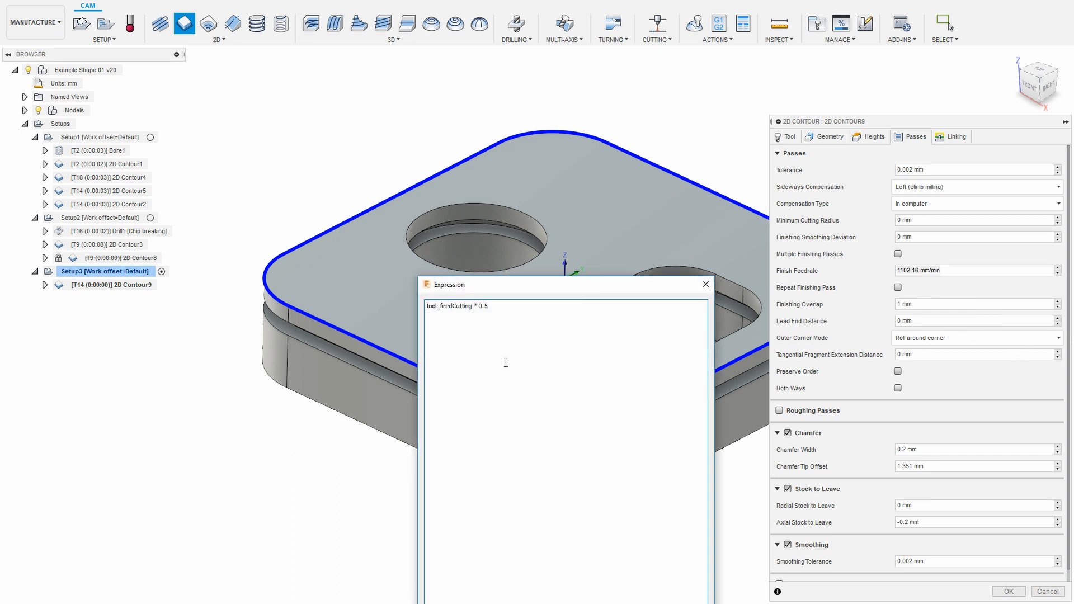
{"action": "key", "text": "ctrl+a"}
{"action": "key", "text": "ctrl+v"}
{"action": "left_click", "coordinate": [643, 603]}
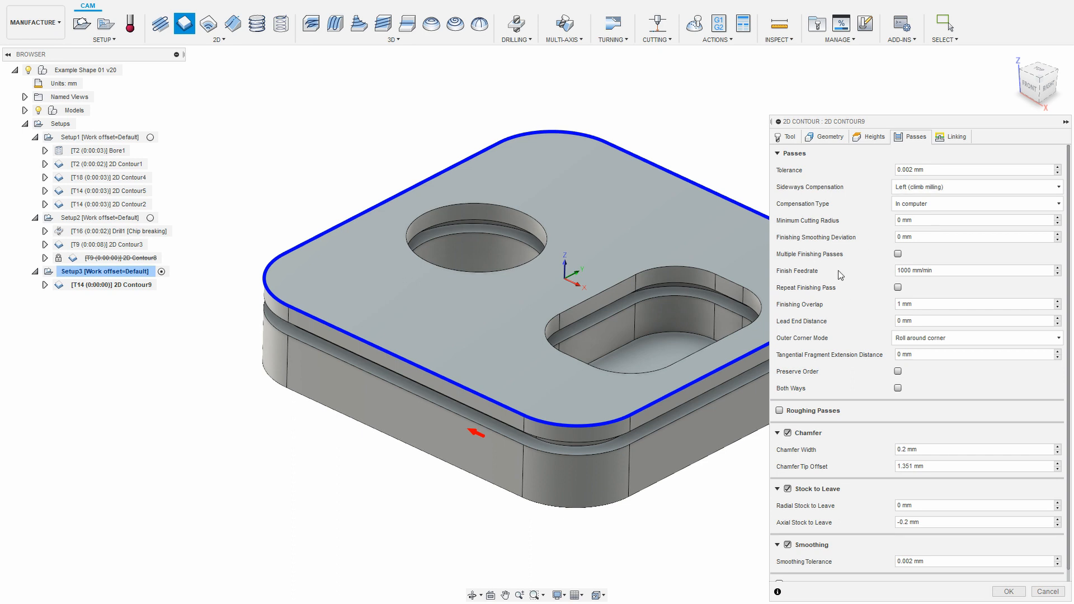
- Examine the stored Finish Feedrate expression's condition and values, and check the operation's tool and feed settings
{"action": "right_click", "coordinate": [940, 272]}
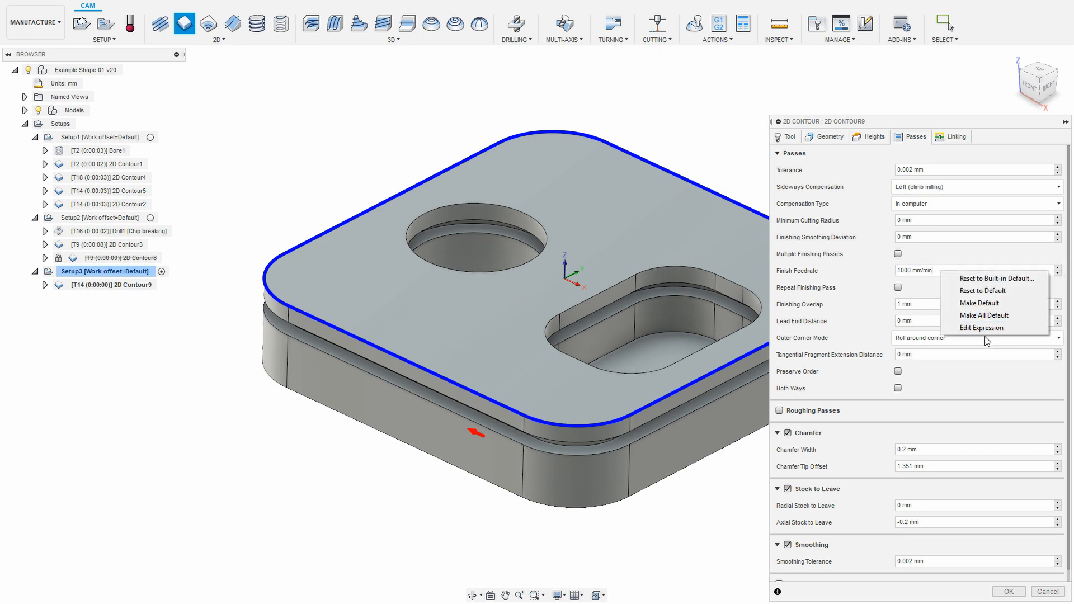
{"action": "left_click", "coordinate": [982, 327]}
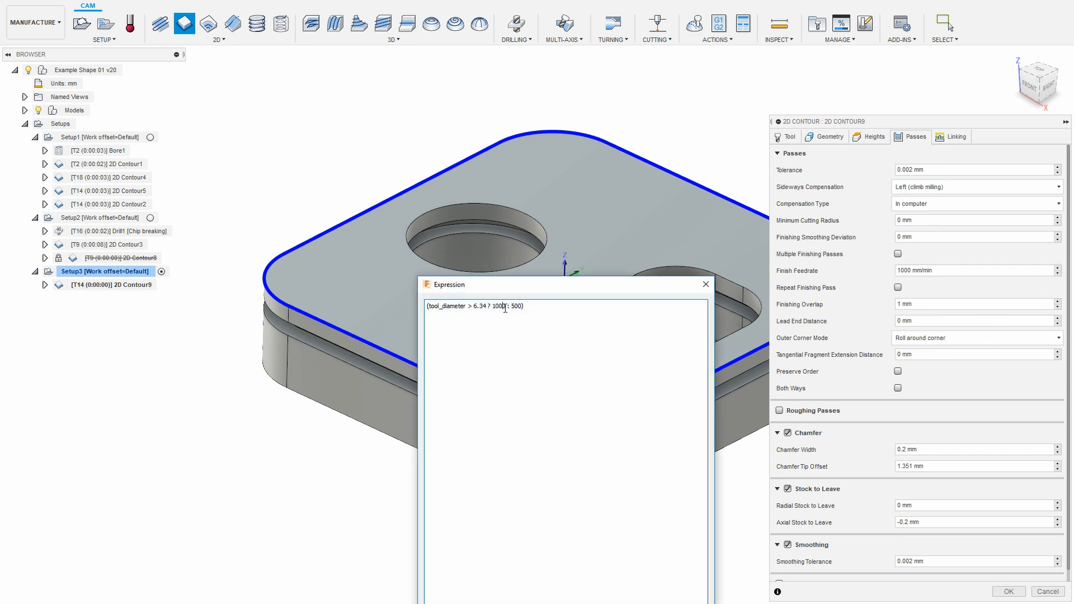
{"action": "double_click", "coordinate": [506, 306]}
{"action": "left_click", "coordinate": [506, 308]}
{"action": "left_click_drag", "start_coordinate": [489, 307], "coordinate": [421, 312]}
{"action": "left_click", "coordinate": [463, 311]}
{"action": "left_click_drag", "start_coordinate": [468, 307], "coordinate": [471, 309]}
{"action": "left_click", "coordinate": [473, 327]}
{"action": "key", "text": "Escape"}
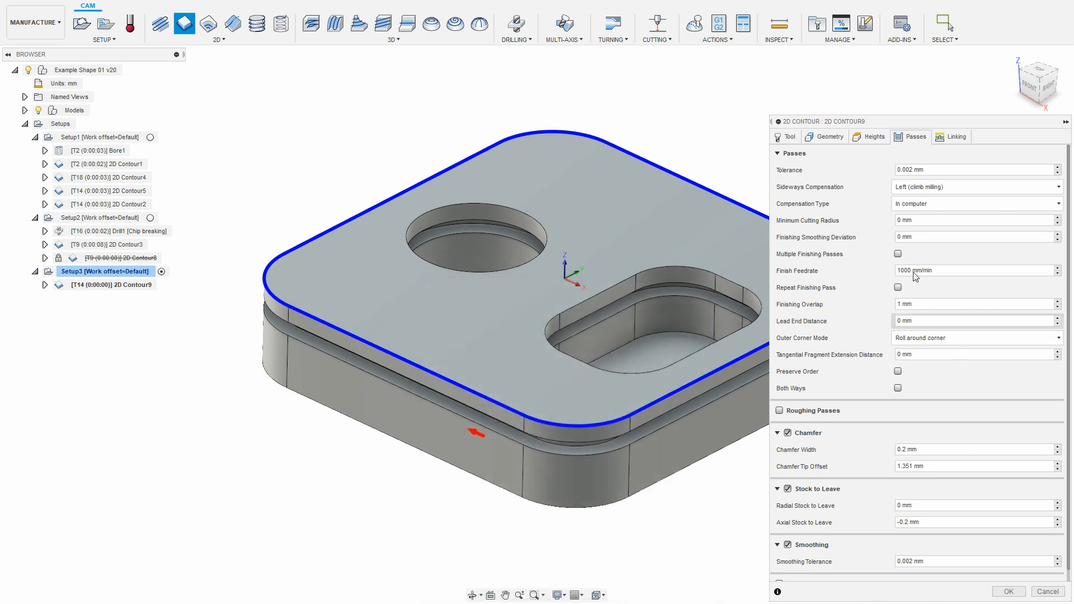
{"action": "left_click", "coordinate": [786, 137]}
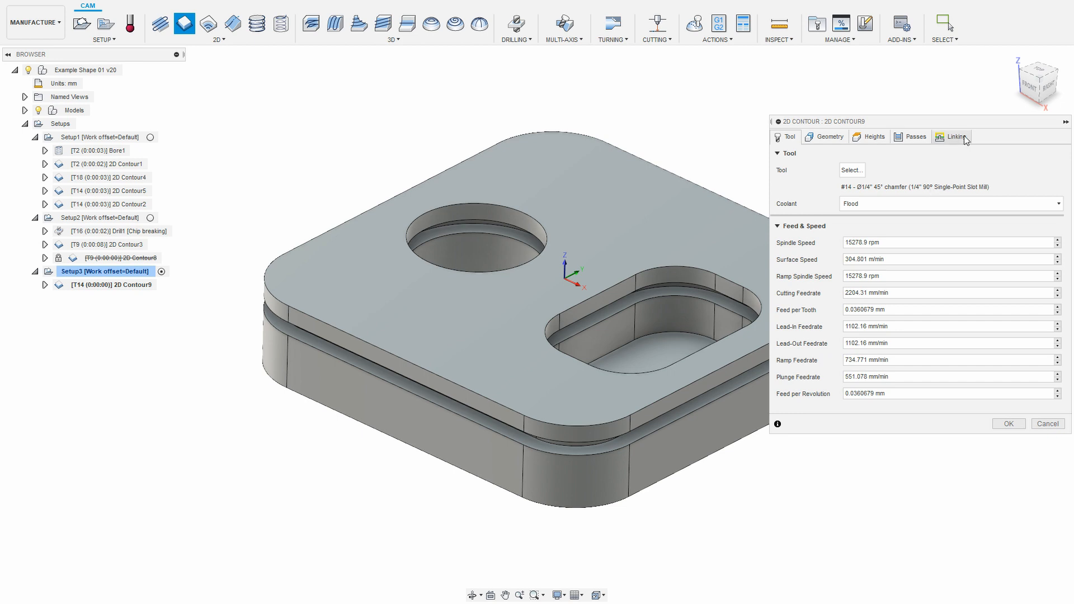
{"action": "left_click", "coordinate": [912, 137]}
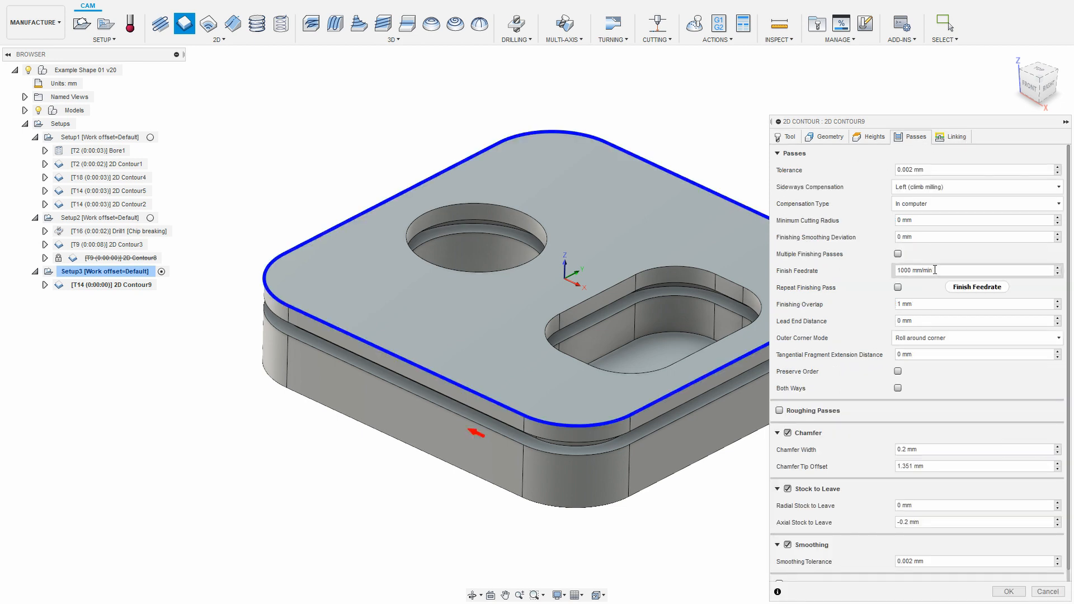
- Edit the tool_diameter threshold in the Finish Feedrate expression so that the feedrate evaluates to 500 mm/min
{"action": "right_click", "coordinate": [933, 271]}
{"action": "left_click", "coordinate": [946, 328]}
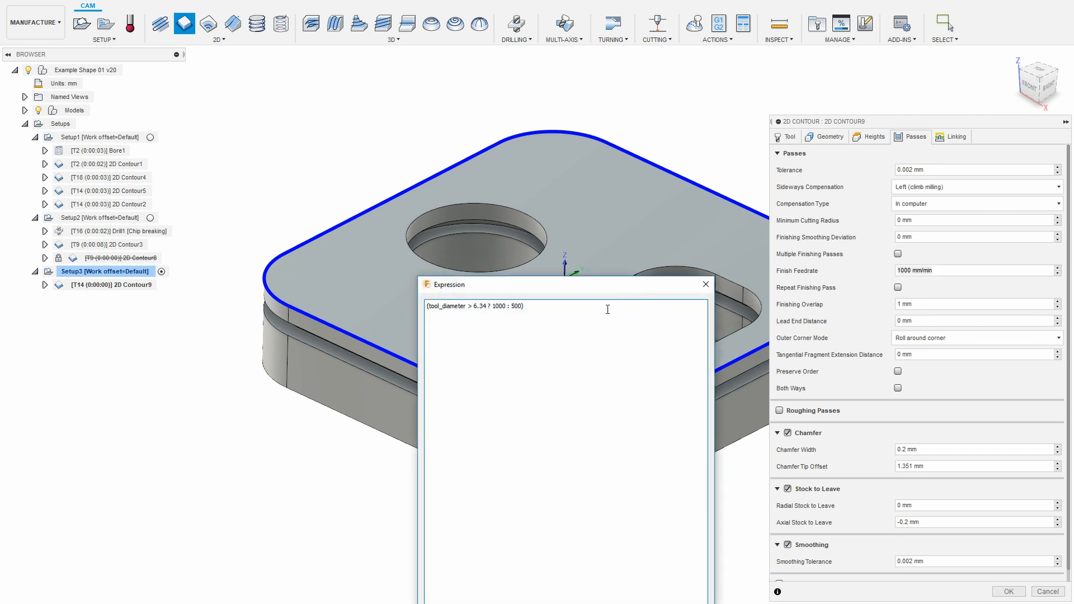
{"action": "left_click_drag", "start_coordinate": [487, 306], "coordinate": [533, 410]}
{"action": "left_click", "coordinate": [488, 307]}
{"action": "left_click_drag", "start_coordinate": [487, 306], "coordinate": [485, 306]}
{"action": "left_click", "coordinate": [644, 603]}
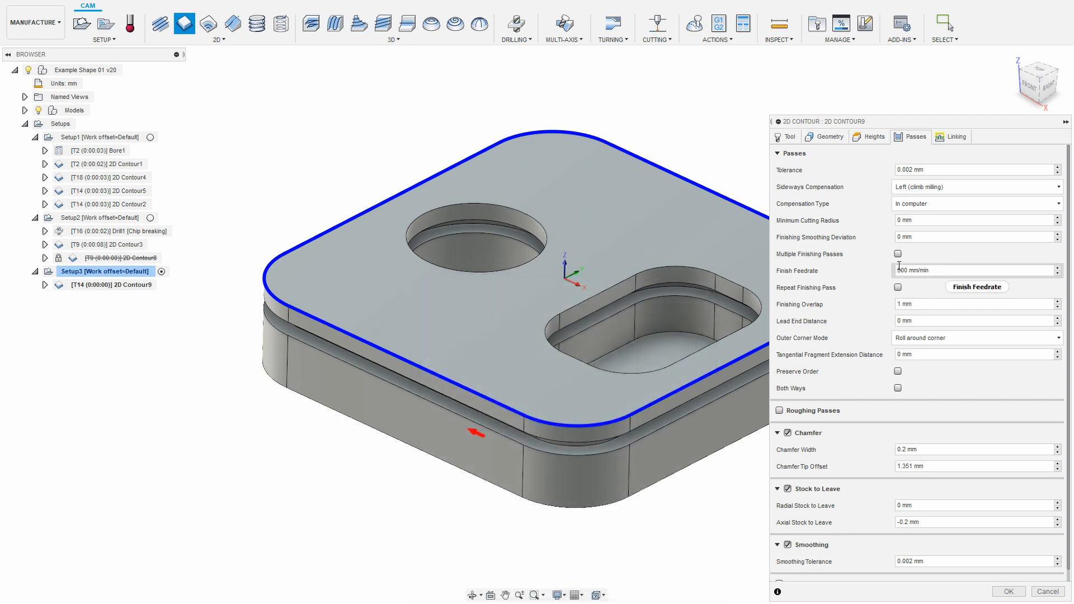
- Change the Finish Feedrate expression to (tool_diameter >= 6.35 ? 1000 : 500)
{"action": "right_click", "coordinate": [952, 272]}
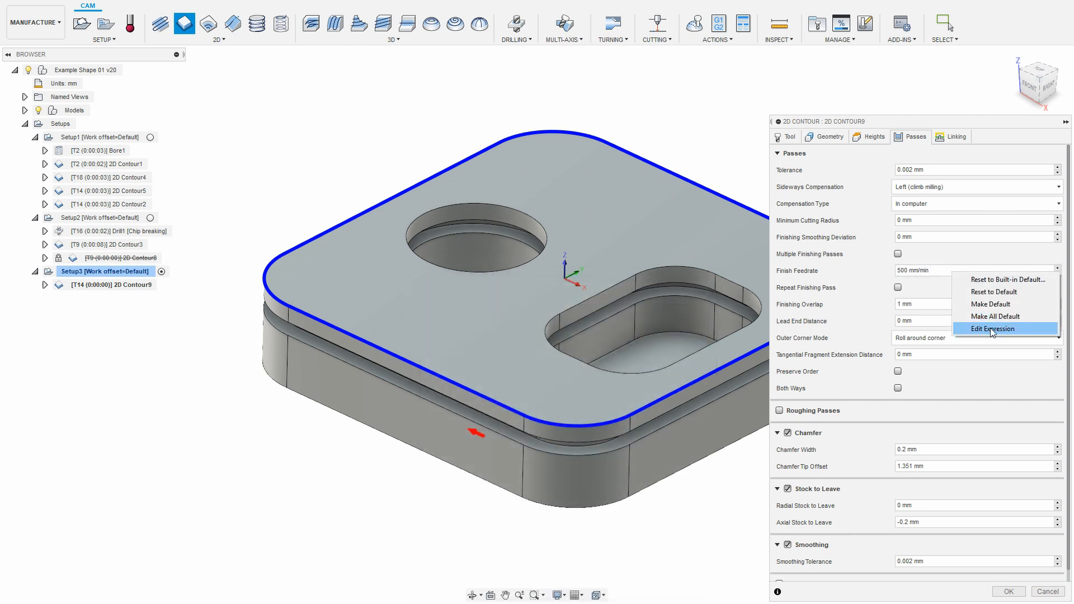
{"action": "left_click", "coordinate": [992, 329]}
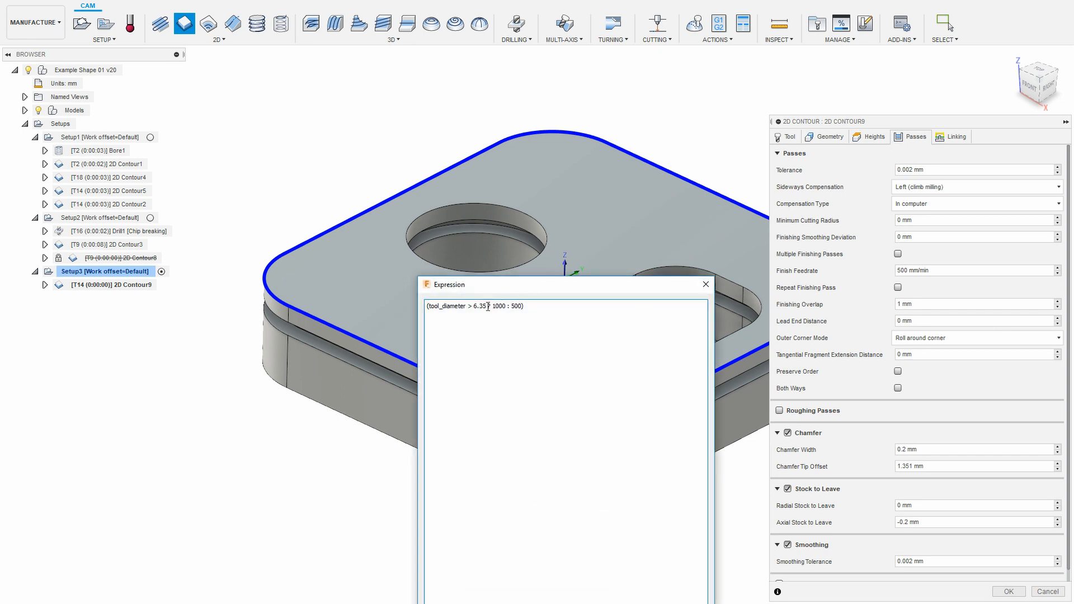
{"action": "left_click_drag", "start_coordinate": [487, 306], "coordinate": [467, 310]}
{"action": "left_click", "coordinate": [462, 324]}
{"action": "left_click_drag", "start_coordinate": [487, 306], "coordinate": [479, 307]}
{"action": "left_click", "coordinate": [487, 306]}
{"action": "left_click_drag", "start_coordinate": [488, 306], "coordinate": [476, 308]}
{"action": "mouse_move", "coordinate": [482, 306]}
{"action": "left_mouse_down"}
{"action": "mouse_move", "coordinate": [428, 306]}
{"action": "mouse_move", "coordinate": [487, 305]}
{"action": "left_mouse_up"}
{"action": "key", "text": "BackSpace"}
{"action": "type", "text": "5"}
{"action": "double_click", "coordinate": [482, 307]}
{"action": "left_click", "coordinate": [491, 324]}
{"action": "left_click_drag", "start_coordinate": [491, 307], "coordinate": [520, 324]}
{"action": "left_click", "coordinate": [553, 333]}
{"action": "type", "text": "+"}
{"action": "key", "text": "Return"}
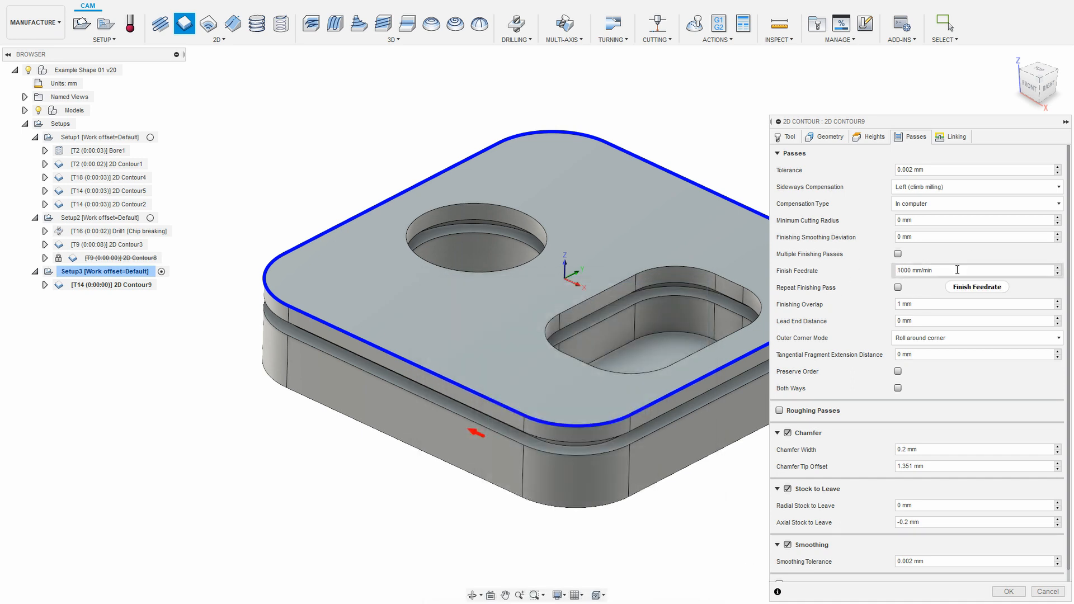
- Remove the outer parentheses from the Finish Feedrate expression and accept the 2D Contour settings
{"action": "right_click", "coordinate": [957, 271]}
{"action": "left_click", "coordinate": [986, 327]}
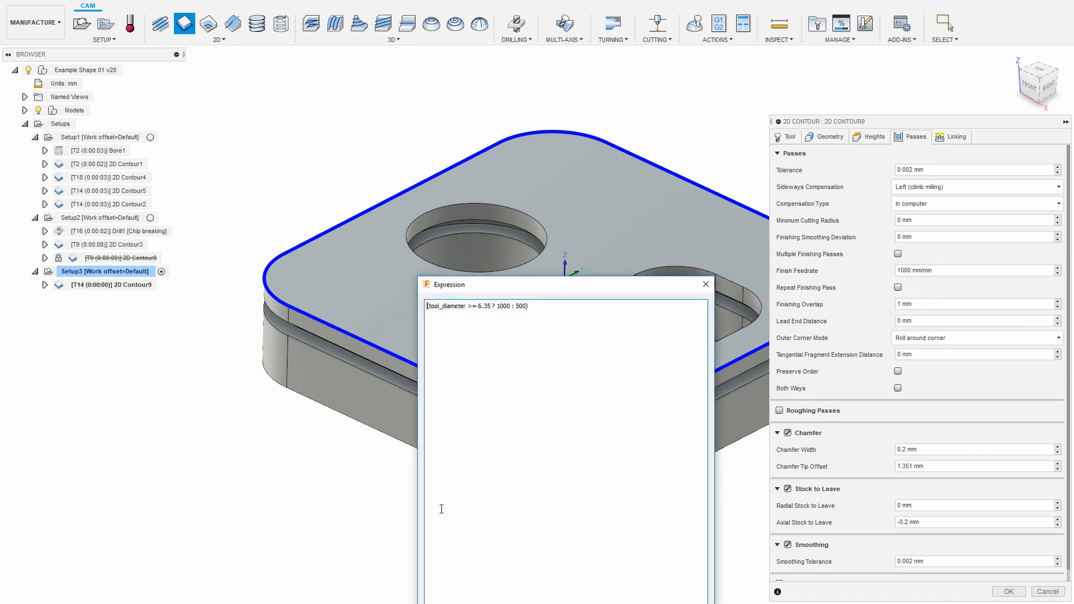
{"action": "left_click", "coordinate": [568, 303]}
{"action": "key", "text": "BackSpace"}
{"action": "key", "text": "Delete"}
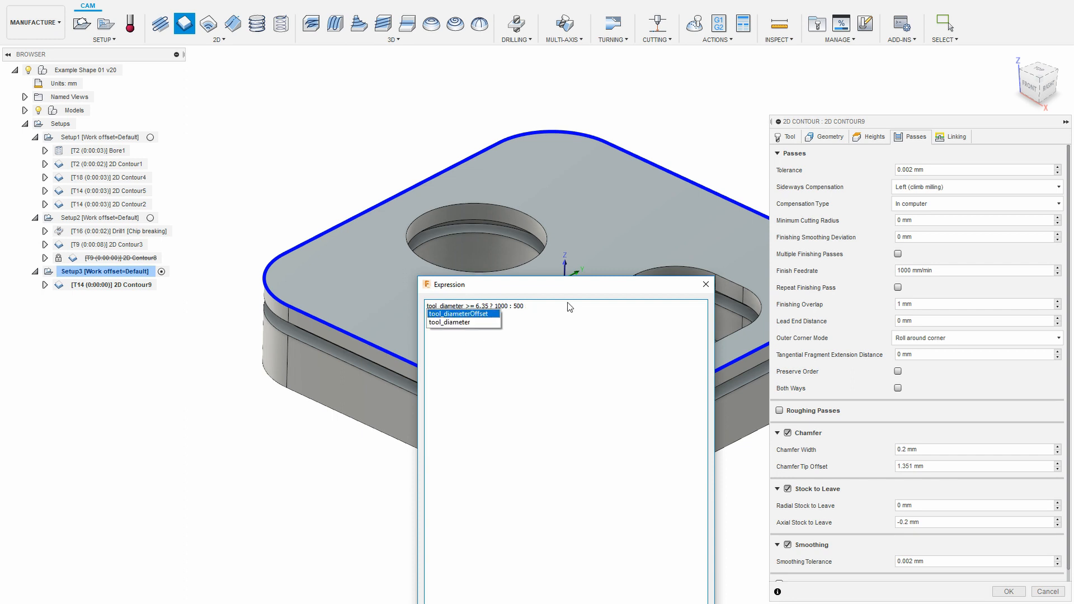
{"action": "key", "text": "Return"}
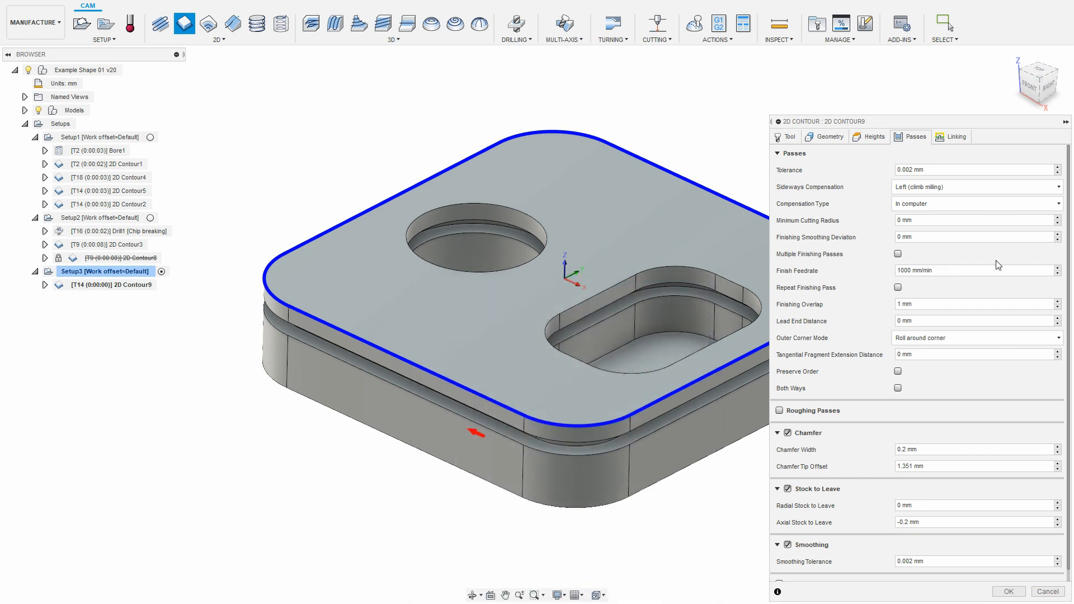
{"action": "left_click", "coordinate": [1001, 592]}
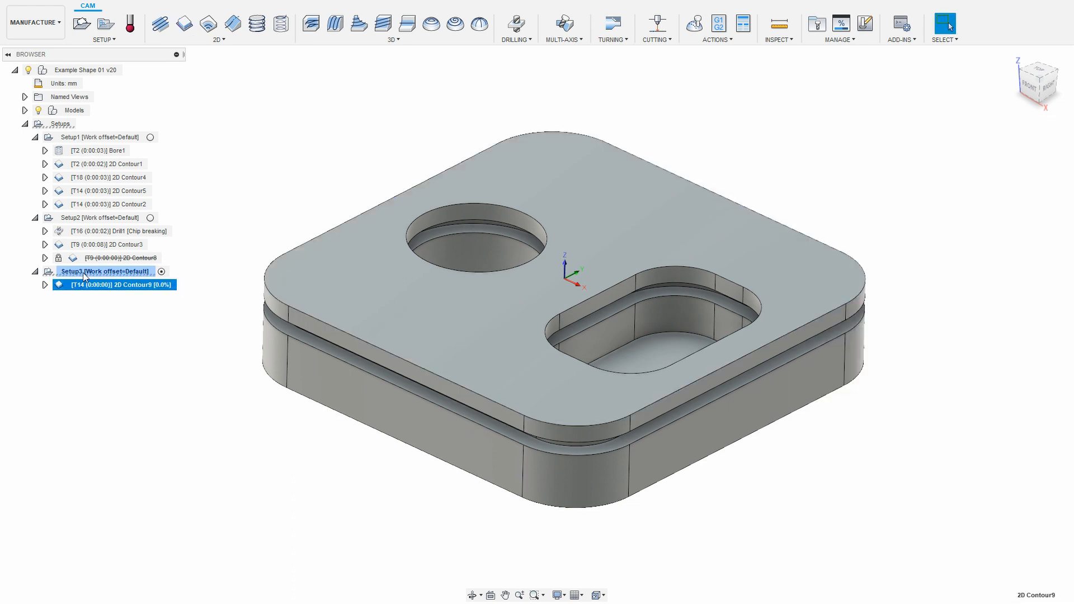
- Reopen 2D Contour9 for editing and set the tool_diameter threshold in its Finish Feedrate expression to 0.25in
{"action": "right_click", "coordinate": [119, 286]}
{"action": "left_click", "coordinate": [137, 297]}
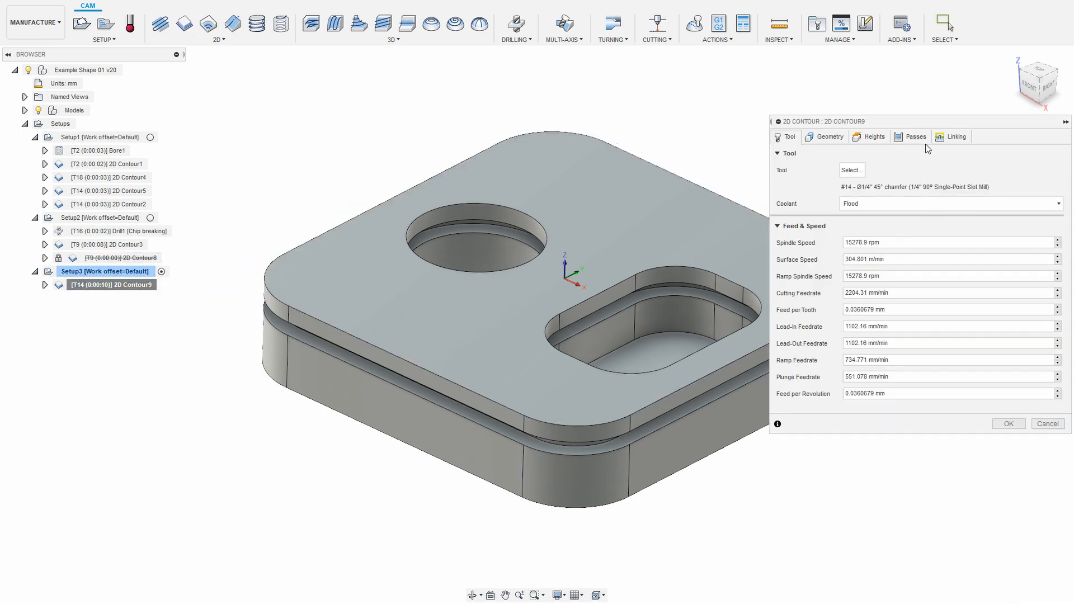
{"action": "left_click", "coordinate": [913, 137]}
{"action": "left_click", "coordinate": [946, 270]}
{"action": "right_click", "coordinate": [946, 270]}
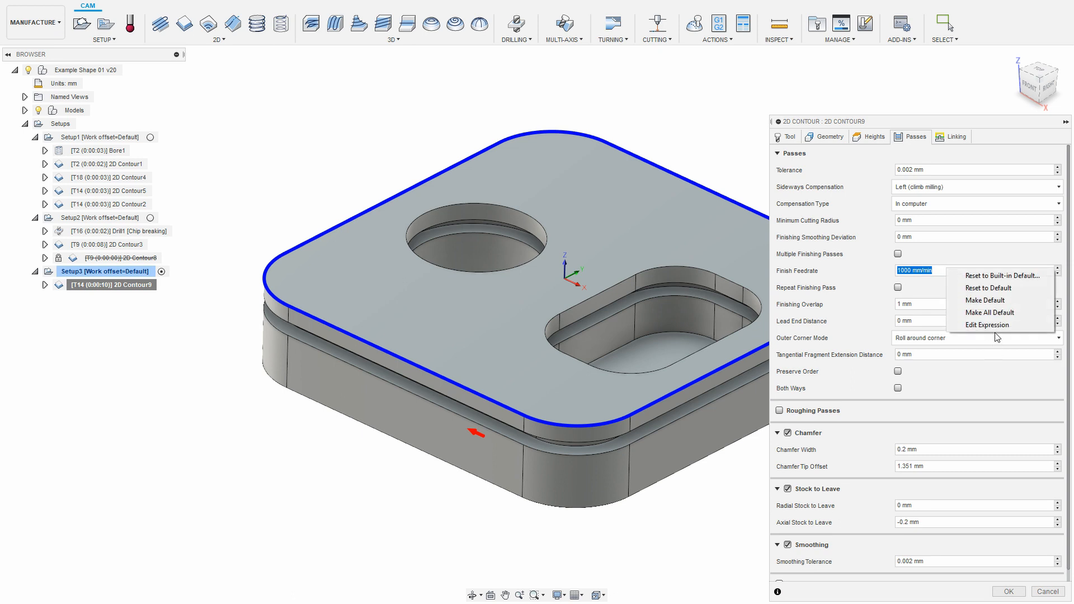
{"action": "left_click", "coordinate": [996, 325]}
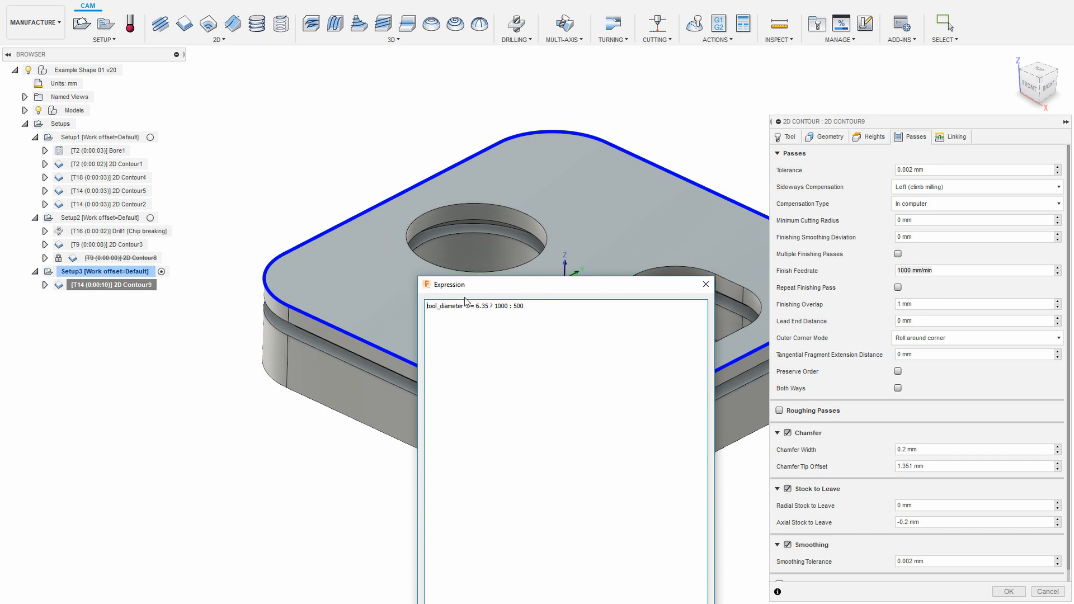
{"action": "left_click_drag", "start_coordinate": [489, 307], "coordinate": [477, 307]}
{"action": "type", "text": "0.25in"}
{"action": "left_click", "coordinate": [641, 603]}
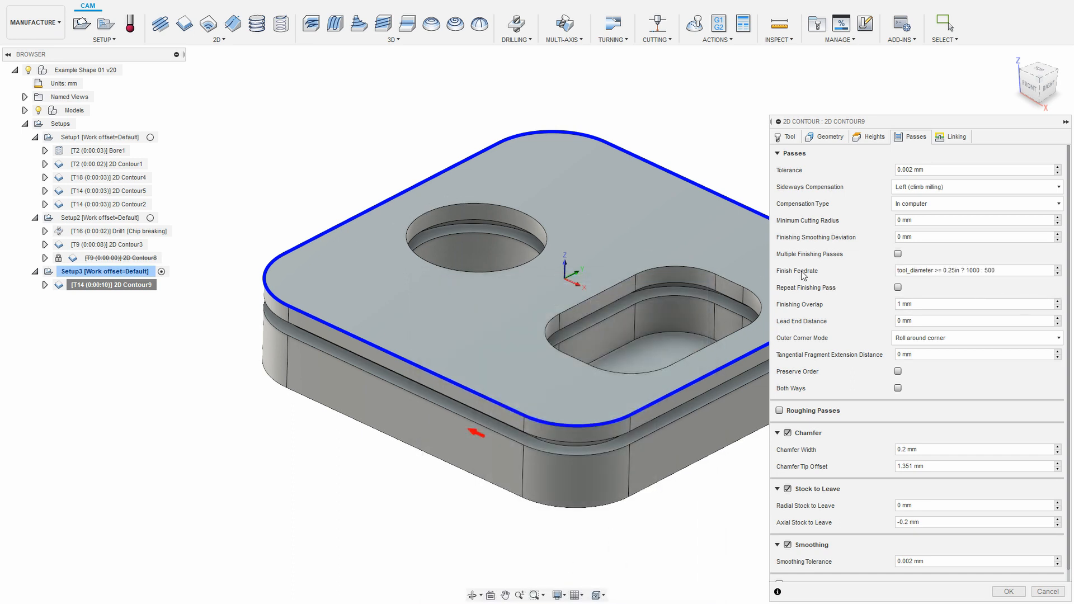
- Examine the condition and the two feedrate values of the unevaluated Finish Feedrate expression
{"action": "left_click_drag", "start_coordinate": [897, 270], "coordinate": [967, 271]}
{"action": "left_click", "coordinate": [962, 270]}
{"action": "double_click", "coordinate": [976, 269]}
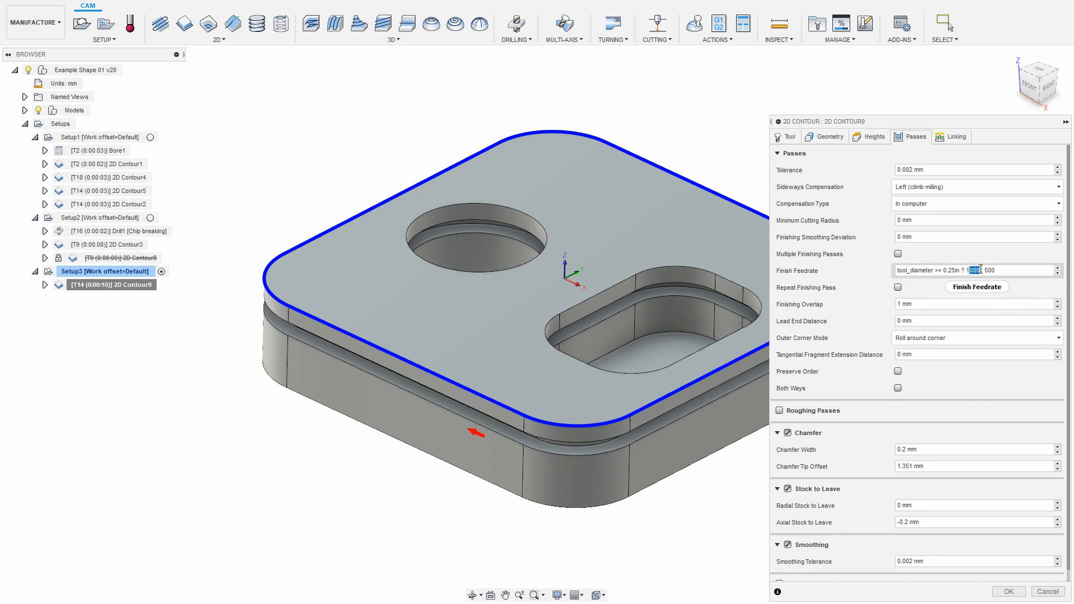
{"action": "left_click", "coordinate": [1019, 273]}
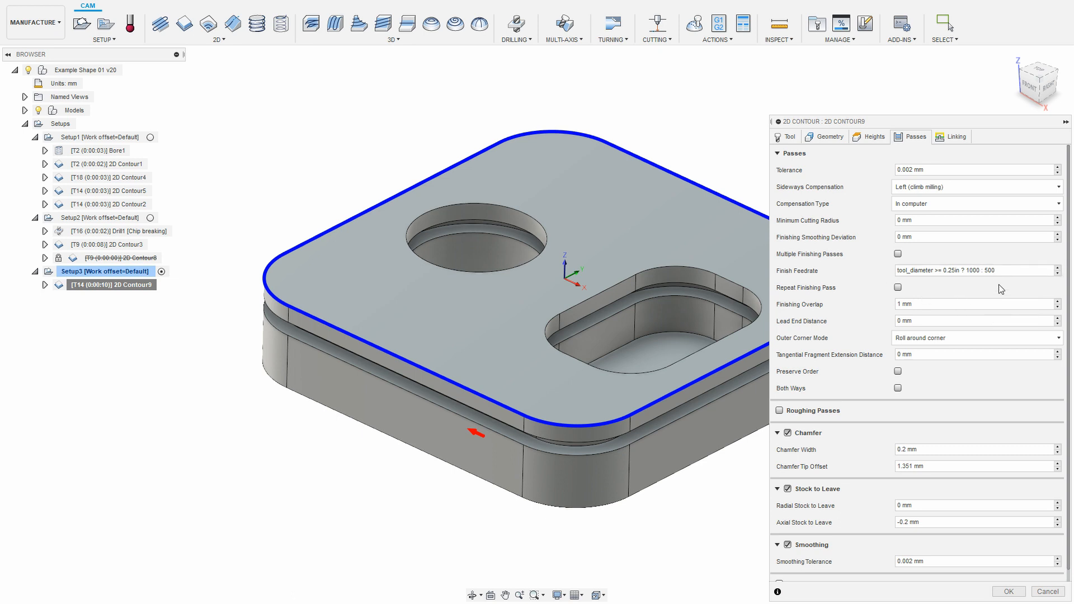
{"action": "left_click_drag", "start_coordinate": [996, 270], "coordinate": [963, 270]}
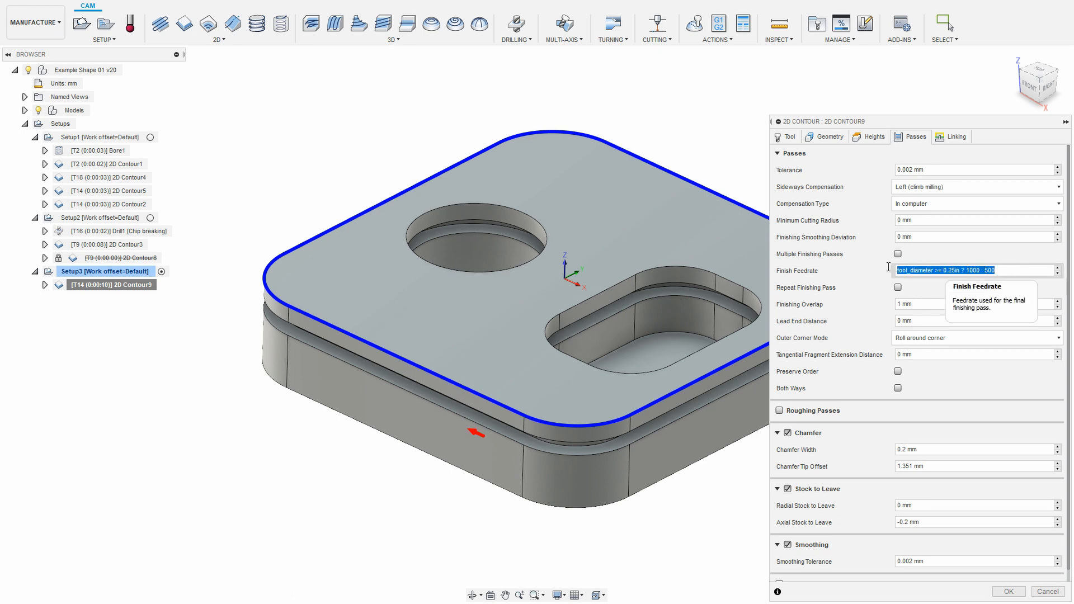
{"action": "left_click", "coordinate": [990, 273]}
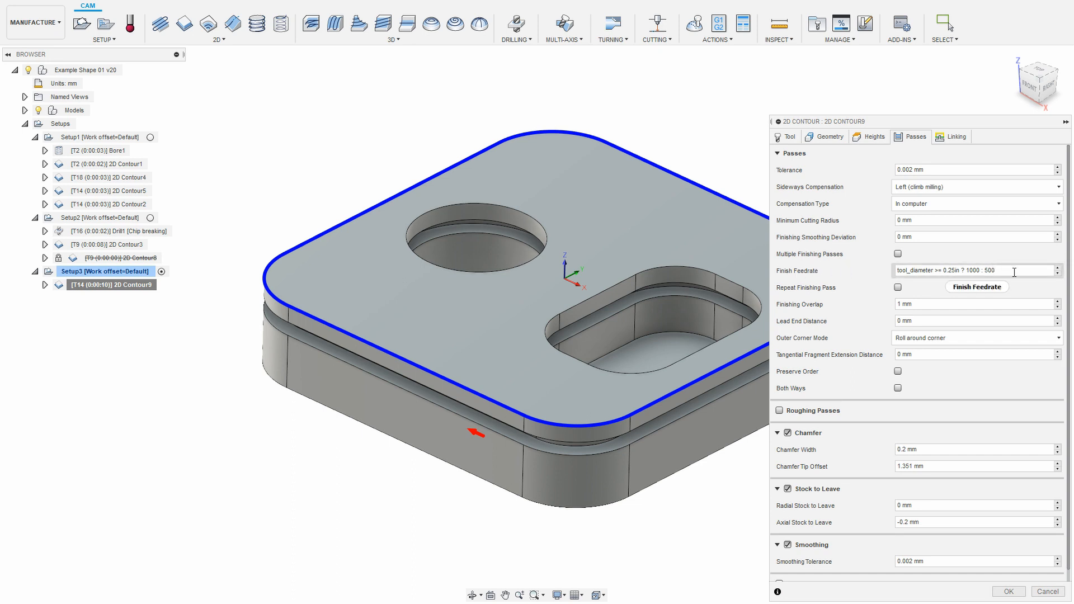
{"action": "left_click_drag", "start_coordinate": [995, 270], "coordinate": [898, 283]}
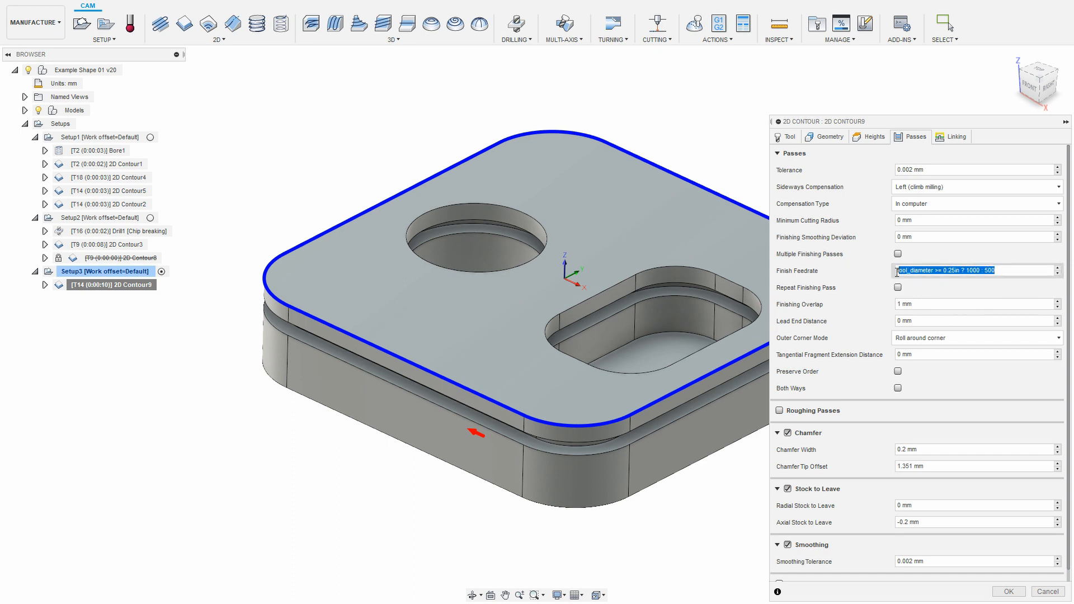
{"action": "left_click", "coordinate": [1008, 270]}
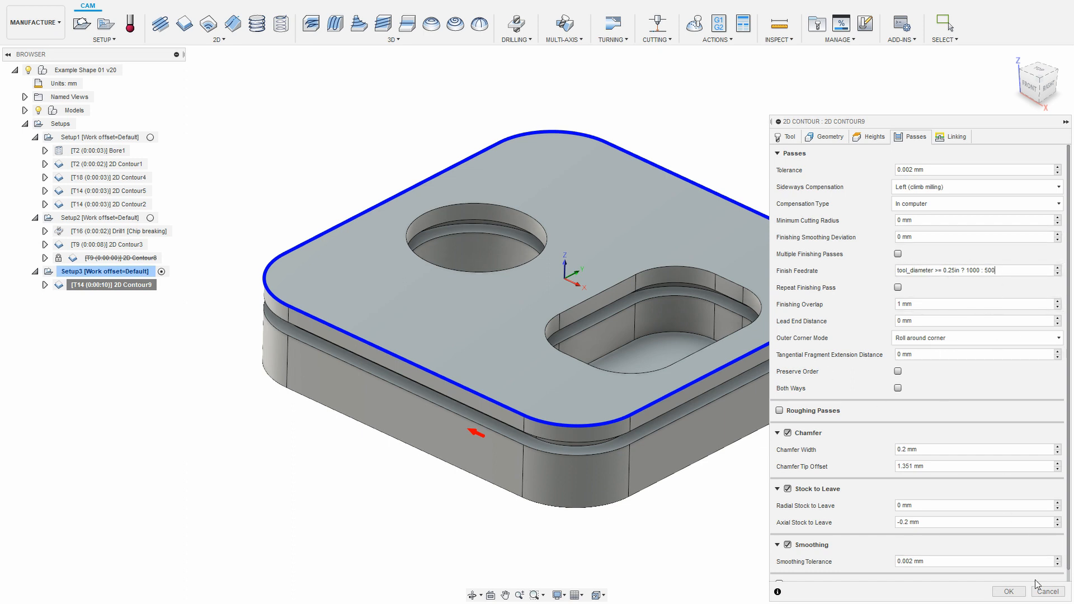
- Accept the contour settings with the 0.25in threshold and regenerate the 2D Contour9 toolpath
{"action": "left_click", "coordinate": [1009, 592]}
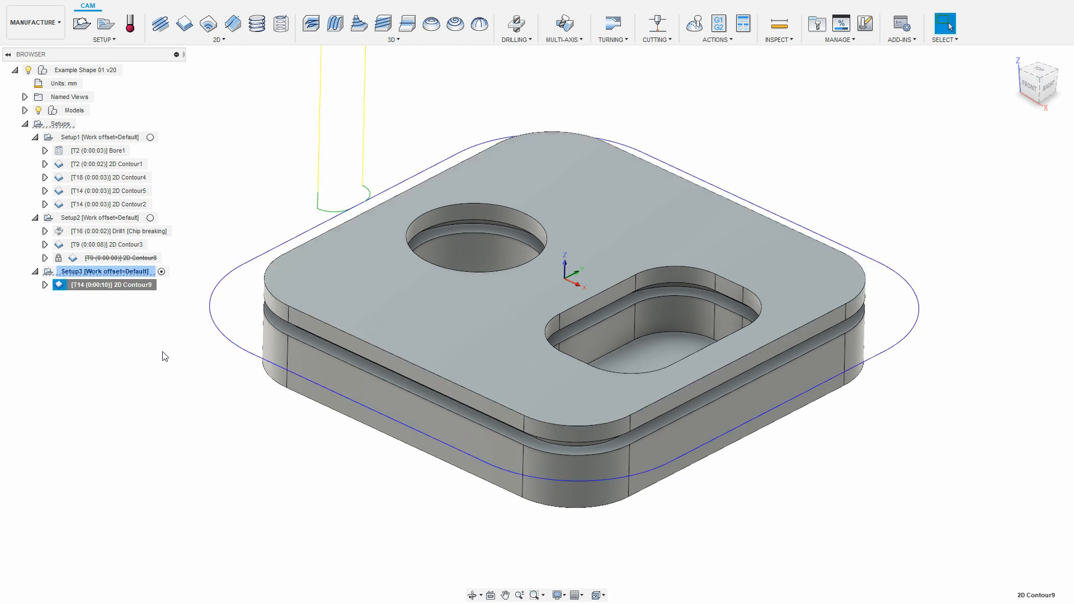
{"action": "right_click", "coordinate": [134, 286]}
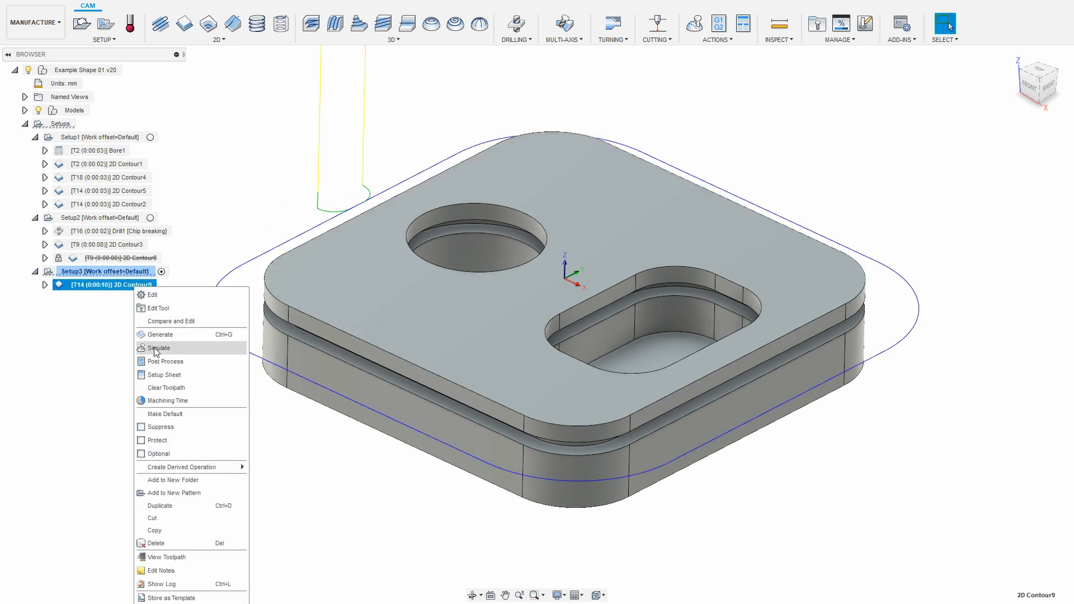
{"action": "left_click", "coordinate": [166, 336]}
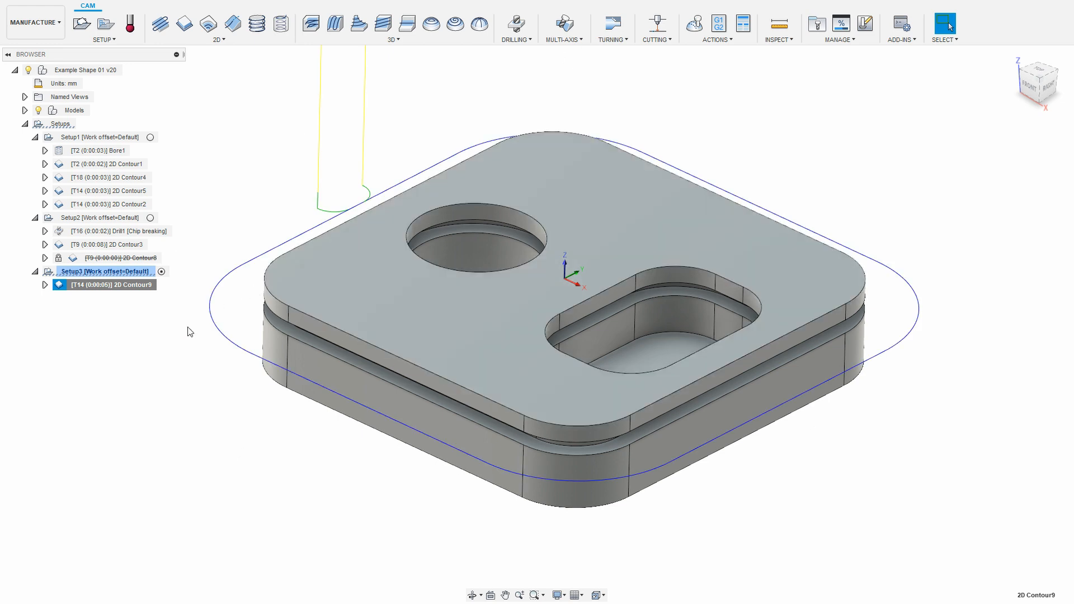
- Reopen the pass settings of 2D Contour9 and try to accept the Finish Feedrate expression using plain 0.25in
{"action": "right_click", "coordinate": [132, 284]}
{"action": "left_click", "coordinate": [149, 289]}
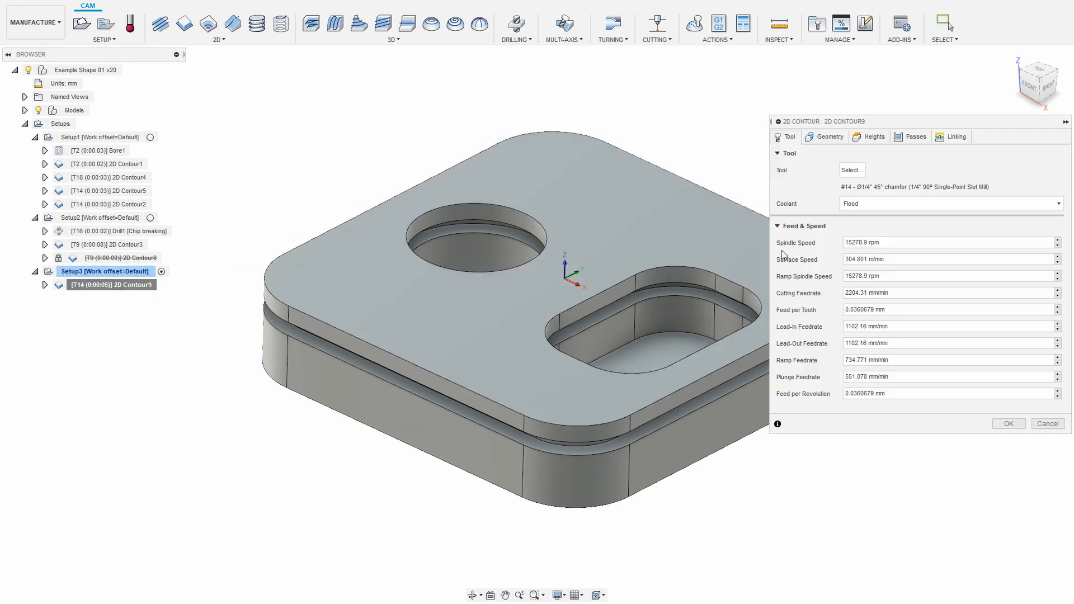
{"action": "left_click", "coordinate": [914, 138]}
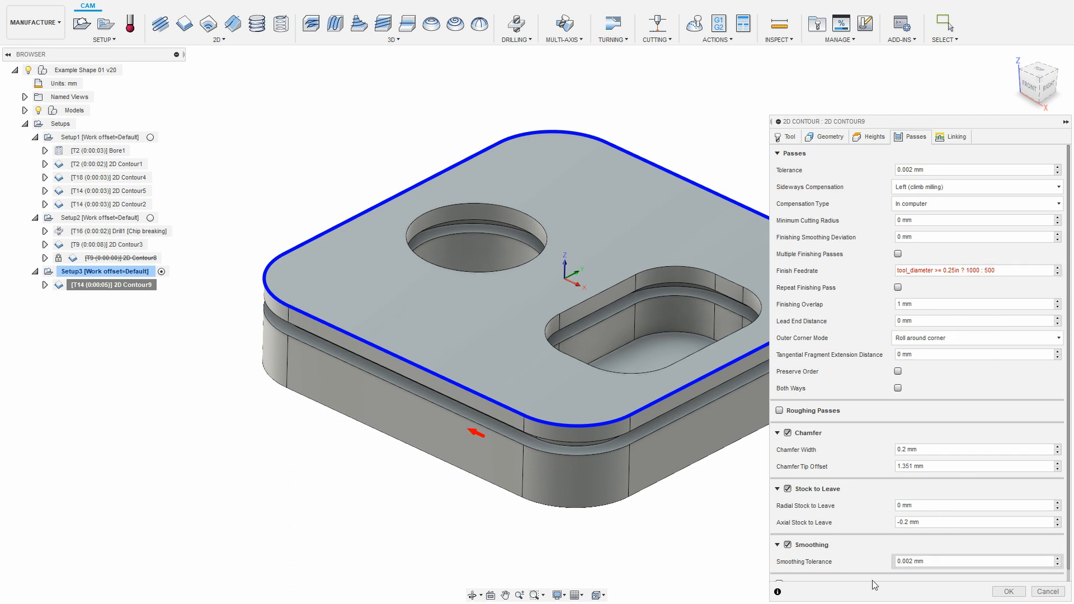
{"action": "left_click", "coordinate": [1009, 592]}
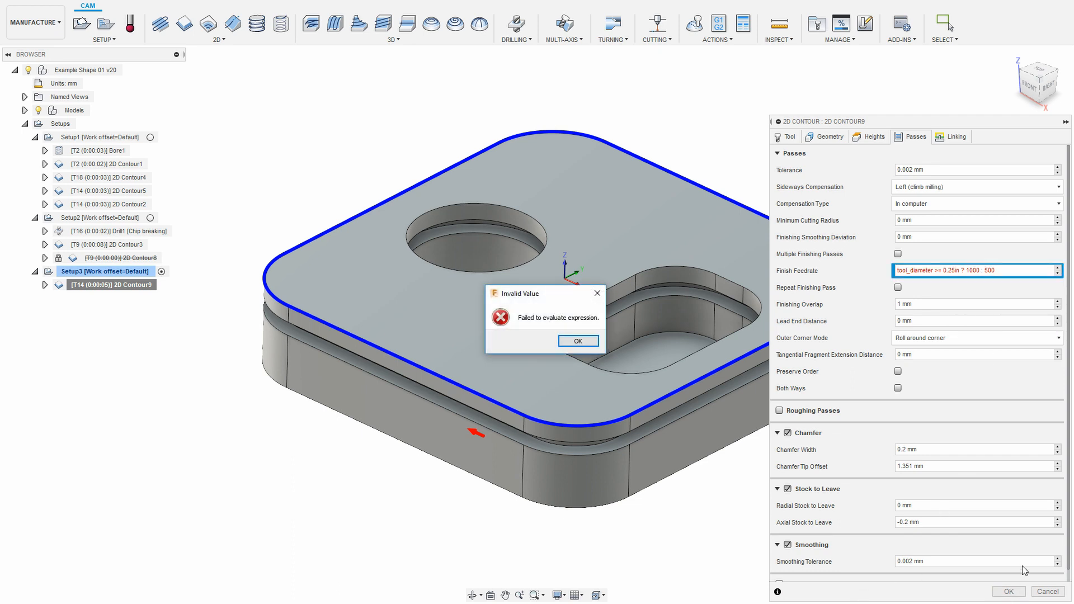
{"action": "left_click", "coordinate": [578, 341]}
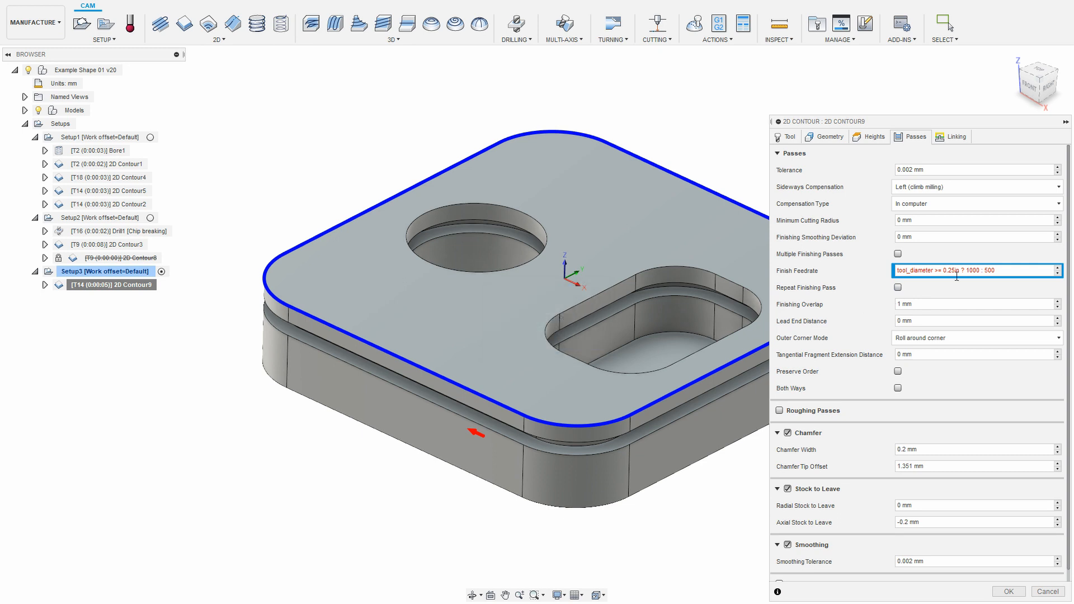
- Enclose the 0.25in threshold of the Finish Feedrate expression in parentheses and accept the contour settings
{"action": "double_click", "coordinate": [1008, 270]}
{"action": "right_click", "coordinate": [1009, 269]}
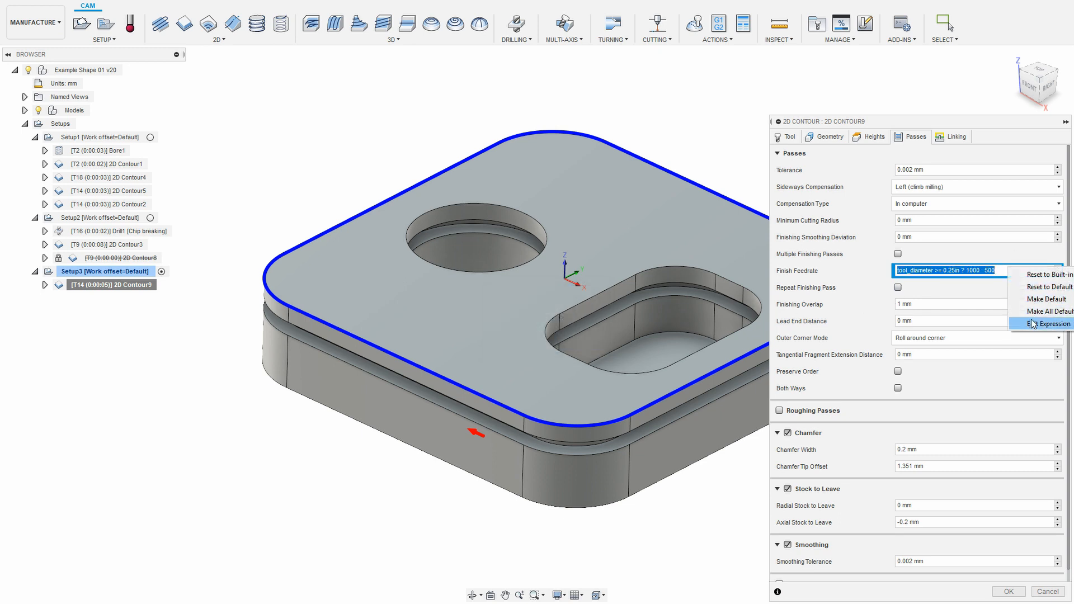
{"action": "left_click", "coordinate": [1033, 326]}
{"action": "left_click", "coordinate": [477, 306]}
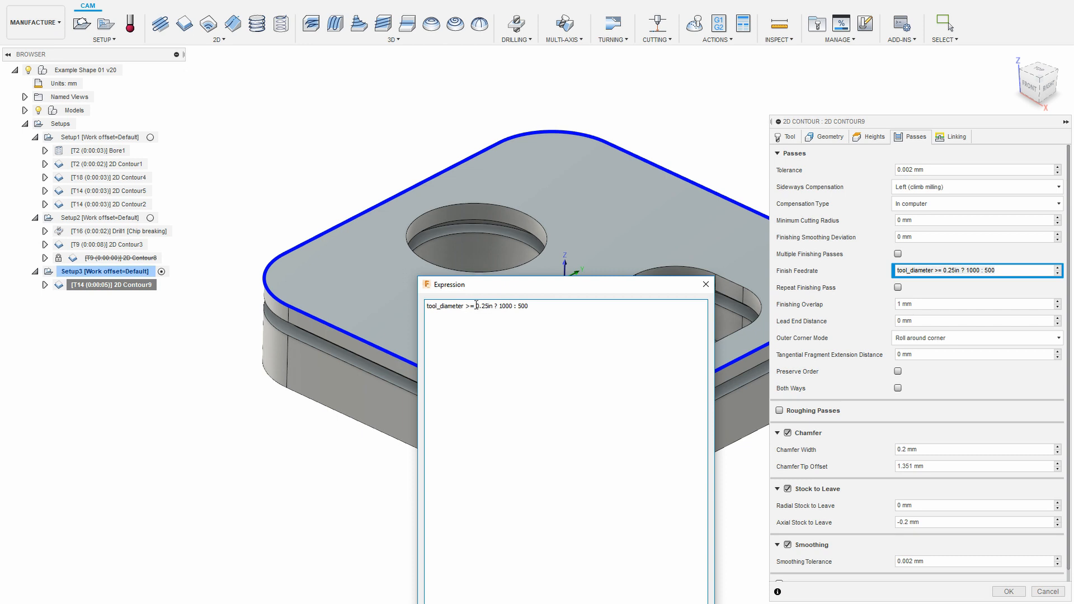
{"action": "type", "text": "("}
{"action": "type", "text": ")"}
{"action": "left_click", "coordinate": [638, 603]}
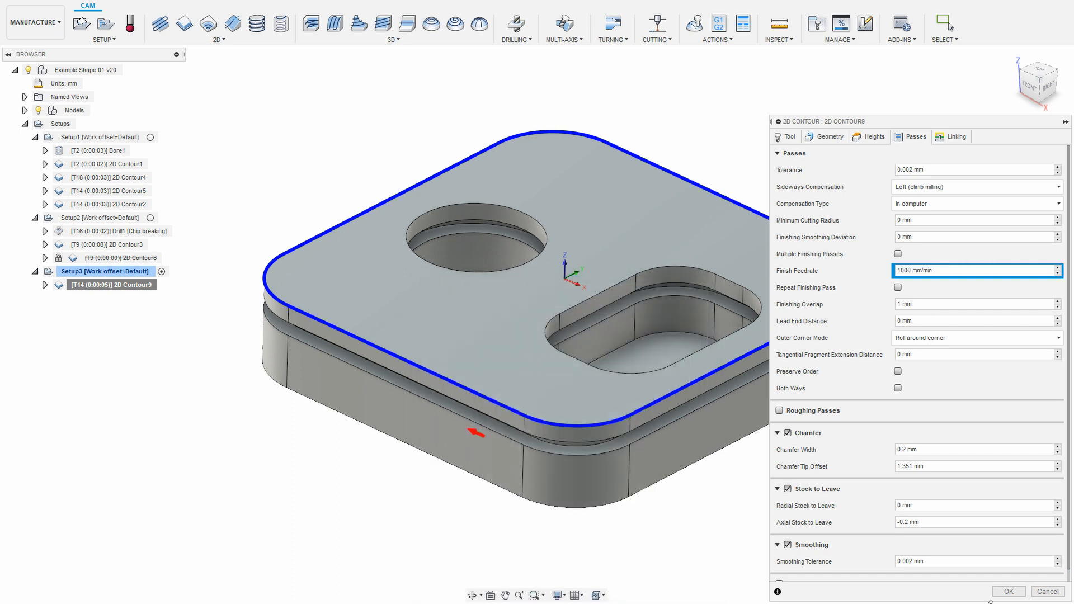
{"action": "left_click", "coordinate": [1020, 592]}
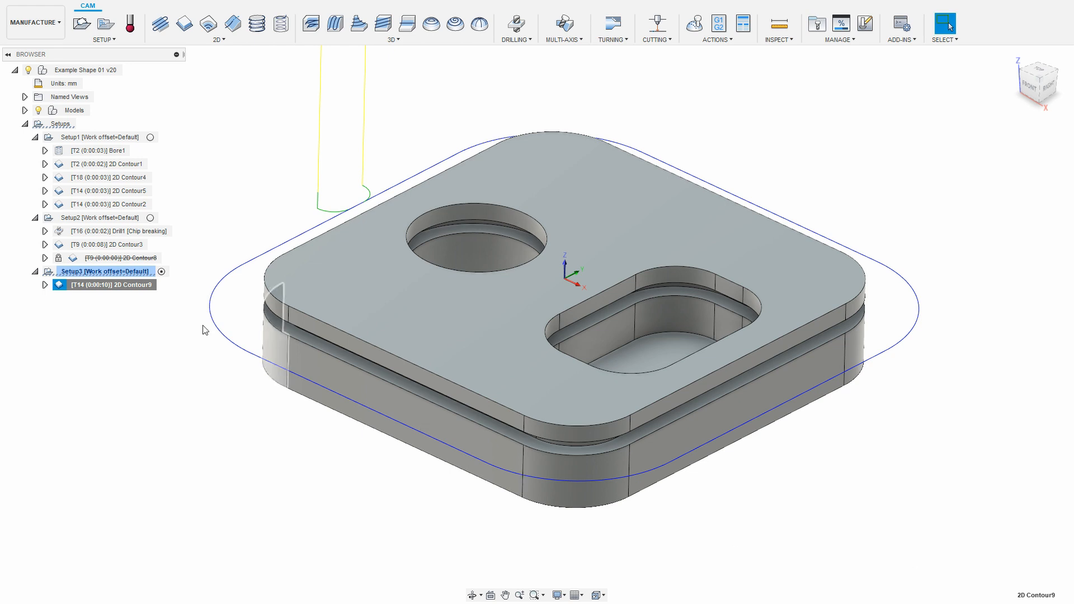
- Regenerate the 2D Contour9 toolpath and recheck the Finish Feedrate in its pass settings
{"action": "right_click", "coordinate": [141, 288]}
{"action": "left_click", "coordinate": [167, 338]}
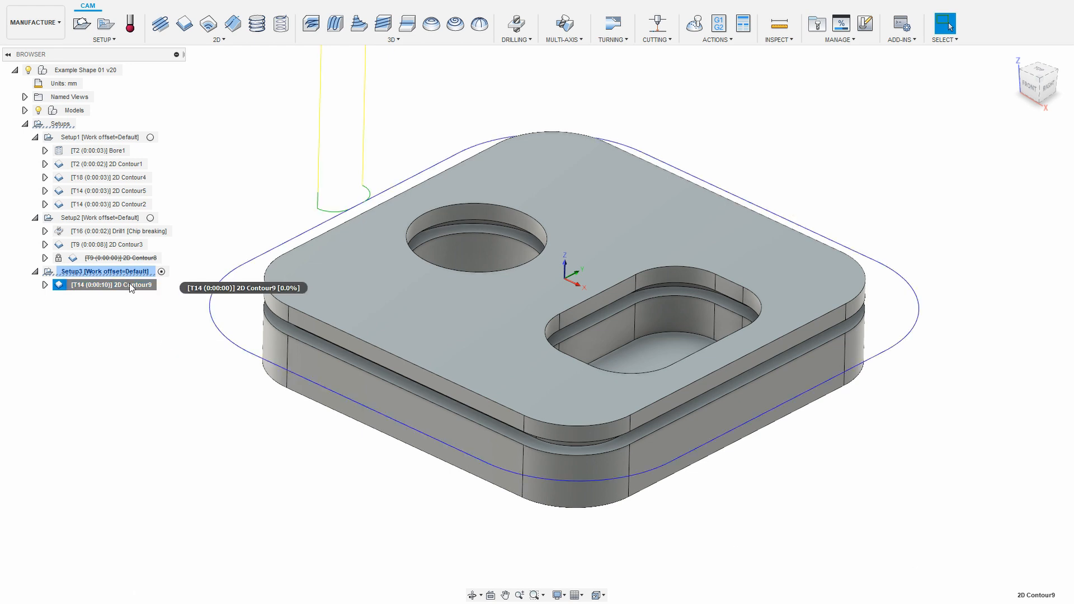
{"action": "right_click", "coordinate": [133, 285]}
{"action": "left_click", "coordinate": [148, 292]}
{"action": "left_click", "coordinate": [912, 136]}
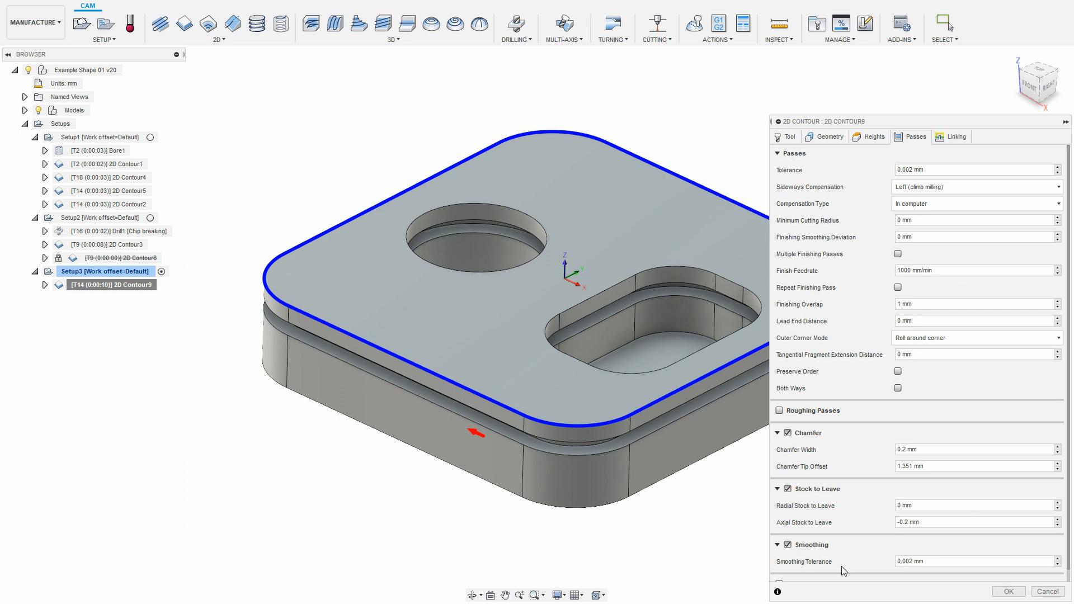
{"action": "left_click", "coordinate": [1012, 592]}
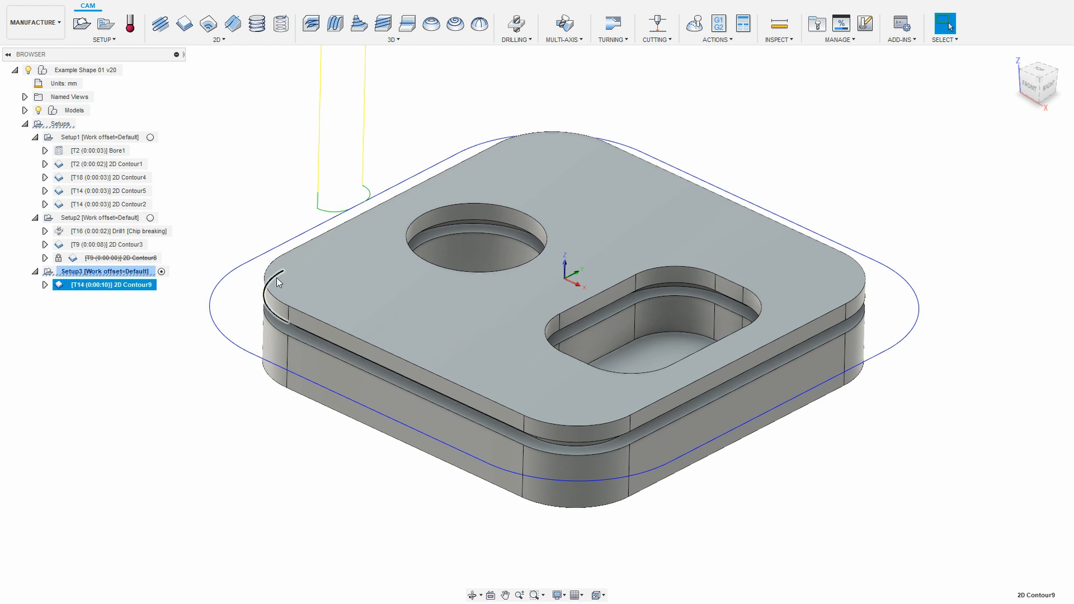
- Switch to the Notepad notes and examine the (0.25in) condition and the doChamfer example for Radial Stock to Leave
{"action": "key", "text": "alt+Tab"}
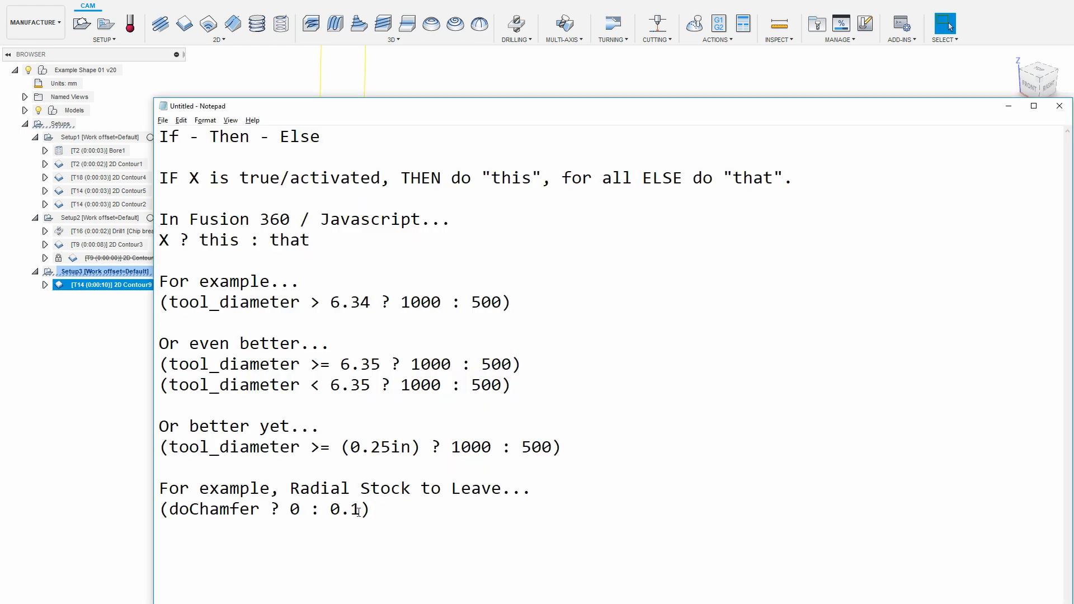
{"action": "left_click_drag", "start_coordinate": [162, 450], "coordinate": [422, 444]}
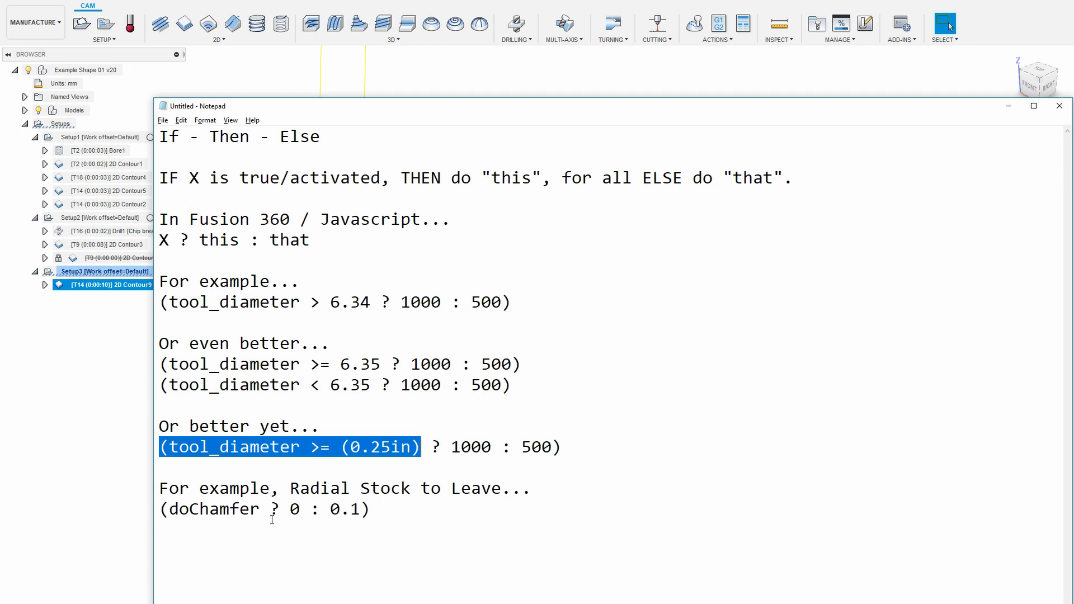
{"action": "left_click_drag", "start_coordinate": [262, 512], "coordinate": [174, 510]}
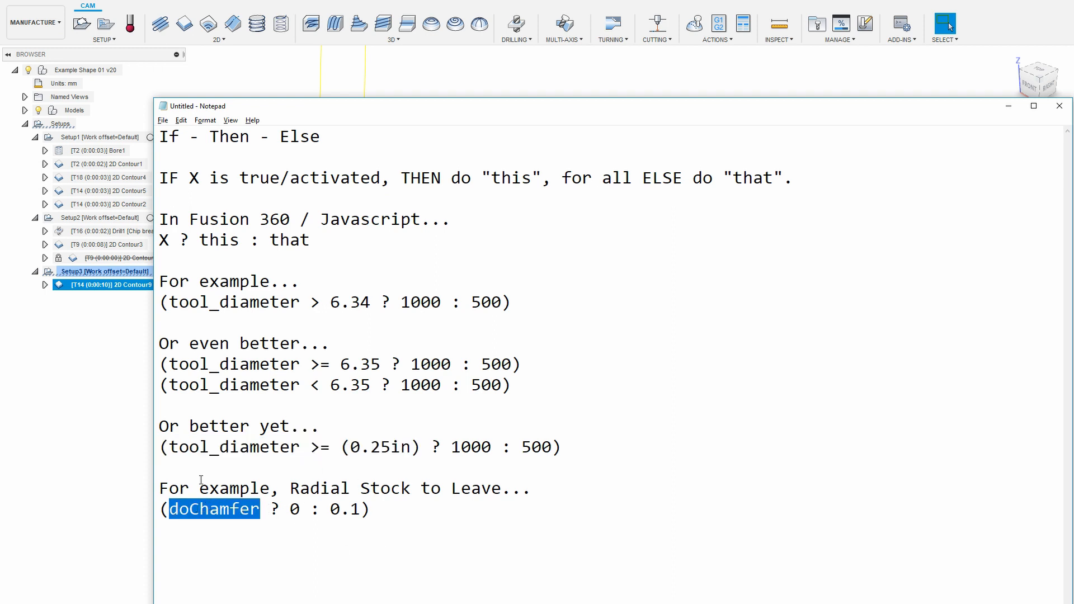
{"action": "left_click", "coordinate": [197, 507]}
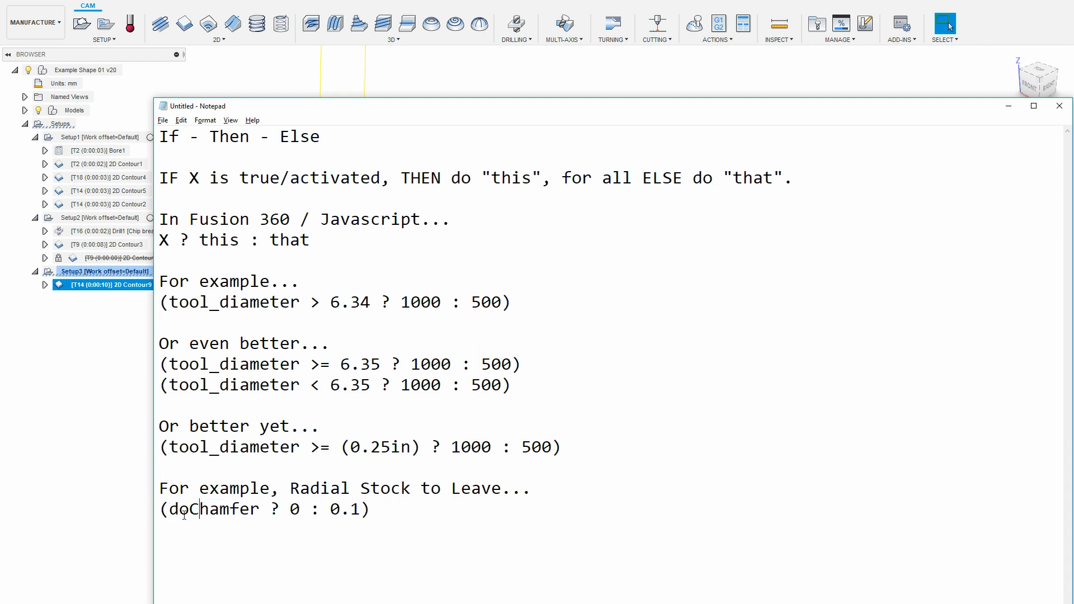
- Examine the condition and both values of (doChamfer ? 0 : 0.1) in the notes, and copy the whole expression
{"action": "left_click_drag", "start_coordinate": [170, 509], "coordinate": [265, 507]}
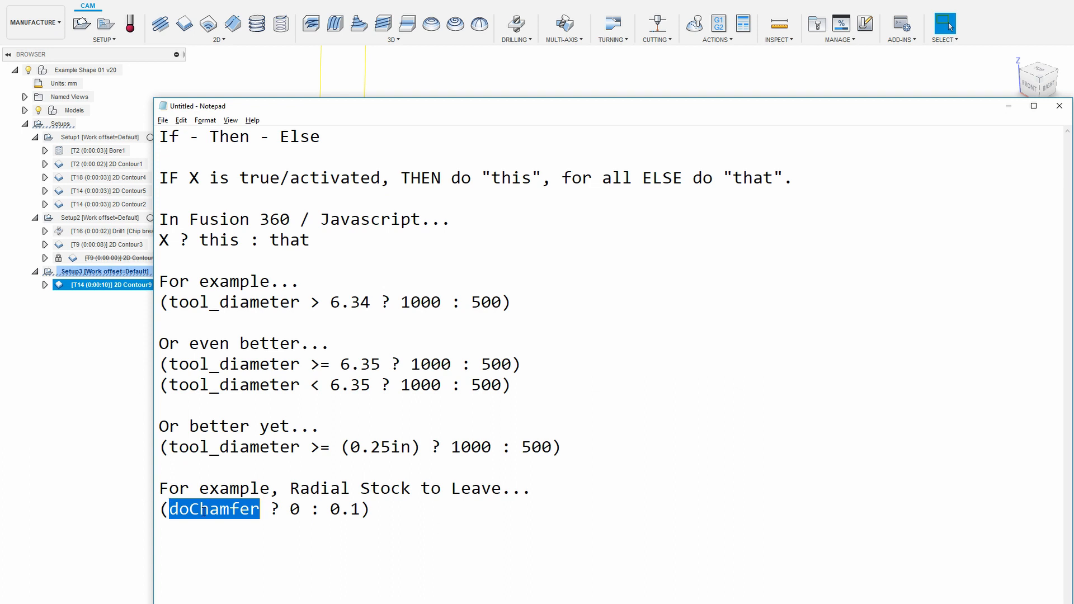
{"action": "left_click_drag", "start_coordinate": [275, 509], "coordinate": [301, 510]}
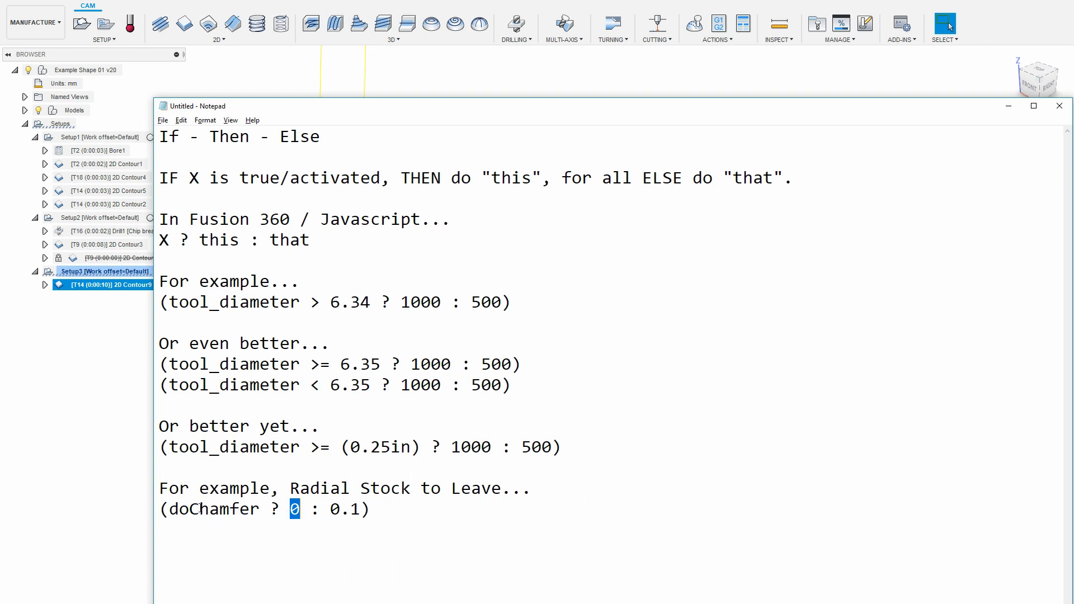
{"action": "left_click_drag", "start_coordinate": [330, 510], "coordinate": [209, 509]}
{"action": "left_click", "coordinate": [374, 510]}
{"action": "left_click_drag", "start_coordinate": [374, 510], "coordinate": [158, 514]}
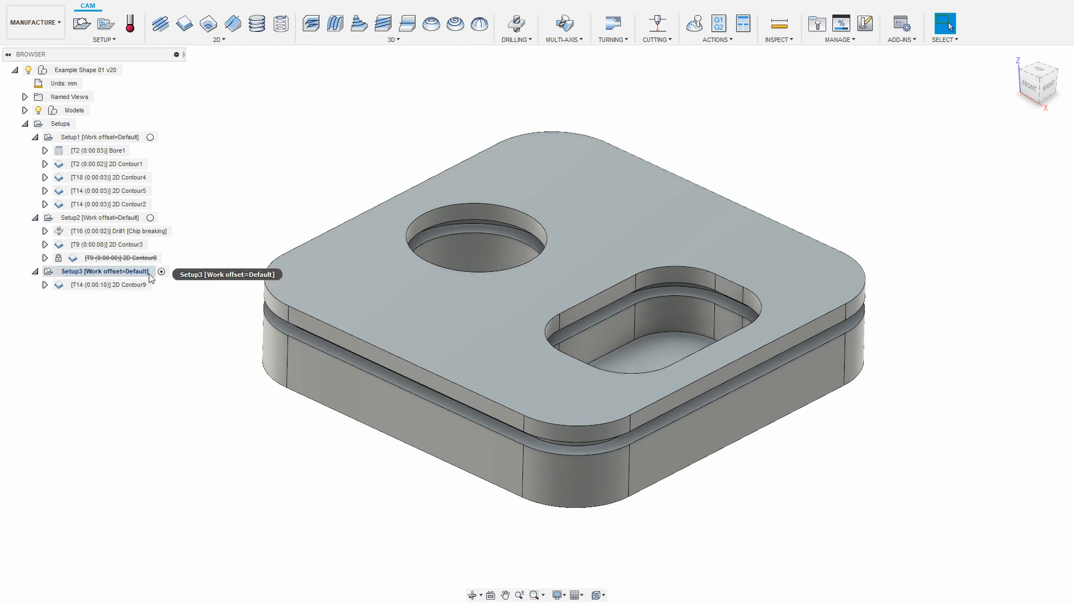
- Open the pass settings of 2D Contour9 and reset Radial and Axial Stock to Leave to their defaults
{"action": "right_click", "coordinate": [128, 286]}
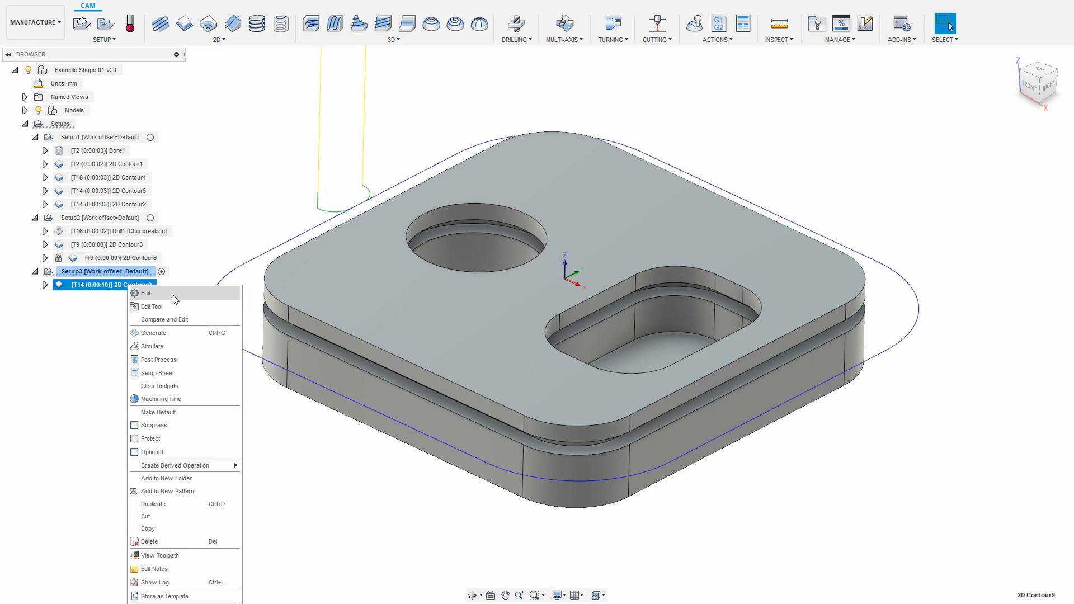
{"action": "left_click", "coordinate": [172, 294]}
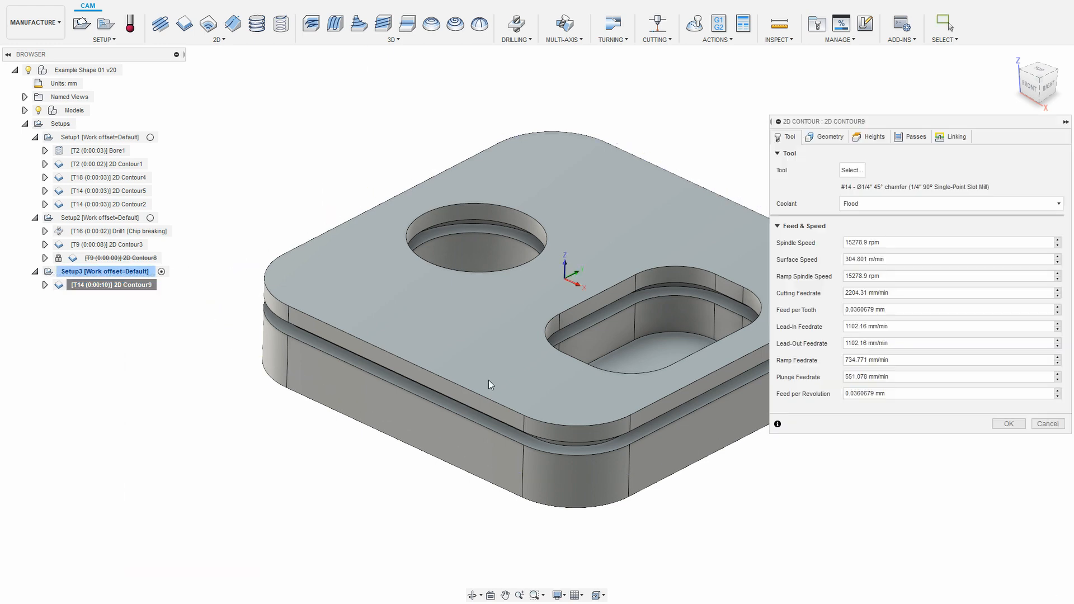
{"action": "left_click", "coordinate": [912, 136]}
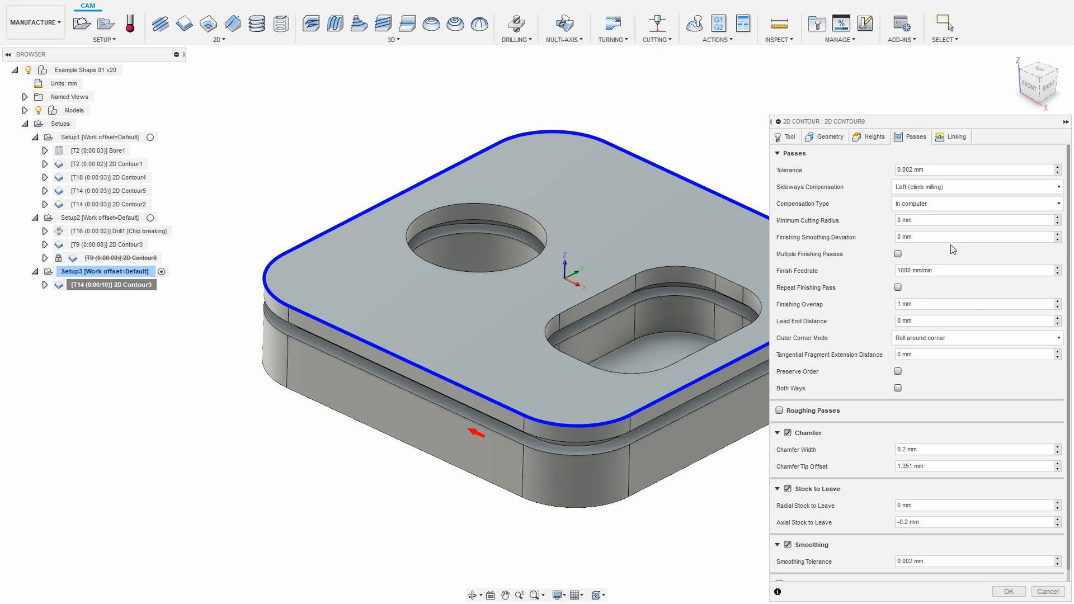
{"action": "right_click", "coordinate": [901, 520]}
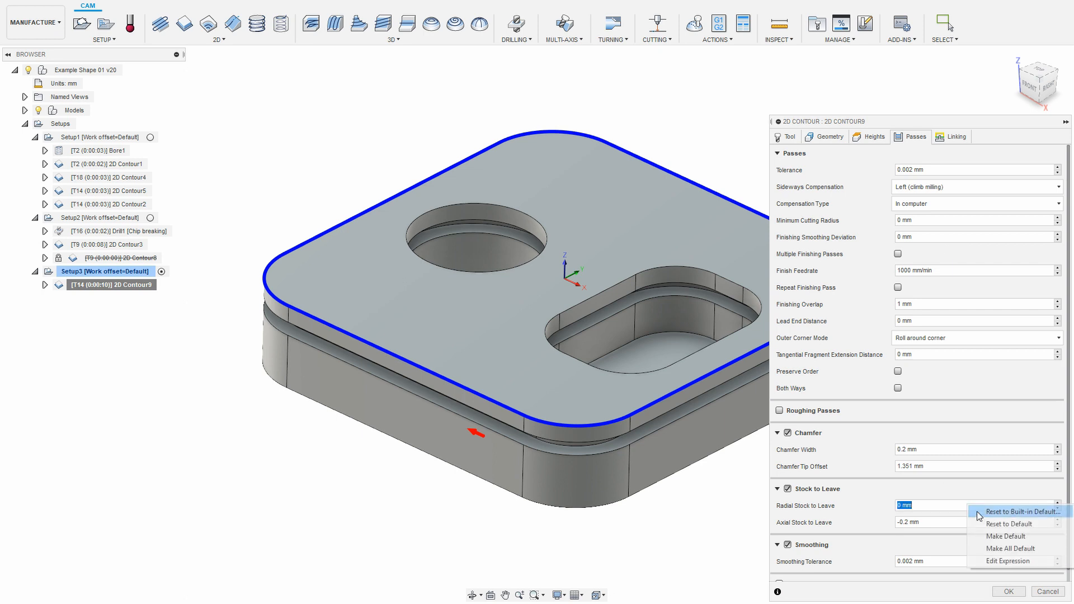
{"action": "right_click", "coordinate": [987, 525]}
{"action": "left_click", "coordinate": [990, 525]}
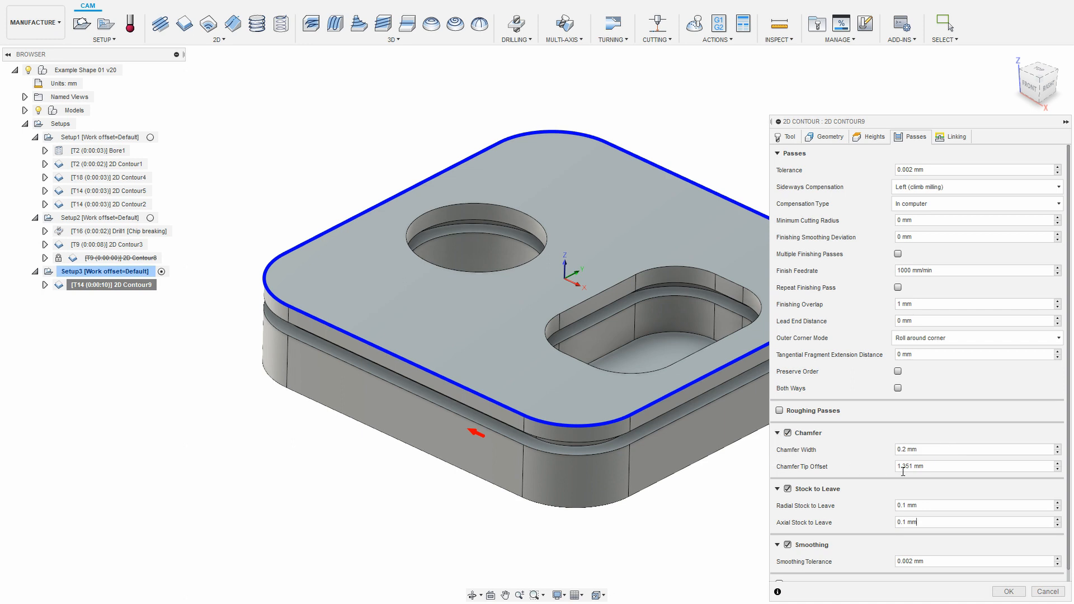
- Examine the expression behind Chamfer Tip Offset and close it without changes
{"action": "right_click", "coordinate": [987, 470]}
{"action": "left_click", "coordinate": [1030, 532]}
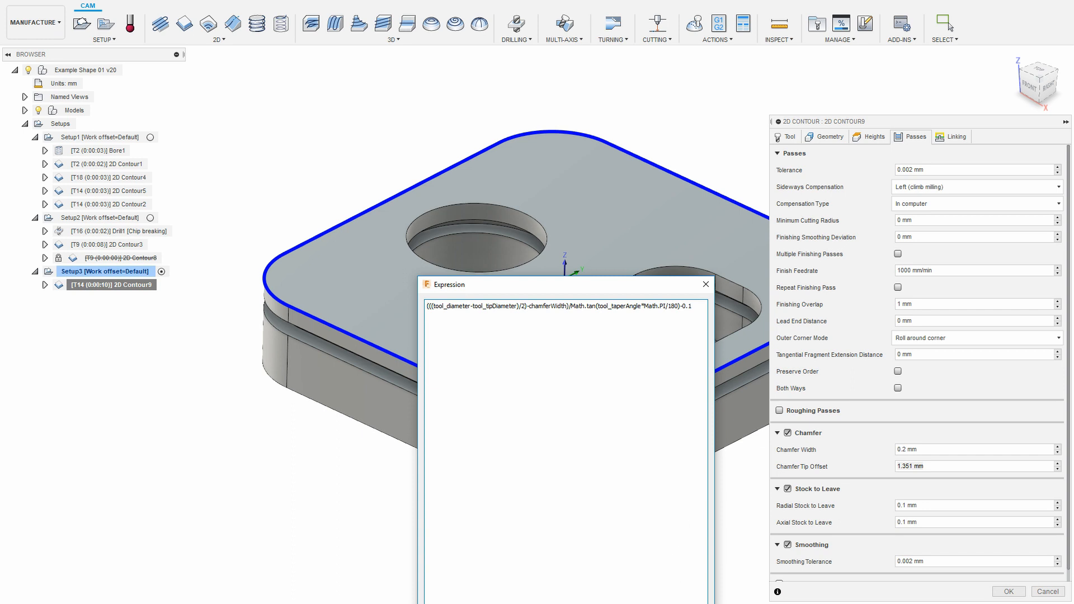
{"action": "left_click_drag", "start_coordinate": [648, 299], "coordinate": [646, 200]}
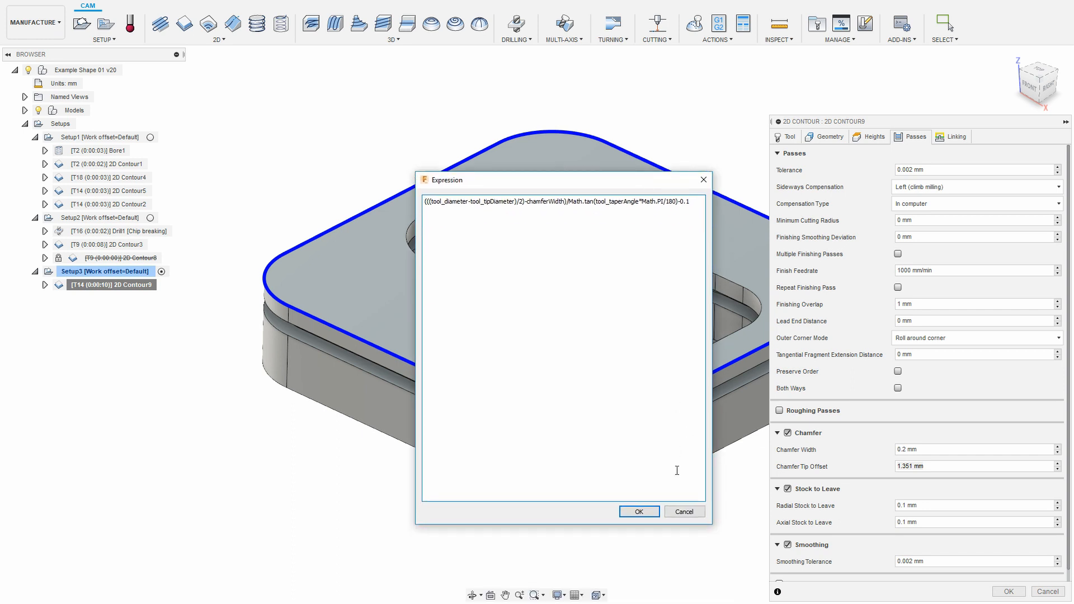
{"action": "left_click", "coordinate": [682, 508]}
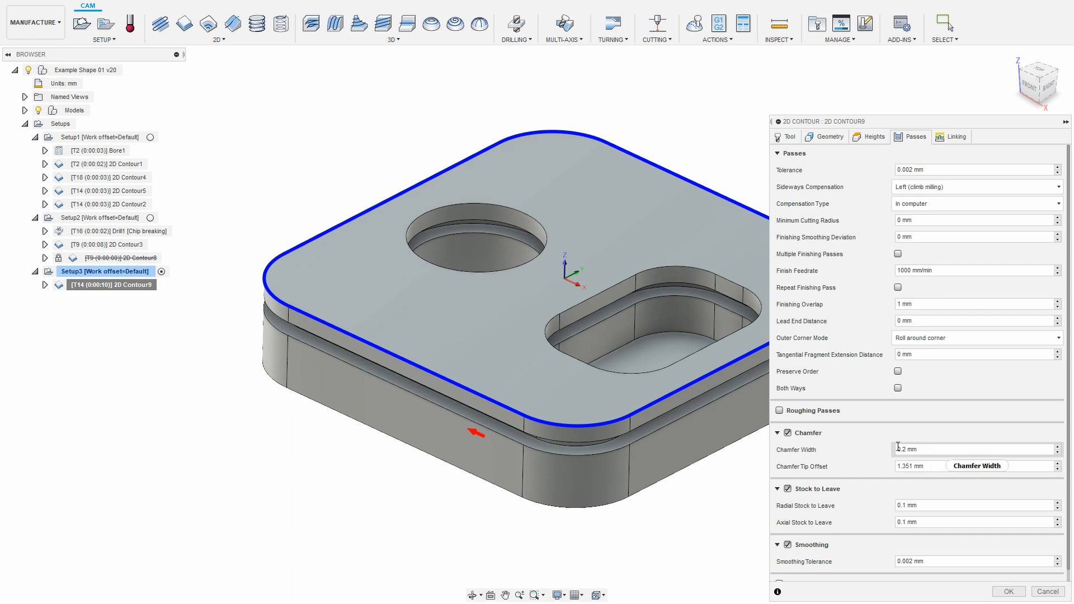
- Examine the Radial Stock to Leave expression without changing it, and look up the parameter name of the Chamfer option
{"action": "mouse_move", "coordinate": [927, 451]}
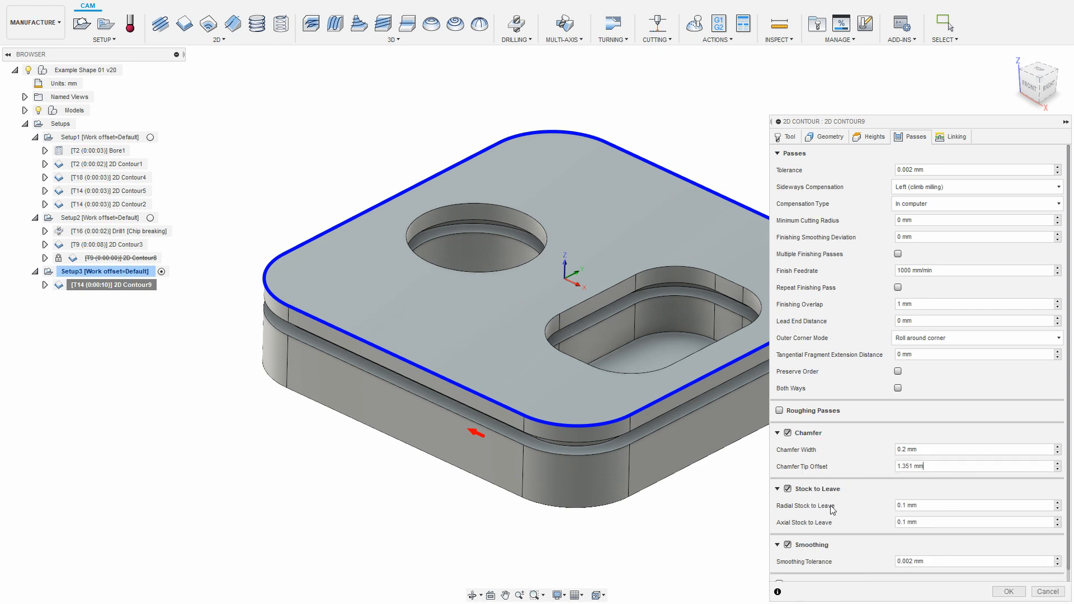
{"action": "left_click", "coordinate": [903, 509]}
{"action": "mouse_move", "coordinate": [902, 510]}
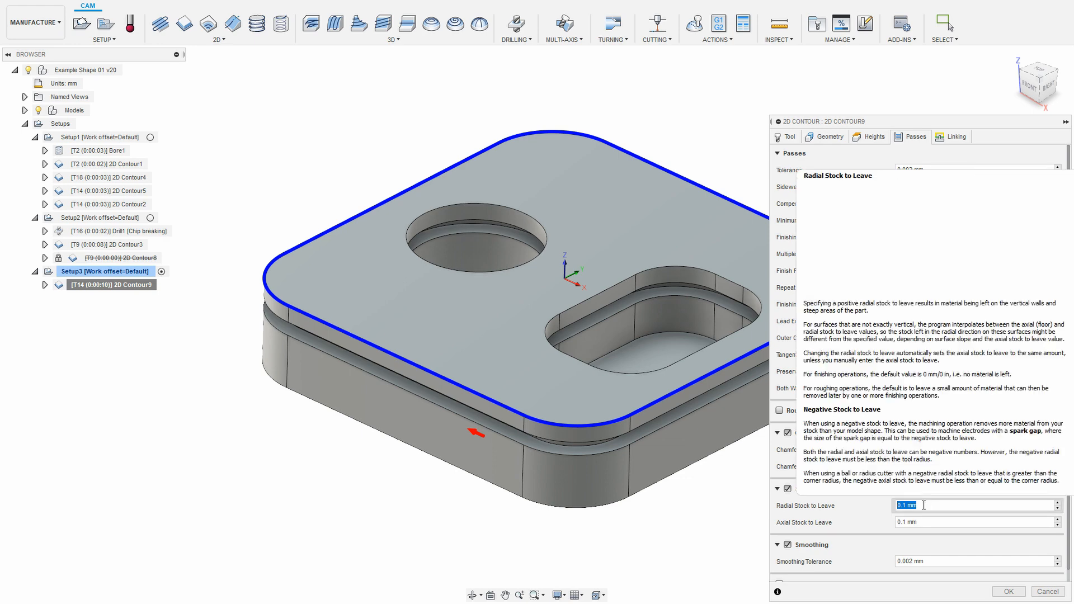
{"action": "right_click", "coordinate": [954, 507]}
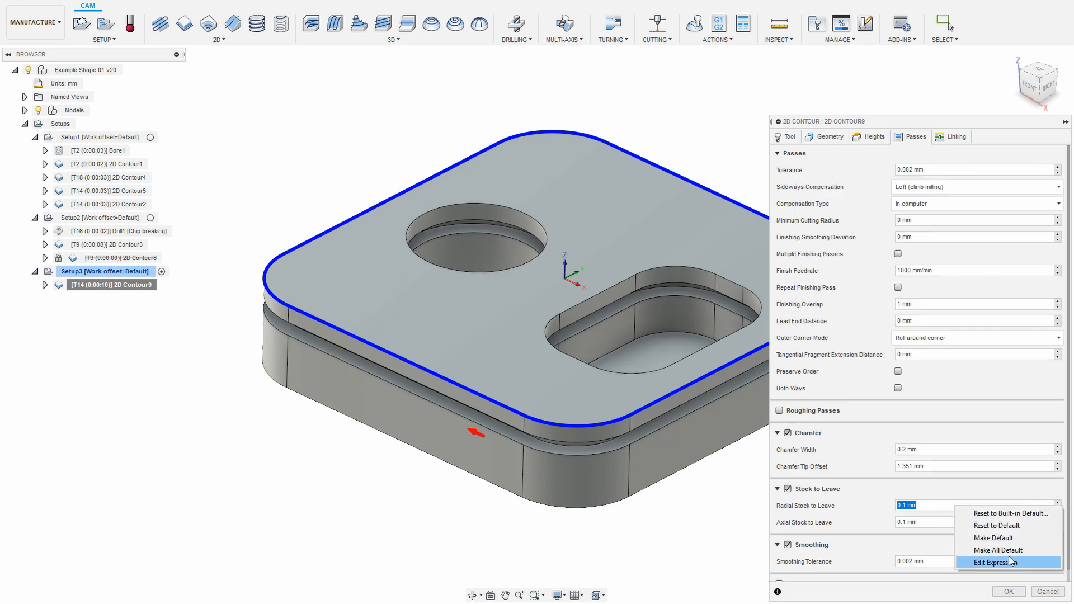
{"action": "left_click", "coordinate": [1007, 562]}
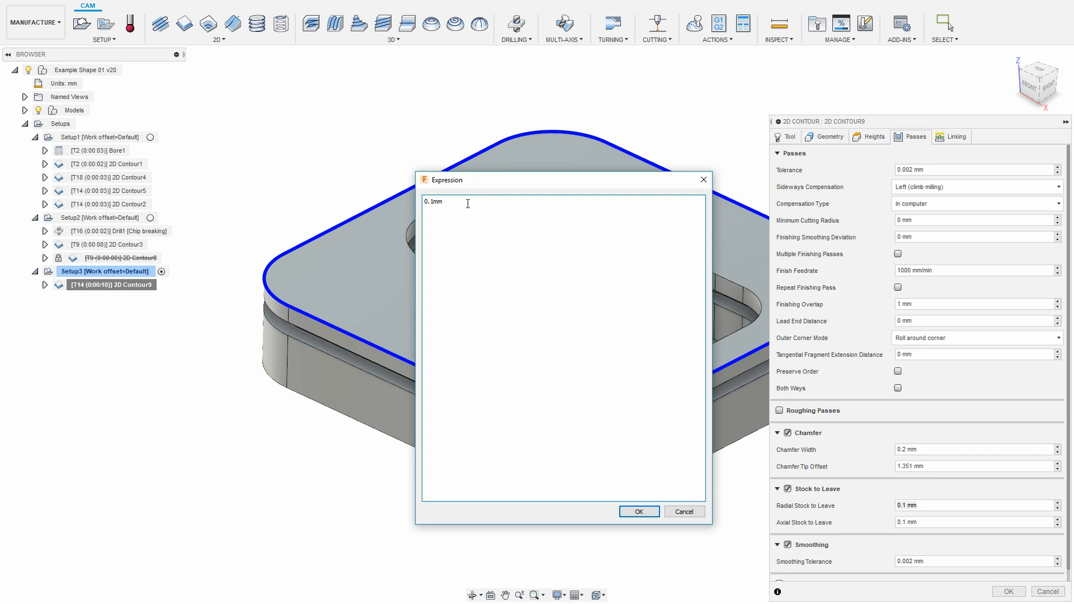
{"action": "left_click", "coordinate": [684, 511]}
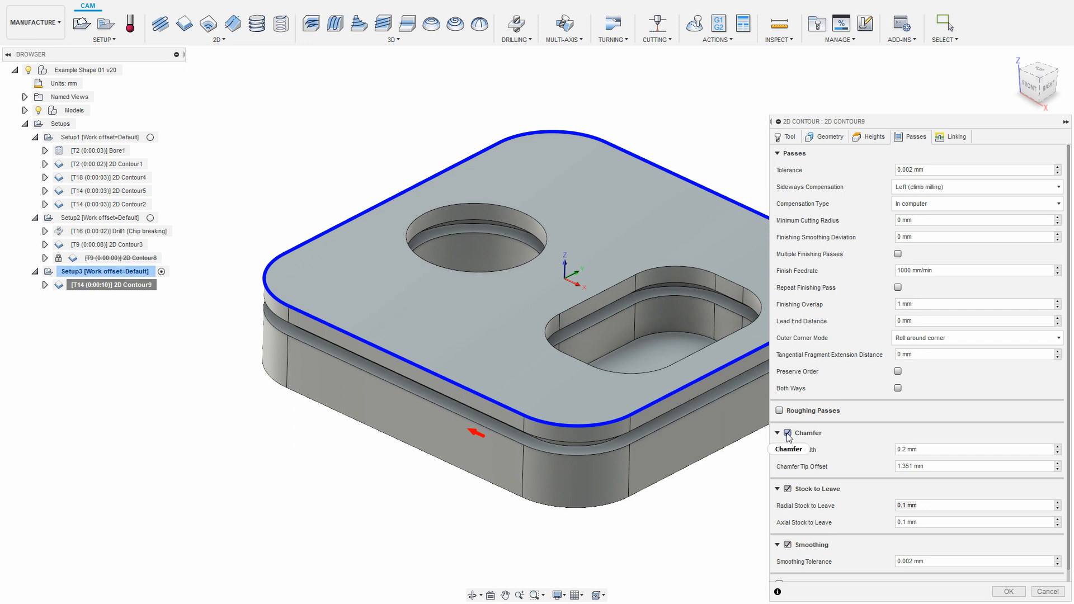
{"action": "mouse_move", "coordinate": [789, 437]}
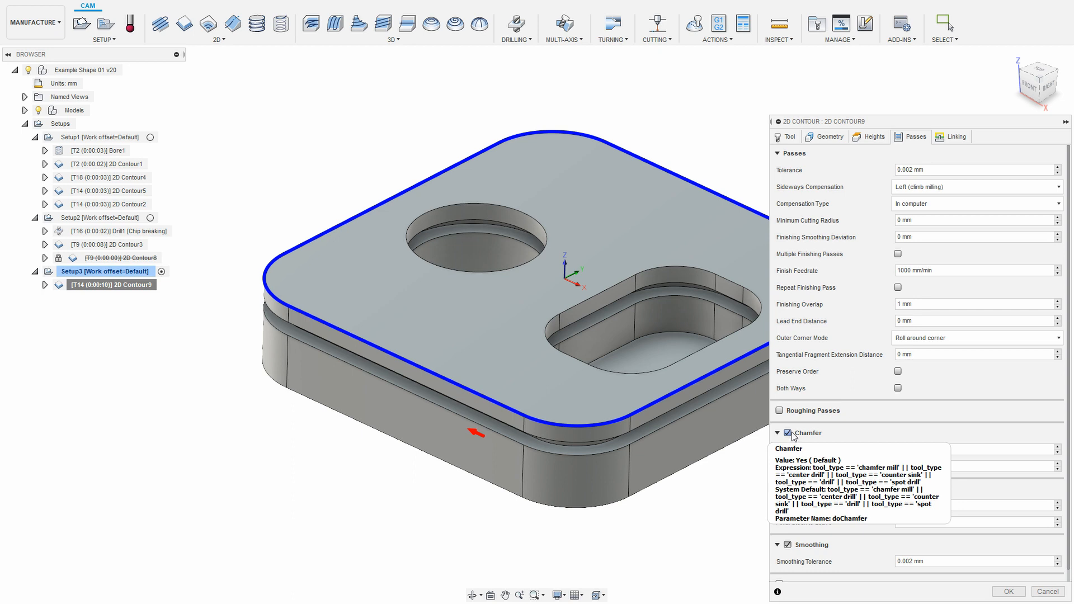
- Set the Radial Stock to Leave expression to (doChamfer ? 0 : 0.1) and accept it
{"action": "right_click", "coordinate": [959, 507]}
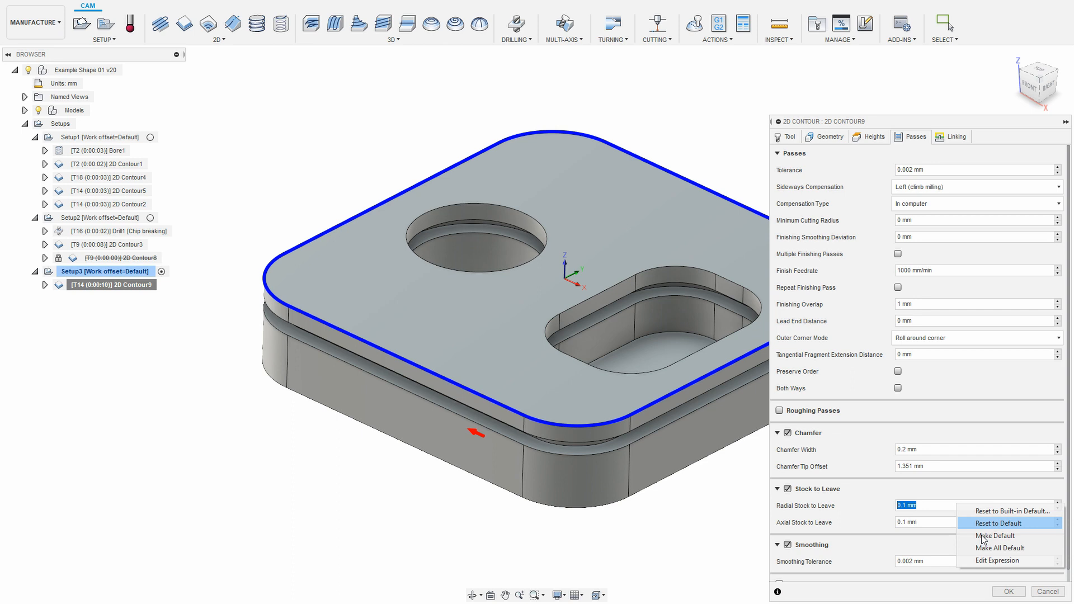
{"action": "left_click", "coordinate": [1016, 561]}
{"action": "left_click_drag", "start_coordinate": [487, 201], "coordinate": [363, 276]}
{"action": "type", "text": "(doChamfer ? 0 : 0.1)"}
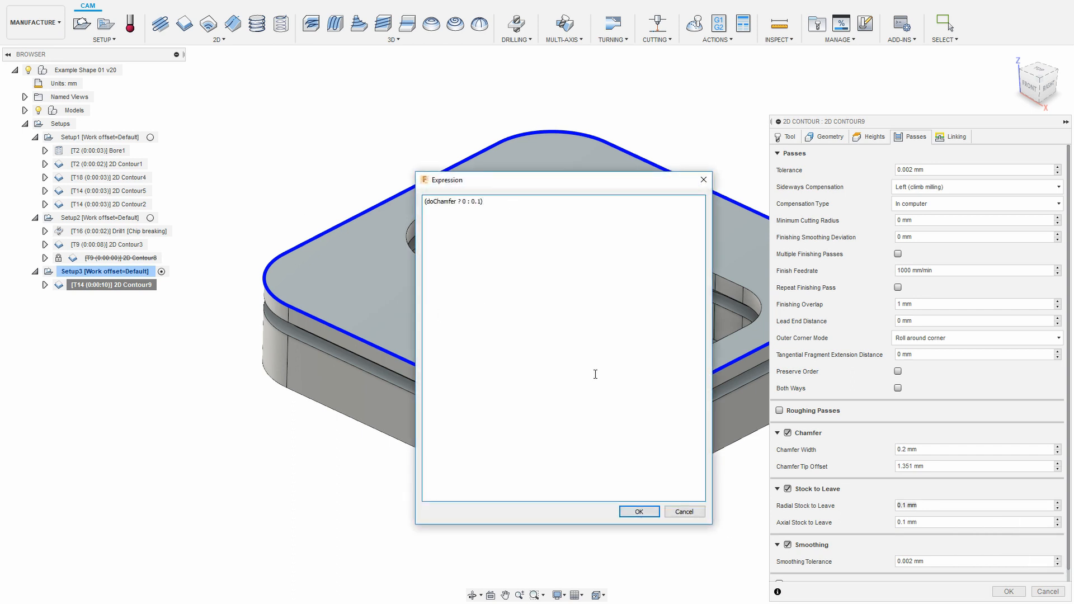
{"action": "left_click_drag", "start_coordinate": [425, 201], "coordinate": [458, 198]}
{"action": "left_click", "coordinate": [468, 201]}
{"action": "double_click", "coordinate": [475, 202]}
{"action": "left_click", "coordinate": [639, 512]}
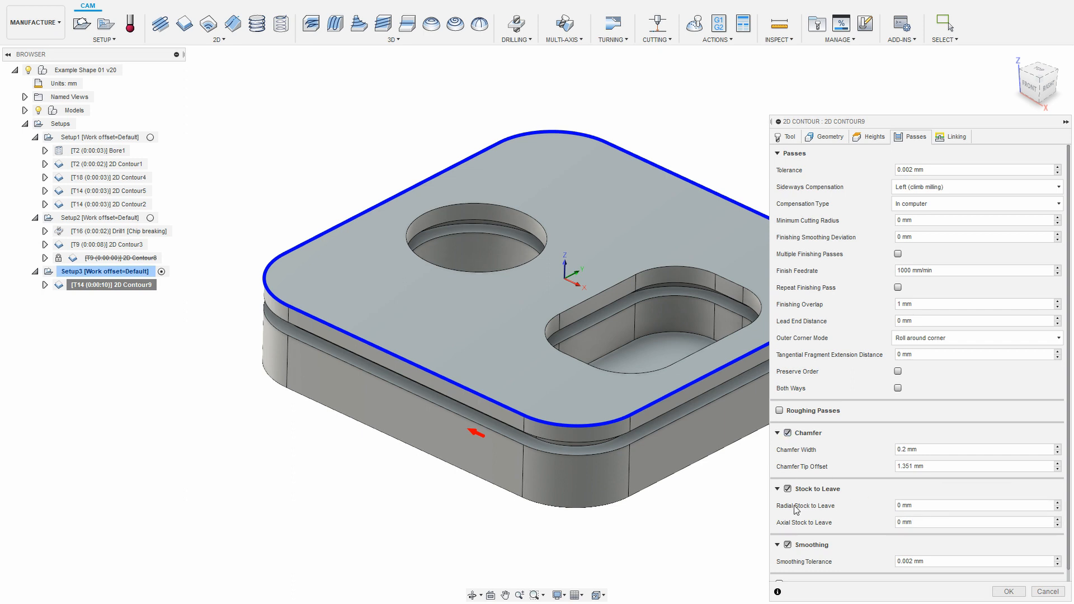
- Examine the expression behind Axial Stock to Leave and close it without changes
{"action": "right_click", "coordinate": [941, 522]}
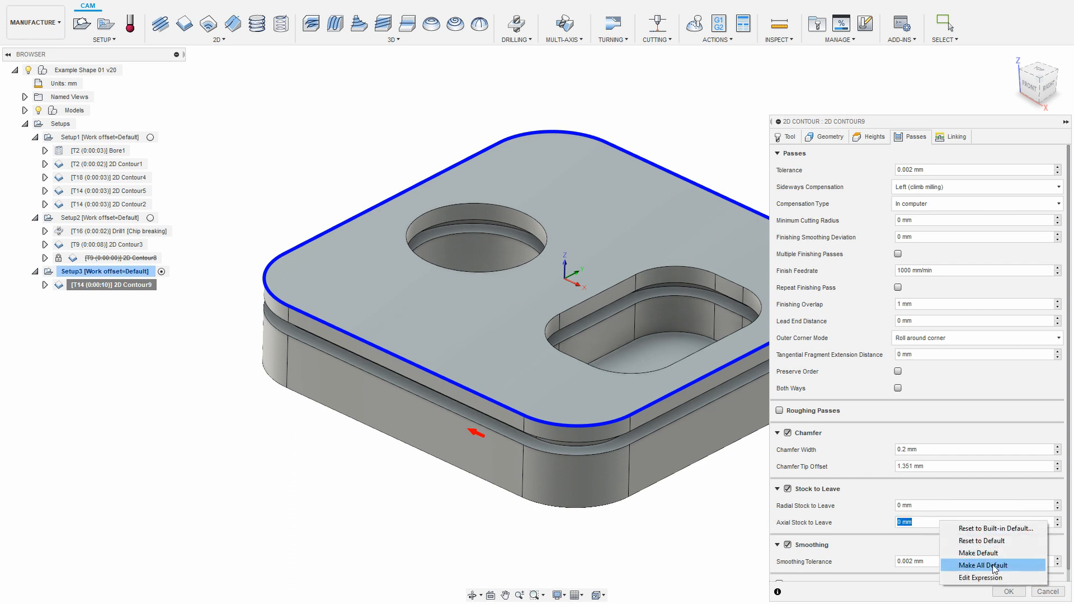
{"action": "left_click", "coordinate": [966, 579]}
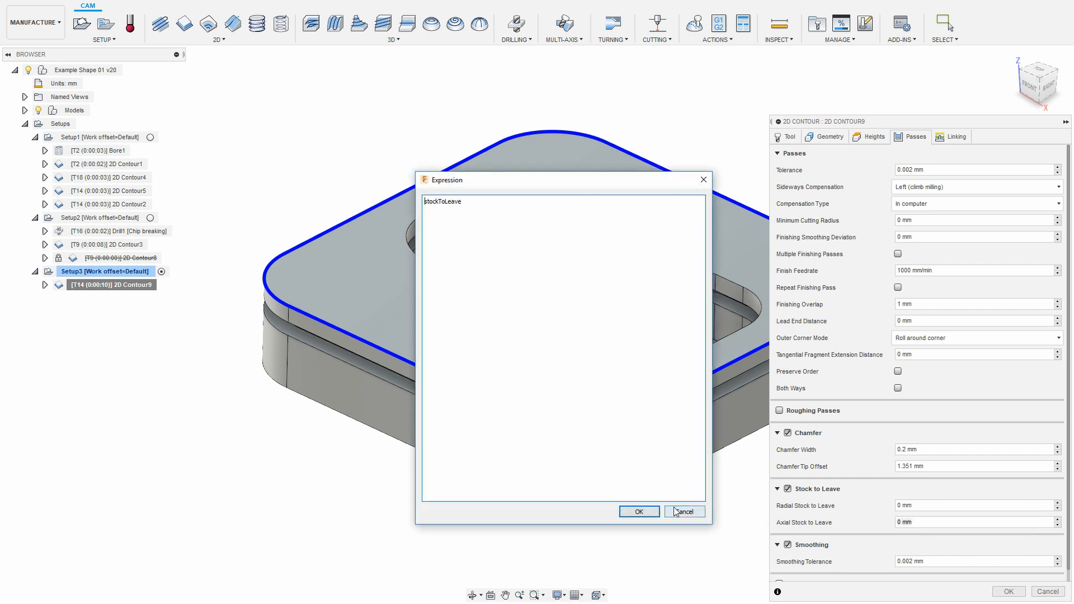
{"action": "double_click", "coordinate": [490, 201]}
{"action": "left_click", "coordinate": [684, 512]}
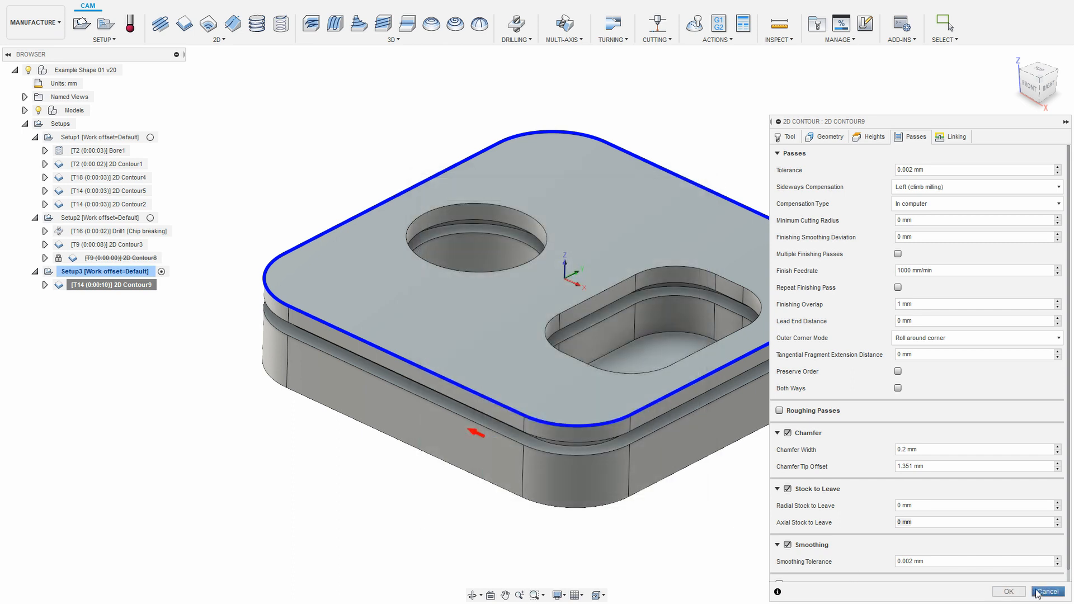
- Toggle Chamfer off and on twice to test the stock-to-leave values, leave it enabled, and close the contour settings
{"action": "left_click", "coordinate": [788, 434]}
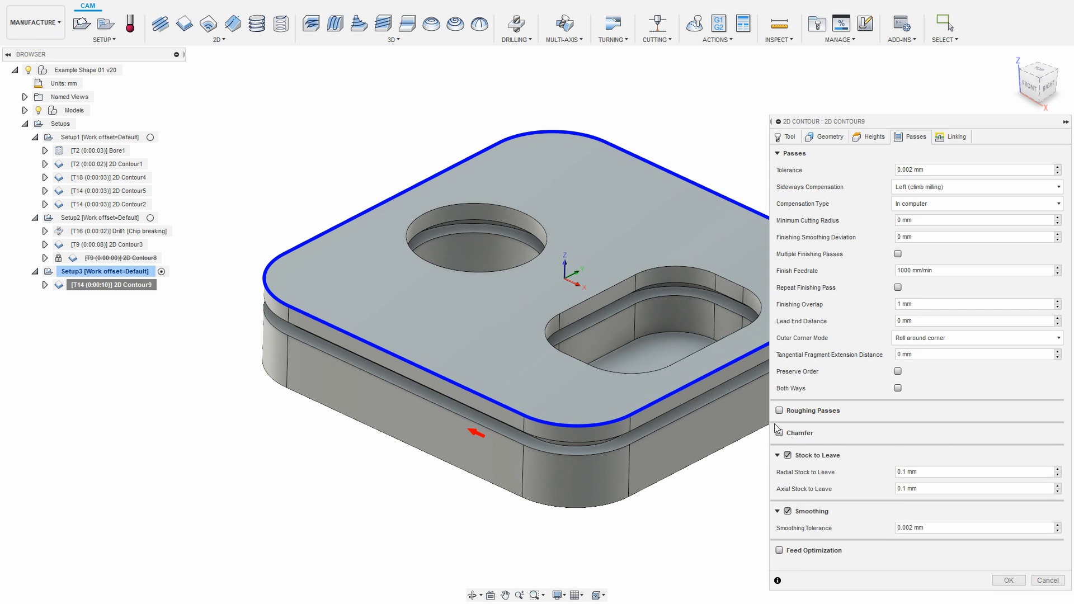
{"action": "left_click", "coordinate": [782, 434]}
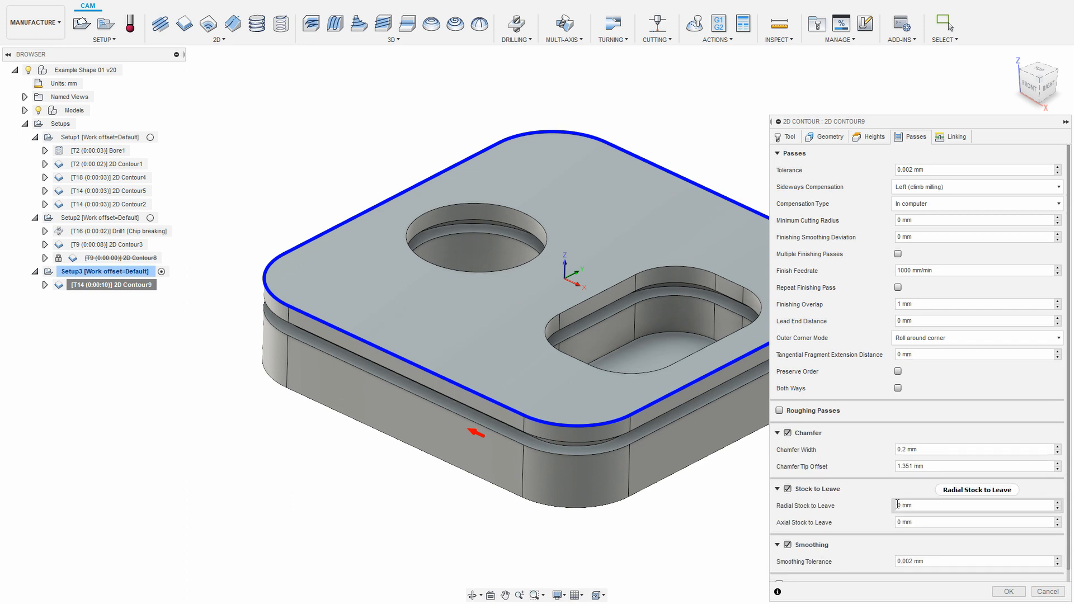
{"action": "left_click", "coordinate": [788, 434]}
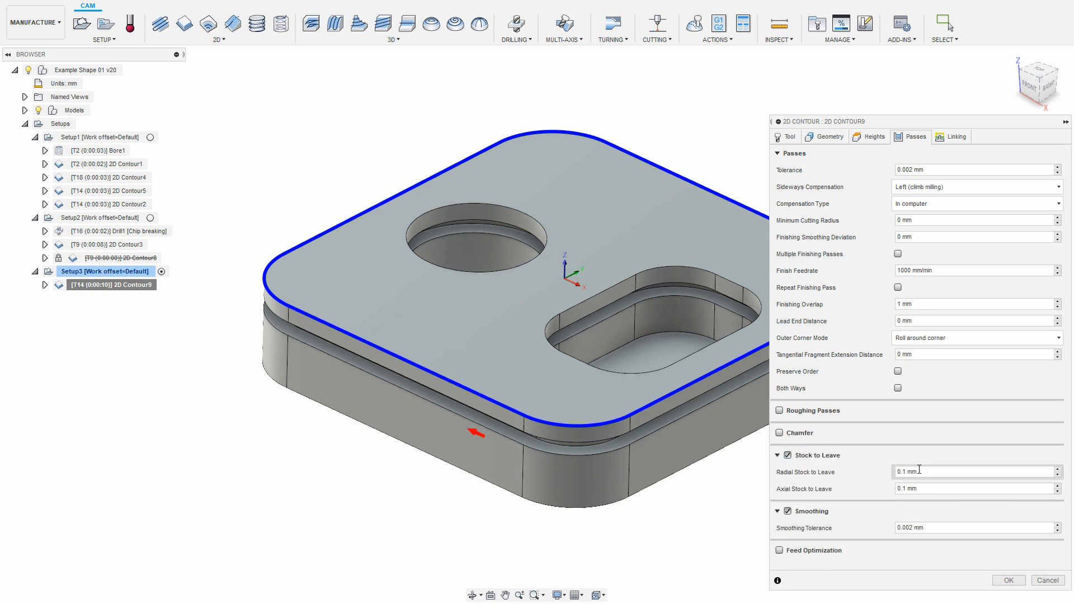
{"action": "left_click", "coordinate": [782, 434]}
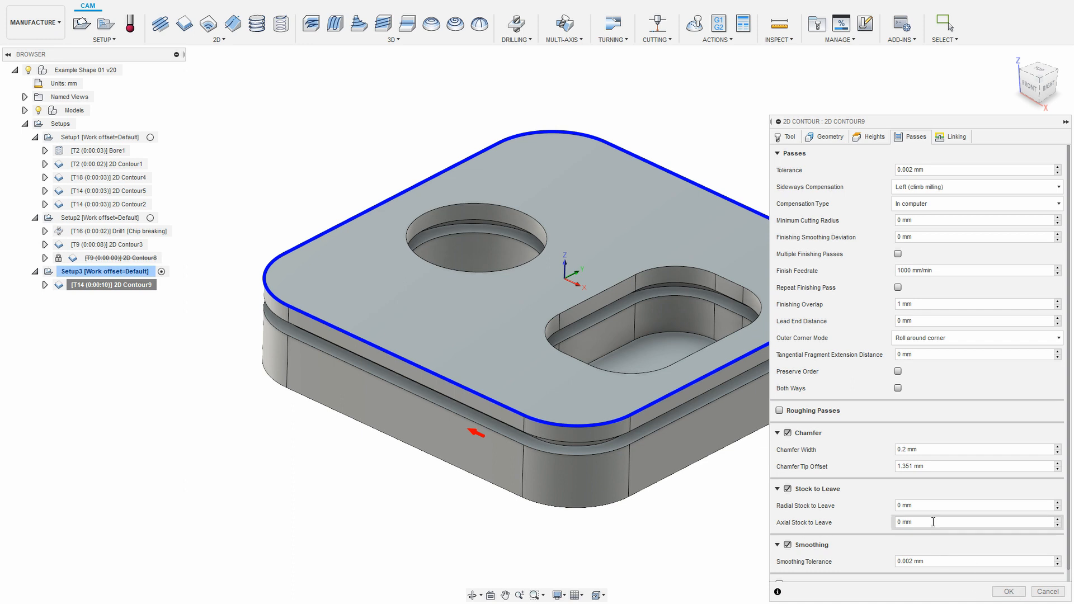
{"action": "left_click", "coordinate": [1034, 592]}
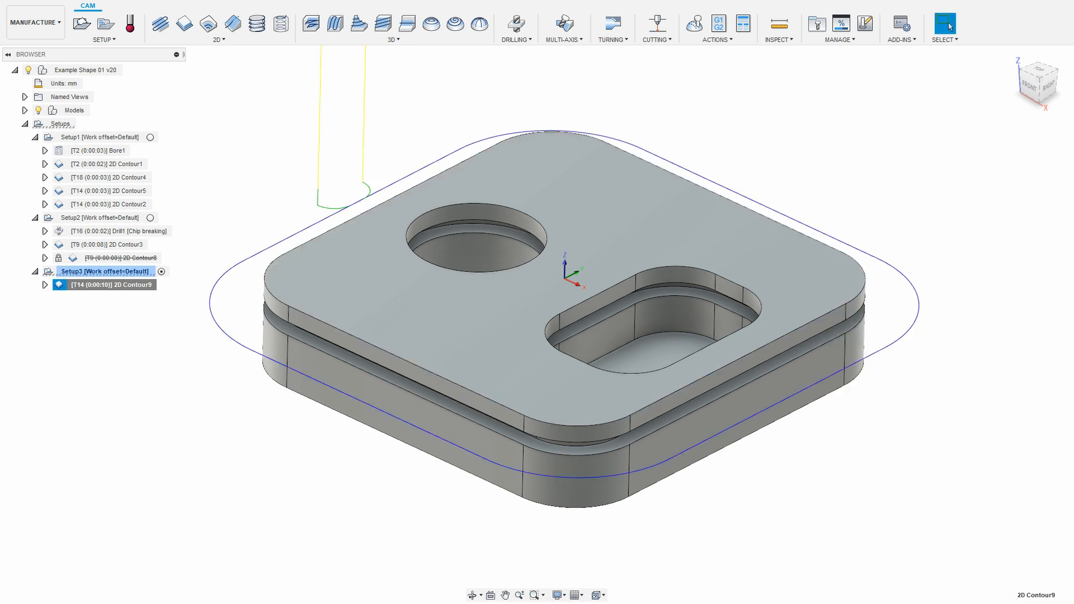
- Clear the selection and look over the Notepad notes on Chamfer Tip Offset, Axial Stock To Leave and the logical operators
{"action": "left_click", "coordinate": [230, 443]}
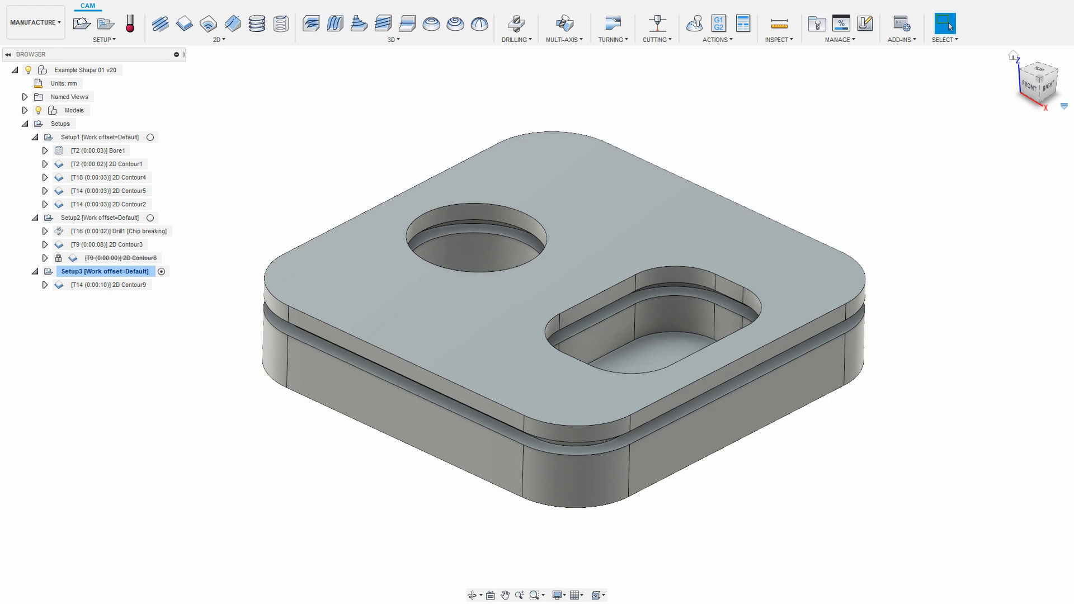
{"action": "key", "text": "alt+Tab"}
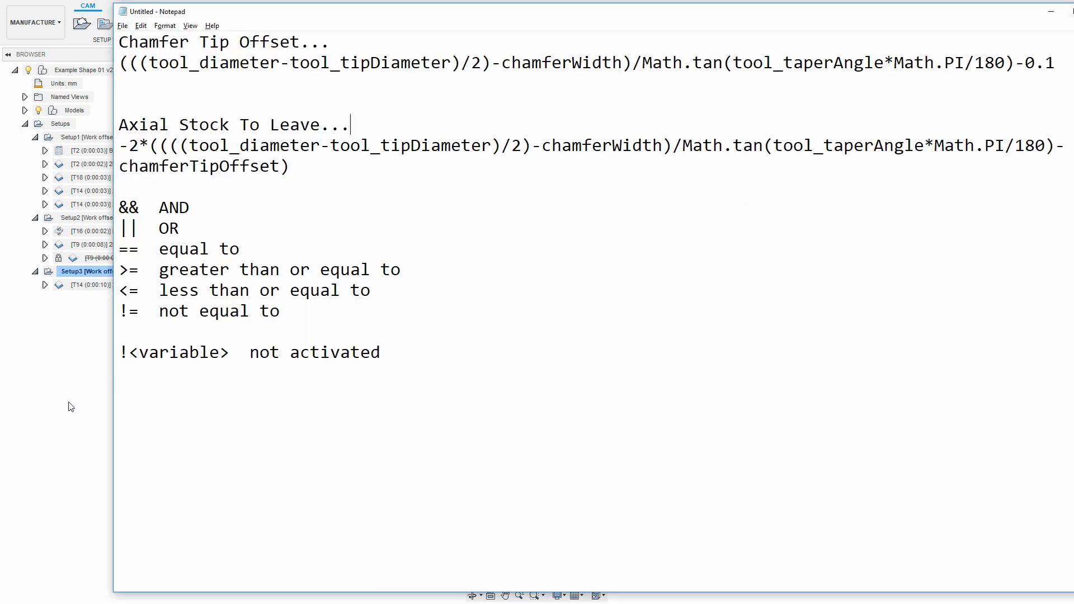
{"action": "key", "text": "alt+Tab"}
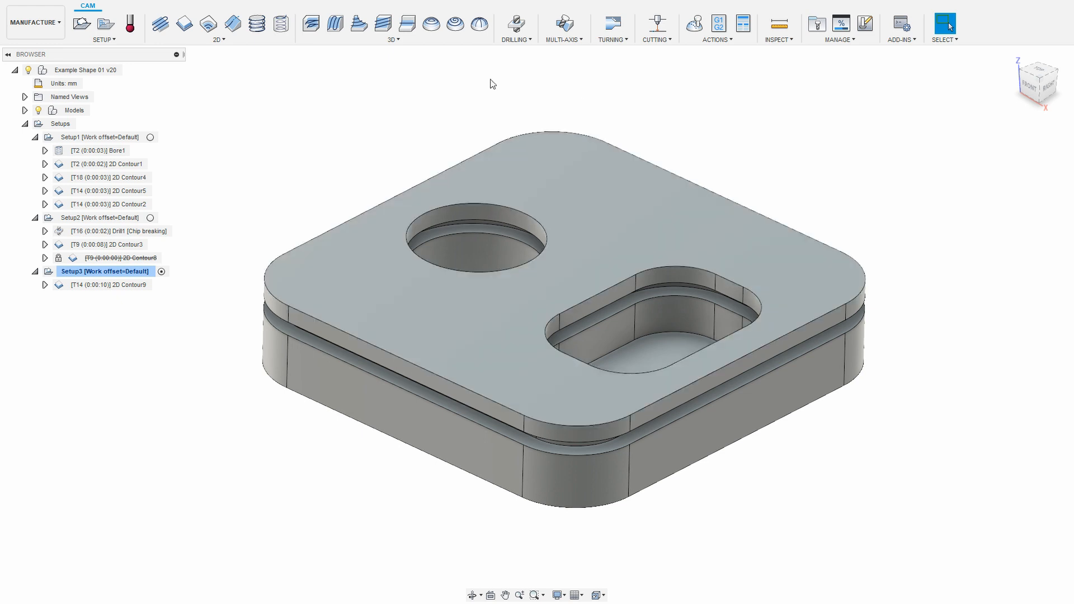
{"action": "left_click", "coordinate": [184, 23]}
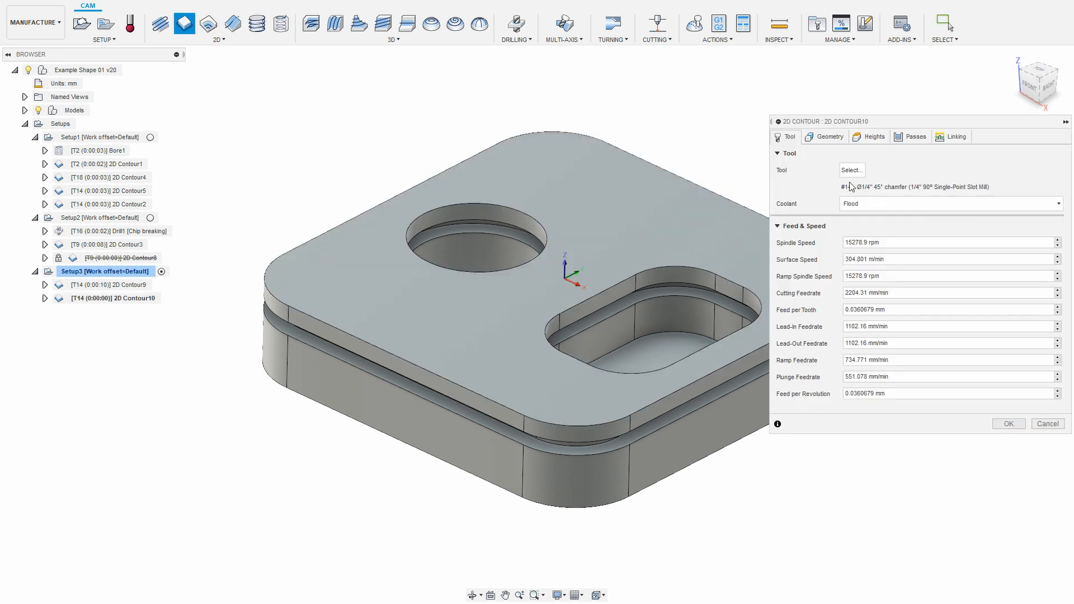
{"action": "left_click", "coordinate": [828, 137]}
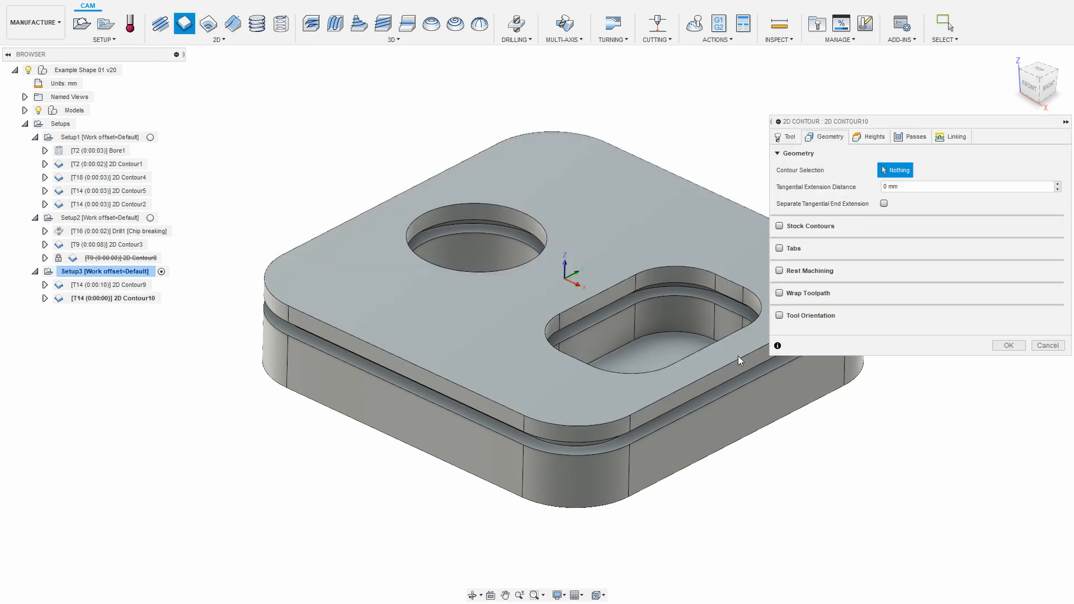
{"action": "left_click", "coordinate": [532, 434]}
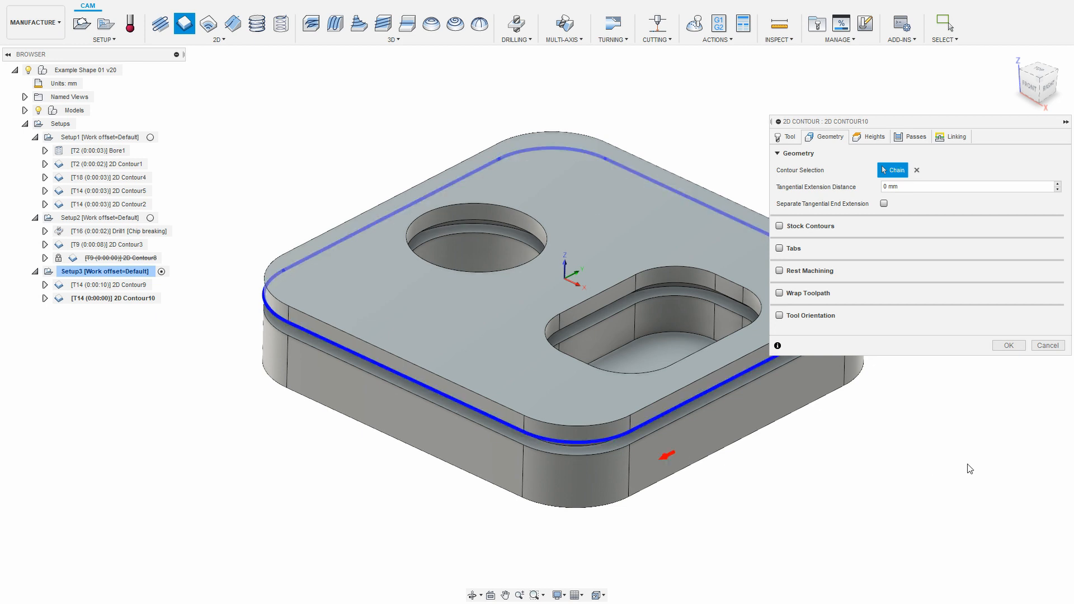
{"action": "left_click", "coordinate": [786, 138]}
{"action": "left_click", "coordinate": [827, 137]}
{"action": "left_click", "coordinate": [912, 138]}
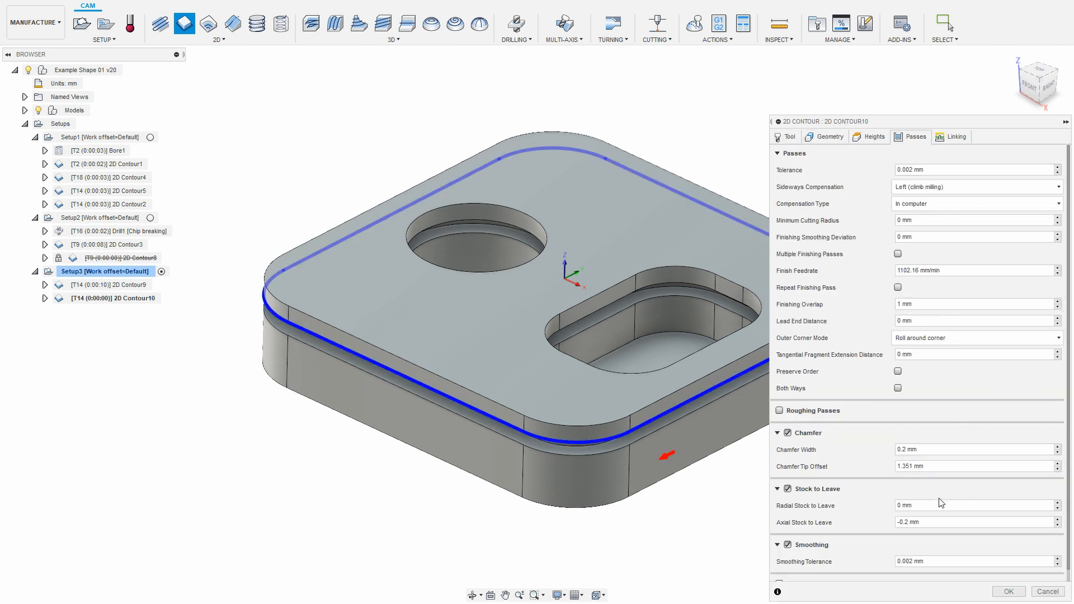
{"action": "right_click", "coordinate": [942, 524]}
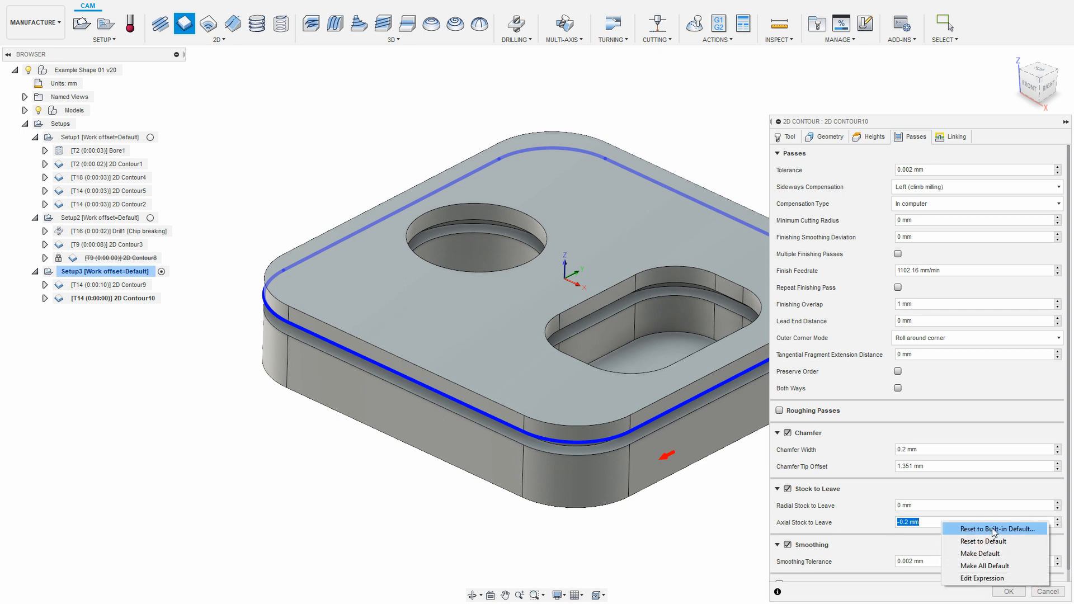
{"action": "left_click", "coordinate": [994, 529]}
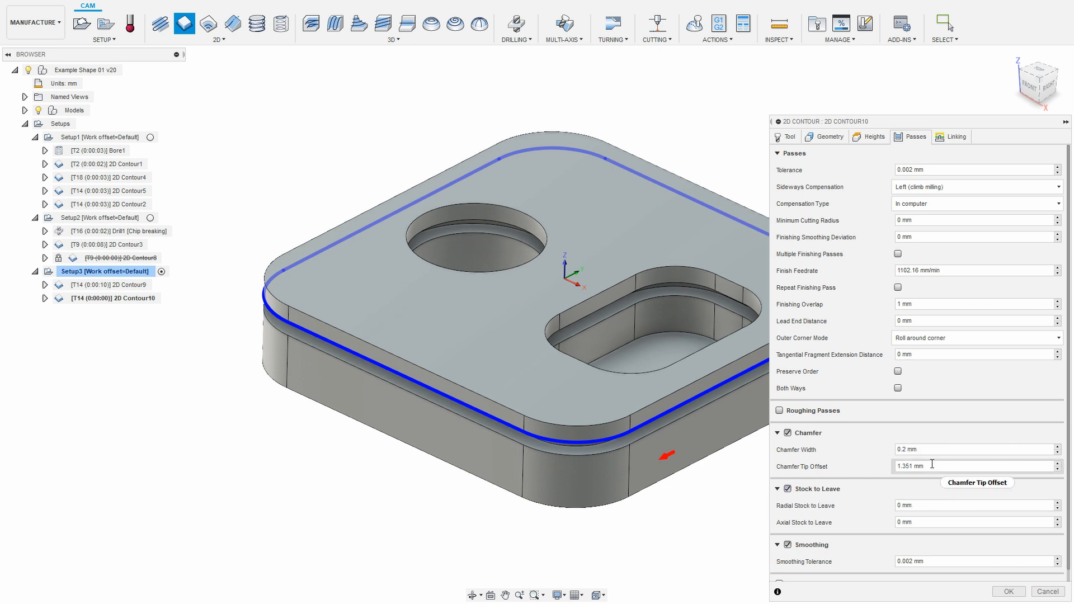
{"action": "left_click", "coordinate": [789, 489]}
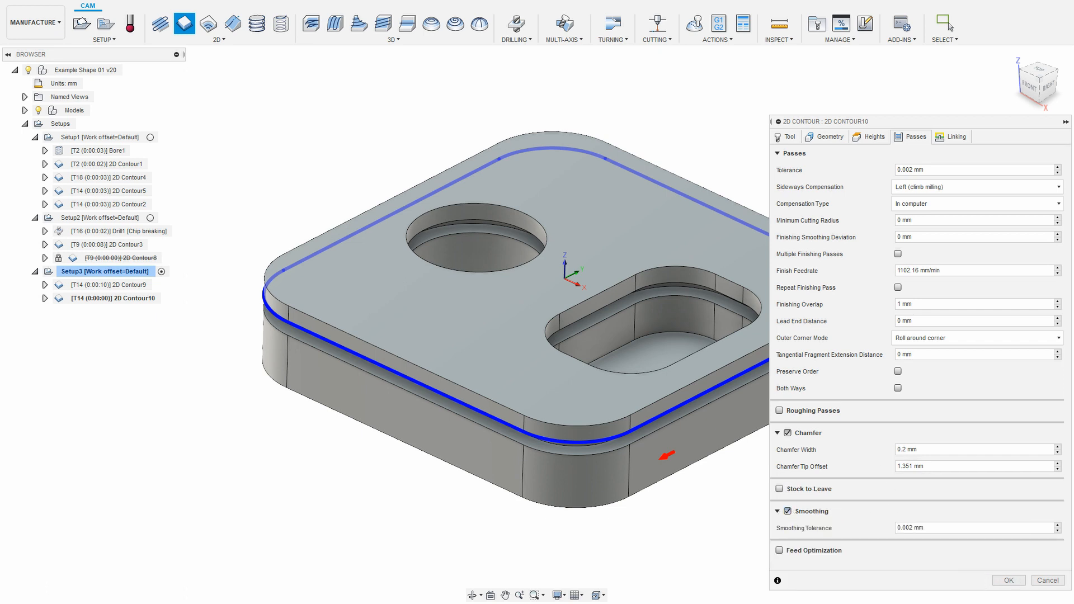
{"action": "left_click", "coordinate": [1035, 581]}
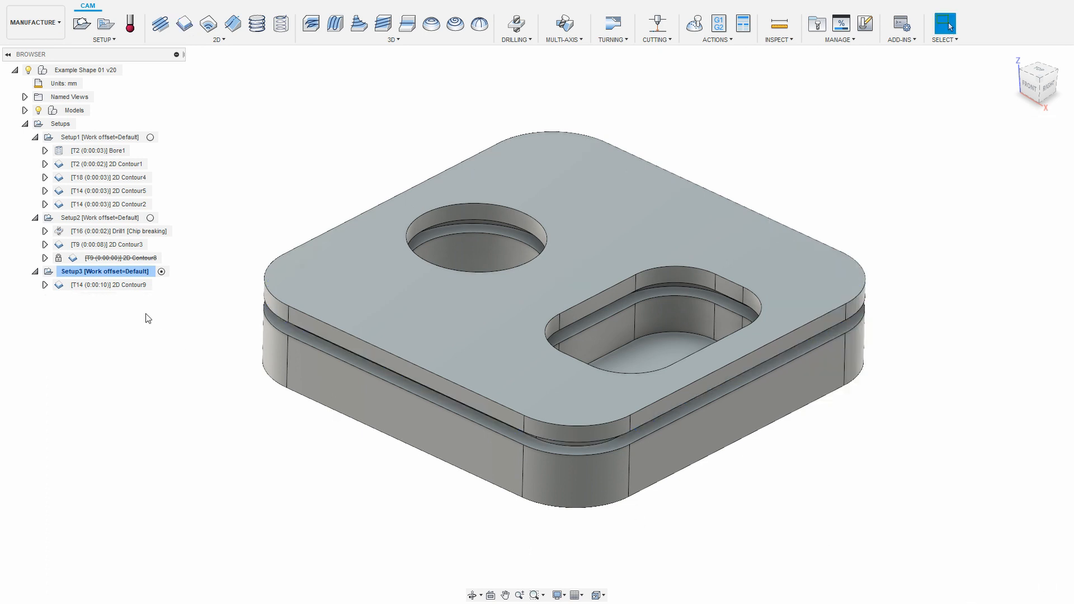
- Create a 2D Contour under Setup3 and select the top plate's lower outer edge chain as its contour
{"action": "left_click", "coordinate": [185, 24]}
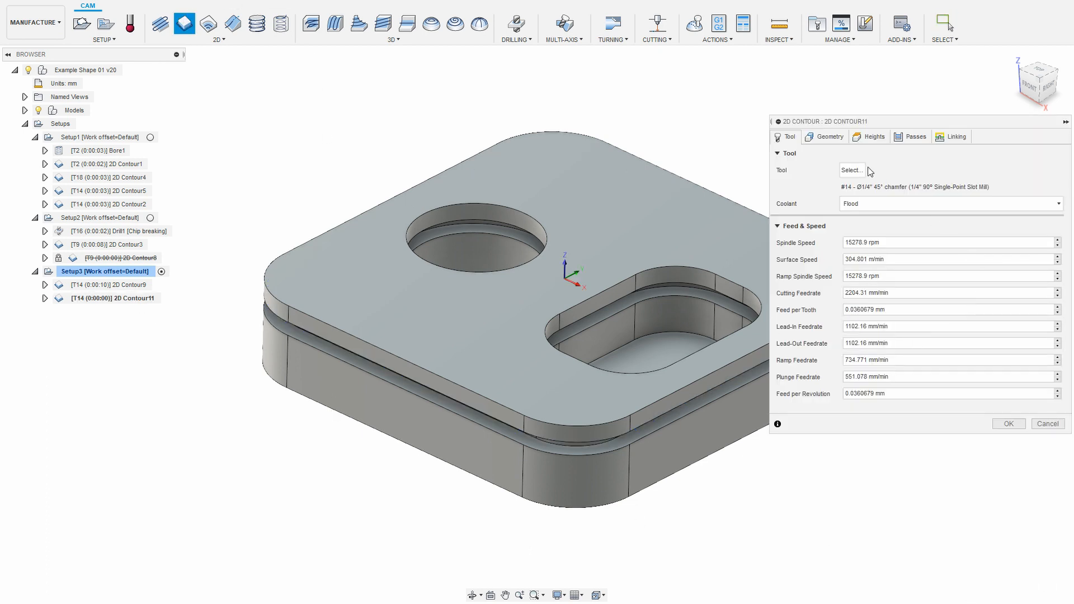
{"action": "left_click", "coordinate": [817, 135]}
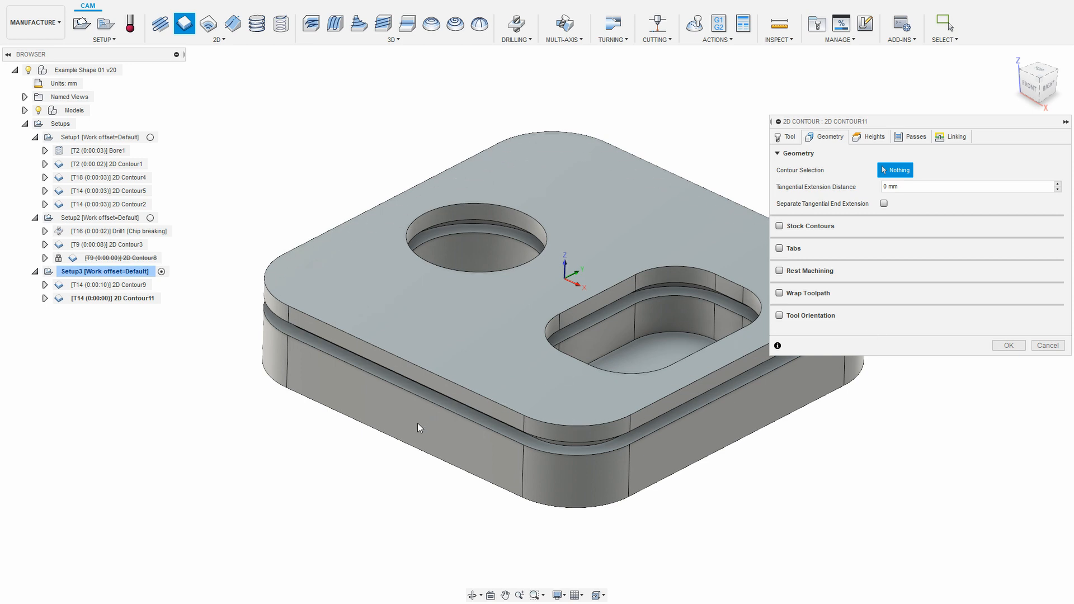
{"action": "left_click", "coordinate": [678, 407]}
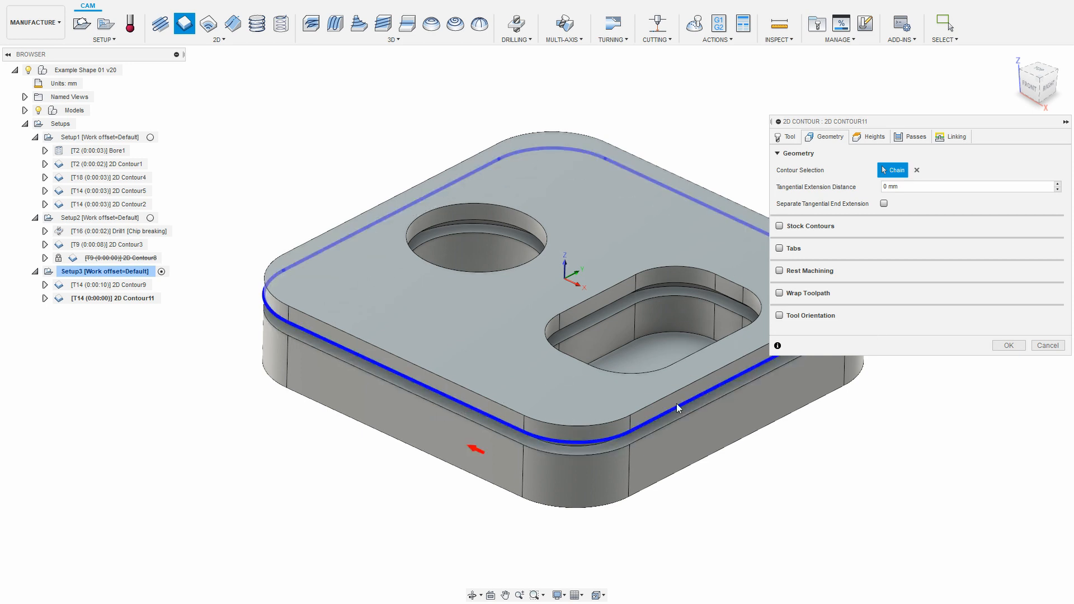
- Reset Axial Stock to Leave to its built-in default and disable Stock to Leave for the contour
{"action": "left_click", "coordinate": [916, 137]}
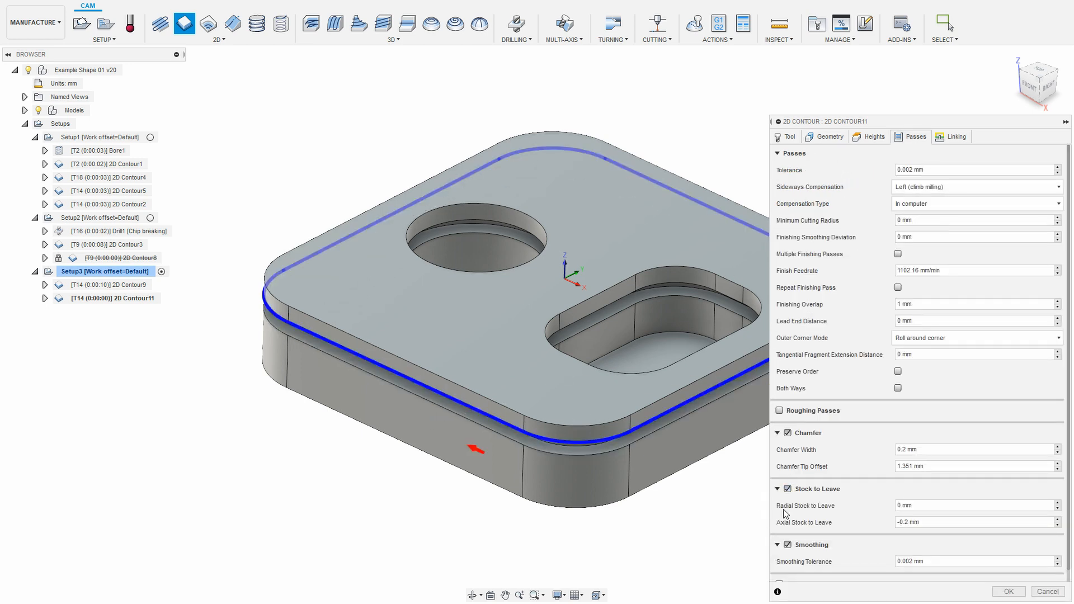
{"action": "right_click", "coordinate": [937, 519]}
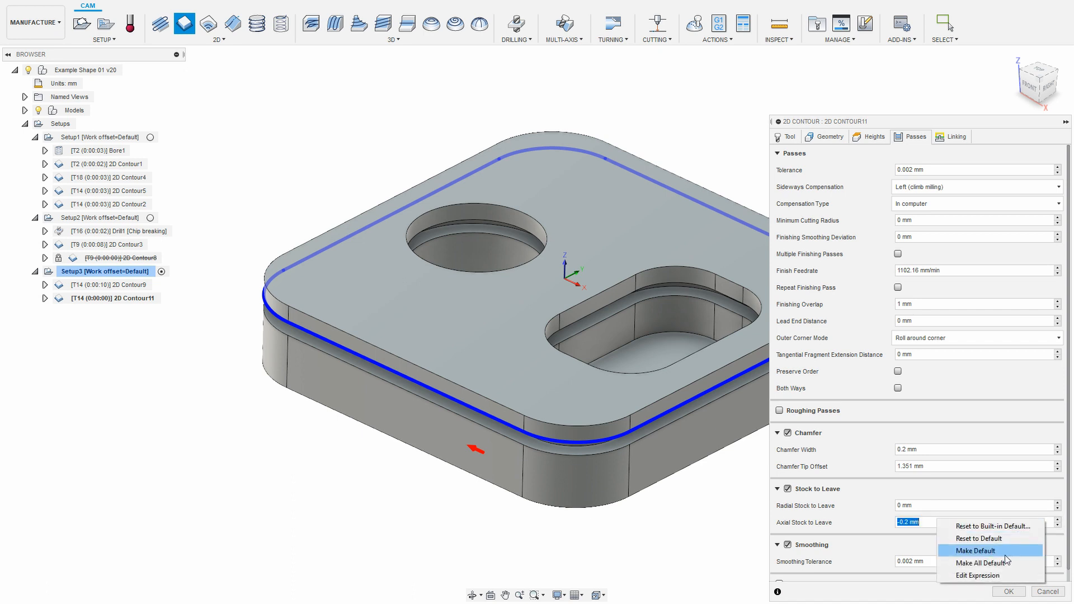
{"action": "left_click", "coordinate": [1015, 524]}
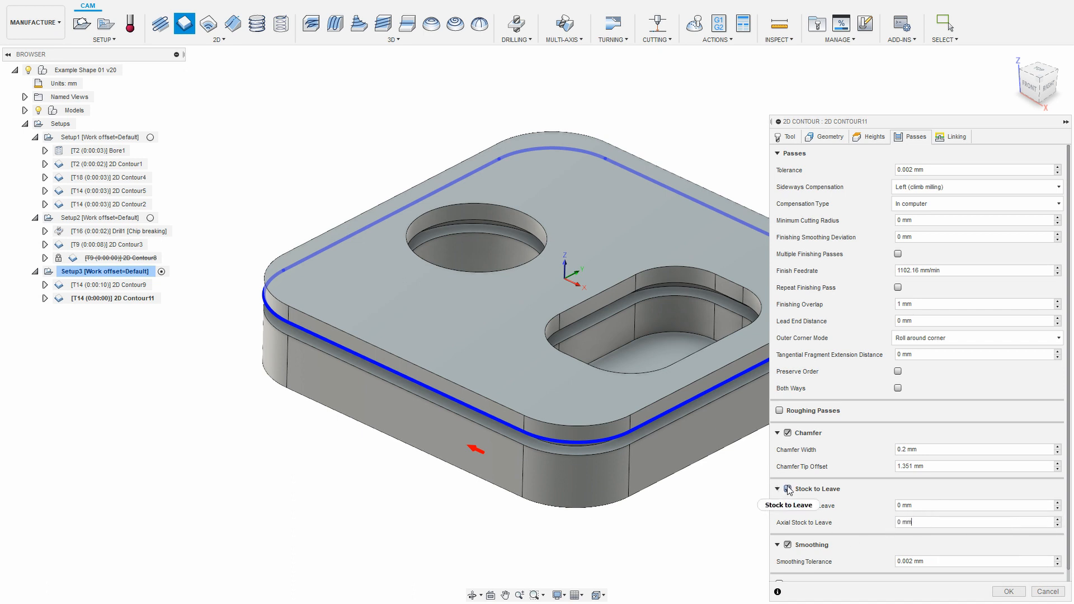
{"action": "mouse_move", "coordinate": [791, 491]}
{"action": "left_click", "coordinate": [788, 490]}
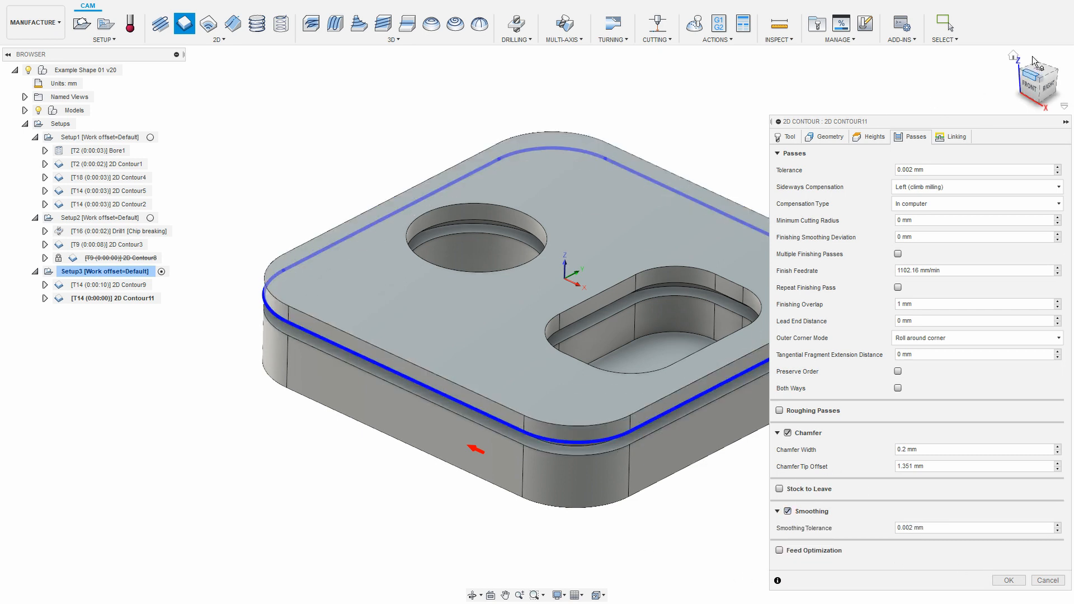
- Examine the expression behind Chamfer Tip Offset and close it without changes
{"action": "right_click", "coordinate": [970, 471]}
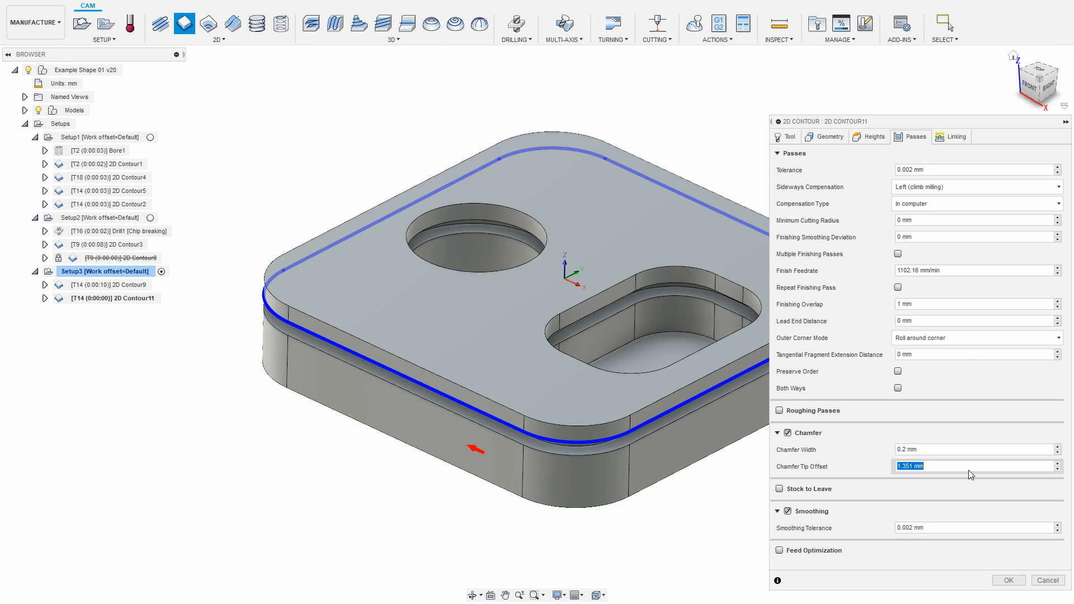
{"action": "left_click", "coordinate": [999, 528]}
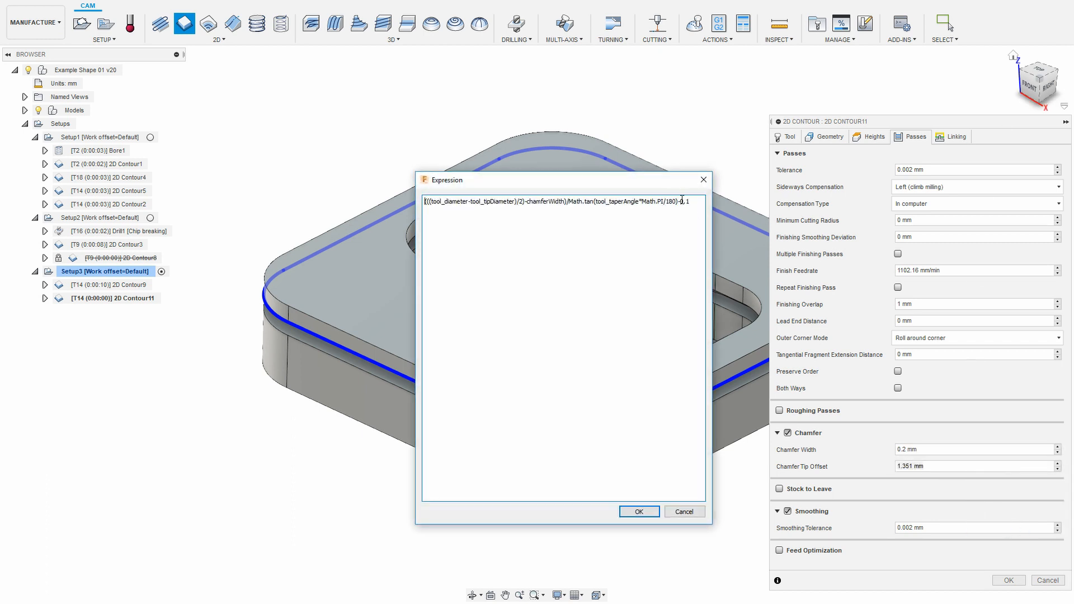
{"action": "left_click", "coordinate": [684, 512]}
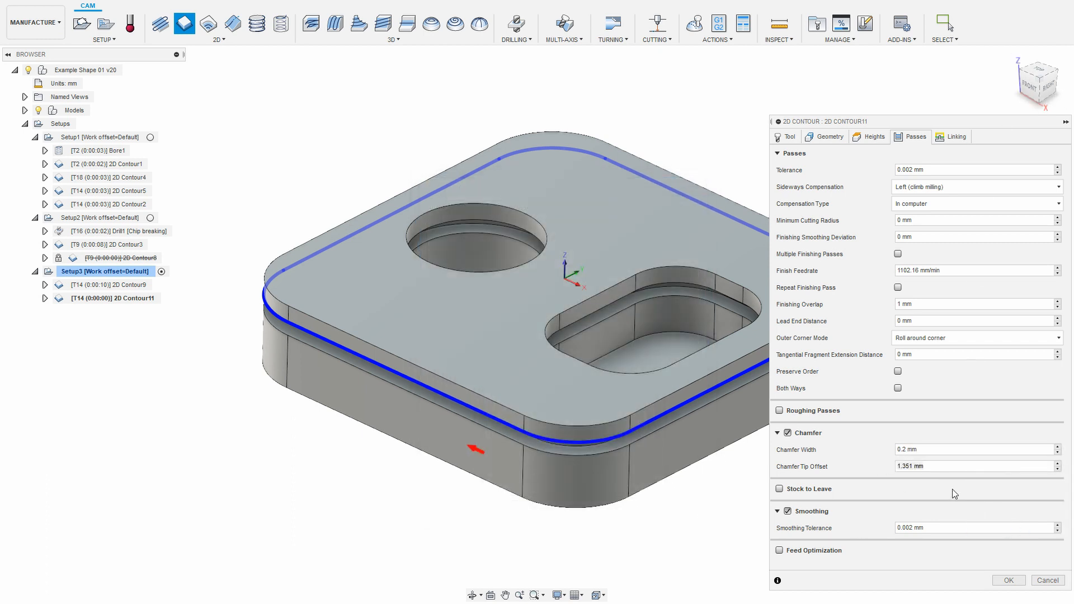
- Enable Stock to Leave, set Axial Stock to Leave to -0.2 mm, and accept the contour operation
{"action": "left_click", "coordinate": [780, 489]}
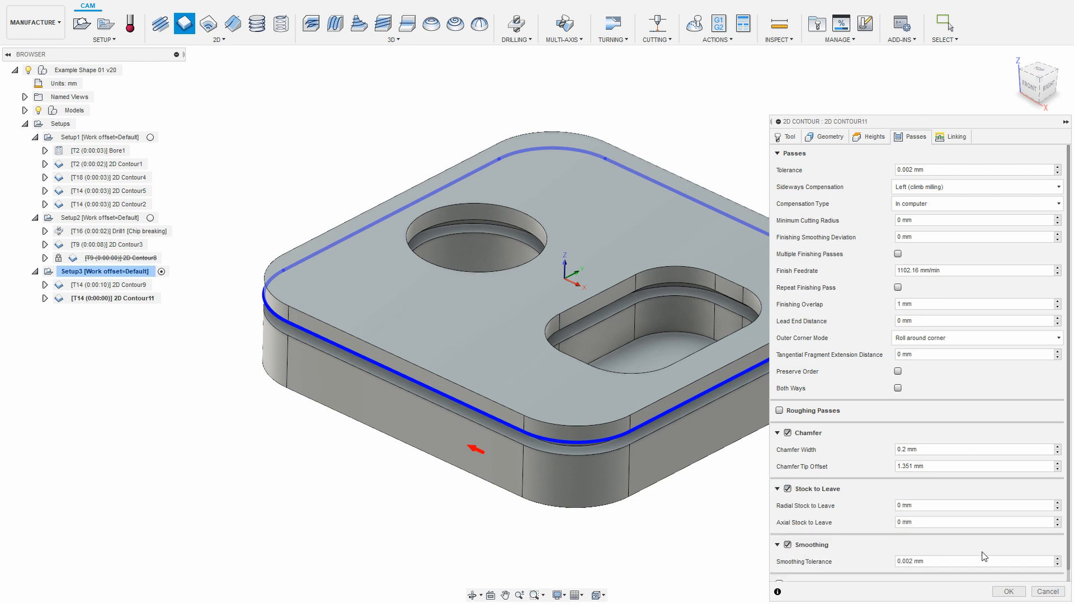
{"action": "left_click", "coordinate": [943, 522]}
{"action": "type", "text": "-0.2"}
{"action": "mouse_move", "coordinate": [898, 522]}
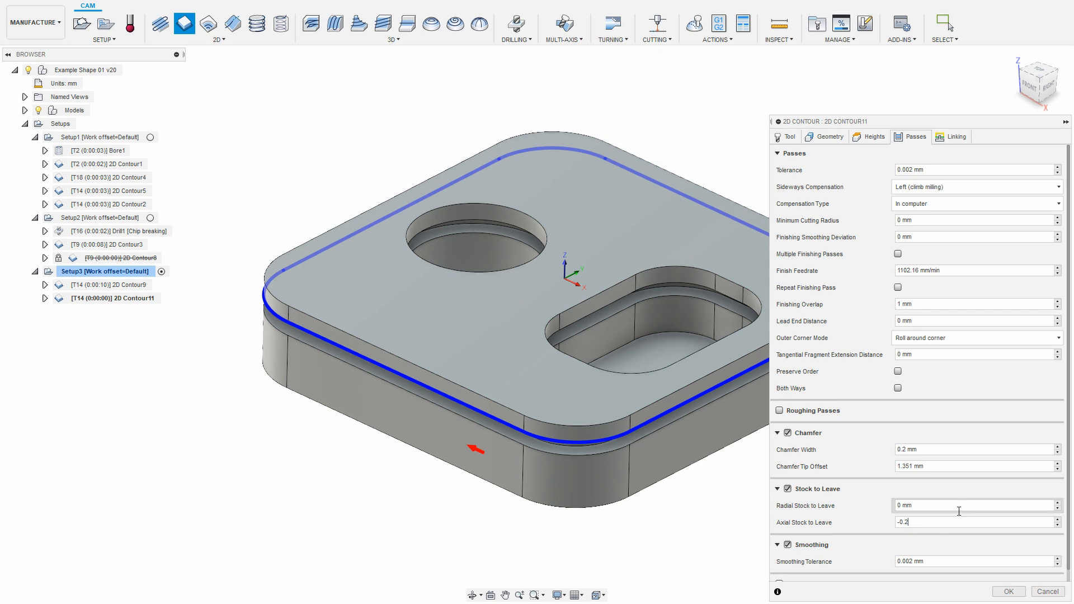
{"action": "left_click", "coordinate": [1009, 592]}
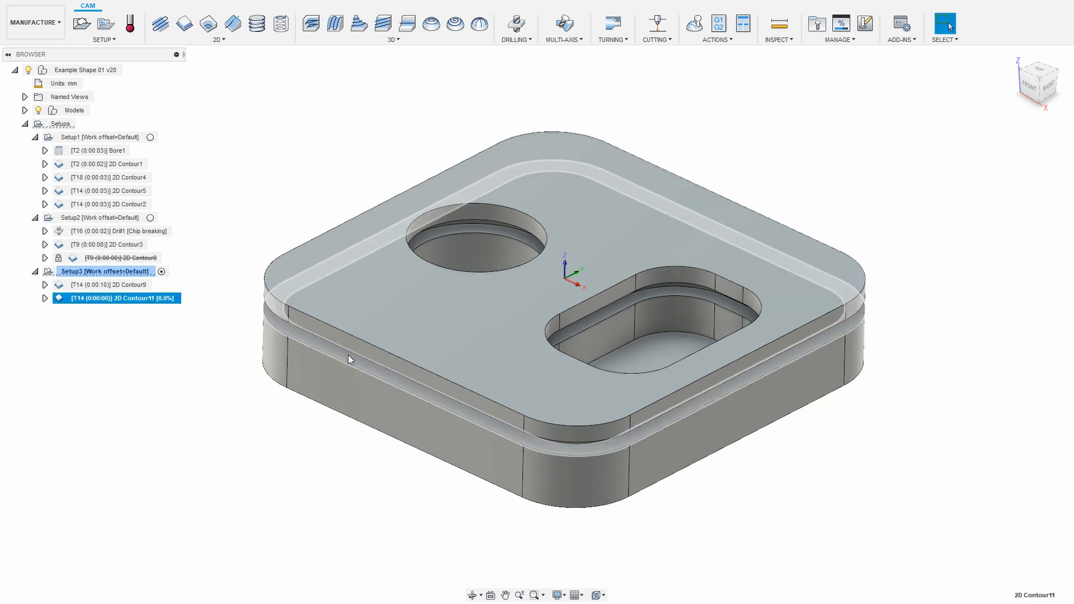
- Simulate the new 2D contour toolpath with the stock hidden
{"action": "right_click", "coordinate": [121, 301]}
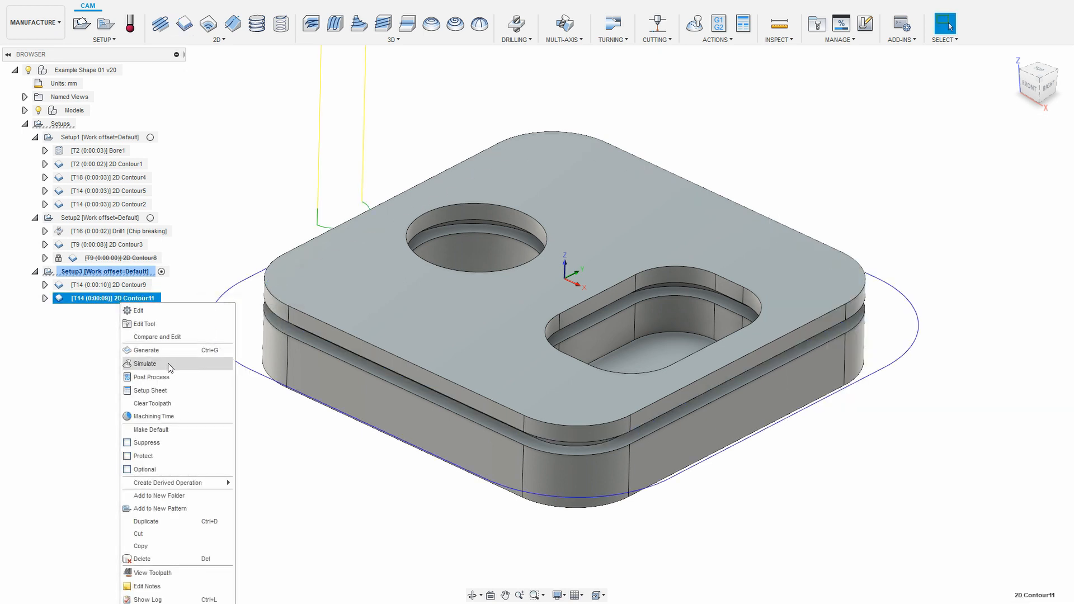
{"action": "left_click", "coordinate": [168, 364]}
{"action": "left_click", "coordinate": [951, 209]}
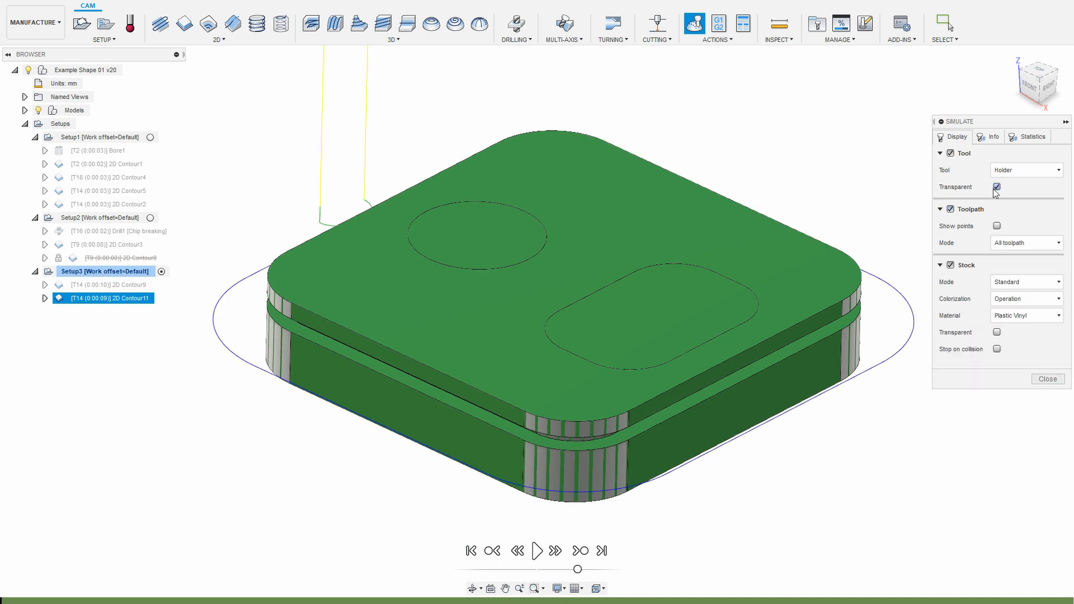
{"action": "left_click", "coordinate": [951, 265]}
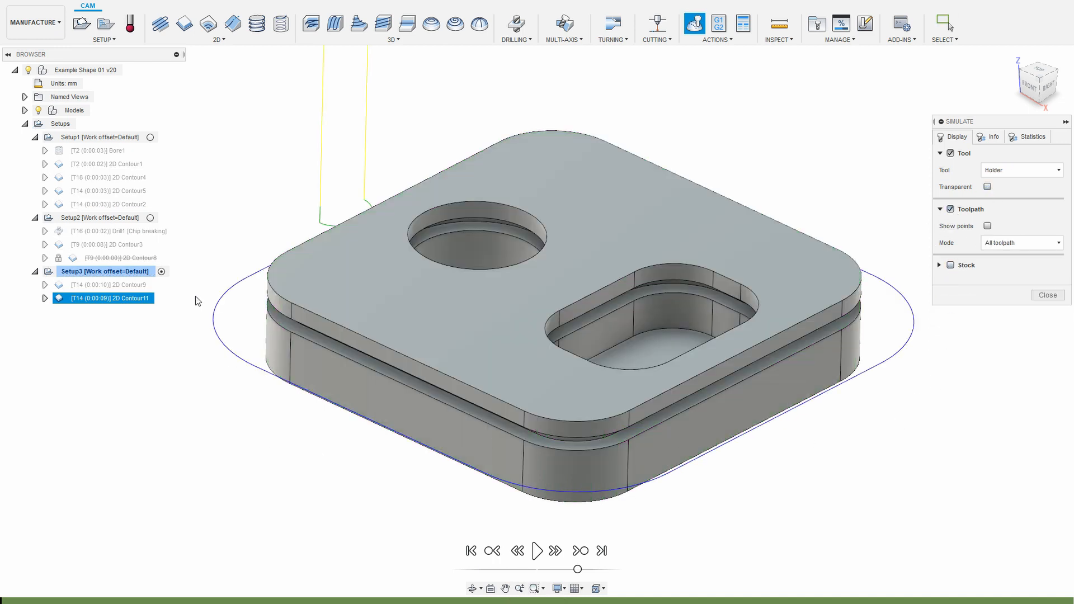
- Position the simulated cutter on the toolpath, make it transparent, inspect how it meets the groove edges, and close the simulation
{"action": "middle_click_drag", "start_coordinate": [373, 307], "coordinate": [376, 292], "text": "shift"}
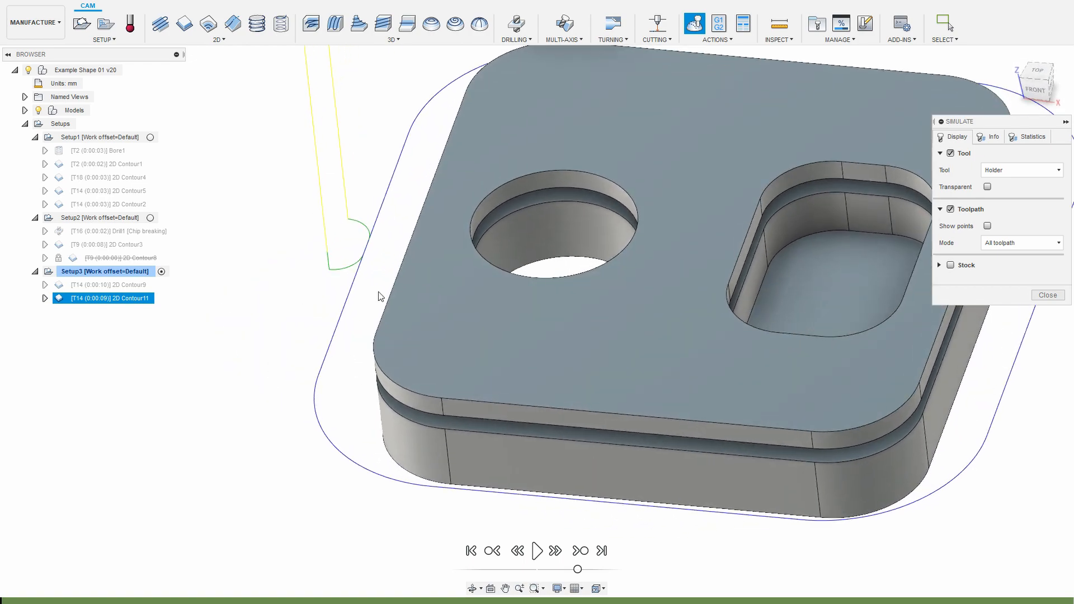
{"action": "left_click", "coordinate": [365, 252]}
{"action": "left_click_drag", "start_coordinate": [358, 434], "coordinate": [377, 424], "text": "shift"}
{"action": "middle_click_drag", "start_coordinate": [377, 424], "coordinate": [475, 406], "text": "shift"}
{"action": "scroll", "coordinate": [475, 406], "scroll_direction": "up", "scroll_amount": 4}
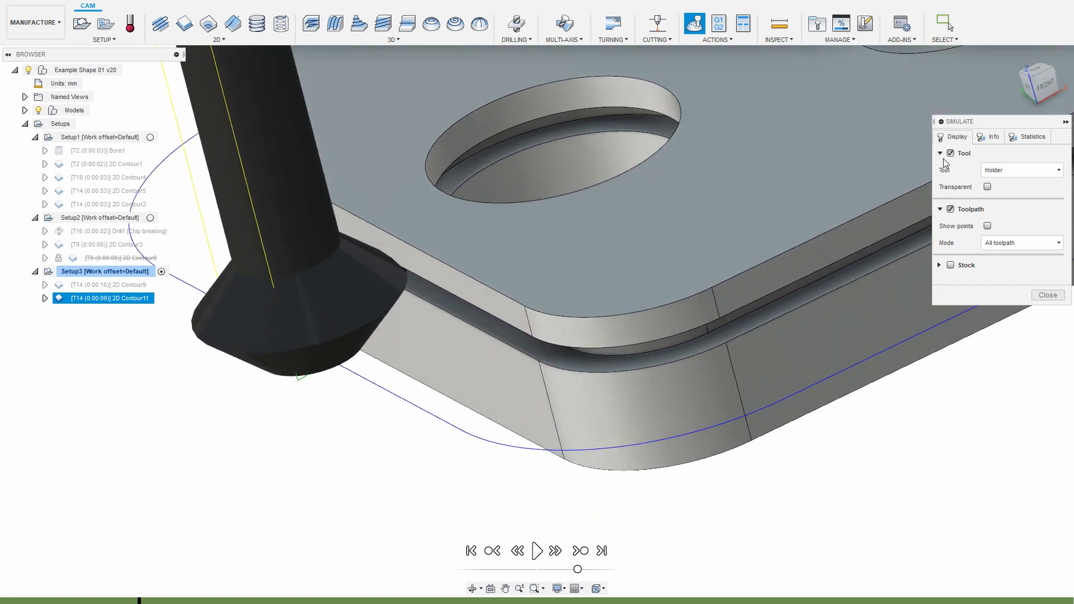
{"action": "left_click", "coordinate": [987, 188]}
{"action": "middle_click_drag", "start_coordinate": [834, 355], "coordinate": [714, 326], "text": "shift"}
{"action": "scroll", "coordinate": [271, 415], "scroll_direction": "up", "scroll_amount": 6}
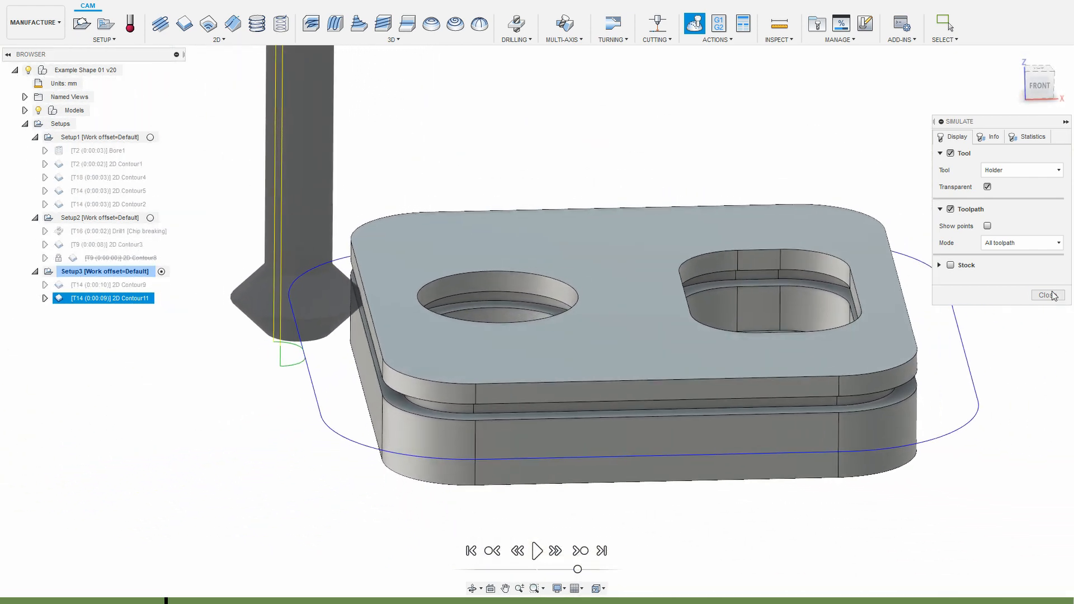
{"action": "left_click", "coordinate": [1050, 296]}
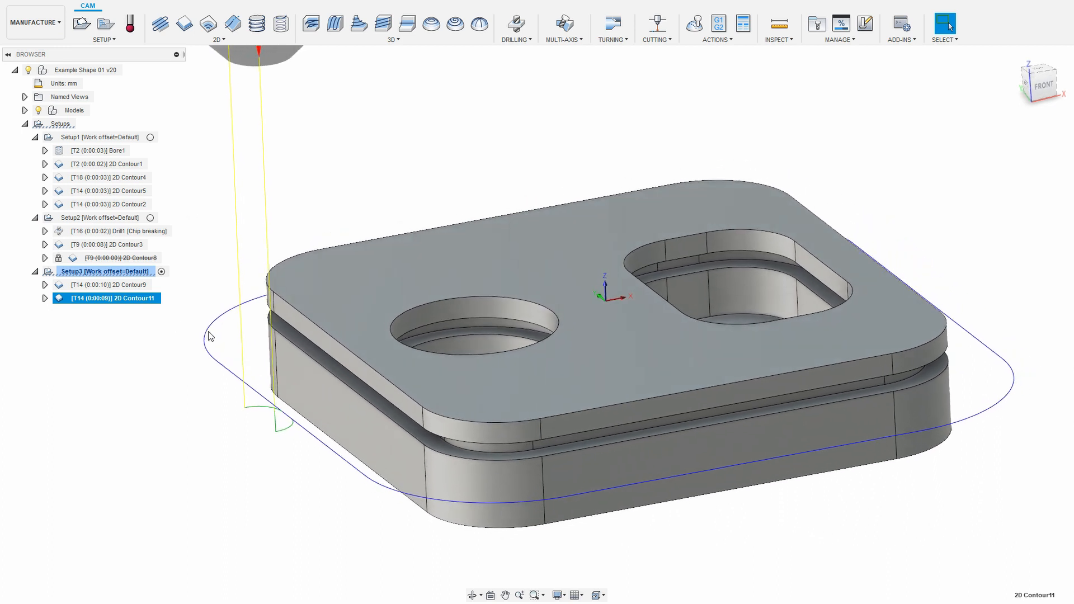
- Edit the new contour so its Chamfer Tip Offset expression ends in -0.25, adjust Axial Stock to Leave, and accept the changes
{"action": "right_click", "coordinate": [124, 307]}
{"action": "left_click", "coordinate": [137, 316]}
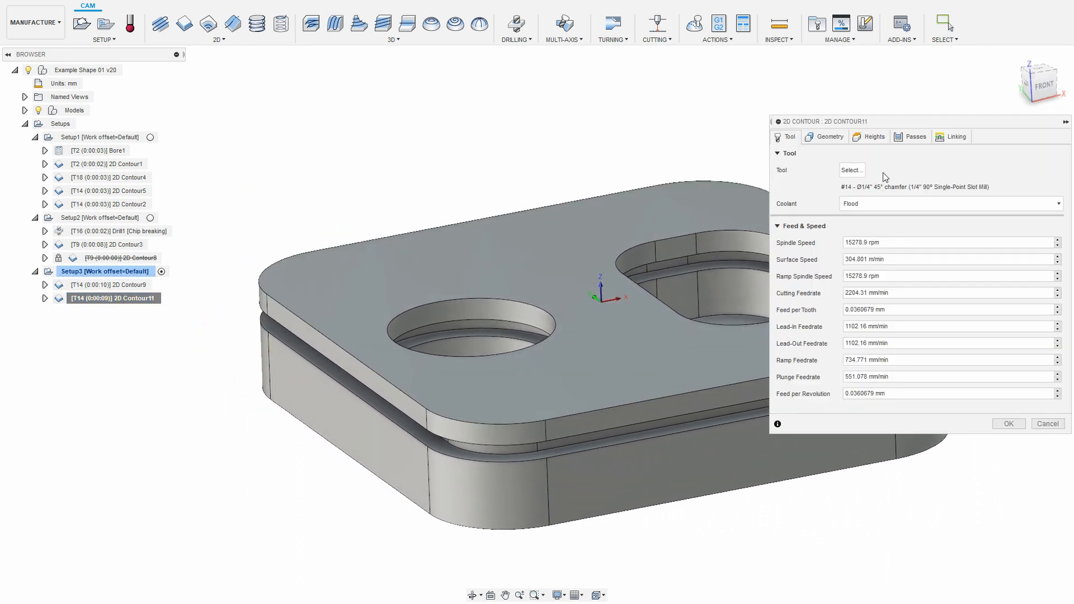
{"action": "left_click", "coordinate": [915, 137]}
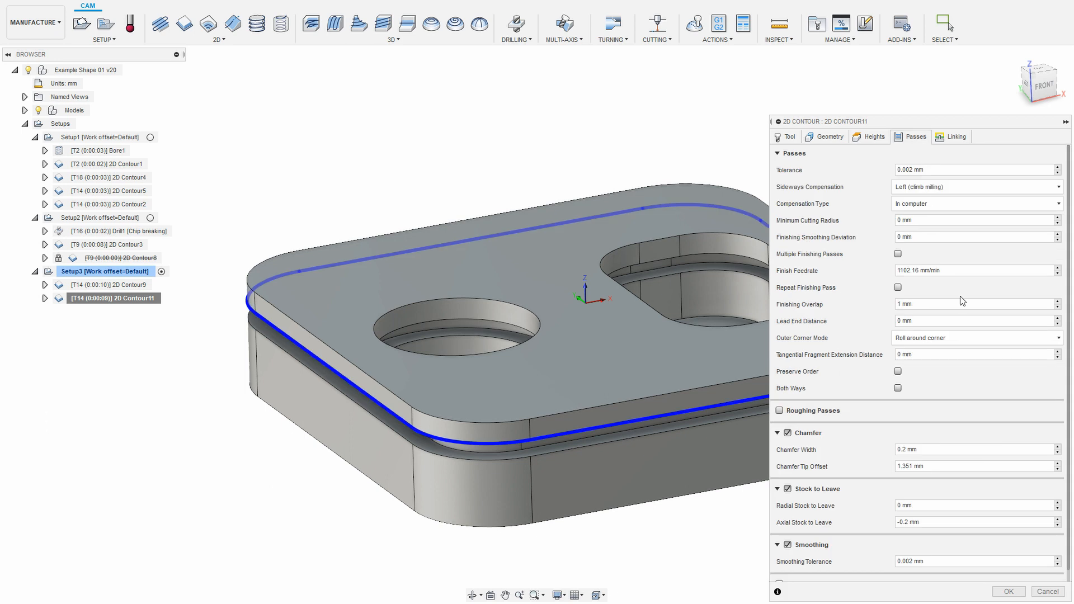
{"action": "right_click", "coordinate": [957, 466]}
{"action": "left_click", "coordinate": [1004, 518]}
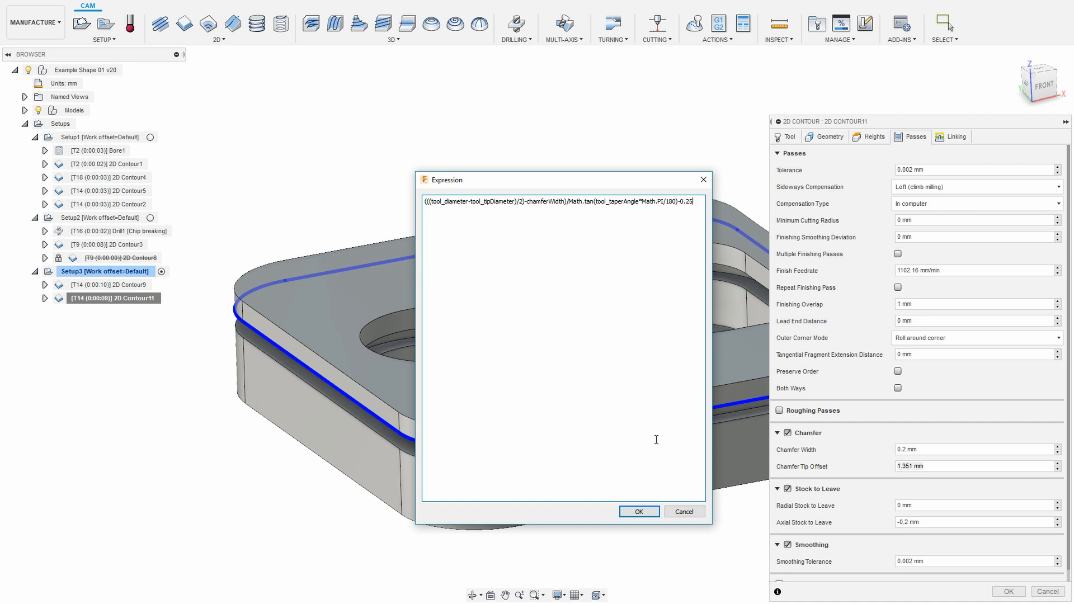
{"action": "left_click", "coordinate": [639, 511]}
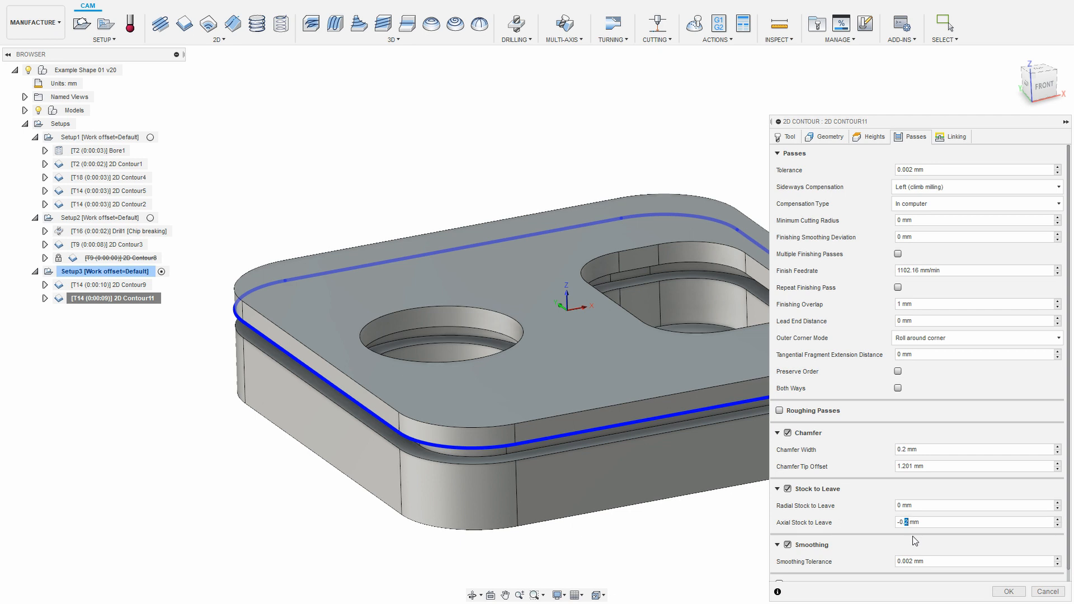
{"action": "left_click", "coordinate": [928, 524]}
{"action": "left_click", "coordinate": [1017, 596]}
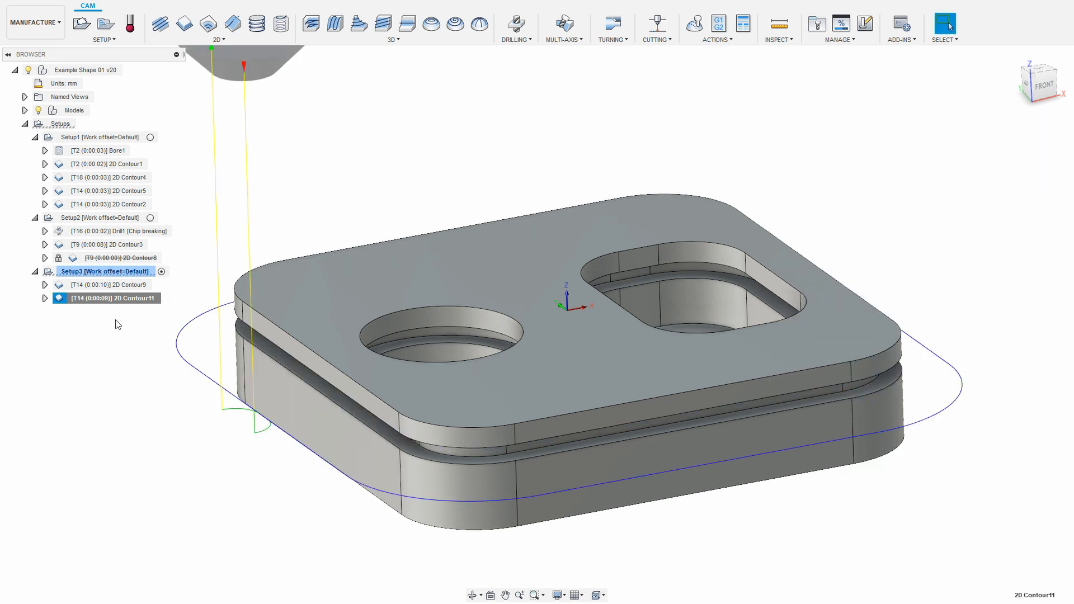
- Simulate the edited 2D contour, inspect from the front how the cutter meets the groove edges, and close the simulation
{"action": "right_click", "coordinate": [130, 300]}
{"action": "left_click", "coordinate": [171, 358]}
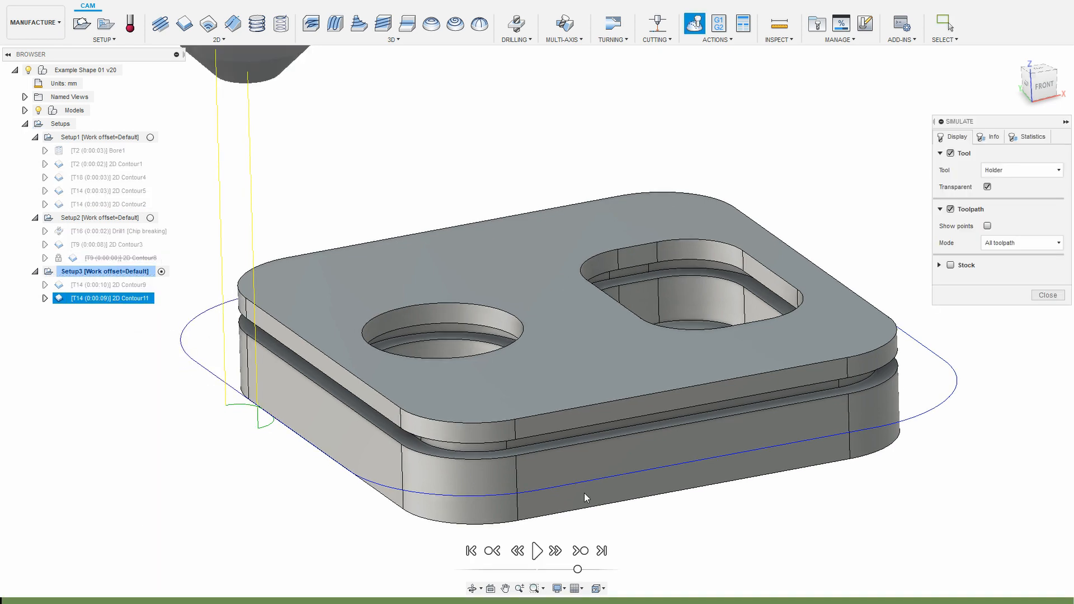
{"action": "scroll", "coordinate": [636, 377], "scroll_direction": "up", "scroll_amount": 5}
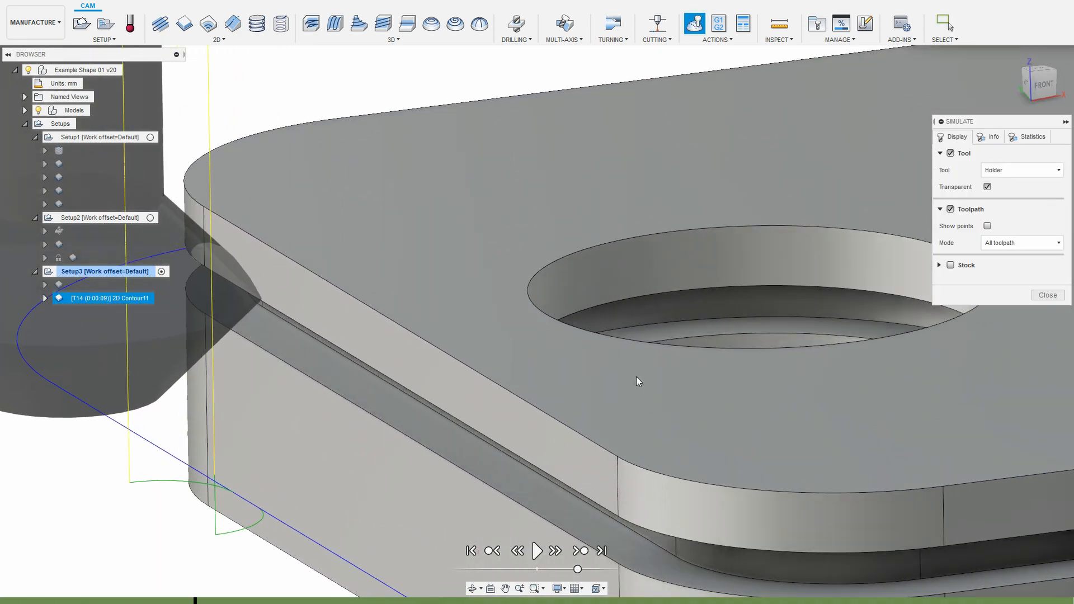
{"action": "middle_click_drag", "start_coordinate": [604, 365], "coordinate": [917, 207], "text": "shift"}
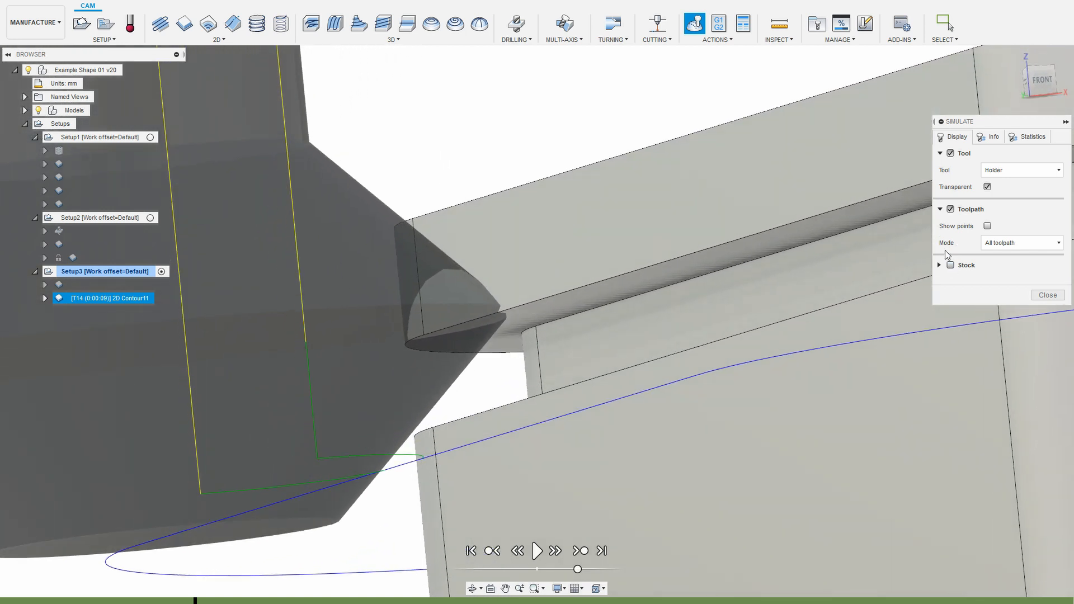
{"action": "left_click", "coordinate": [27, 71]}
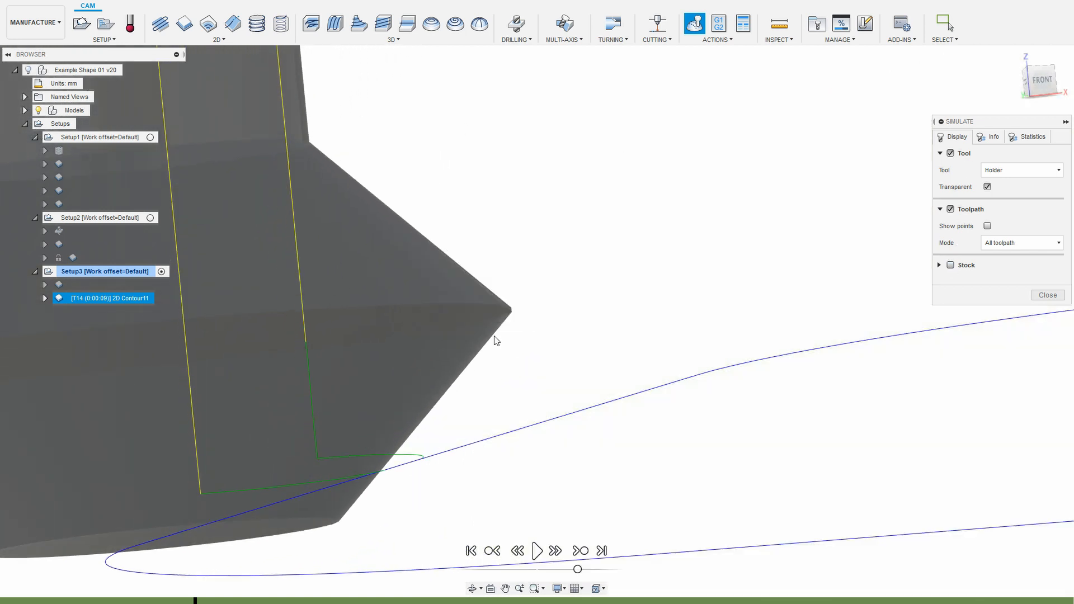
{"action": "left_click", "coordinate": [1039, 84]}
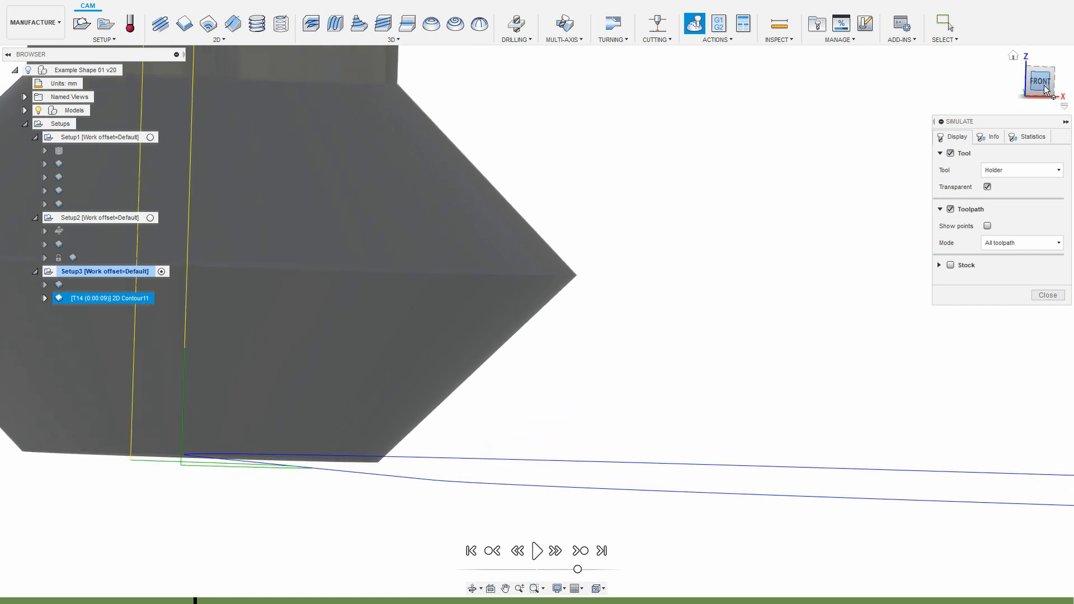
{"action": "middle_click_drag", "start_coordinate": [729, 423], "coordinate": [993, 445]}
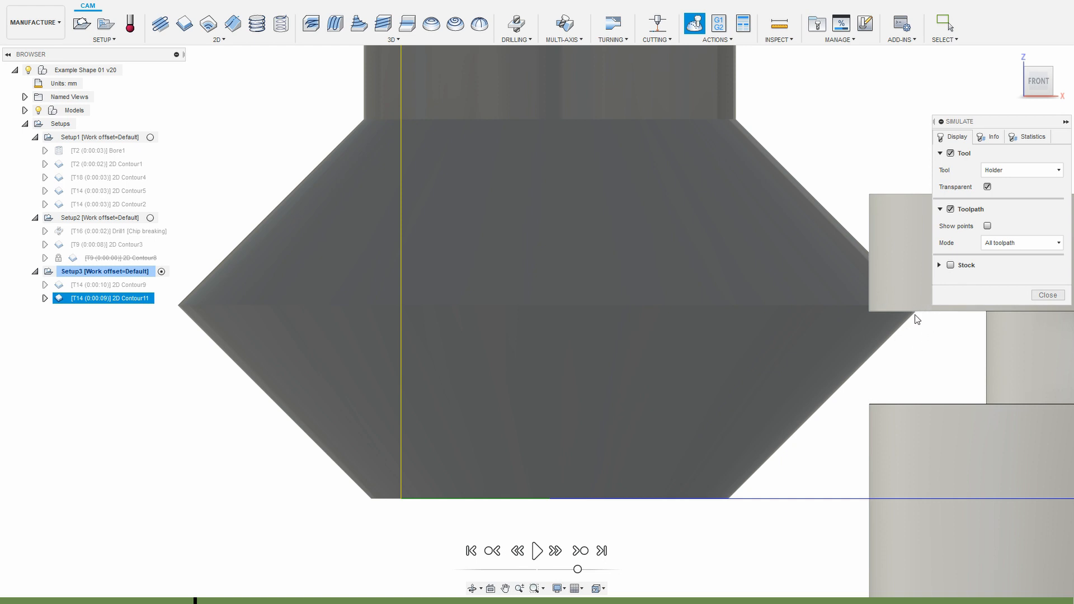
{"action": "scroll", "coordinate": [908, 315], "scroll_direction": "down", "scroll_amount": 4}
{"action": "middle_click_drag", "start_coordinate": [908, 314], "coordinate": [1028, 314], "text": "shift"}
{"action": "left_click", "coordinate": [1044, 297]}
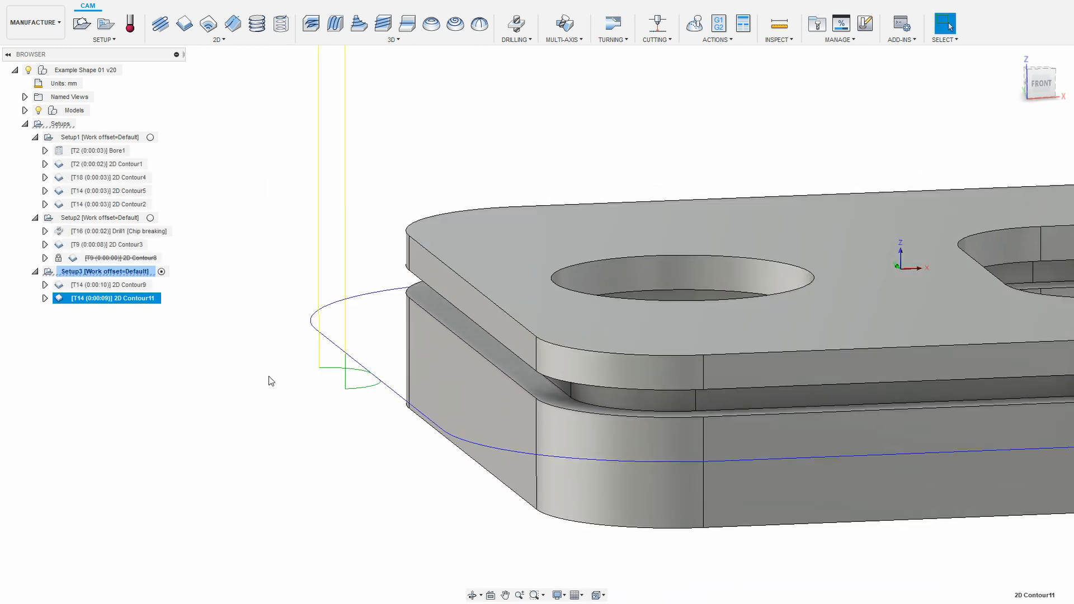
- Edit the second contour operation in Setup3 and set its Axial Stock to Leave to -0.5 mm
{"action": "right_click", "coordinate": [144, 296]}
{"action": "left_click", "coordinate": [164, 305]}
{"action": "left_click", "coordinate": [917, 139]}
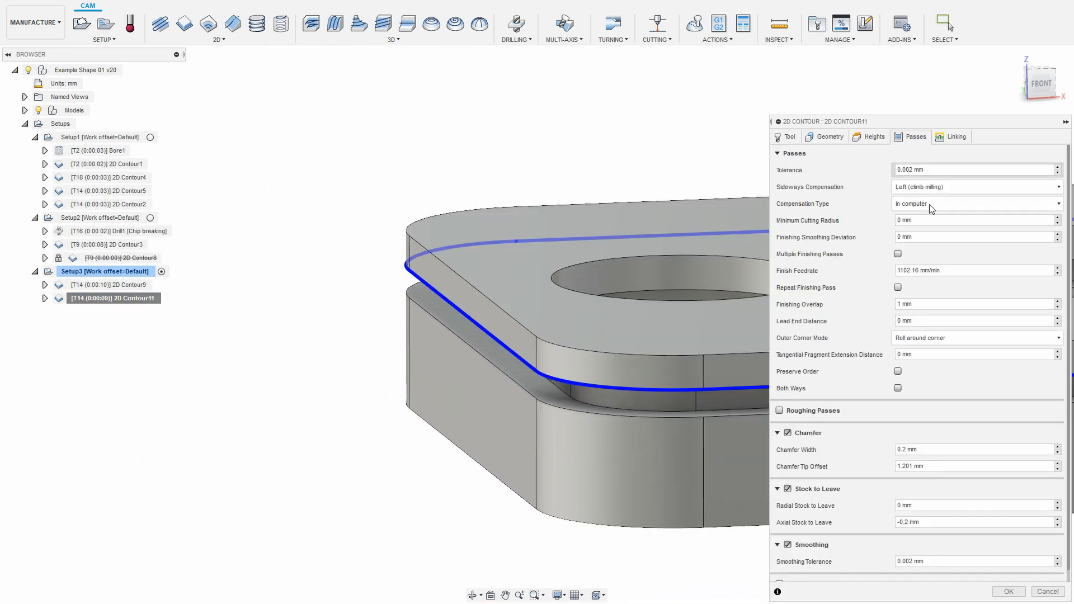
{"action": "double_click", "coordinate": [907, 522]}
{"action": "type", "text": "5"}
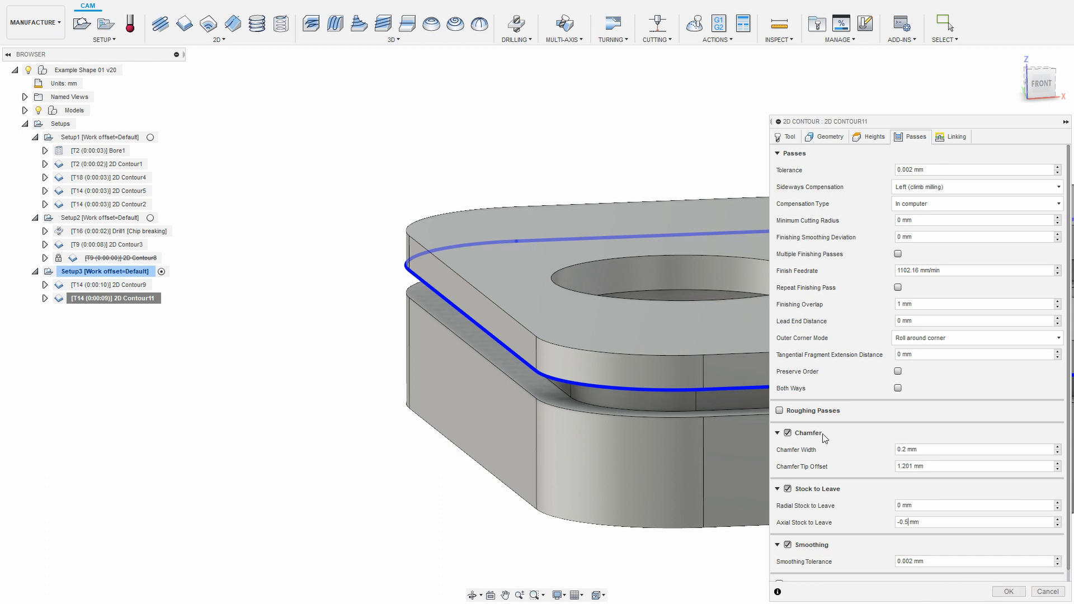
- Review the offset term ending the Chamfer Tip Offset expression without changing it, and accept the contour edits
{"action": "right_click", "coordinate": [934, 469]}
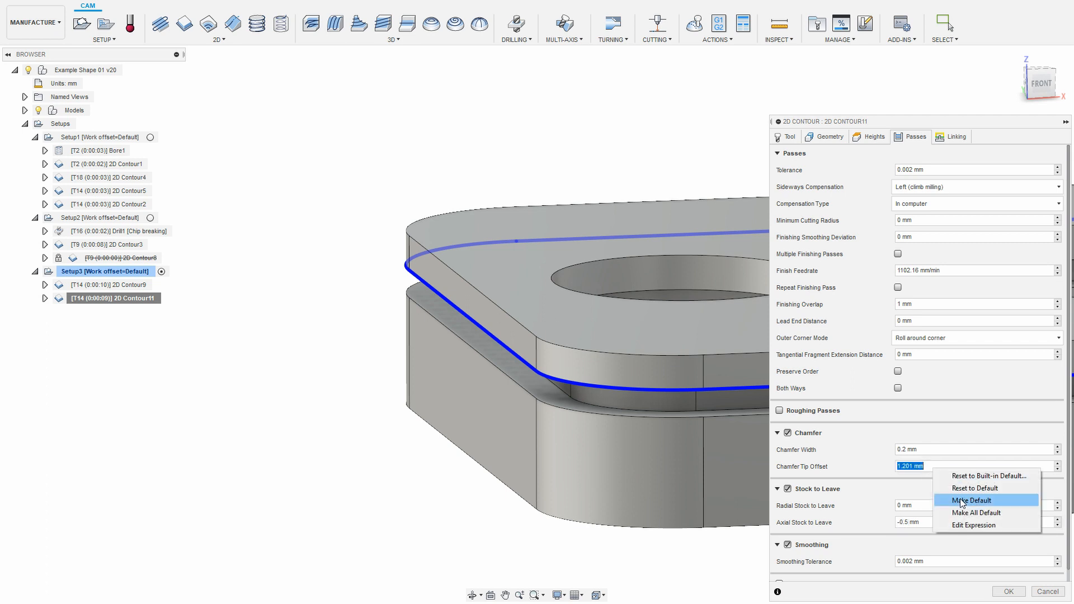
{"action": "left_click", "coordinate": [973, 526]}
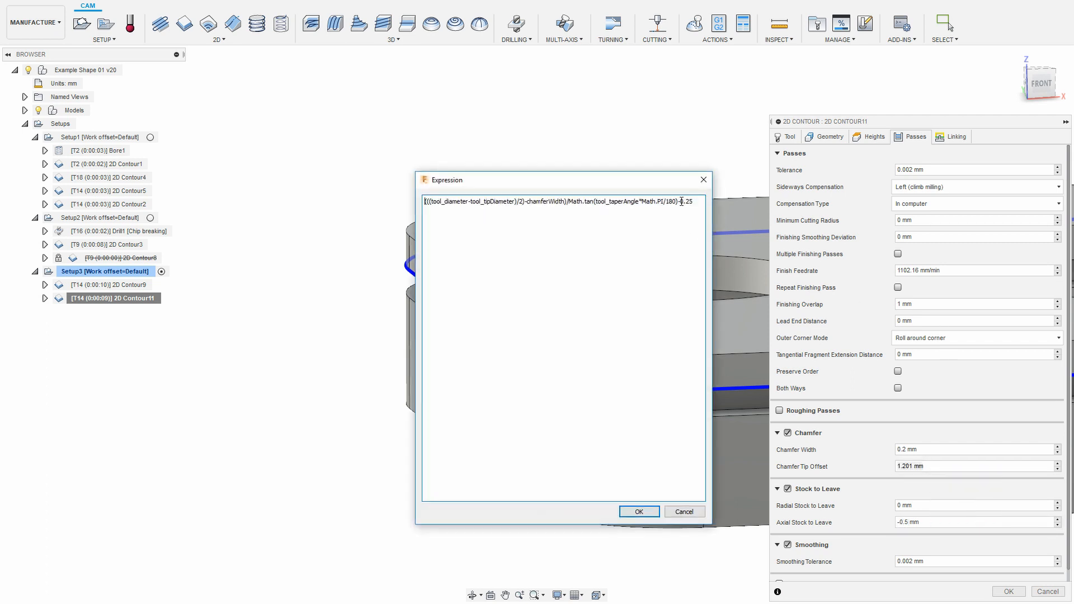
{"action": "left_click_drag", "start_coordinate": [682, 201], "coordinate": [712, 222]}
{"action": "left_click", "coordinate": [684, 512]}
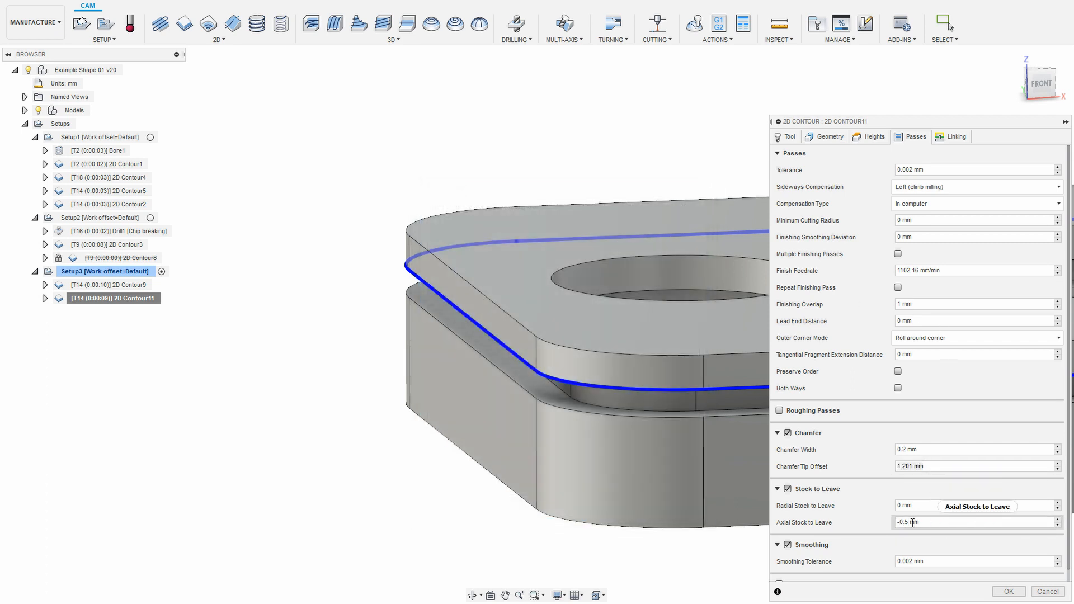
{"action": "left_click", "coordinate": [1009, 591]}
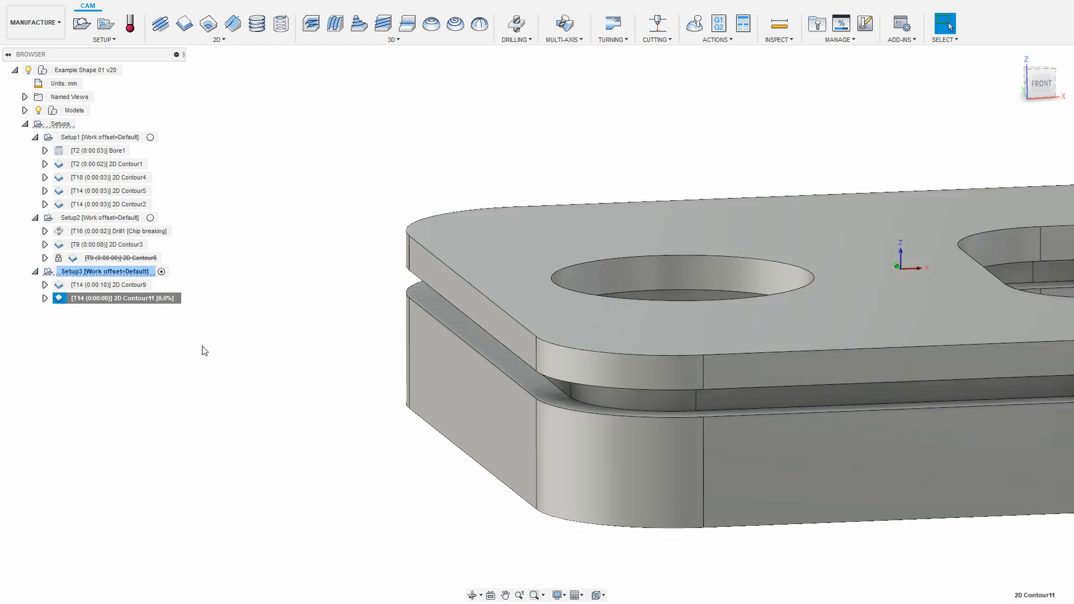
- Simulate the regenerated contour, examine in front view where the cutter touches the upper groove edge, and close the simulation
{"action": "right_click", "coordinate": [151, 303]}
{"action": "left_click", "coordinate": [247, 363]}
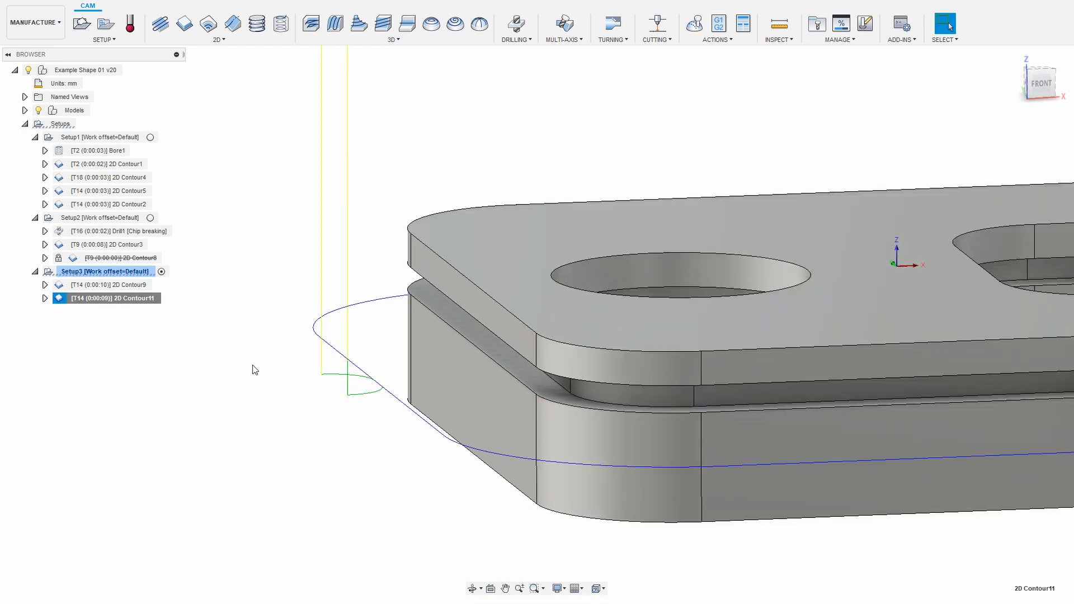
{"action": "left_click", "coordinate": [1043, 87]}
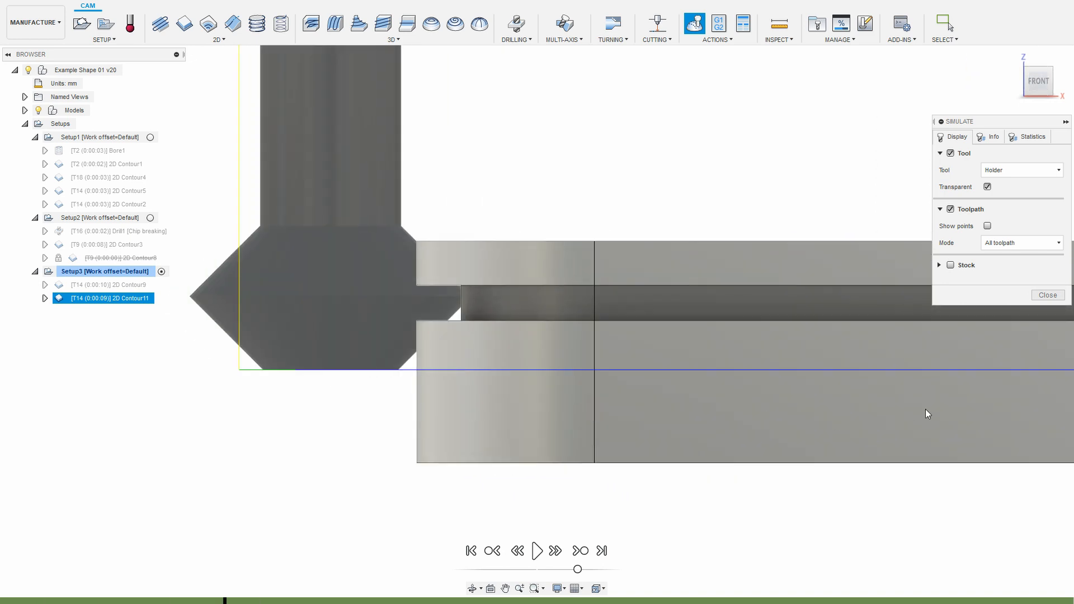
{"action": "scroll", "coordinate": [364, 274], "scroll_direction": "up", "scroll_amount": 5}
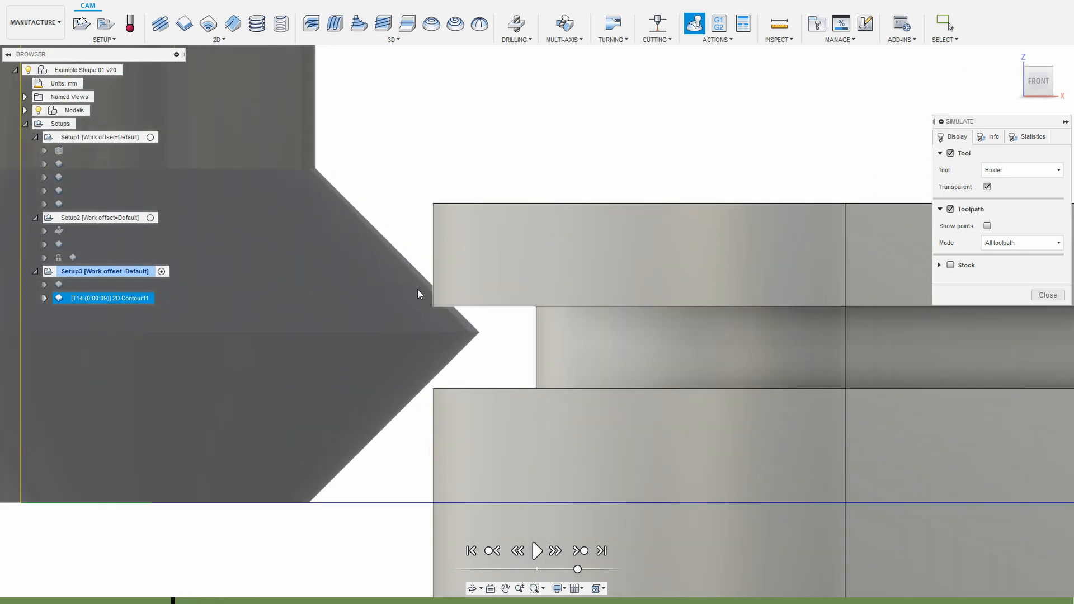
{"action": "mouse_move", "coordinate": [589, 351]}
{"action": "middle_mouse_down", "text": "shift"}
{"action": "mouse_move", "coordinate": [411, 320]}
{"action": "mouse_move", "coordinate": [522, 367]}
{"action": "mouse_move", "coordinate": [455, 297]}
{"action": "mouse_move", "coordinate": [489, 318]}
{"action": "mouse_move", "coordinate": [373, 279]}
{"action": "mouse_move", "coordinate": [421, 288]}
{"action": "middle_mouse_up", "text": "shift"}
{"action": "scroll", "coordinate": [438, 309], "scroll_direction": "down", "scroll_amount": 5}
{"action": "middle_click_drag", "start_coordinate": [520, 283], "coordinate": [666, 361], "text": "shift"}
{"action": "left_click", "coordinate": [1048, 295]}
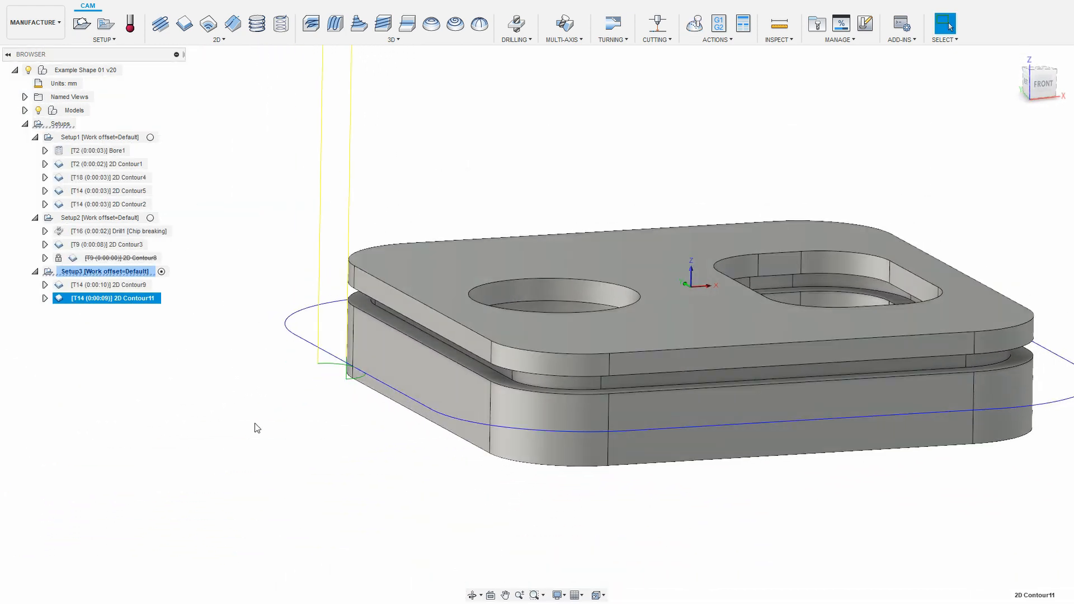
- Reopen the contour's pass settings, copy the Axial Stock To Leave expression from the Notepad notes, and return to the CAM window
{"action": "left_click", "coordinate": [256, 427]}
{"action": "right_click", "coordinate": [143, 296]}
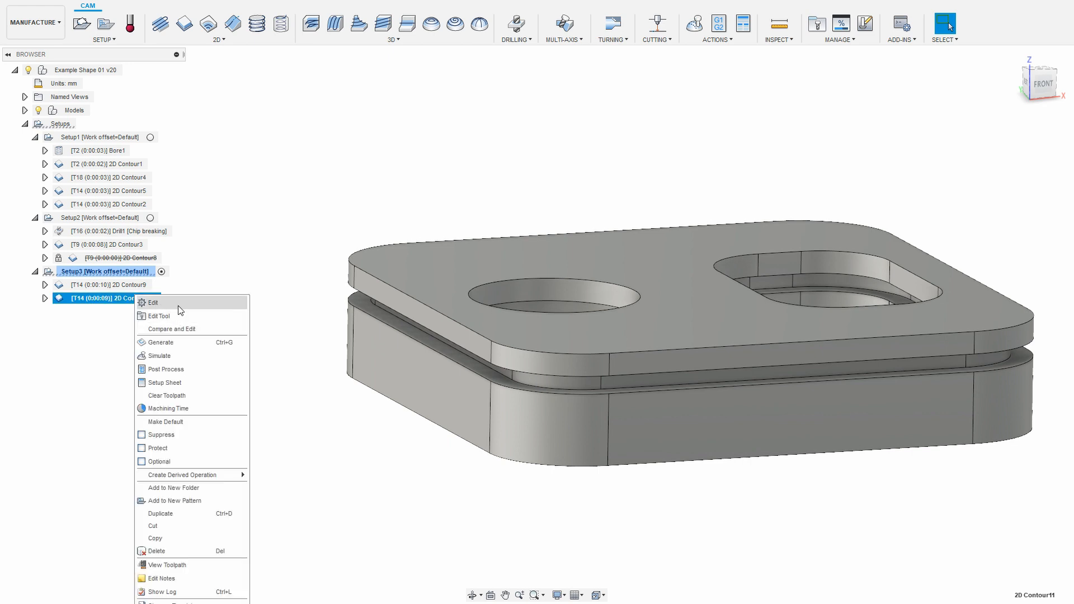
{"action": "left_click", "coordinate": [164, 304]}
{"action": "left_click", "coordinate": [912, 137]}
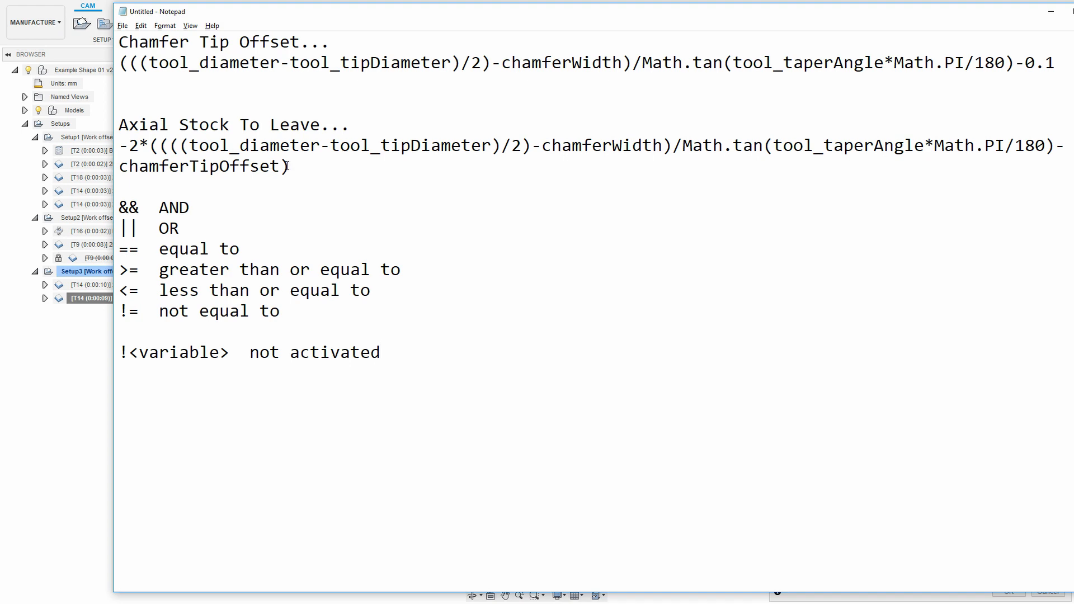
{"action": "left_click_drag", "start_coordinate": [290, 166], "coordinate": [119, 146]}
{"action": "key", "text": "ctrl+c"}
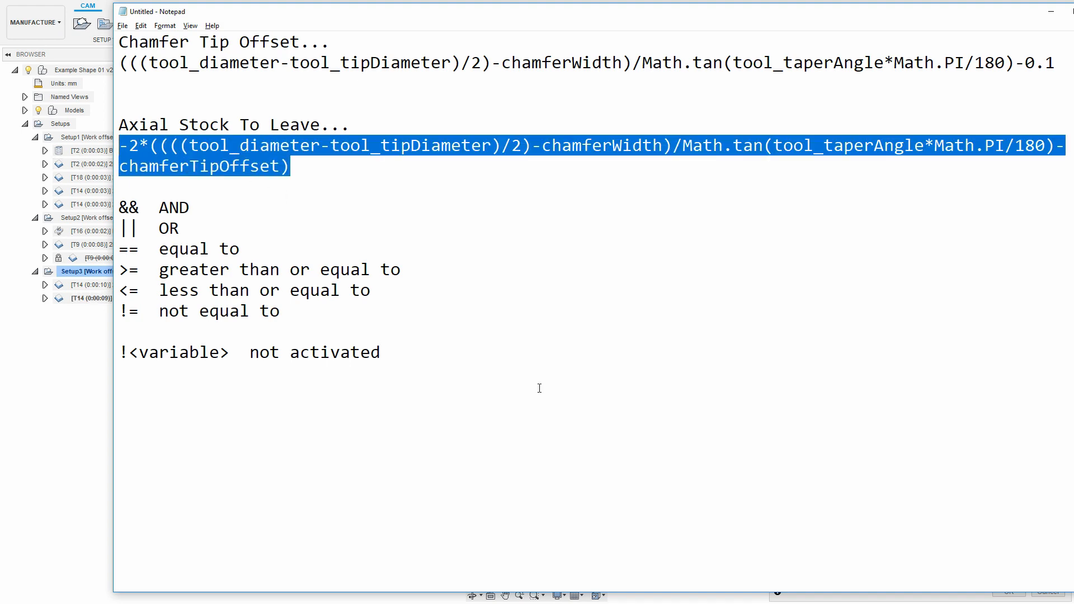
{"action": "left_click", "coordinate": [53, 498]}
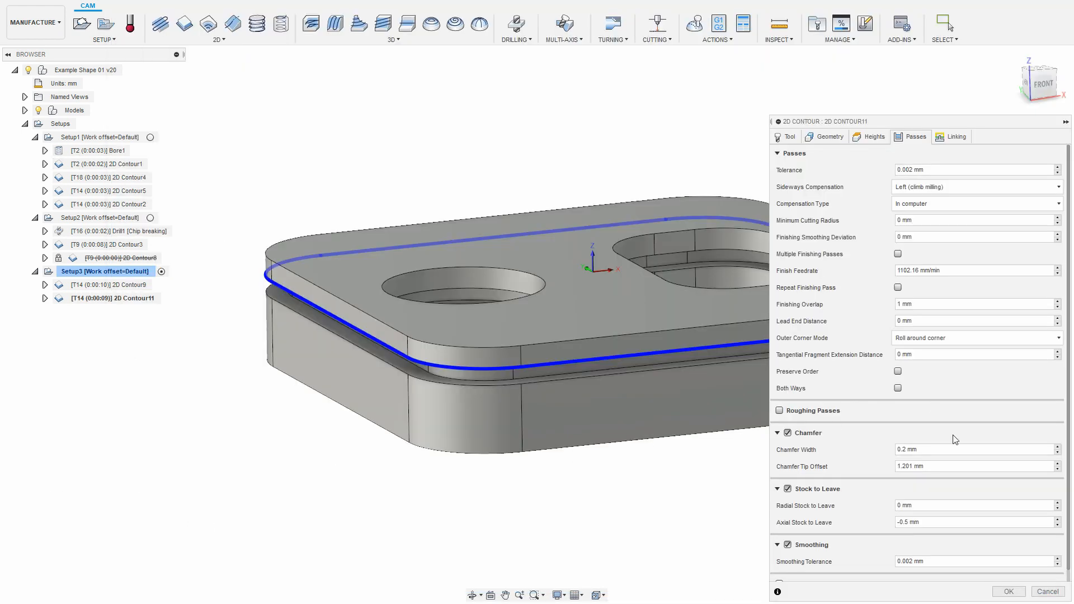
- Replace the Axial Stock to Leave expression with -2*((((tool_diameter-tool_tipDiameter)/2)-chamferWidth)/Math.tan(tool_taperAngle*Math.PI/180)-chamferTipOffset)
{"action": "right_click", "coordinate": [950, 524]}
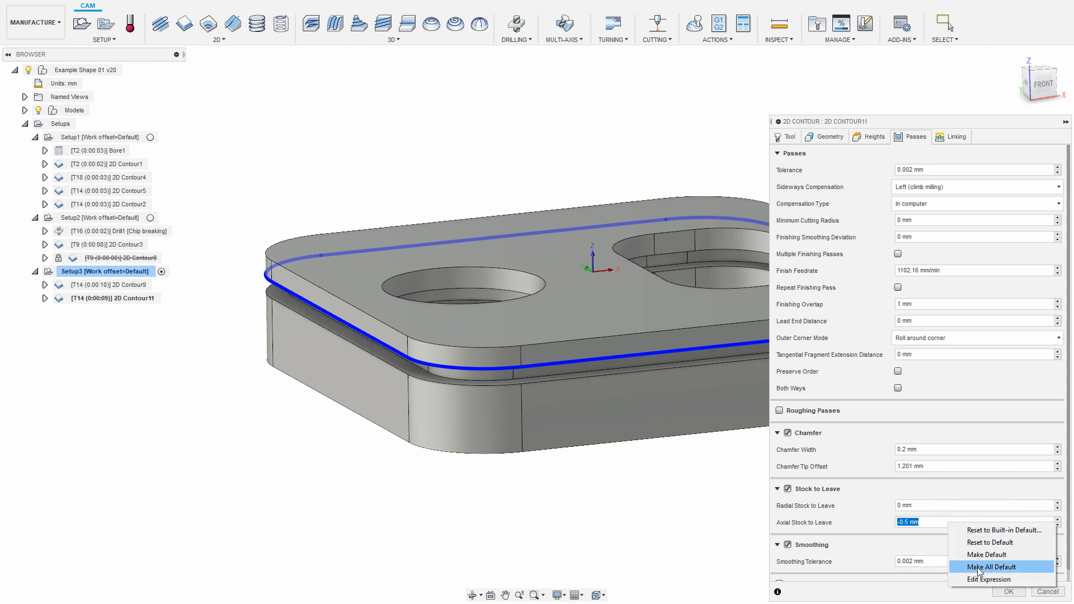
{"action": "left_click", "coordinate": [986, 579]}
{"action": "key", "text": "ctrl+a"}
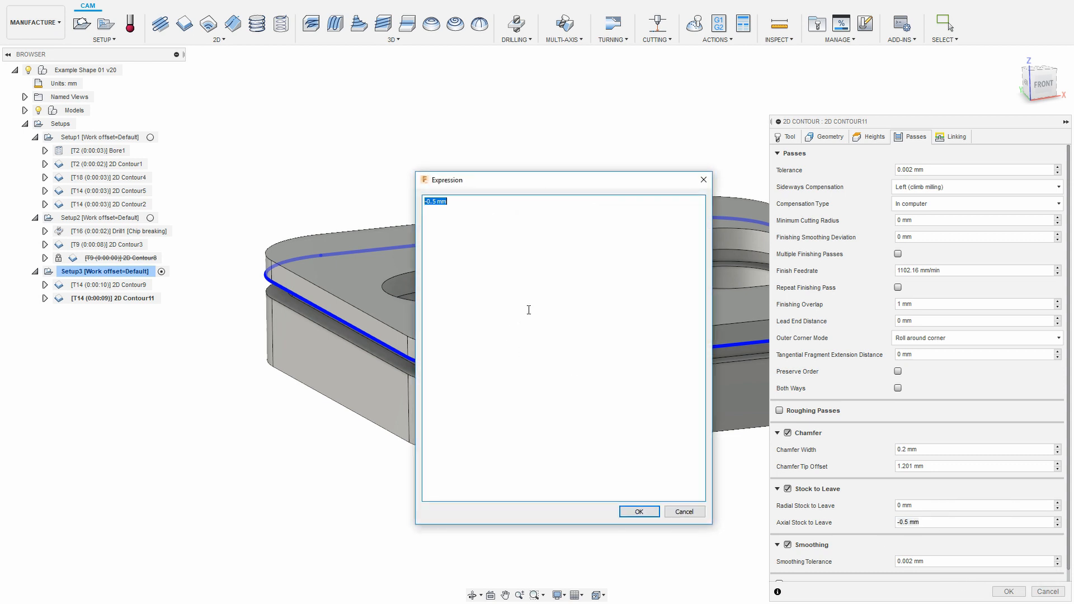
{"action": "key", "text": "BackSpace"}
{"action": "key", "text": "ctrl+v"}
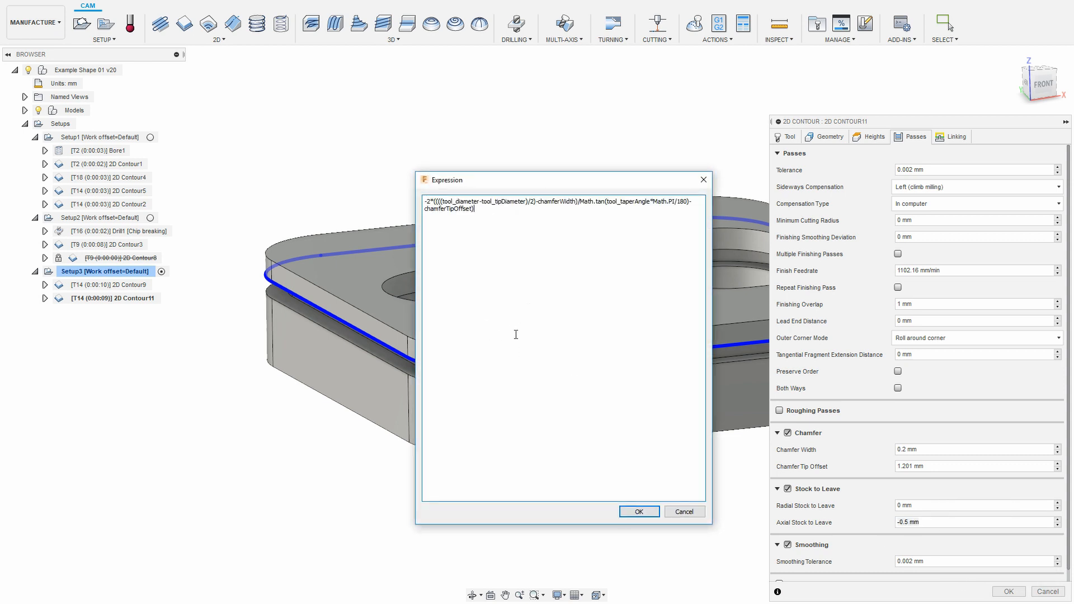
{"action": "left_click", "coordinate": [640, 512]}
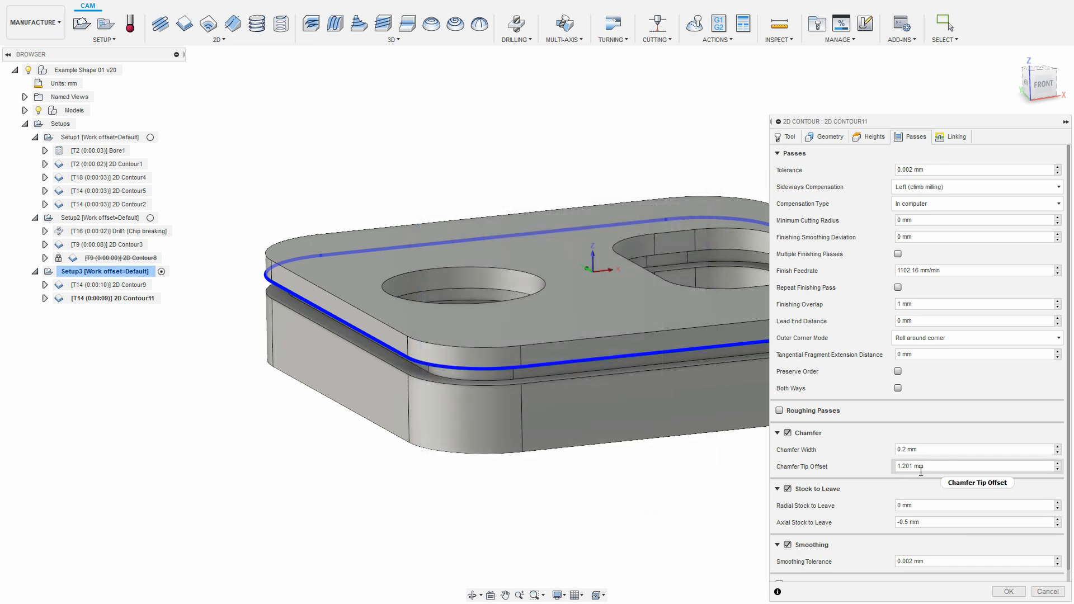
- Change the final term of the Chamfer Tip Offset expression to -0.1 and confirm the expression
{"action": "right_click", "coordinate": [921, 472]}
{"action": "left_click", "coordinate": [966, 525]}
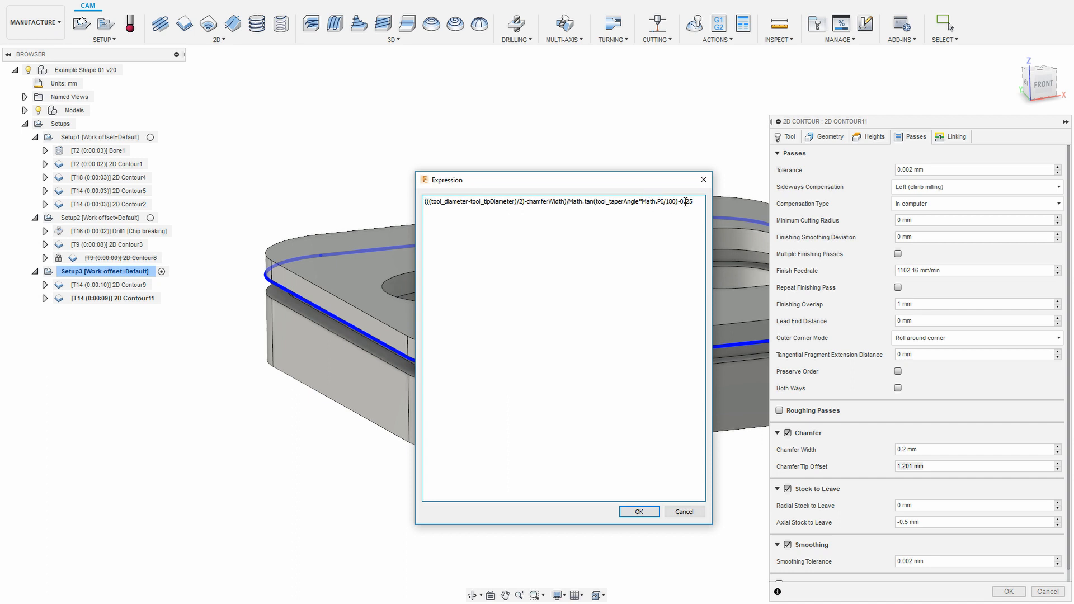
{"action": "left_click_drag", "start_coordinate": [686, 202], "coordinate": [693, 202]}
{"action": "left_click", "coordinate": [638, 512]}
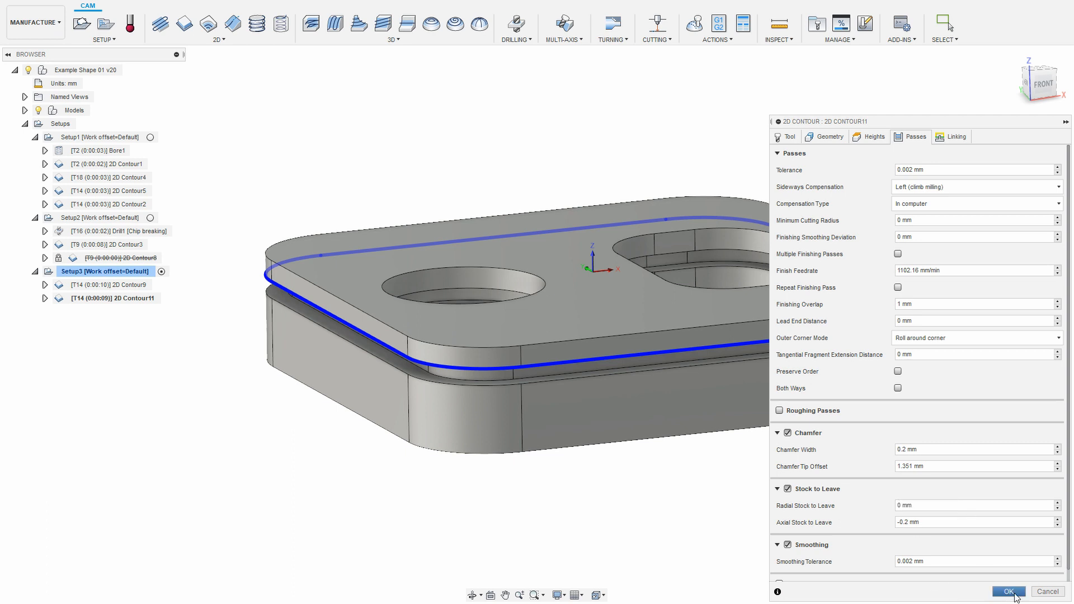
- Make the Axial Stock to Leave expression the default and accept the contour operation
{"action": "right_click", "coordinate": [943, 522]}
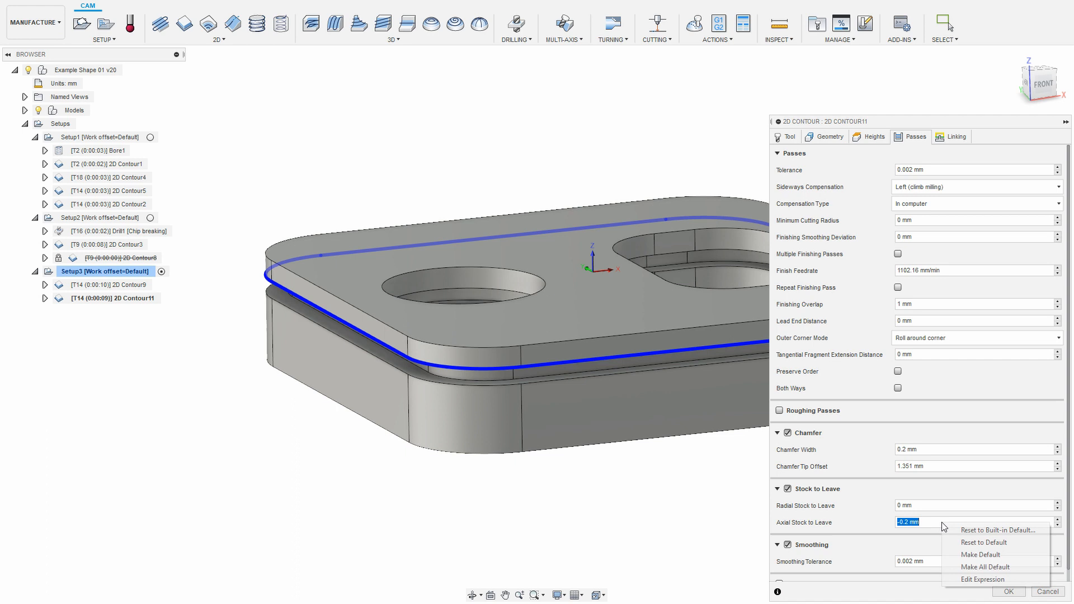
{"action": "left_click", "coordinate": [985, 554]}
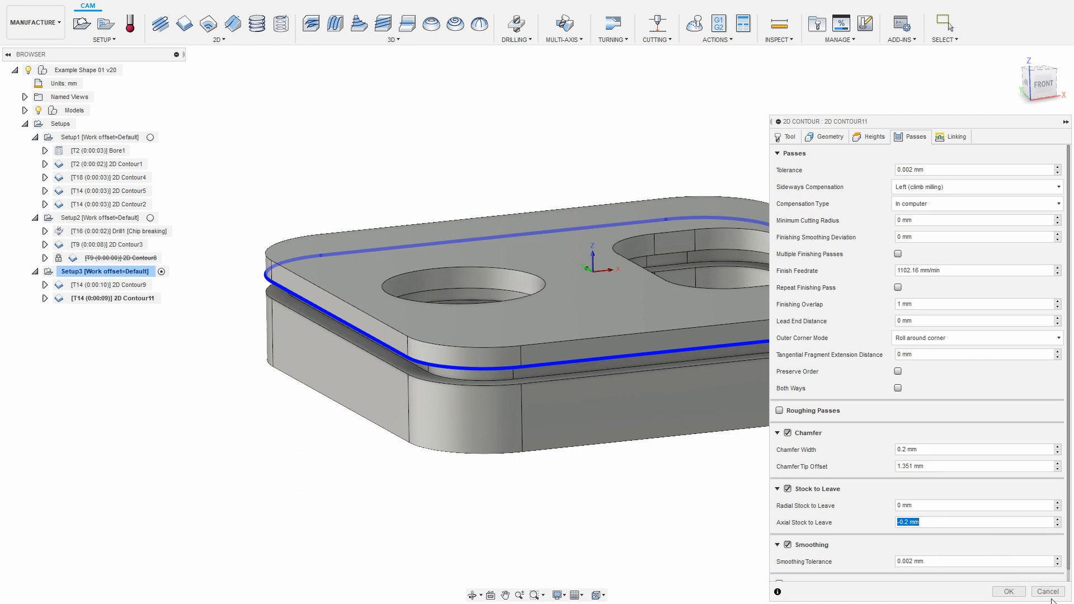
{"action": "left_click", "coordinate": [1009, 591]}
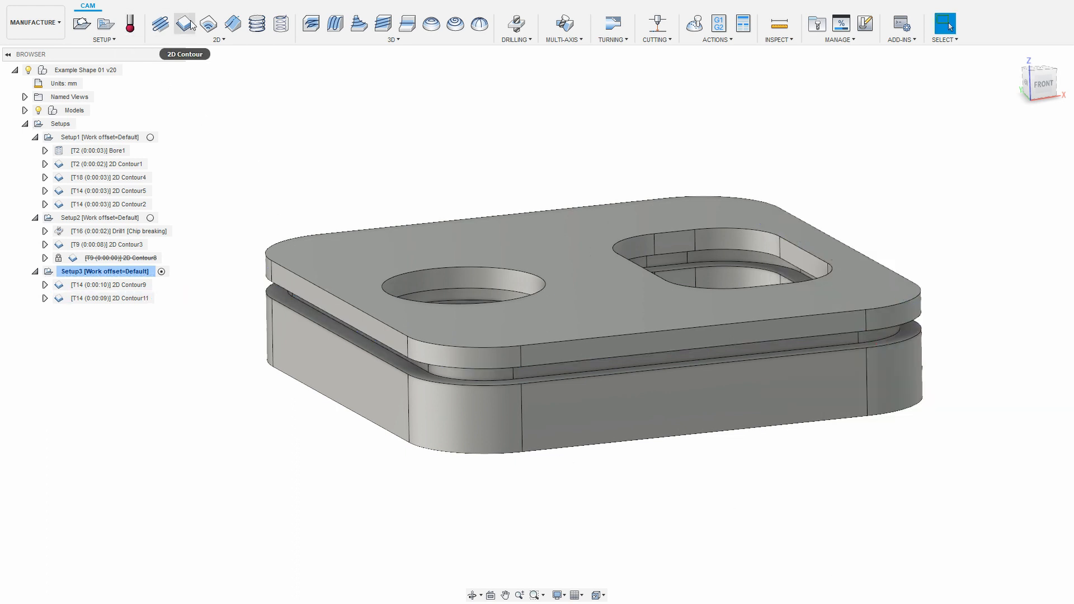
- Create a new 2D Contour using tool #2, the 1/4" flat reduced-shank end mill
{"action": "left_click", "coordinate": [185, 23]}
{"action": "left_click", "coordinate": [850, 170]}
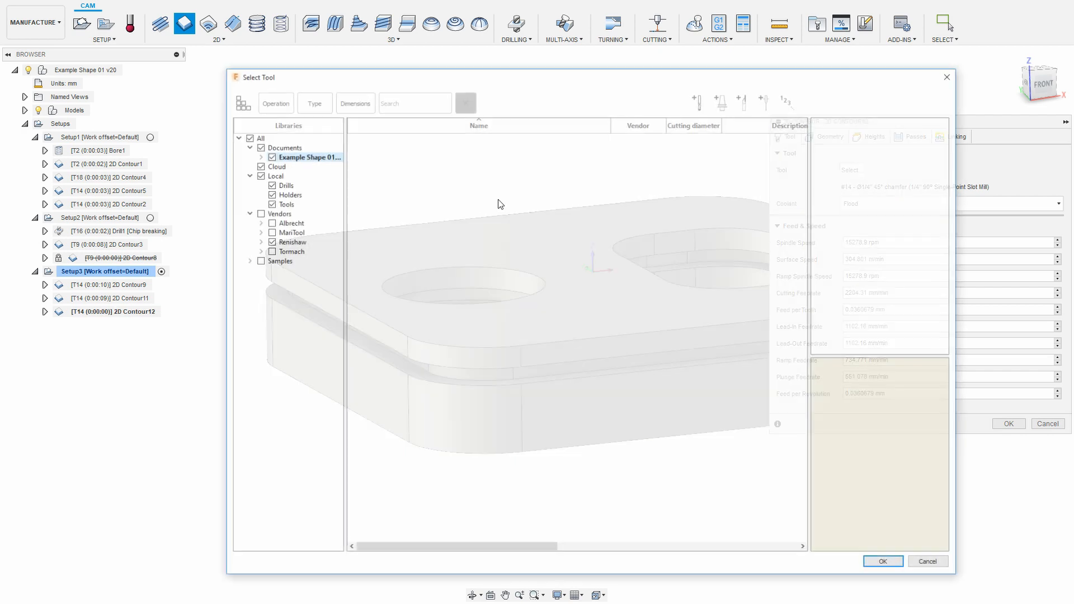
{"action": "left_click", "coordinate": [417, 157]}
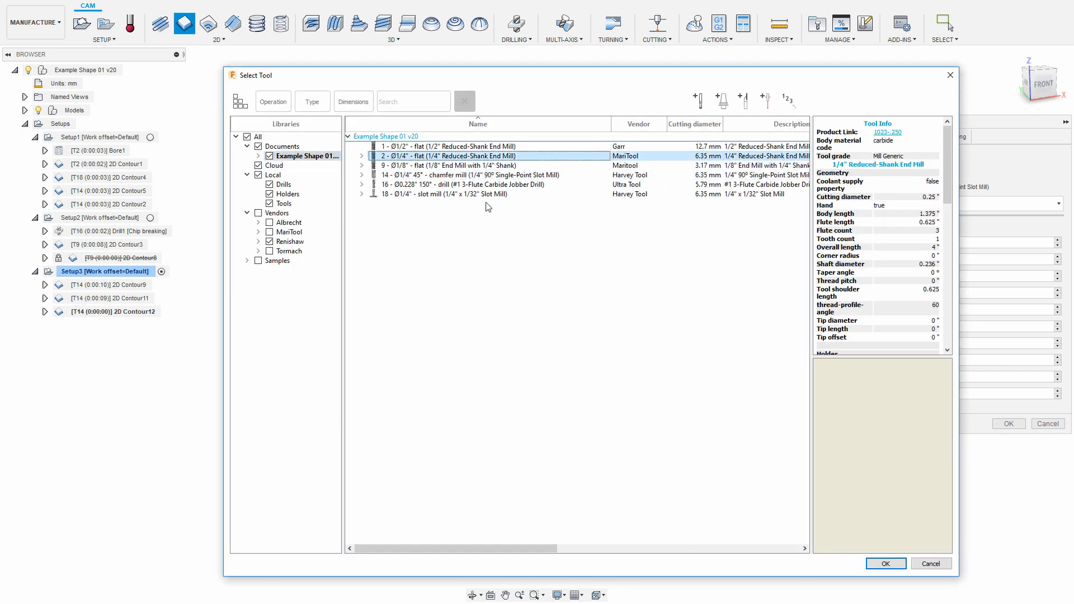
{"action": "left_click", "coordinate": [875, 561]}
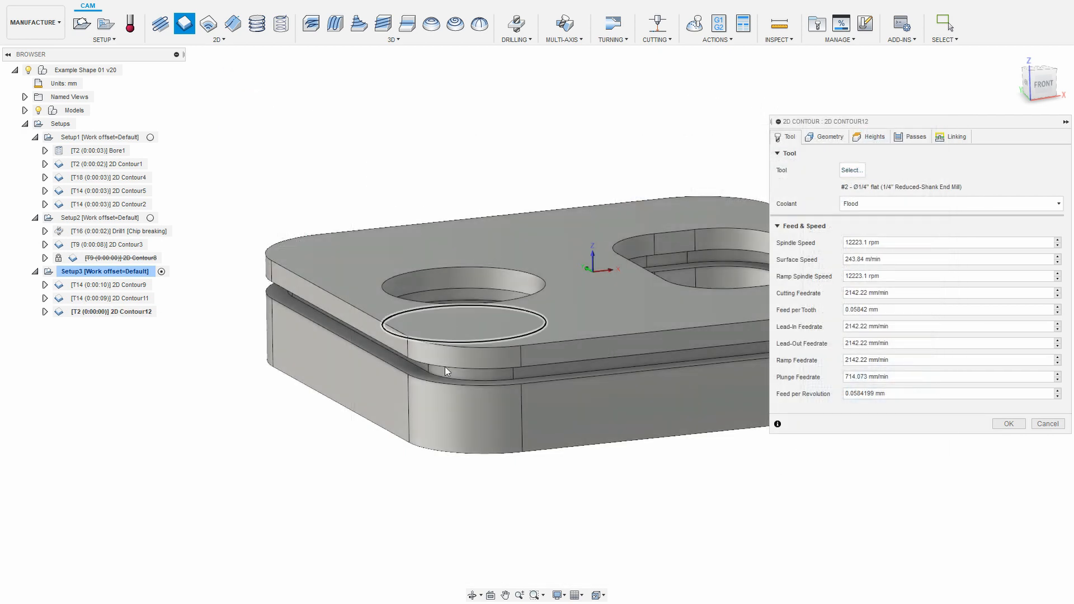
- Select the block's lowest outer edge as the contour, set the Bottom Height offset to -1 mm, and show the pass settings
{"action": "left_click", "coordinate": [404, 444]}
{"action": "left_click", "coordinate": [871, 136]}
{"action": "left_click", "coordinate": [1058, 398]}
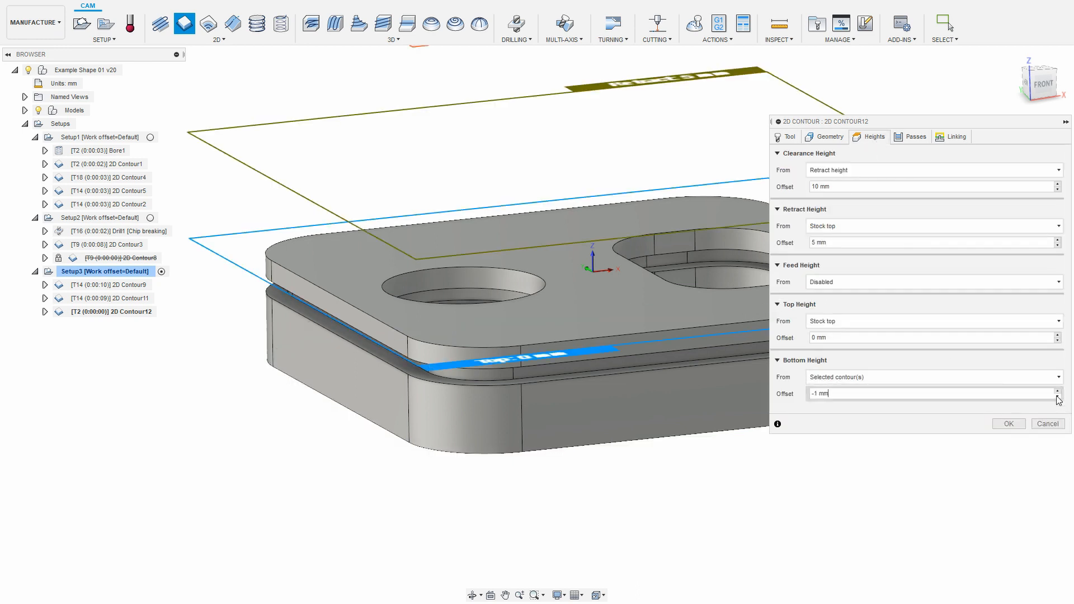
{"action": "left_click", "coordinate": [911, 137]}
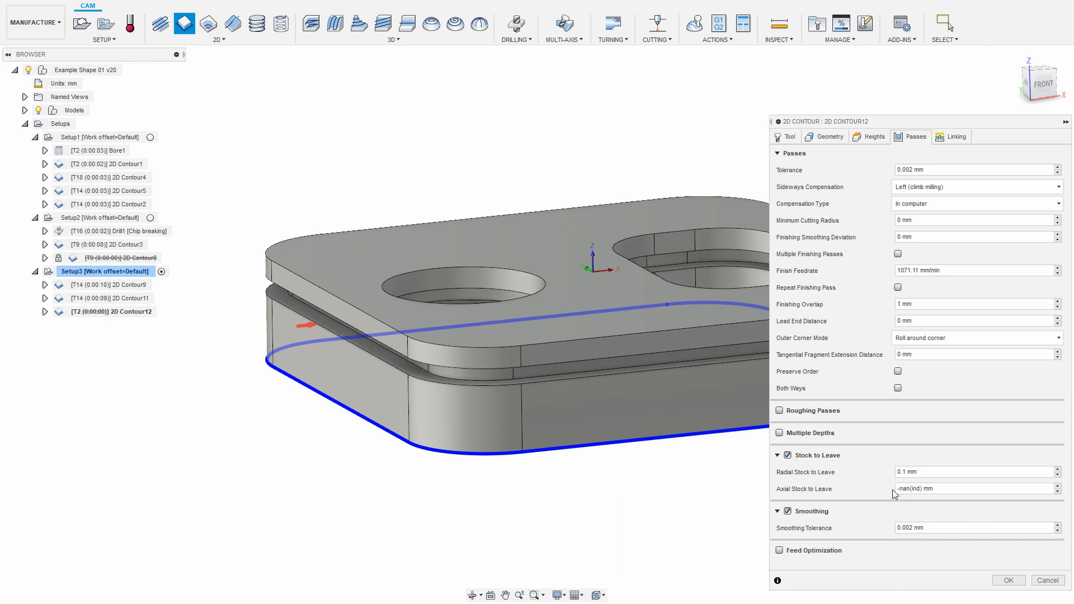
- Inspect the Axial Stock to Leave expression of the new contour, closing it without changes
{"action": "left_click", "coordinate": [788, 455]}
{"action": "left_click", "coordinate": [788, 455]}
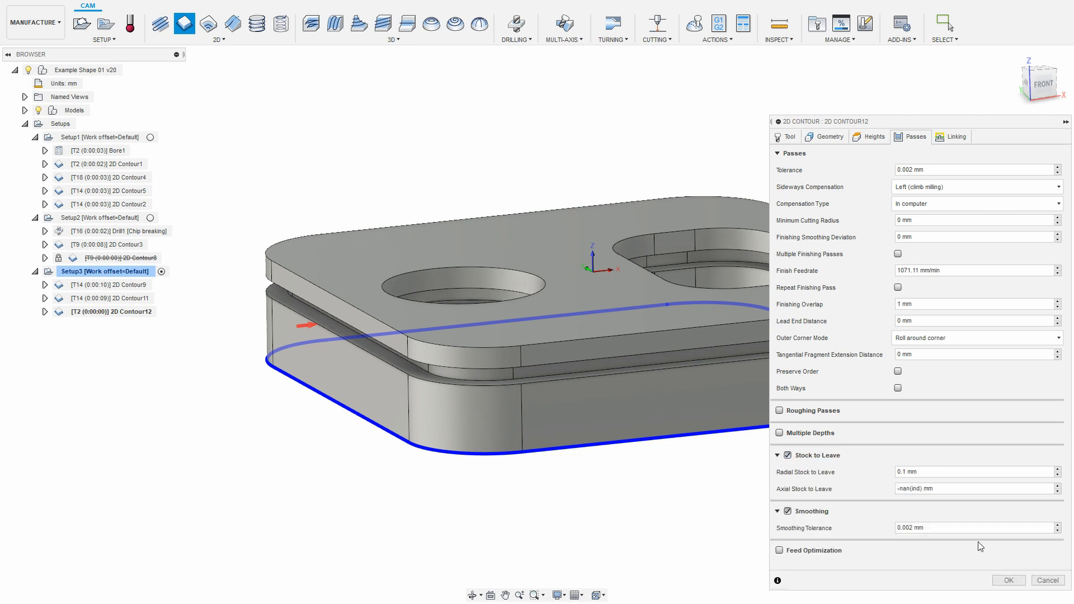
{"action": "left_click", "coordinate": [944, 492]}
{"action": "right_click", "coordinate": [944, 492]}
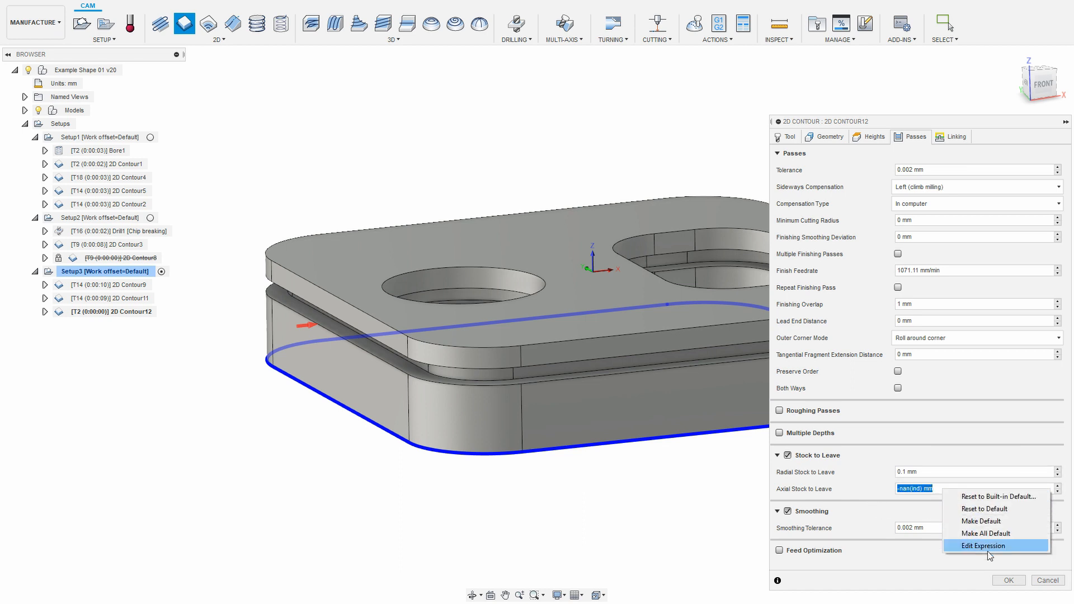
{"action": "left_click", "coordinate": [988, 550]}
{"action": "left_click", "coordinate": [684, 512]}
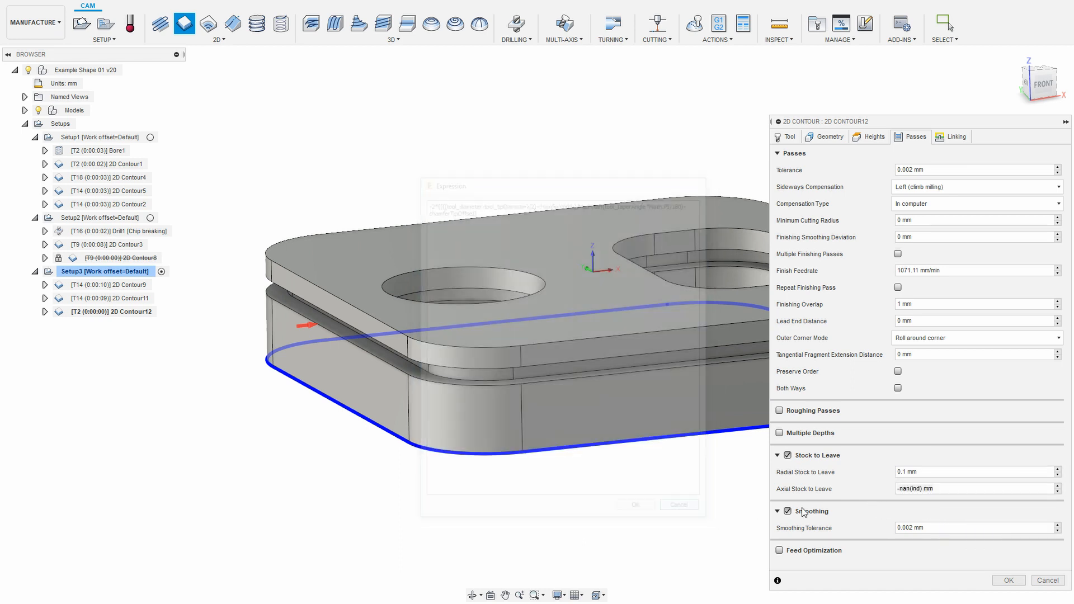
- Change the contour operation's tool to #14, the 1/4" 45° chamfer mill
{"action": "left_click", "coordinate": [788, 136]}
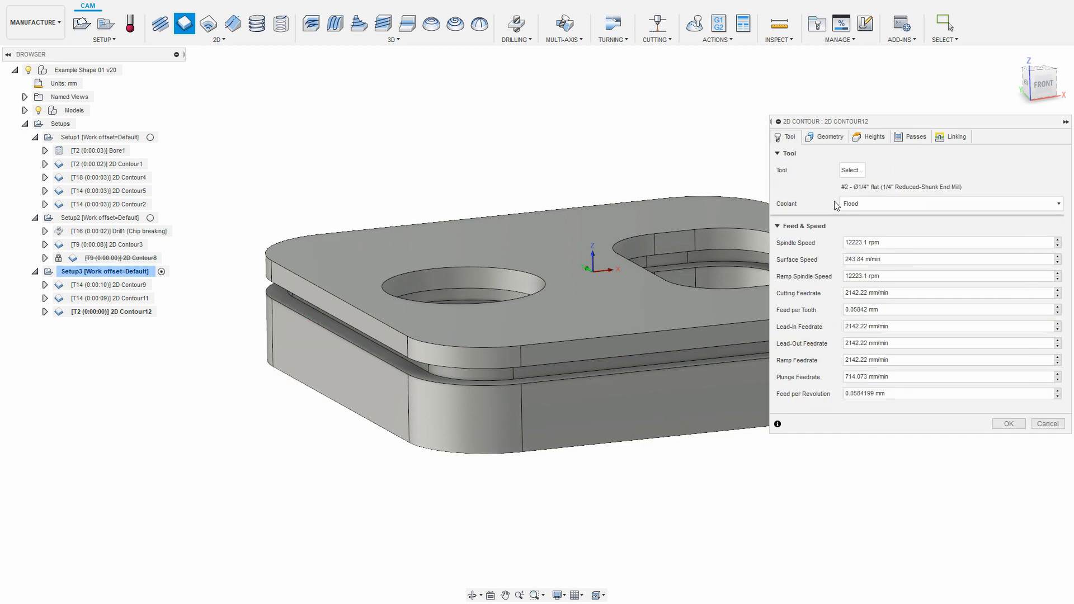
{"action": "left_click", "coordinate": [853, 174]}
{"action": "double_click", "coordinate": [425, 175]}
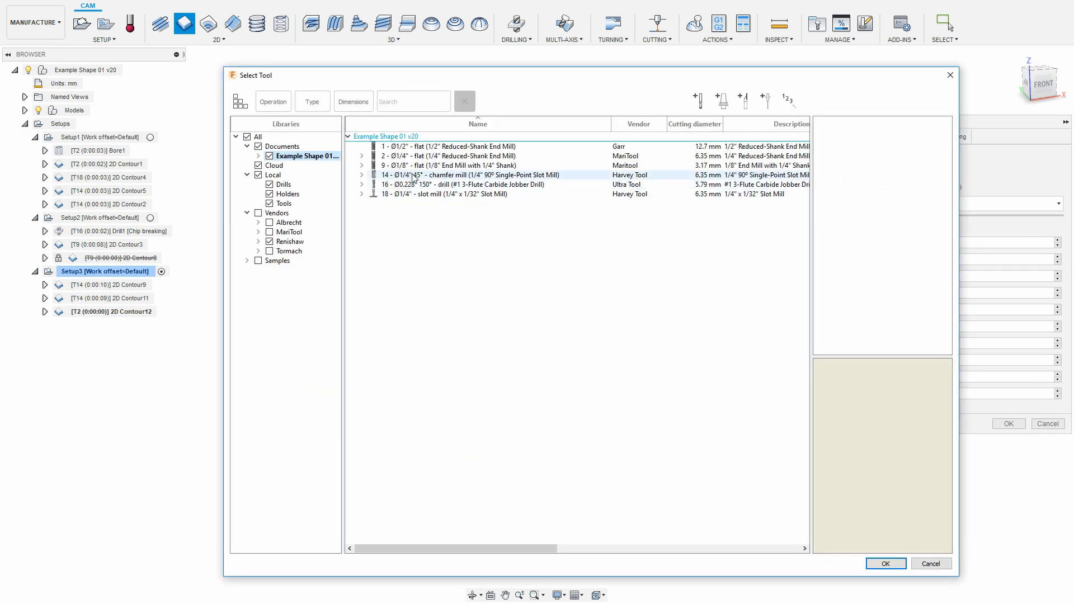
- Replace the selected contour with the outer edge of the block's top face and show the pass settings
{"action": "left_click", "coordinate": [830, 137]}
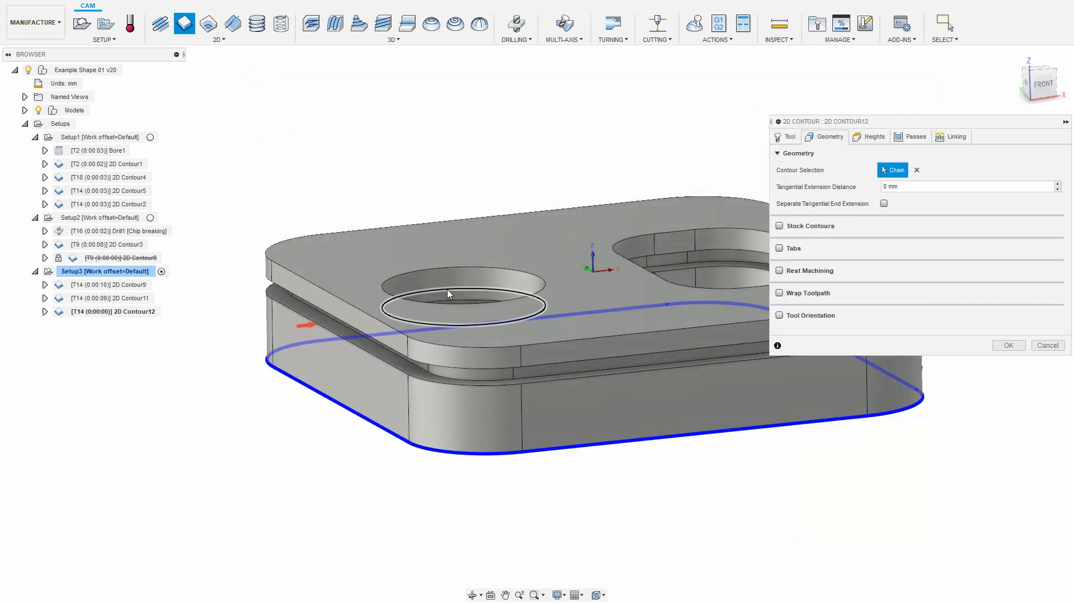
{"action": "left_click", "coordinate": [917, 170]}
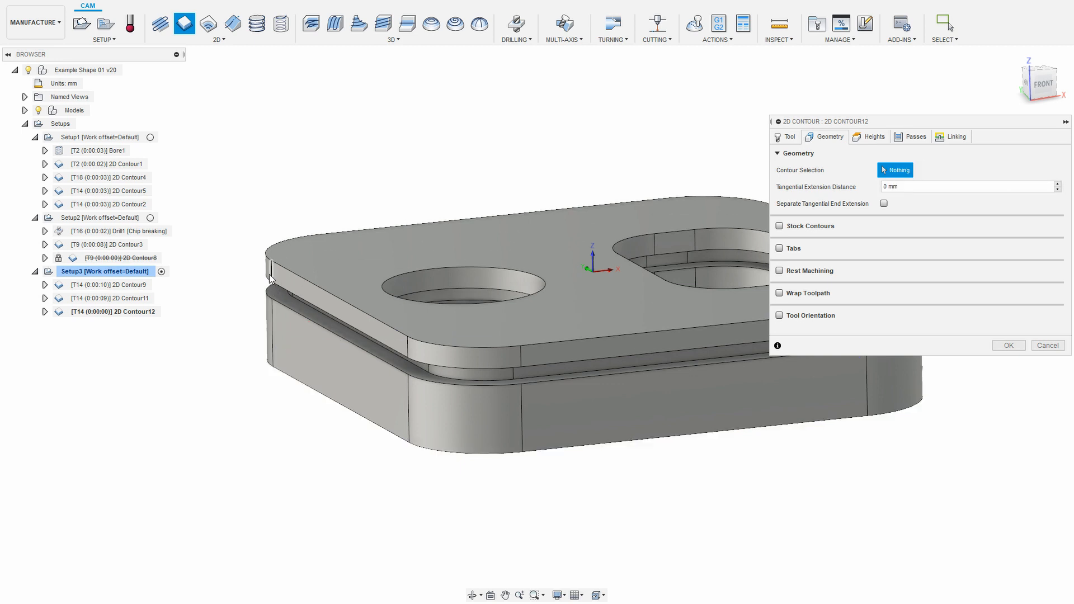
{"action": "left_click", "coordinate": [309, 284]}
{"action": "left_click", "coordinate": [912, 137]}
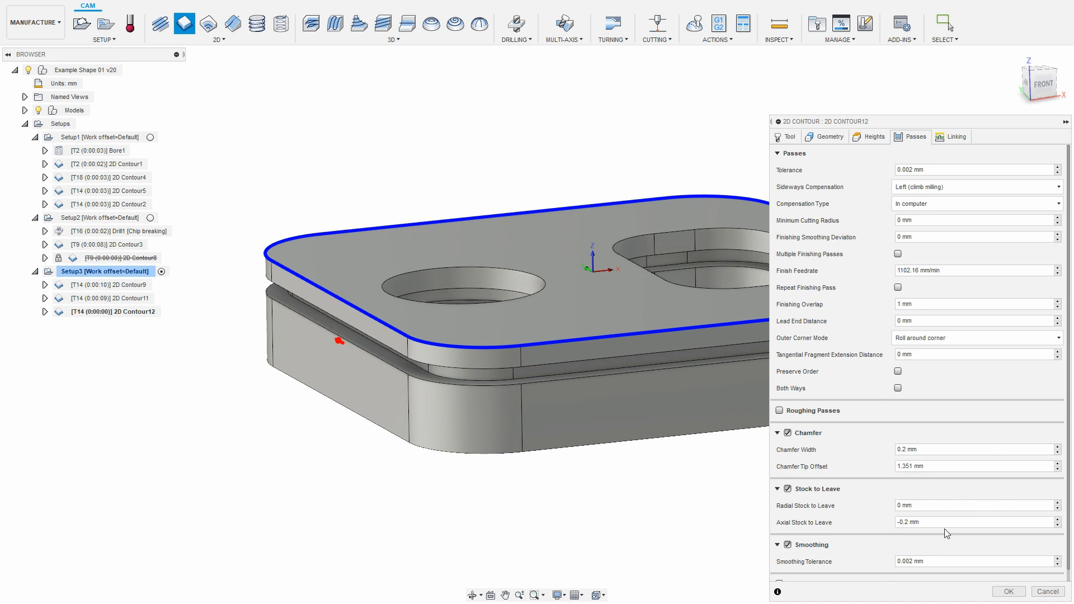
- Inspect the conditional doChamfer expression behind Radial Stock to Leave, closing it without changes
{"action": "left_click", "coordinate": [951, 505]}
{"action": "right_click", "coordinate": [952, 506]}
{"action": "left_click", "coordinate": [999, 565]}
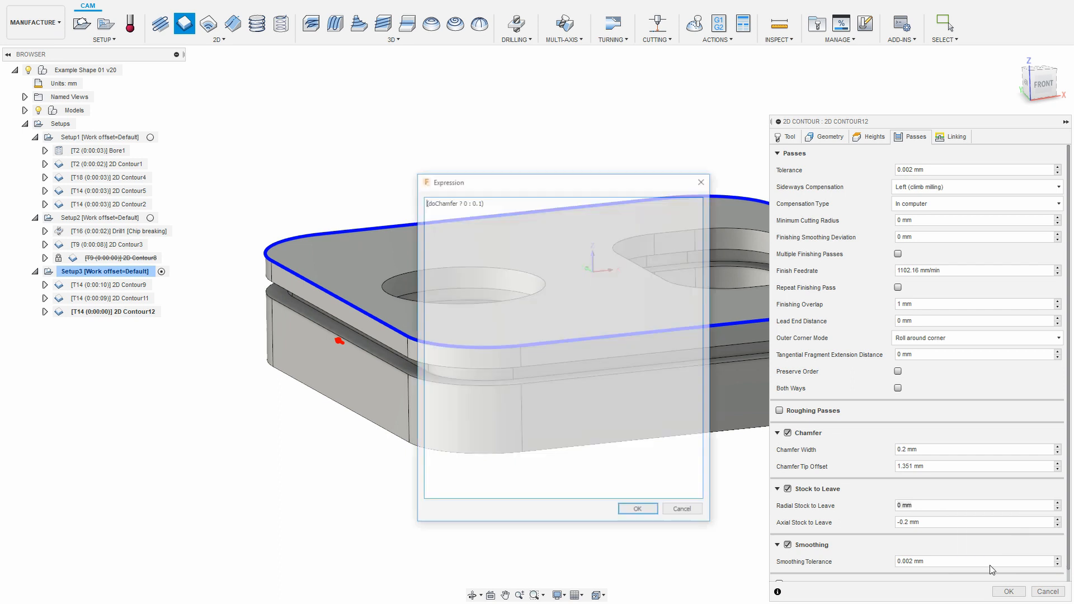
{"action": "left_click_drag", "start_coordinate": [427, 203], "coordinate": [449, 203]}
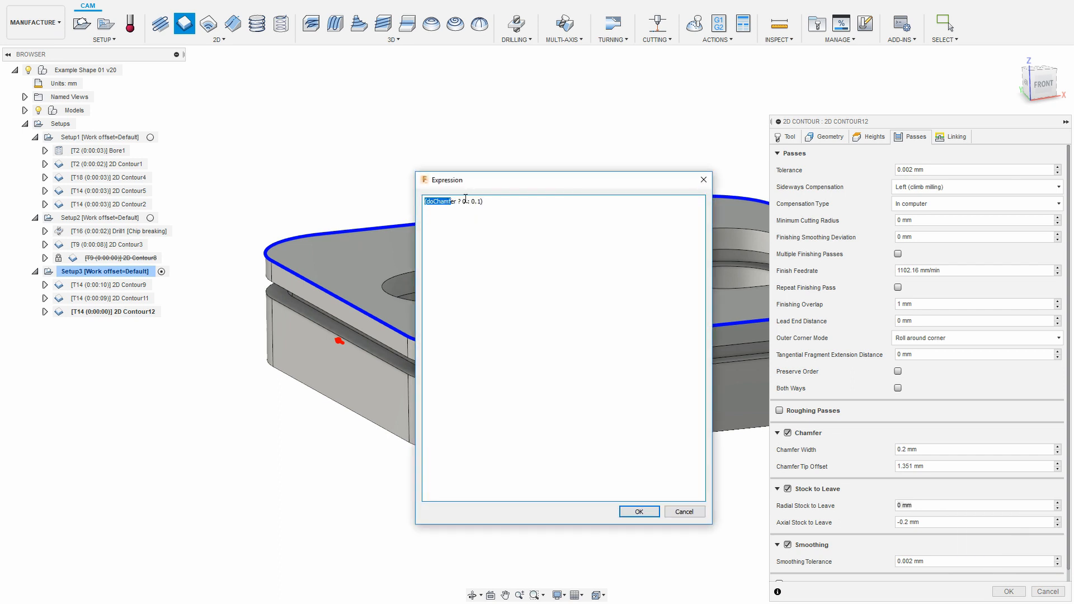
{"action": "left_click", "coordinate": [464, 200]}
{"action": "left_click", "coordinate": [684, 512]}
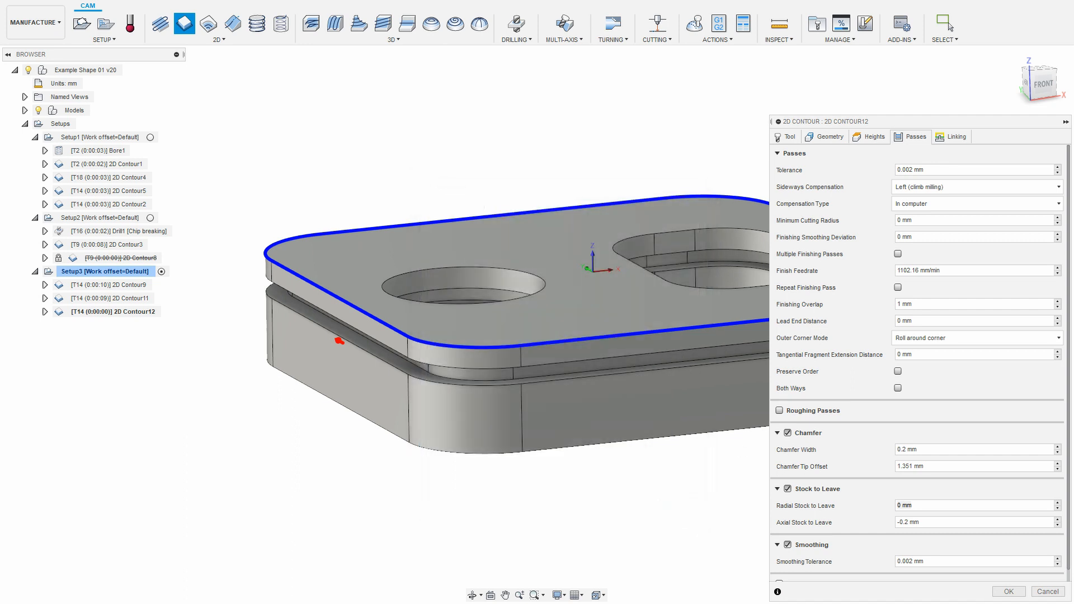
- Make the Axial Stock to Leave expression conditional: prefix the existing formula with "doChamfer ?", append ": 0.1", and confirm
{"action": "double_click", "coordinate": [916, 521]}
{"action": "right_click", "coordinate": [916, 522]}
{"action": "left_click", "coordinate": [948, 576]}
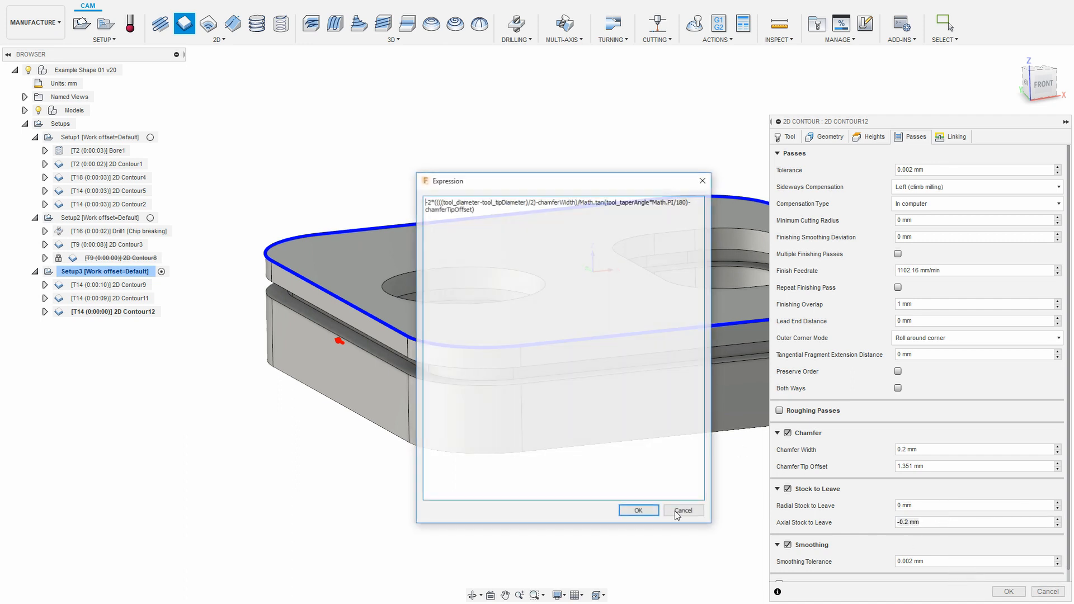
{"action": "key", "text": "Return"}
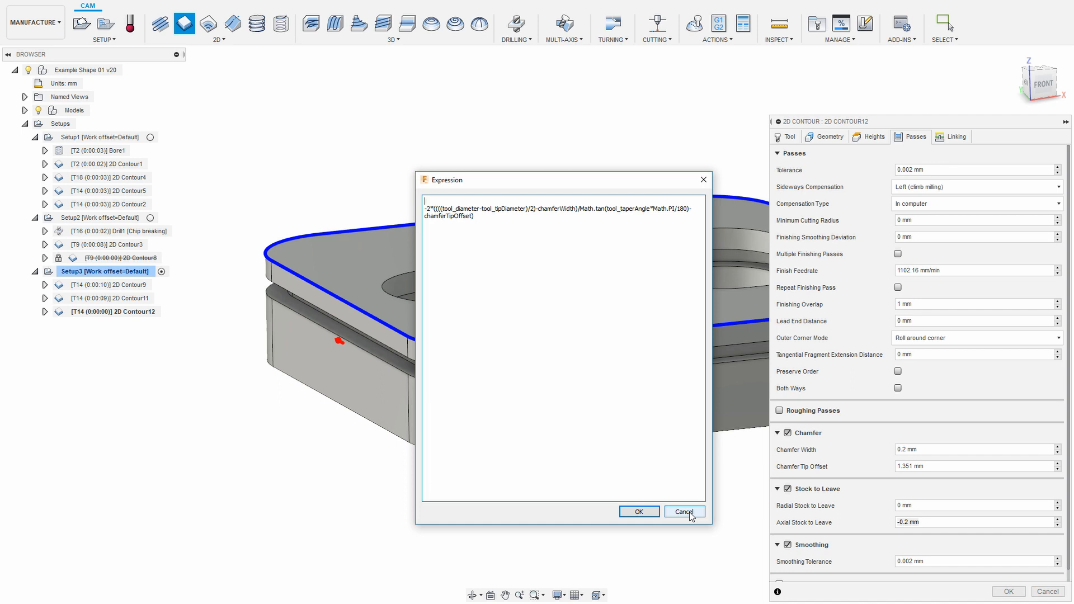
{"action": "type", "text": "doCham"}
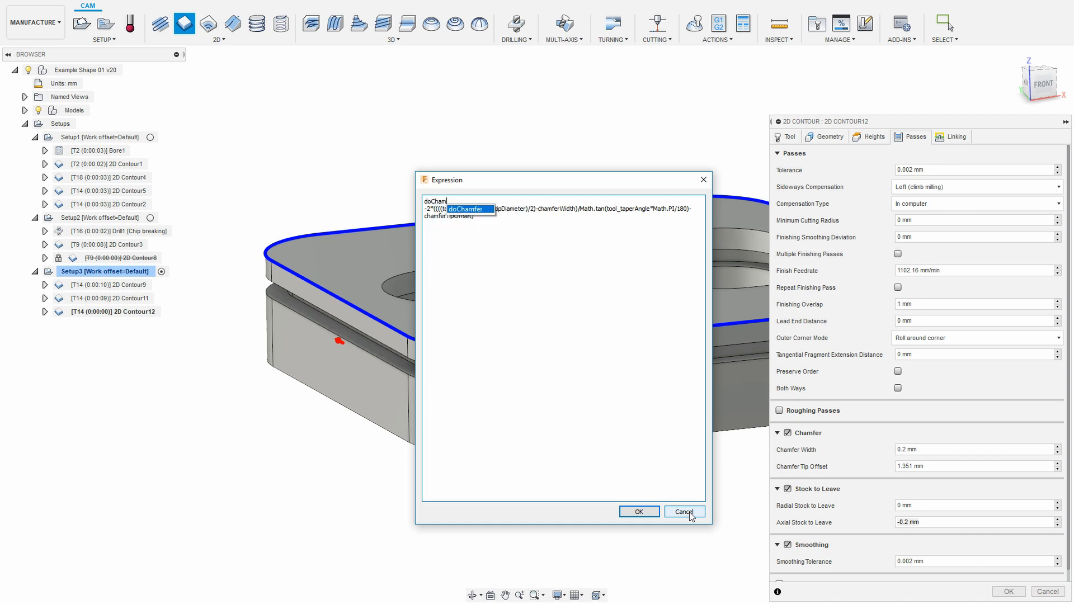
{"action": "type", "text": "fer ?"}
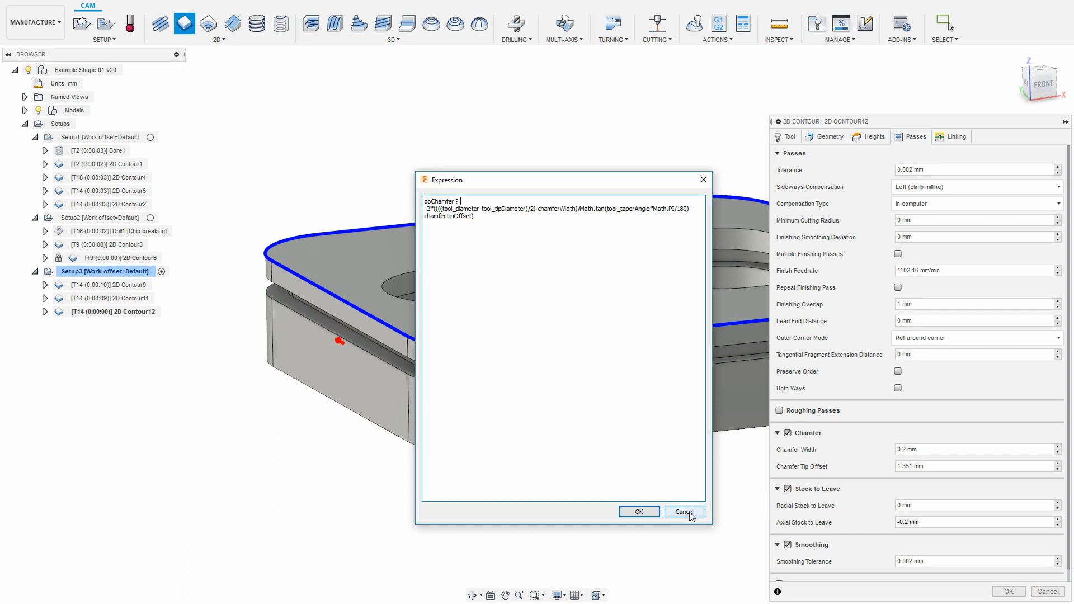
{"action": "key", "text": "BackSpace"}
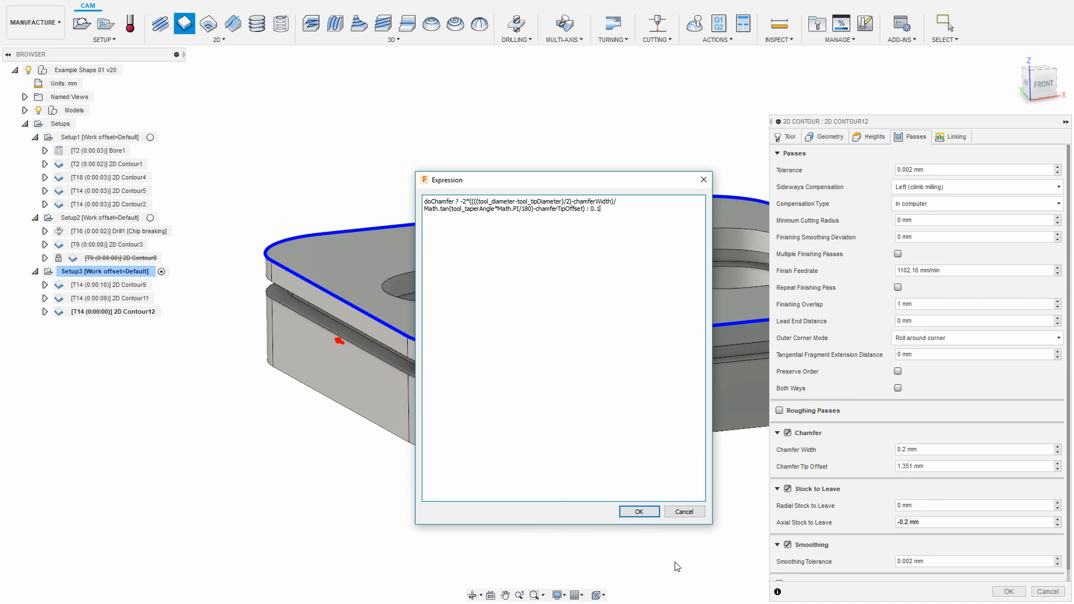
{"action": "left_click", "coordinate": [655, 513]}
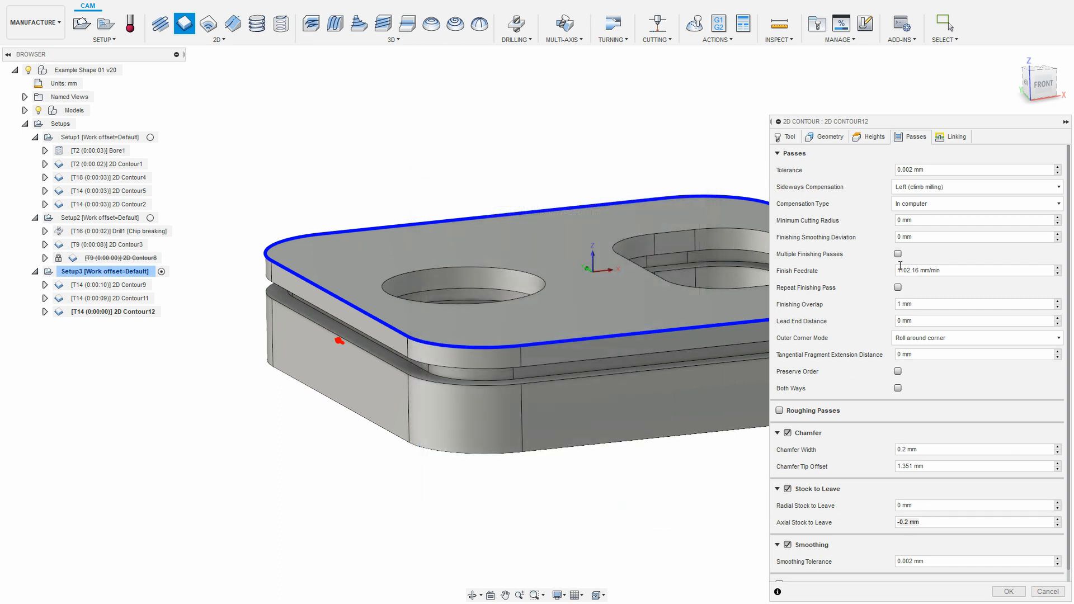
- Change the tool back to #2, the 1/4" flat reduced-shank end mill, and show the pass settings
{"action": "left_click", "coordinate": [786, 137]}
{"action": "left_click", "coordinate": [855, 170]}
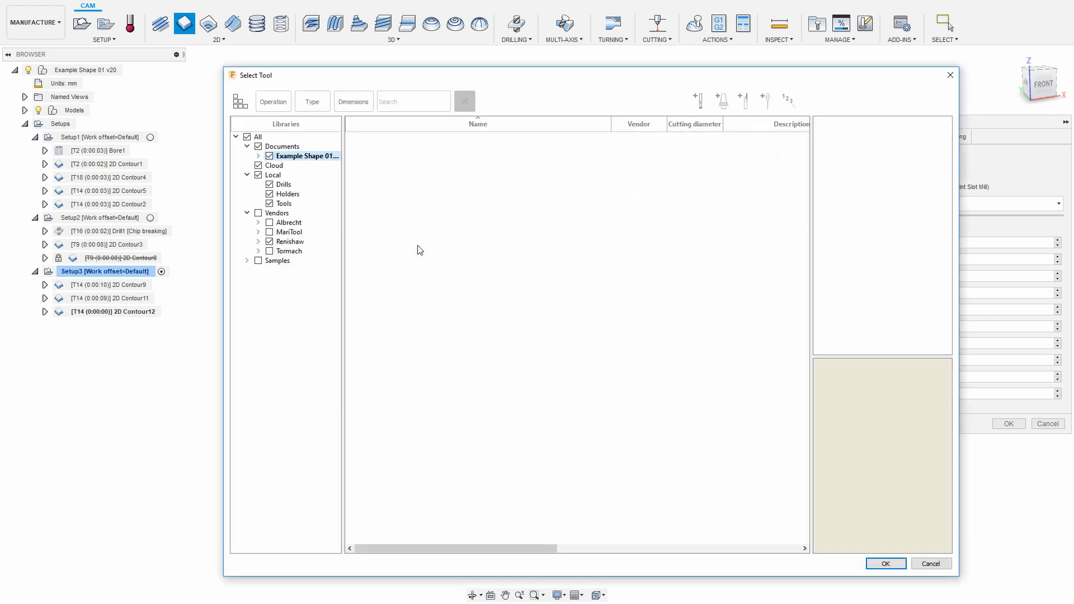
{"action": "left_click", "coordinate": [424, 156]}
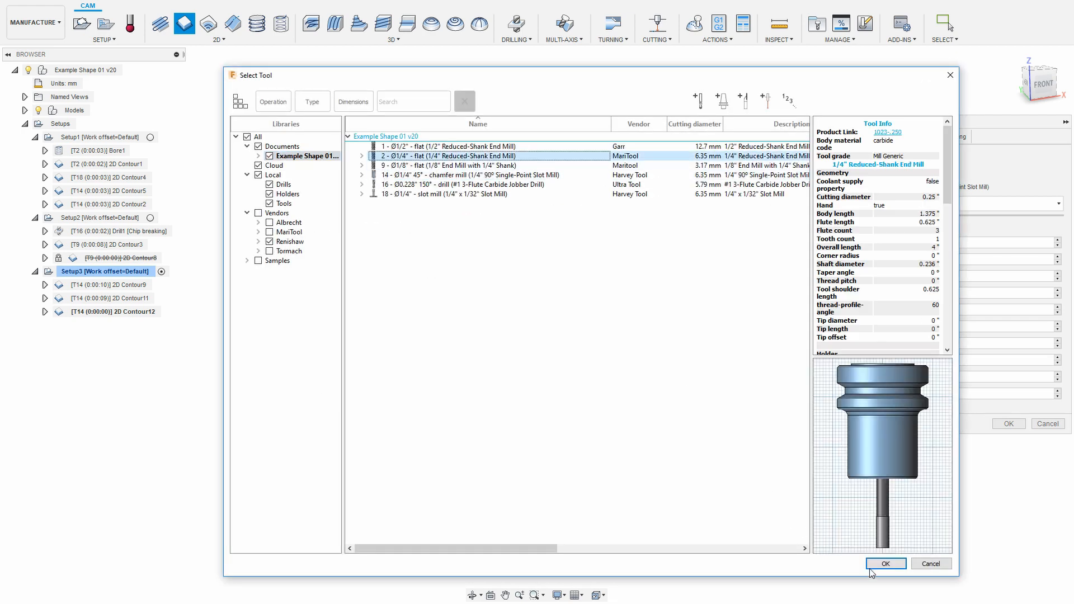
{"action": "left_click", "coordinate": [886, 563]}
{"action": "left_click", "coordinate": [913, 136]}
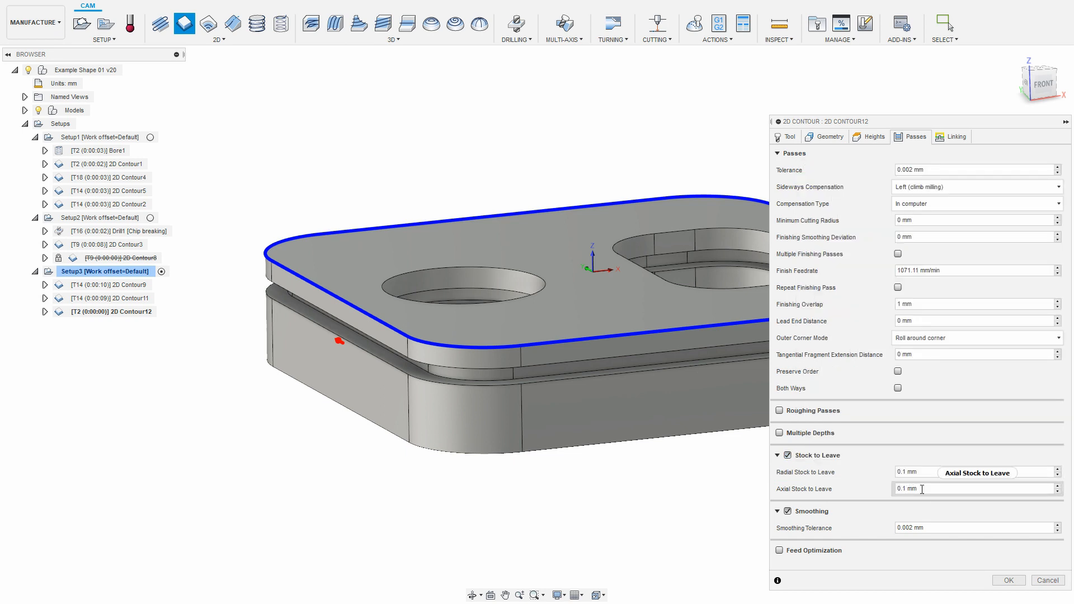
- Make the conditional Axial Stock to Leave expression the default and accept the contour operation
{"action": "left_click", "coordinate": [916, 490]}
{"action": "left_click", "coordinate": [902, 490]}
{"action": "right_click", "coordinate": [950, 493]}
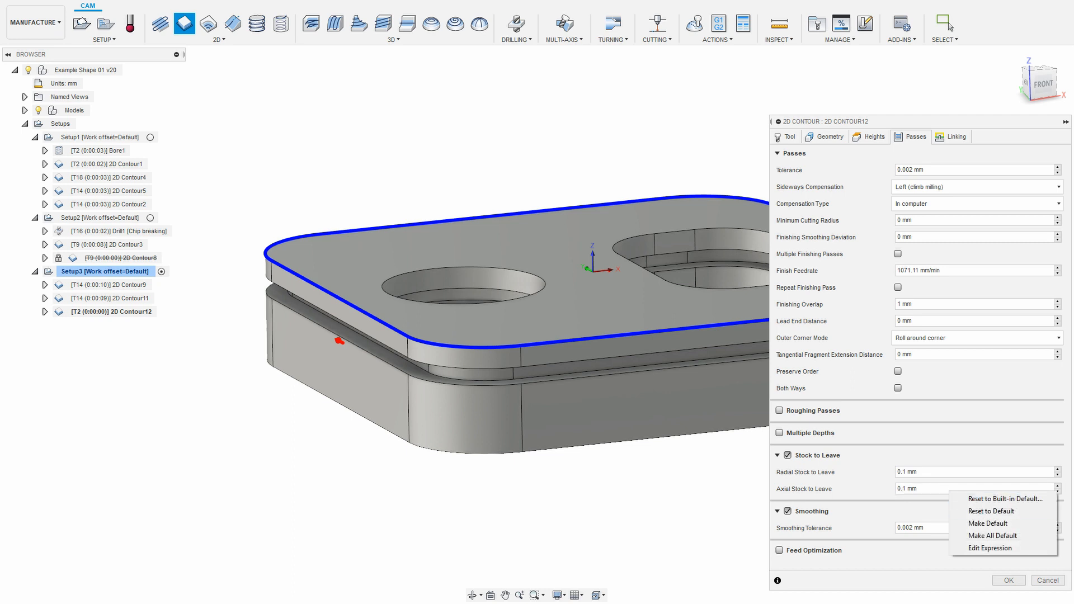
{"action": "left_click", "coordinate": [1000, 524]}
{"action": "left_click", "coordinate": [1009, 580]}
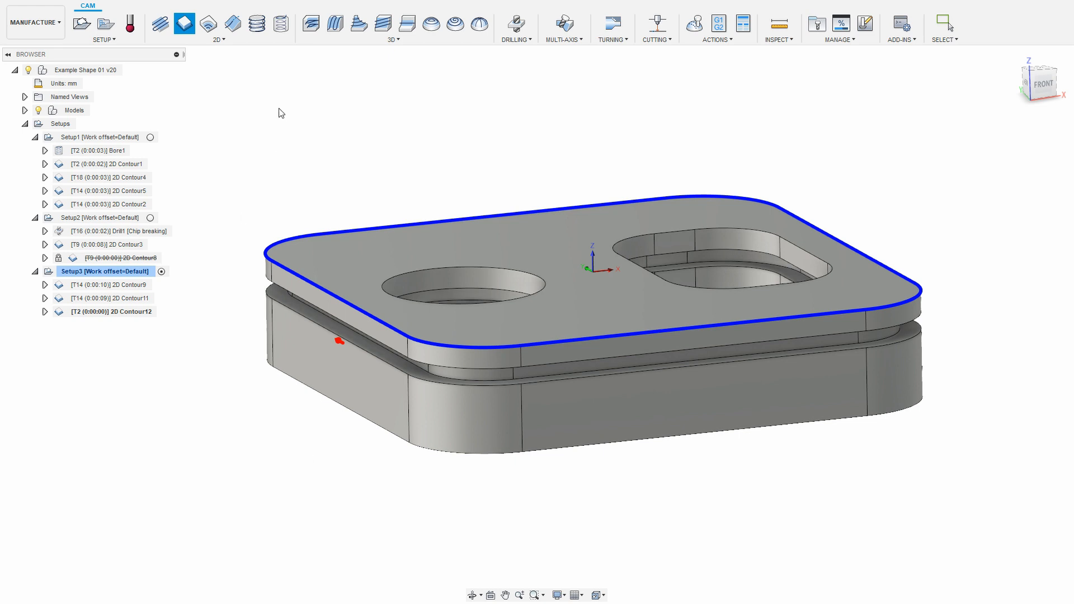
- Create another 2D Contour and review its Radial Stock to Leave expression without changing it
{"action": "left_click", "coordinate": [184, 24]}
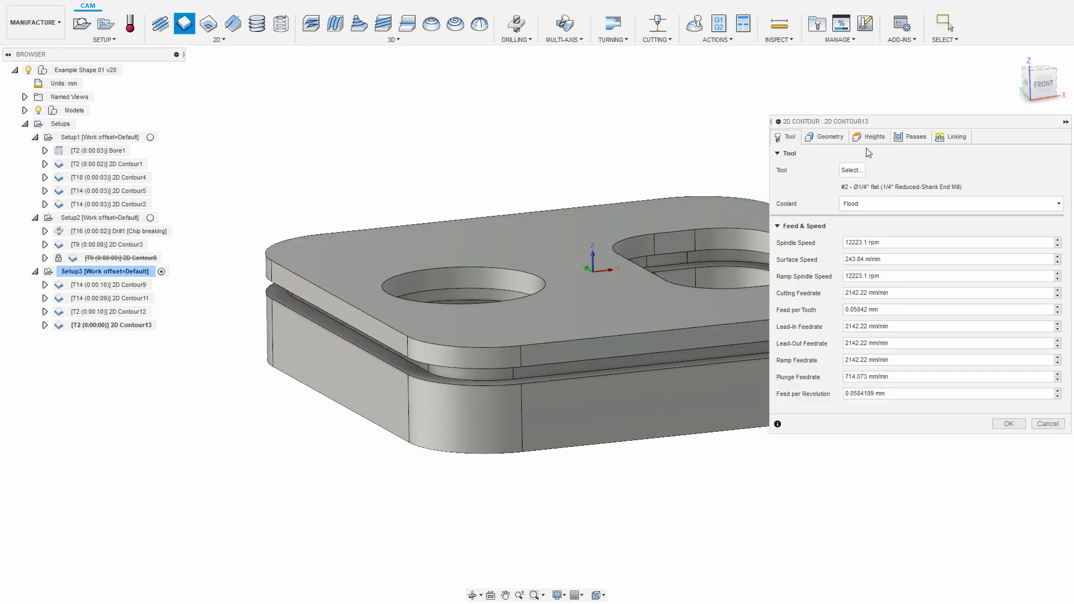
{"action": "left_click", "coordinate": [912, 137]}
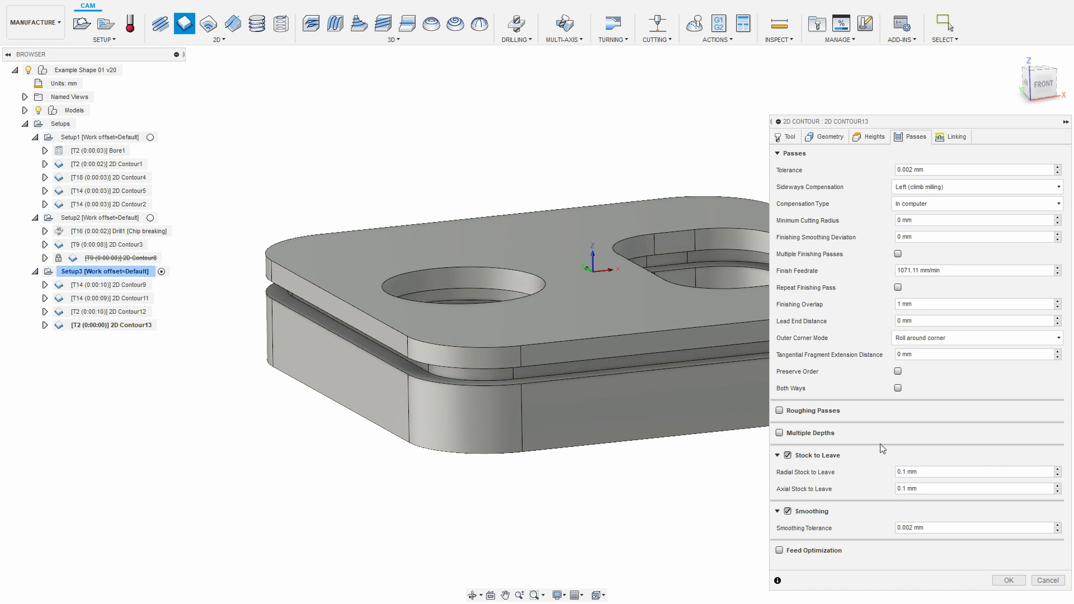
{"action": "right_click", "coordinate": [965, 472]}
{"action": "left_click", "coordinate": [985, 526]}
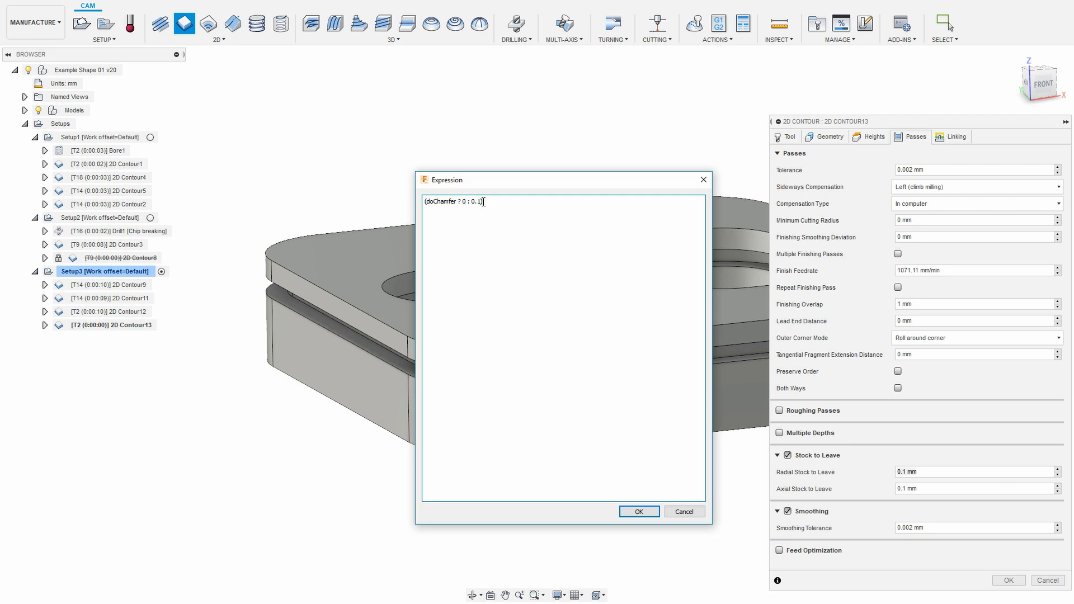
{"action": "left_click_drag", "start_coordinate": [483, 200], "coordinate": [468, 201]}
{"action": "left_click", "coordinate": [684, 511]}
- Review the conditional Axial Stock to Leave expression in the new contour, closing it without changes
{"action": "right_click", "coordinate": [964, 490]}
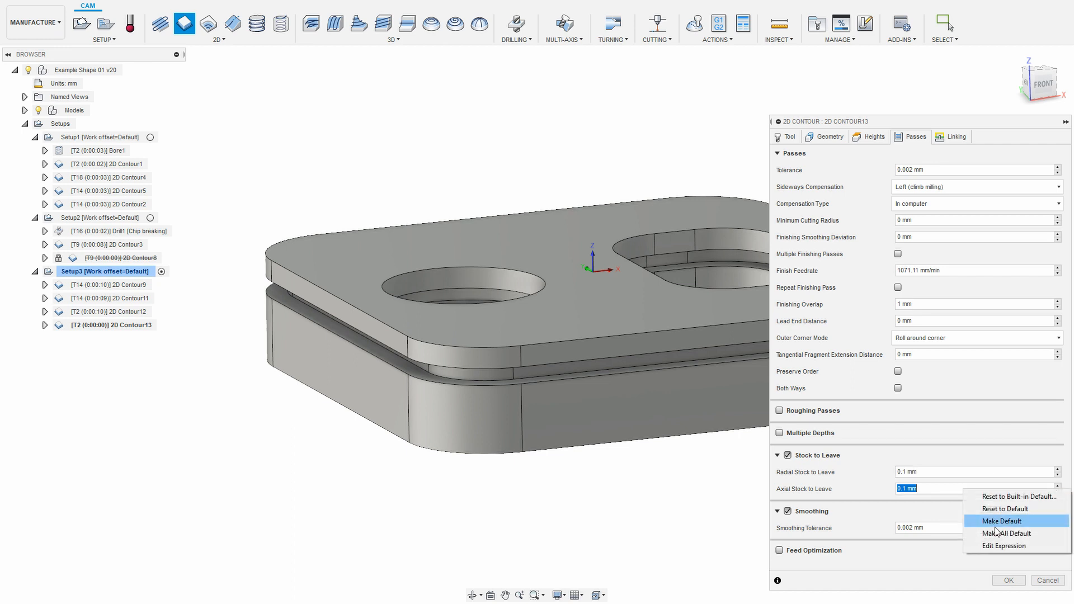
{"action": "left_click", "coordinate": [1003, 546]}
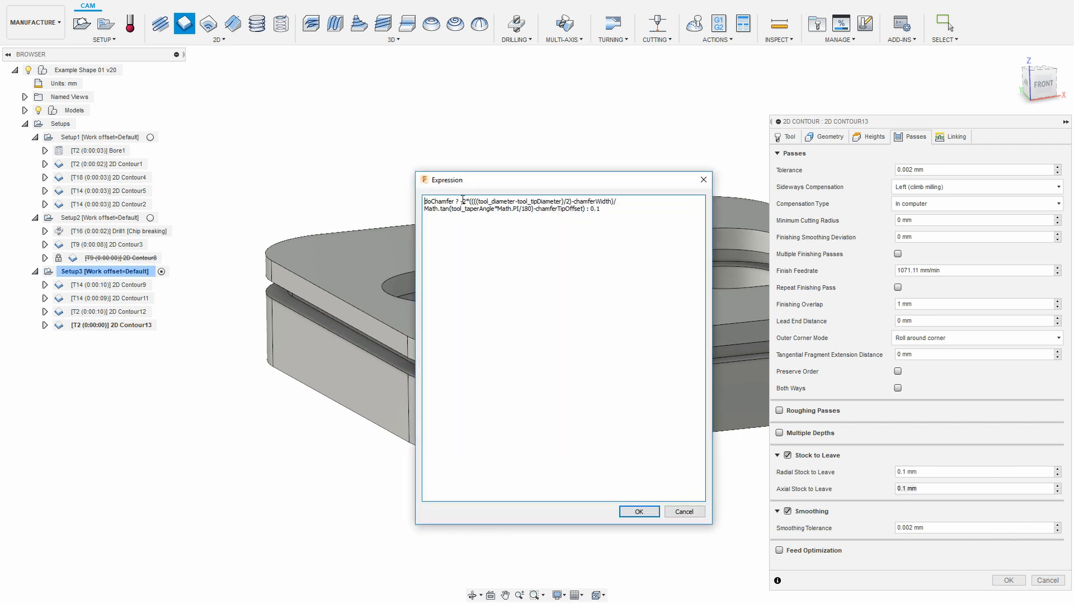
{"action": "left_click_drag", "start_coordinate": [463, 200], "coordinate": [586, 209]}
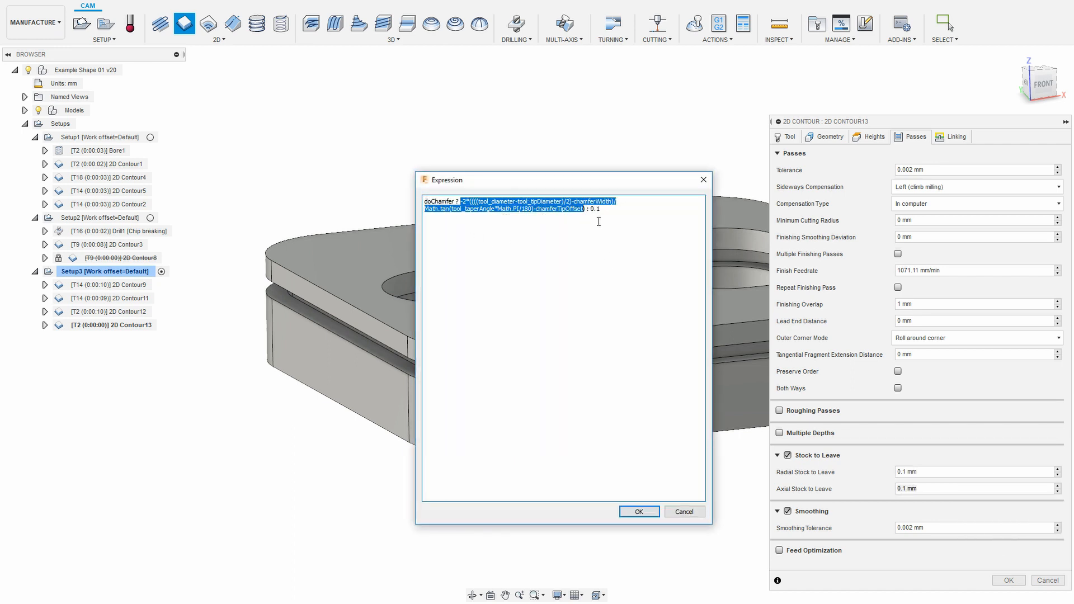
{"action": "left_click", "coordinate": [592, 209]}
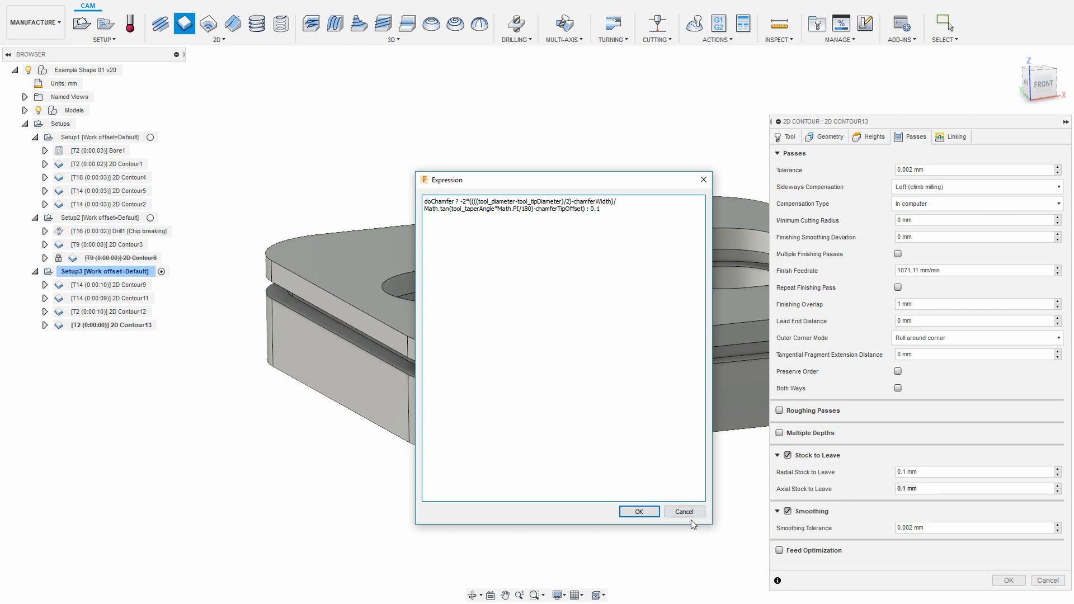
{"action": "left_click", "coordinate": [688, 512]}
- Remove the enclosing parentheses from the Radial Stock to Leave expression and make the expression the default
{"action": "right_click", "coordinate": [925, 472]}
{"action": "left_click", "coordinate": [989, 529]}
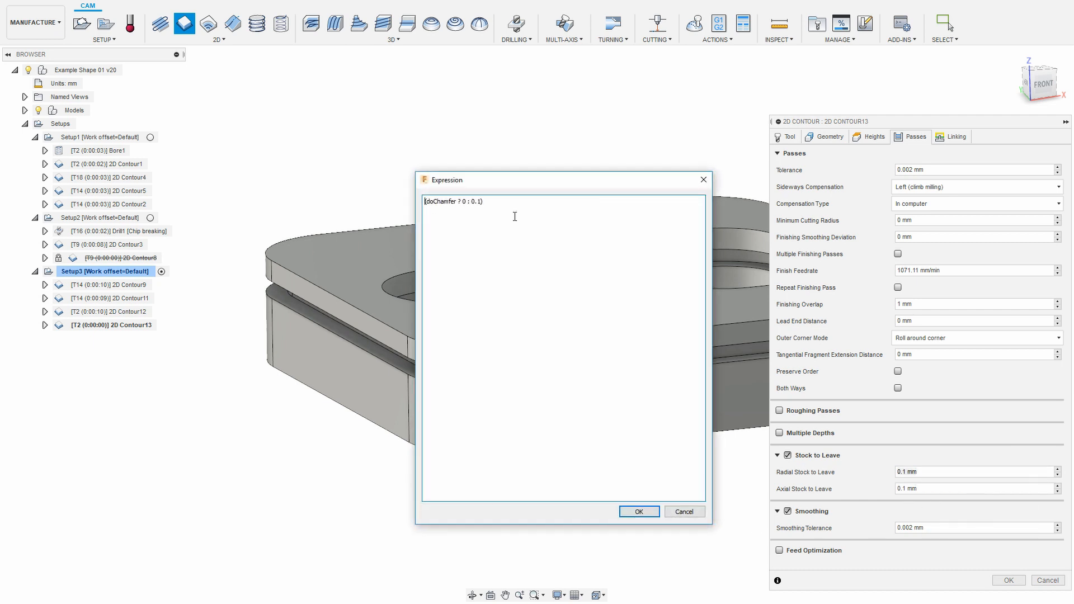
{"action": "key", "text": "Home"}
{"action": "key", "text": "Delete"}
{"action": "left_click", "coordinate": [638, 512]}
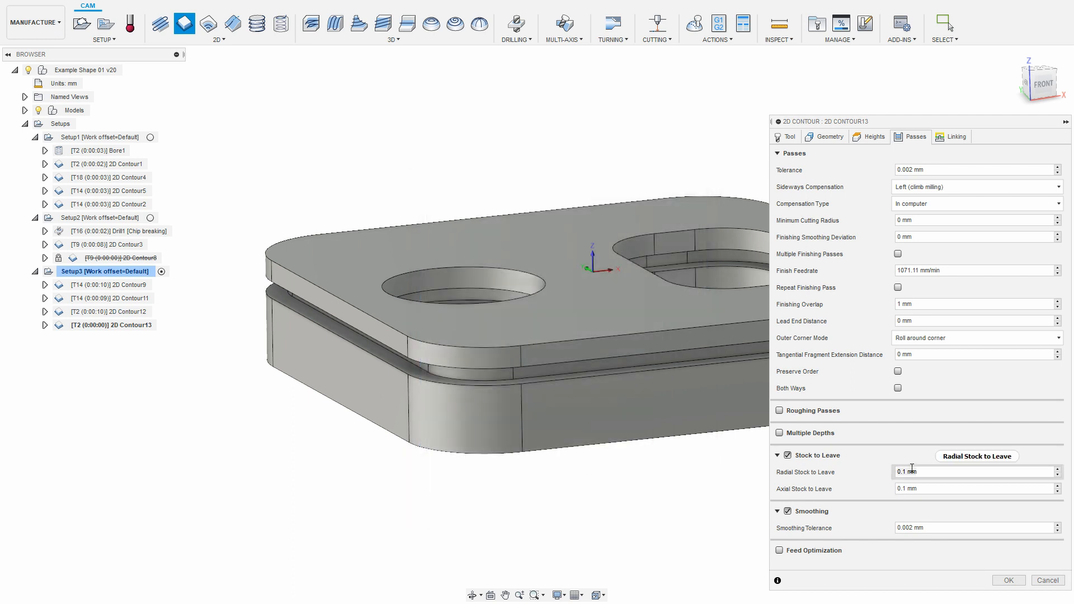
{"action": "right_click", "coordinate": [922, 472]}
{"action": "left_click", "coordinate": [977, 508]}
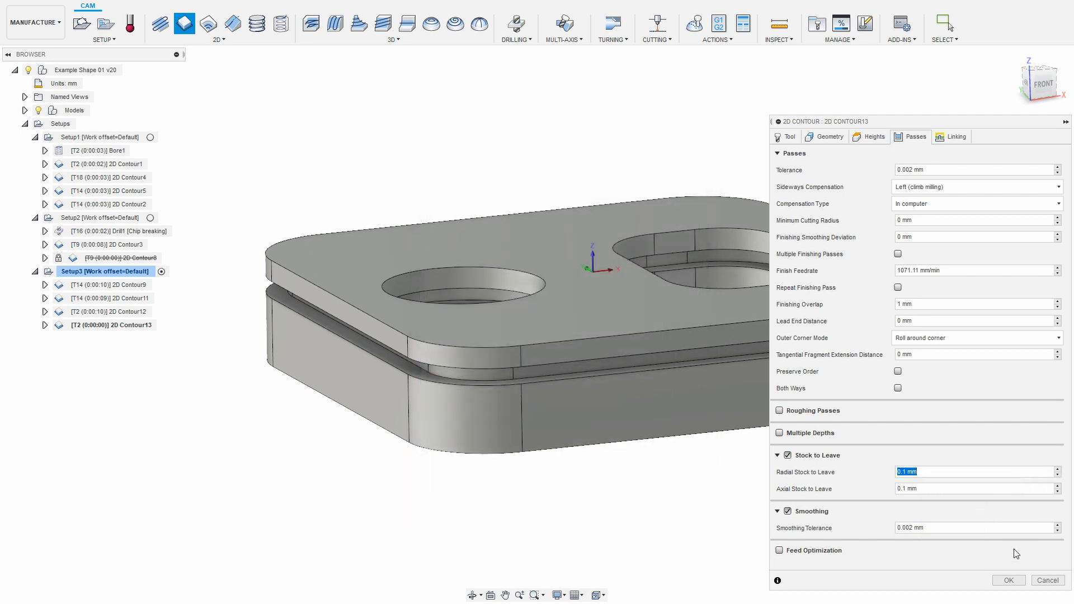
- Select the outer edge of the block's top face as the contour and accept the operation
{"action": "left_click", "coordinate": [1009, 580]}
{"action": "left_click", "coordinate": [567, 344]}
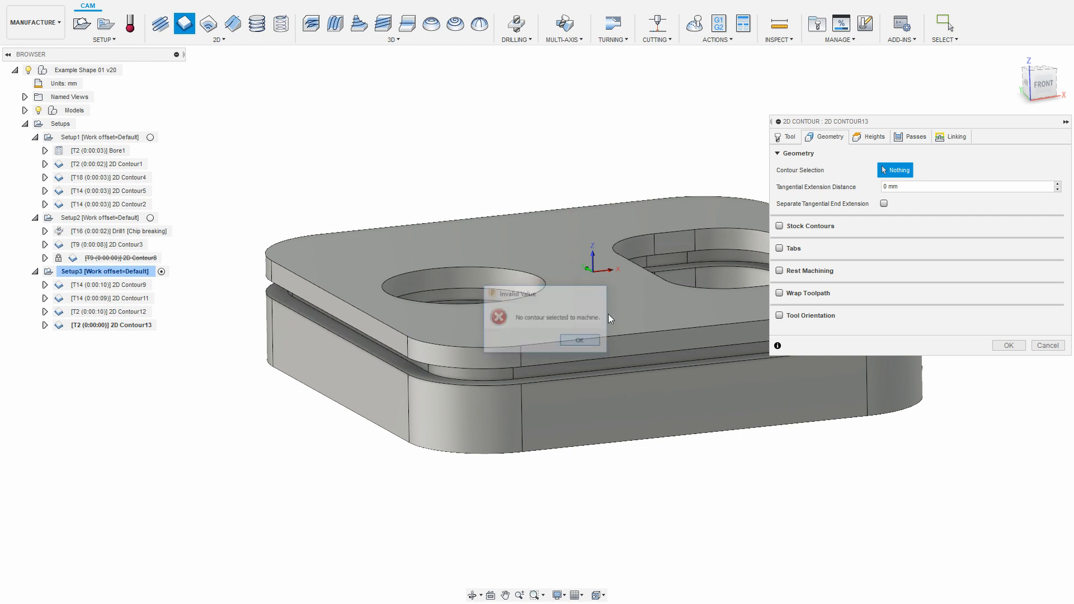
{"action": "left_click", "coordinate": [638, 332]}
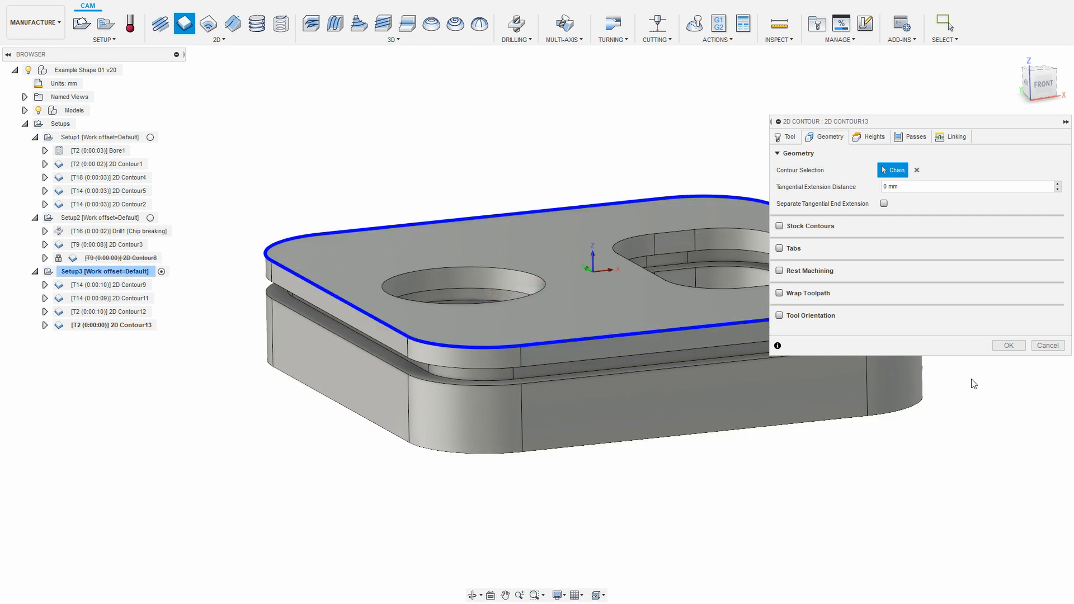
{"action": "left_click", "coordinate": [1009, 346]}
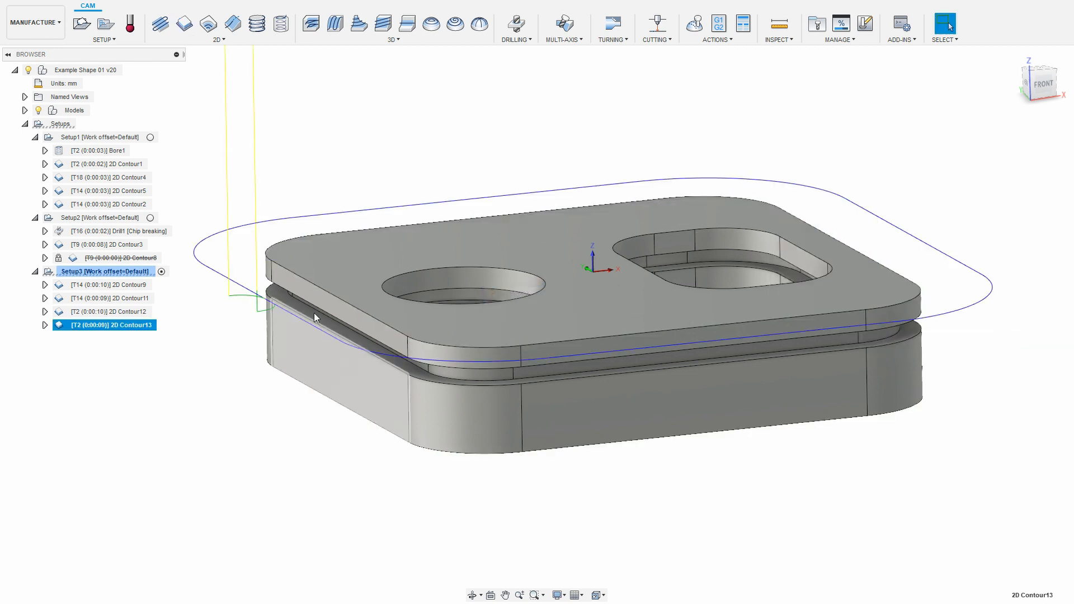
- Compare the toolpaths of 2D Contour12 and 2D Contour13 in Setup3, and clear the selection
{"action": "left_click", "coordinate": [125, 313], "text": "ctrl"}
{"action": "left_click", "coordinate": [148, 326]}
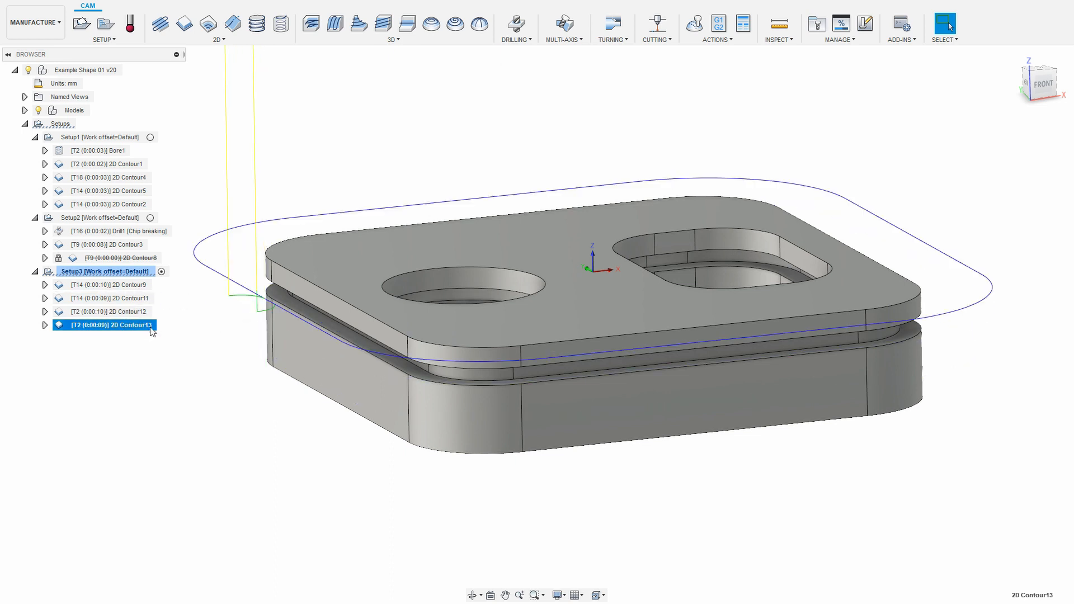
{"action": "left_click", "coordinate": [211, 401]}
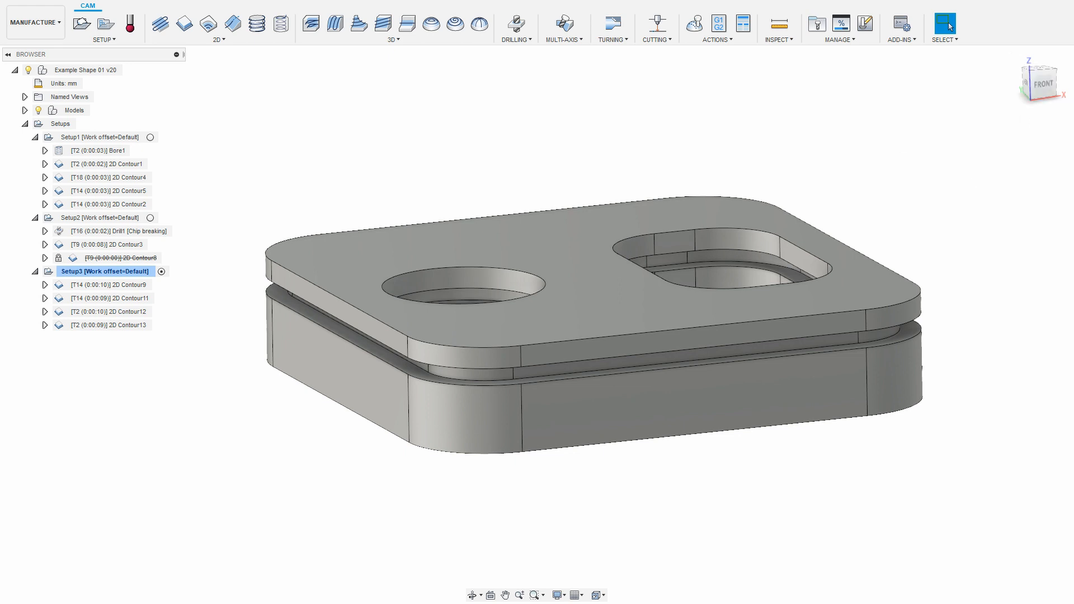
- Switch to the Notepad operator notes and examine the logical operators && (AND) and || (OR)
{"action": "key", "text": "alt+Tab"}
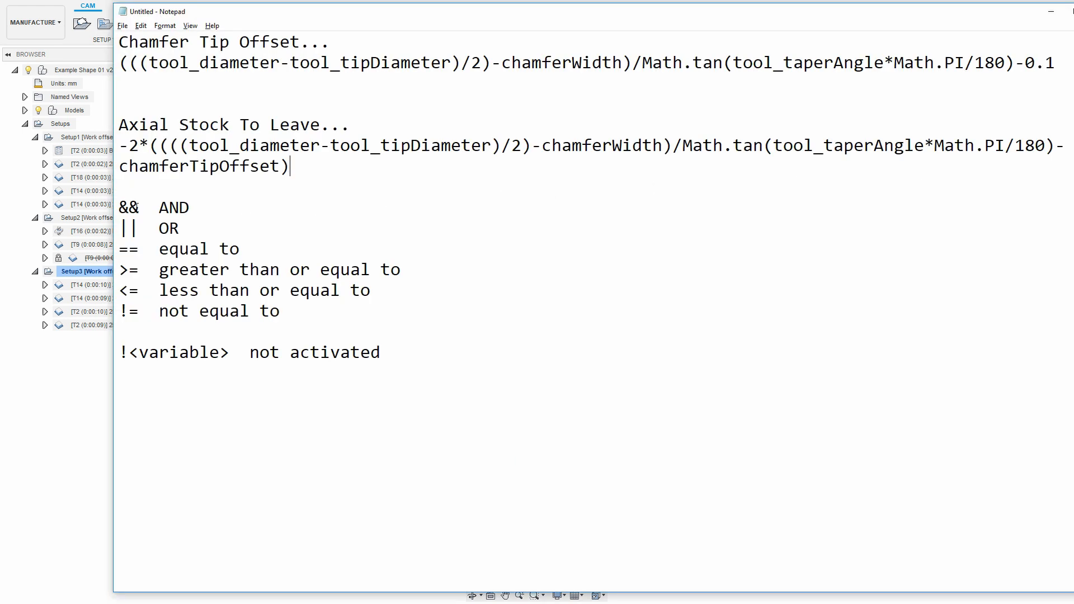
{"action": "left_click_drag", "start_coordinate": [138, 207], "coordinate": [119, 208]}
{"action": "left_click", "coordinate": [139, 229]}
{"action": "double_click", "coordinate": [133, 227]}
{"action": "double_click", "coordinate": [129, 250]}
{"action": "left_click_drag", "start_coordinate": [119, 208], "coordinate": [206, 229]}
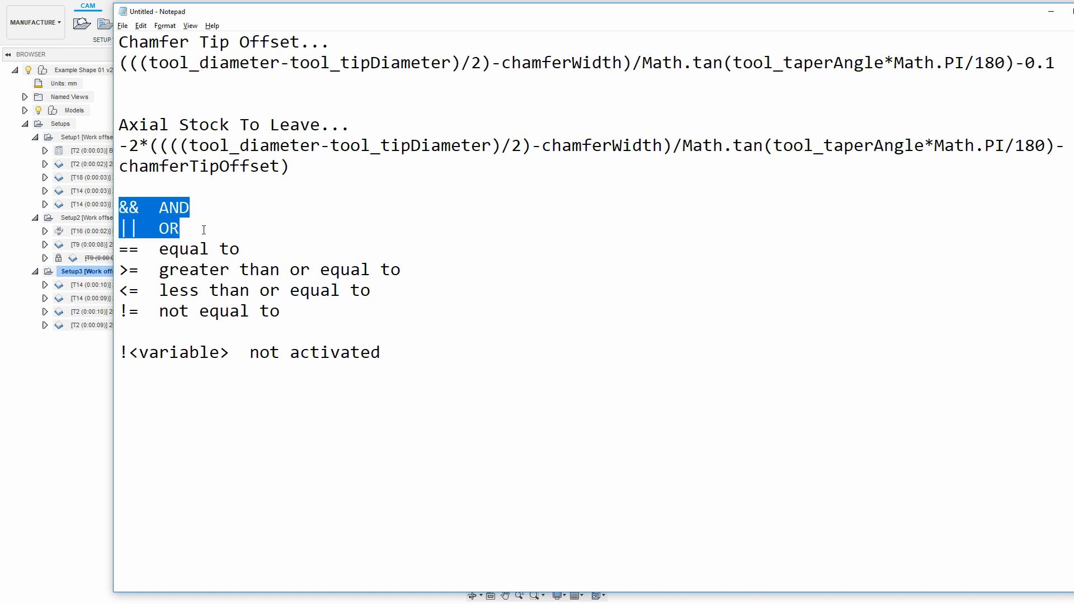
{"action": "left_click", "coordinate": [206, 230]}
{"action": "key", "text": "shift+Up"}
{"action": "key", "text": "shift+Home"}
{"action": "left_click", "coordinate": [207, 226]}
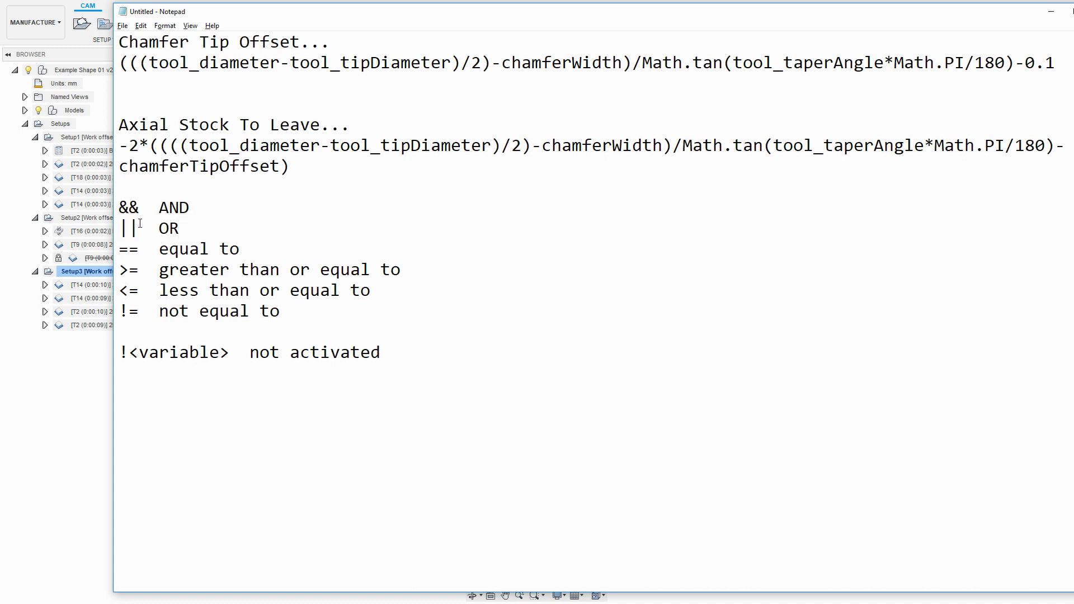
- Review the ==, >=, <= and != comparison operators in the notes, and return to Fusion 360
{"action": "left_click_drag", "start_coordinate": [141, 229], "coordinate": [119, 208]}
{"action": "left_click_drag", "start_coordinate": [140, 249], "coordinate": [120, 251]}
{"action": "left_click_drag", "start_coordinate": [141, 267], "coordinate": [119, 311]}
{"action": "left_click", "coordinate": [128, 311]}
{"action": "left_click_drag", "start_coordinate": [159, 312], "coordinate": [285, 305]}
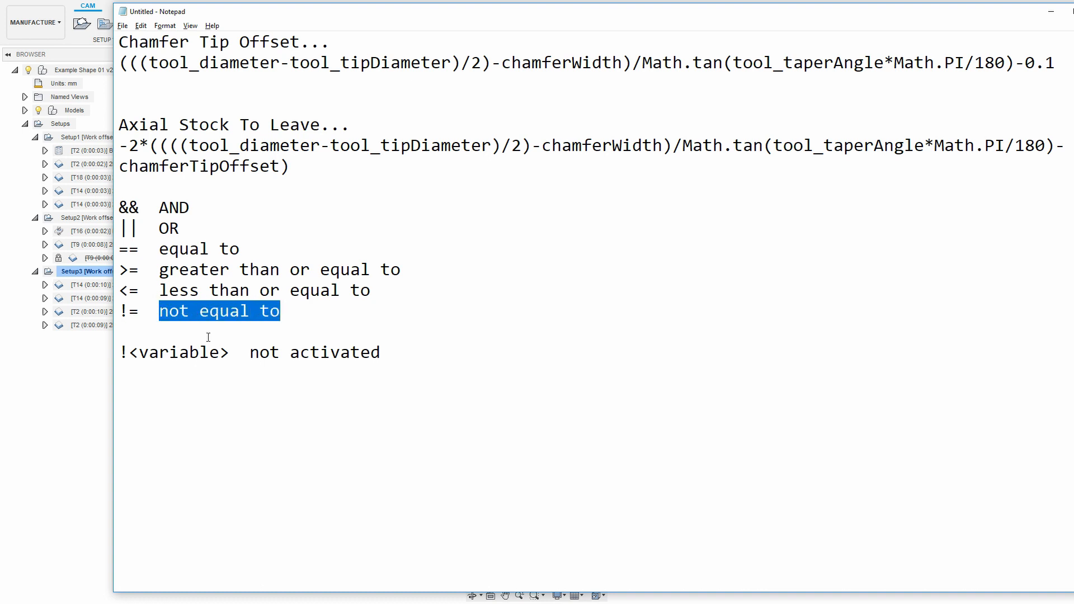
{"action": "left_click_drag", "start_coordinate": [140, 312], "coordinate": [122, 318]}
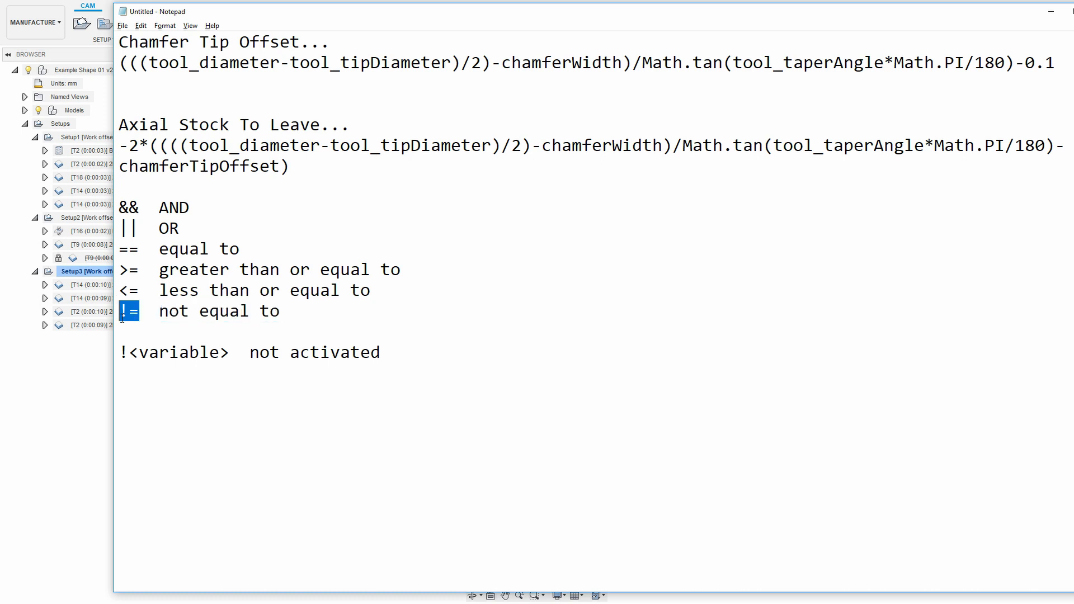
{"action": "left_click", "coordinate": [79, 398]}
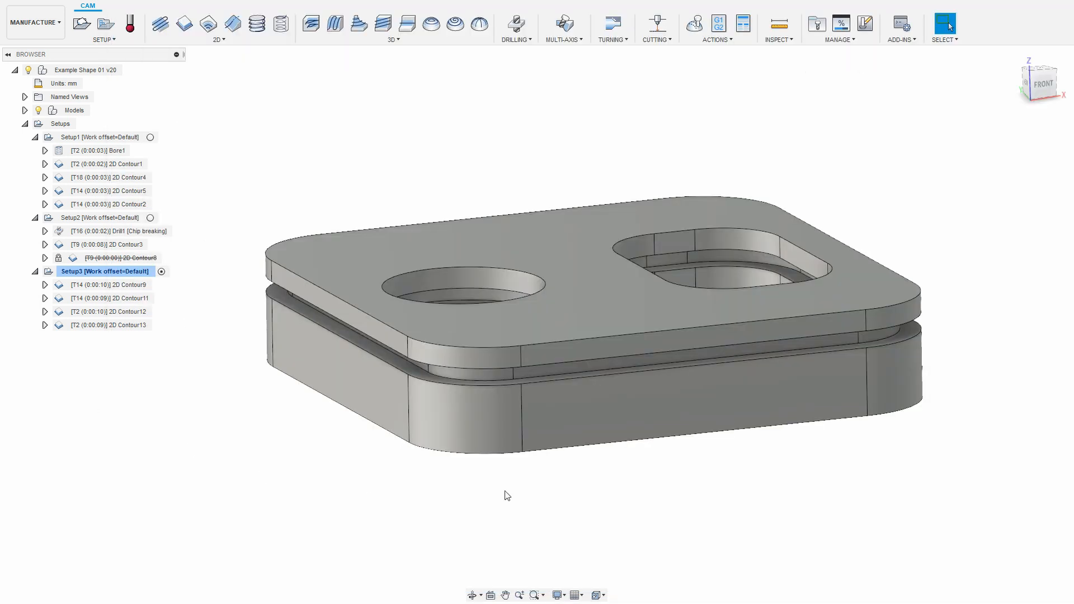
- Open the 2D Contour9 operation in Setup3 for editing
{"action": "left_click", "coordinate": [129, 287]}
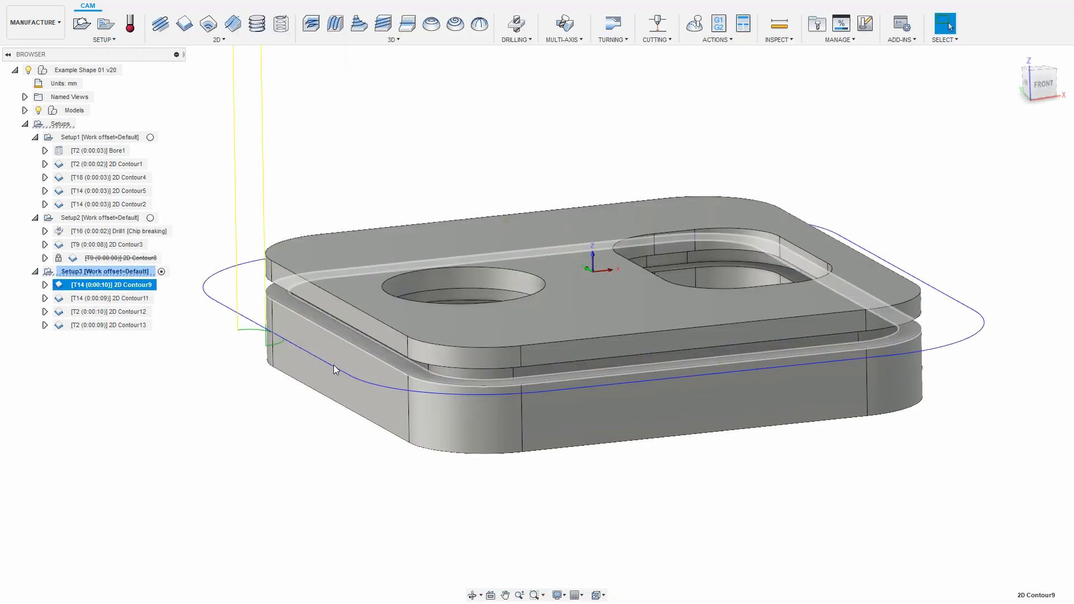
{"action": "right_click", "coordinate": [138, 291]}
{"action": "left_click", "coordinate": [159, 301]}
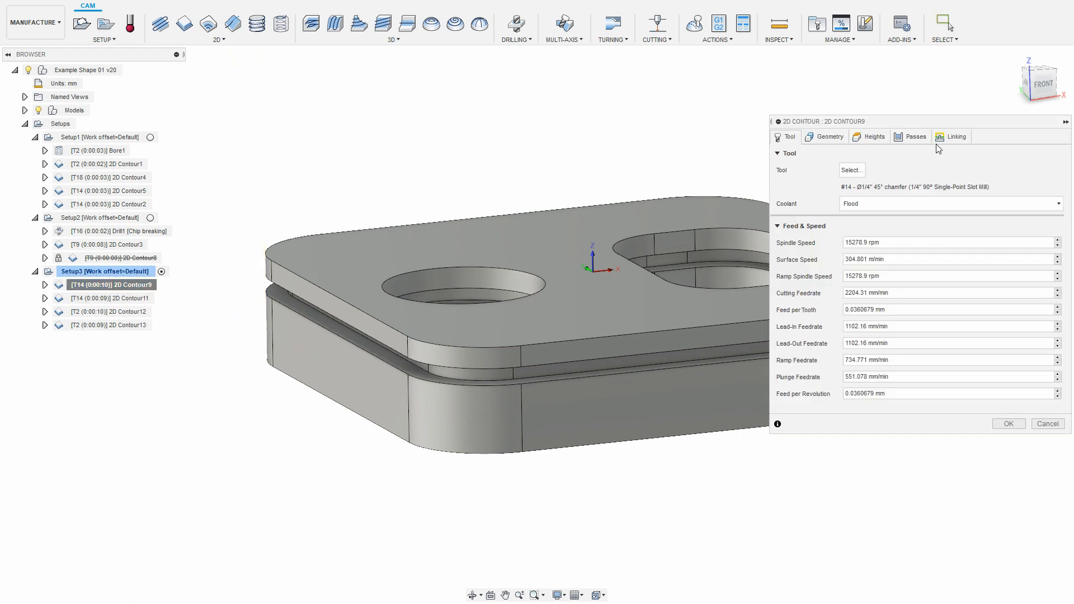
- Change the Finish Feedrate expression to tool_diameter != (0.25in) ? 500 : 1000 and accept it
{"action": "left_click", "coordinate": [912, 137]}
{"action": "right_click", "coordinate": [937, 271]}
{"action": "left_click", "coordinate": [1005, 330]}
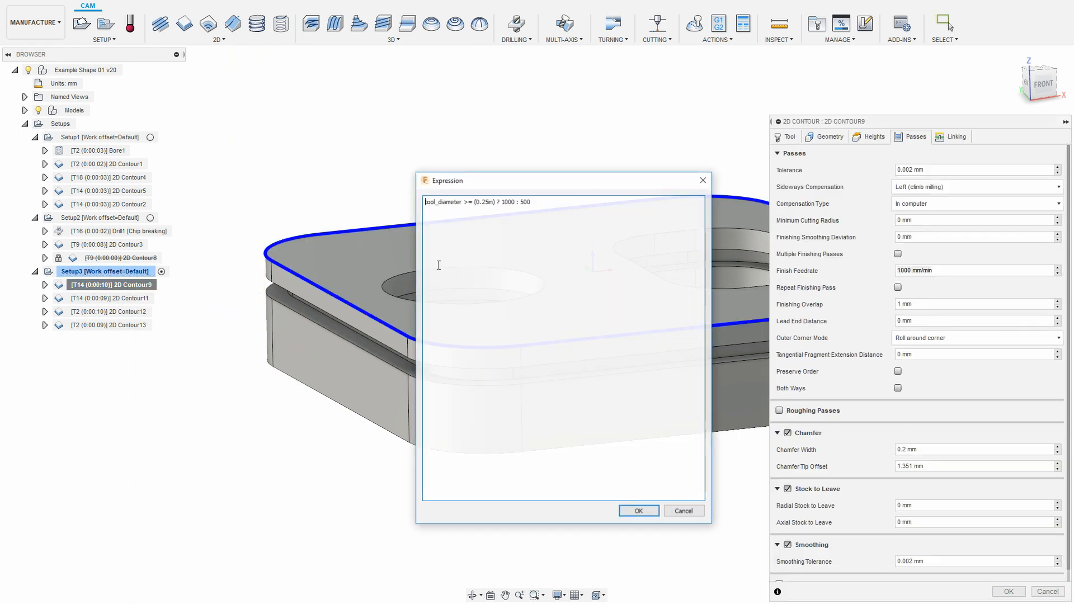
{"action": "left_click_drag", "start_coordinate": [474, 201], "coordinate": [464, 200]}
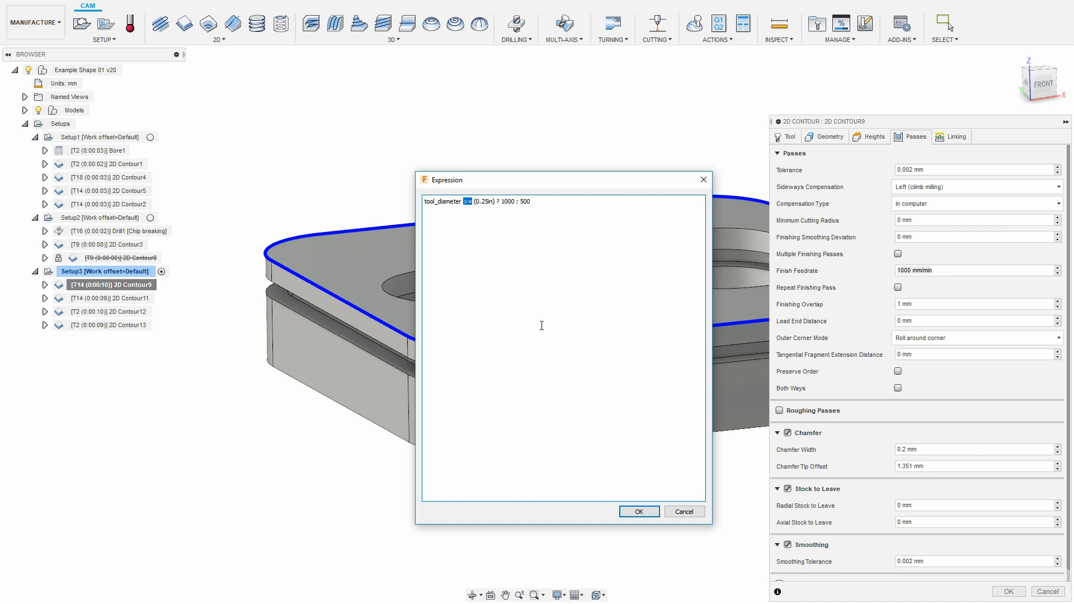
{"action": "type", "text": "!="}
{"action": "left_click_drag", "start_coordinate": [500, 205], "coordinate": [516, 205]}
{"action": "key", "text": "BackSpace"}
{"action": "key", "text": "Delete"}
{"action": "key", "text": "Delete"}
{"action": "type", "text": "1000"}
{"action": "double_click", "coordinate": [504, 201]}
{"action": "left_click_drag", "start_coordinate": [514, 202], "coordinate": [529, 202]}
{"action": "left_click", "coordinate": [538, 207]}
{"action": "left_click", "coordinate": [638, 511]}
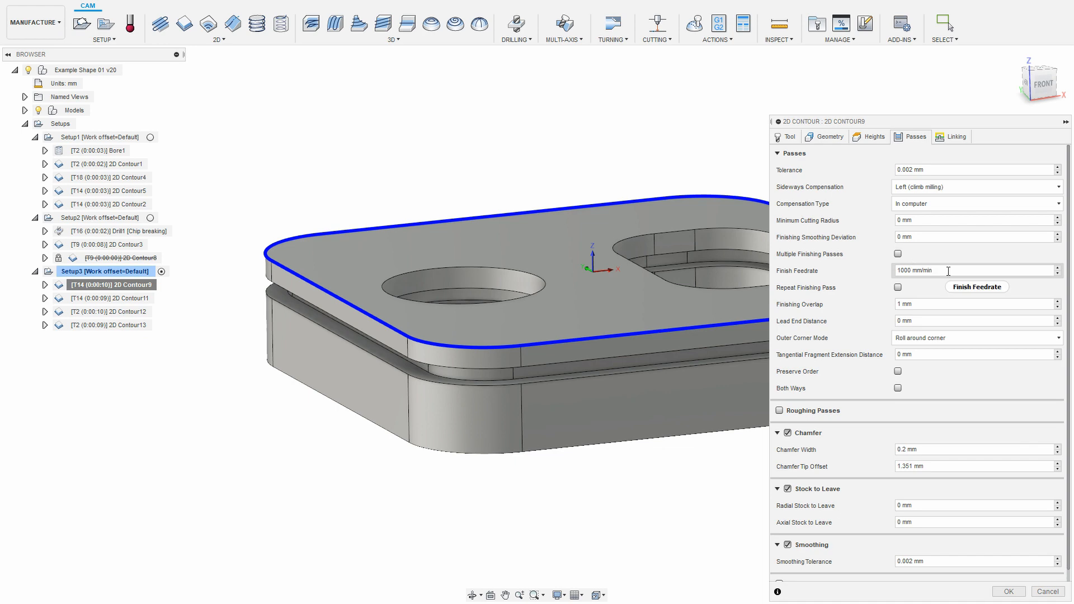
- Switch the contour's tool to the #9 1/8" flat end mill and check the resulting Finish Feedrate
{"action": "left_click", "coordinate": [786, 137]}
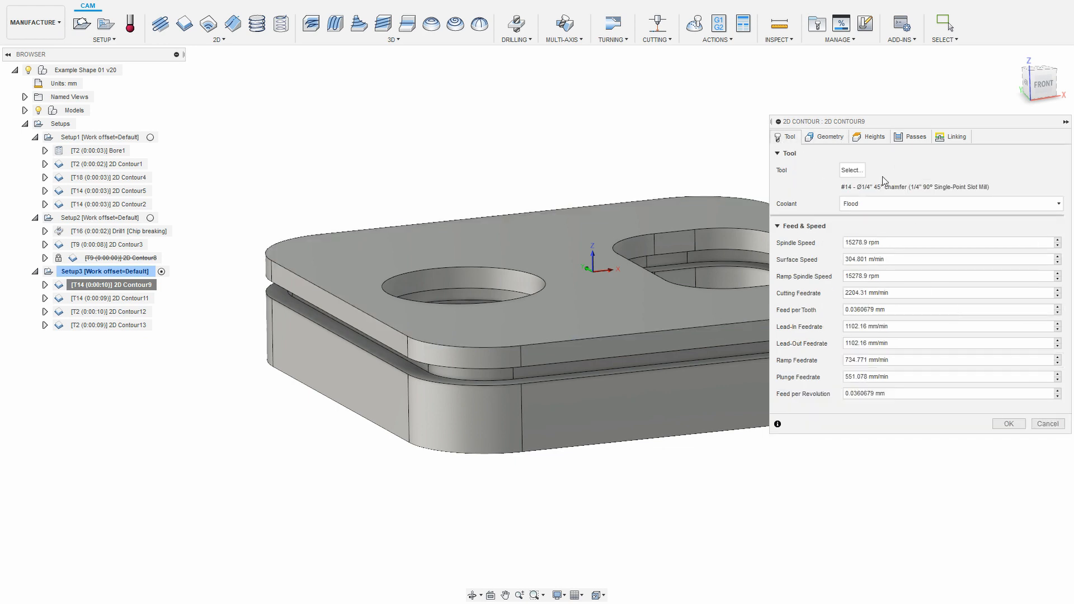
{"action": "left_click", "coordinate": [851, 170]}
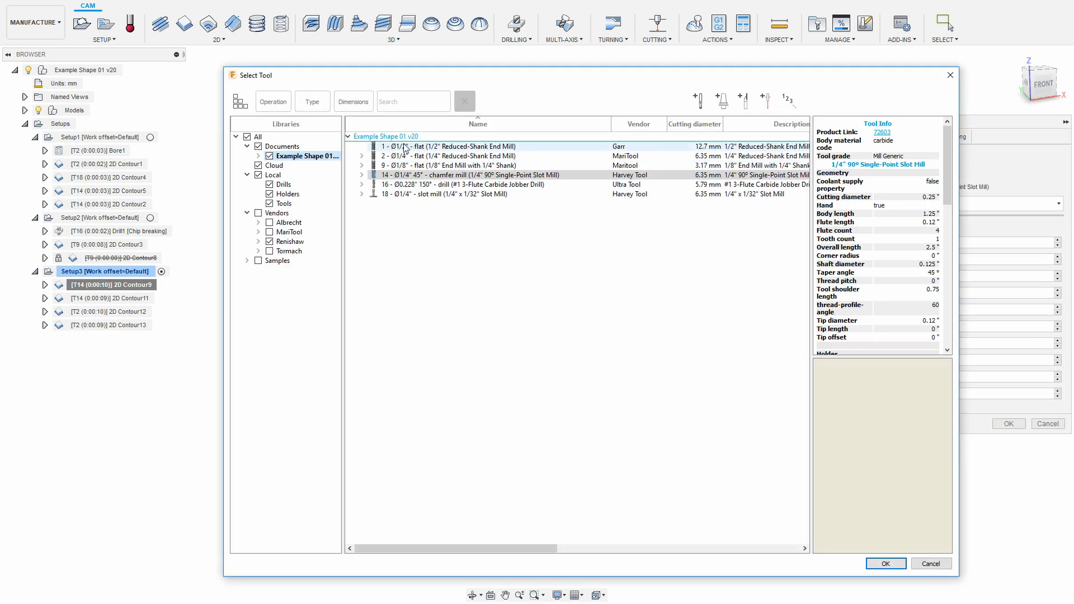
{"action": "left_click", "coordinate": [407, 165]}
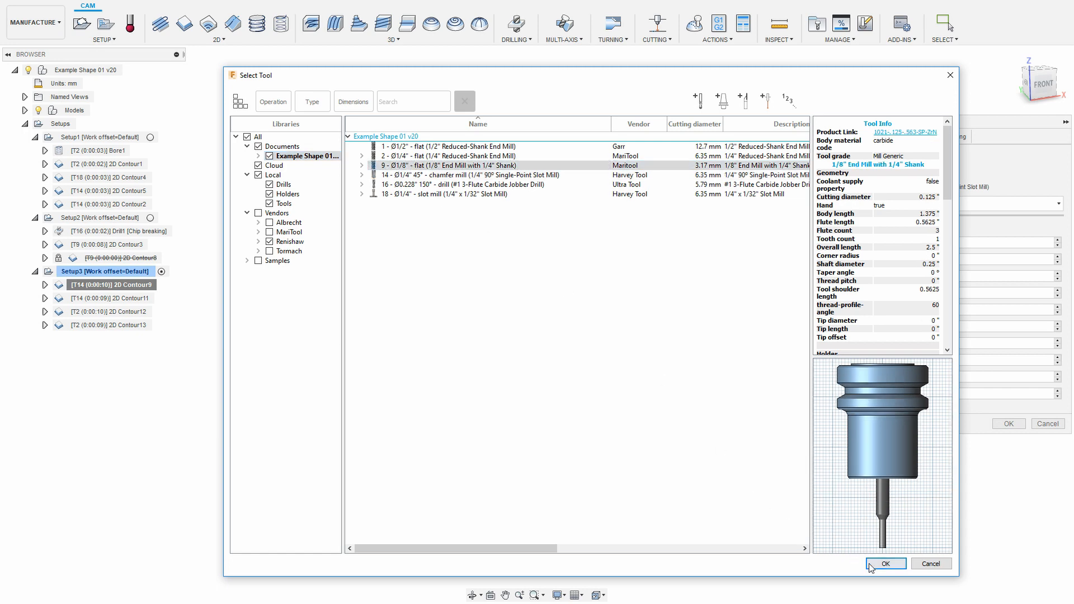
{"action": "left_click", "coordinate": [886, 563]}
{"action": "left_click", "coordinate": [920, 139]}
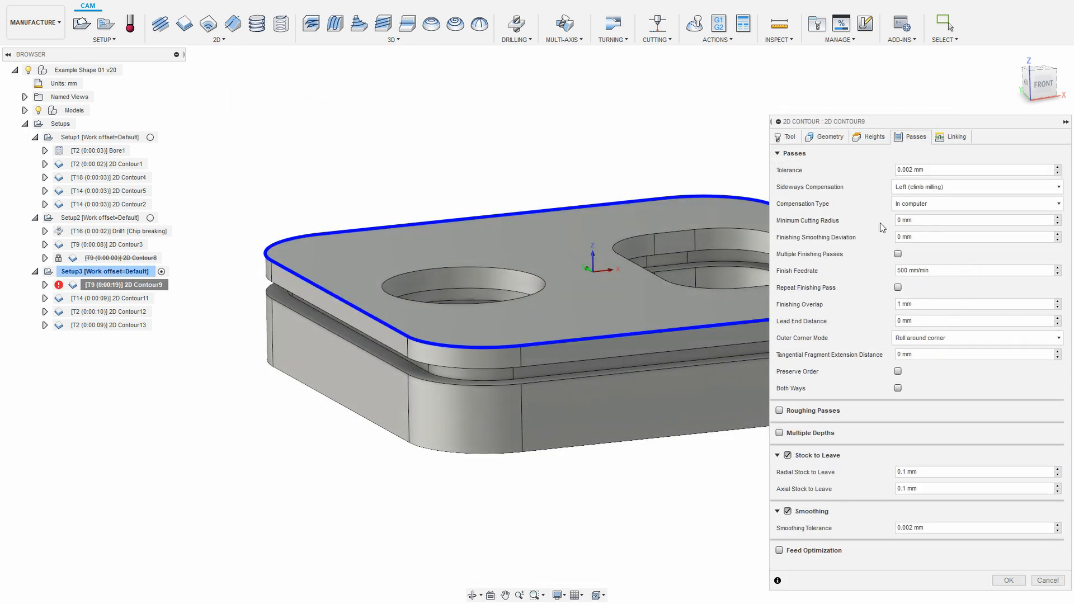
- Reopen the Finish Feedrate expression and go over its condition, its true value and its false value
{"action": "left_click", "coordinate": [951, 270]}
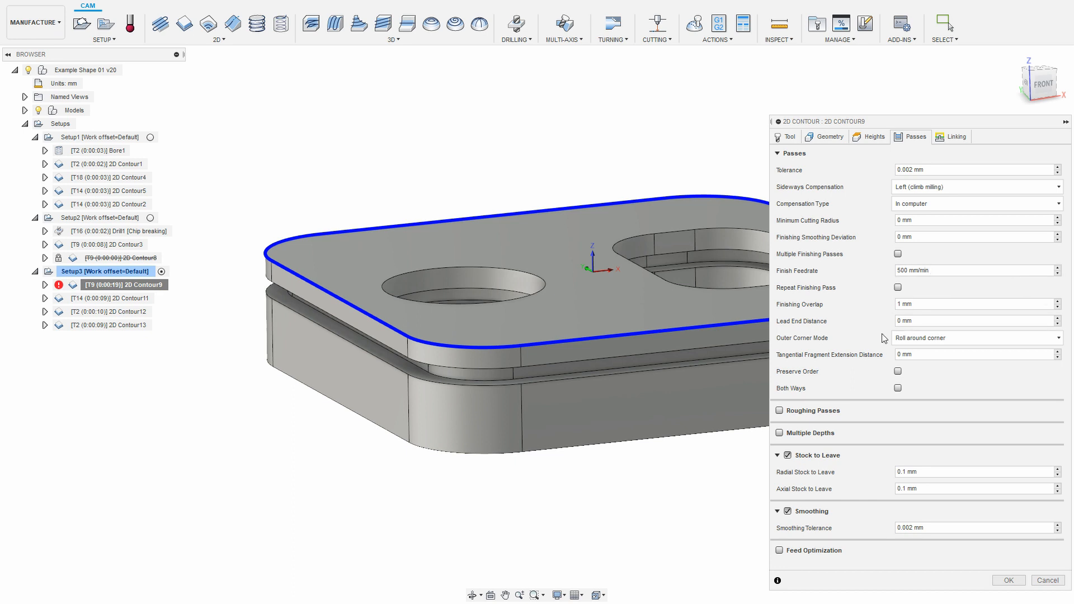
{"action": "right_click", "coordinate": [951, 270]}
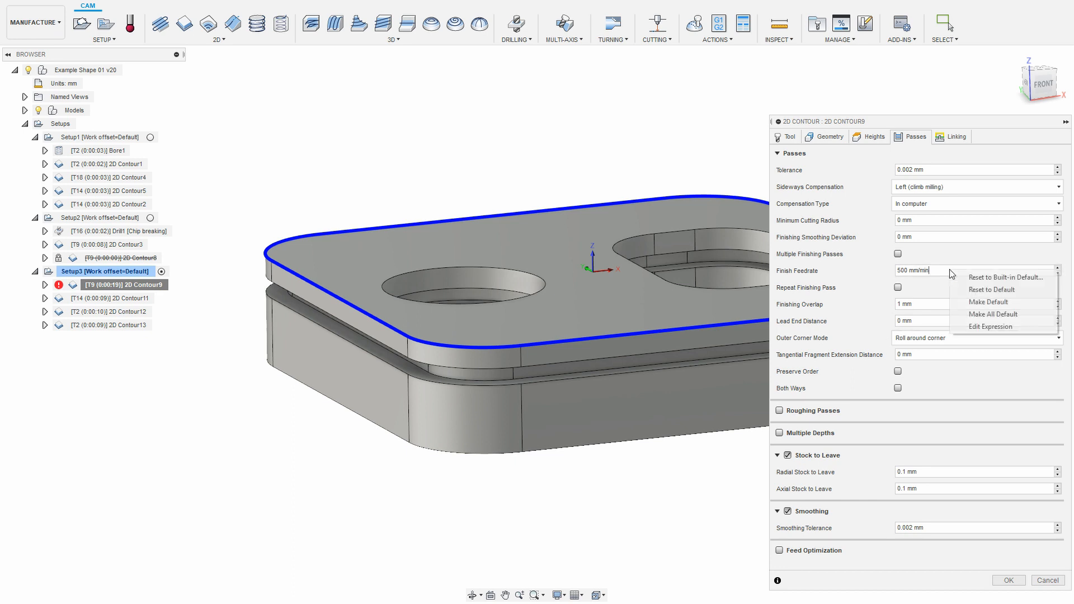
{"action": "left_click", "coordinate": [1002, 330]}
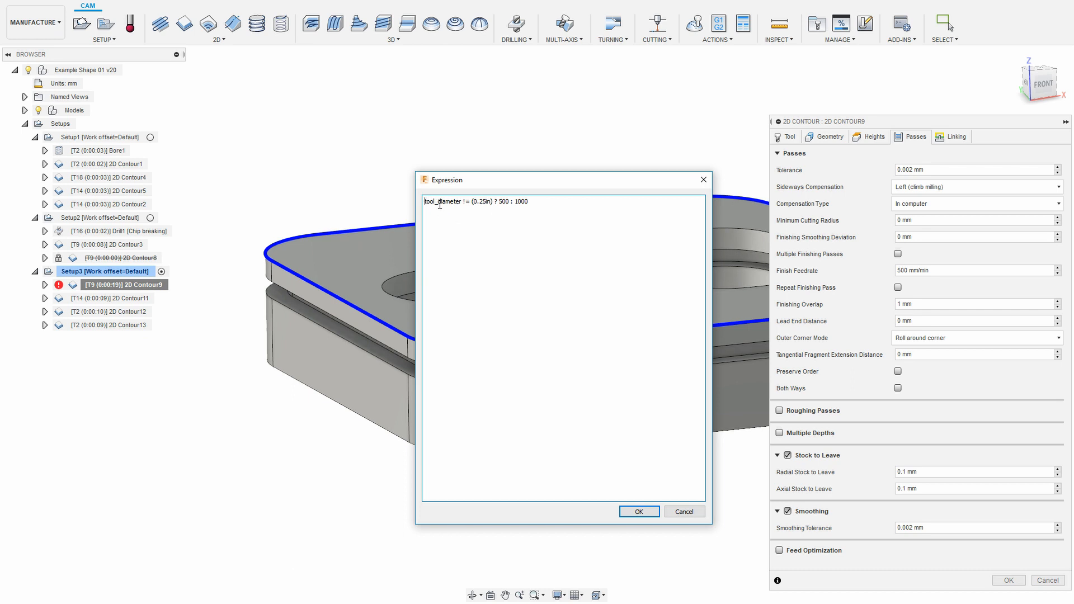
{"action": "left_click_drag", "start_coordinate": [424, 202], "coordinate": [493, 198]}
{"action": "left_click_drag", "start_coordinate": [499, 202], "coordinate": [509, 203]}
{"action": "left_click_drag", "start_coordinate": [515, 203], "coordinate": [546, 204]}
{"action": "left_click", "coordinate": [515, 201]}
{"action": "left_click_drag", "start_coordinate": [425, 202], "coordinate": [469, 220]}
{"action": "left_click", "coordinate": [550, 205]}
- Rewrite the expression as tool_diameter == (0.25in) ? 1000 : 500, glancing at the Notepad conditional examples
{"action": "left_click_drag", "start_coordinate": [501, 201], "coordinate": [510, 201]}
{"action": "type", "text": "1000"}
{"action": "double_click", "coordinate": [520, 202]}
{"action": "type", "text": "500"}
{"action": "key", "text": "BackSpace"}
{"action": "type", "text": "="}
{"action": "key", "text": "alt+Tab"}
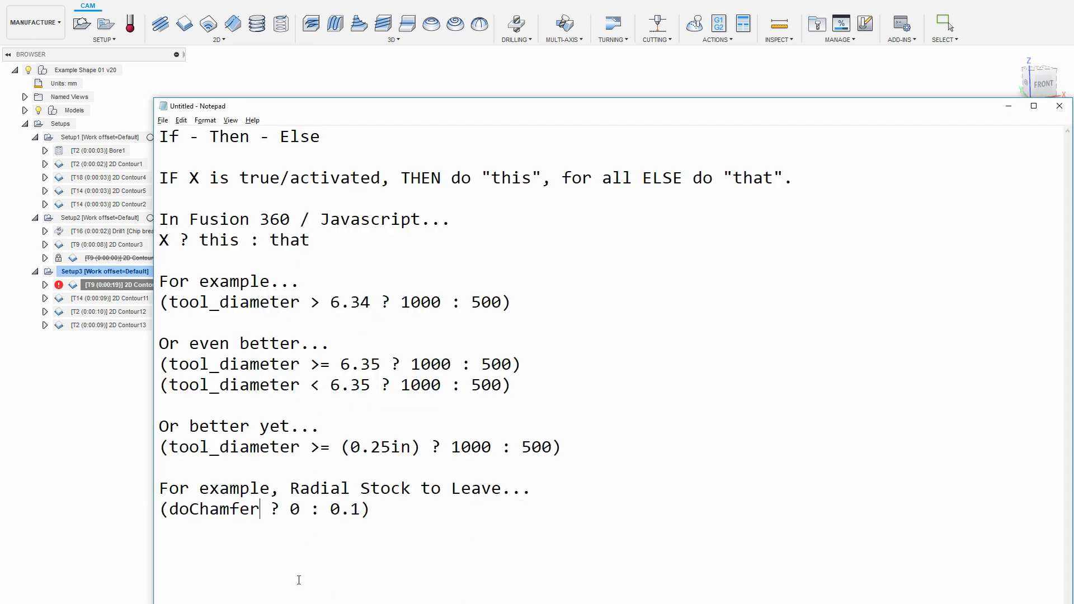
{"action": "left_click", "coordinate": [118, 512]}
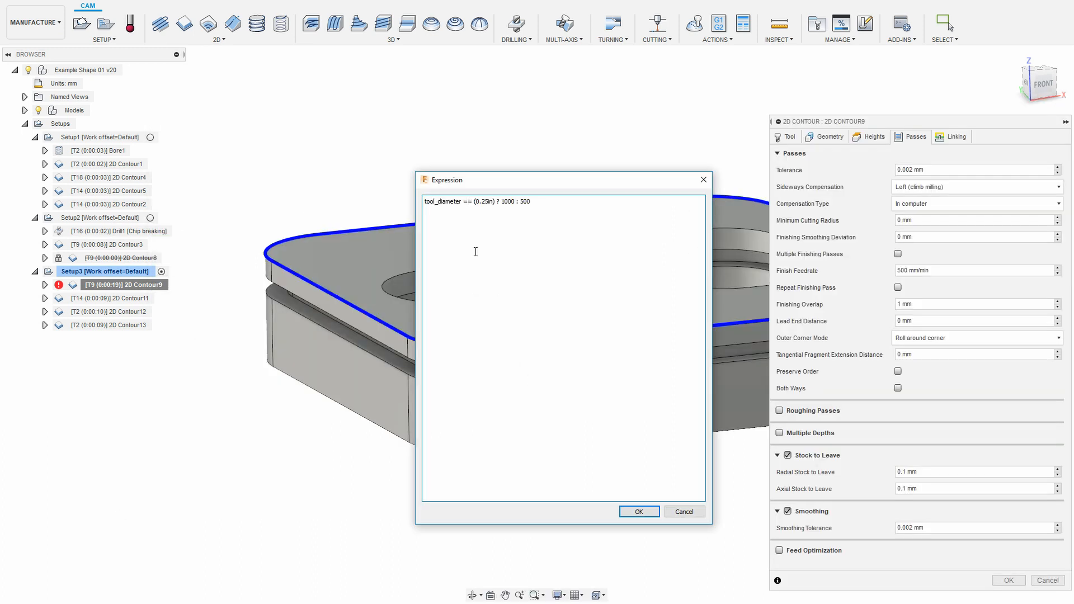
- Replace the false value 500 with a nested condition, tool_diameter == (0.125in) ? 500 : 350, and accept the Finish Feedrate expression
{"action": "left_click_drag", "start_coordinate": [502, 201], "coordinate": [515, 202]}
{"action": "double_click", "coordinate": [525, 202]}
{"action": "type", "text": "tool"}
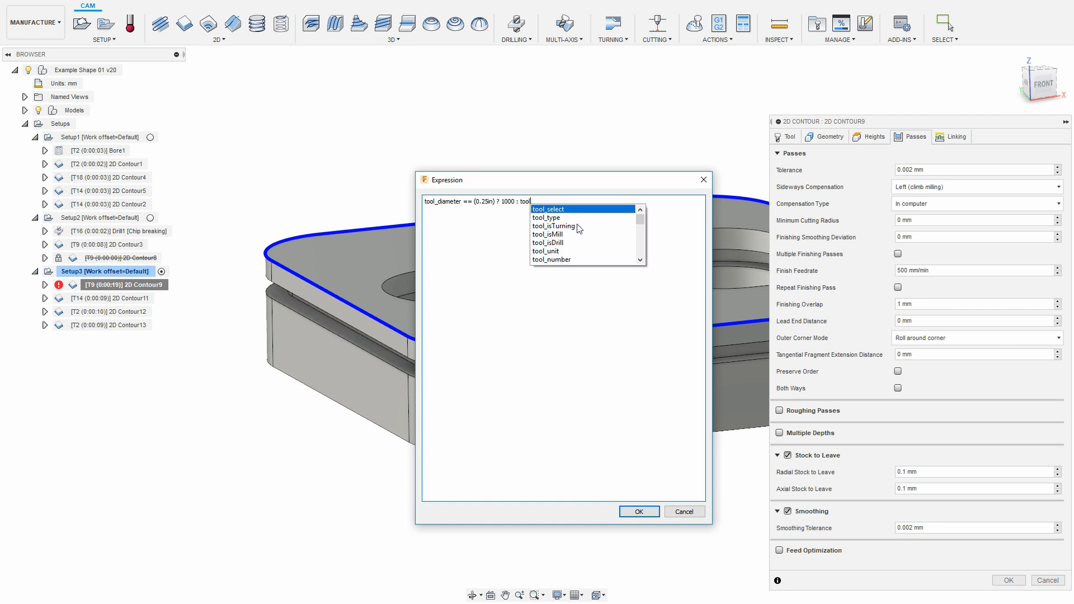
{"action": "type", "text": "_diameter "}
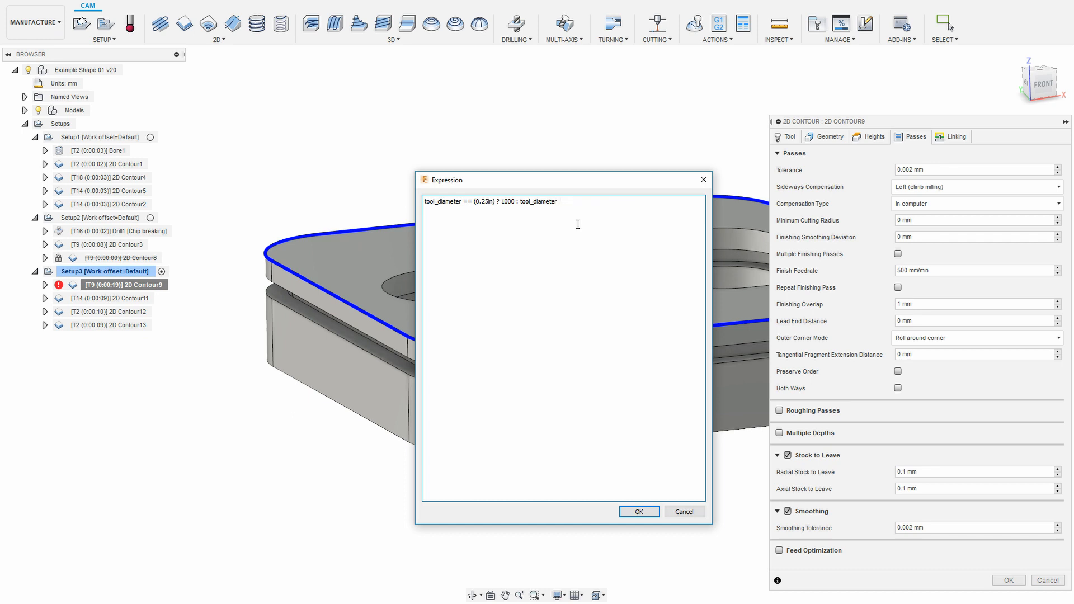
{"action": "type", "text": "=-="}
{"action": "type", "text": "=="}
{"action": "type", "text": " (0.125"}
{"action": "type", "text": "in"}
{"action": "key", "text": "BackSpace"}
{"action": "type", "text": "500 : 3"}
{"action": "type", "text": "50"}
{"action": "left_click", "coordinate": [639, 512]}
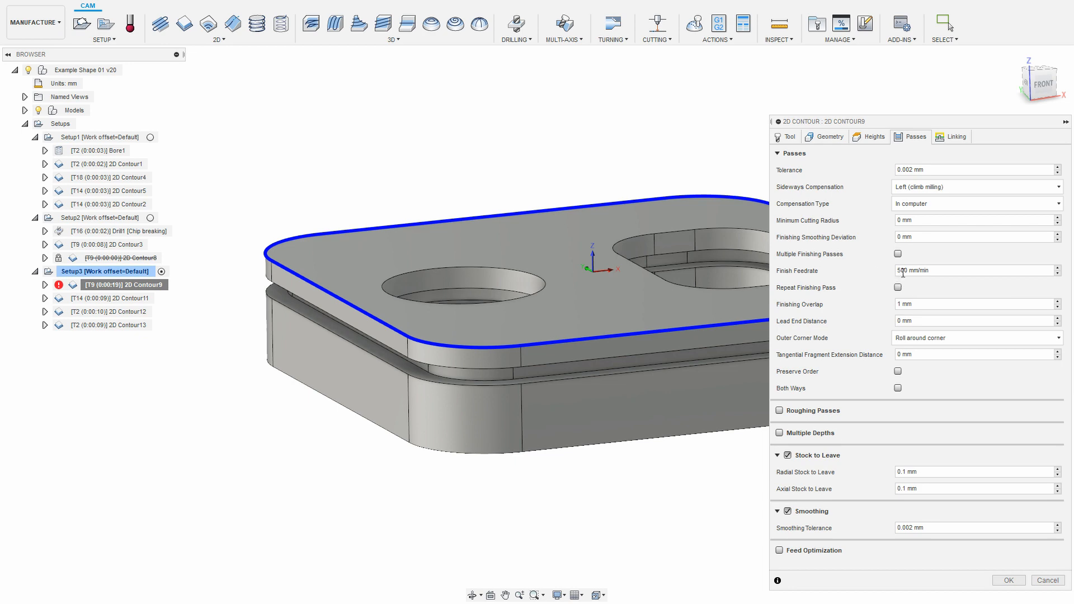
- Switch the contour's tool to the #1 1/2" flat end mill and check the Finish Feedrate from the nested expression
{"action": "left_click", "coordinate": [786, 137]}
{"action": "left_click", "coordinate": [852, 170]}
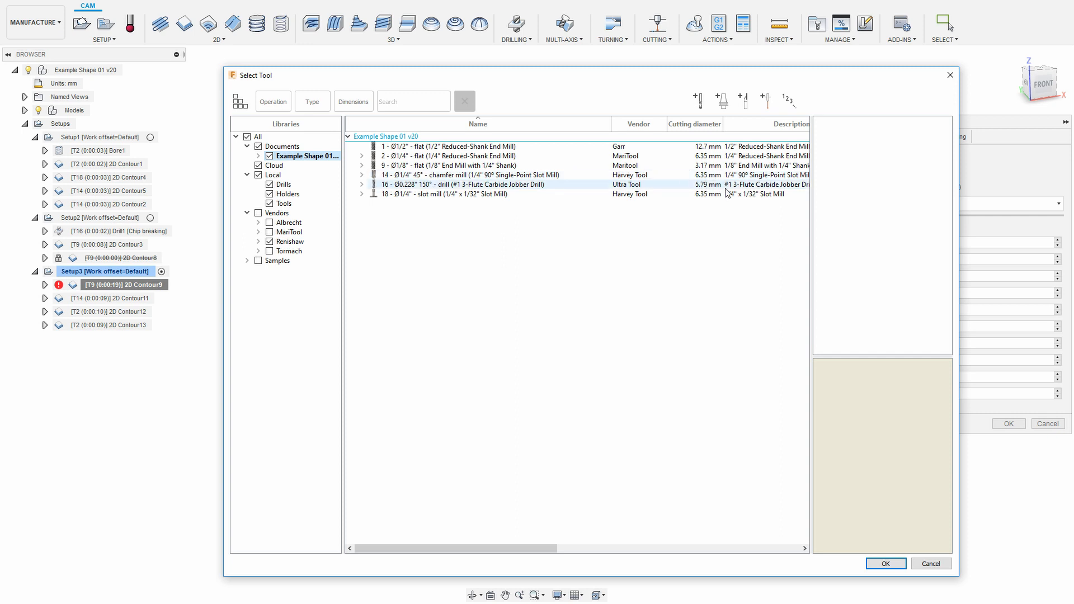
{"action": "left_click", "coordinate": [470, 188]}
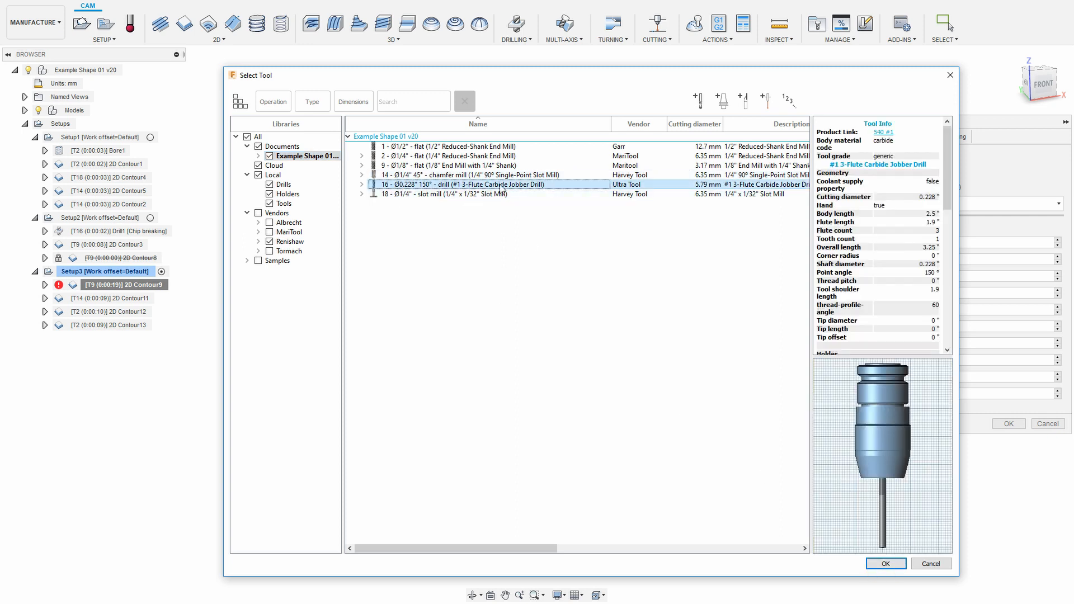
{"action": "left_click", "coordinate": [584, 146]}
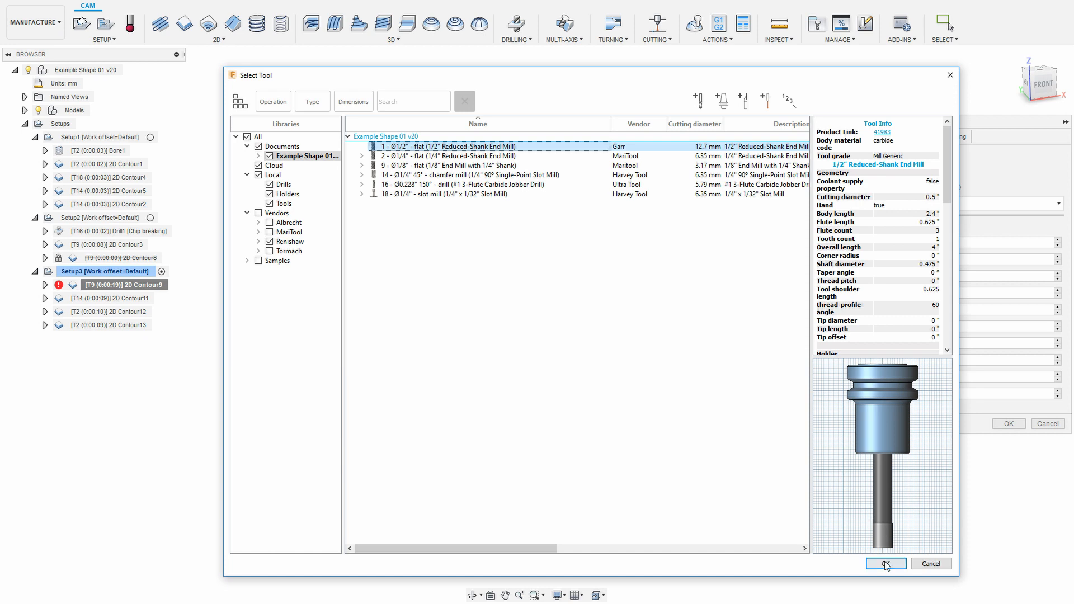
{"action": "left_click", "coordinate": [886, 564]}
{"action": "left_click", "coordinate": [912, 137]}
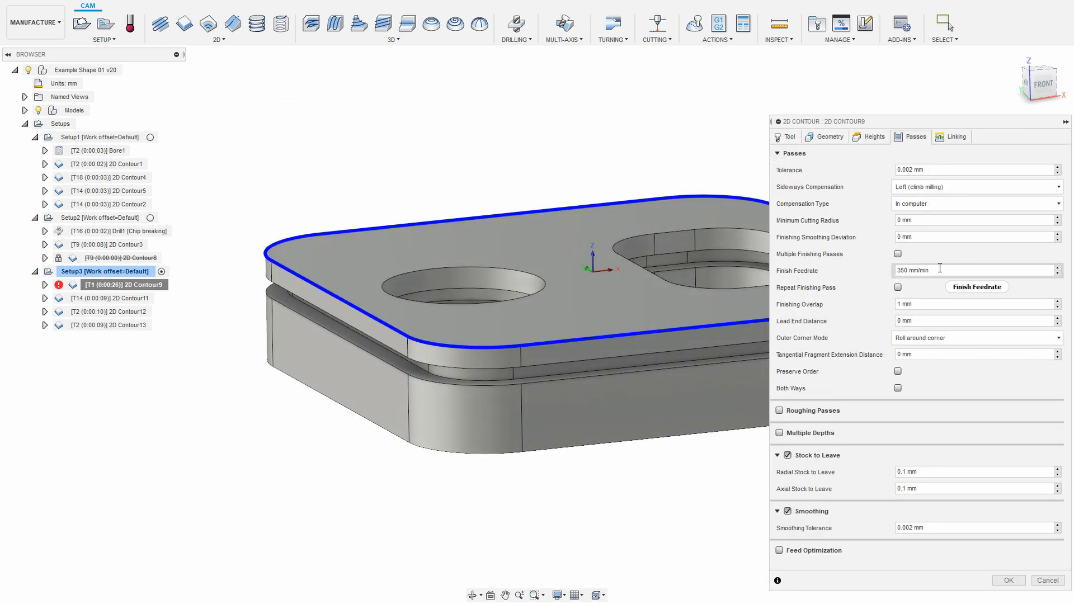
- Switch the contour's tool to the #2 1/4" flat end mill and check the Finish Feedrate again
{"action": "left_click", "coordinate": [832, 138]}
{"action": "left_click", "coordinate": [786, 136]}
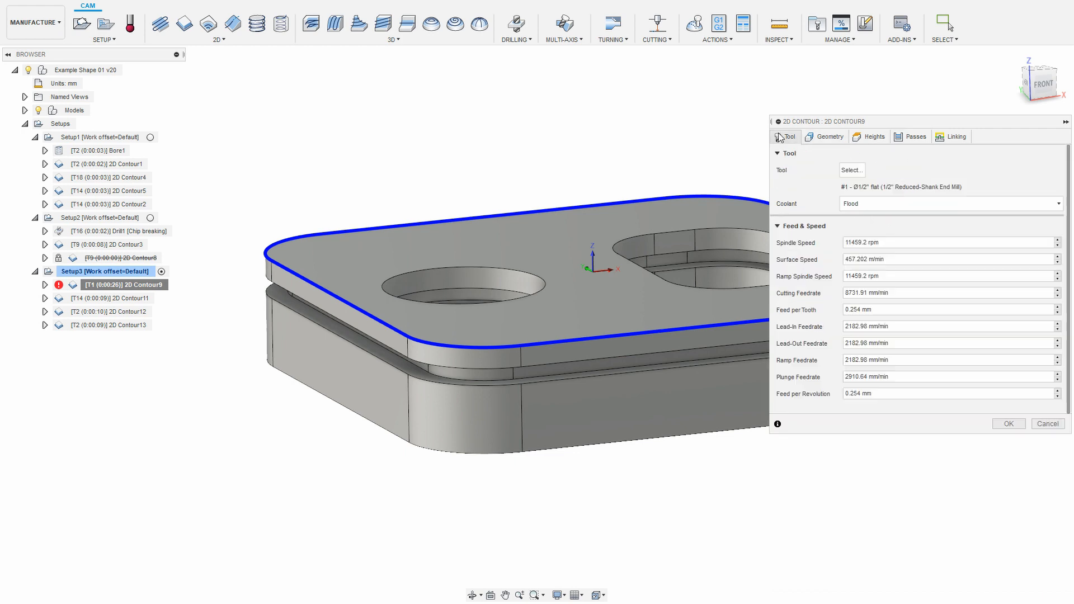
{"action": "left_click", "coordinate": [850, 170]}
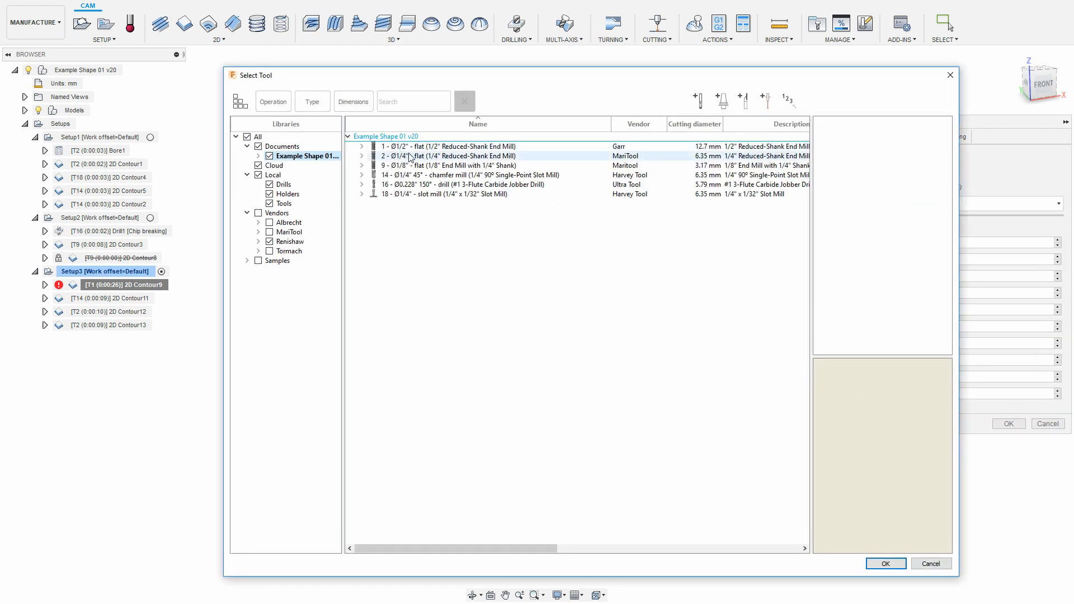
{"action": "left_click", "coordinate": [386, 155]}
{"action": "left_click", "coordinate": [885, 564]}
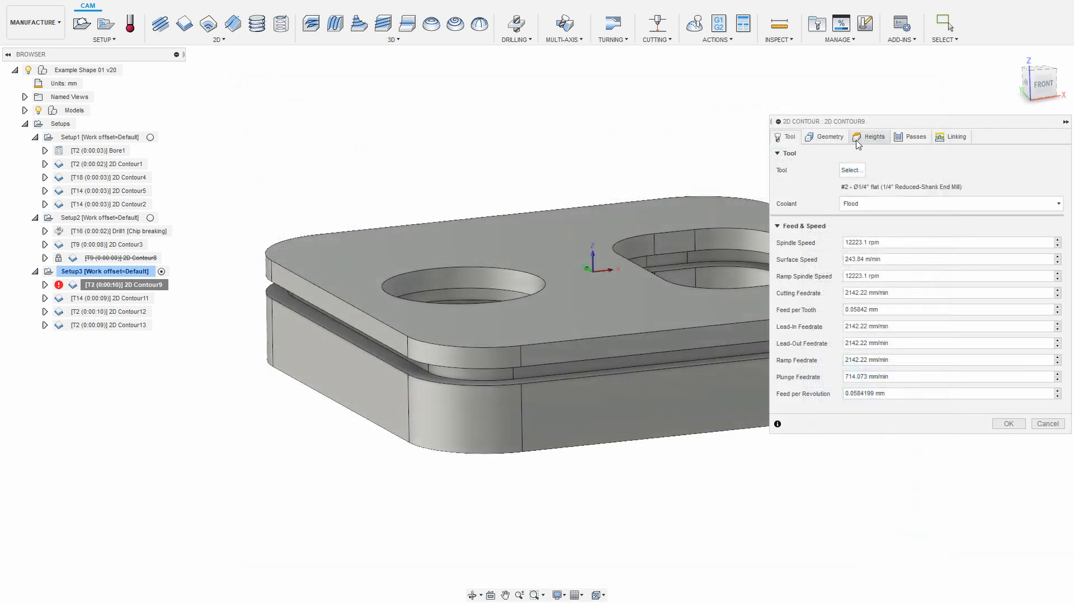
{"action": "left_click", "coordinate": [913, 137]}
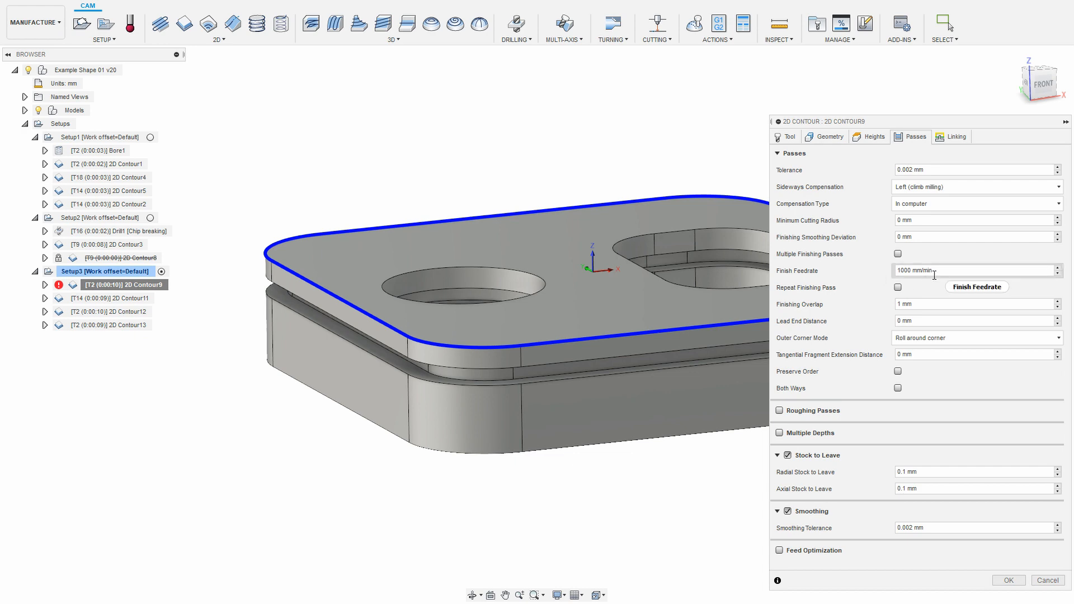
{"action": "left_click", "coordinate": [787, 137]}
{"action": "left_click", "coordinate": [853, 170]}
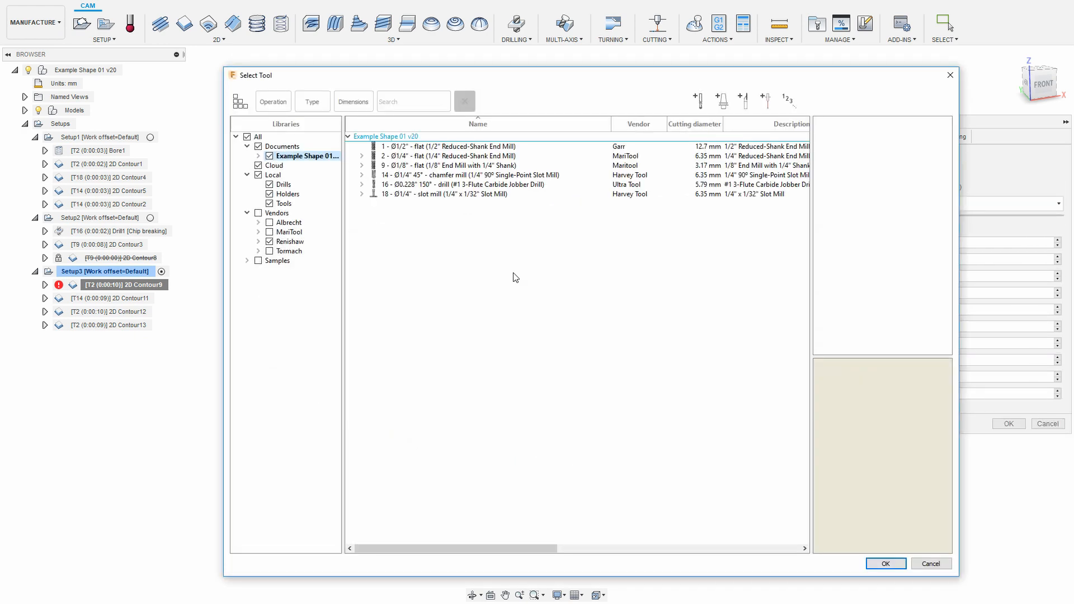
{"action": "left_click", "coordinate": [927, 564]}
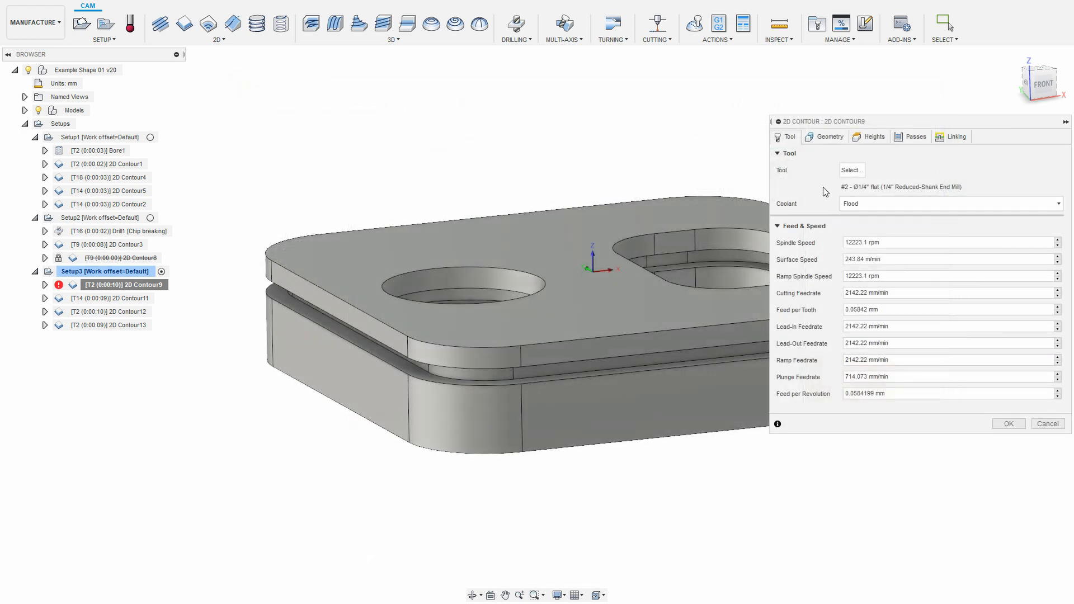
- Check the Finish Feedrate, discard the 2D Contour9 edits and review the comparison operators, such as != for not equal, in Notepad
{"action": "left_click", "coordinate": [914, 137]}
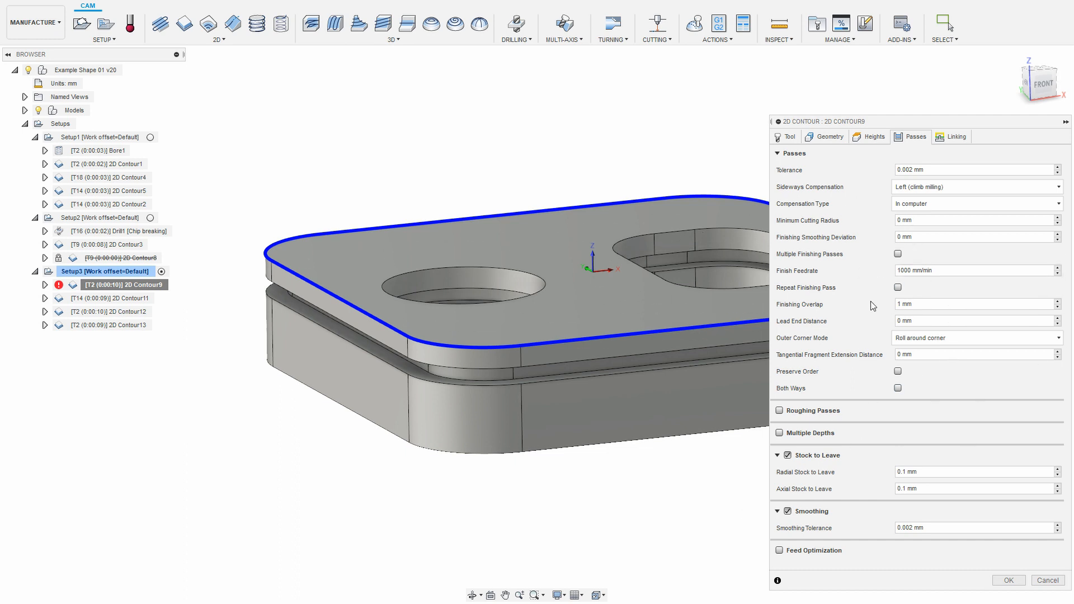
{"action": "left_click", "coordinate": [1048, 581]}
{"action": "key", "text": "alt+Tab"}
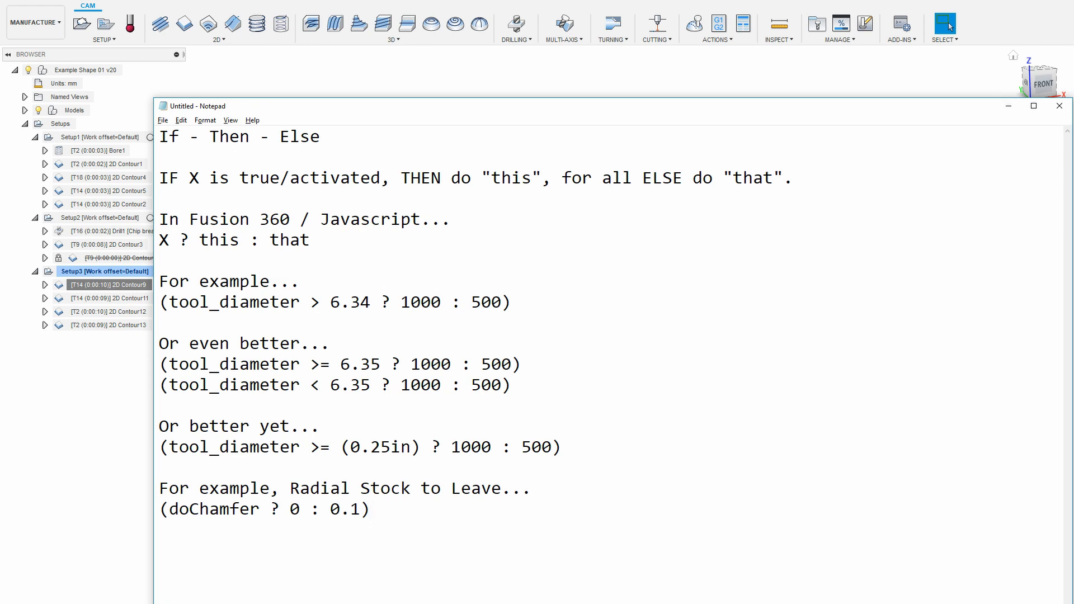
{"action": "key", "text": "alt+Tab"}
{"action": "left_click_drag", "start_coordinate": [129, 312], "coordinate": [119, 313]}
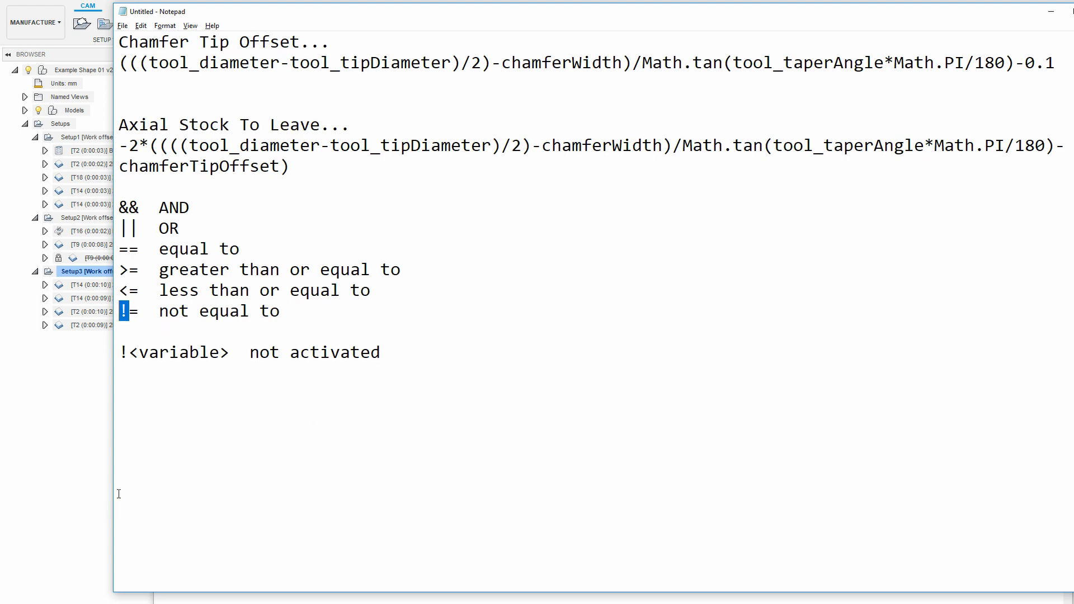
{"action": "key", "text": "alt+Tab"}
- Reopen 2D Contour9 and replace its Finish Feedrate expression with multipleFinishingPasses
{"action": "double_click", "coordinate": [95, 285]}
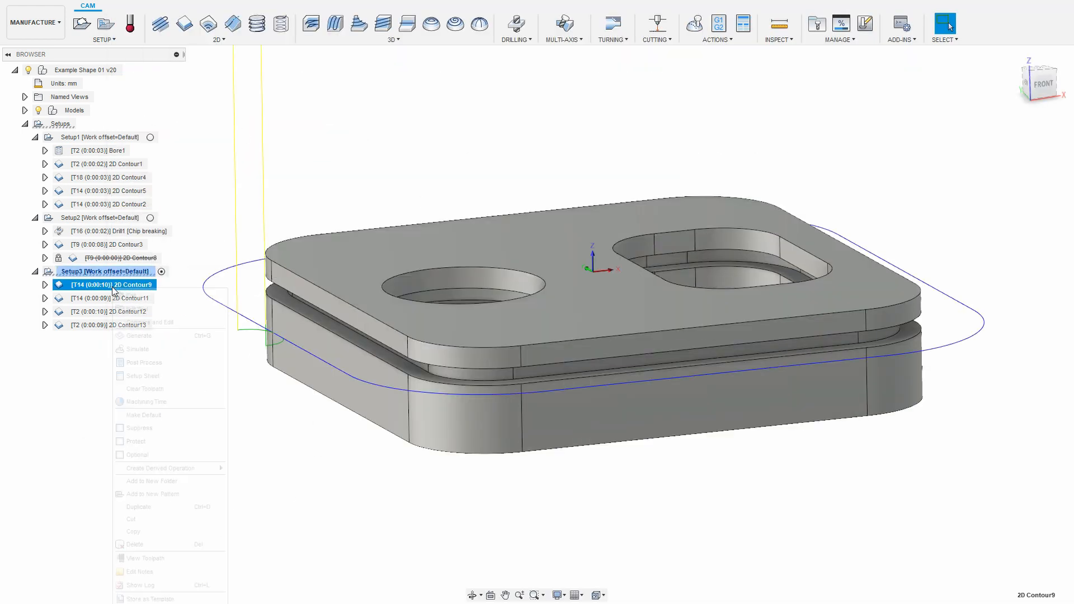
{"action": "left_click", "coordinate": [911, 142]}
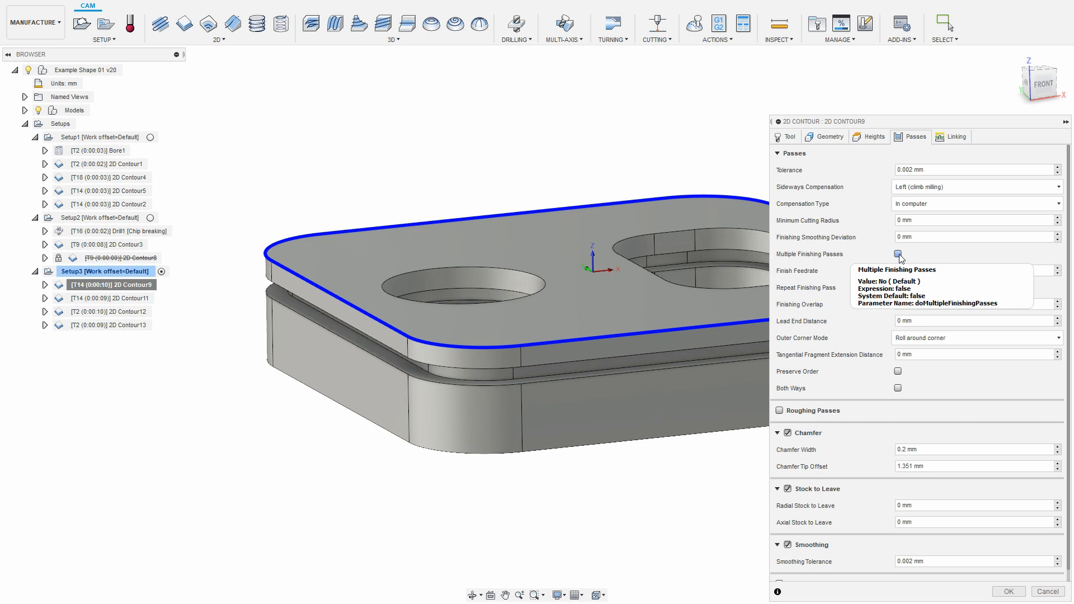
{"action": "right_click", "coordinate": [945, 269]}
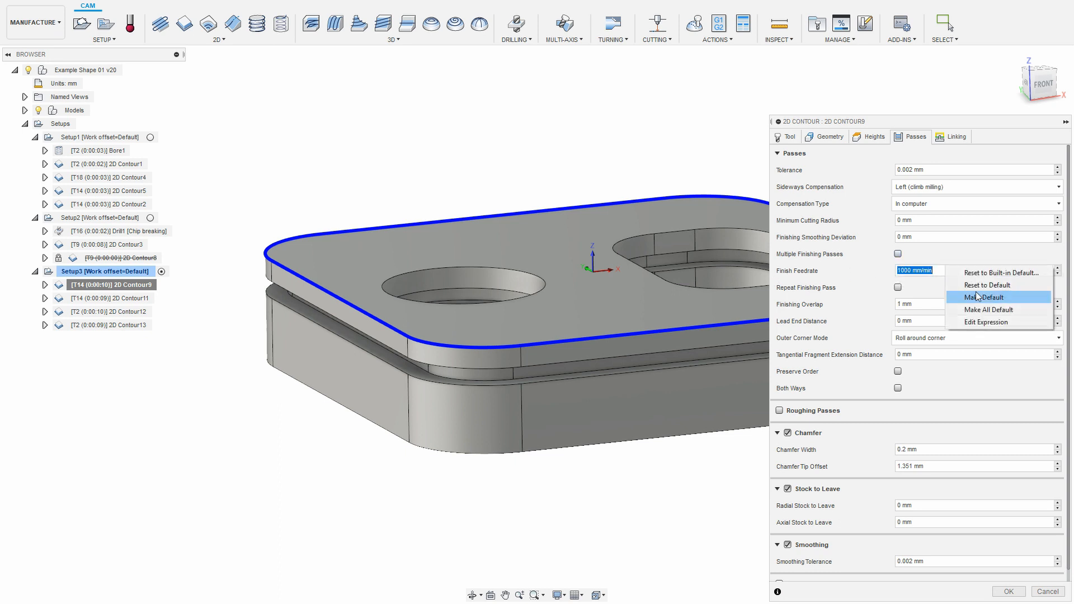
{"action": "left_click", "coordinate": [993, 321]}
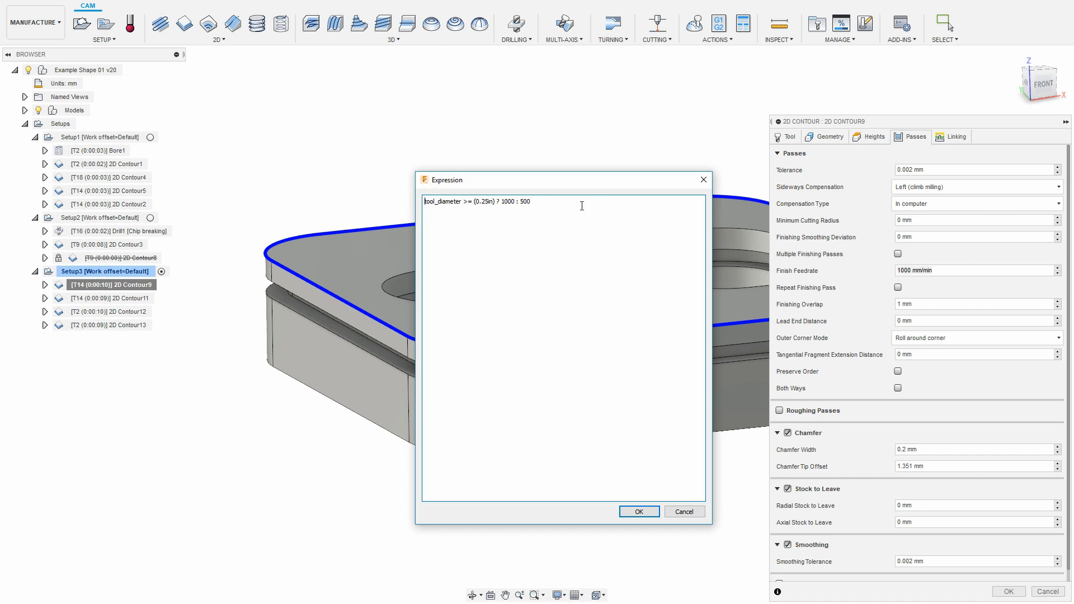
{"action": "left_click_drag", "start_coordinate": [582, 205], "coordinate": [446, 202]}
{"action": "key", "text": "BackSpace"}
{"action": "key", "text": "BackSpace"}
{"action": "key", "text": "BackSpace"}
{"action": "key", "text": "BackSpace"}
{"action": "key", "text": "BackSpace"}
{"action": "key", "text": "BackSpace"}
{"action": "key", "text": "BackSpace"}
{"action": "key", "text": "BackSpace"}
{"action": "key", "text": "BackSpace"}
{"action": "type", "text": "multipleFinishingPas"}
{"action": "type", "text": "ses"}
{"action": "left_click", "coordinate": [638, 511]}
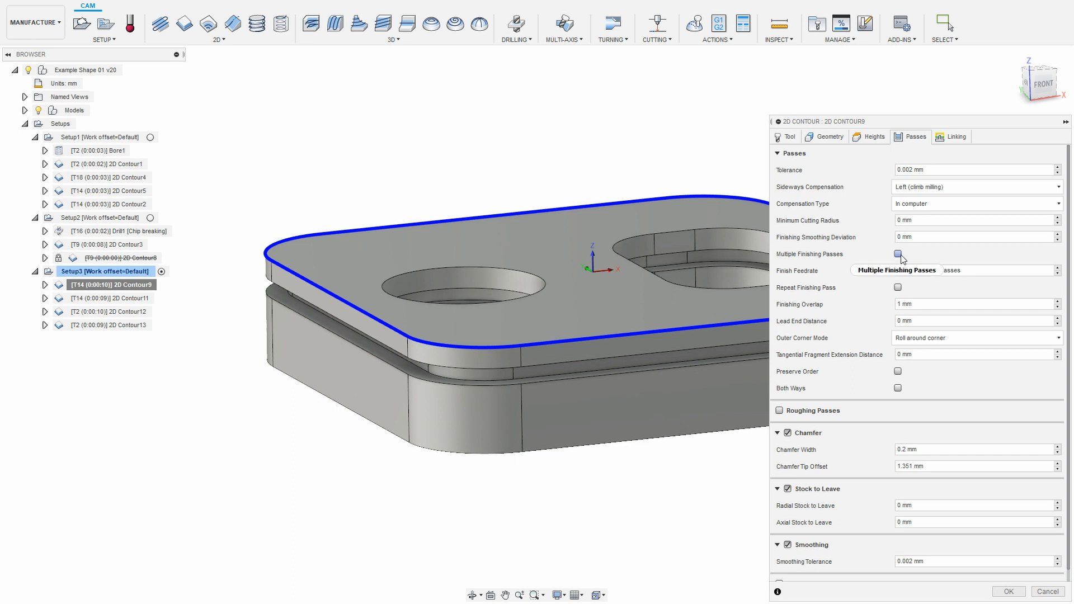
- Correct the Finish Feedrate expression to doMultipleFinishingPasses ? 777 : 666 and accept it
{"action": "mouse_move", "coordinate": [902, 258]}
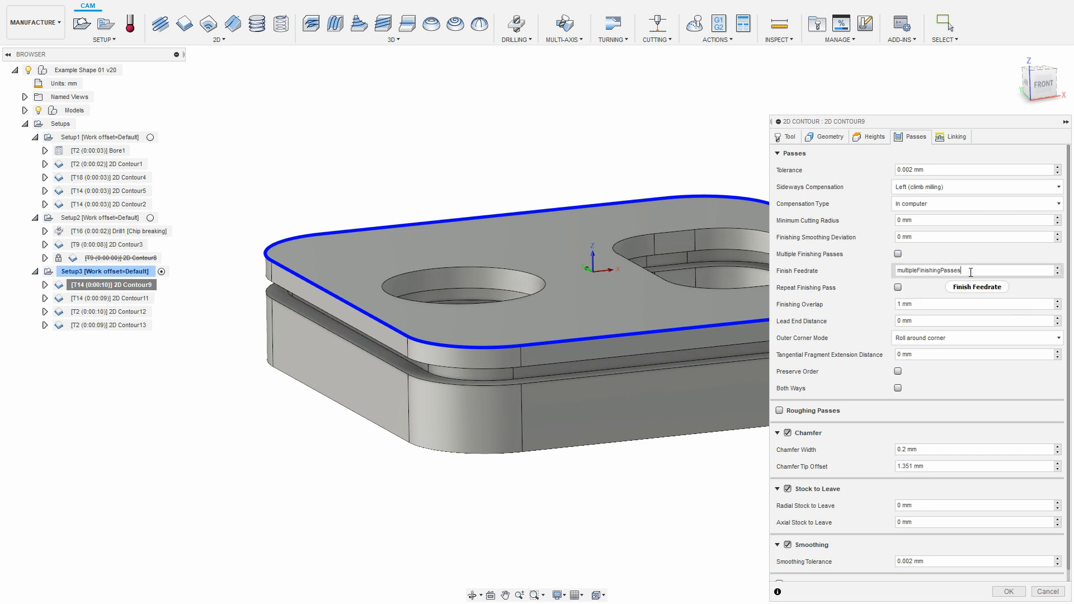
{"action": "right_click", "coordinate": [972, 274]}
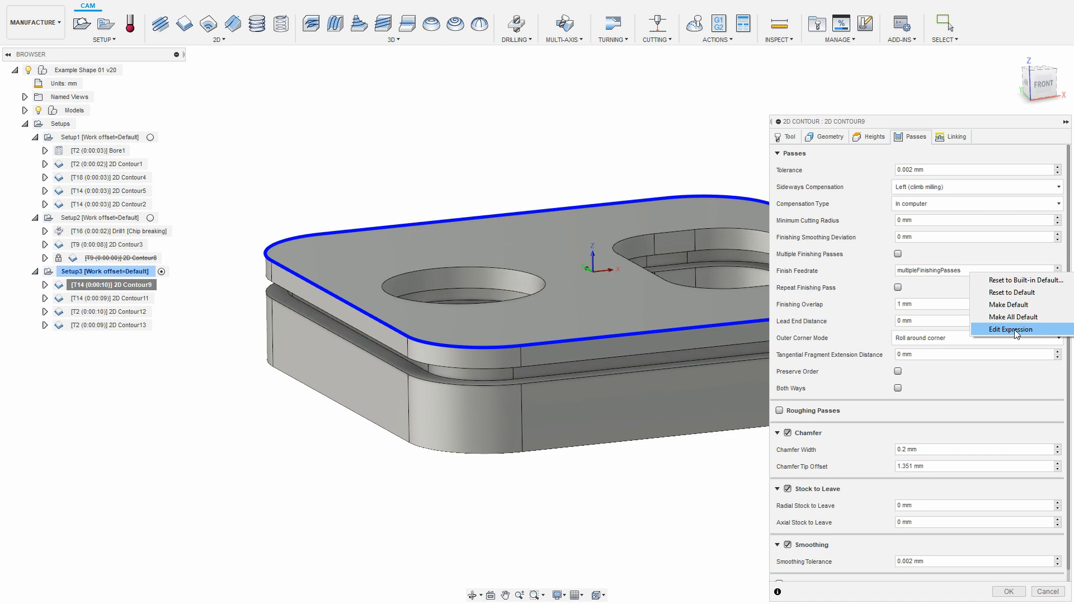
{"action": "left_click", "coordinate": [940, 250]}
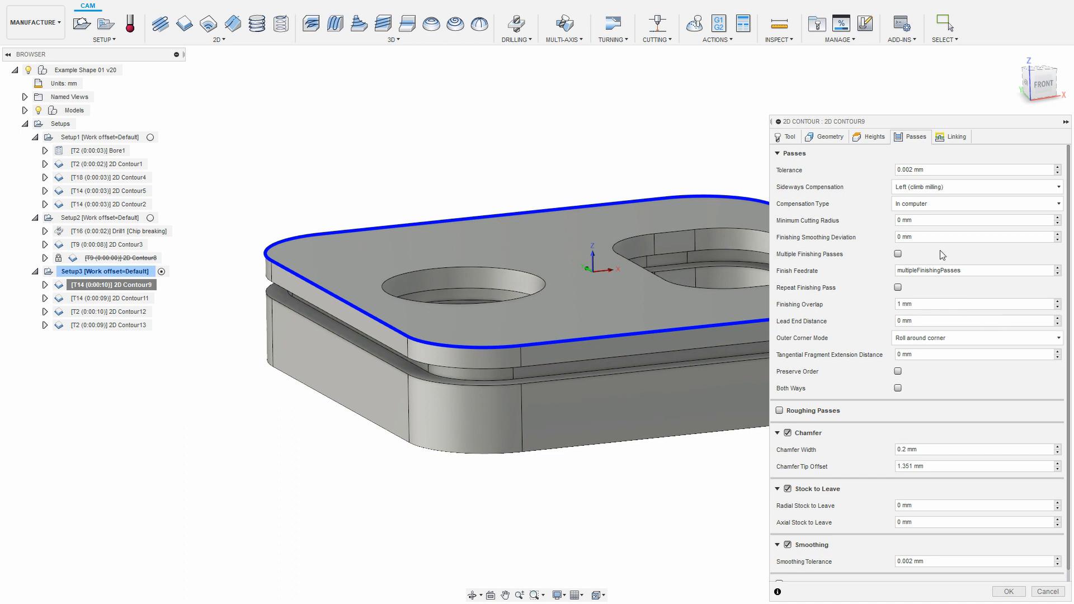
{"action": "right_click", "coordinate": [971, 271]}
{"action": "left_click", "coordinate": [1010, 327]}
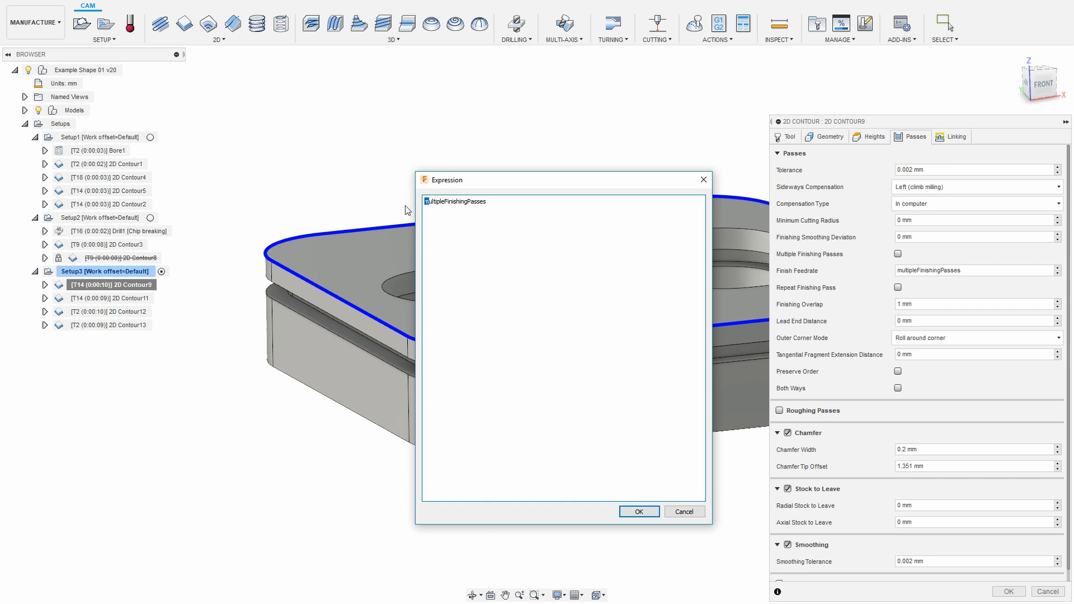
{"action": "type", "text": "doM"}
{"action": "key", "text": "Return"}
{"action": "type", "text": "777 : 666"}
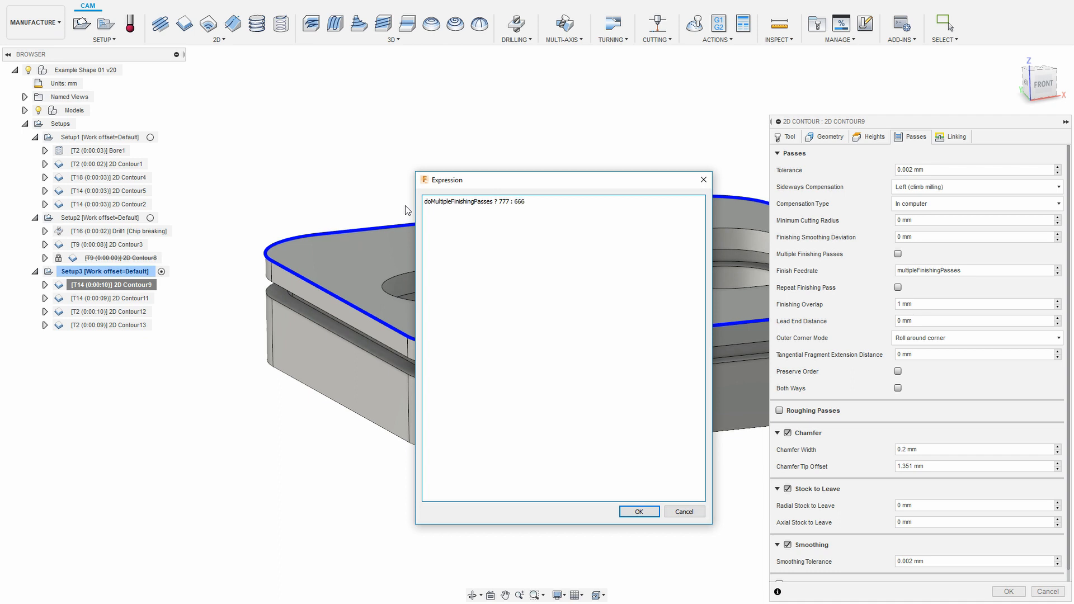
{"action": "left_click", "coordinate": [639, 511]}
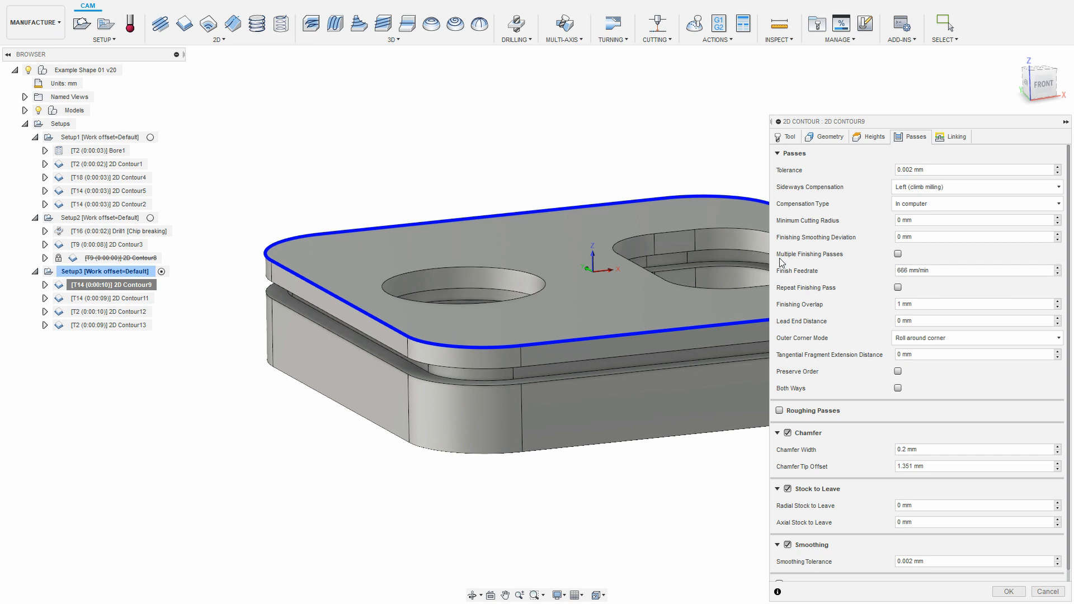
- Turn on Multiple Finishing Passes and check the Finish Feedrate
{"action": "left_click", "coordinate": [899, 255]}
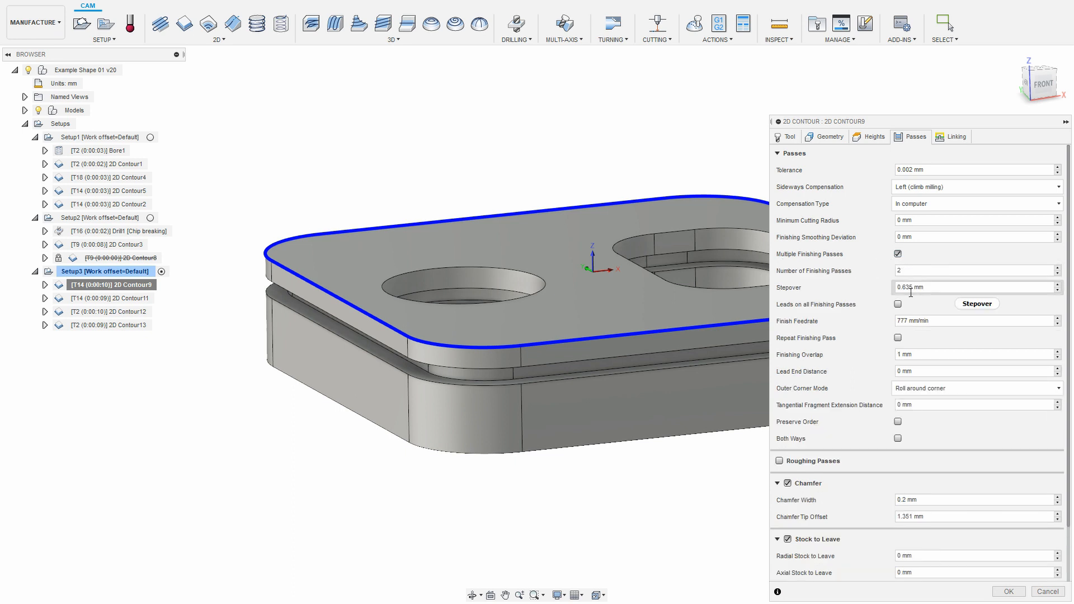
{"action": "left_click", "coordinate": [948, 318]}
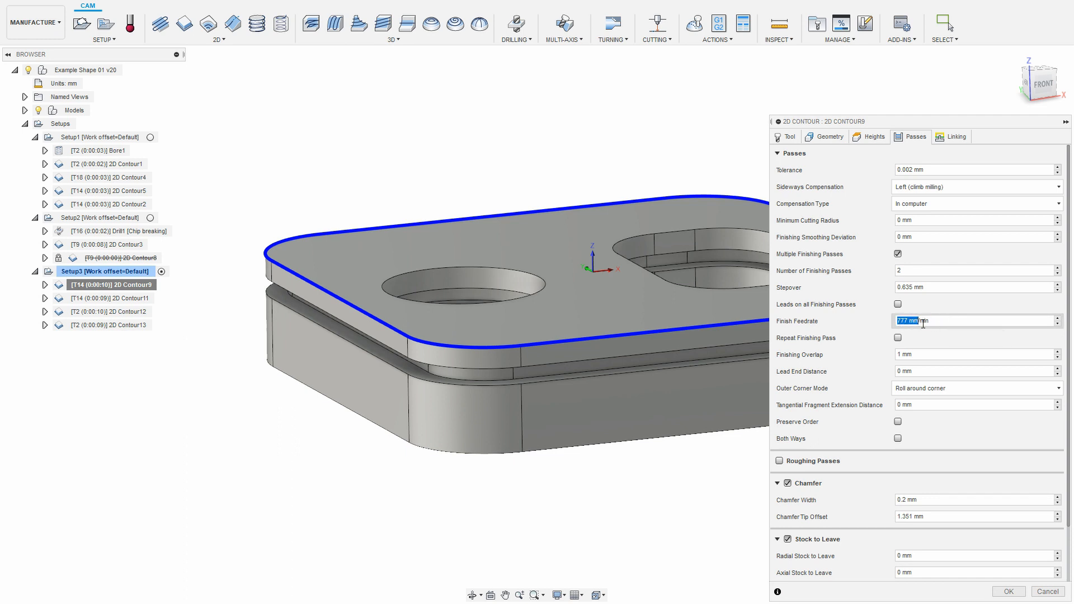
{"action": "left_click", "coordinate": [947, 318]}
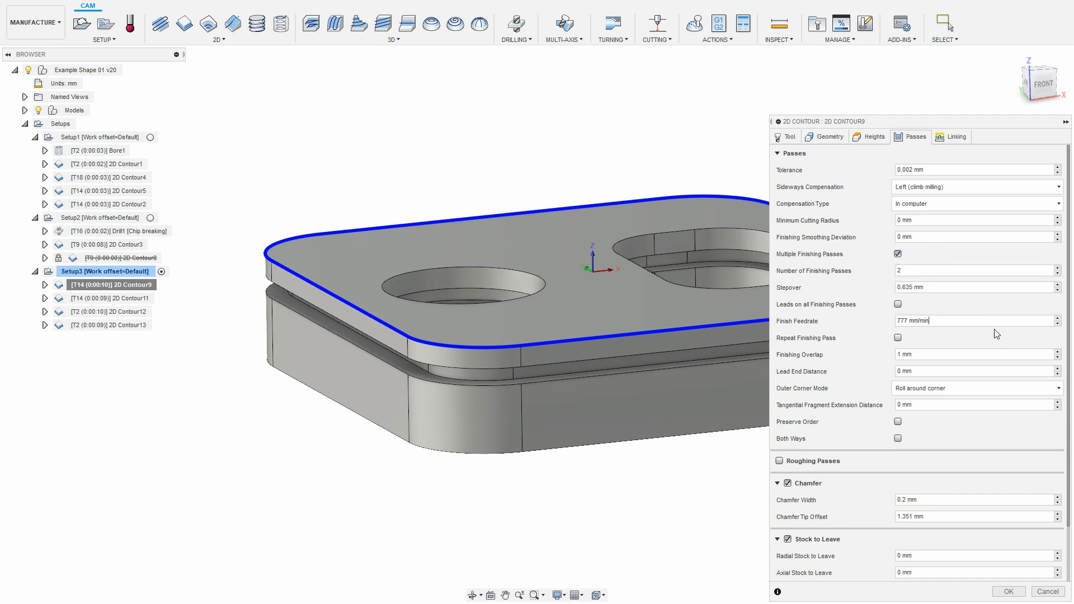
- Negate the Finish Feedrate condition so it reads !doMultipleFinishingPasses ? 777 : 666
{"action": "right_click", "coordinate": [950, 325]}
{"action": "left_click", "coordinate": [1027, 378]}
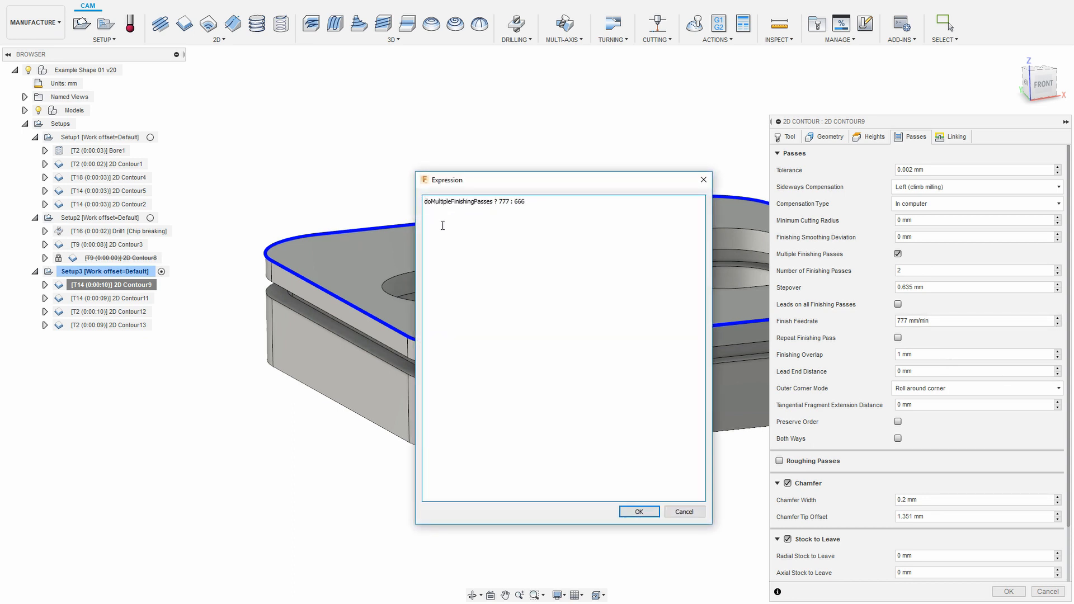
{"action": "type", "text": "!"}
{"action": "left_click", "coordinate": [639, 512]}
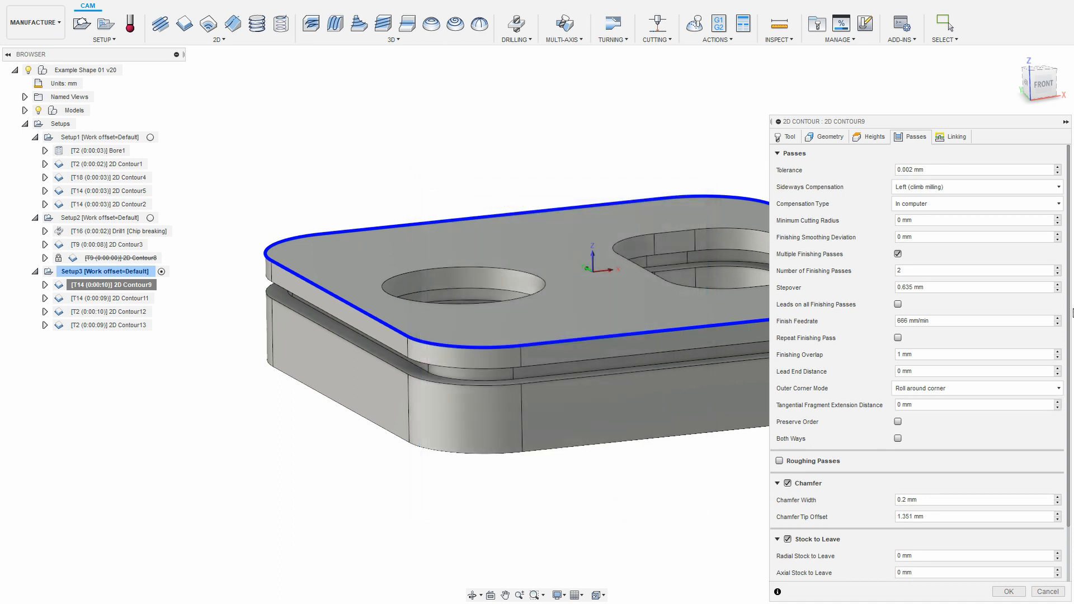
- Turn off Multiple Finishing Passes and accept the contour changes, glancing at the !<variable> note in Notepad
{"action": "left_click", "coordinate": [898, 253]}
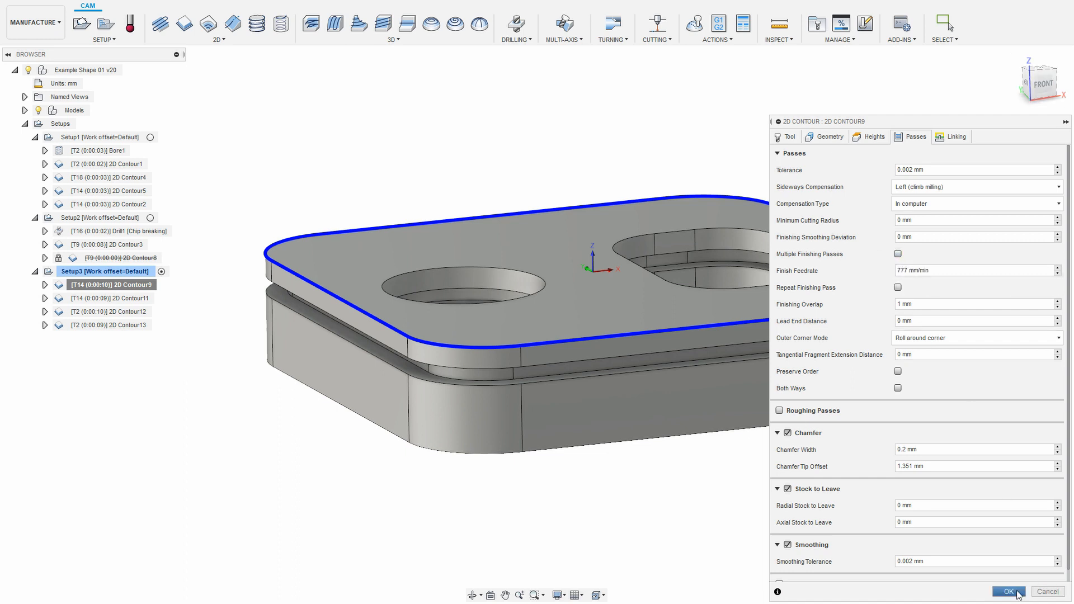
{"action": "left_click", "coordinate": [1047, 591]}
{"action": "left_click", "coordinate": [664, 603]}
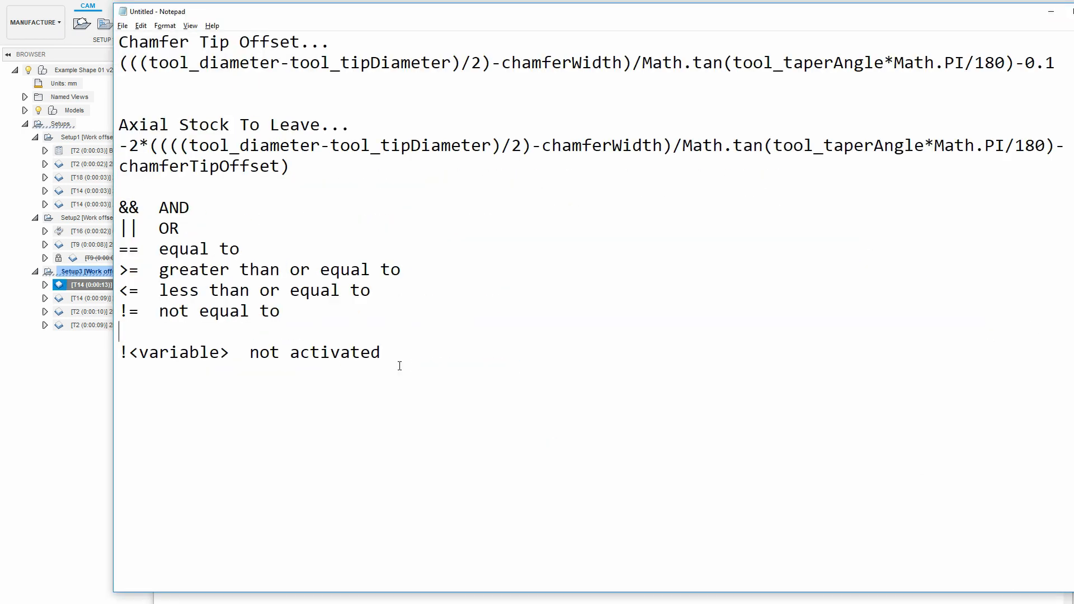
{"action": "left_click", "coordinate": [101, 546]}
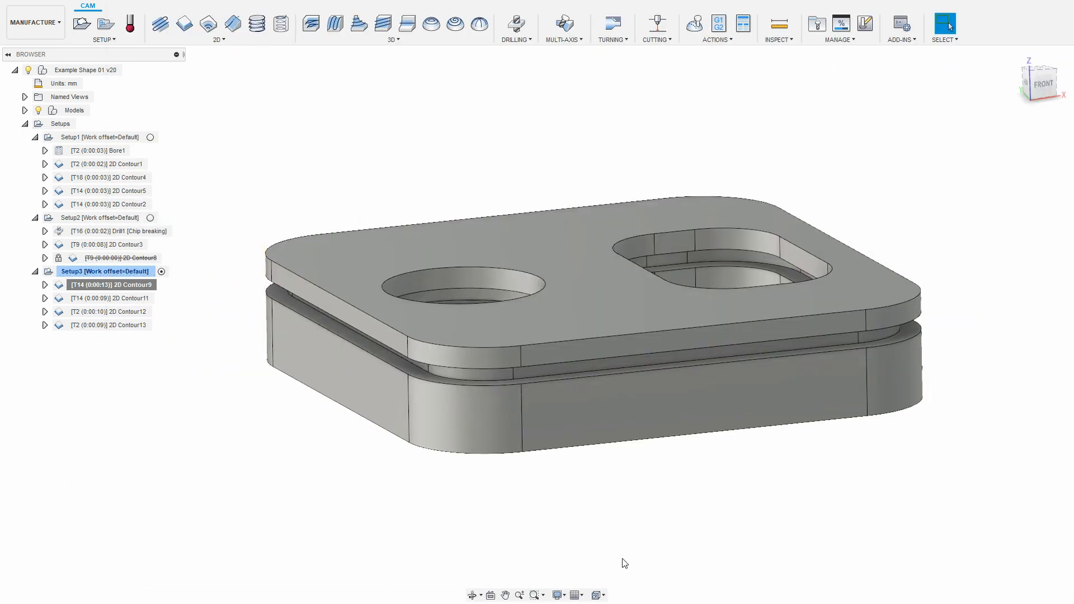
- Reopen 2D Contour9 and toggle Multiple Finishing Passes to compare the Finish Feedrate, leaving the option on
{"action": "right_click", "coordinate": [139, 290]}
{"action": "left_click", "coordinate": [157, 299]}
{"action": "left_click", "coordinate": [912, 136]}
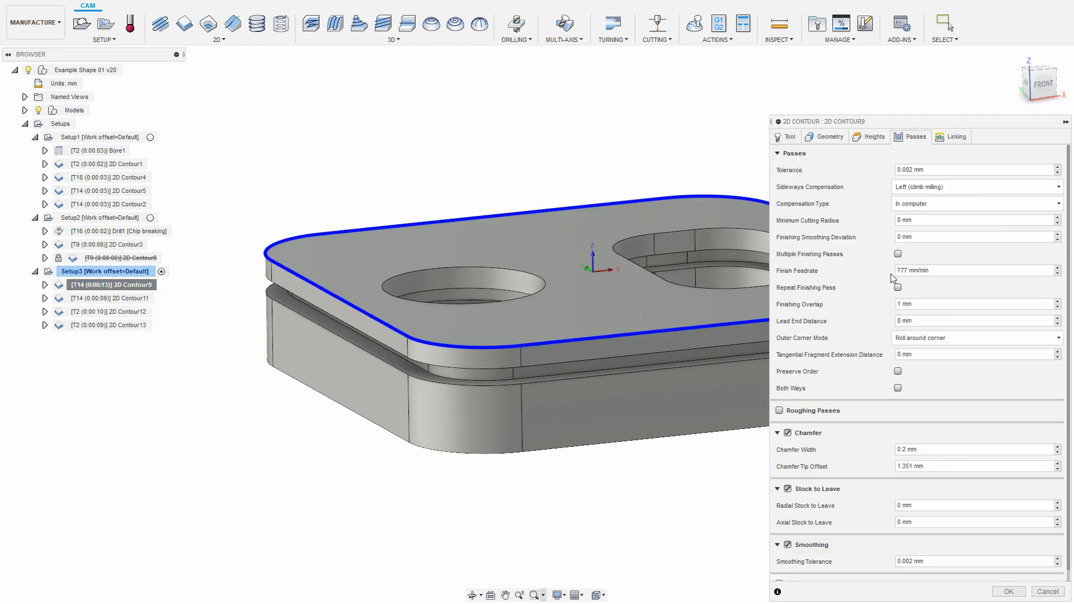
{"action": "left_click", "coordinate": [899, 255]}
{"action": "left_click", "coordinate": [899, 255]}
{"action": "left_click", "coordinate": [898, 255]}
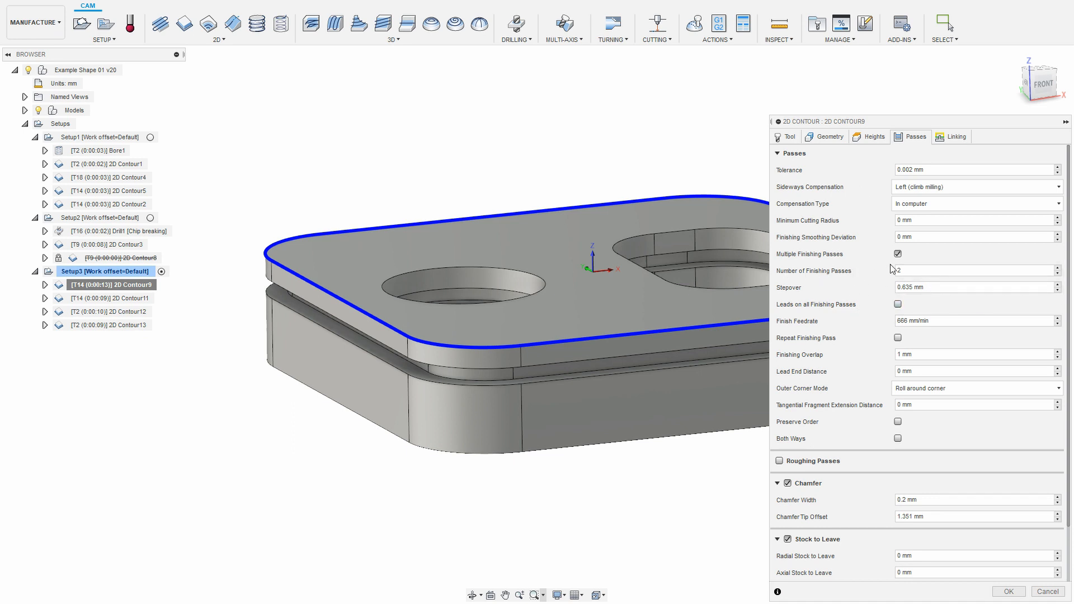
{"action": "left_click", "coordinate": [898, 254]}
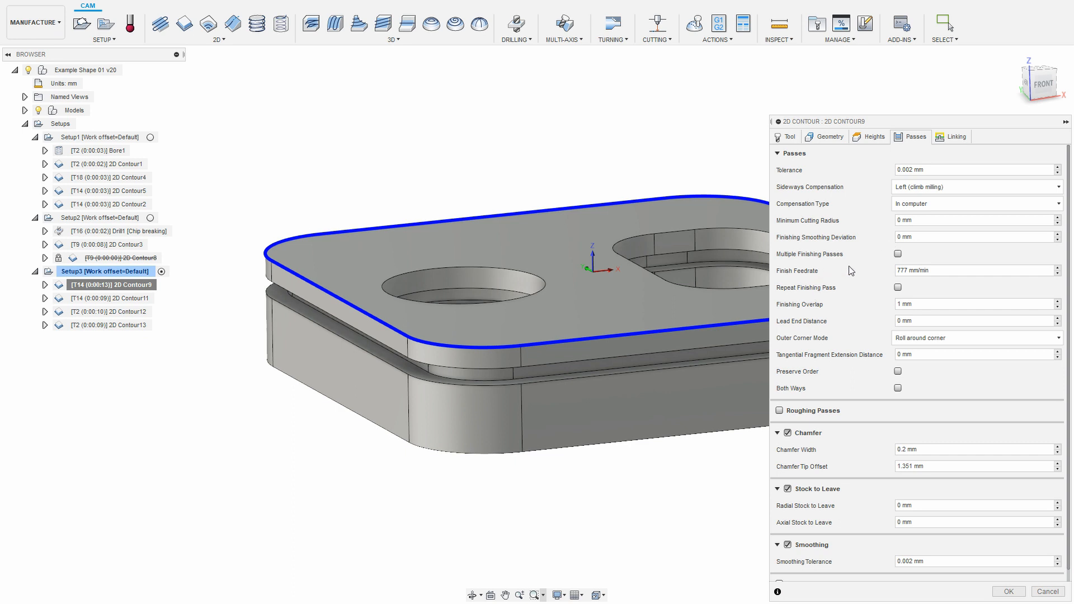
{"action": "left_click", "coordinate": [899, 254]}
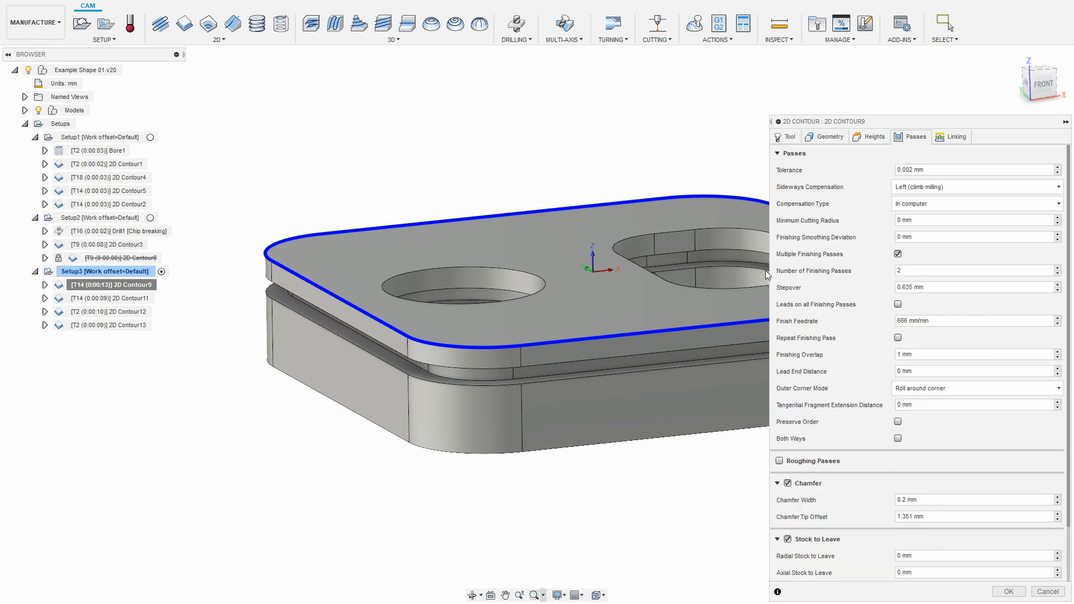
- Replace the Stepover expression with the doMultipleFinishingPasses parameter
{"action": "right_click", "coordinate": [956, 286]}
{"action": "left_click", "coordinate": [1010, 346]}
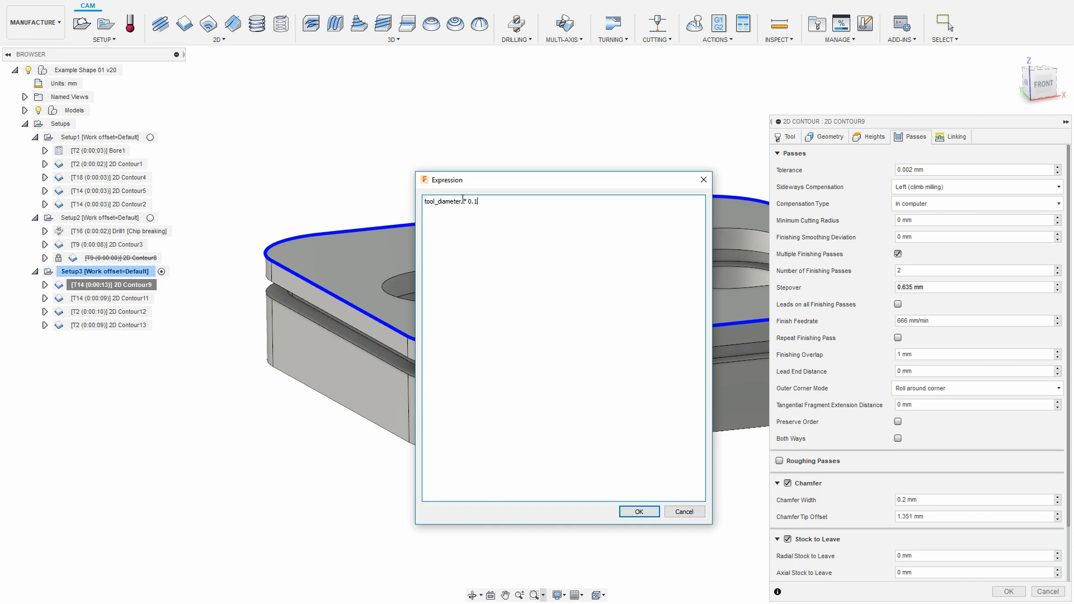
{"action": "left_click_drag", "start_coordinate": [508, 204], "coordinate": [399, 190]}
{"action": "type", "text": "do"}
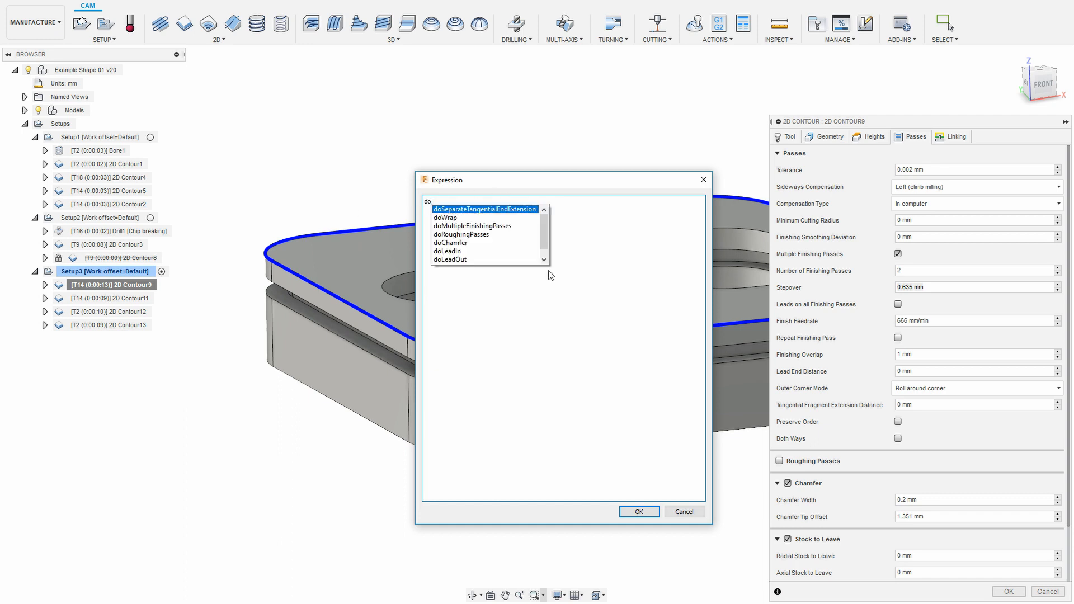
{"action": "type", "text": "M"}
{"action": "key", "text": "Return"}
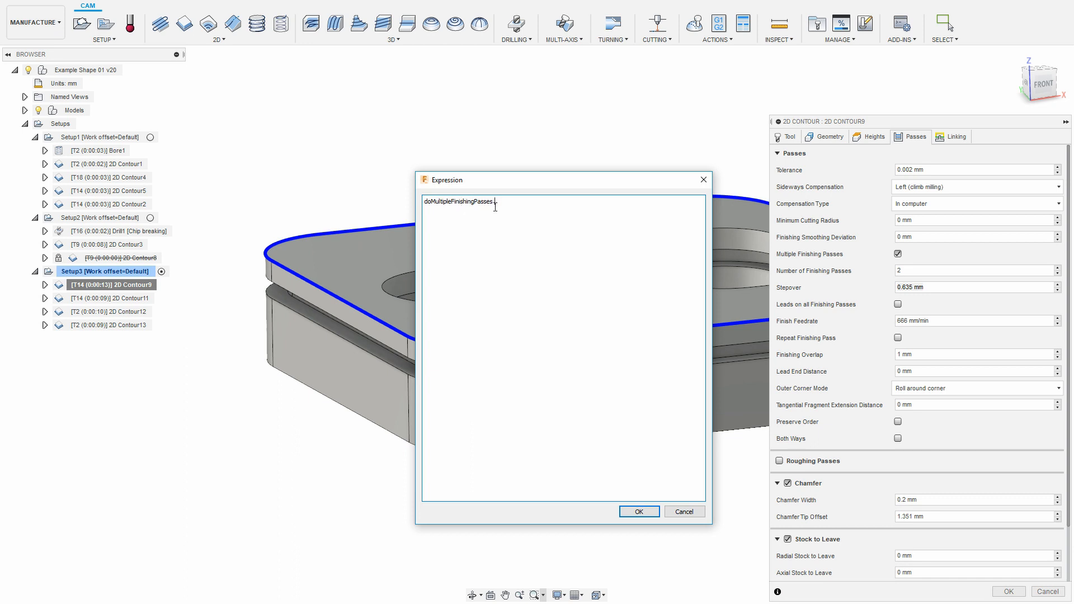
- Extend the Stepover expression with && numberOfFinishingStepovers >= 0.2 ? 0.1 : 0.15 and accept it
{"action": "type", "text": "&&"}
{"action": "type", "text": "num"}
{"action": "key", "text": "Return"}
{"action": "type", "text": "="}
{"action": "type", "text": ">"}
{"action": "type", "text": " 0.2"}
{"action": "type", "text": "0.1"}
{"action": "type", "text": " : 0"}
{"action": "type", "text": ".15"}
{"action": "left_click", "coordinate": [639, 511]}
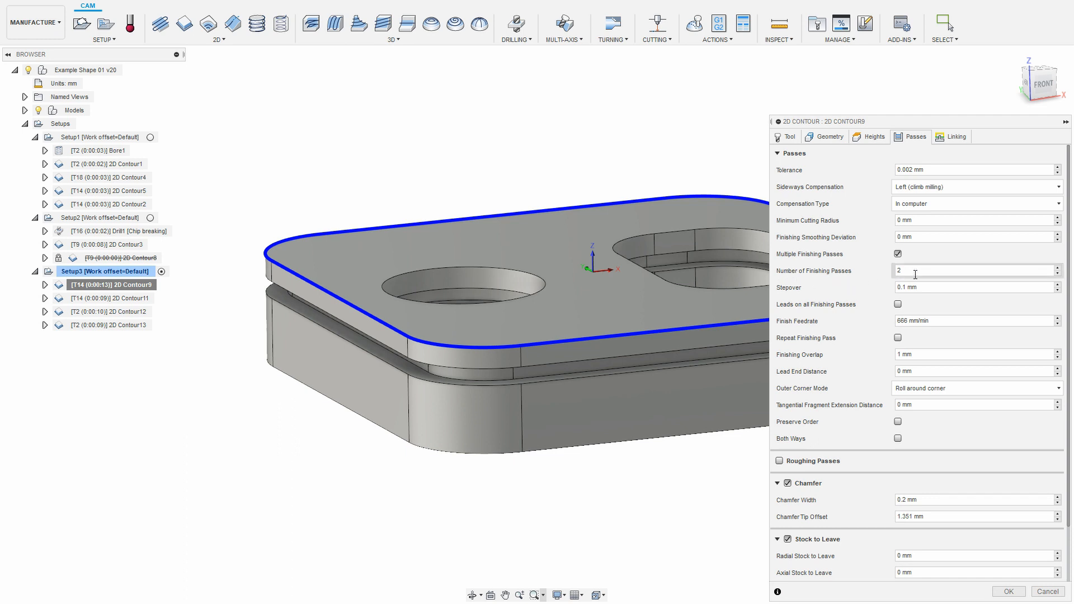
- Set the Number of Finishing Passes to 1 to test the Stepover expression
{"action": "left_click", "coordinate": [1058, 268]}
{"action": "left_click", "coordinate": [1058, 274]}
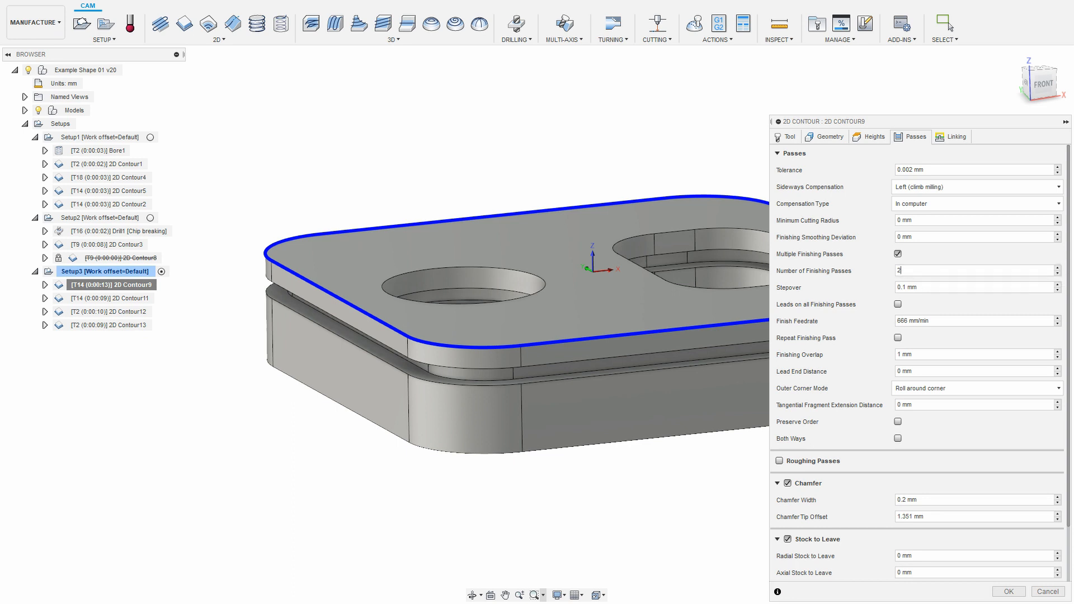
{"action": "left_click", "coordinate": [1058, 275]}
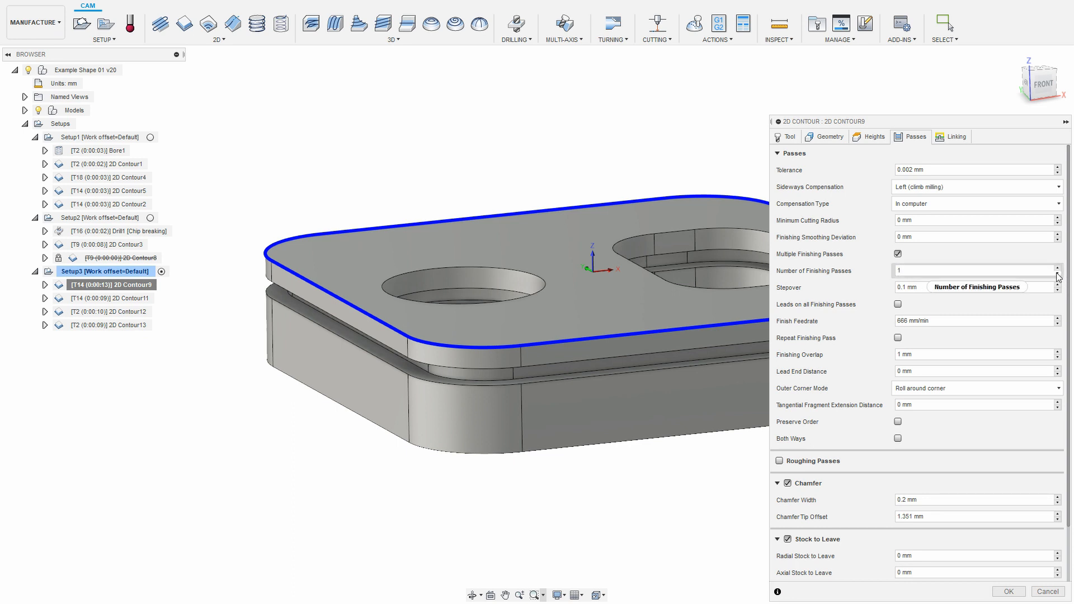
- Correct the finishing-pass threshold in the Stepover expression to 2 and accept it
{"action": "right_click", "coordinate": [924, 286]}
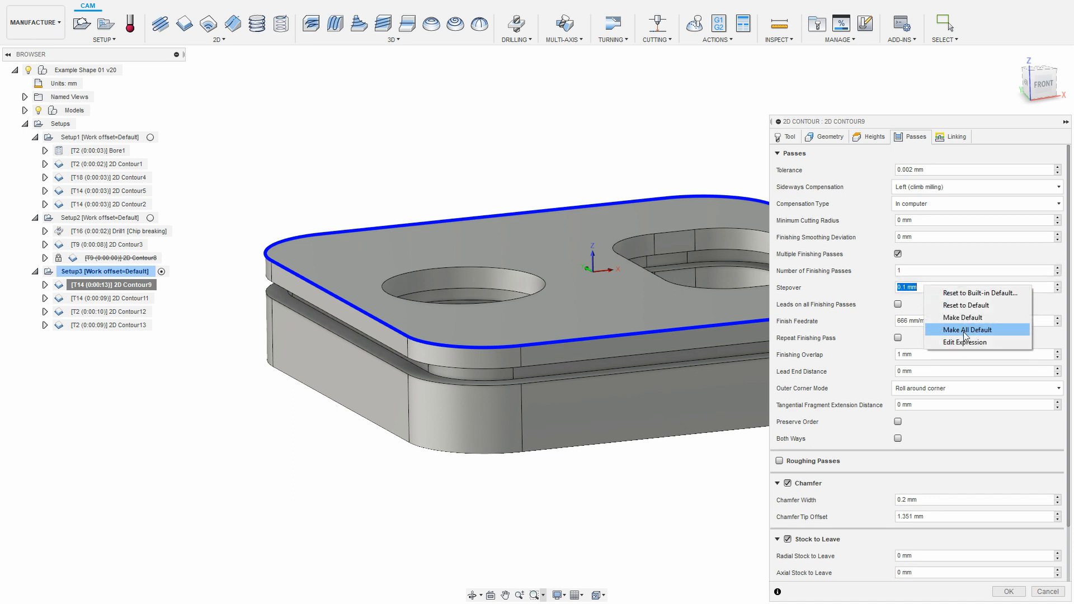
{"action": "left_click", "coordinate": [947, 346]}
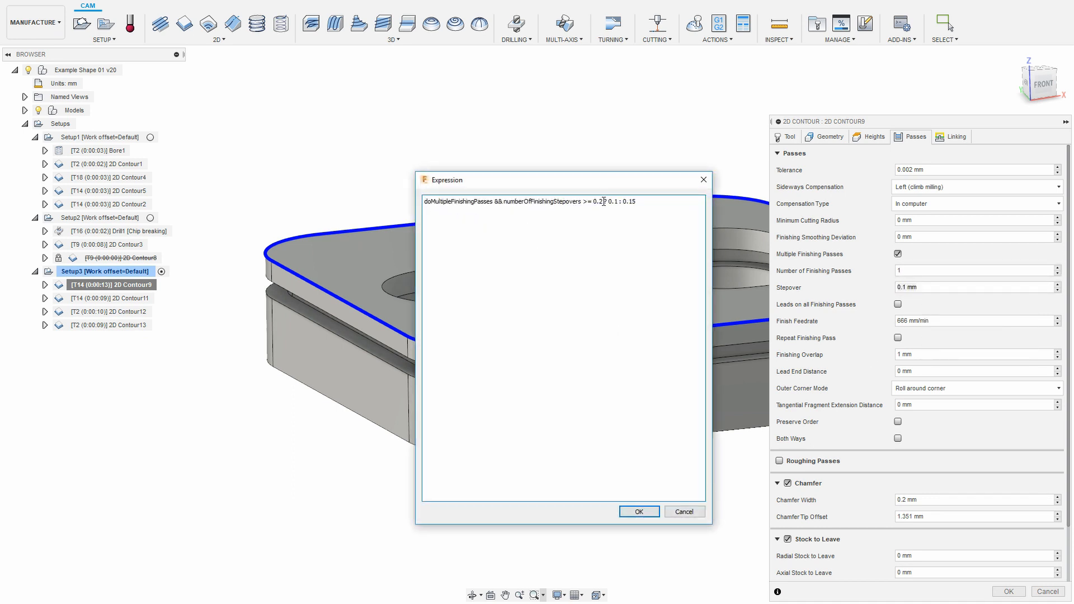
{"action": "left_click_drag", "start_coordinate": [603, 201], "coordinate": [593, 201]}
{"action": "type", "text": "2"}
{"action": "left_click", "coordinate": [644, 520]}
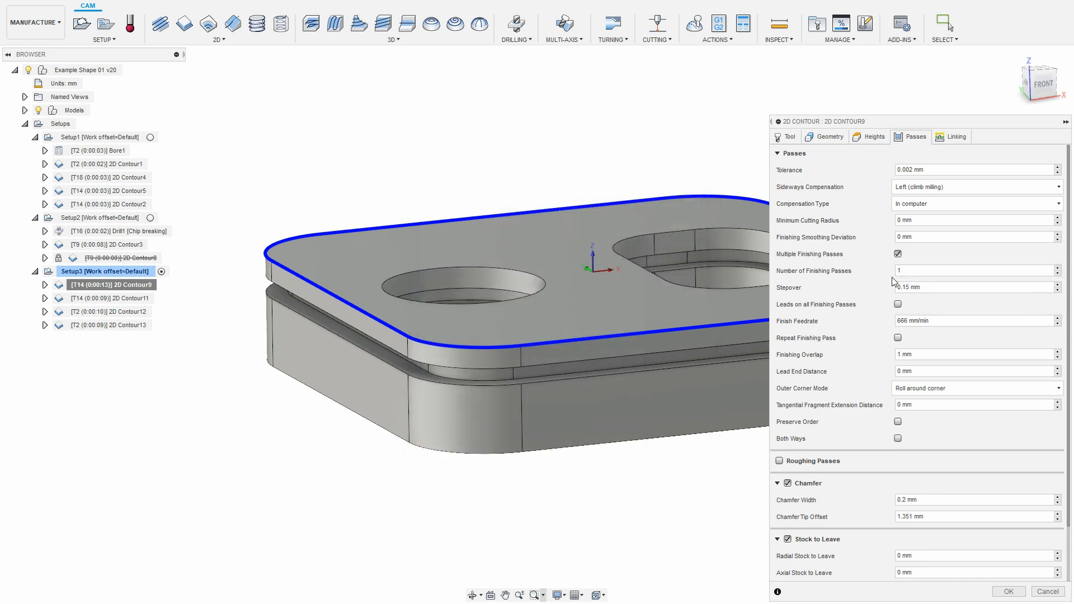
- Test the Stepover expression with 3 finishing passes, restore the count to 1 and turn off Multiple Finishing Passes
{"action": "left_click", "coordinate": [1057, 269]}
{"action": "left_click", "coordinate": [1058, 268]}
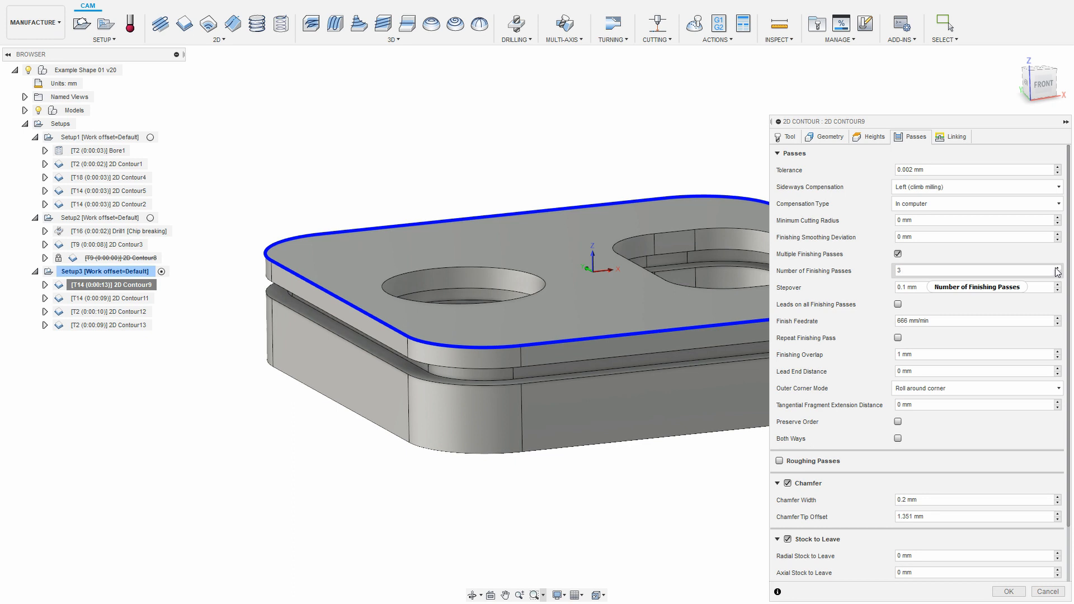
{"action": "left_click", "coordinate": [1057, 275]}
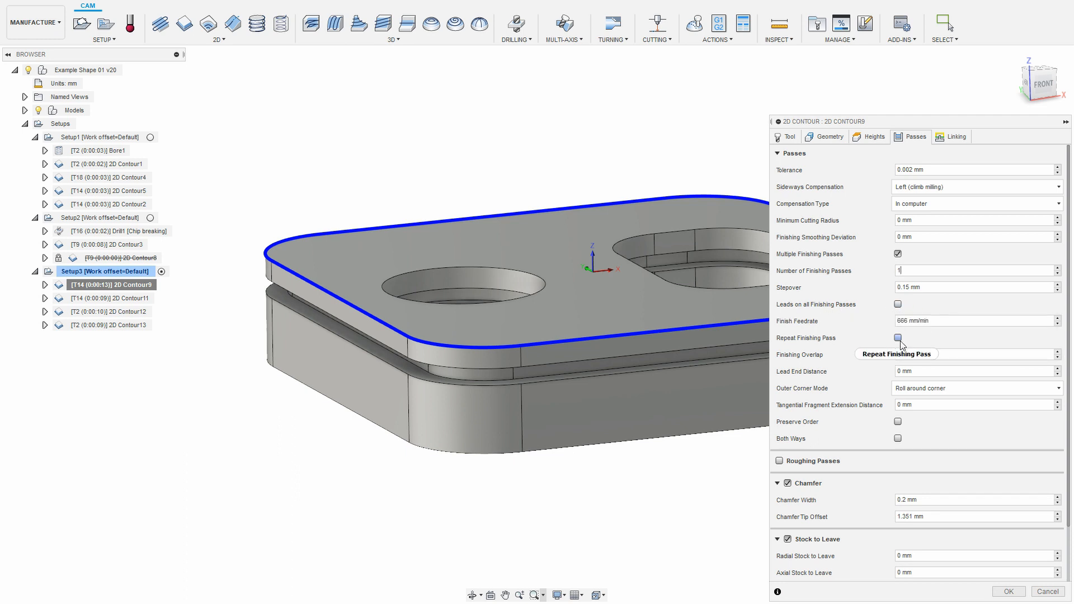
{"action": "left_click", "coordinate": [898, 255]}
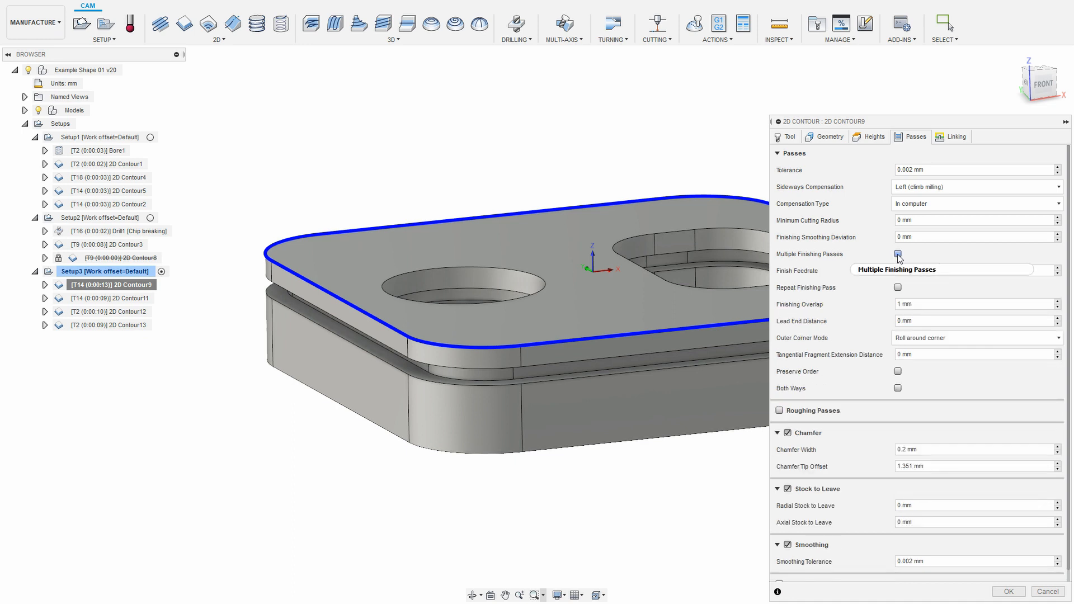
{"action": "left_click", "coordinate": [899, 254]}
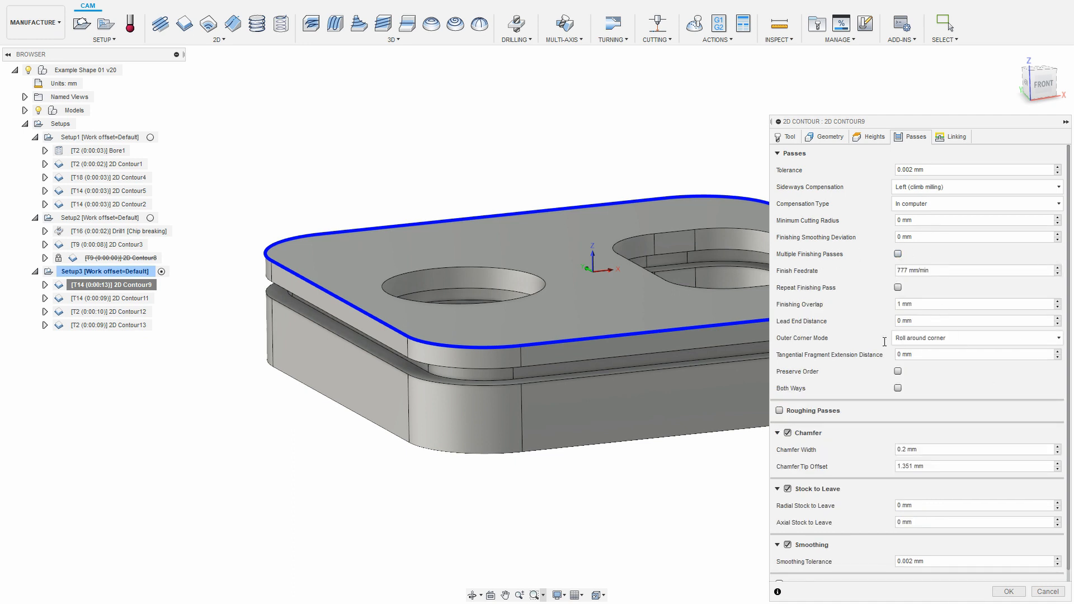
- Replace the Finishing Overlap expression with doMultipleFinishingPasses ? 0 : 1
{"action": "right_click", "coordinate": [937, 307]}
{"action": "left_click", "coordinate": [954, 366]}
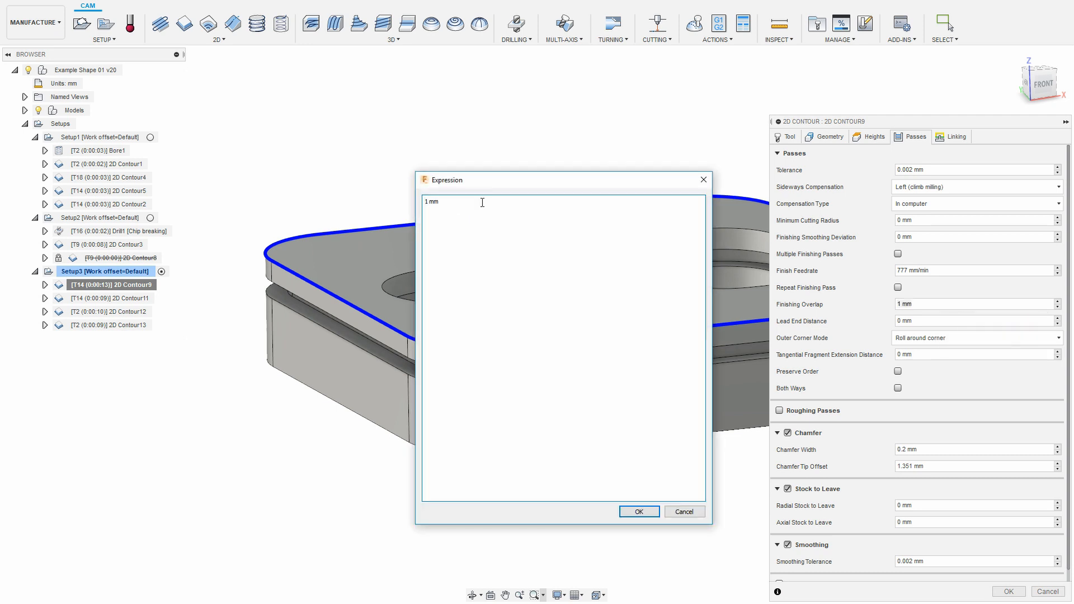
{"action": "key", "text": "ctrl+a"}
{"action": "type", "text": "do"}
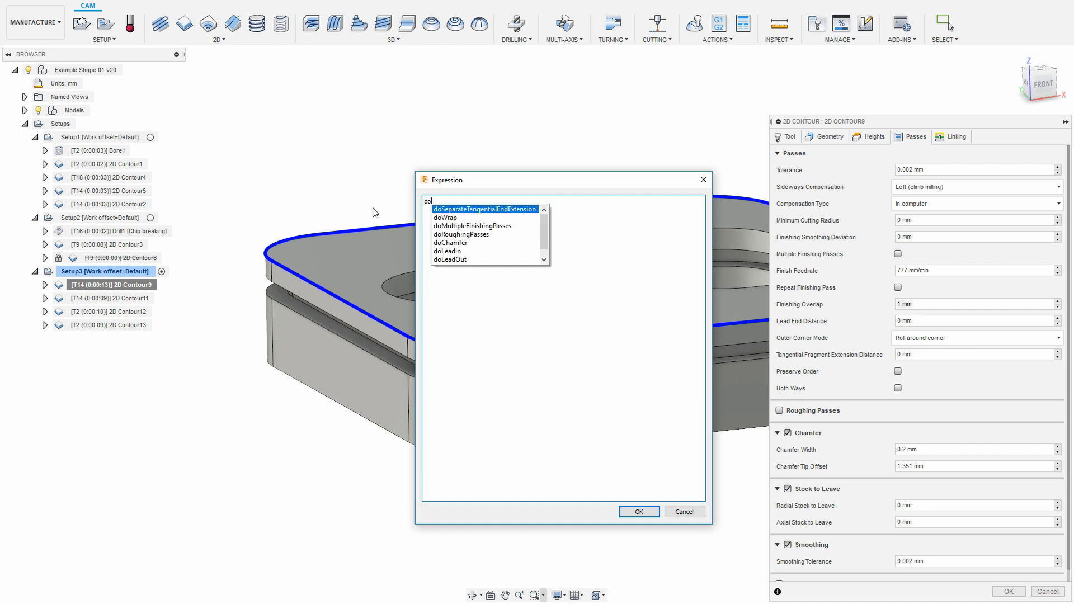
{"action": "type", "text": "M"}
{"action": "key", "text": "Return"}
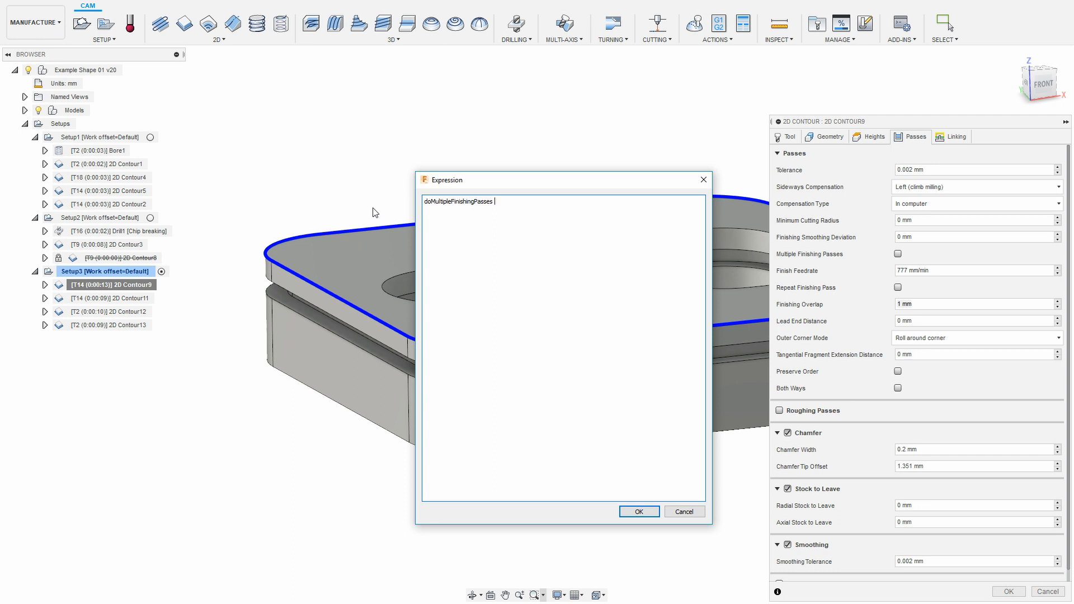
{"action": "type", "text": "? 0"}
{"action": "key", "text": "Left"}
{"action": "key", "text": "Left"}
{"action": "key", "text": "Left"}
{"action": "key", "text": "Left"}
{"action": "key", "text": "Left"}
{"action": "key", "text": "Left"}
{"action": "key", "text": "Left"}
{"action": "type", "text": "||  rep"}
{"action": "key", "text": "BackSpace"}
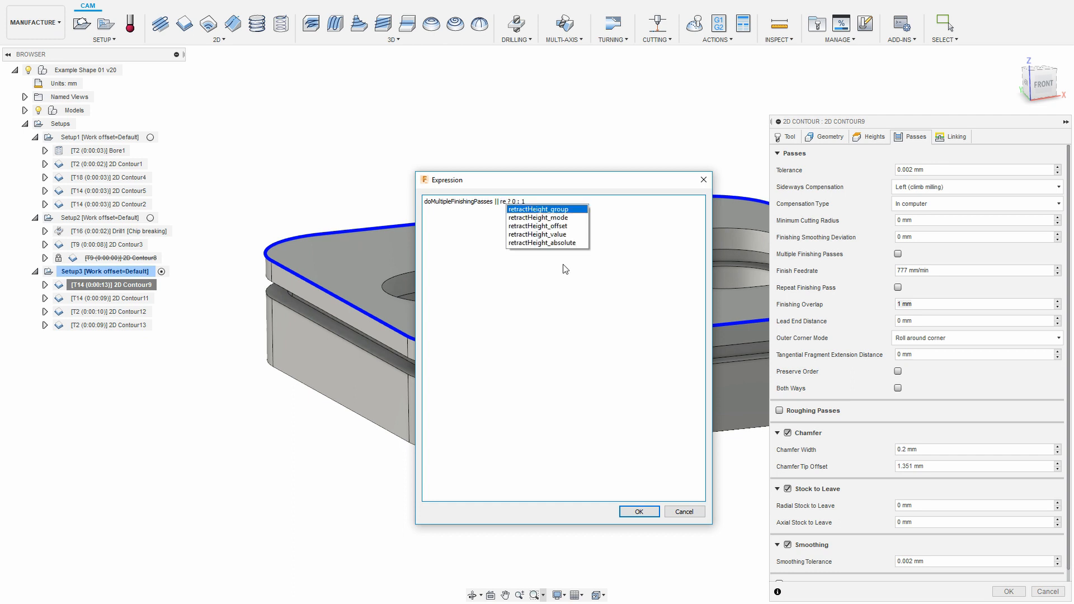
{"action": "key", "text": "BackSpace"}
{"action": "key", "text": "BackSpace"}
{"action": "type", "text": "do"}
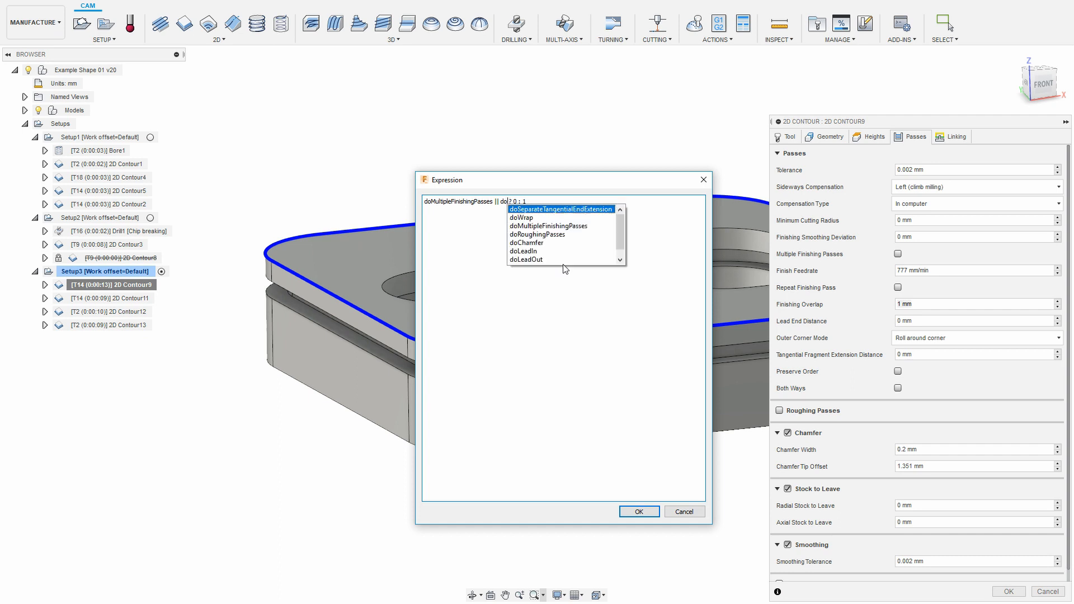
{"action": "type", "text": "R"}
{"action": "key", "text": "BackSpace"}
{"action": "key", "text": "BackSpace"}
{"action": "key", "text": "BackSpace"}
{"action": "key", "text": "BackSpace"}
{"action": "key", "text": "BackSpace"}
{"action": "key", "text": "BackSpace"}
{"action": "key", "text": "BackSpace"}
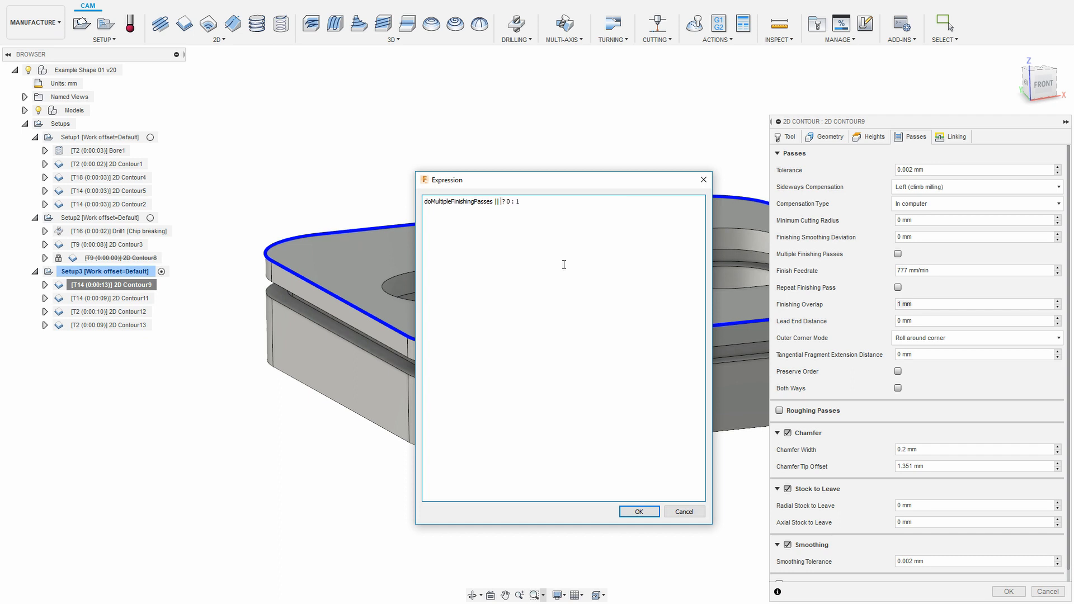
- Extend the Finishing Overlap expression to doMultipleFinishingPasses || nullPass ? 0 : 1 and accept it
{"action": "left_click", "coordinate": [639, 511]}
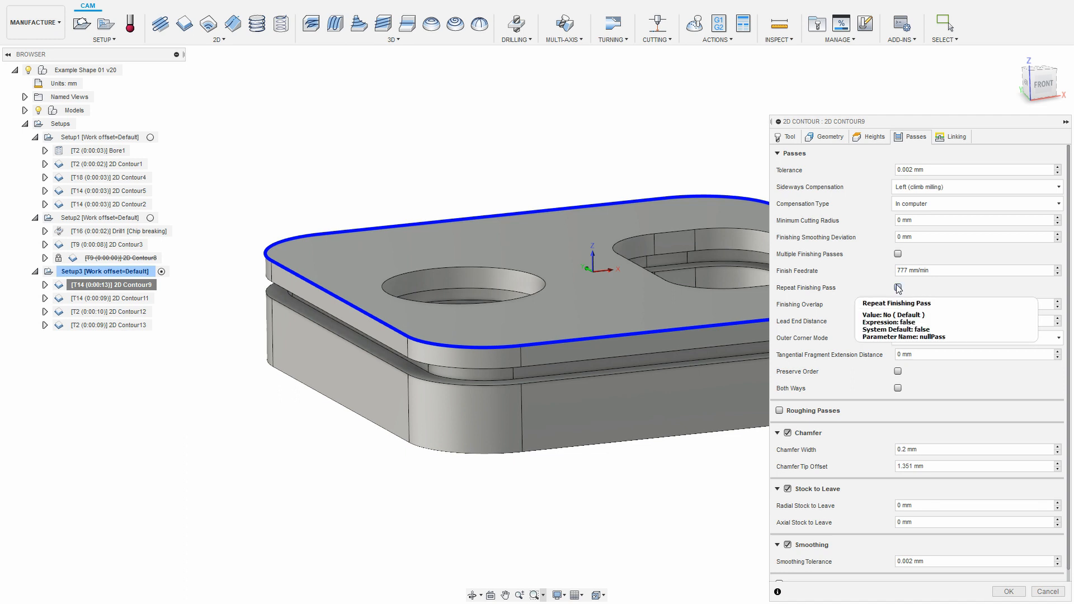
{"action": "right_click", "coordinate": [906, 304]}
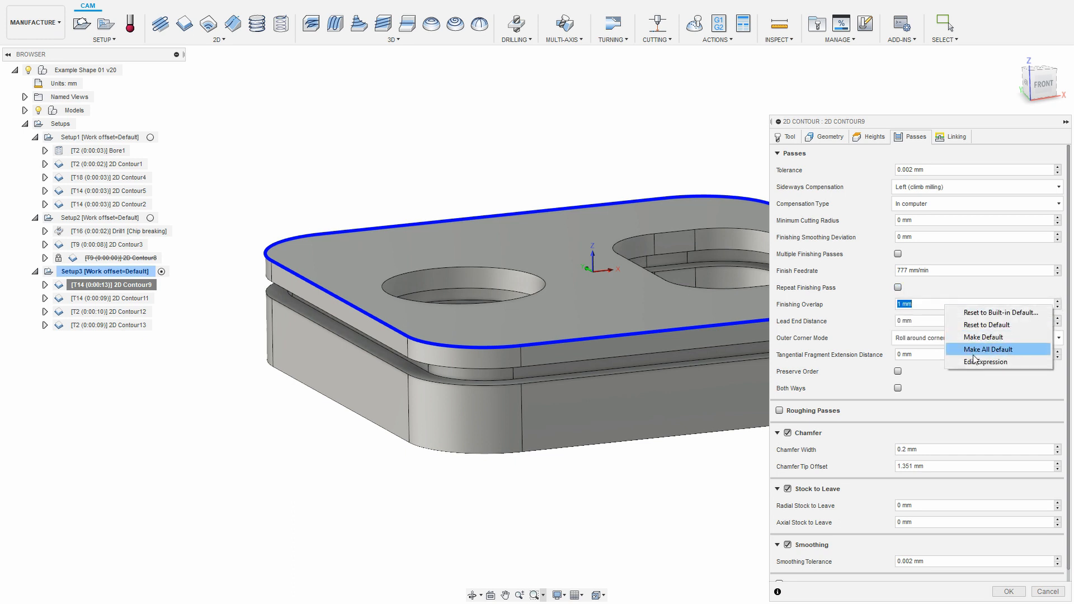
{"action": "left_click", "coordinate": [958, 346]}
{"action": "key", "text": "ctrl+Right"}
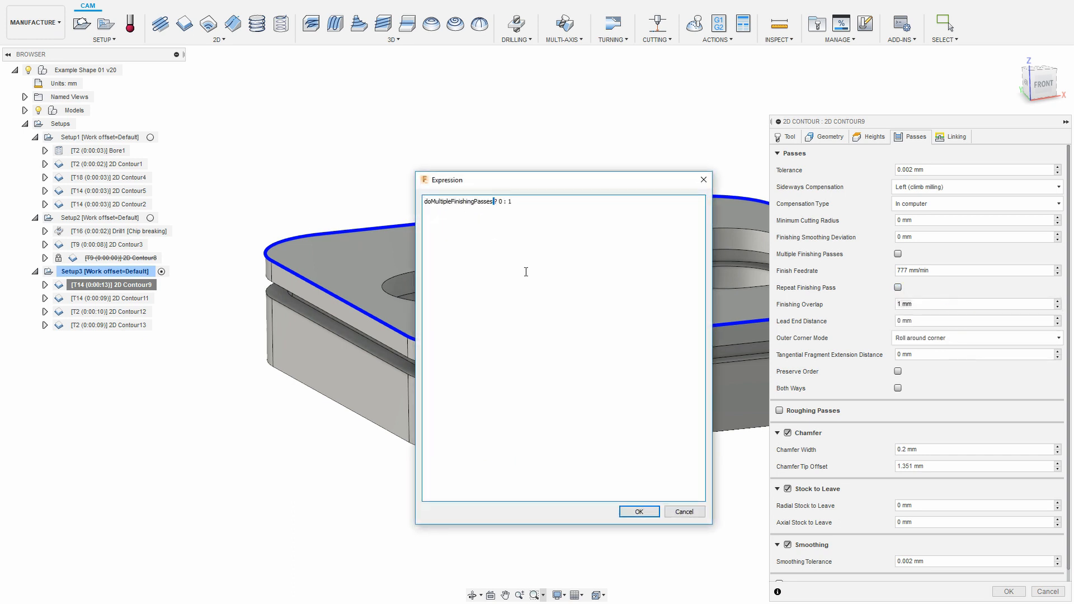
{"action": "type", "text": "|| null"}
{"action": "key", "text": "BackSpace"}
{"action": "type", "text": "P"}
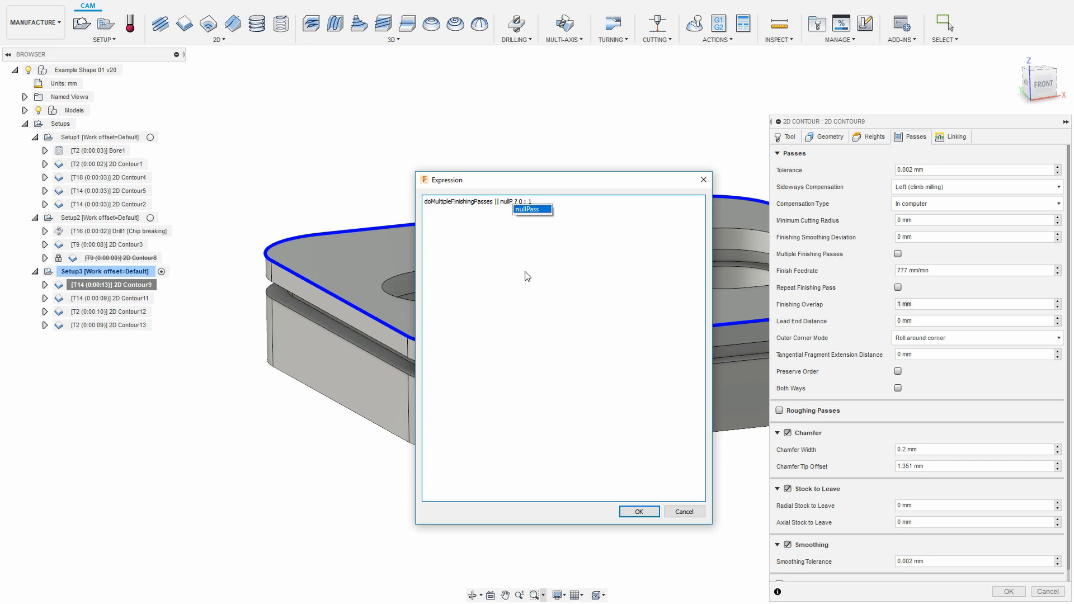
{"action": "key", "text": "Return"}
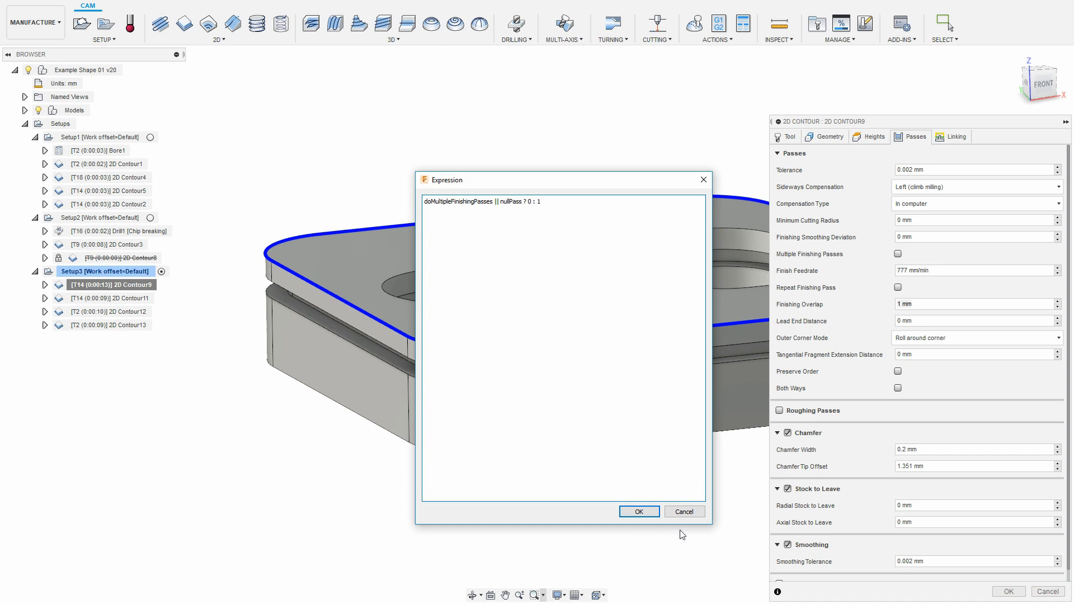
{"action": "left_click", "coordinate": [639, 511]}
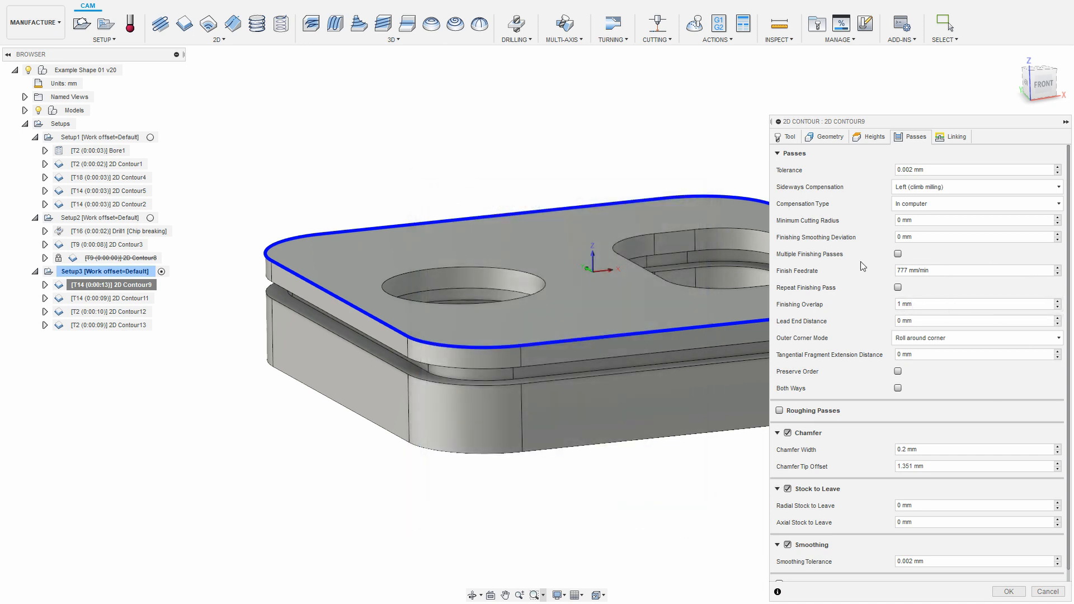
- Test the Finishing Overlap expression by switching Repeat Finishing Pass on and off, followed by Multiple Finishing Passes
{"action": "left_click", "coordinate": [898, 288]}
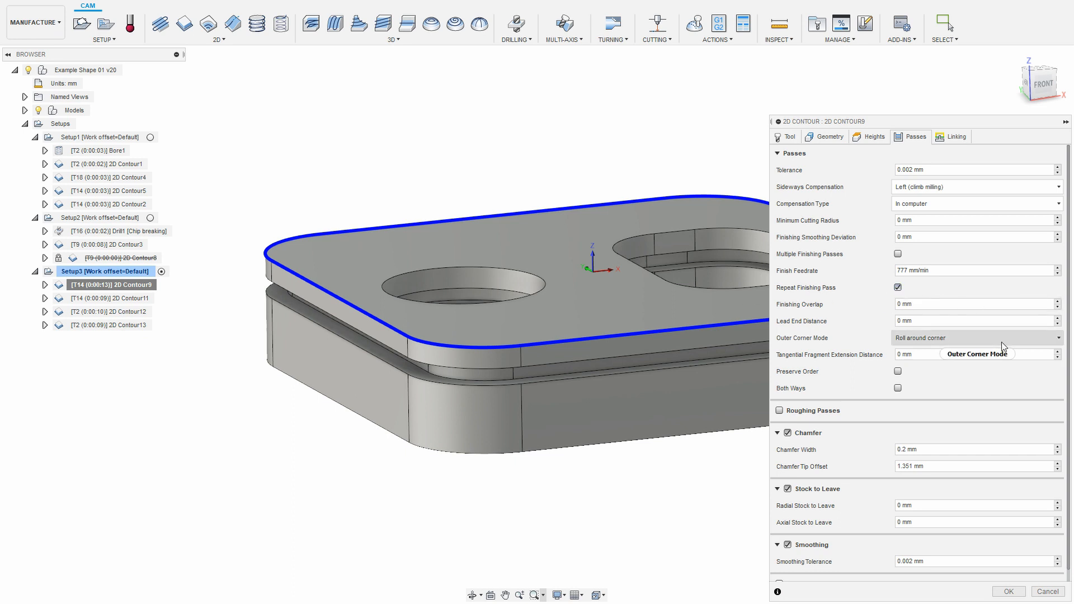
{"action": "left_click", "coordinate": [898, 288]}
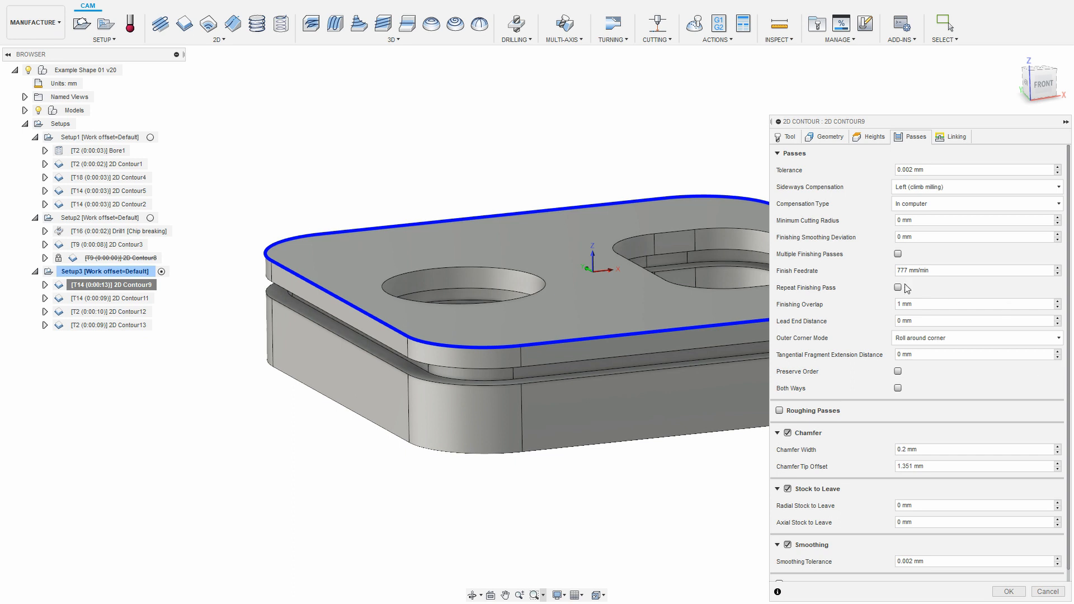
{"action": "left_click", "coordinate": [899, 254]}
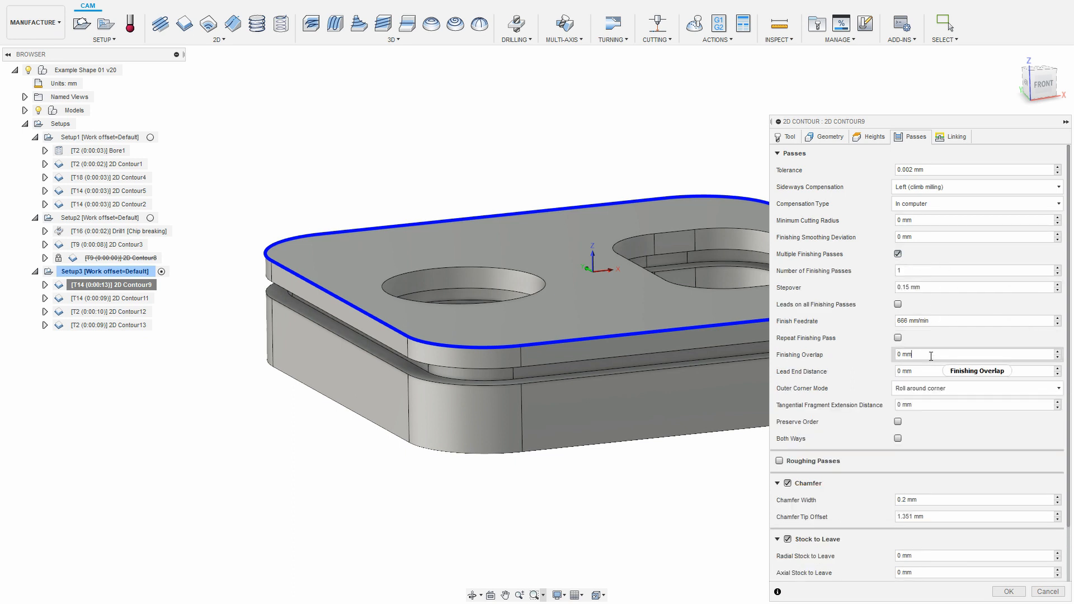
{"action": "left_click", "coordinate": [898, 254]}
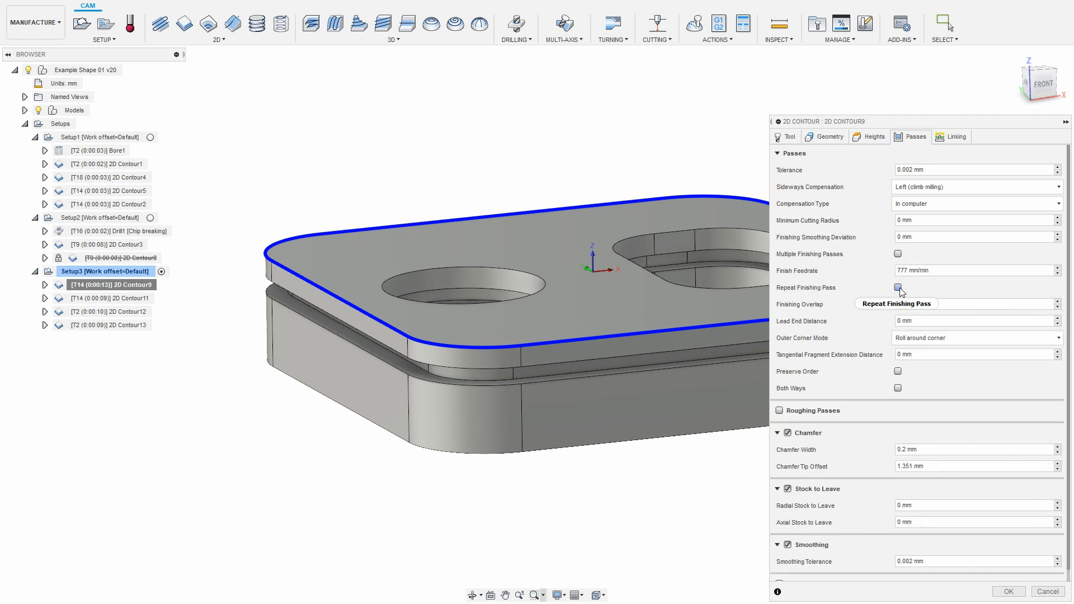
- Reopen the Finishing Overlap expression, review its || condition and close it unchanged
{"action": "right_click", "coordinate": [958, 307]}
{"action": "left_click", "coordinate": [996, 367]}
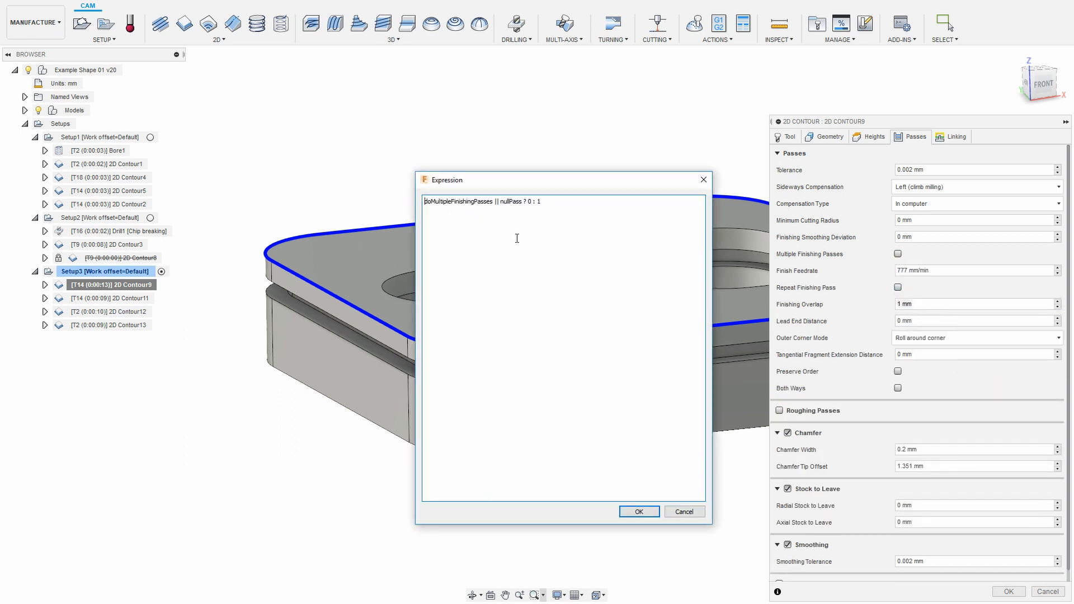
{"action": "left_click", "coordinate": [607, 211]}
{"action": "left_click", "coordinate": [639, 512]}
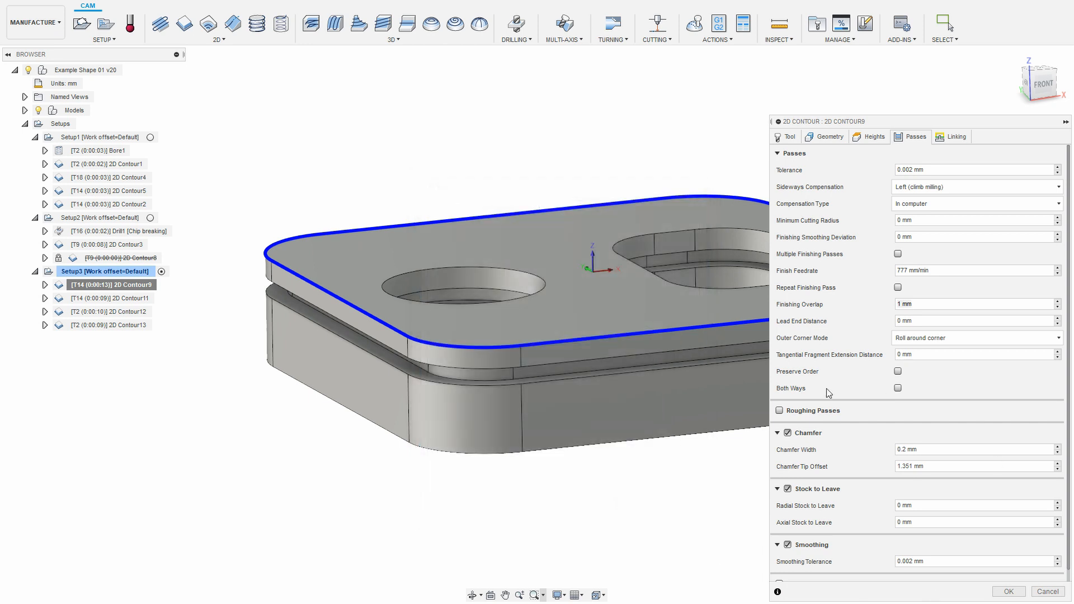
- Check the operator list in Notepad, return to Fusion 360 and accept the 2D Contour9 edits
{"action": "key", "text": "alt+Tab"}
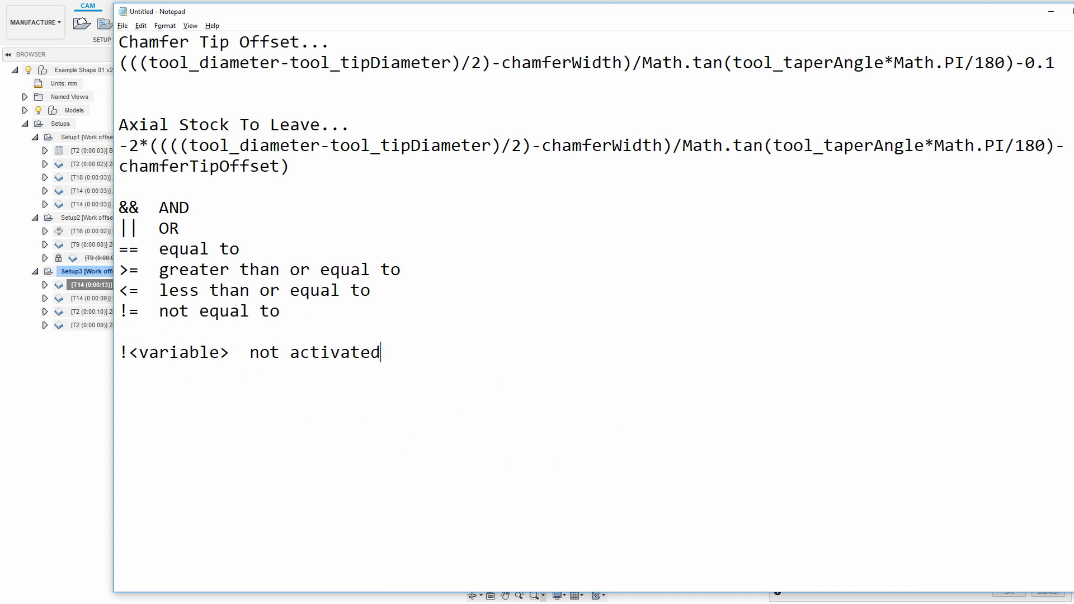
{"action": "left_click", "coordinate": [32, 491]}
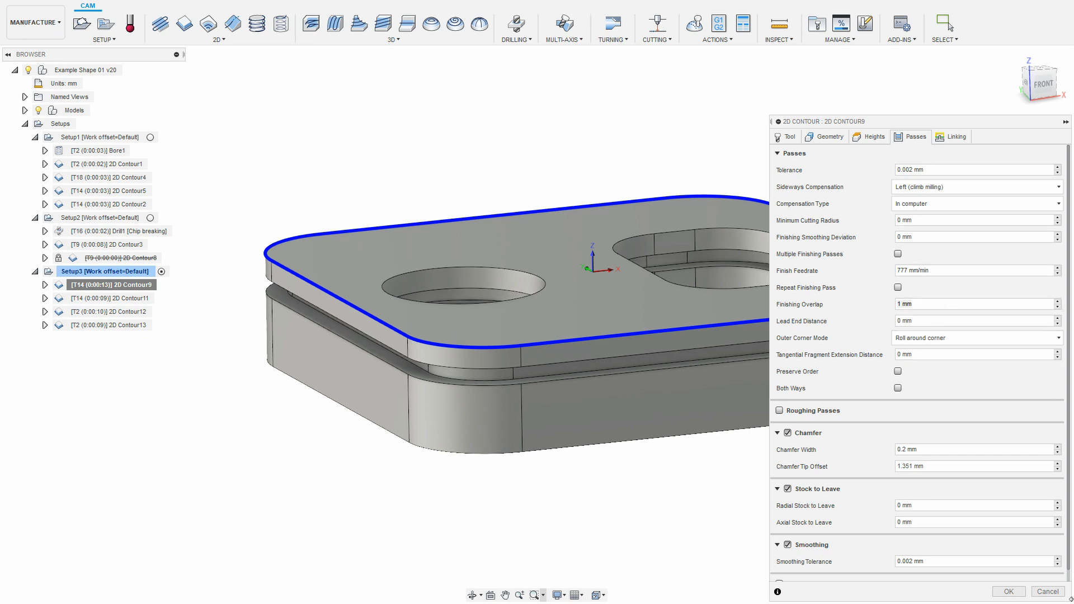
{"action": "left_click", "coordinate": [1009, 592]}
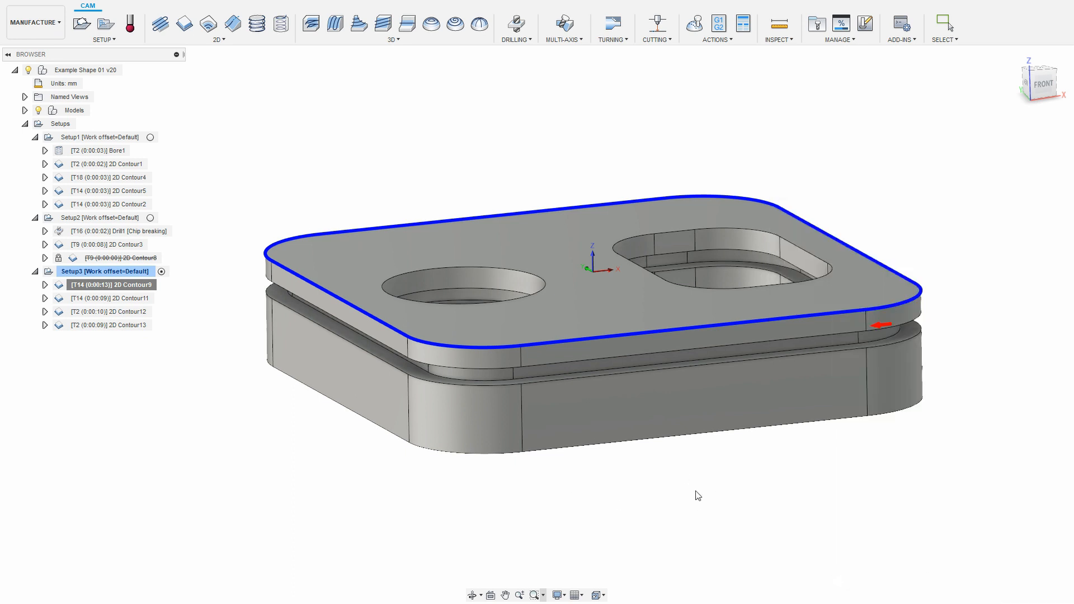
{"action": "key", "text": "Escape"}
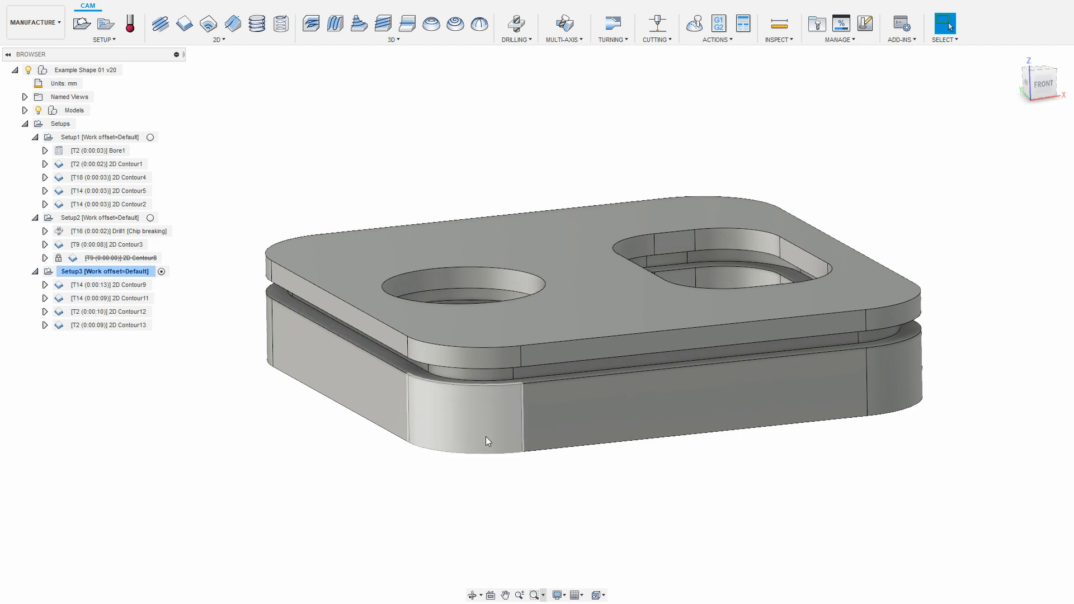
- Switch to Notepad and examine the doChamfer condition and its fallback value in the Axial Stock to Leave expression
{"action": "key", "text": "alt+Tab"}
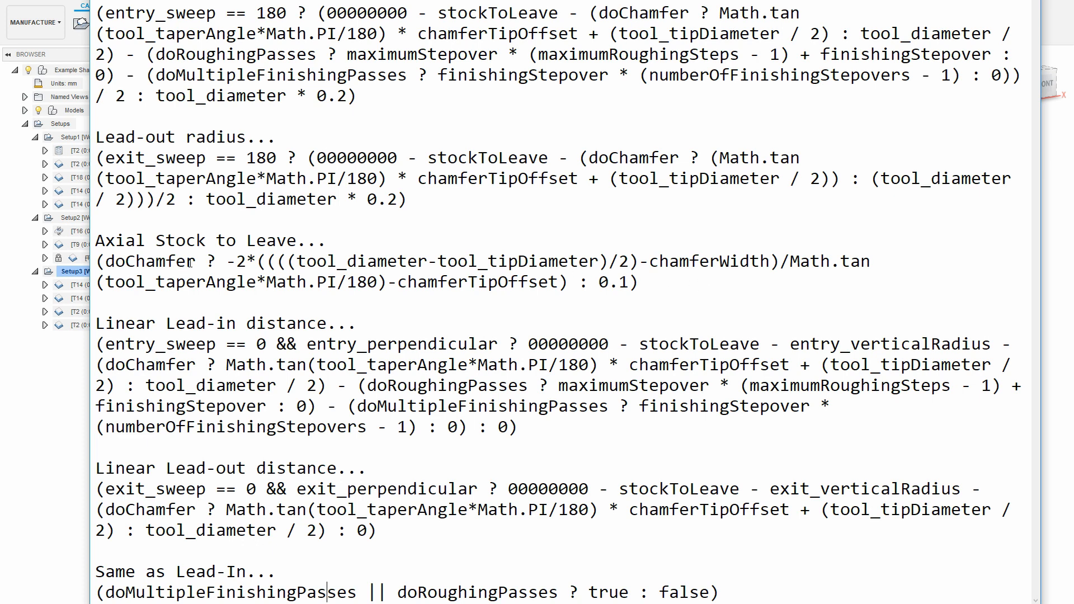
{"action": "left_click", "coordinate": [138, 261]}
{"action": "double_click", "coordinate": [210, 261]}
{"action": "double_click", "coordinate": [236, 262]}
{"action": "left_click", "coordinate": [660, 283]}
{"action": "key", "text": "shift+Left"}
{"action": "key", "text": "shift+Left"}
{"action": "key", "text": "Right"}
{"action": "key", "text": "shift+Left"}
{"action": "key", "text": "shift+Left"}
{"action": "left_click_drag", "start_coordinate": [640, 283], "coordinate": [495, 287]}
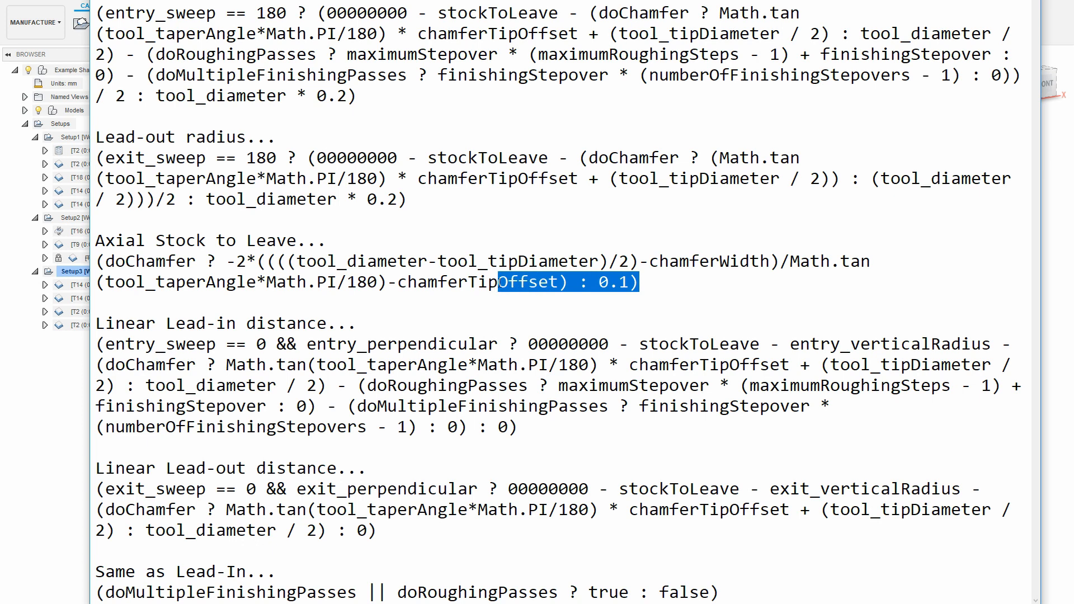
{"action": "left_click", "coordinate": [662, 283]}
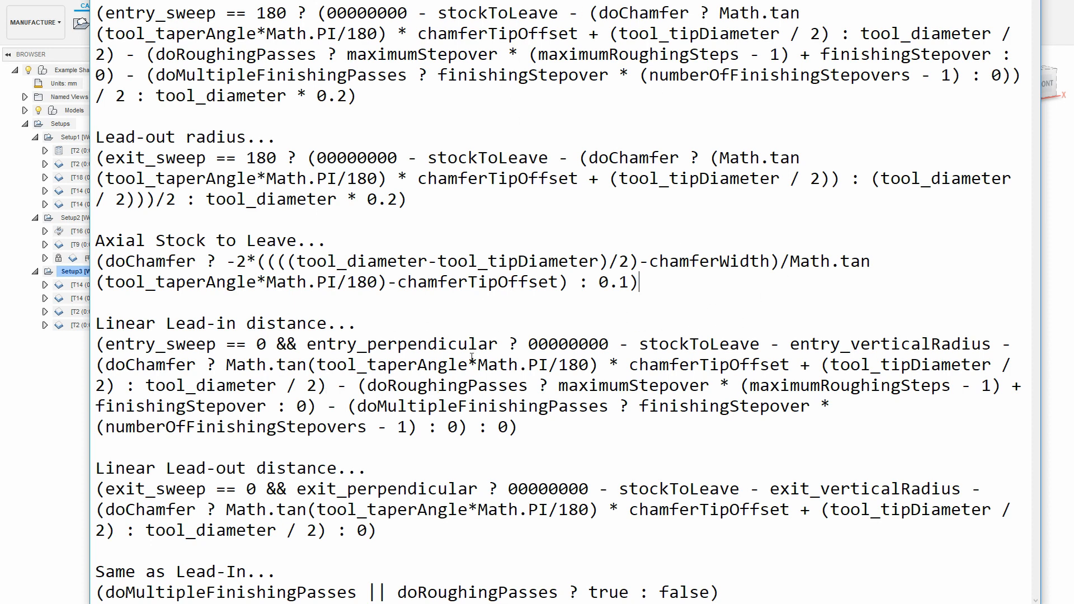
- Switch back to Fusion 360 and delete all 2D Contour operations, 2D Contour9 through 2D Contour13, from Setup3
{"action": "left_click", "coordinate": [79, 420]}
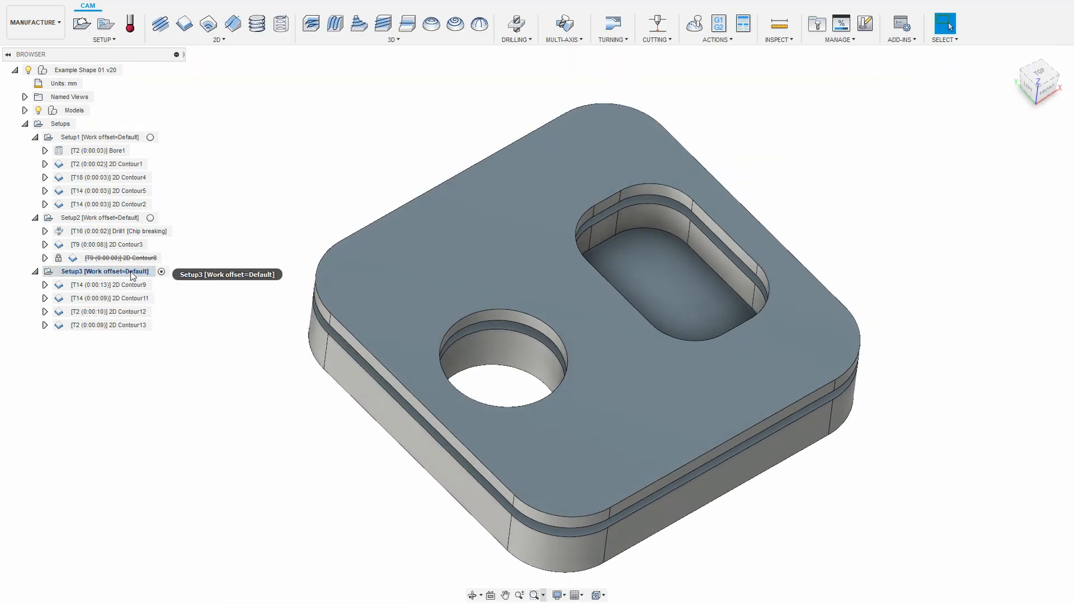
{"action": "left_click", "coordinate": [129, 285]}
{"action": "left_click", "coordinate": [120, 324], "text": "shift"}
{"action": "right_click", "coordinate": [121, 325]}
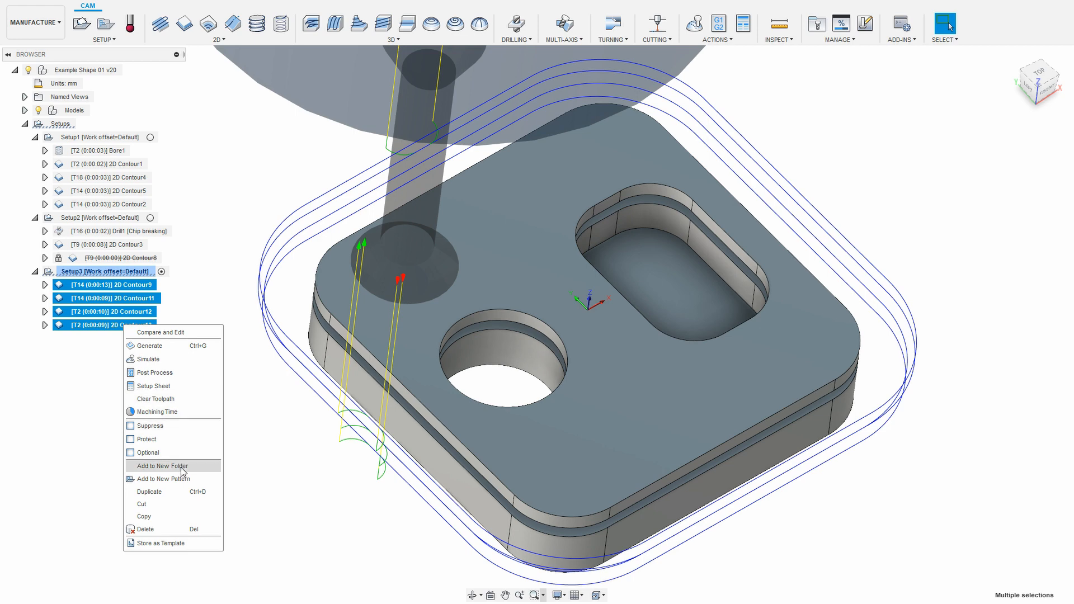
{"action": "left_click", "coordinate": [145, 529]}
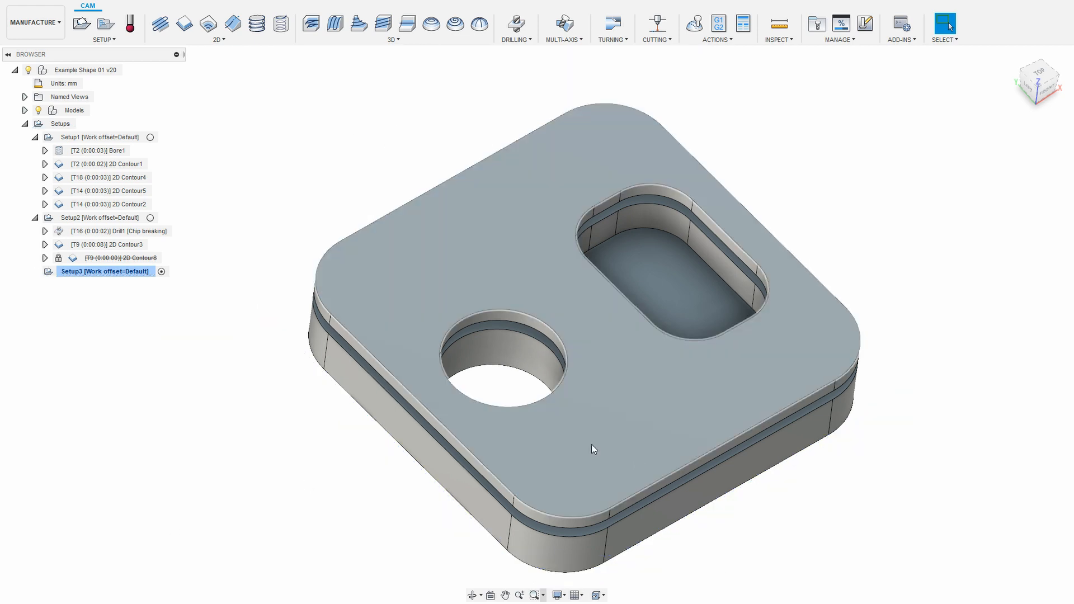
- Create a Bore operation in Setup3 with tool #2, the 1/4" reduced-shank flat end mill, on the round hole's face
{"action": "scroll", "coordinate": [338, 309], "scroll_direction": "up", "scroll_amount": 3}
{"action": "scroll", "coordinate": [336, 309], "scroll_direction": "down", "scroll_amount": 3}
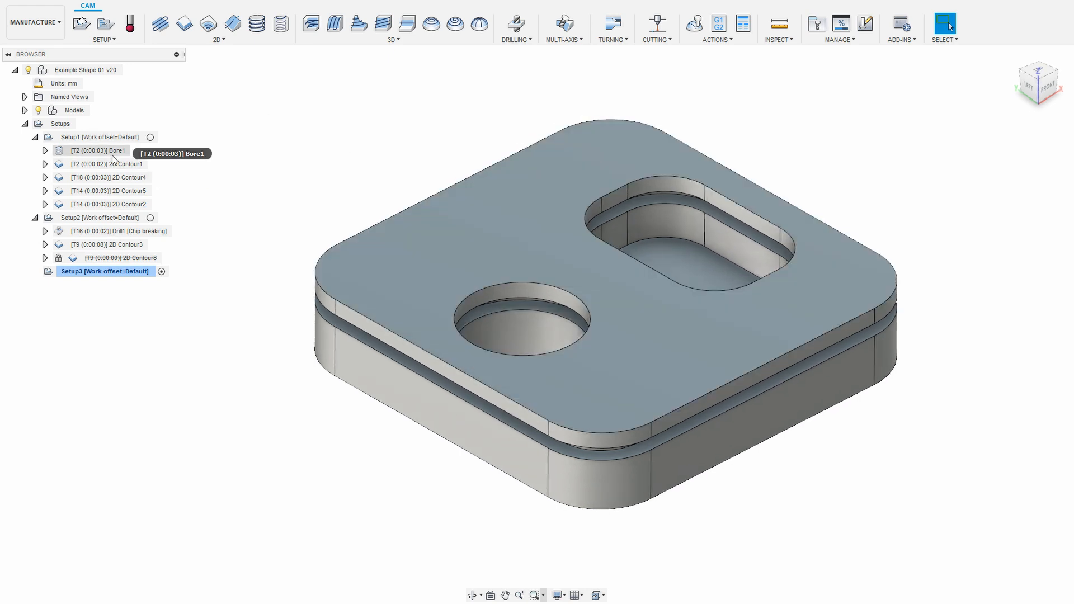
{"action": "left_click", "coordinate": [282, 24]}
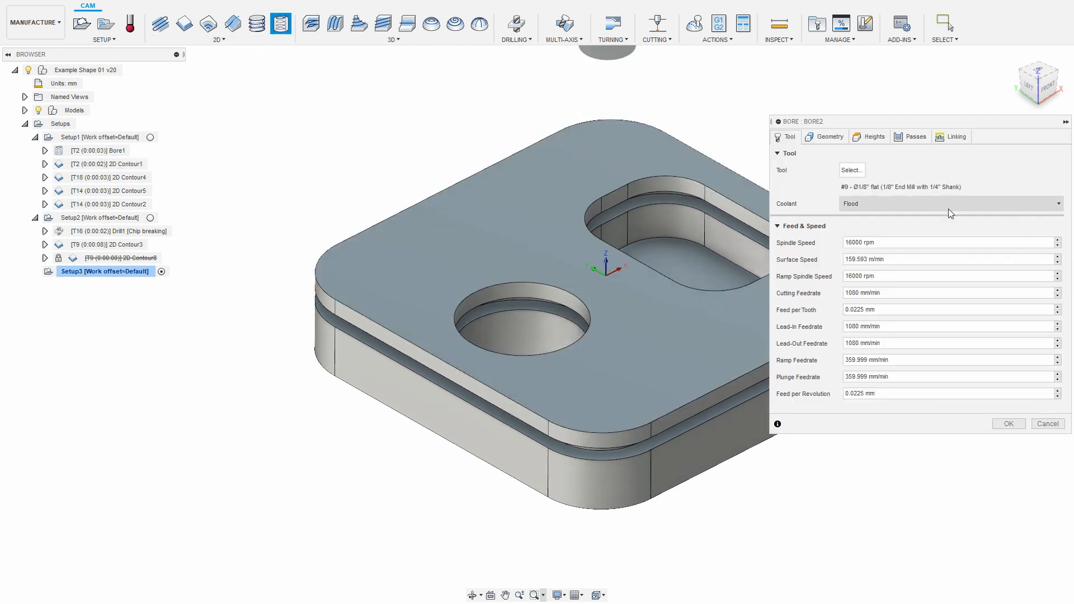
{"action": "left_click", "coordinate": [831, 140]}
{"action": "left_click", "coordinate": [786, 136]}
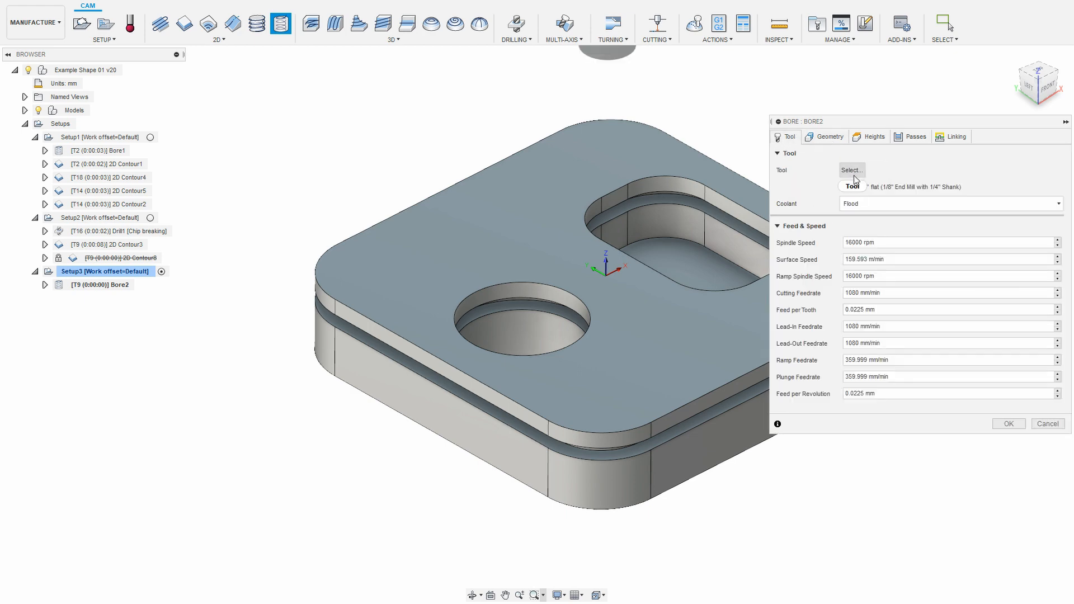
{"action": "left_click", "coordinate": [851, 167]}
{"action": "double_click", "coordinate": [401, 156]}
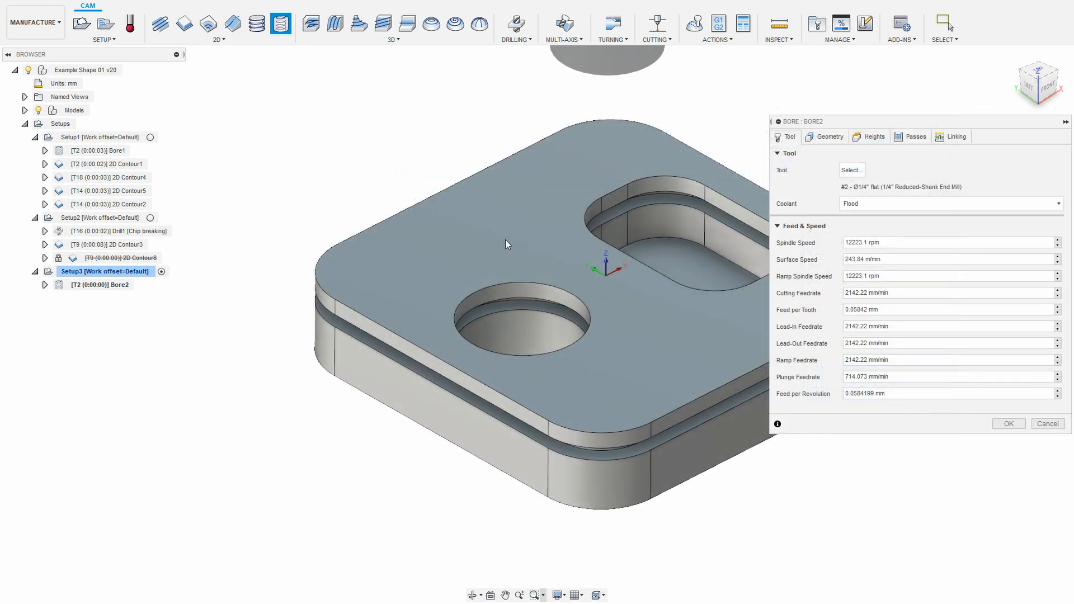
{"action": "left_click", "coordinate": [826, 136]}
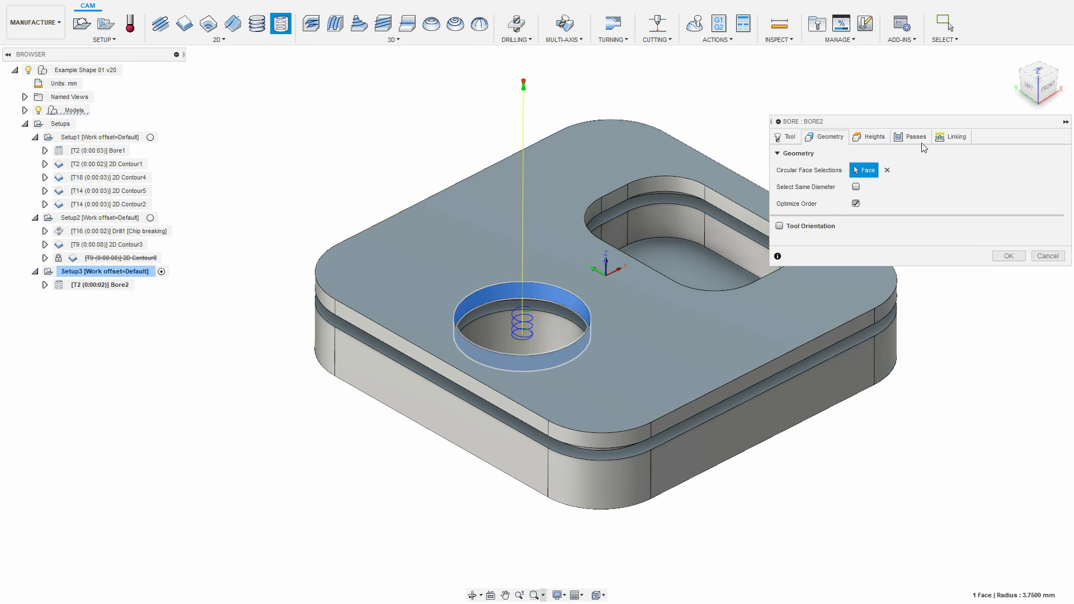
- Reference the bore's bottom height to the stock bottom and lower its offset so the bottom sits at -6 mm
{"action": "left_click", "coordinate": [870, 137]}
{"action": "left_click", "coordinate": [851, 338]}
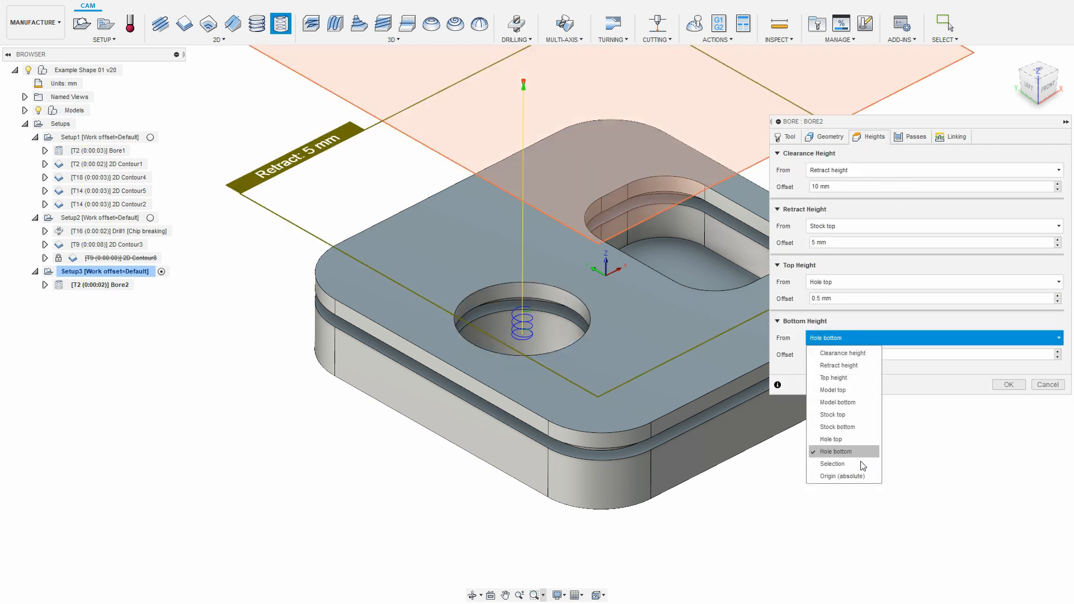
{"action": "left_click", "coordinate": [854, 427]}
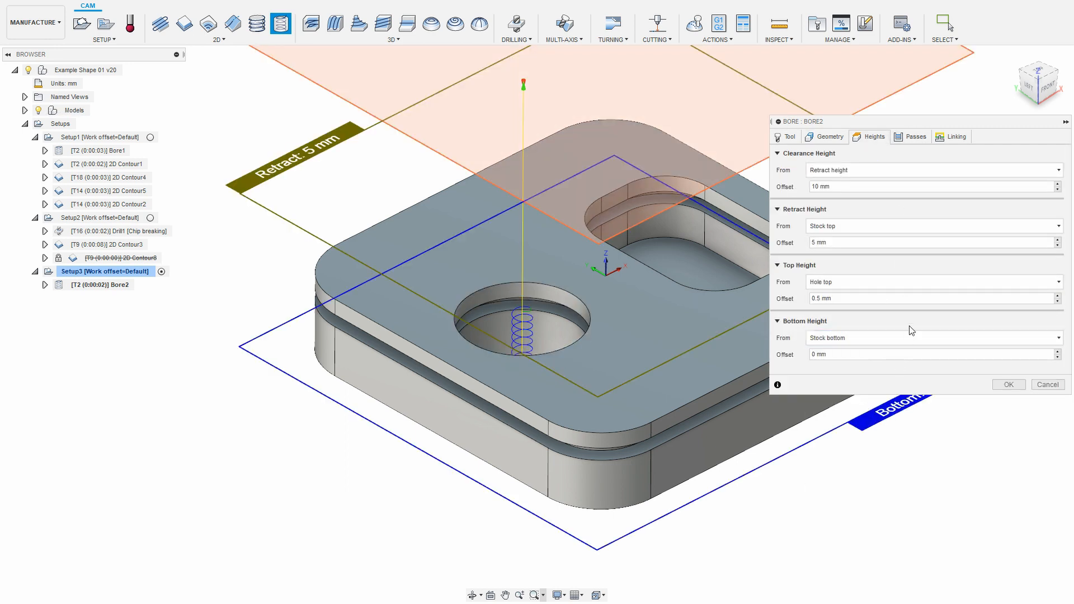
{"action": "left_click", "coordinate": [1057, 358]}
- Enable Stock to Leave on the bore, check the Radial Stock to Leave expression without changing it, and accept the operation
{"action": "left_click", "coordinate": [912, 136]}
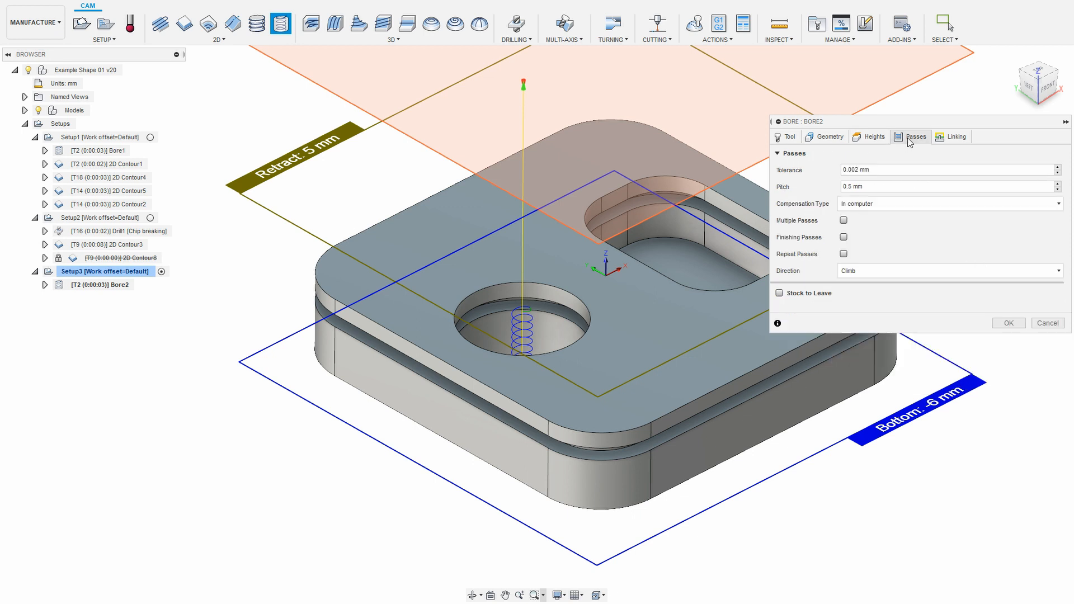
{"action": "left_click", "coordinate": [806, 293]}
{"action": "right_click", "coordinate": [882, 311]}
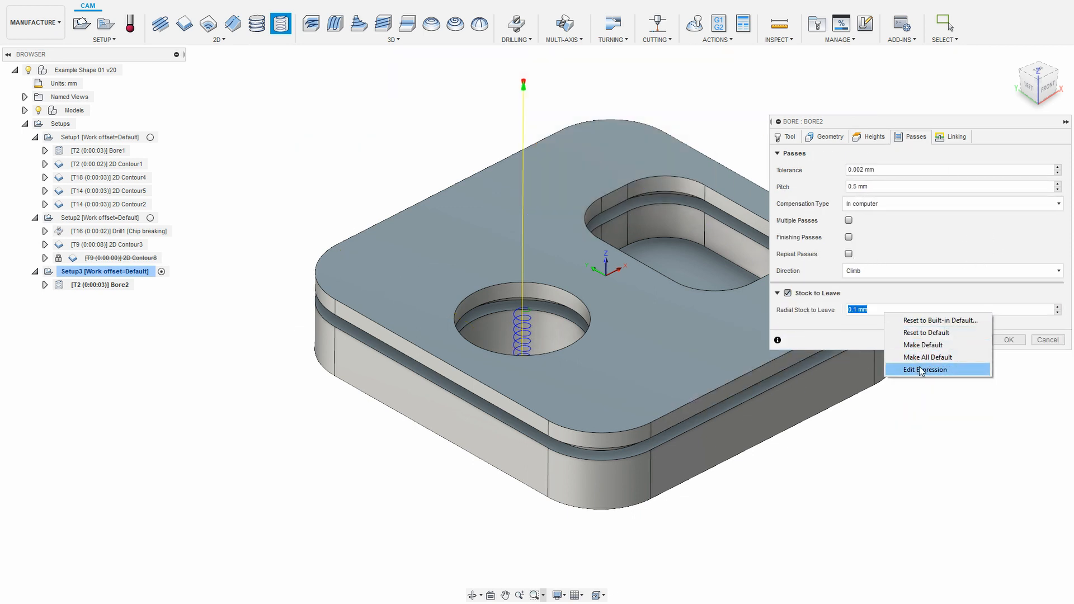
{"action": "left_click", "coordinate": [924, 370]}
{"action": "left_click", "coordinate": [684, 511]}
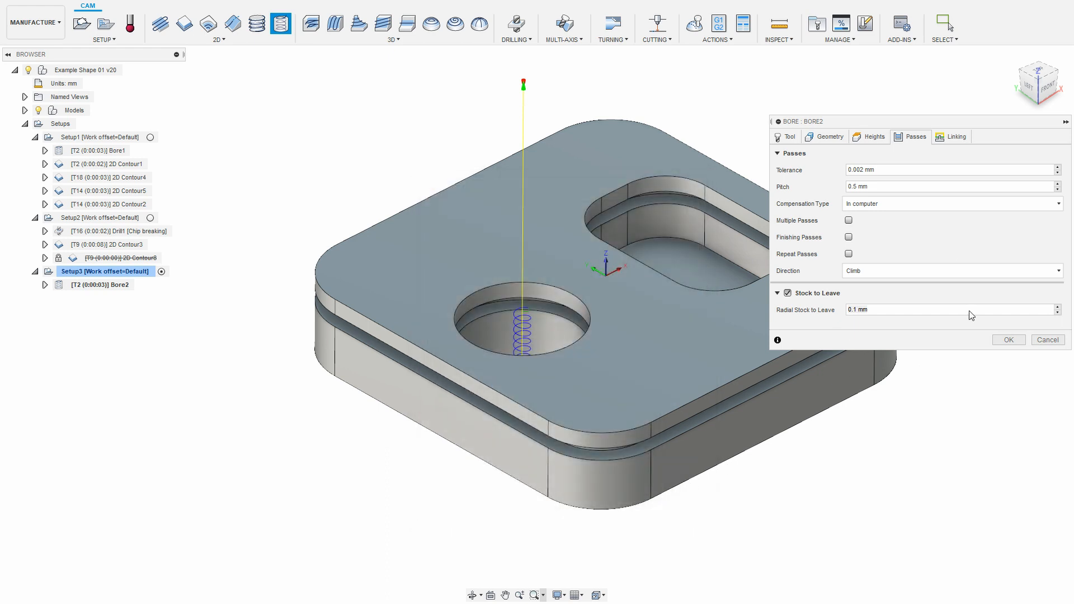
{"action": "left_click", "coordinate": [1010, 340]}
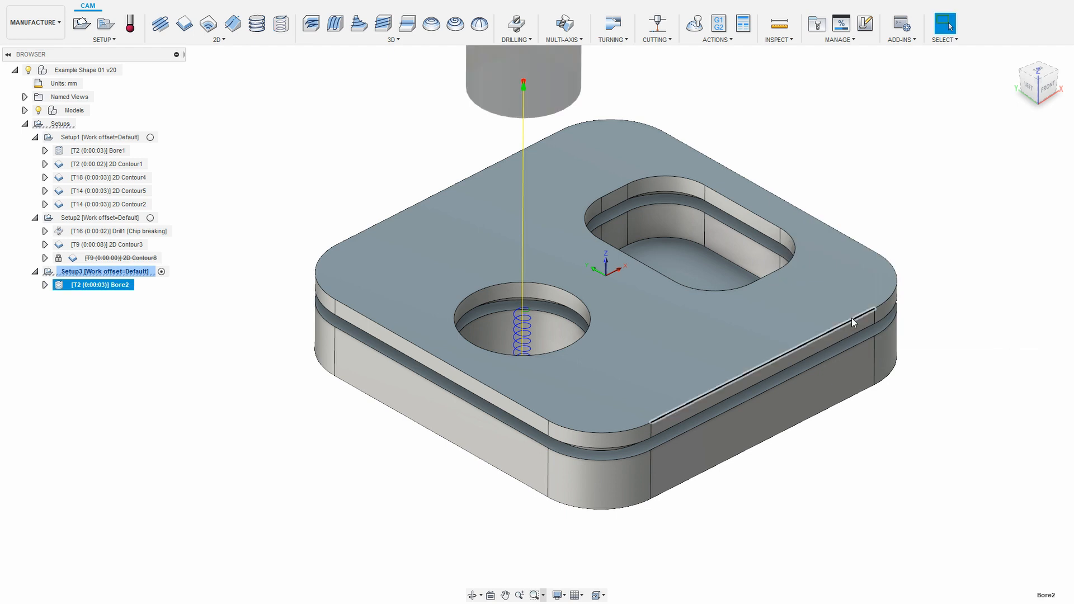
- Simulate the Bore2 toolpath with the stock displayed, then close the simulation
{"action": "right_click", "coordinate": [134, 288]}
{"action": "left_click", "coordinate": [143, 351]}
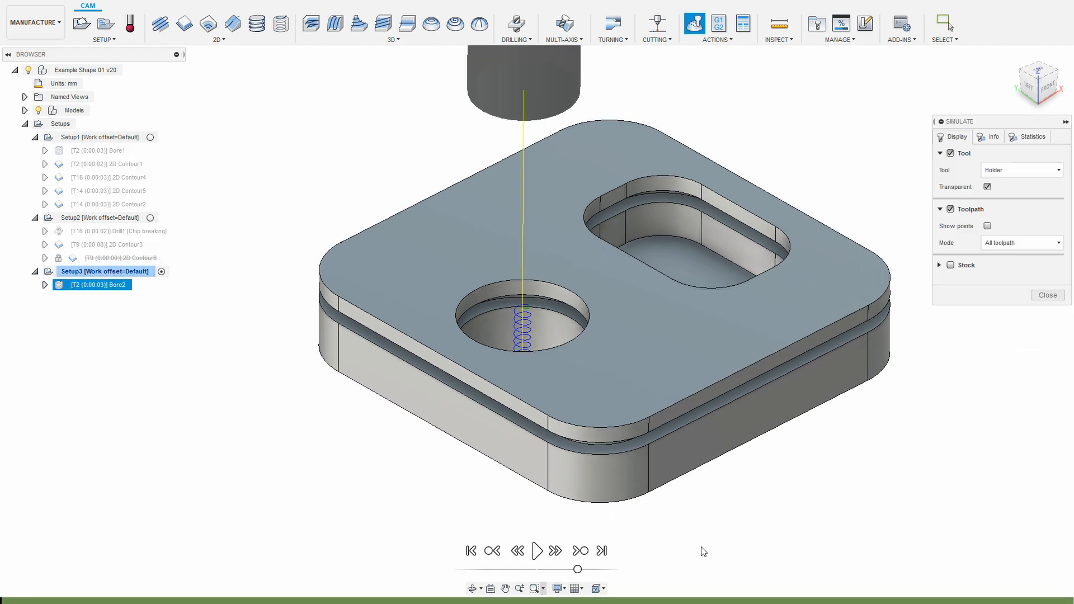
{"action": "left_click", "coordinate": [951, 265]}
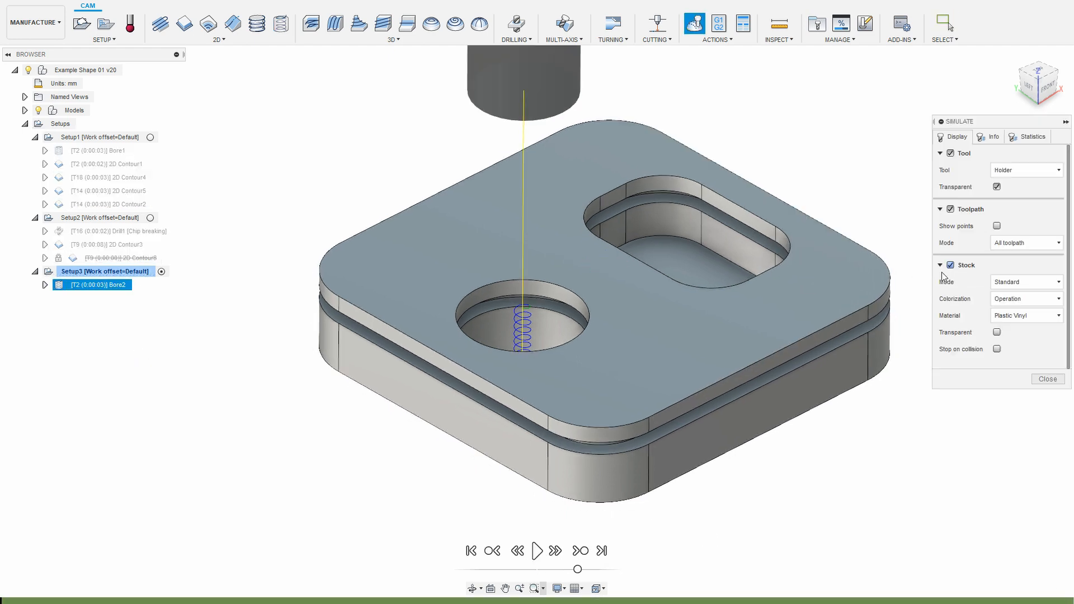
{"action": "left_click", "coordinate": [1048, 379]}
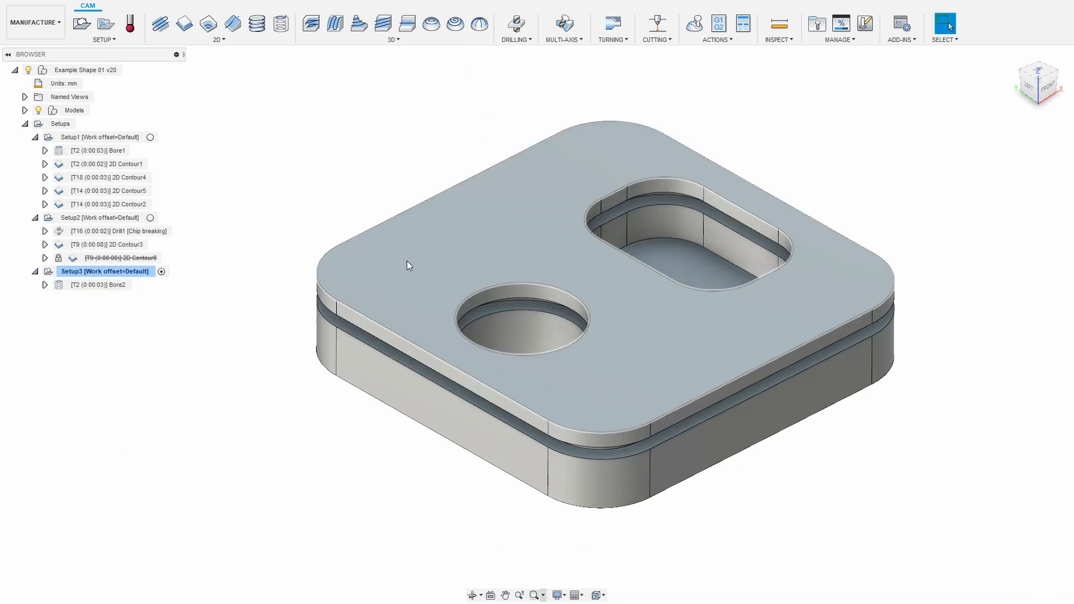
- Start a 2D Contour operation in Setup3 and select the round hole's bottom edge as the contour
{"action": "middle_click_drag", "start_coordinate": [408, 261], "coordinate": [539, 330], "text": "shift"}
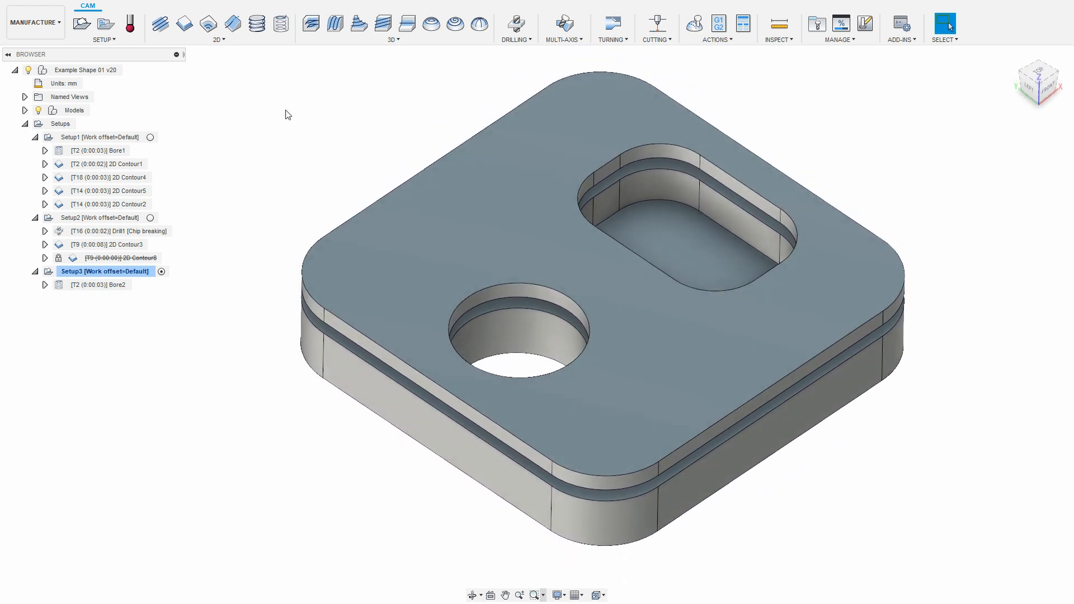
{"action": "left_click", "coordinate": [184, 24]}
{"action": "left_click", "coordinate": [595, 266]}
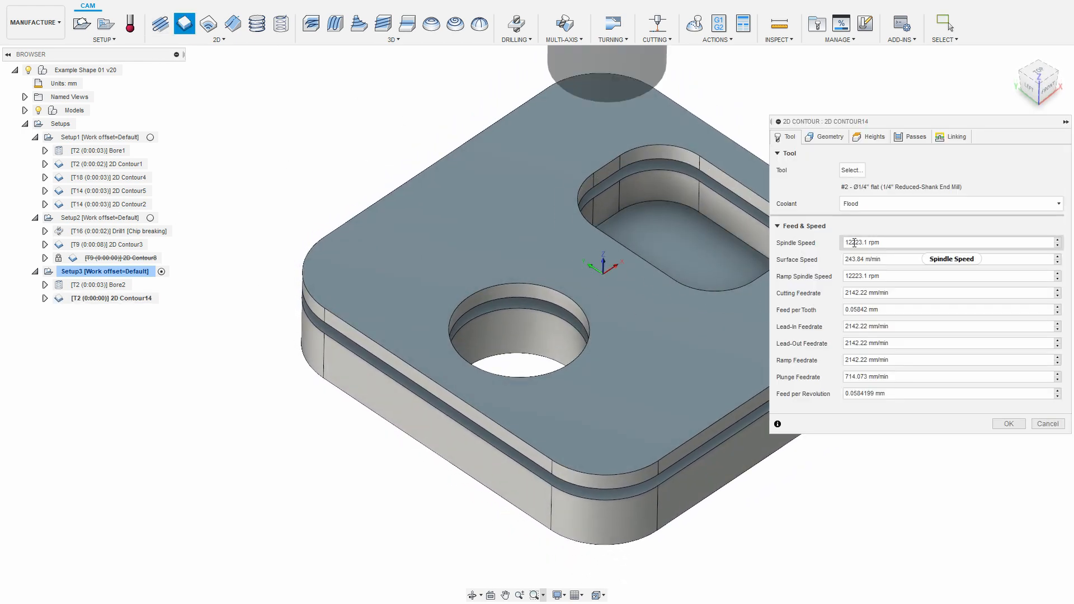
{"action": "left_click", "coordinate": [549, 358]}
- Set the contour's bottom height offset to -1 mm, review its passes and linking settings, and accept the operation
{"action": "left_click", "coordinate": [874, 140]}
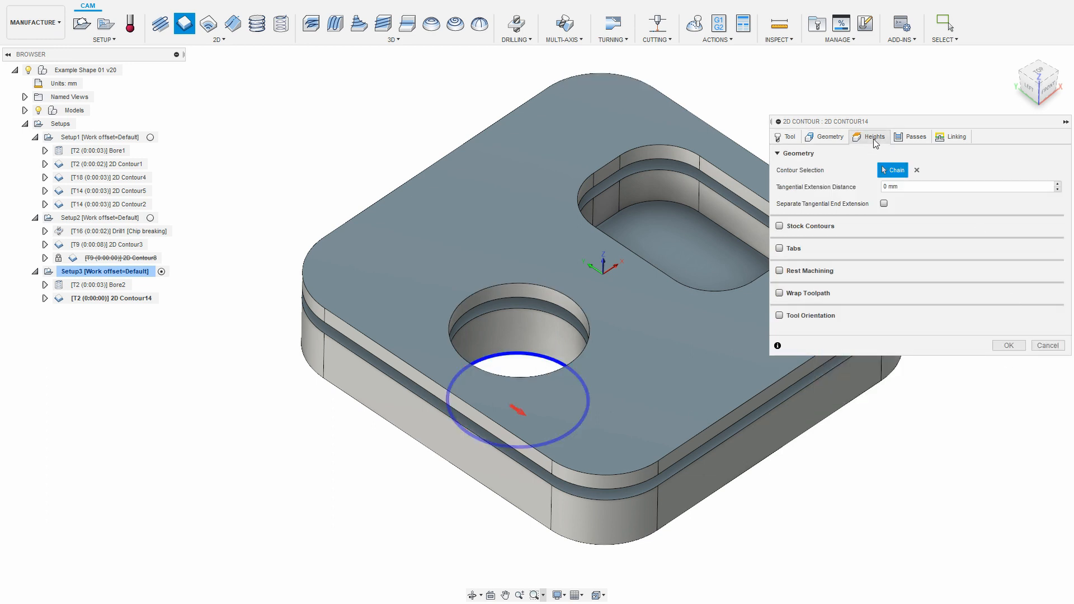
{"action": "left_click", "coordinate": [1058, 397]}
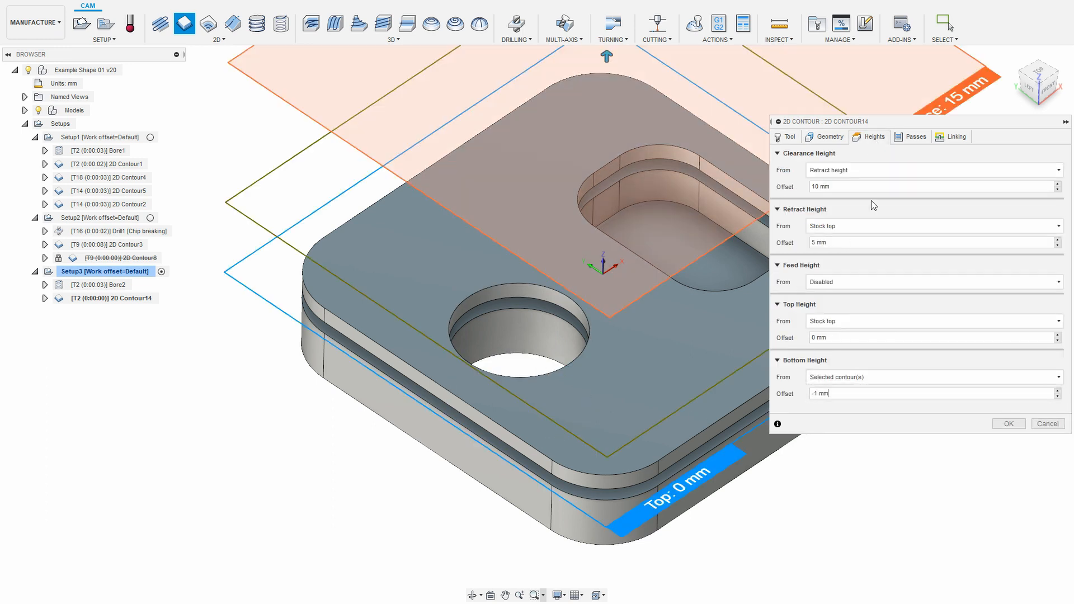
{"action": "left_click", "coordinate": [917, 138]}
{"action": "left_click", "coordinate": [953, 138]}
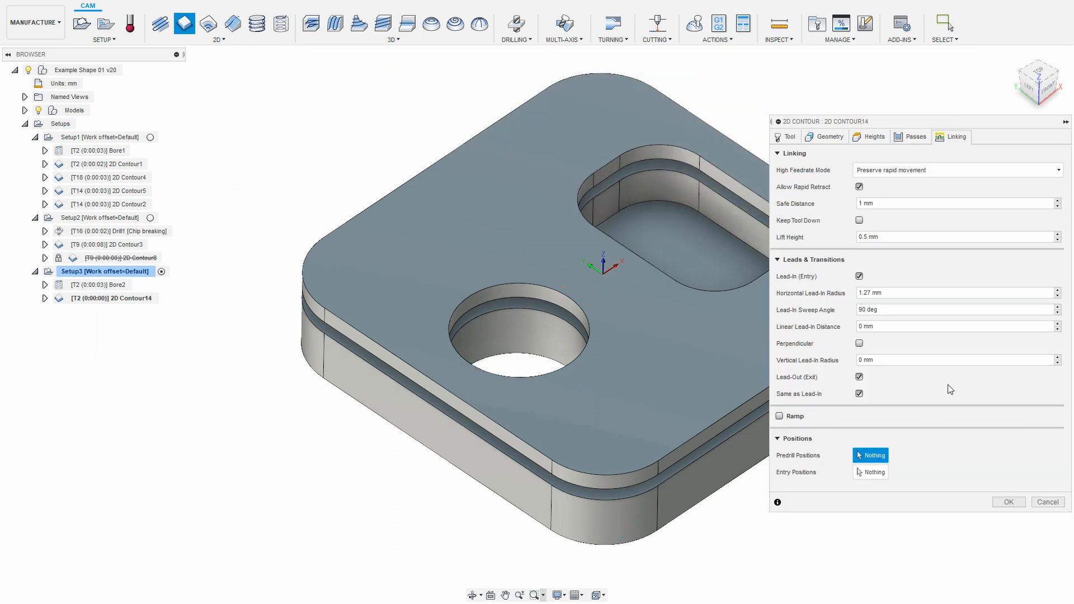
{"action": "left_click", "coordinate": [1008, 502]}
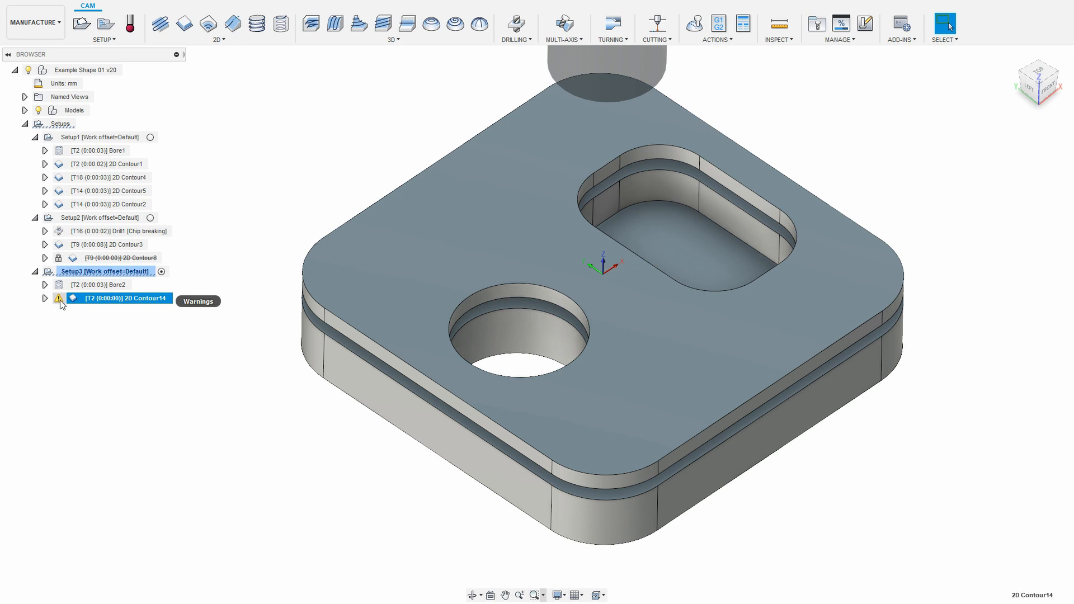
- Open the warning log of 2D Contour14, read the message about the unmachined contour and close the log
{"action": "left_click", "coordinate": [60, 300]}
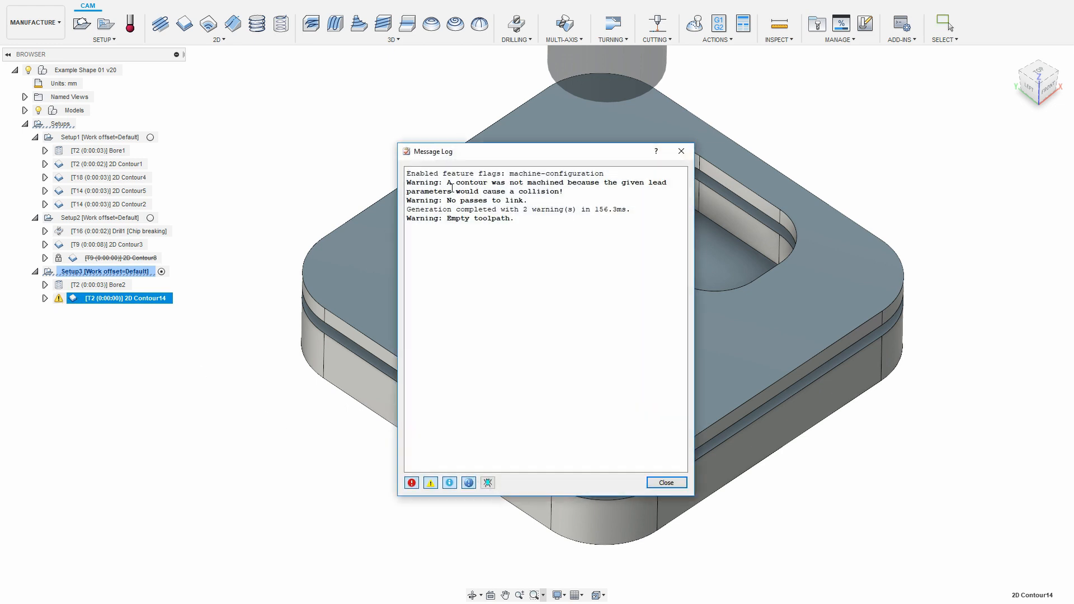
{"action": "left_click_drag", "start_coordinate": [448, 185], "coordinate": [583, 189]}
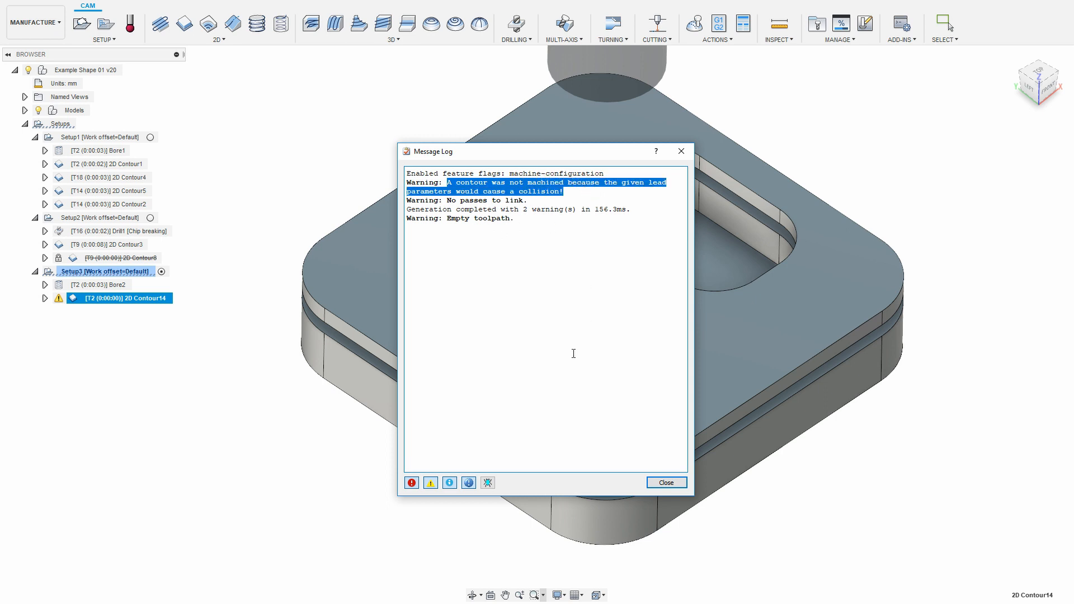
{"action": "left_click", "coordinate": [666, 482]}
{"action": "left_click", "coordinate": [163, 358]}
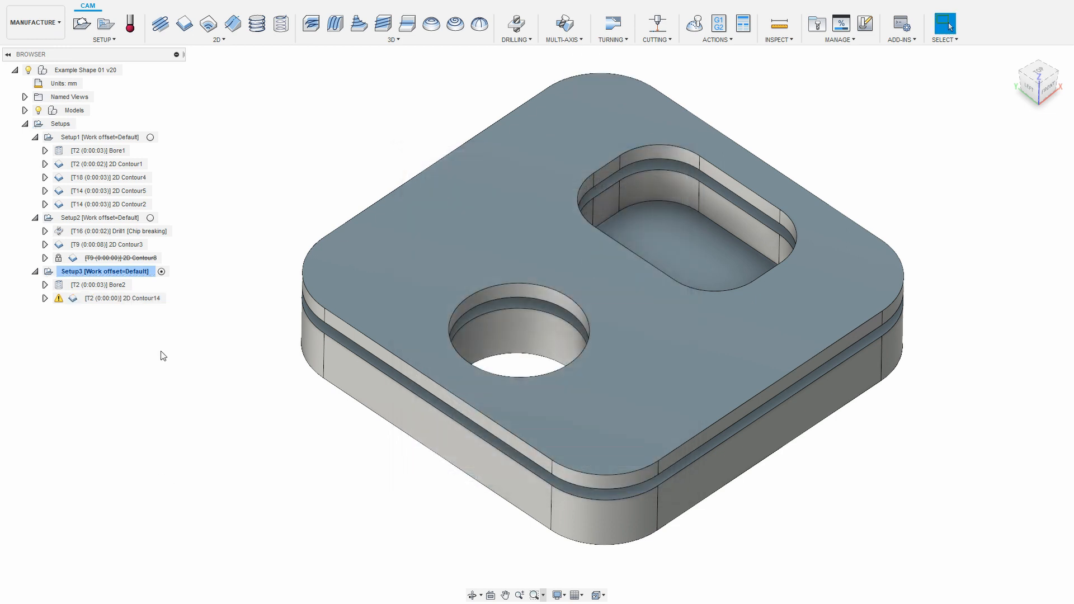
- Edit 2D Contour14 to try the part's outer bottom edge as the machined contour and generate the toolpath
{"action": "right_click", "coordinate": [155, 305]}
{"action": "left_click", "coordinate": [184, 304]}
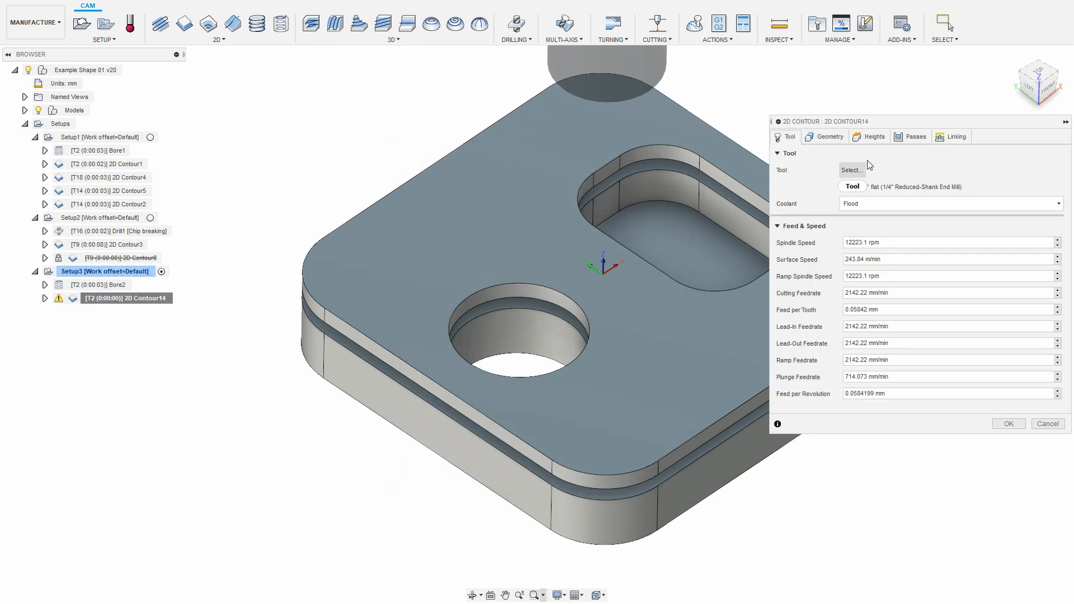
{"action": "left_click", "coordinate": [832, 137]}
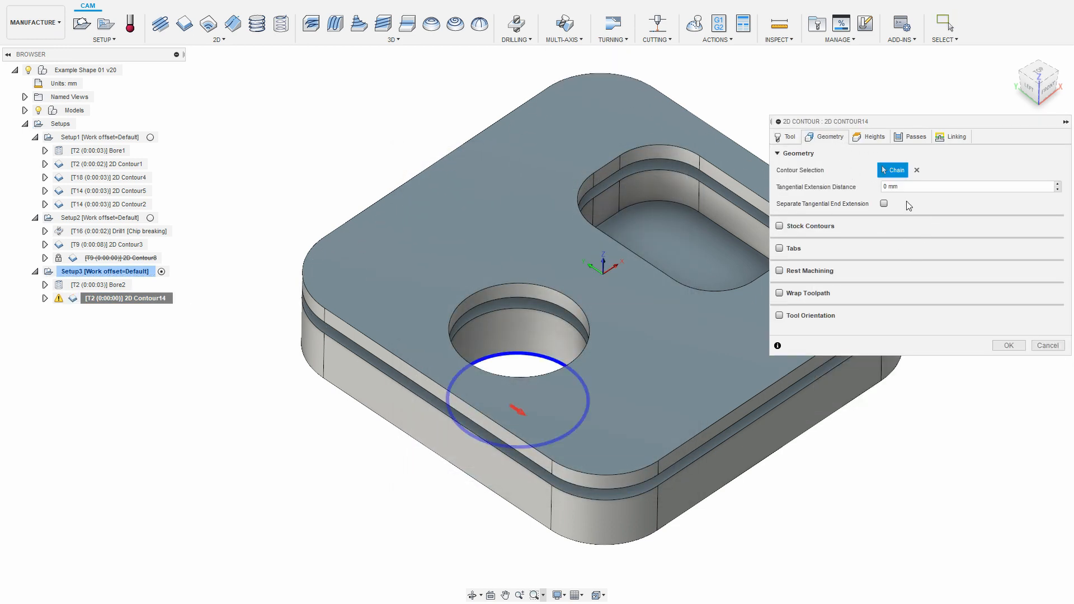
{"action": "left_click", "coordinate": [395, 429]}
{"action": "left_click", "coordinate": [1009, 345]}
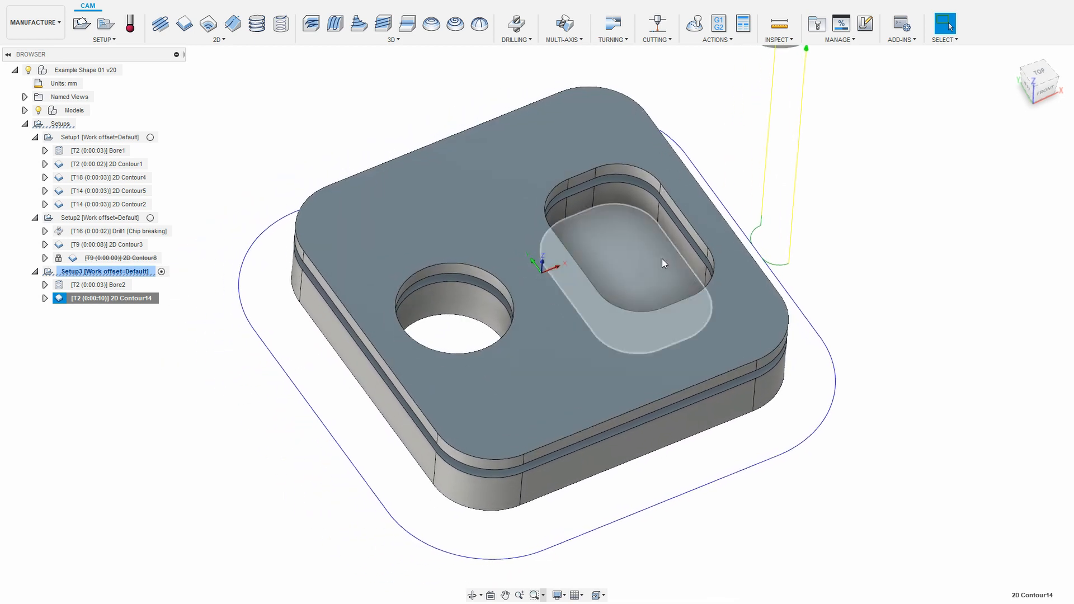
- Reopen 2D Contour14, clear its contour selection and select the round hole's bottom edge instead
{"action": "right_click", "coordinate": [93, 302]}
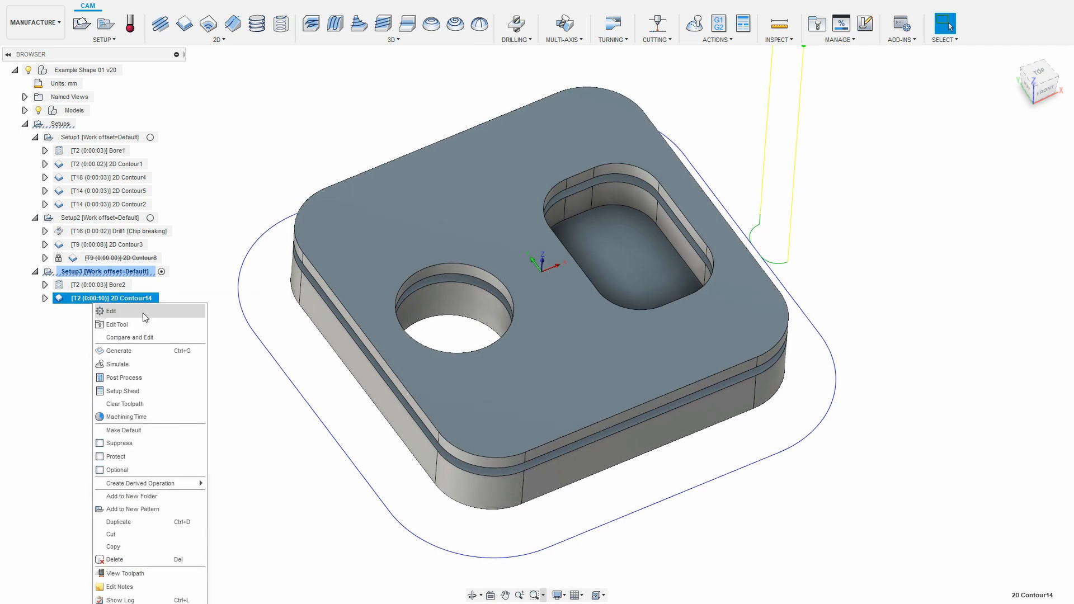
{"action": "left_click", "coordinate": [143, 312]}
{"action": "left_click", "coordinate": [825, 136]}
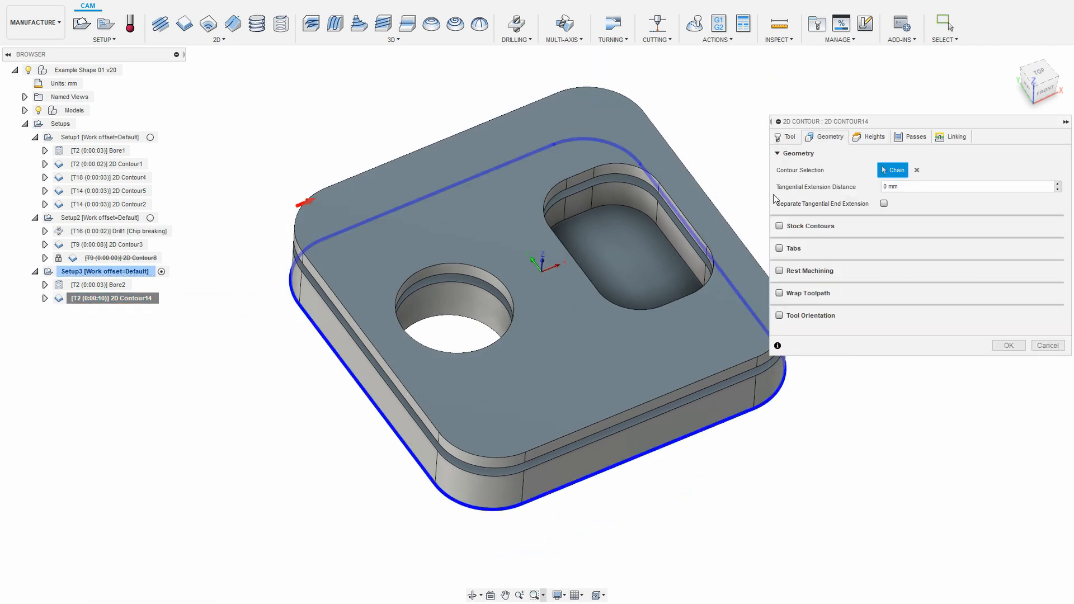
{"action": "left_click", "coordinate": [916, 170]}
{"action": "left_click", "coordinate": [468, 314]}
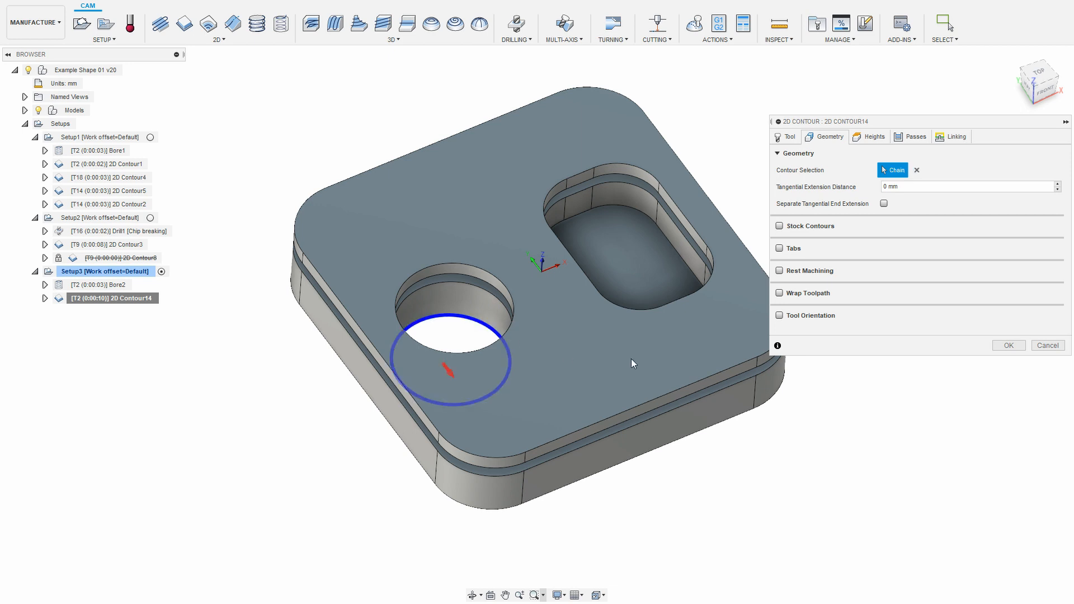
- Set 2D Contour14's Horizontal Lead-In Radius to 0.5 mm and accept the operation
{"action": "left_click", "coordinate": [952, 137]}
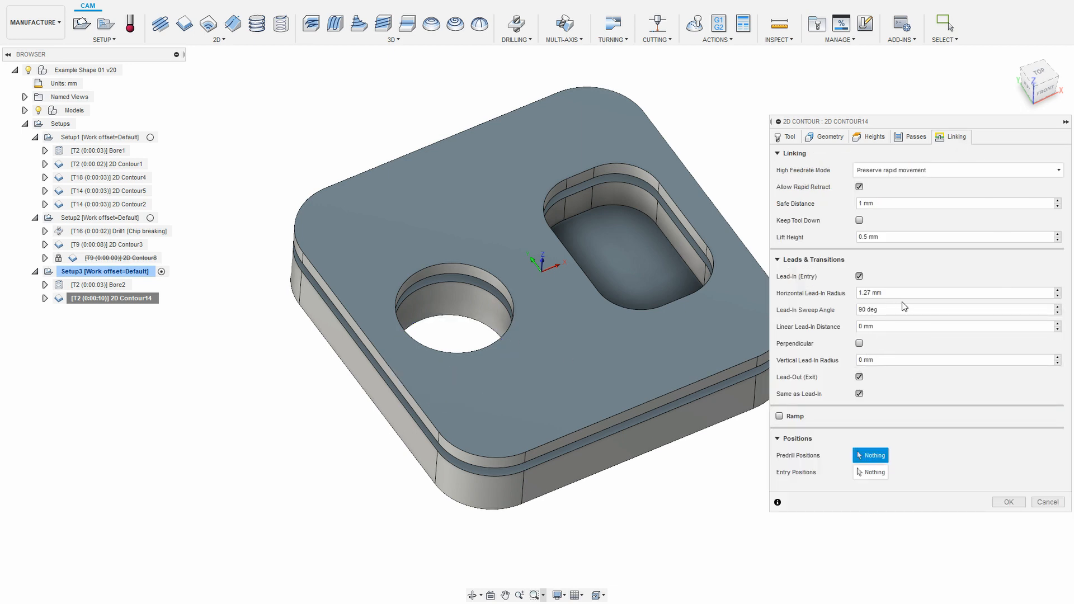
{"action": "left_click", "coordinate": [918, 293]}
{"action": "type", "text": ".5"}
{"action": "left_click", "coordinate": [1009, 501]}
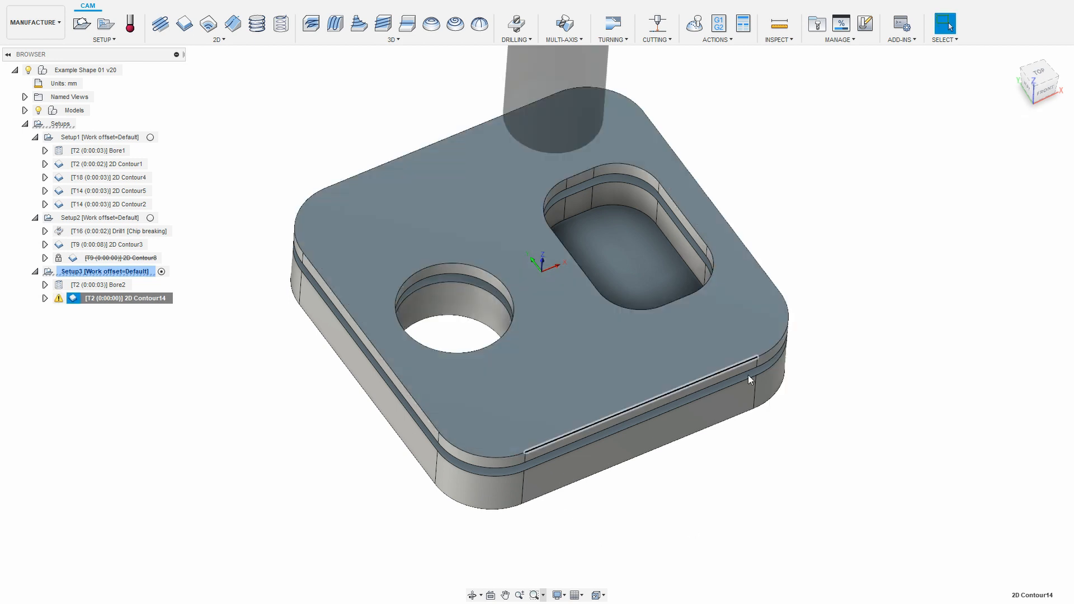
- Reopen 2D Contour14 to recheck its lead-in settings, accept them unchanged and regenerate the toolpath
{"action": "middle_click_drag", "start_coordinate": [746, 364], "coordinate": [706, 351], "text": "shift"}
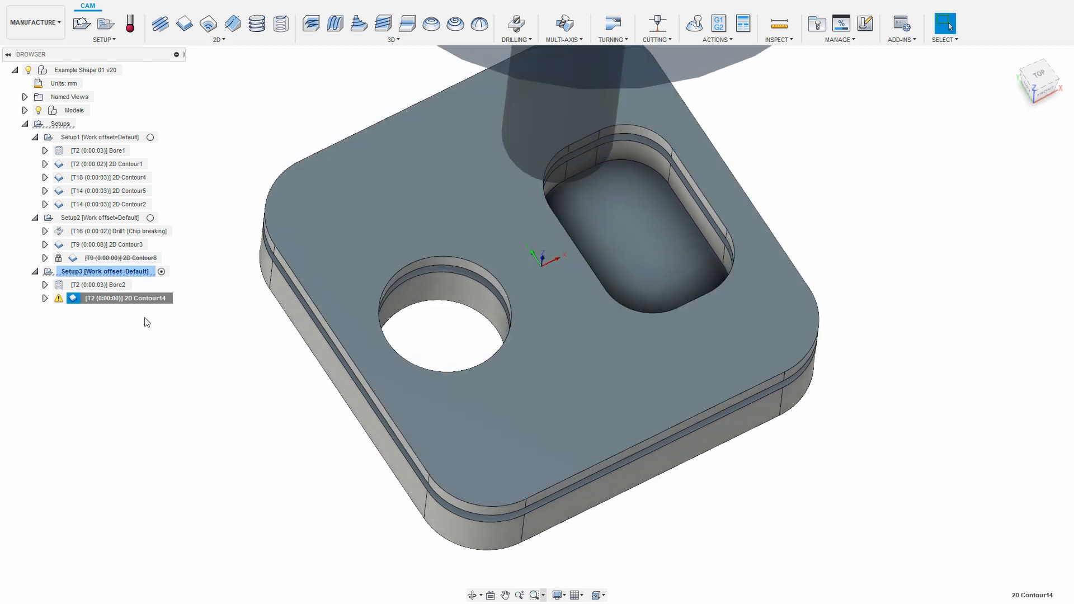
{"action": "right_click", "coordinate": [153, 301]}
{"action": "left_click", "coordinate": [171, 311]}
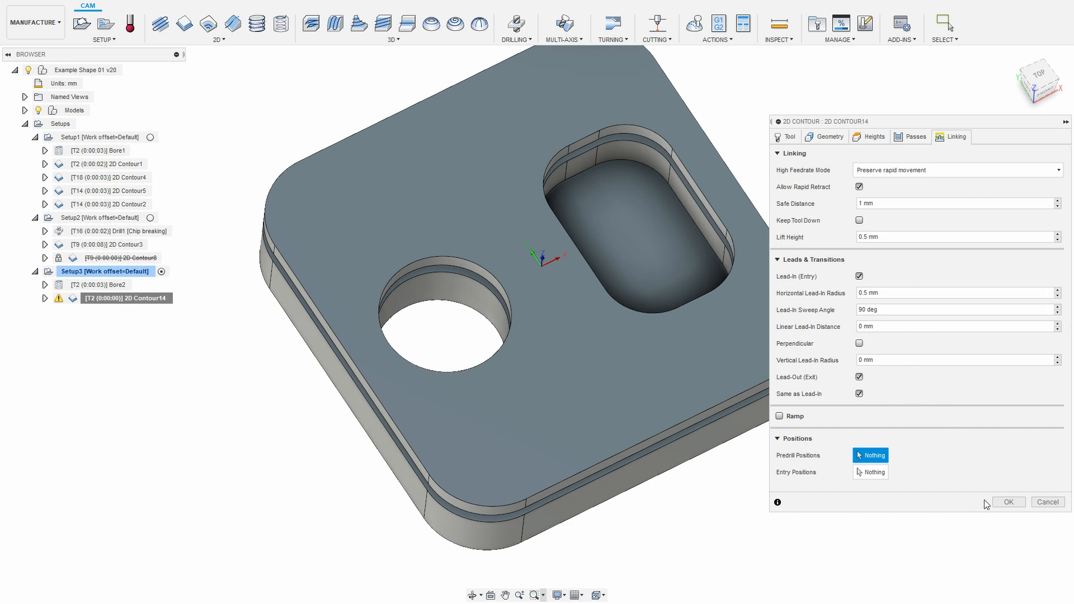
{"action": "left_click", "coordinate": [1005, 502]}
{"action": "right_click", "coordinate": [134, 299]}
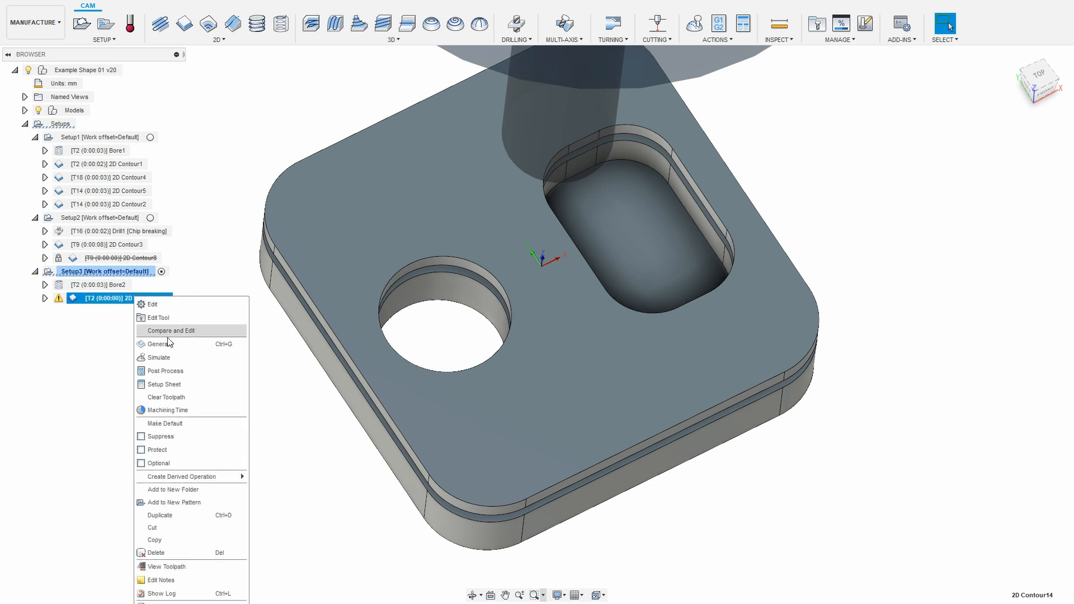
{"action": "left_click", "coordinate": [179, 346]}
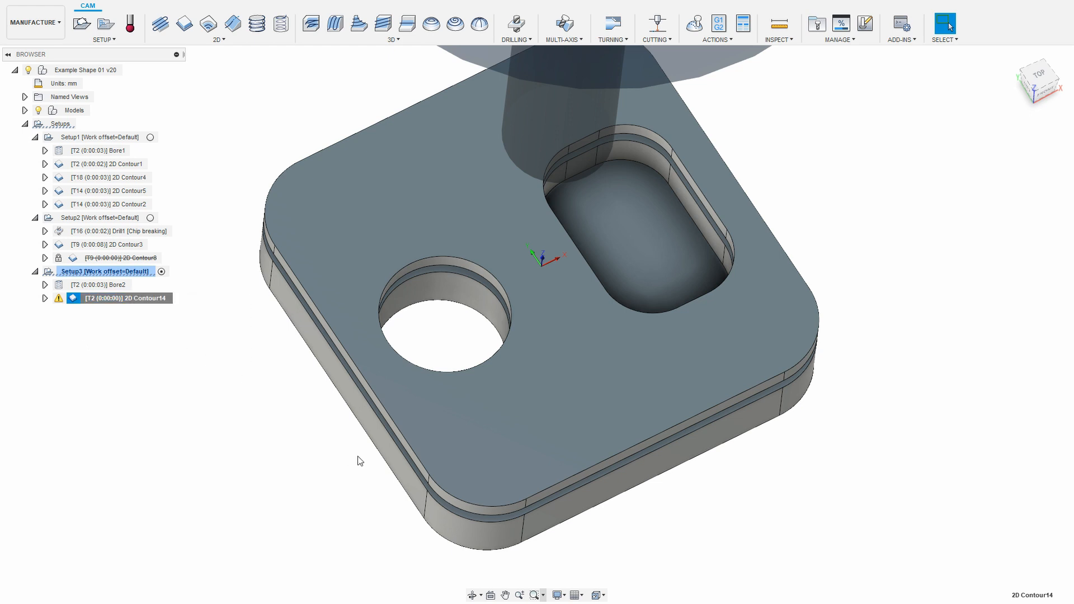
- Review the warnings in 2D Contour14's message log and close the log
{"action": "left_click", "coordinate": [59, 299]}
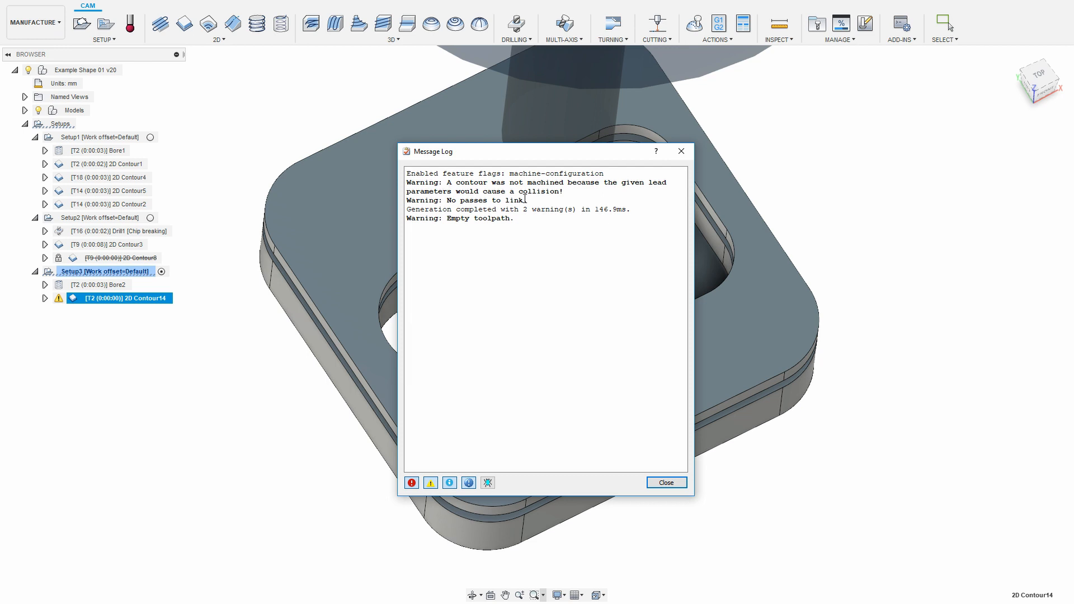
{"action": "left_click", "coordinate": [681, 483]}
{"action": "left_click", "coordinate": [113, 355]}
{"action": "left_click", "coordinate": [119, 301]}
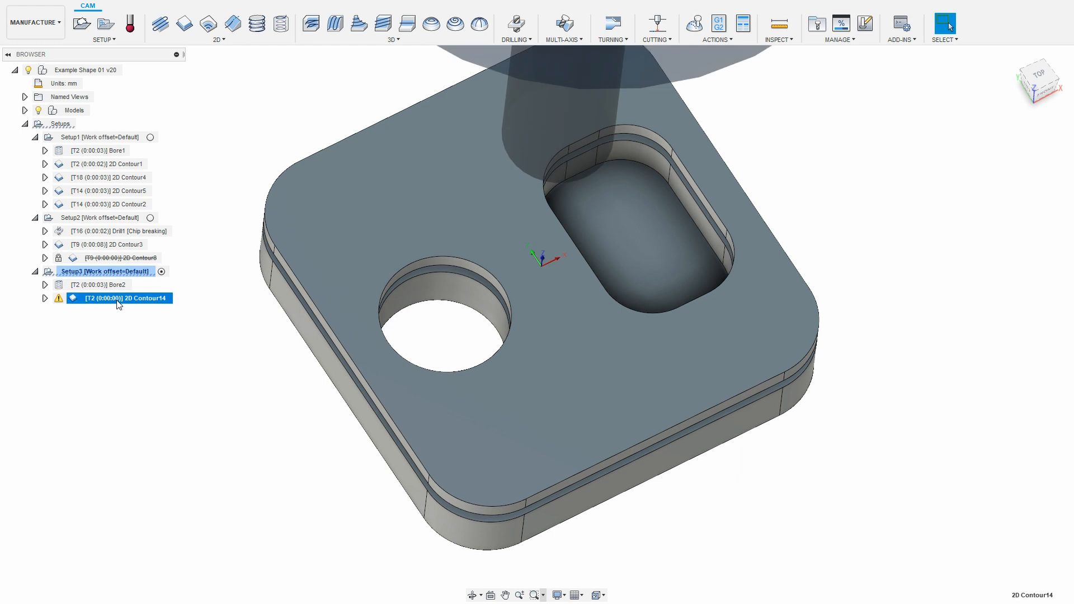
- Edit 2D Contour14 to turn off Stock to Leave, then accept the operation to regenerate its toolpath
{"action": "right_click", "coordinate": [118, 302]}
{"action": "left_click", "coordinate": [147, 308]}
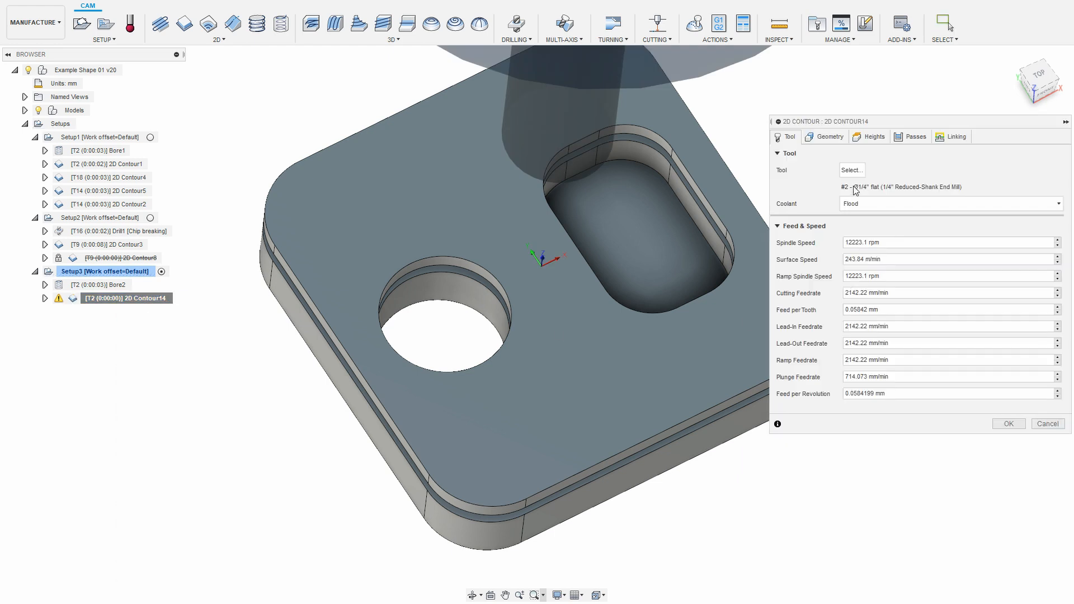
{"action": "left_click", "coordinate": [831, 138]}
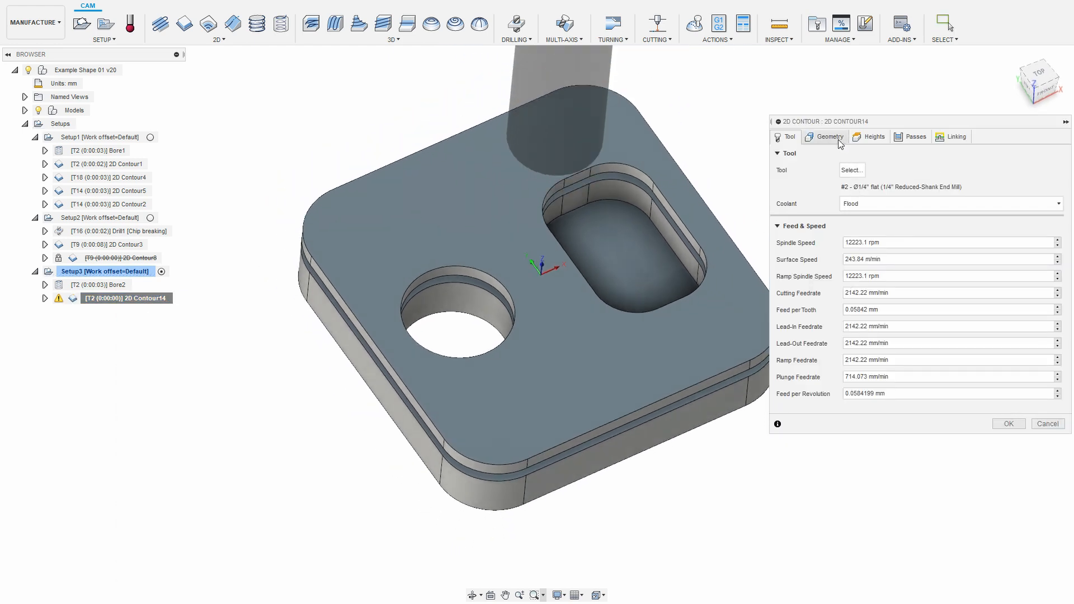
{"action": "left_click", "coordinate": [913, 137]}
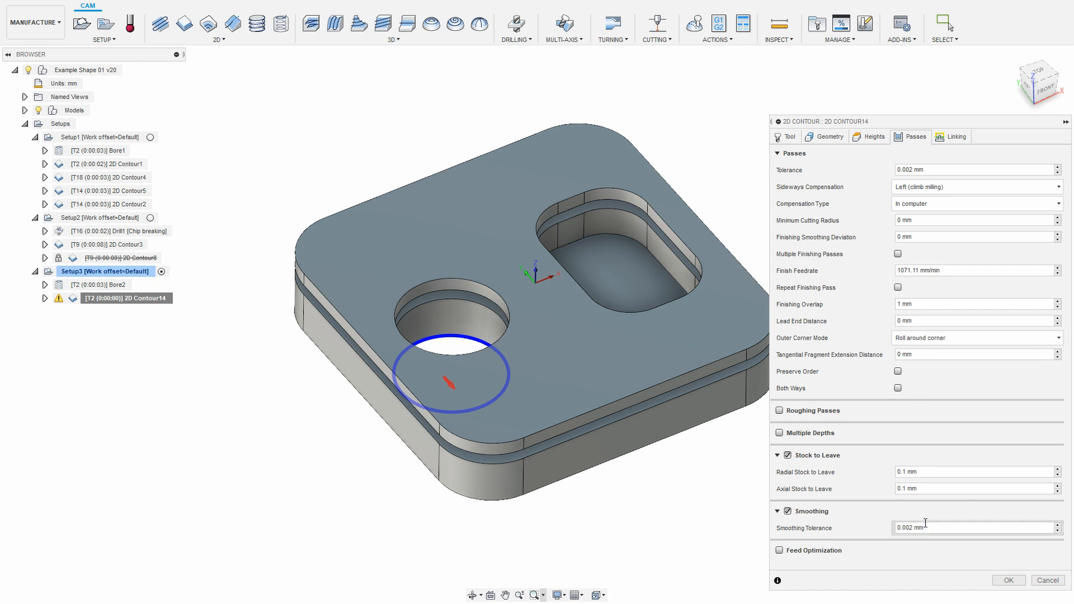
{"action": "left_click", "coordinate": [788, 456]}
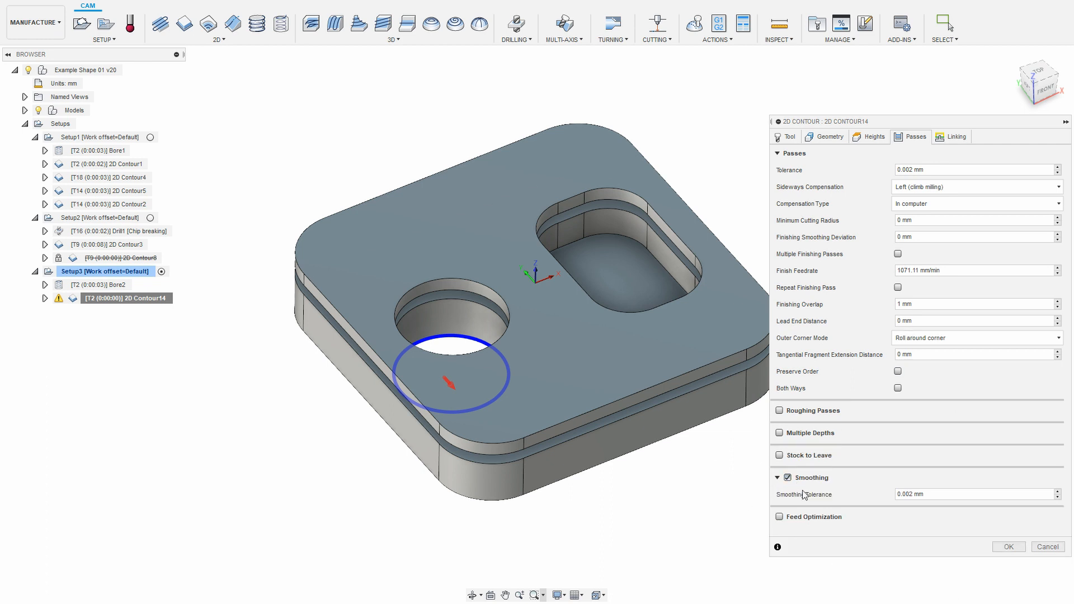
{"action": "left_click", "coordinate": [1008, 547]}
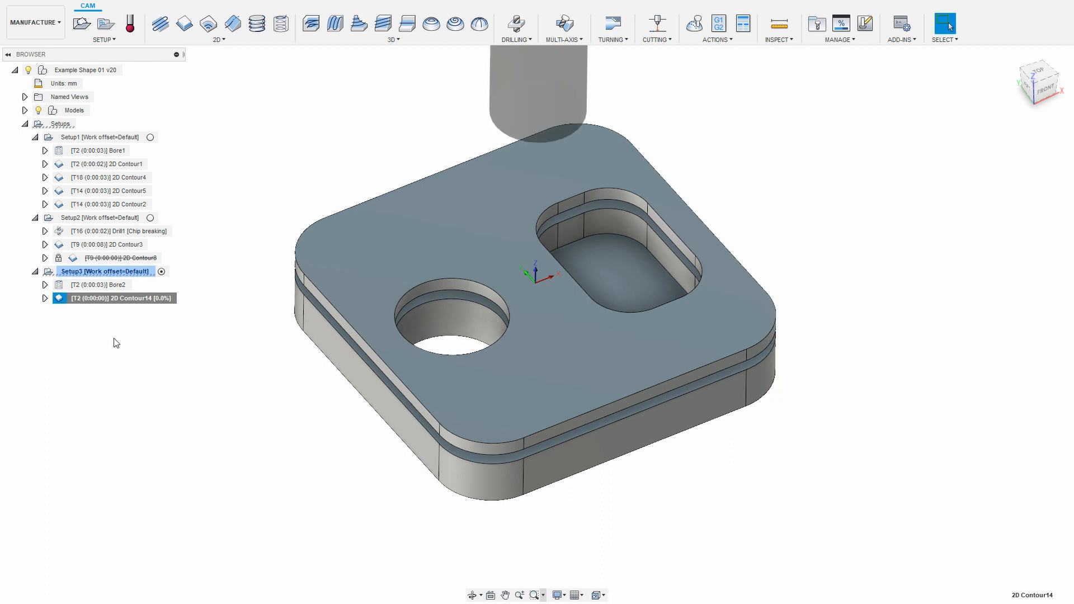
- Examine the lead-in and lead-out arcs of 2D Contour14's toolpath inside the round hole
{"action": "middle_click_drag", "start_coordinate": [465, 386], "coordinate": [486, 372], "text": "shift"}
{"action": "scroll", "coordinate": [496, 367], "scroll_direction": "up", "scroll_amount": 3}
{"action": "scroll", "coordinate": [494, 361], "scroll_direction": "up", "scroll_amount": 2}
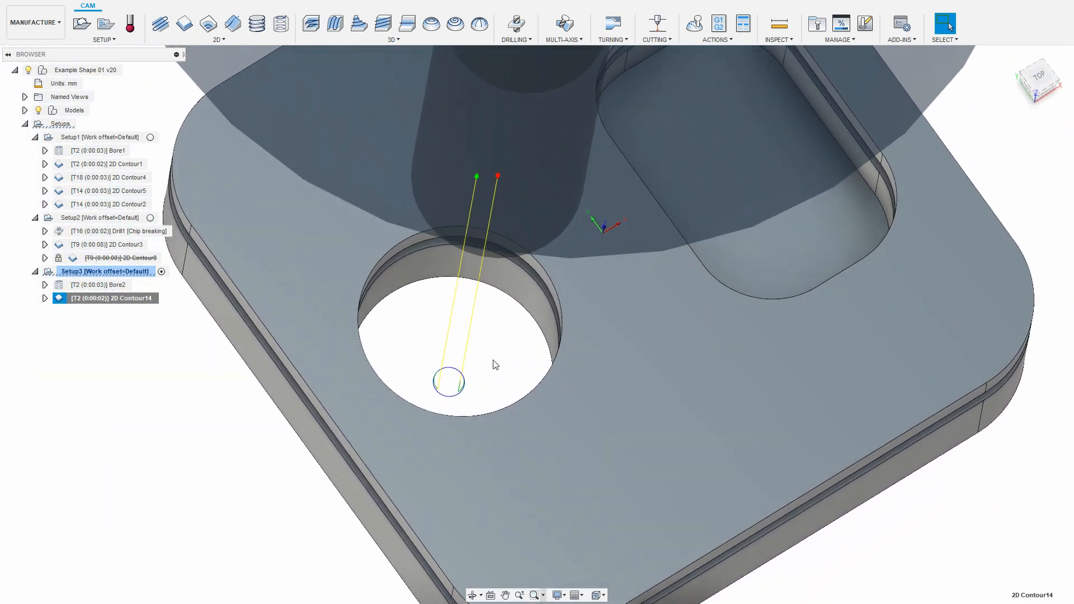
{"action": "scroll", "coordinate": [486, 378], "scroll_direction": "up", "scroll_amount": 10}
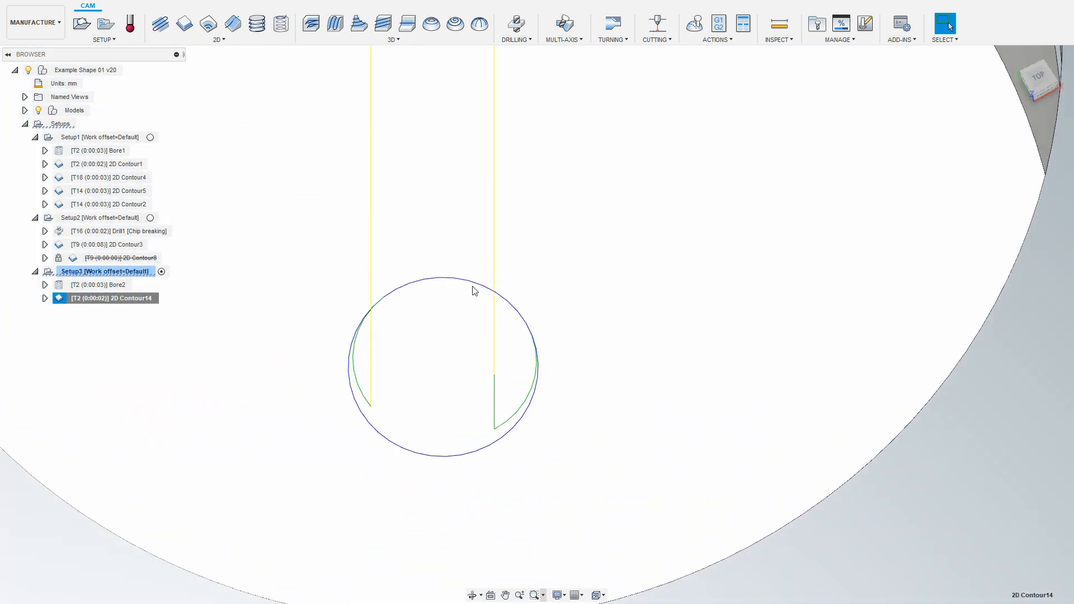
{"action": "scroll", "coordinate": [581, 209], "scroll_direction": "down", "scroll_amount": 3}
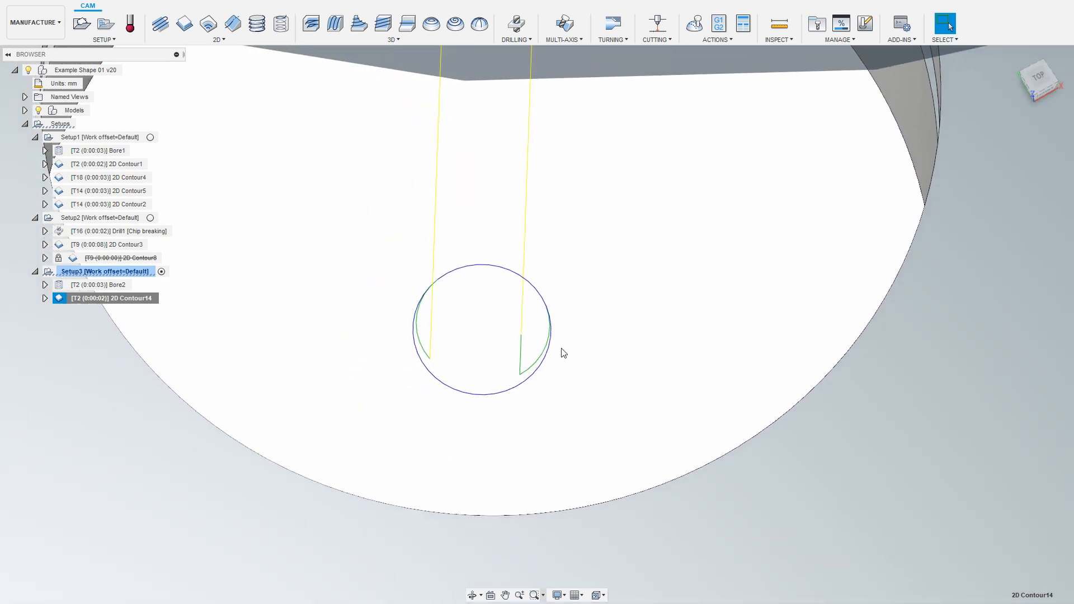
- Simulate Setup3 and examine the 2D Contour14 pass in the round hole together with the position and verification information
{"action": "scroll", "coordinate": [437, 361], "scroll_direction": "down", "scroll_amount": 1}
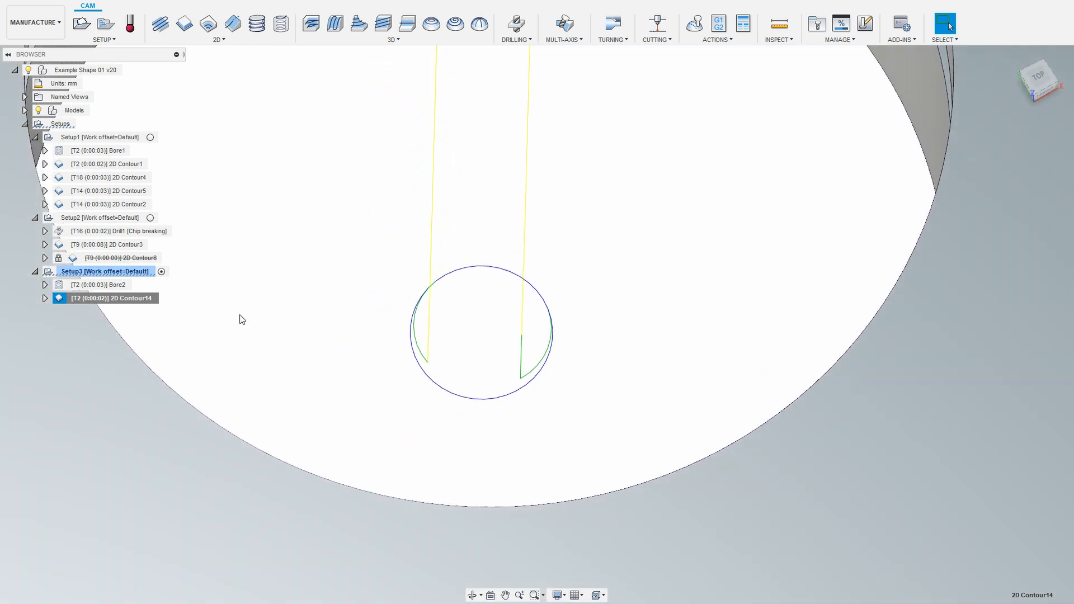
{"action": "right_click", "coordinate": [115, 272]}
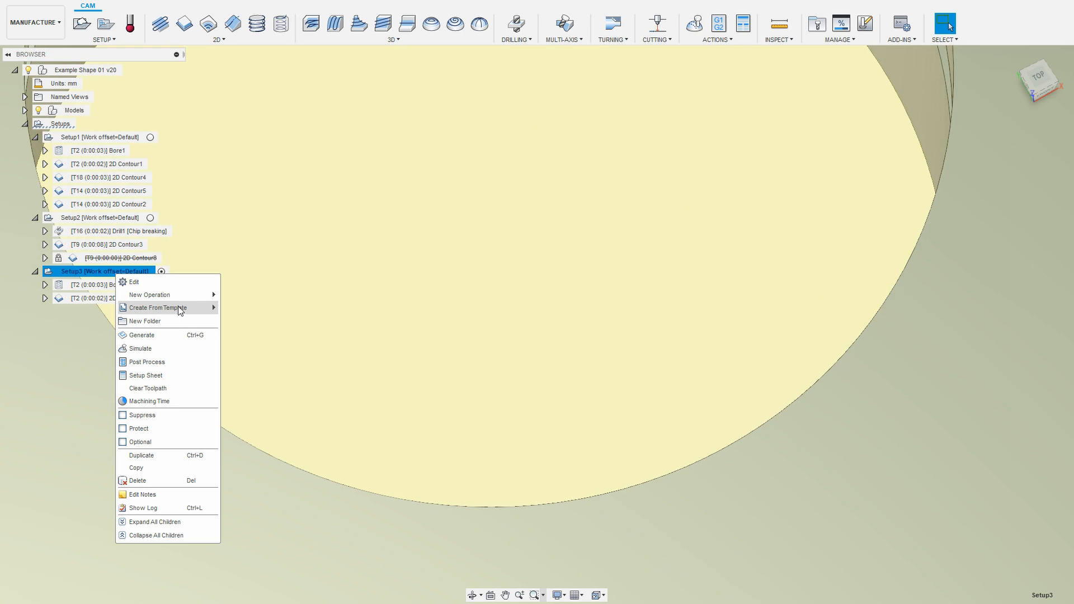
{"action": "left_click", "coordinate": [178, 350]}
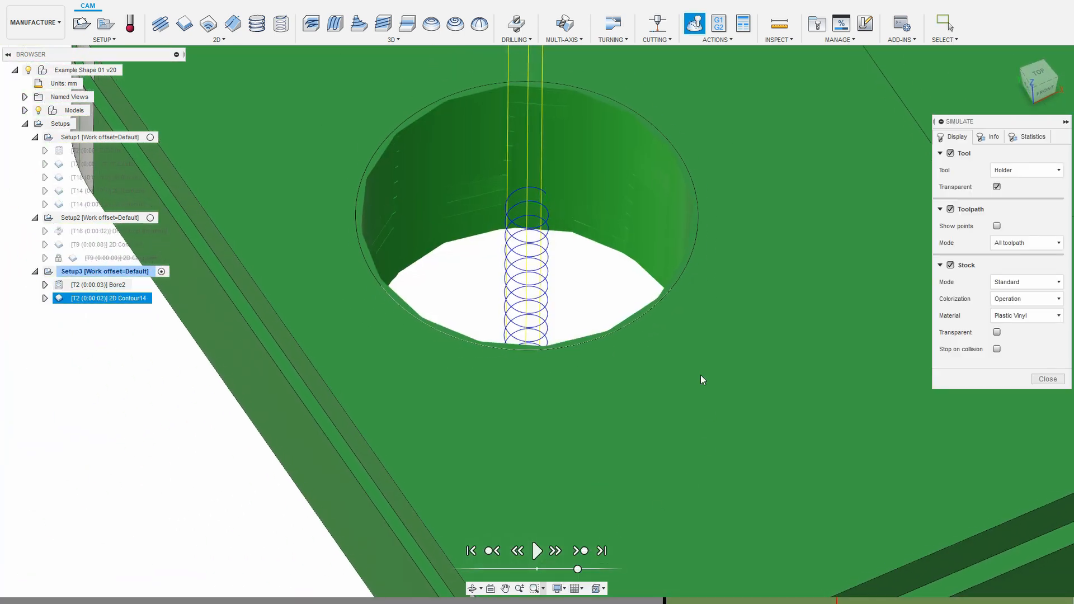
{"action": "scroll", "coordinate": [350, 360], "scroll_direction": "down", "scroll_amount": 5}
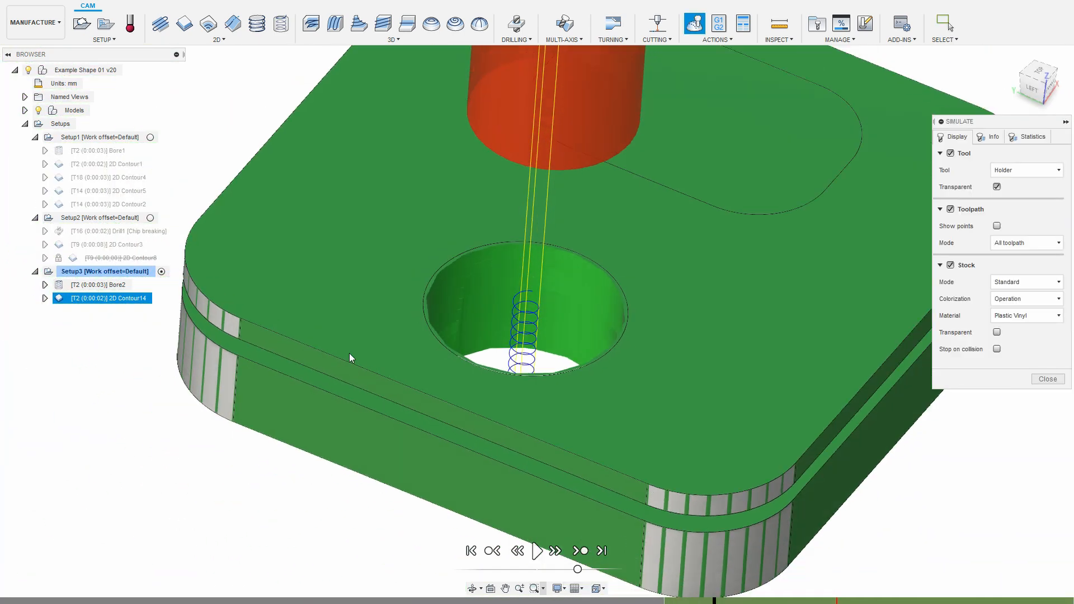
{"action": "middle_click_drag", "start_coordinate": [351, 360], "coordinate": [581, 311], "text": "shift"}
{"action": "scroll", "coordinate": [602, 223], "scroll_direction": "up", "scroll_amount": 3}
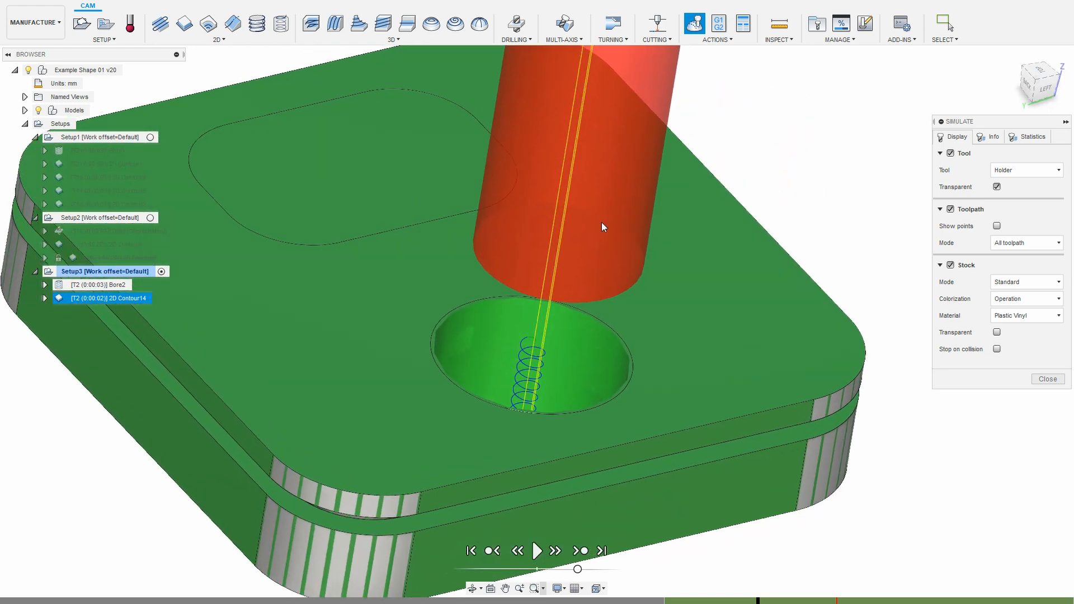
{"action": "left_click", "coordinate": [990, 136]}
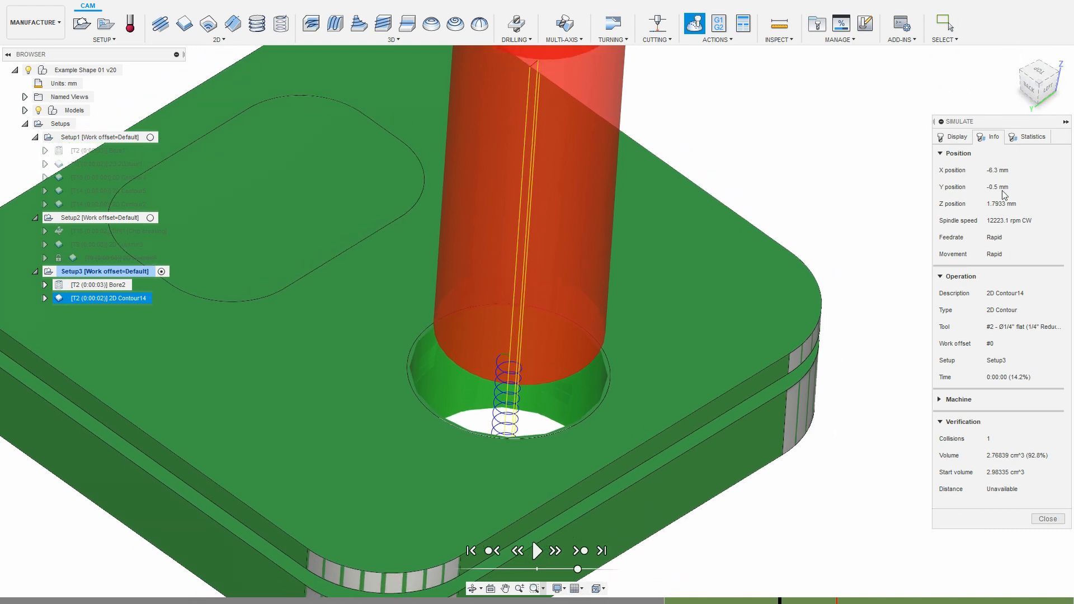
{"action": "scroll", "coordinate": [644, 402], "scroll_direction": "up", "scroll_amount": 3}
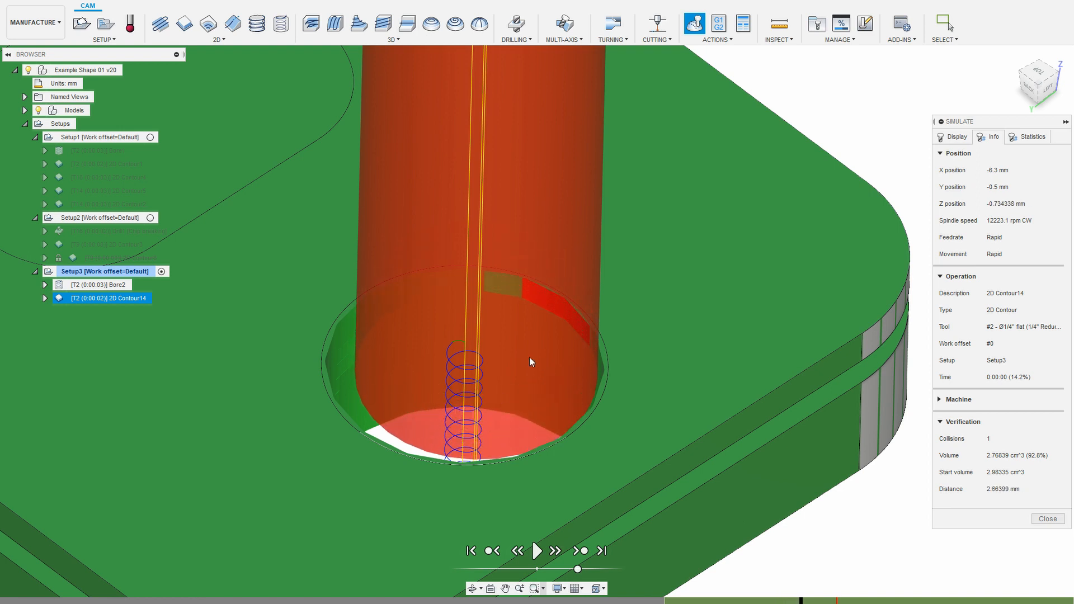
- Hide and reshow the tool to inspect the collision area on the hole wall, and end the simulation
{"action": "left_click", "coordinate": [957, 137]}
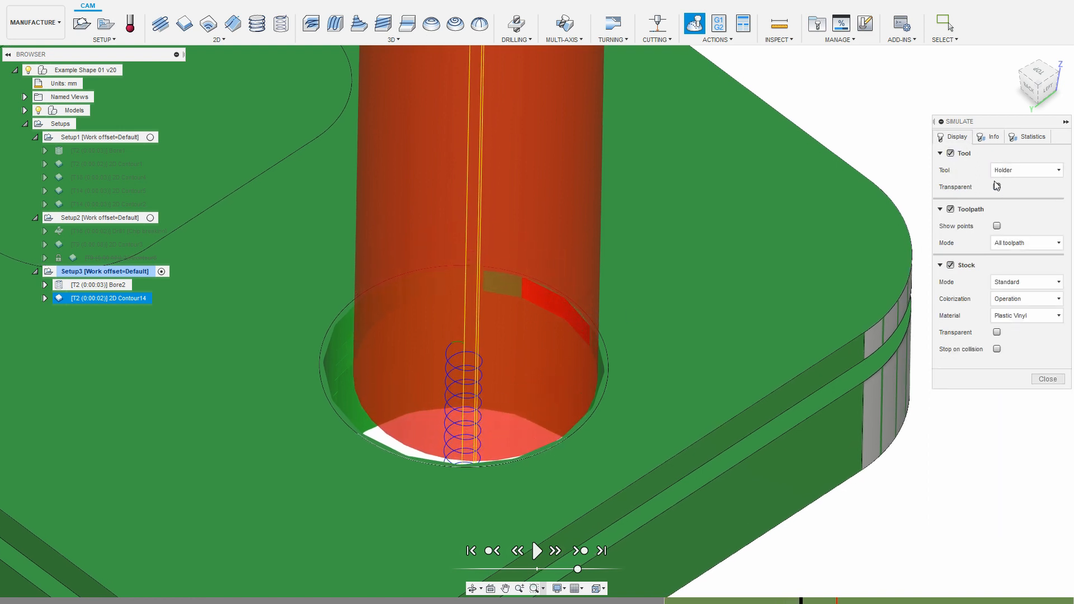
{"action": "left_click", "coordinate": [951, 153]}
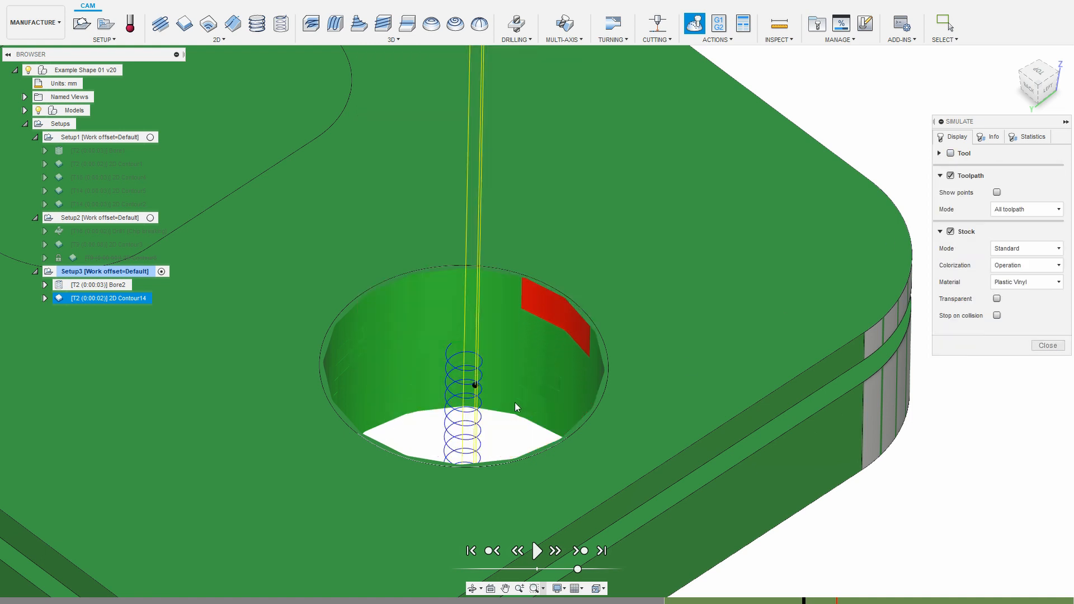
{"action": "left_click", "coordinate": [951, 153]}
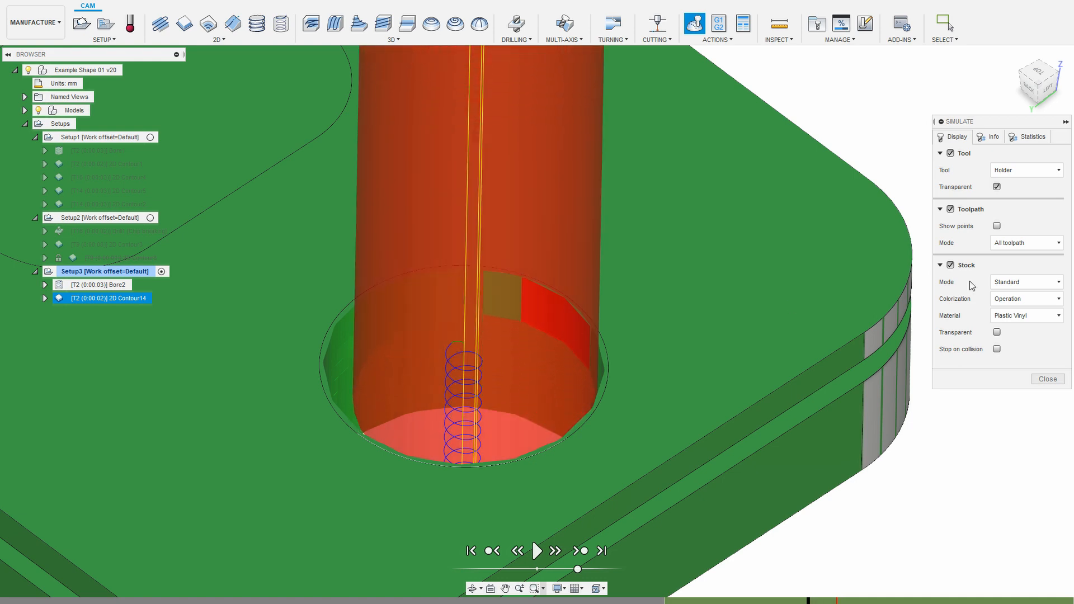
{"action": "mouse_move", "coordinate": [603, 316]}
{"action": "left_mouse_down"}
{"action": "mouse_move", "coordinate": [538, 388]}
{"action": "mouse_move", "coordinate": [751, 420]}
{"action": "mouse_move", "coordinate": [525, 394]}
{"action": "mouse_move", "coordinate": [976, 344]}
{"action": "left_mouse_up"}
{"action": "middle_click_drag", "start_coordinate": [542, 405], "coordinate": [587, 280], "text": "shift"}
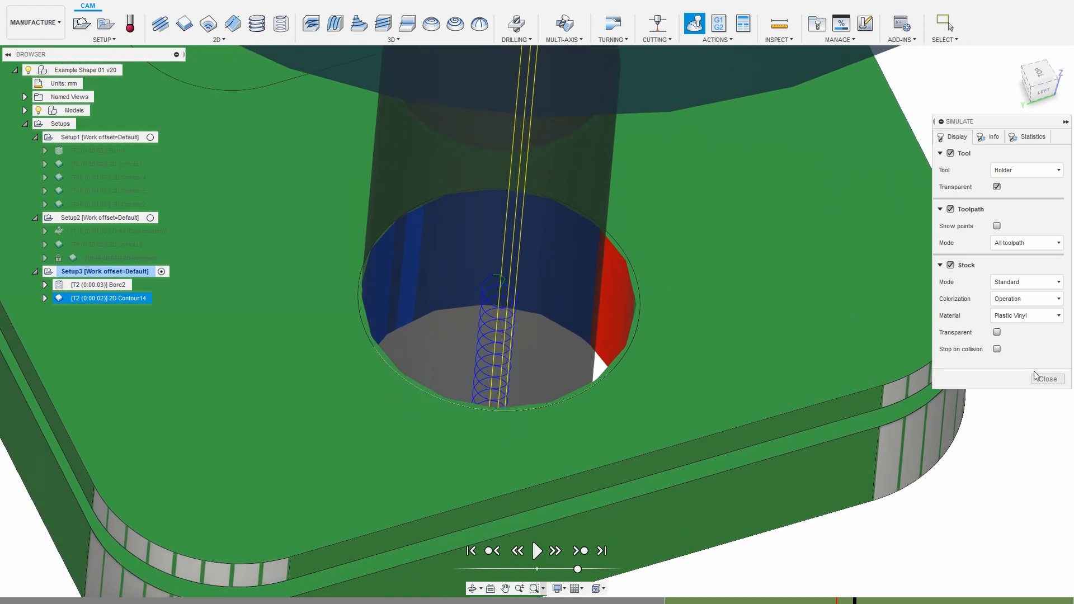
{"action": "left_click", "coordinate": [1047, 379]}
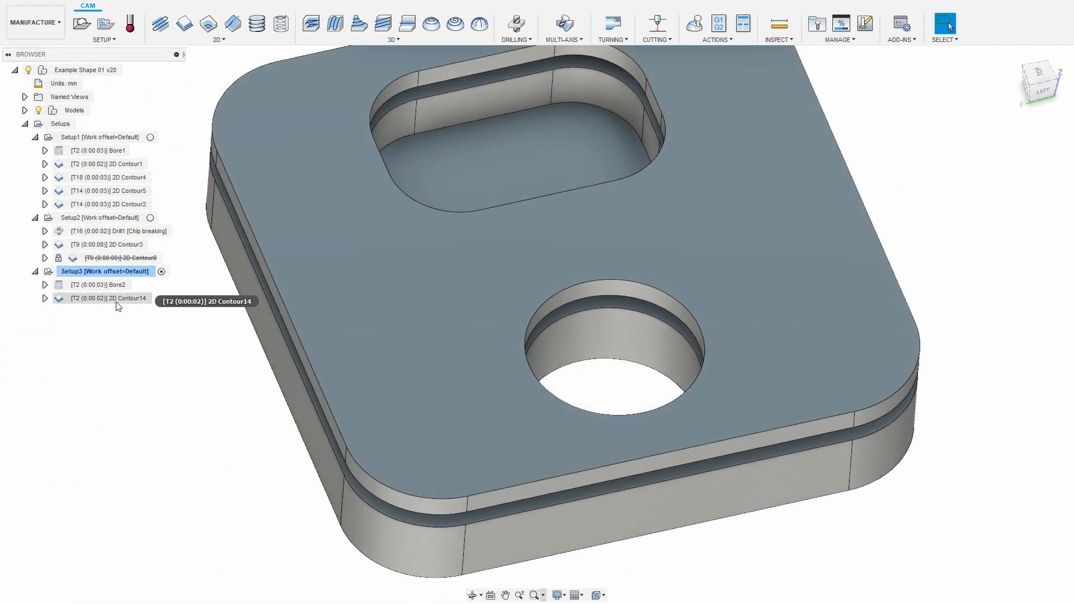
- Set the lead-in sweep angle of 2D Contour14 to 60 deg and regenerate its toolpath
{"action": "right_click", "coordinate": [118, 300]}
{"action": "left_click", "coordinate": [149, 312]}
{"action": "left_click", "coordinate": [956, 137]}
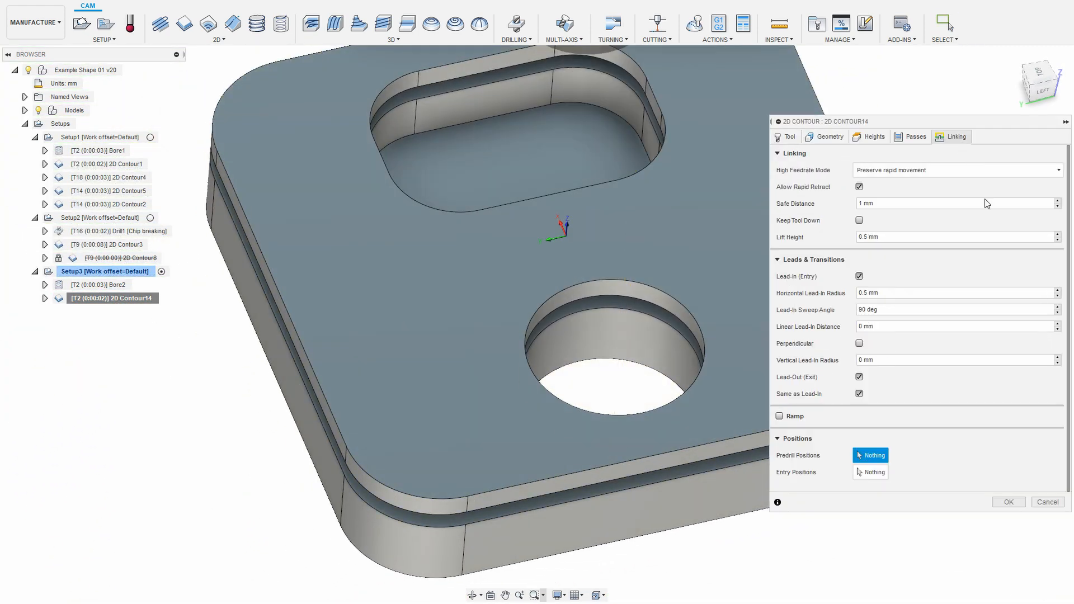
{"action": "left_click", "coordinate": [901, 311]}
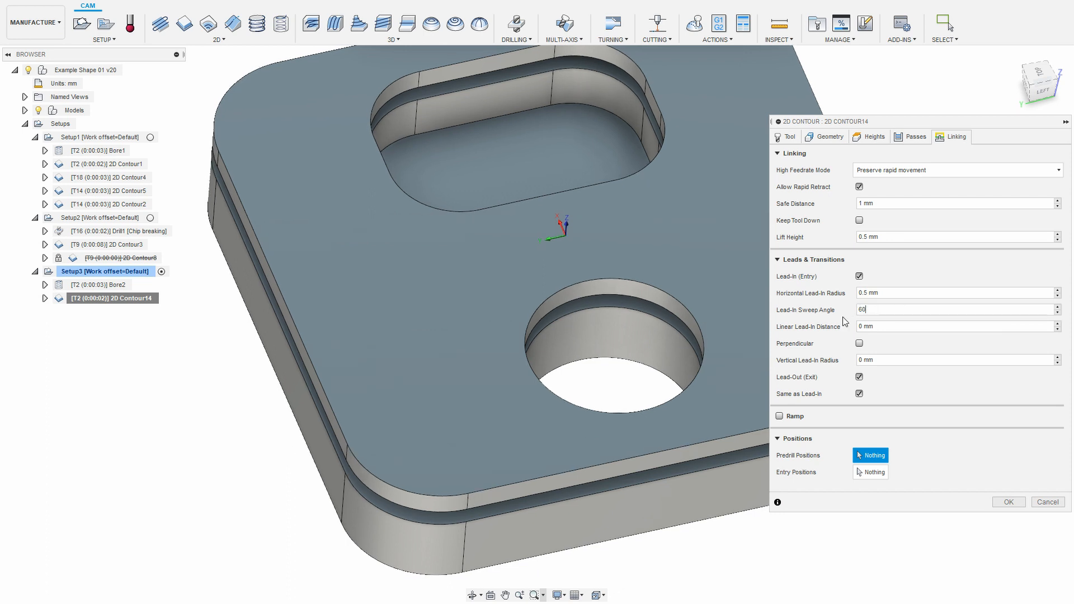
{"action": "left_click", "coordinate": [1001, 502]}
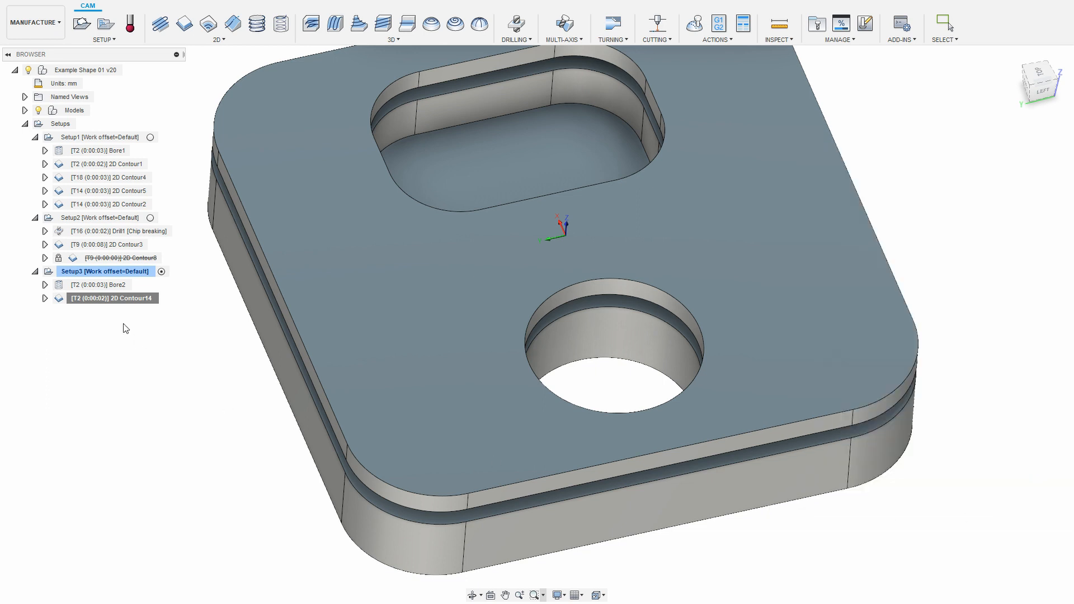
- Simulate Bore2 and 2D Contour14 together, check the round hole for tool collisions, and end the simulation
{"action": "left_click", "coordinate": [112, 299]}
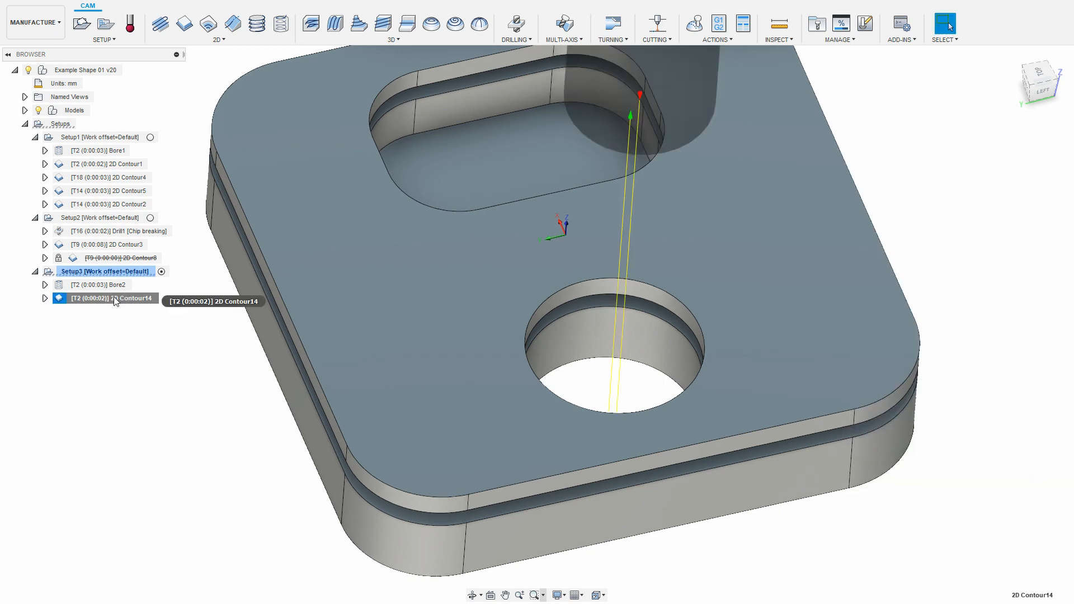
{"action": "right_click", "coordinate": [113, 298]}
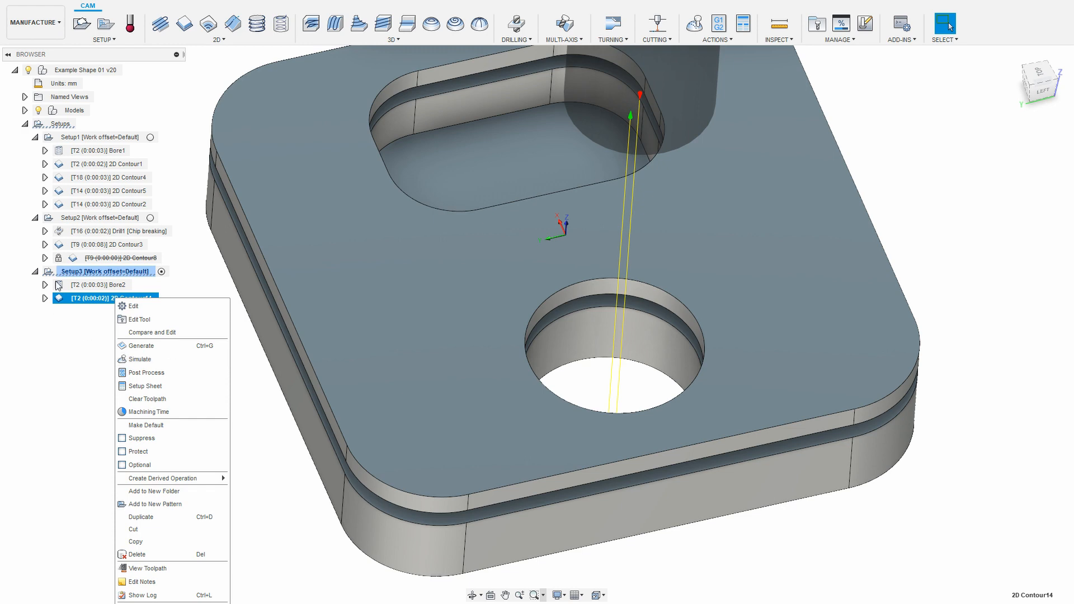
{"action": "left_click", "coordinate": [72, 284], "text": "ctrl"}
{"action": "right_click", "coordinate": [73, 284]}
{"action": "left_click", "coordinate": [102, 320]}
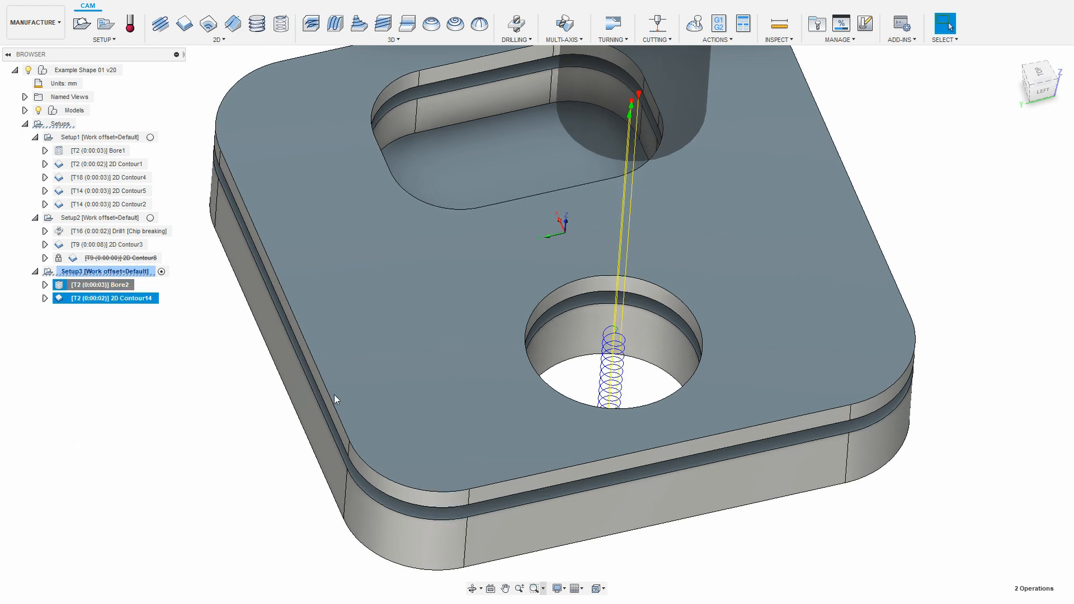
{"action": "left_click", "coordinate": [536, 551]}
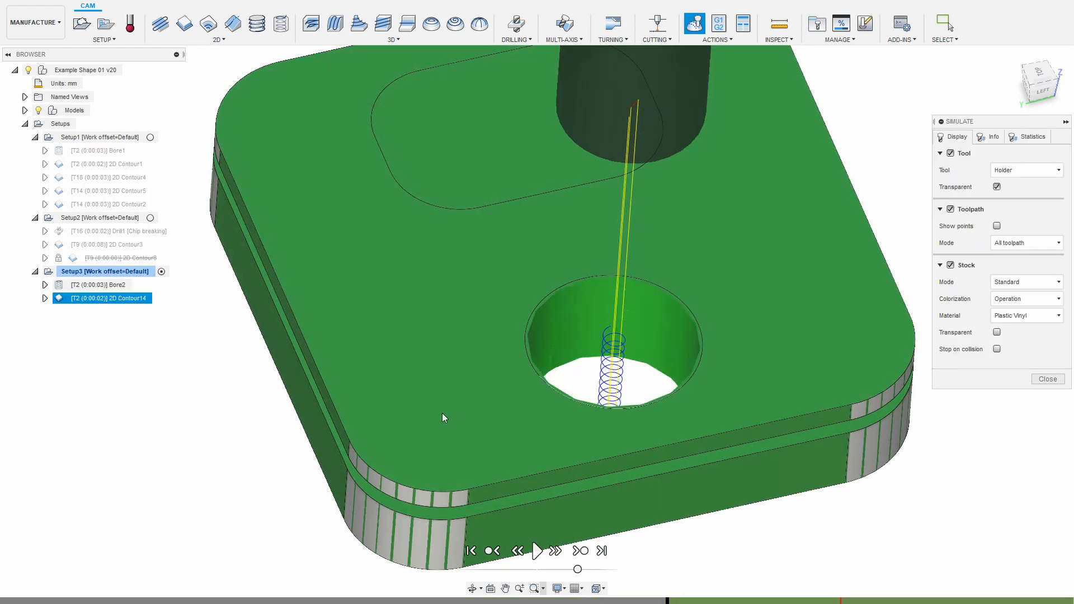
{"action": "scroll", "coordinate": [630, 346], "scroll_direction": "up", "scroll_amount": 1}
{"action": "left_click_drag", "start_coordinate": [628, 347], "coordinate": [758, 363]}
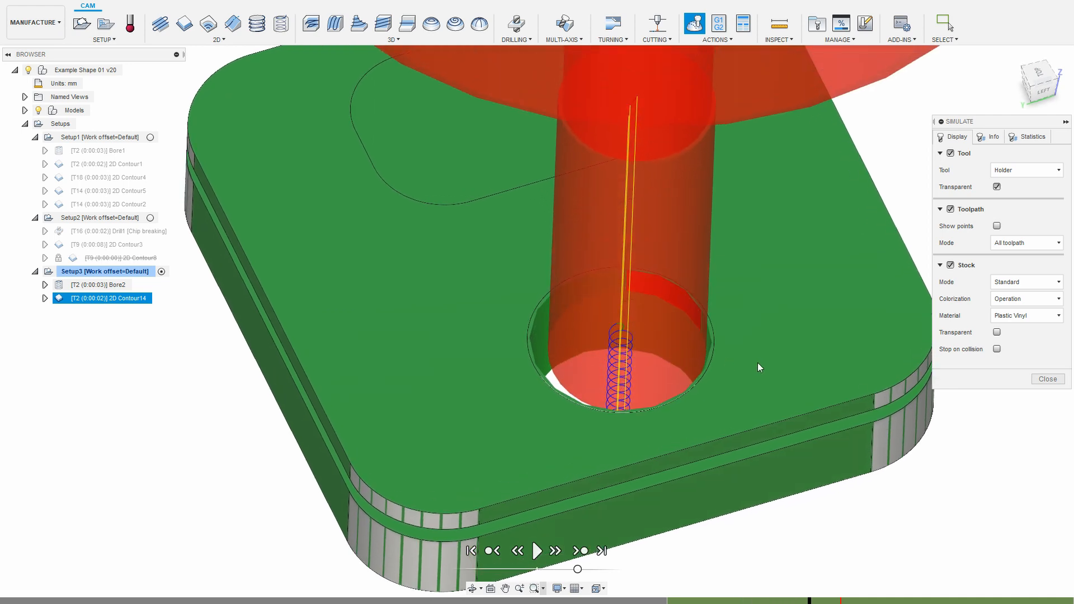
{"action": "middle_click_drag", "start_coordinate": [475, 383], "coordinate": [553, 347], "text": "shift"}
{"action": "left_click_drag", "start_coordinate": [553, 347], "coordinate": [404, 370]}
{"action": "scroll", "coordinate": [406, 373], "scroll_direction": "up", "scroll_amount": 2}
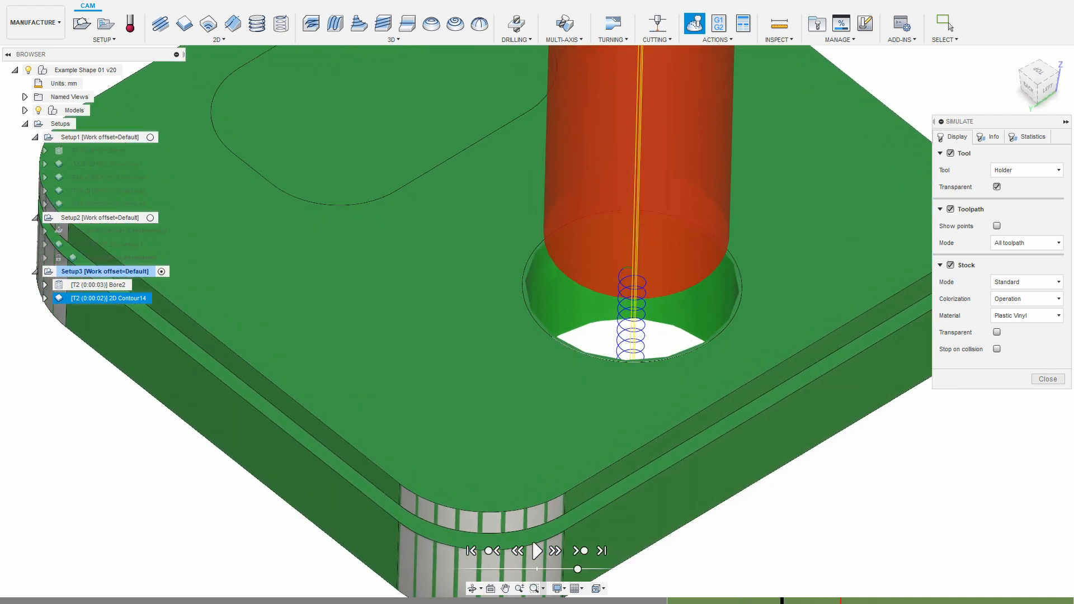
{"action": "left_click", "coordinate": [1057, 384]}
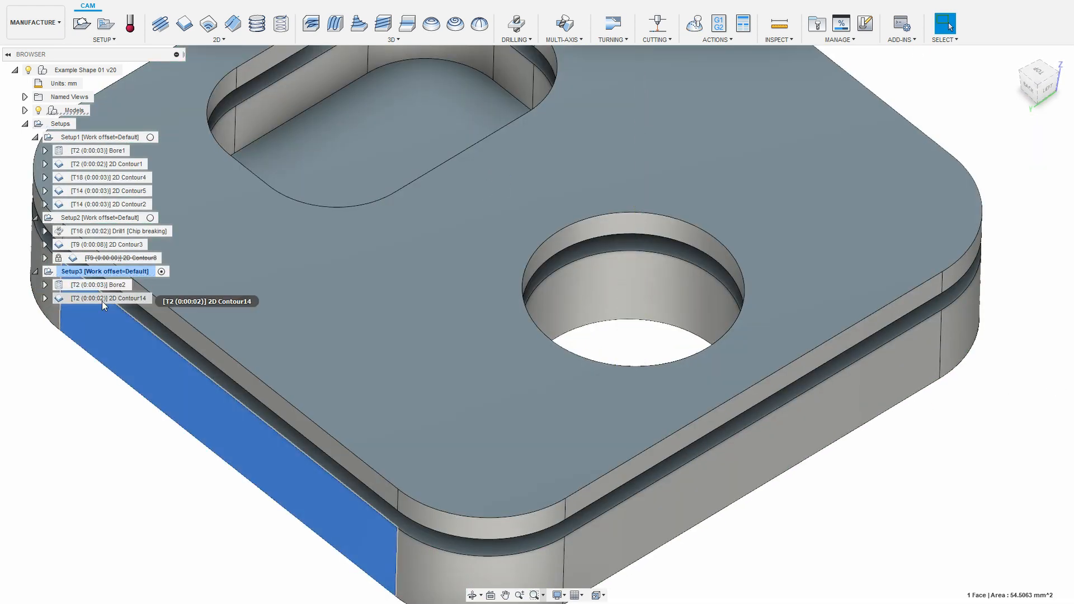
- Set the horizontal lead-in radius of 2D Contour14 to 0.25 mm and regenerate its toolpath
{"action": "right_click", "coordinate": [103, 301]}
{"action": "left_click", "coordinate": [121, 307]}
{"action": "left_click", "coordinate": [68, 388]}
{"action": "right_click", "coordinate": [101, 300]}
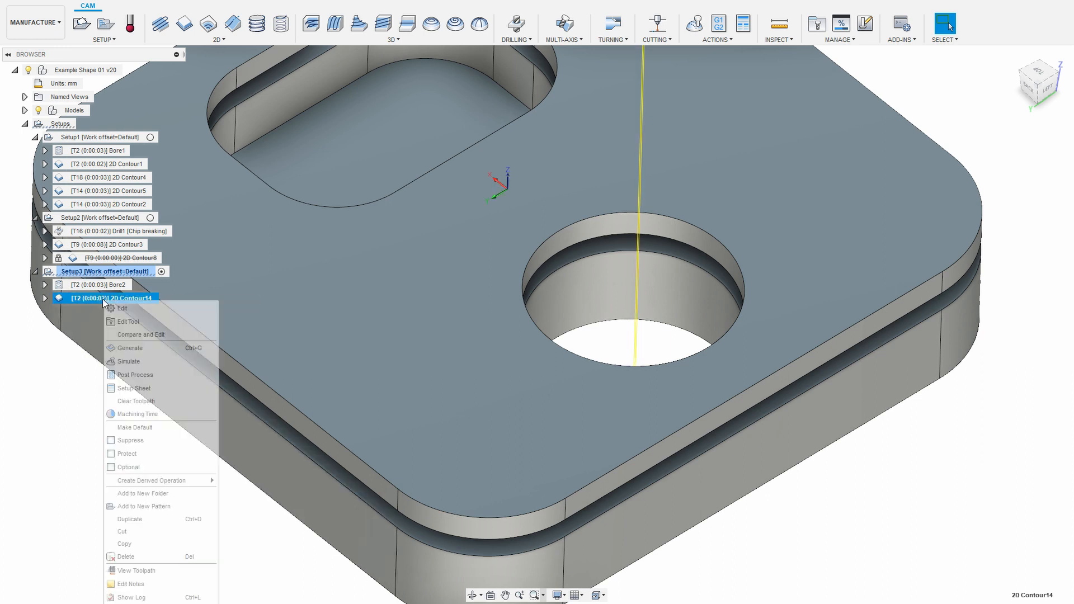
{"action": "left_click", "coordinate": [118, 307]}
{"action": "left_click", "coordinate": [953, 137]}
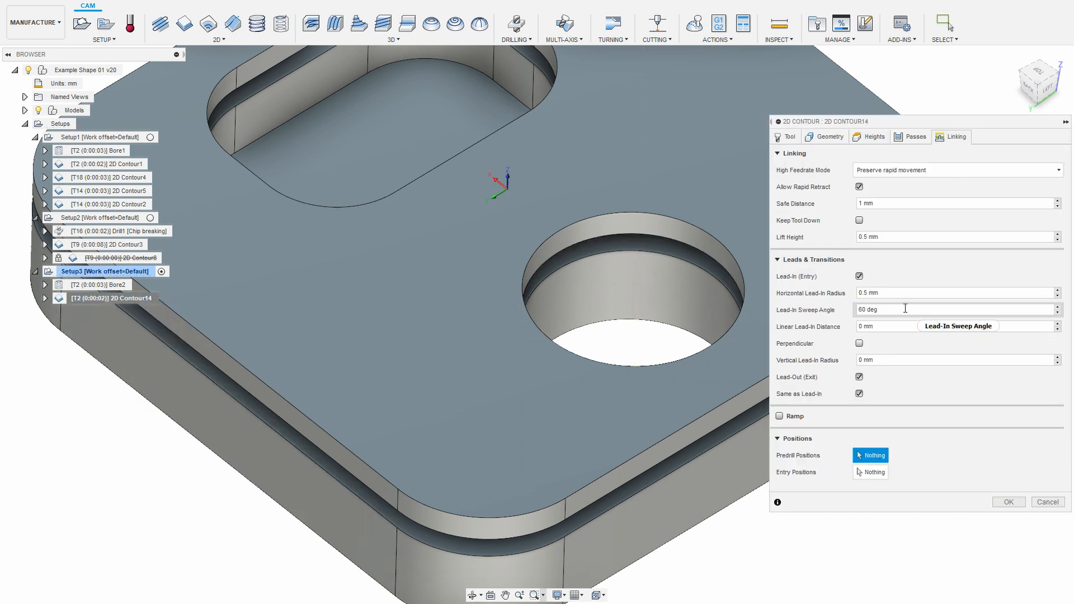
{"action": "left_click", "coordinate": [876, 293]}
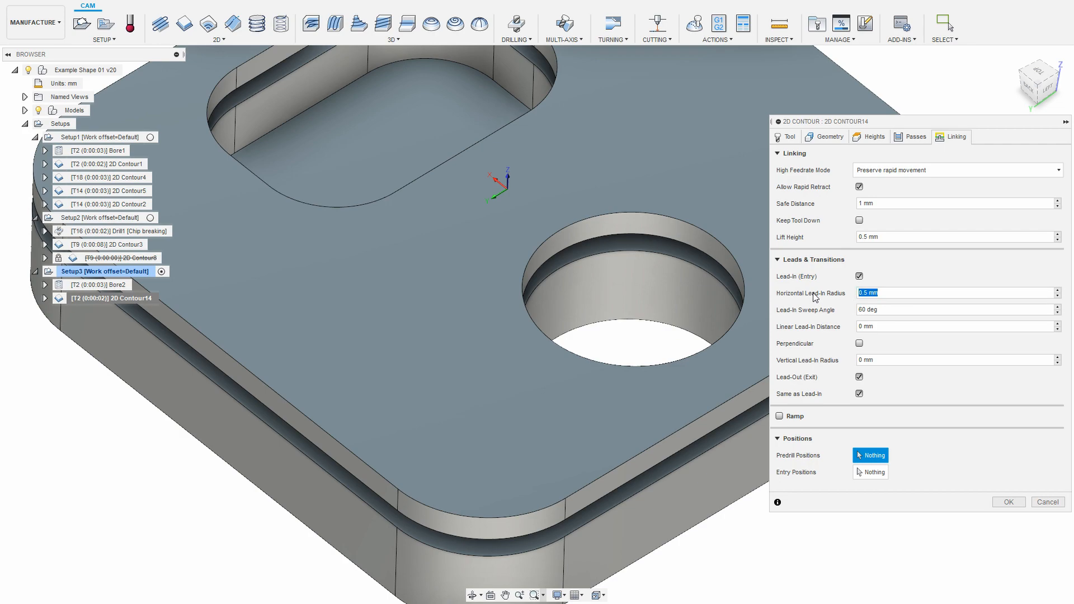
{"action": "type", "text": ".2"}
{"action": "key", "text": "Return"}
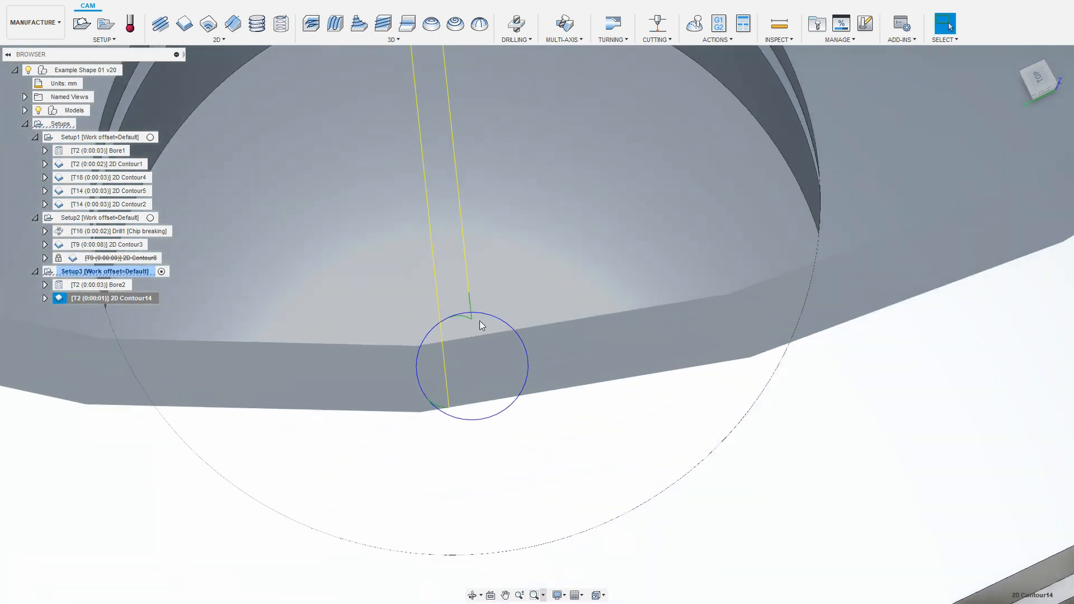
- Examine the lead-in and lead-out of the 2D Contour14 toolpath, and check the radius of the round hole's upper edge
{"action": "middle_click_drag", "start_coordinate": [479, 321], "coordinate": [469, 290], "text": "shift"}
{"action": "scroll", "coordinate": [435, 348], "scroll_direction": "down", "scroll_amount": 8}
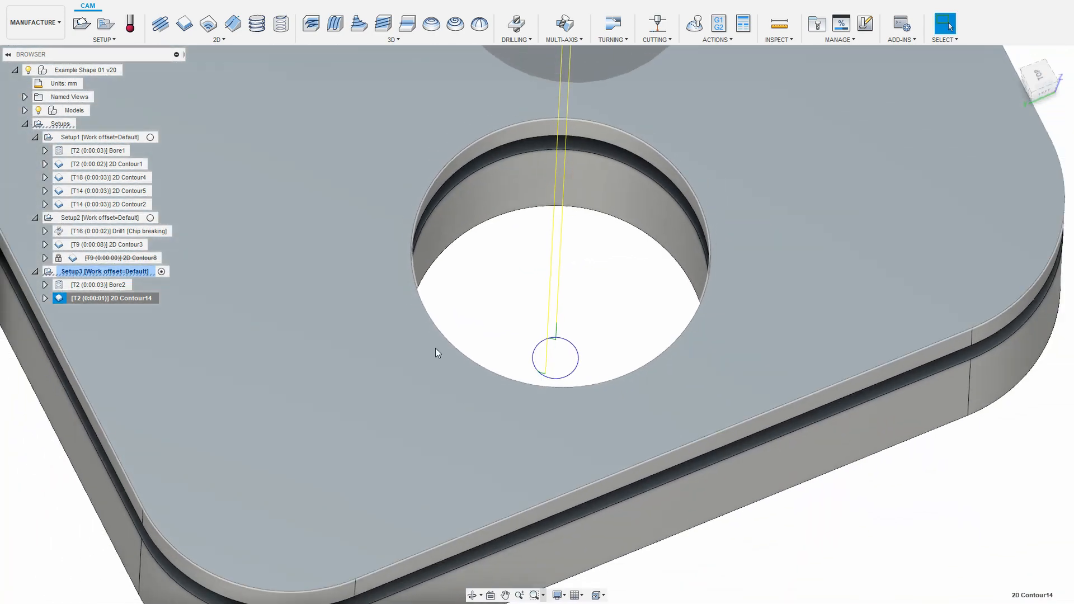
{"action": "scroll", "coordinate": [431, 344], "scroll_direction": "down", "scroll_amount": 10}
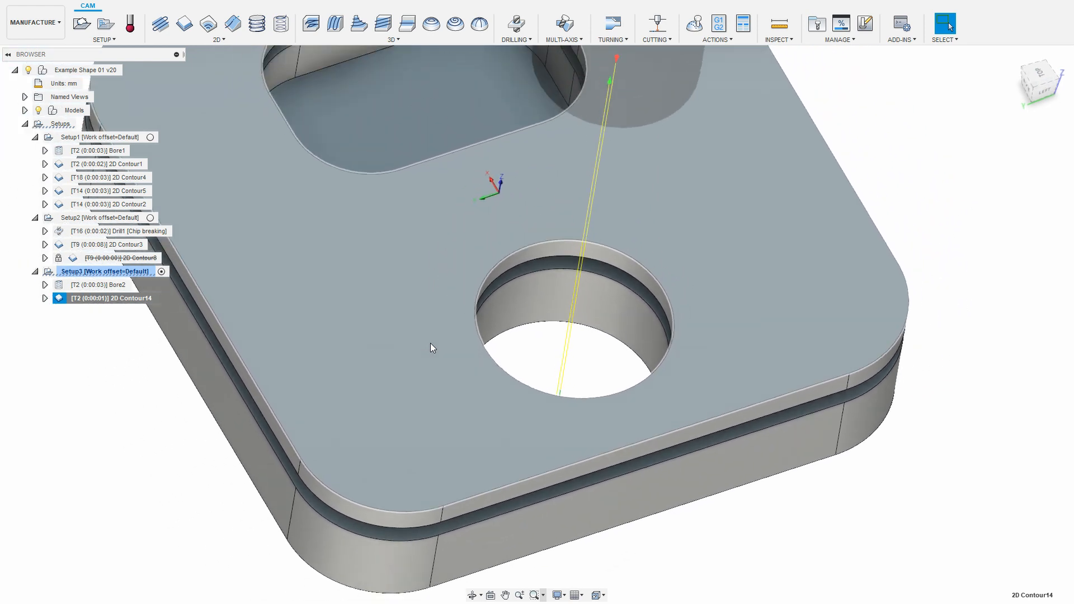
{"action": "middle_click_drag", "start_coordinate": [552, 404], "coordinate": [545, 403], "text": "shift"}
{"action": "left_click", "coordinate": [205, 417]}
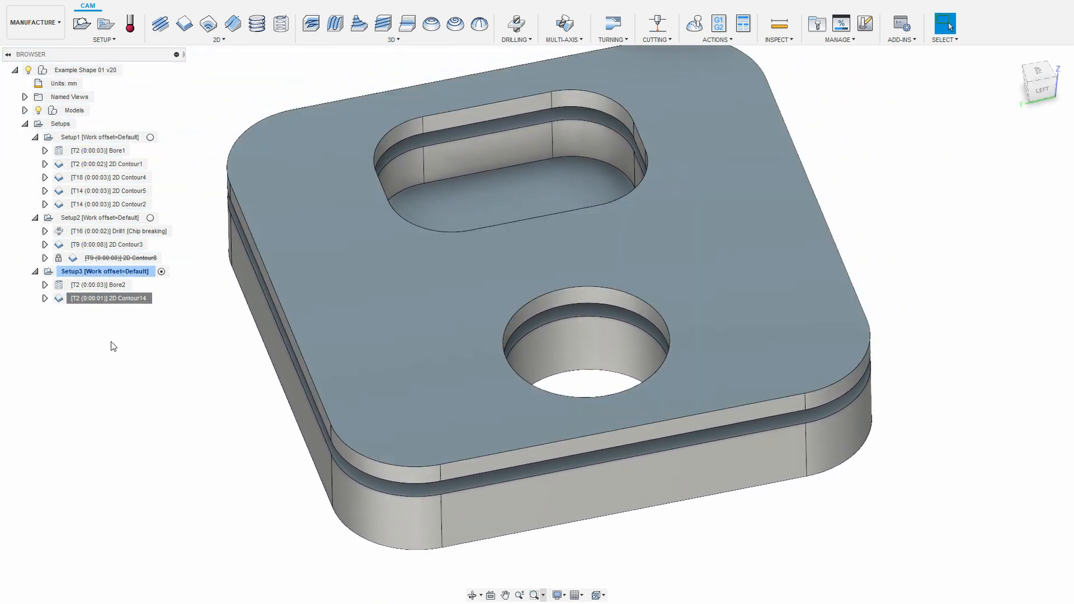
{"action": "right_click", "coordinate": [127, 300]}
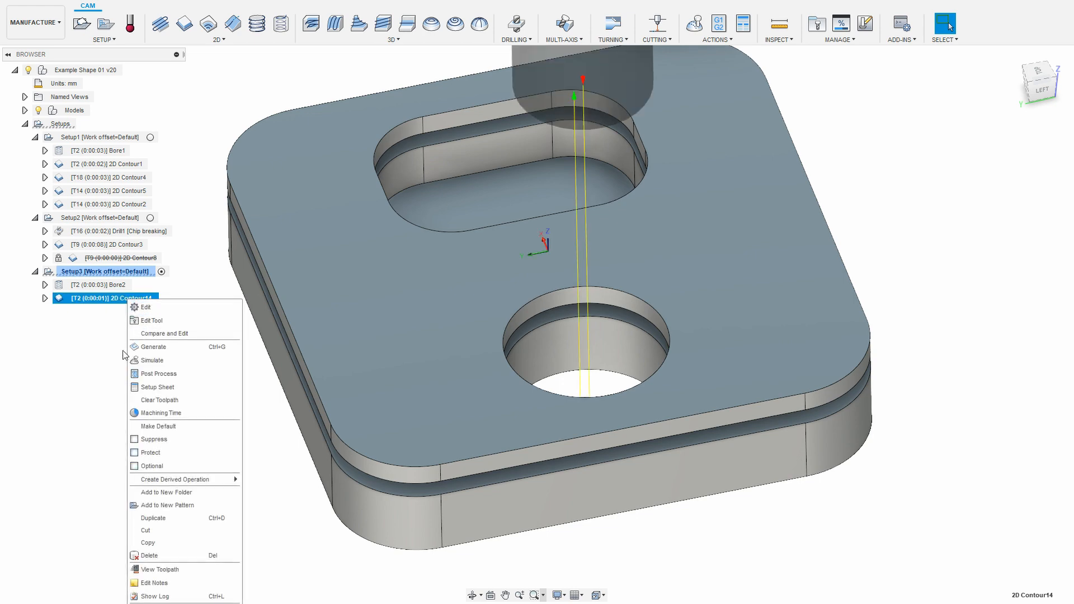
{"action": "left_click", "coordinate": [71, 367]}
{"action": "middle_click_drag", "start_coordinate": [917, 396], "coordinate": [581, 374], "text": "shift"}
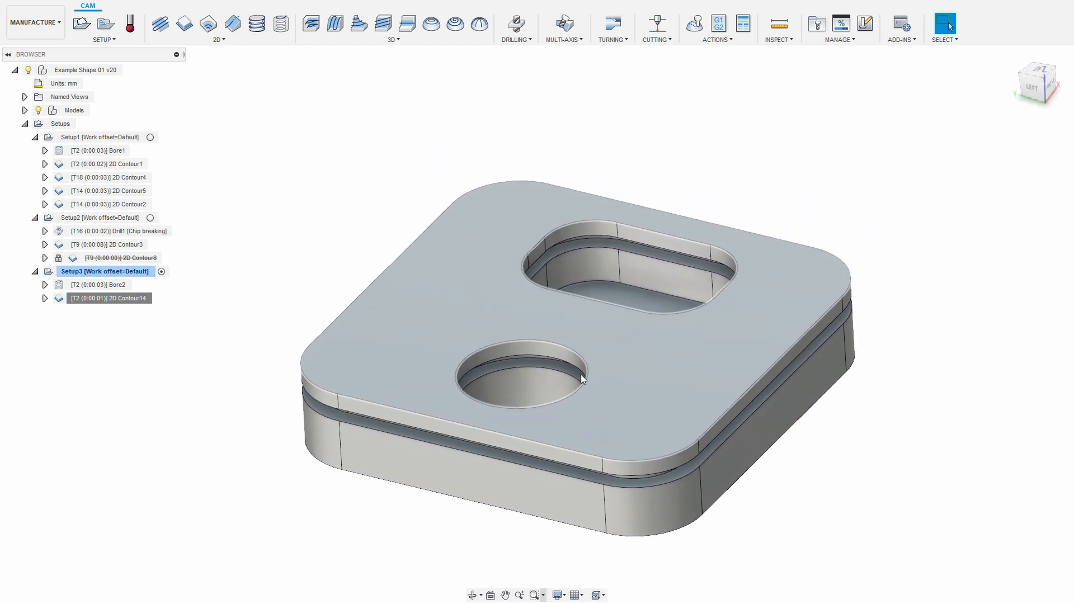
{"action": "left_click", "coordinate": [531, 340]}
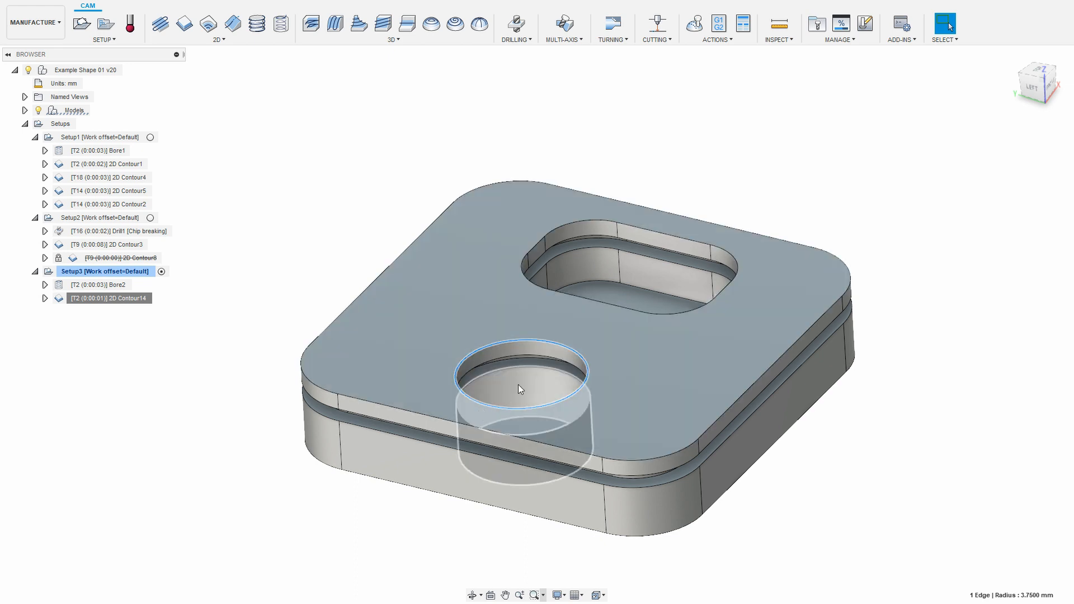
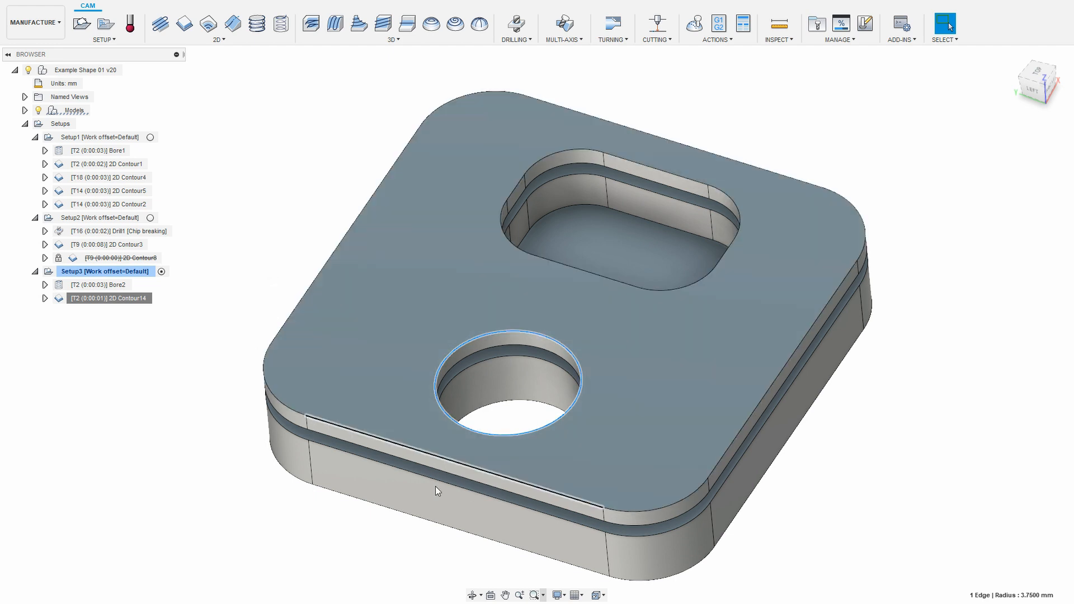
- Open 2D Contour14 for editing and reset its horizontal lead-in radius to the default expression
{"action": "right_click", "coordinate": [130, 299]}
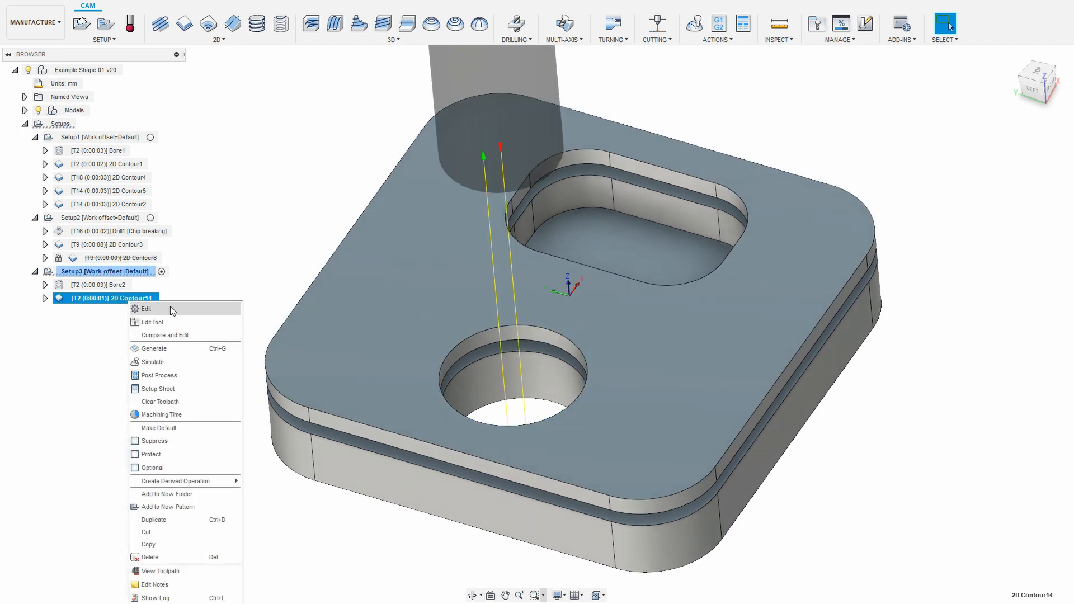
{"action": "left_click", "coordinate": [170, 309]}
{"action": "left_click", "coordinate": [953, 136]}
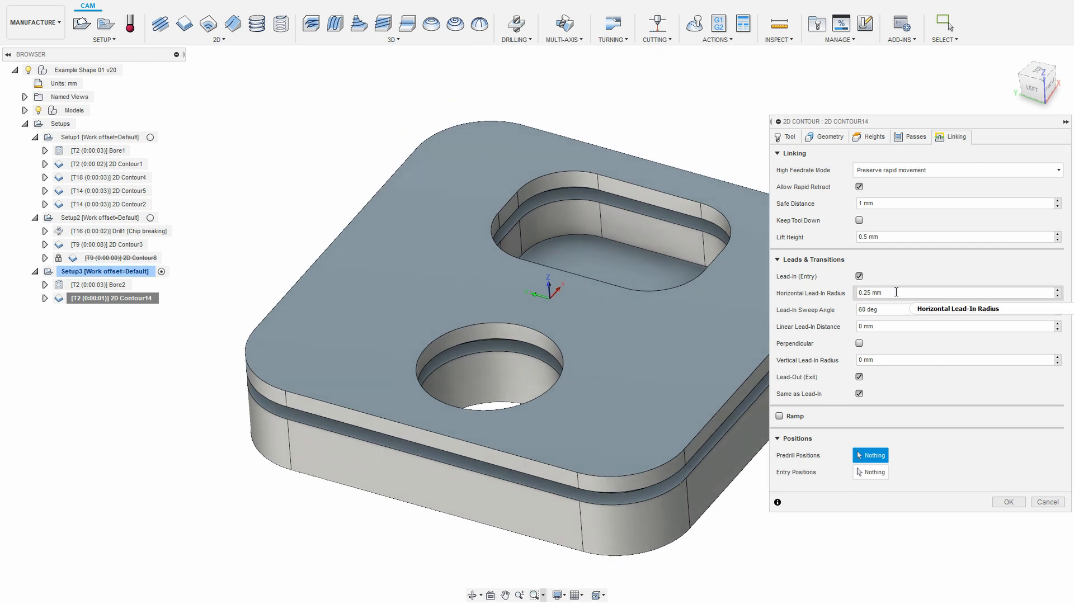
{"action": "right_click", "coordinate": [920, 293]}
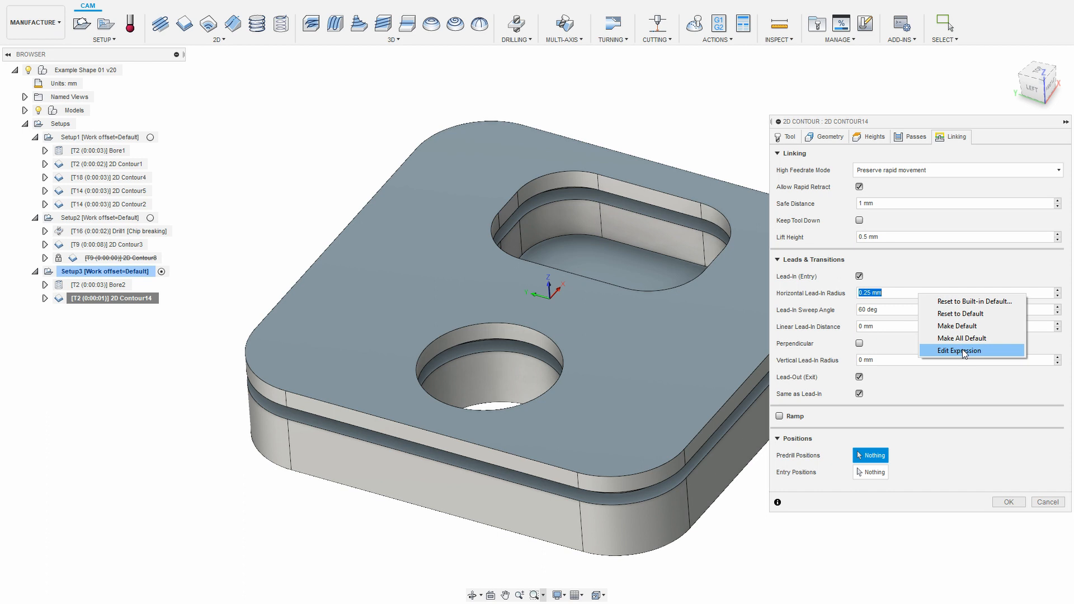
{"action": "left_click", "coordinate": [982, 314]}
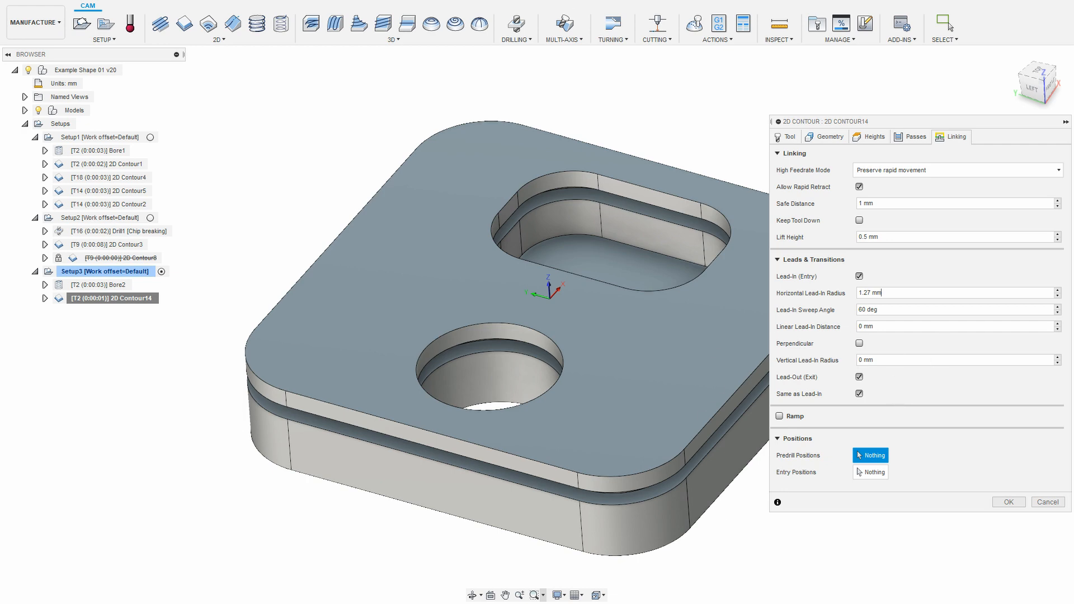
- Set the lead-in sweep angle to 180 deg, following the entry_sweep condition of the lead-in radius formula in the text notes
{"action": "key", "text": "alt+Tab"}
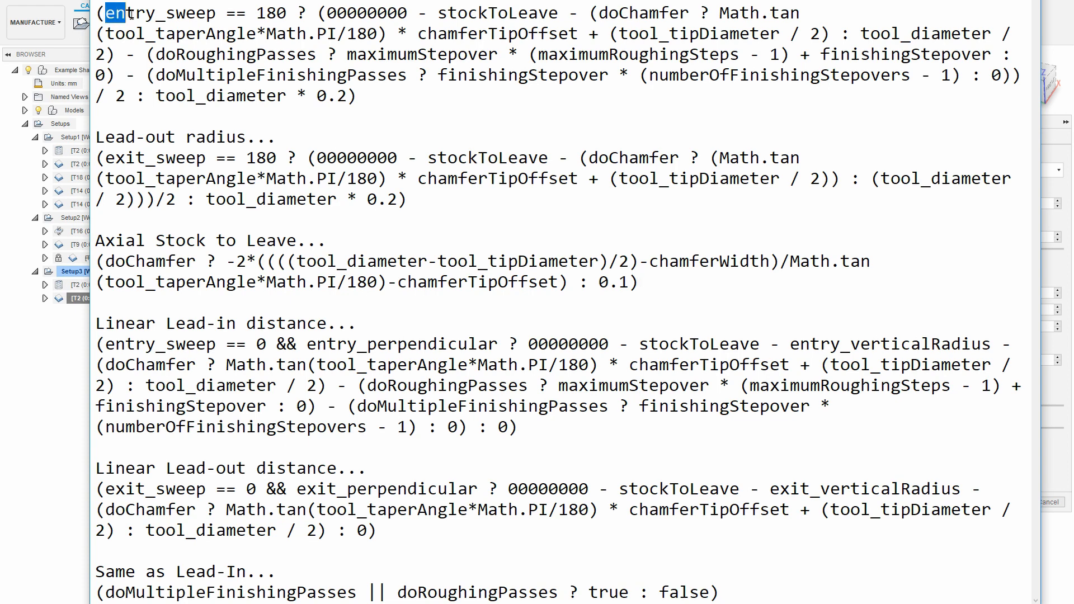
{"action": "left_click_drag", "start_coordinate": [130, 15], "coordinate": [217, 18]}
{"action": "left_click", "coordinate": [69, 372]}
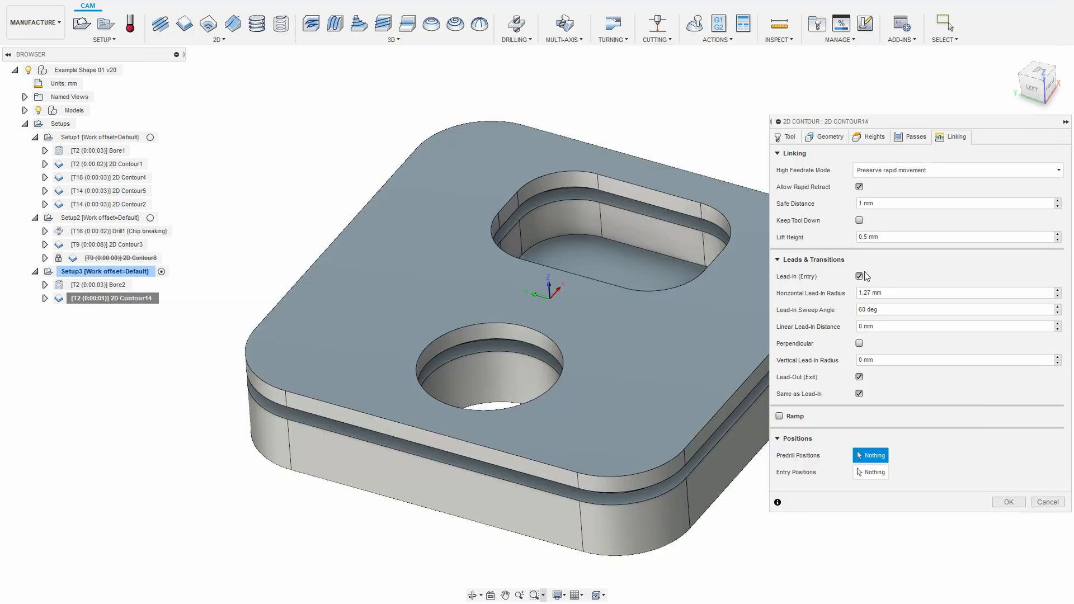
{"action": "left_click", "coordinate": [866, 309]}
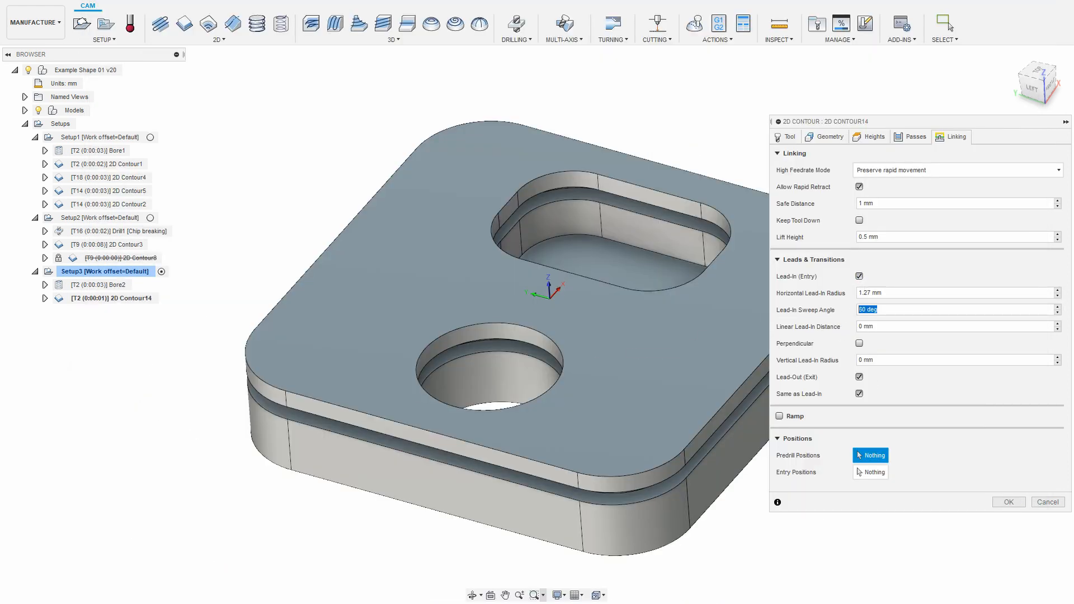
{"action": "key", "text": "alt+Tab"}
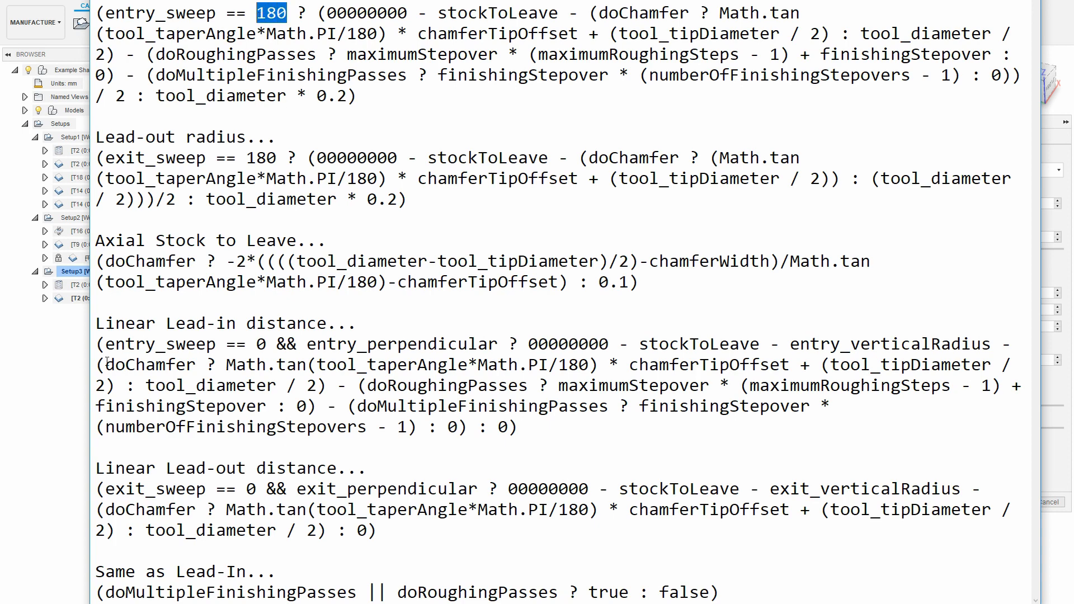
{"action": "left_click", "coordinate": [78, 371]}
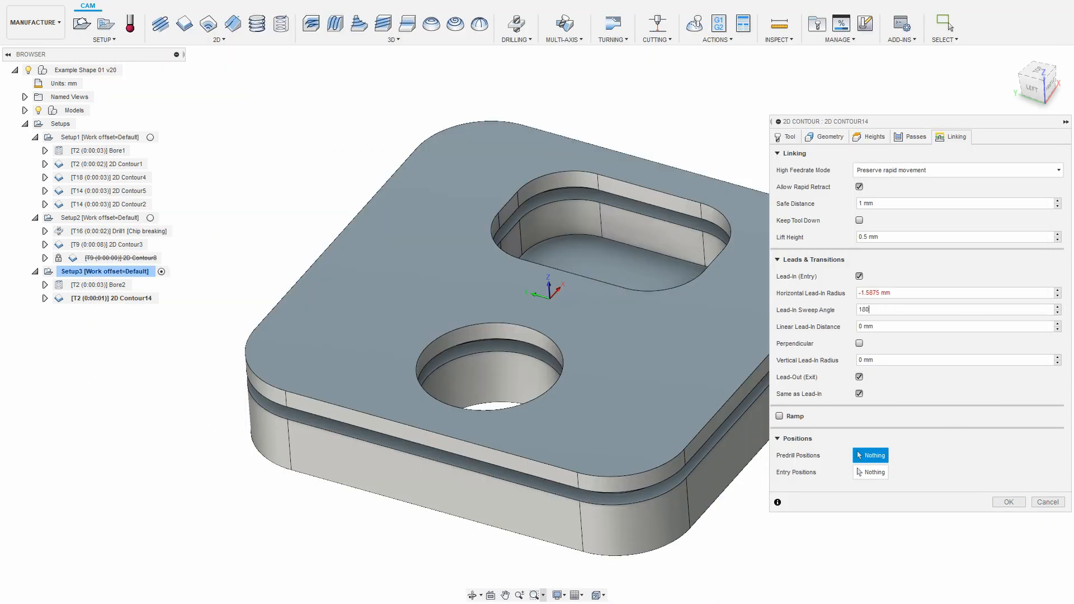
{"action": "key", "text": "alt+Tab"}
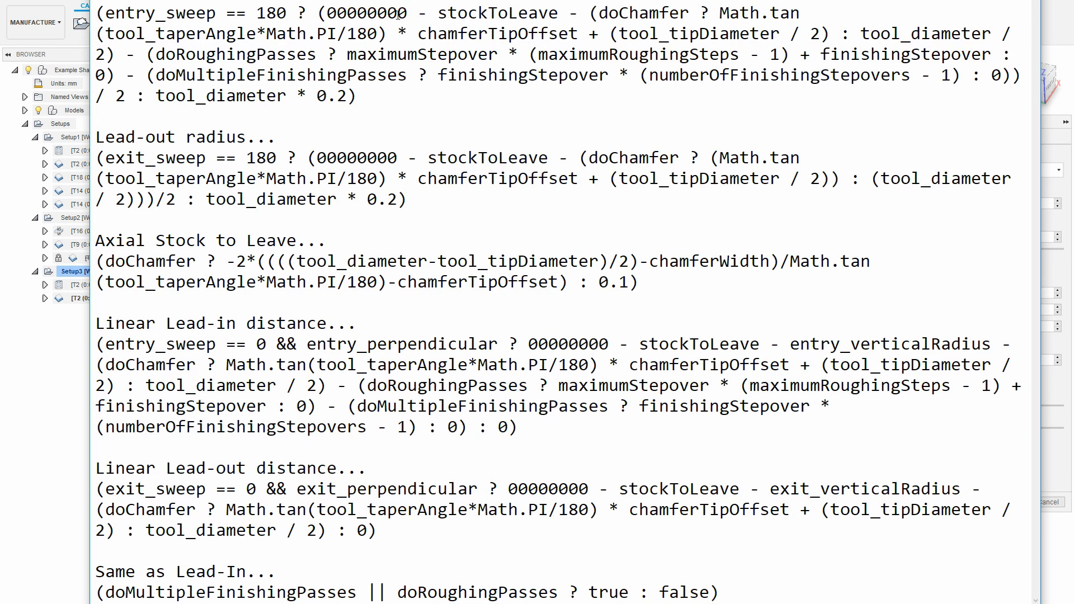
{"action": "left_click_drag", "start_coordinate": [317, 12], "coordinate": [961, 75]}
{"action": "left_click", "coordinate": [63, 404]}
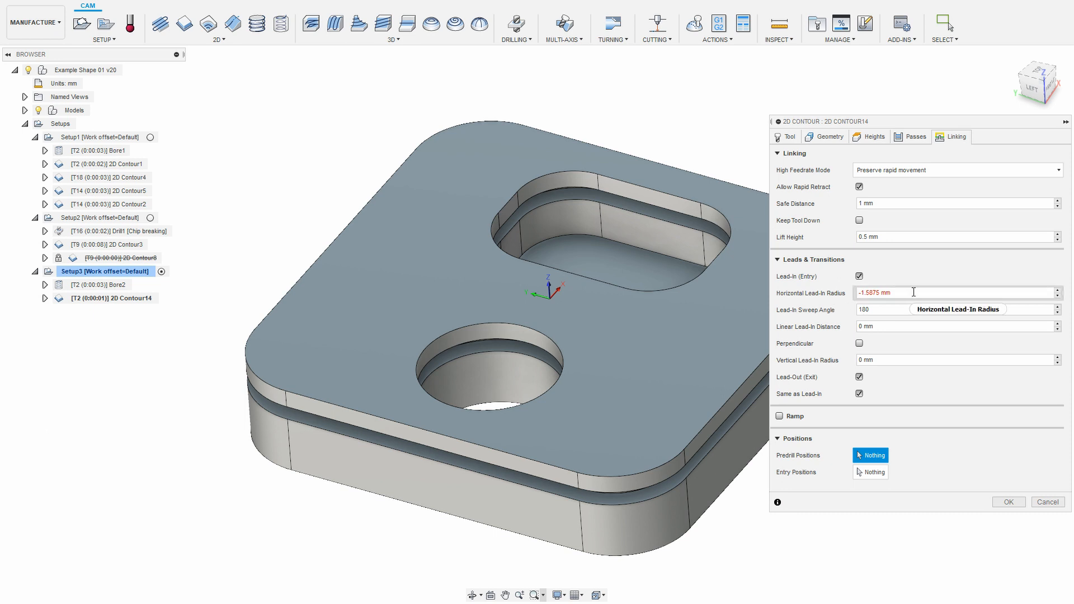
- Replace the 00000000 placeholder in the horizontal lead-in radius expression with 3.75 and regenerate the 2D Contour14 toolpath
{"action": "mouse_move", "coordinate": [914, 292]}
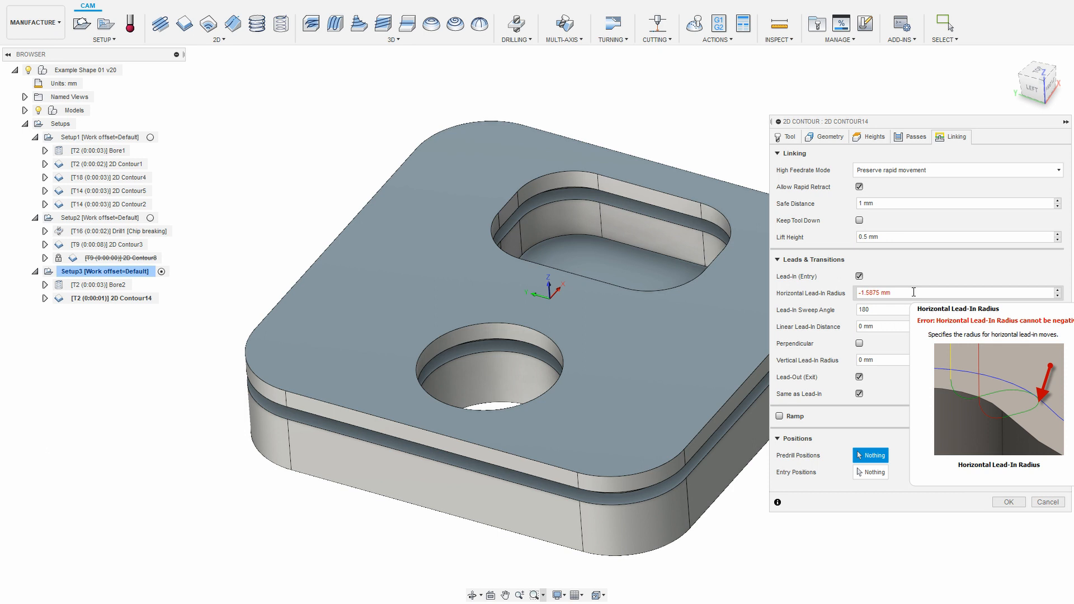
{"action": "right_click", "coordinate": [914, 292]}
{"action": "left_click", "coordinate": [946, 351]}
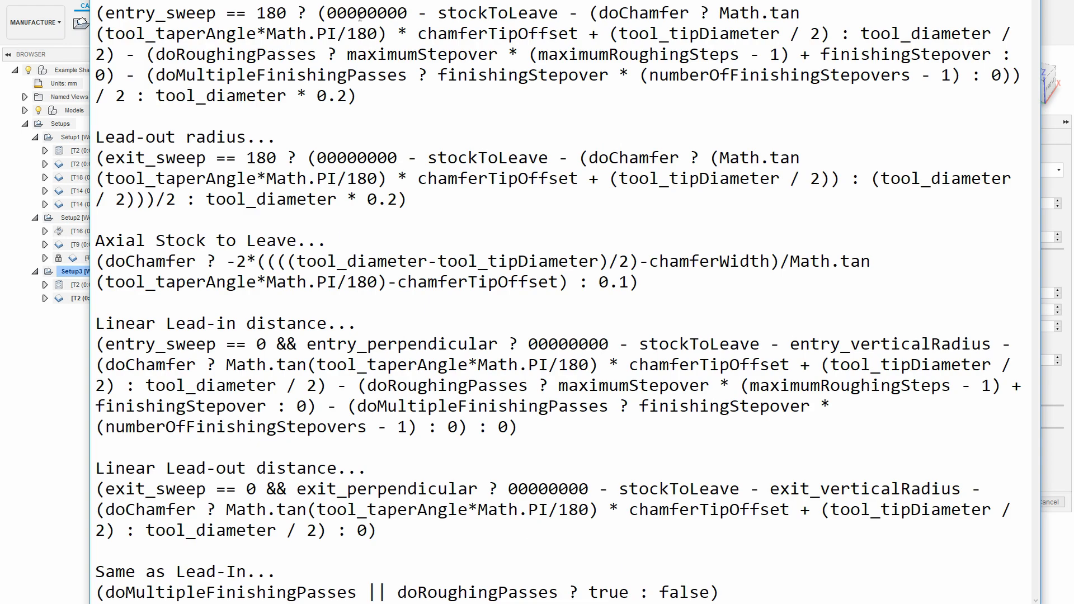
{"action": "double_click", "coordinate": [342, 10]}
{"action": "left_click", "coordinate": [367, 12]}
{"action": "left_click_drag", "start_coordinate": [409, 8], "coordinate": [330, 14]}
{"action": "key", "text": "alt+Tab"}
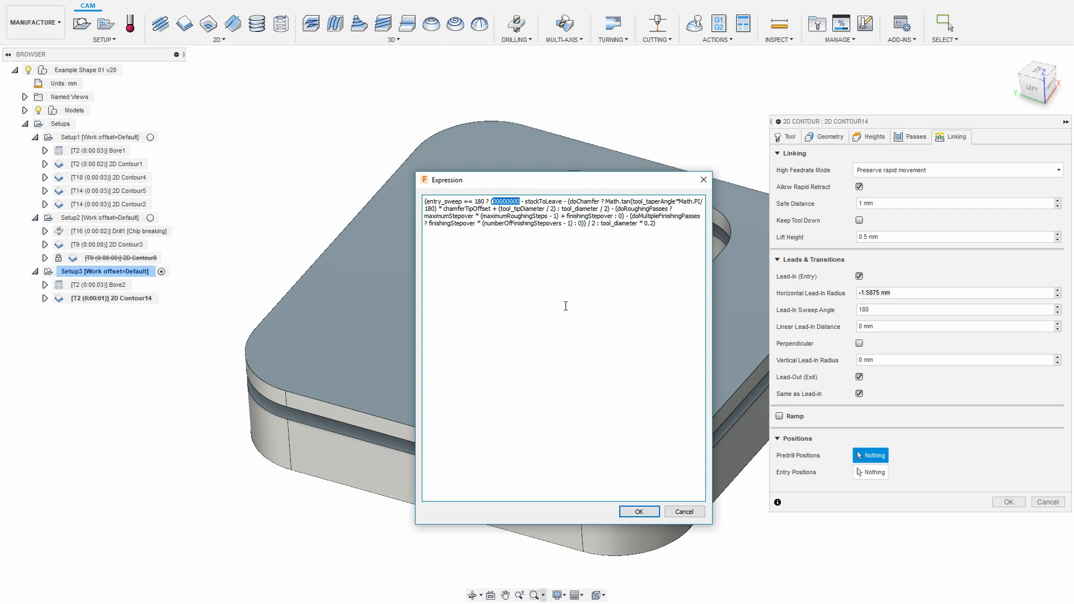
{"action": "type", "text": "3.75"}
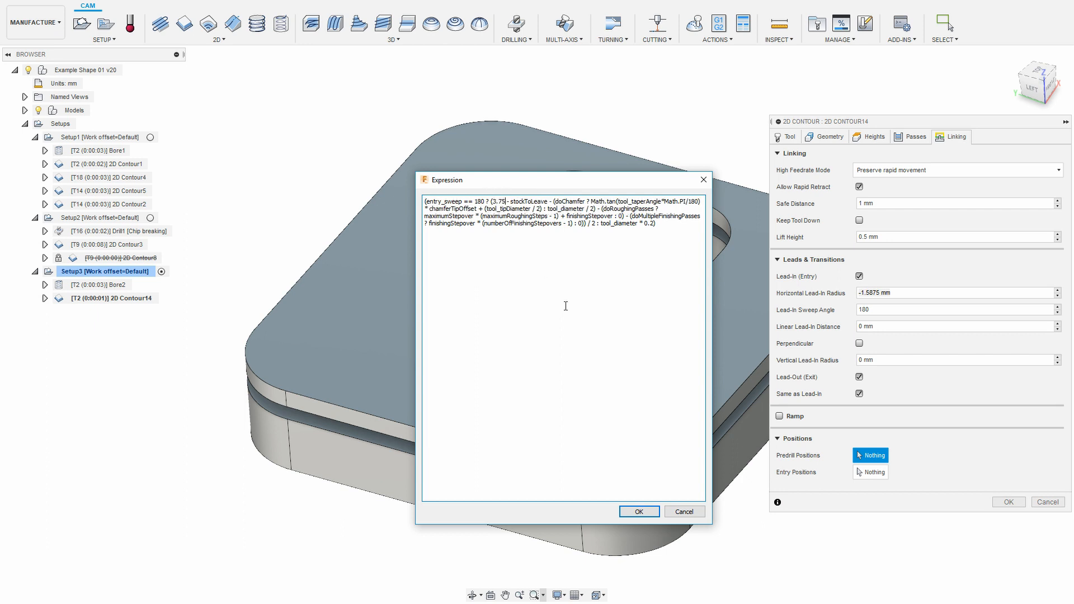
{"action": "left_click", "coordinate": [639, 512]}
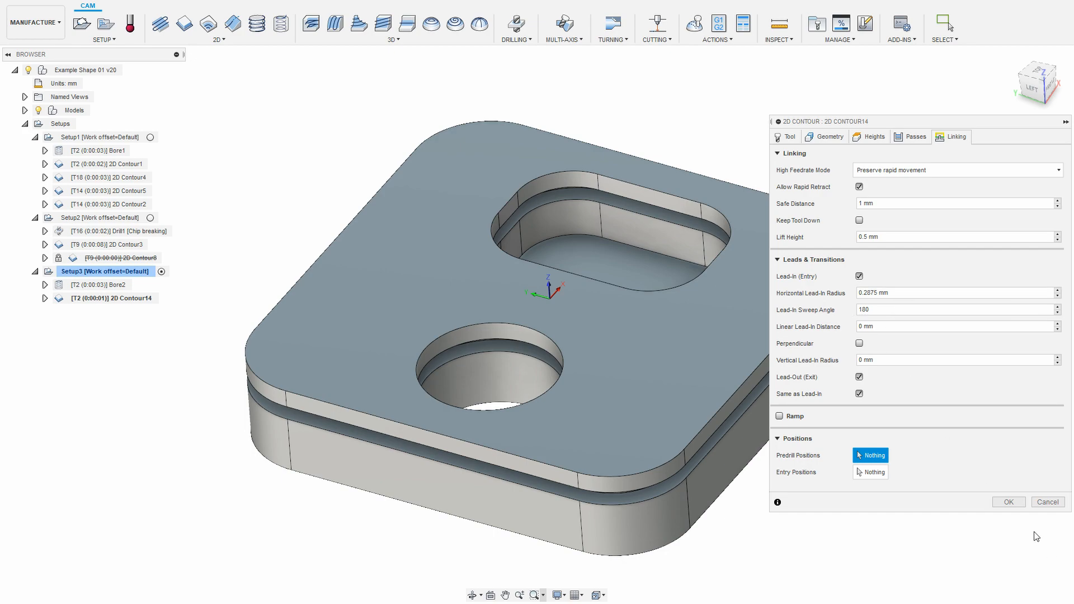
{"action": "left_click", "coordinate": [1009, 502]}
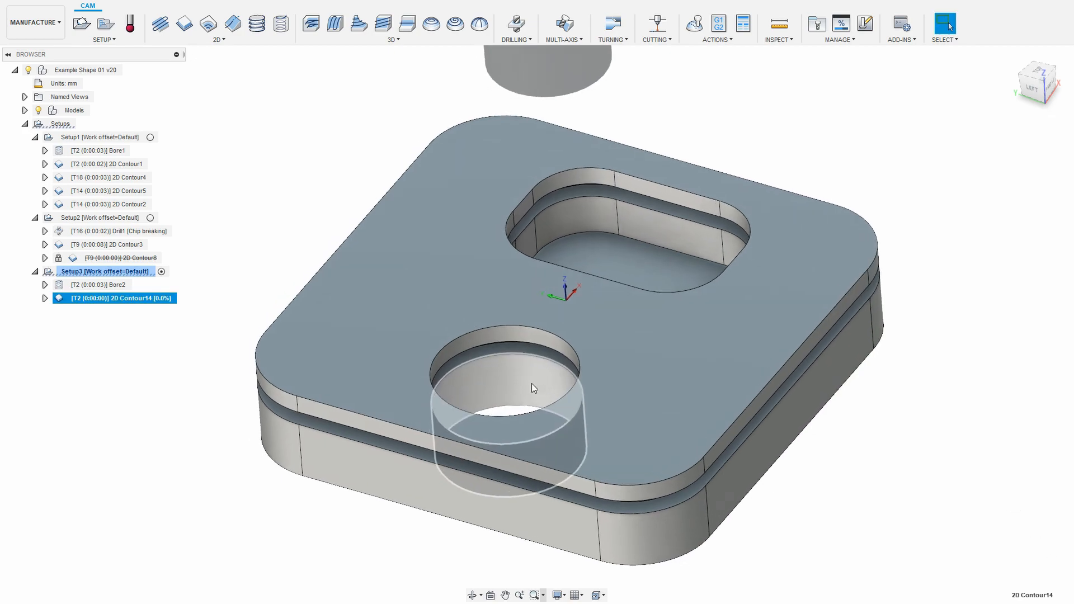
- Inspect the new lead-in and lead-out arcs of 2D Contour14, and simulate Setup3 through the boring of the round hole
{"action": "scroll", "coordinate": [532, 384], "scroll_direction": "up", "scroll_amount": 5}
{"action": "scroll", "coordinate": [563, 409], "scroll_direction": "down", "scroll_amount": 5}
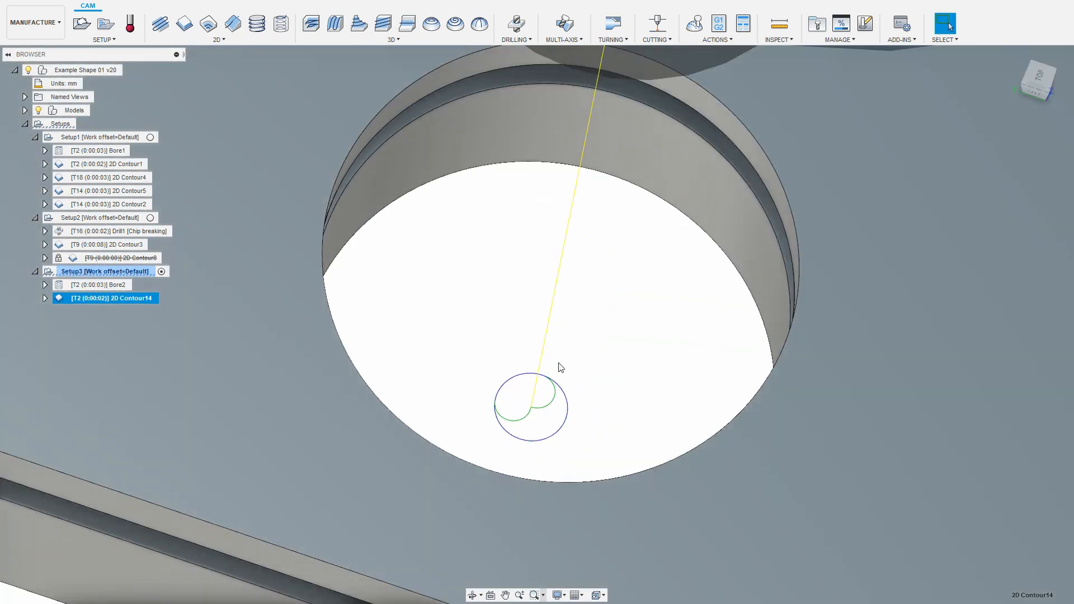
{"action": "middle_click_drag", "start_coordinate": [559, 364], "coordinate": [542, 297], "text": "shift"}
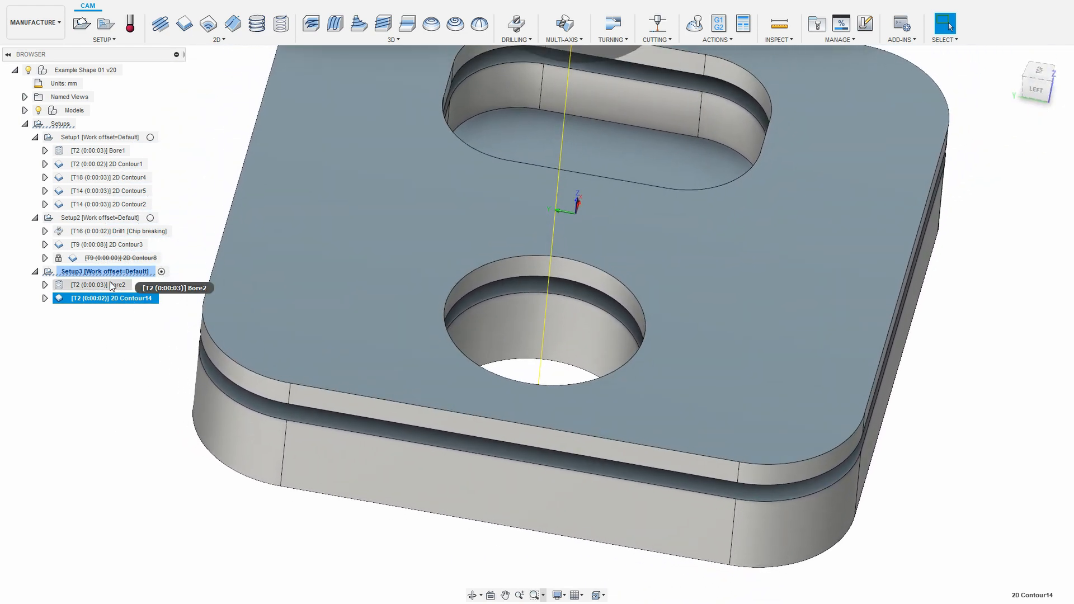
{"action": "right_click", "coordinate": [112, 276]}
{"action": "left_click", "coordinate": [137, 352]}
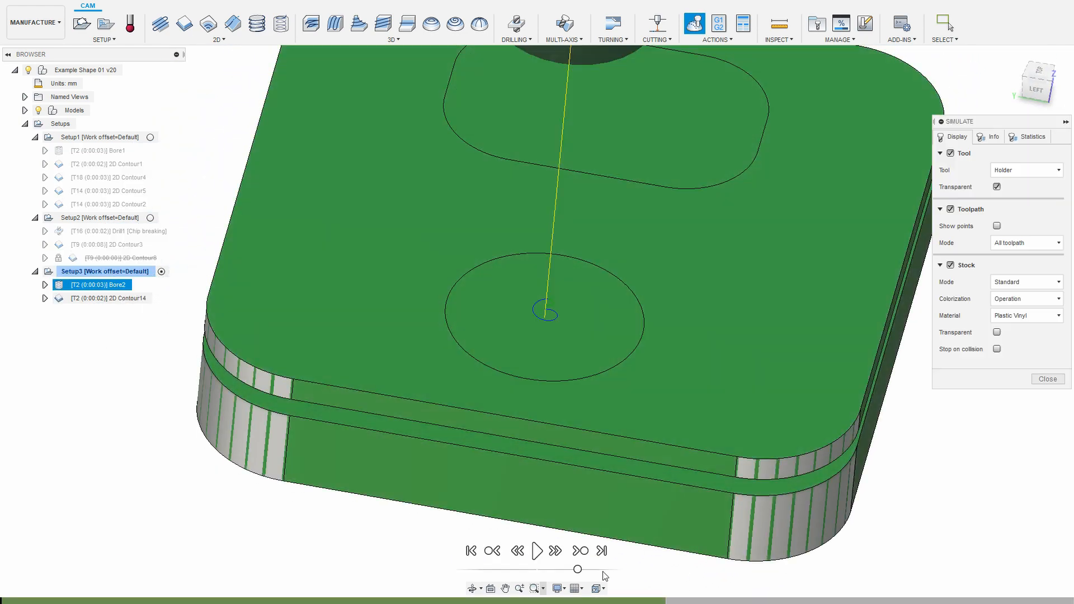
{"action": "left_click", "coordinate": [577, 553]}
{"action": "key", "text": "space"}
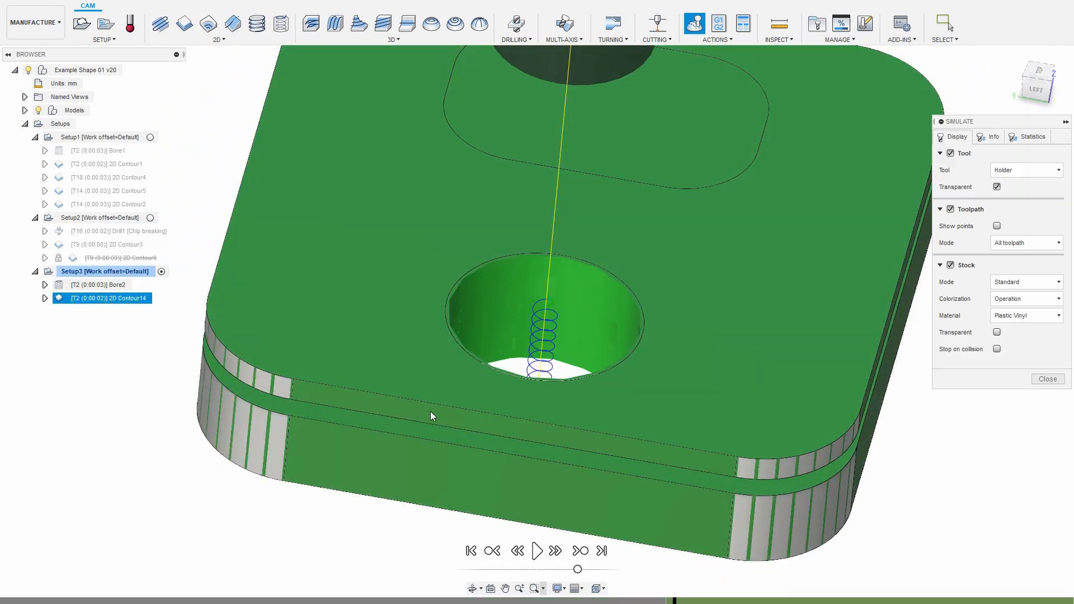
{"action": "key", "text": "space"}
{"action": "left_click", "coordinate": [1041, 71]}
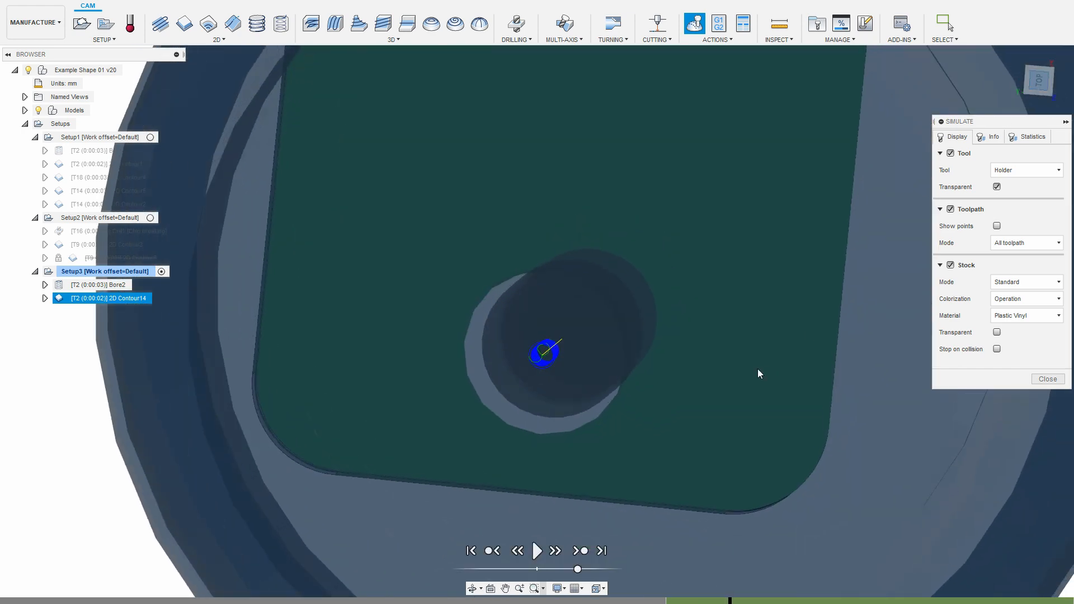
{"action": "middle_click_drag", "start_coordinate": [590, 371], "coordinate": [878, 280], "text": "shift"}
{"action": "scroll", "coordinate": [597, 309], "scroll_direction": "up", "scroll_amount": 5}
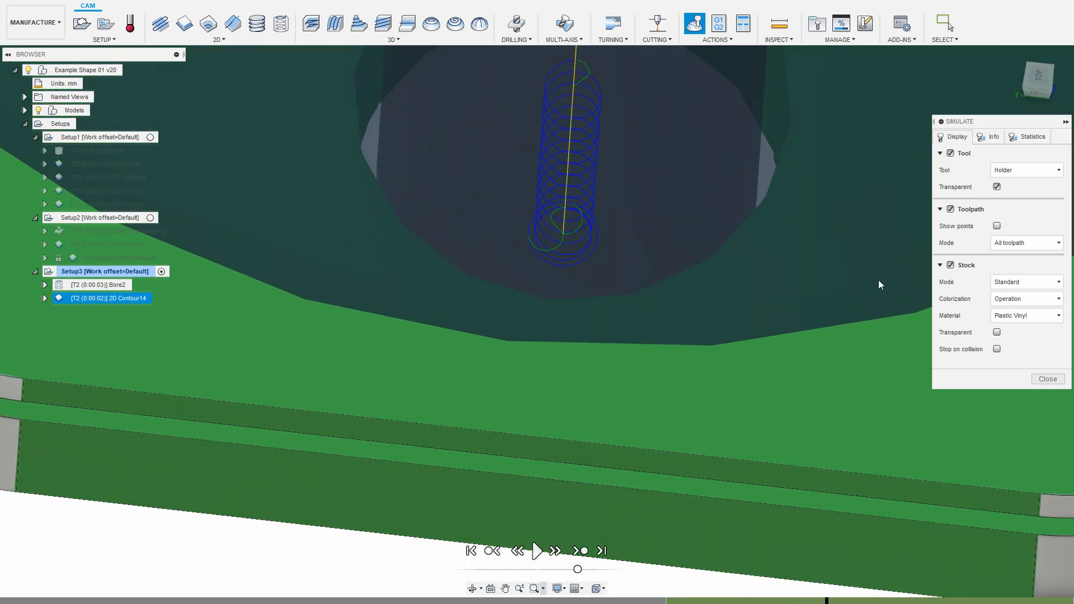
- Limit the toolpath display in the simulation to Toolpath for operation
{"action": "left_click", "coordinate": [950, 209]}
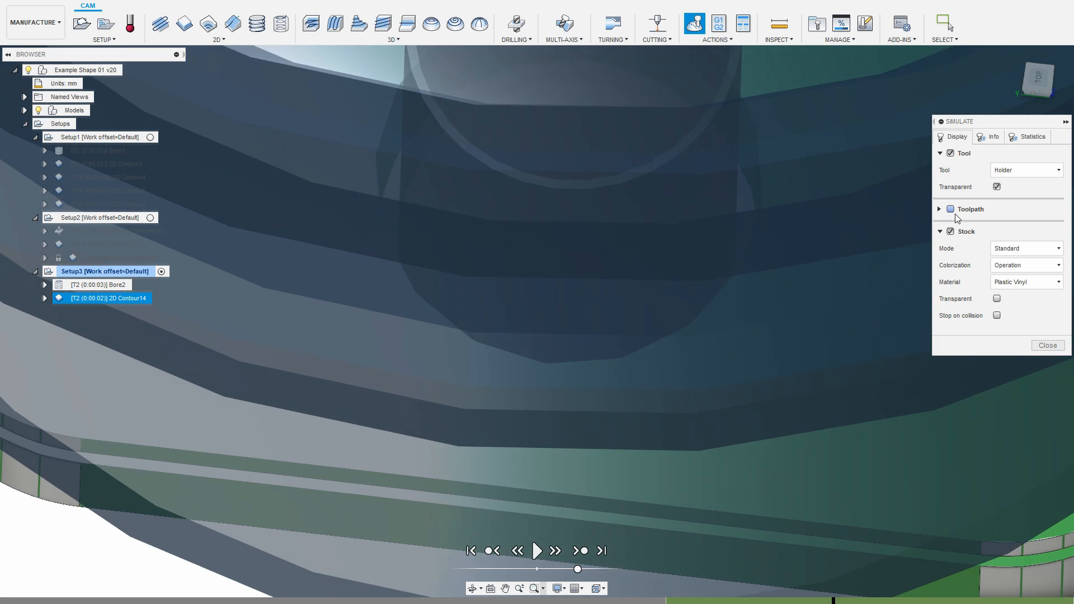
{"action": "left_click", "coordinate": [950, 209]}
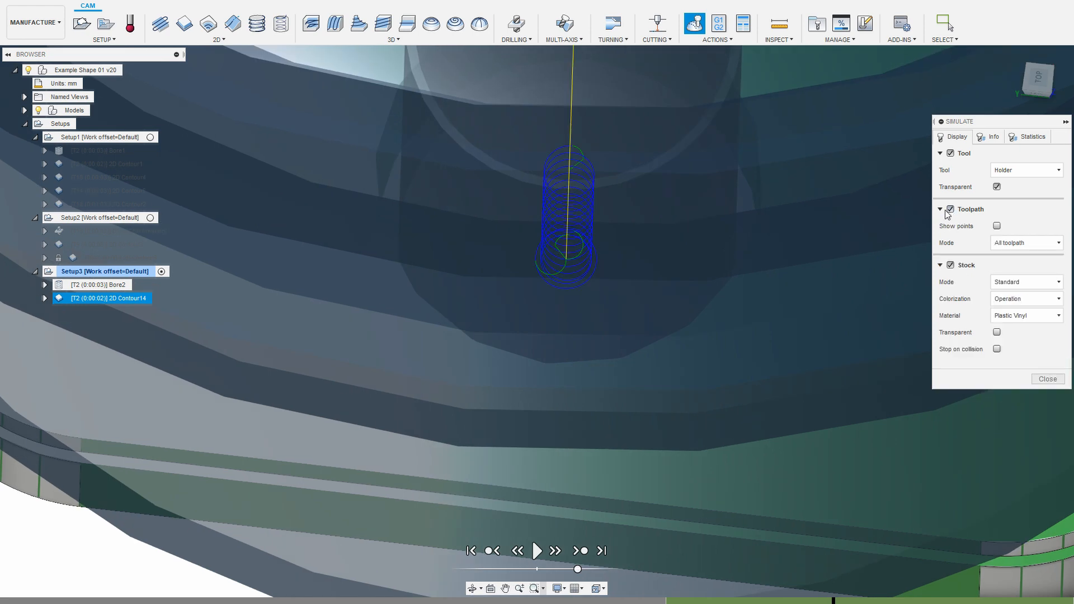
{"action": "left_click", "coordinate": [1035, 247]}
{"action": "left_click", "coordinate": [1026, 295]}
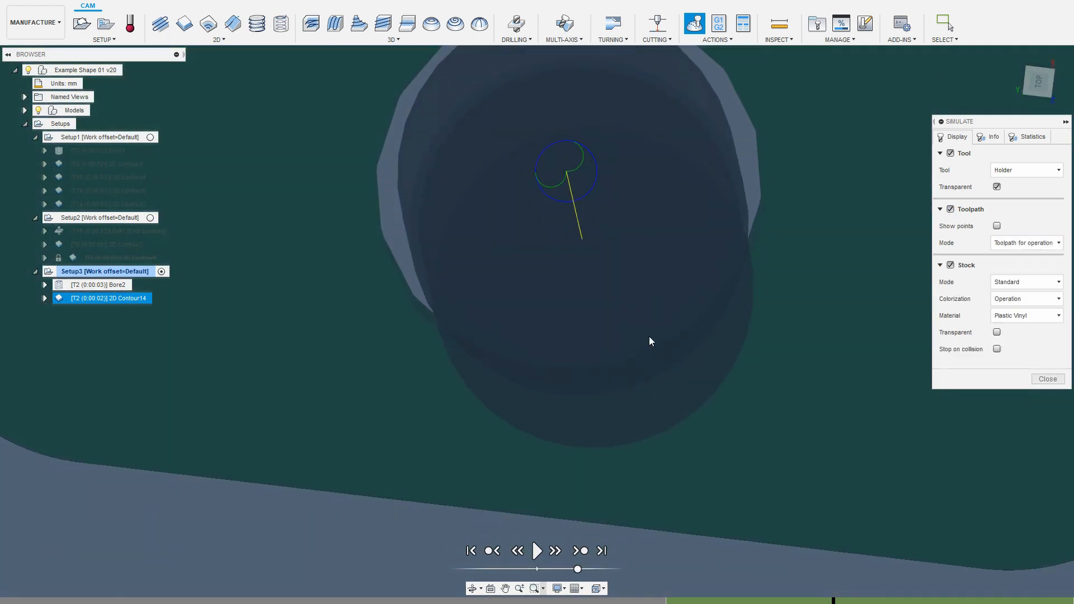
- Check from the top how the tool enters, finishes and leaves the round hole during 2D Contour14, and end the simulation
{"action": "left_click", "coordinate": [1037, 81]}
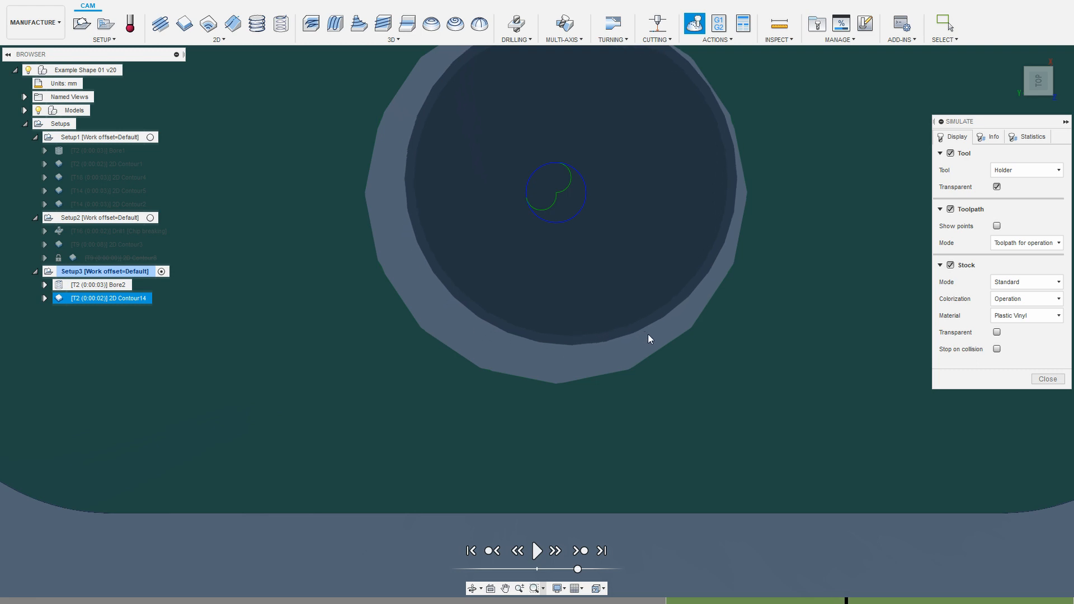
{"action": "middle_click_drag", "start_coordinate": [620, 284], "coordinate": [631, 372]}
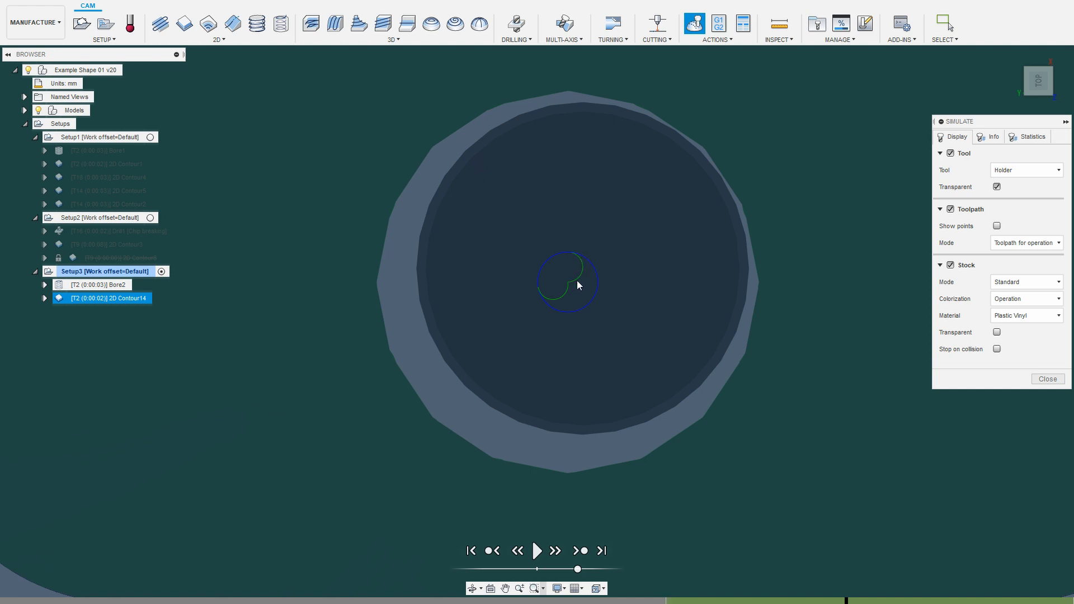
{"action": "middle_click_drag", "start_coordinate": [541, 385], "coordinate": [861, 367], "text": "shift"}
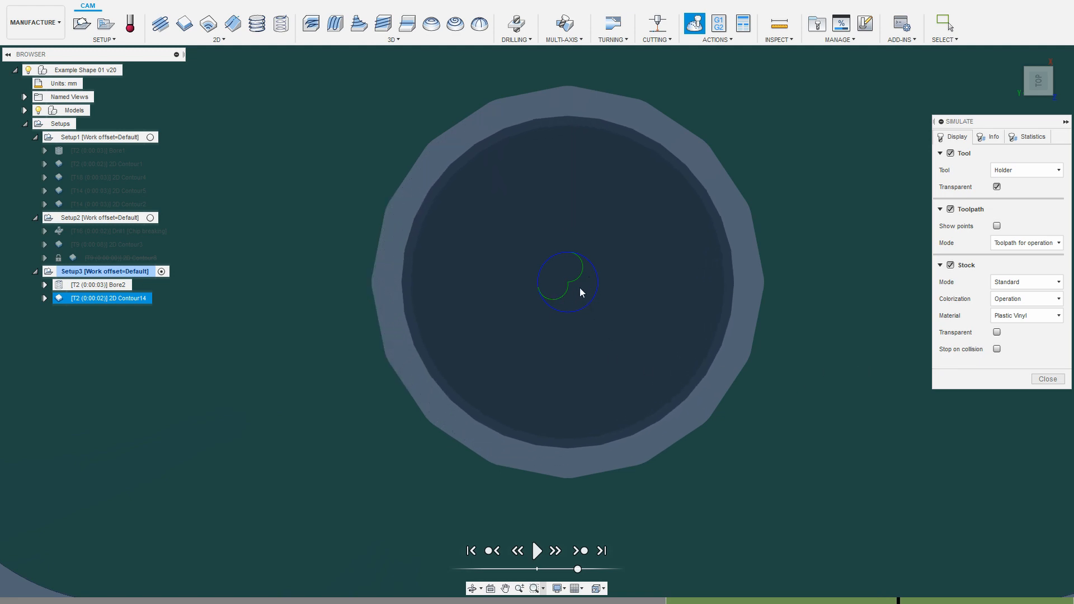
{"action": "middle_click_drag", "start_coordinate": [590, 309], "coordinate": [457, 330], "text": "shift"}
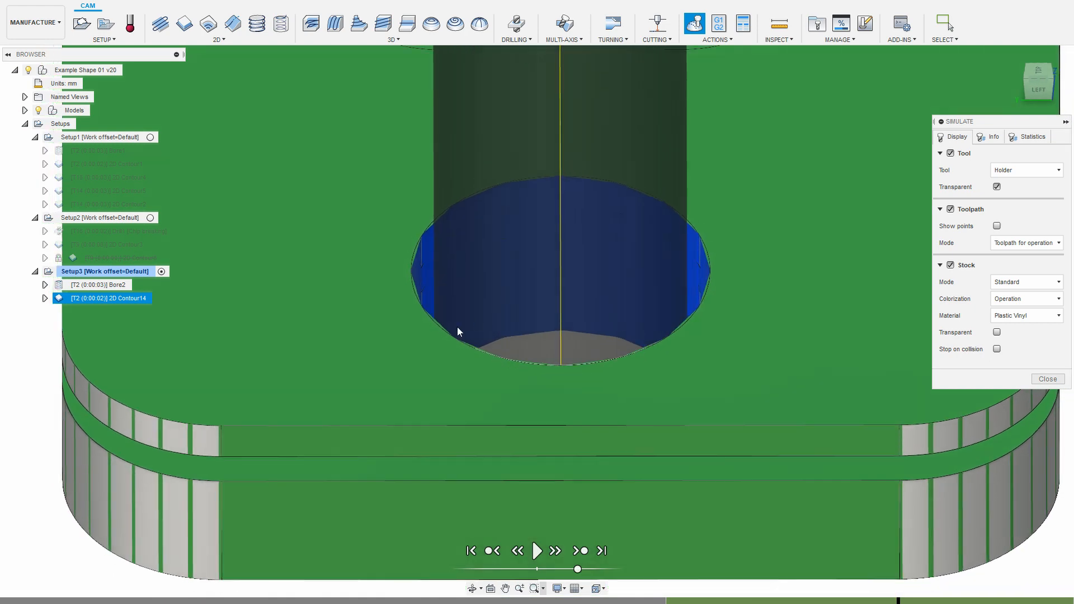
{"action": "scroll", "coordinate": [554, 336], "scroll_direction": "down", "scroll_amount": 5}
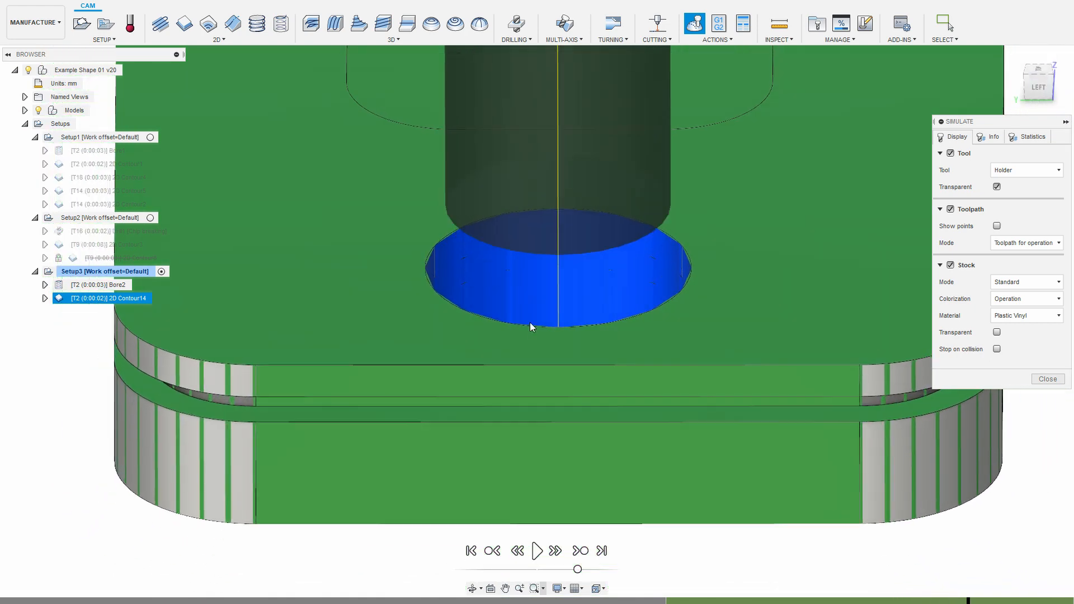
{"action": "middle_click_drag", "start_coordinate": [559, 336], "coordinate": [566, 364], "text": "shift"}
{"action": "left_click", "coordinate": [1049, 379]}
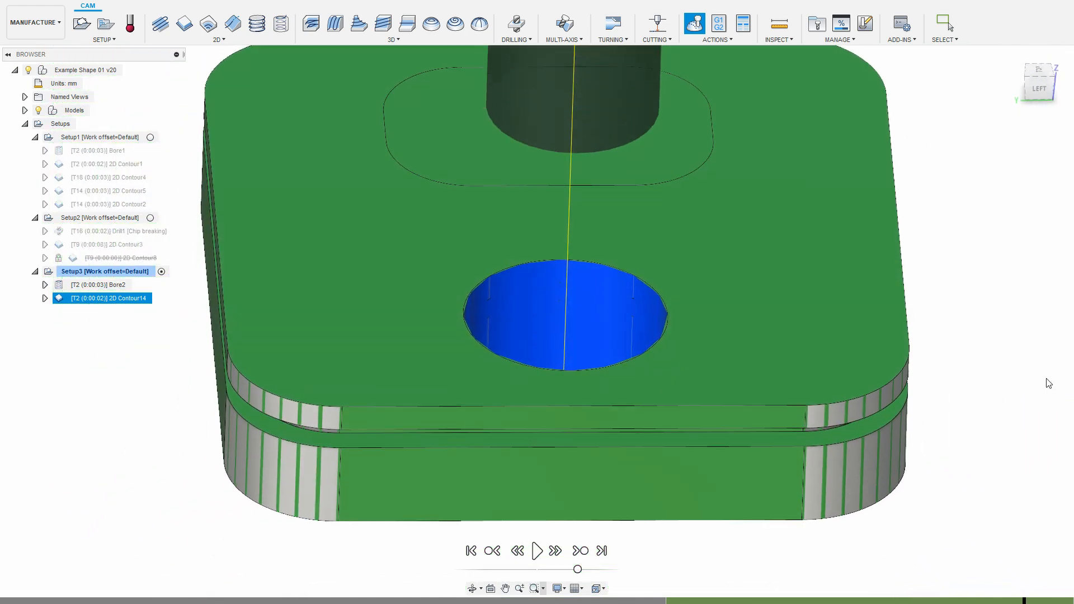
- Enable Stock to Leave in 2D Contour14 with 0.1 mm radial and 0.1 mm axial stock, and regenerate the toolpath
{"action": "right_click", "coordinate": [156, 299]}
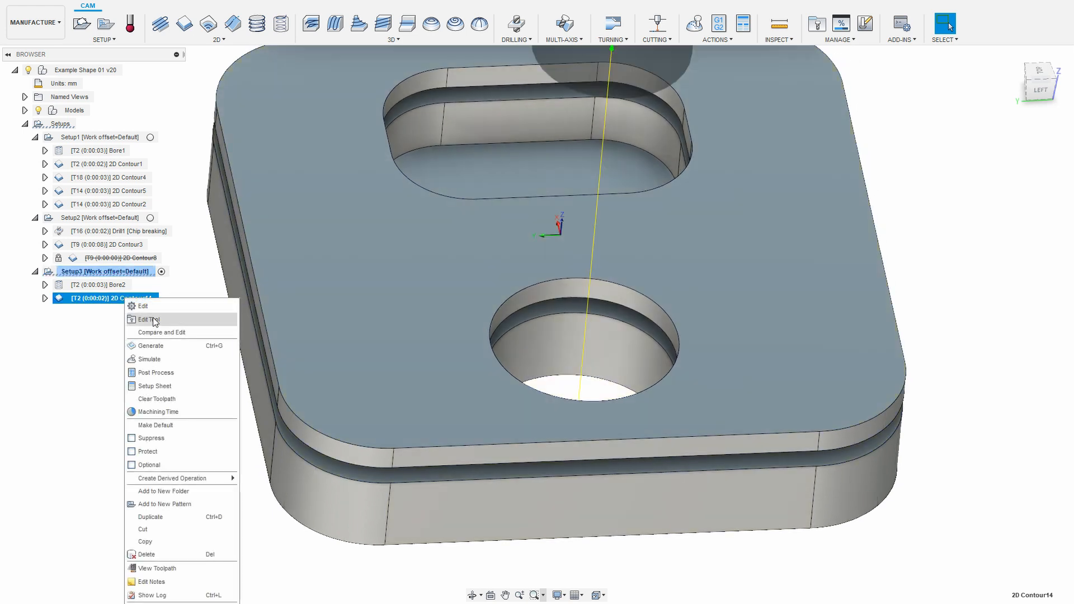
{"action": "left_click", "coordinate": [171, 305]}
{"action": "left_click", "coordinate": [912, 142]}
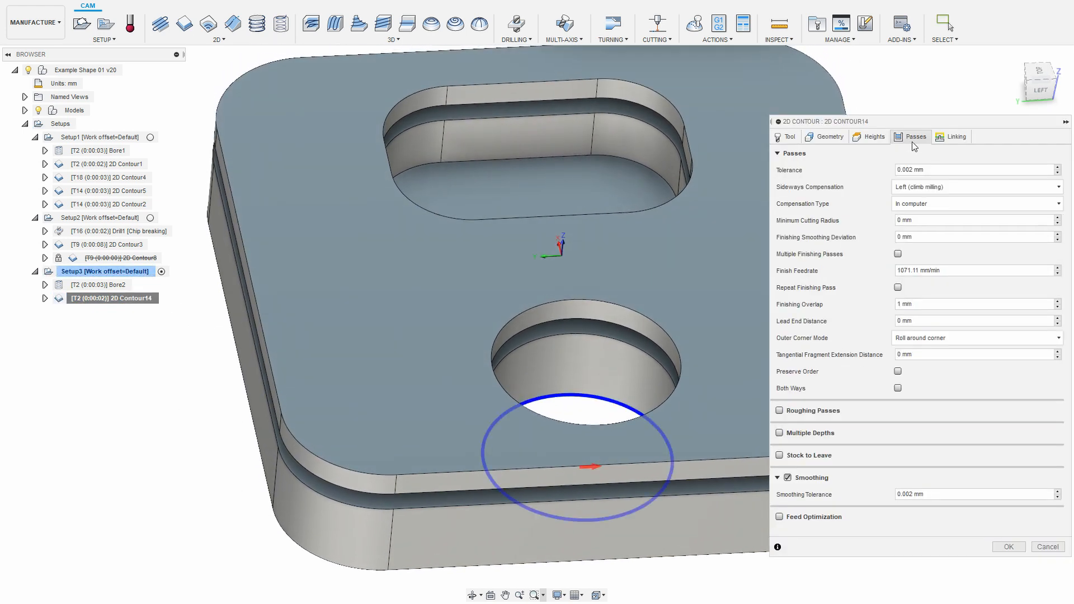
{"action": "left_click", "coordinate": [779, 456]}
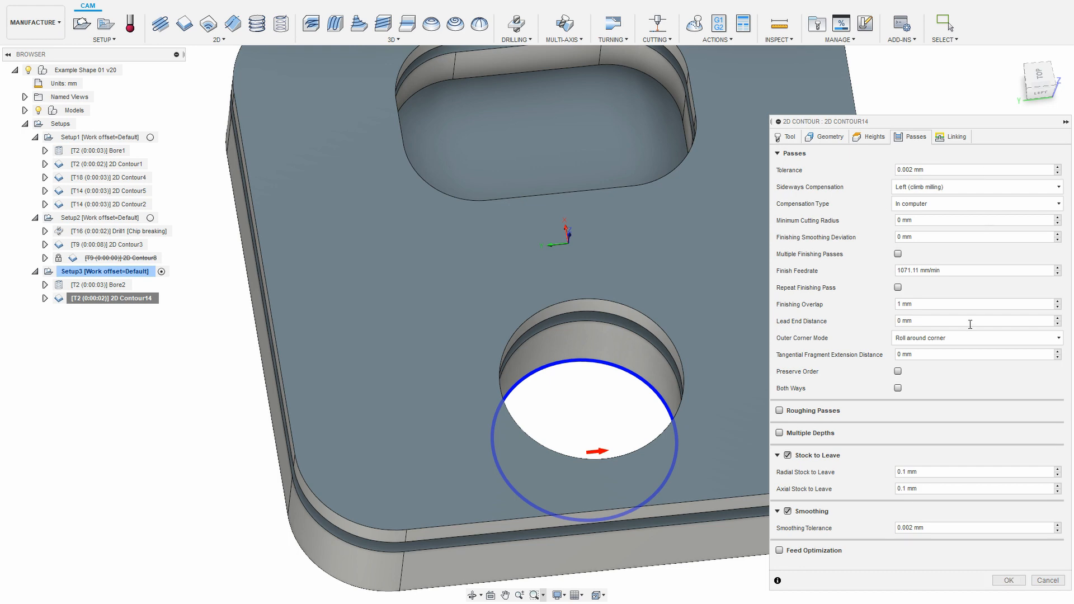
{"action": "left_click", "coordinate": [1010, 581]}
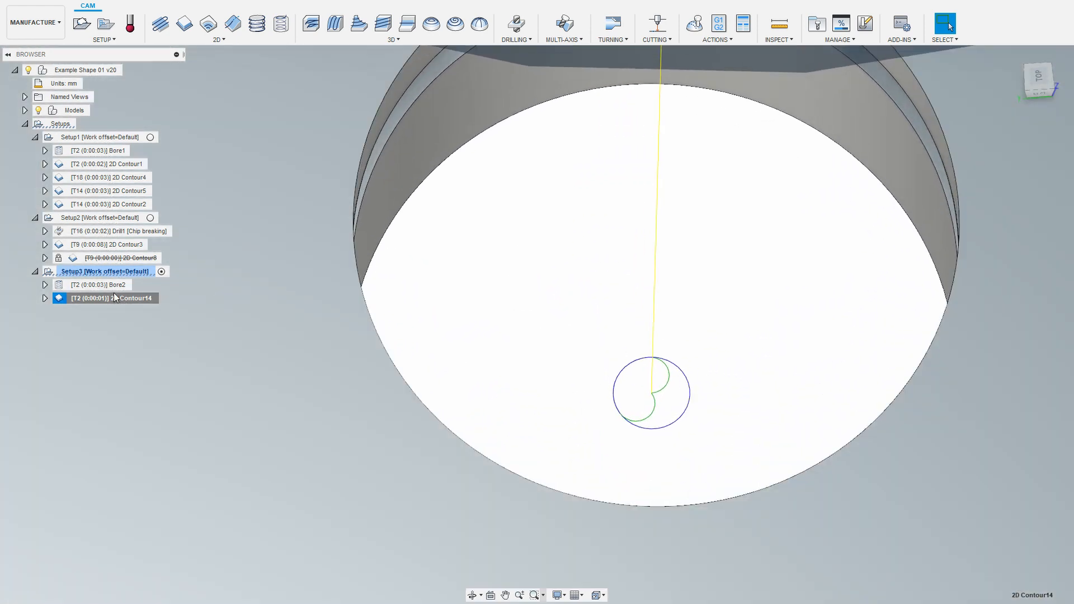
- Duplicate 2D Contour14 in Setup3, and switch off Stock to Leave in the original operation
{"action": "right_click", "coordinate": [115, 297]}
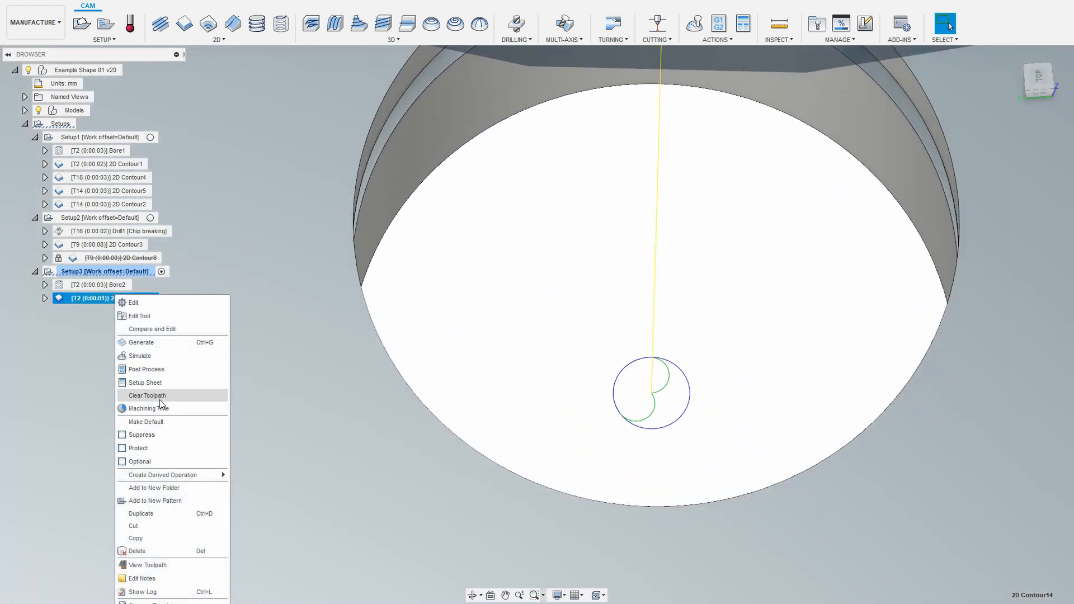
{"action": "left_click", "coordinate": [148, 514]}
{"action": "right_click", "coordinate": [134, 303]}
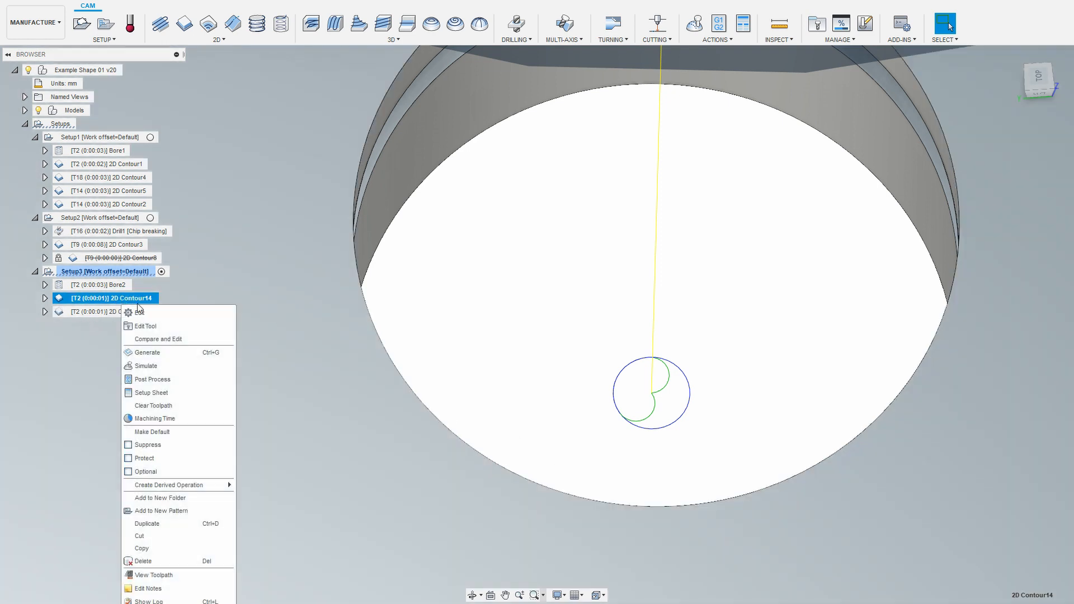
{"action": "left_click", "coordinate": [139, 313]}
{"action": "left_click", "coordinate": [921, 135]}
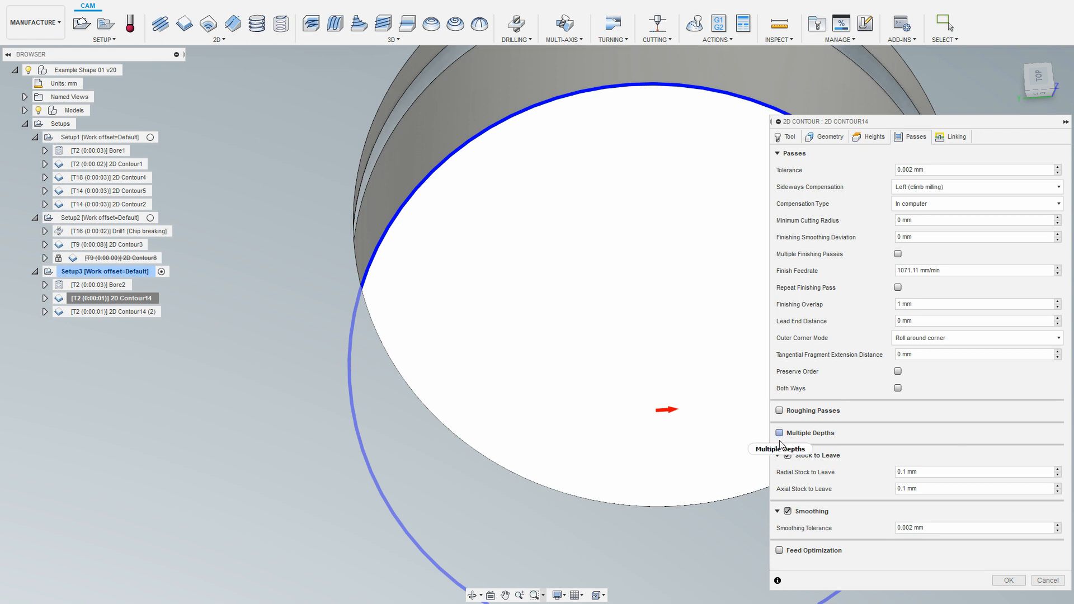
{"action": "left_click", "coordinate": [788, 455]}
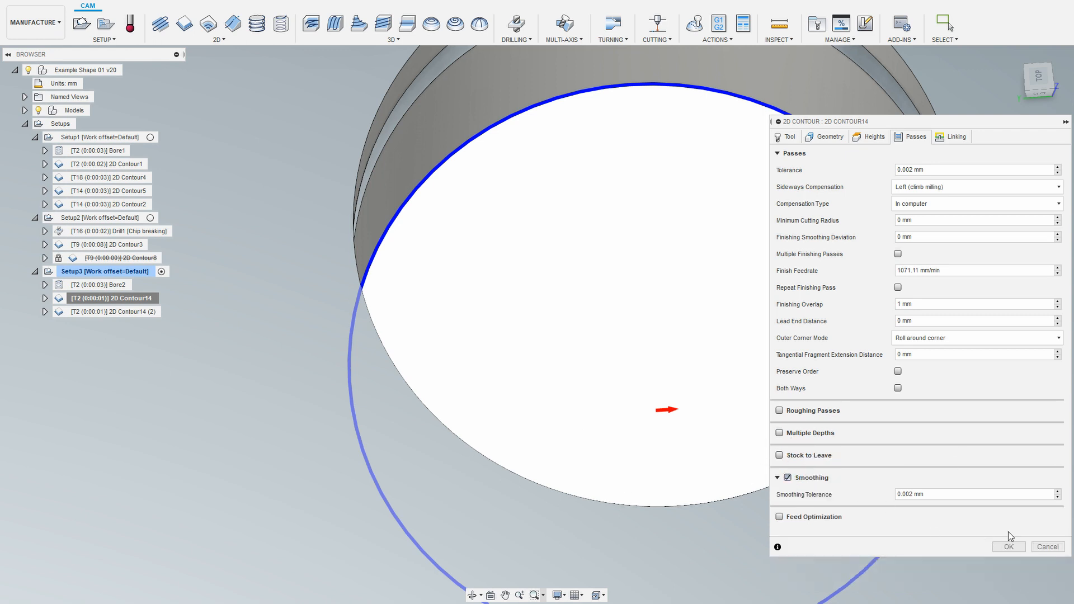
{"action": "left_click", "coordinate": [1008, 547]}
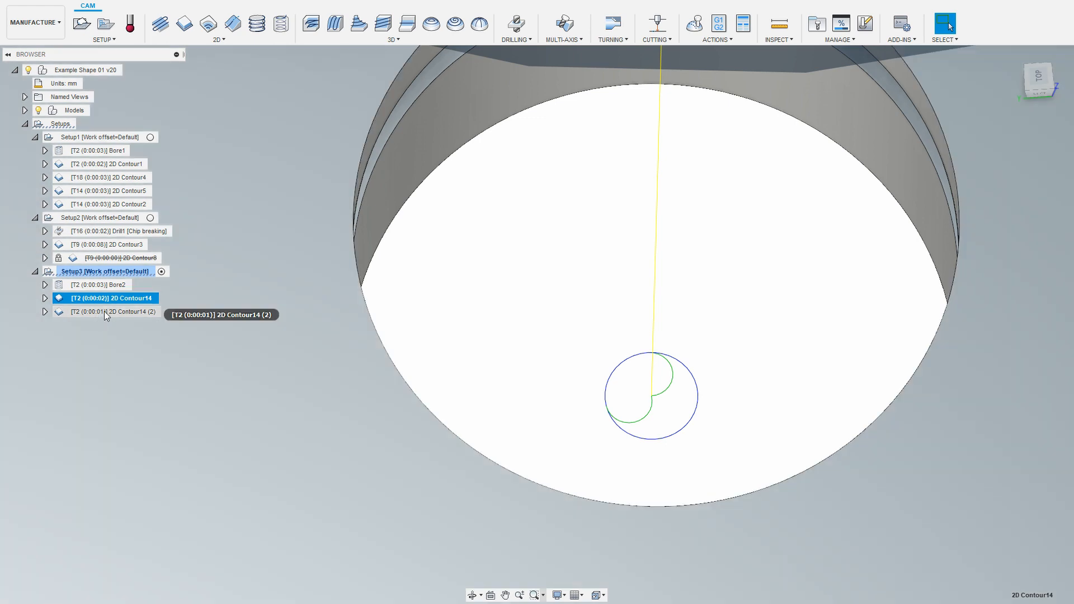
- Compare the toolpaths of 2D Contour14 and its duplicate together inside the round hole
{"action": "left_click", "coordinate": [104, 311]}
{"action": "left_click", "coordinate": [110, 298], "text": "ctrl"}
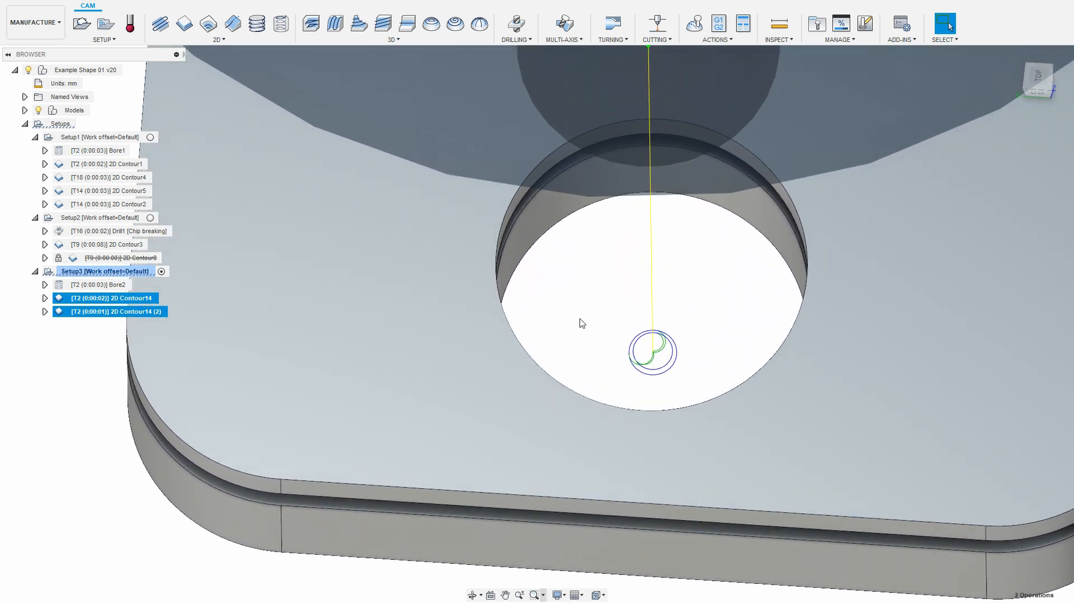
{"action": "left_click", "coordinate": [567, 310]}
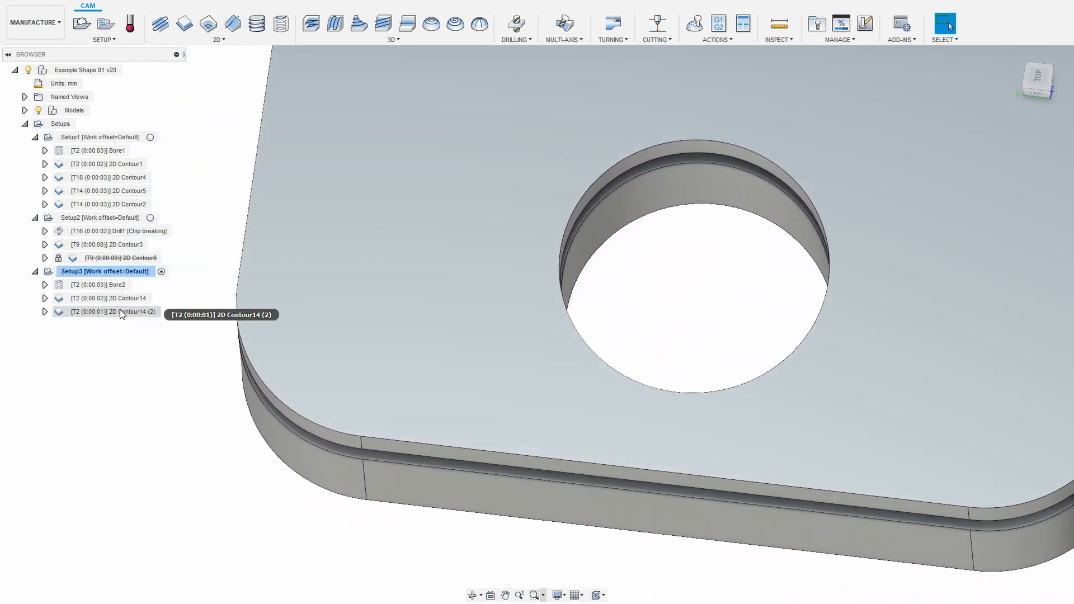
- Enable Roughing Passes in 2D Contour14 (2) with a finishing stepover of 0.1 mm, and regenerate the toolpath
{"action": "right_click", "coordinate": [124, 312]}
{"action": "left_click", "coordinate": [150, 318]}
{"action": "left_click", "coordinate": [912, 136]}
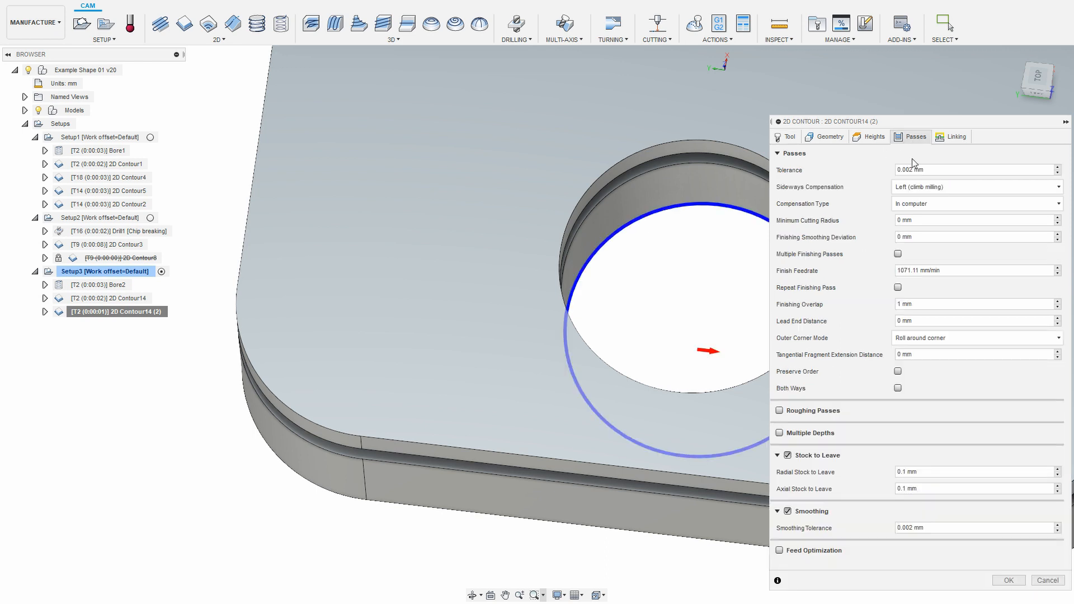
{"action": "left_click", "coordinate": [779, 410]}
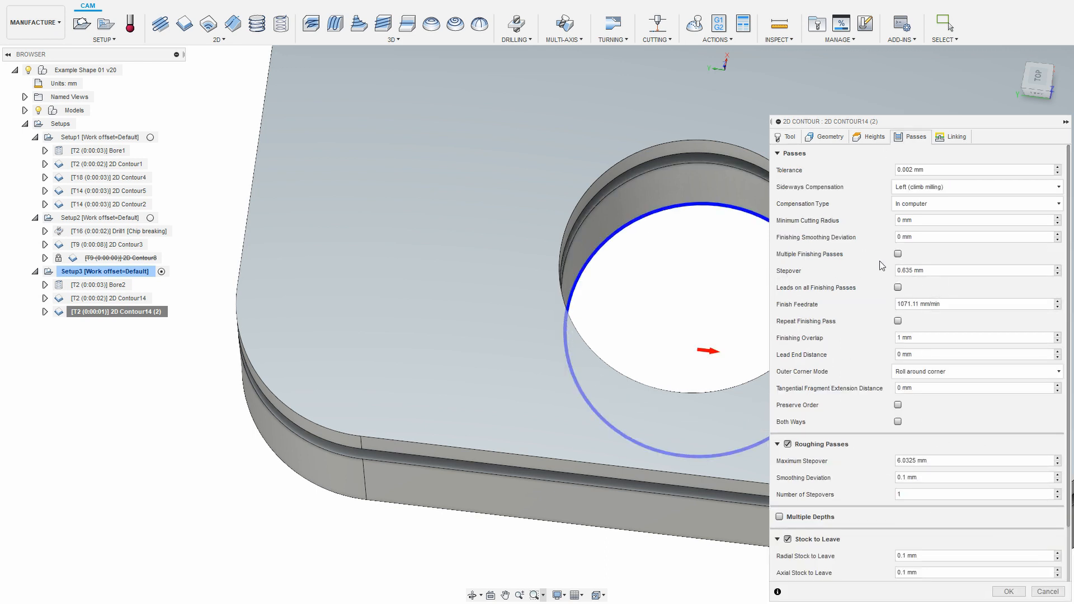
{"action": "left_click", "coordinate": [952, 271]}
{"action": "left_click", "coordinate": [1009, 591]}
- Apply Same as Lead-In to the lead-out of 2D Contour14 (2) and regenerate the toolpath
{"action": "scroll", "coordinate": [857, 476], "scroll_direction": "down", "scroll_amount": 2}
{"action": "scroll", "coordinate": [829, 366], "scroll_direction": "up", "scroll_amount": 2}
{"action": "scroll", "coordinate": [829, 366], "scroll_direction": "up", "scroll_amount": 3}
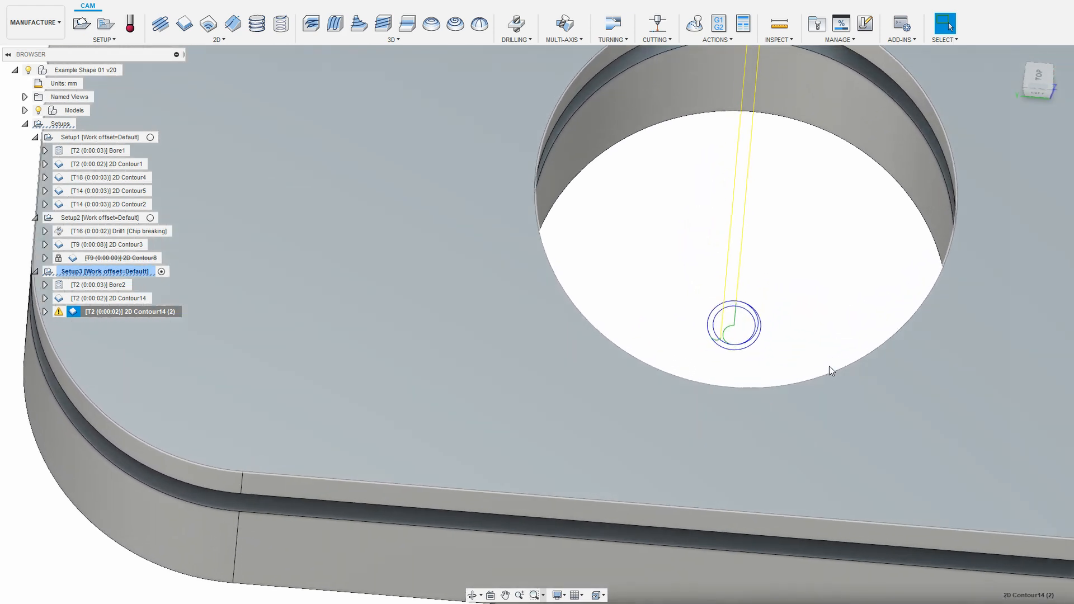
{"action": "scroll", "coordinate": [829, 366], "scroll_direction": "up", "scroll_amount": 5}
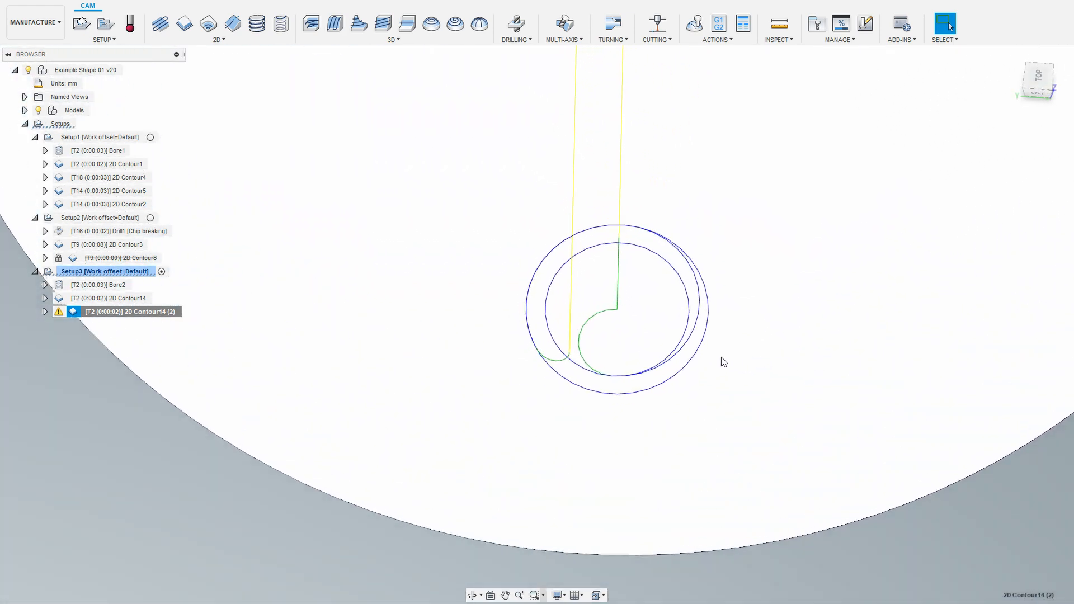
{"action": "middle_click_drag", "start_coordinate": [722, 358], "coordinate": [670, 362], "text": "shift"}
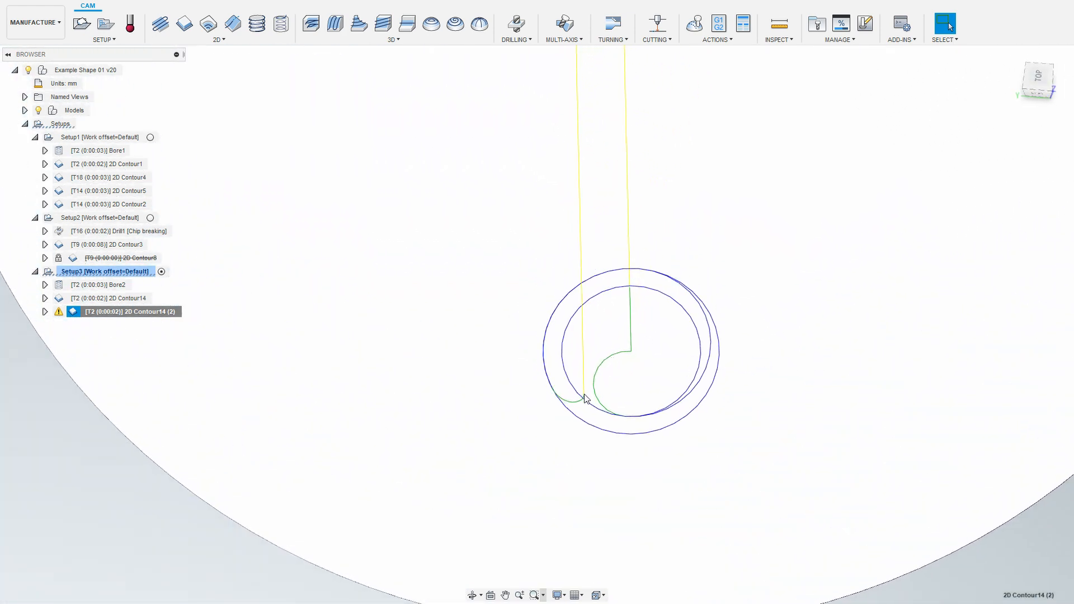
{"action": "scroll", "coordinate": [579, 402], "scroll_direction": "down", "scroll_amount": 6}
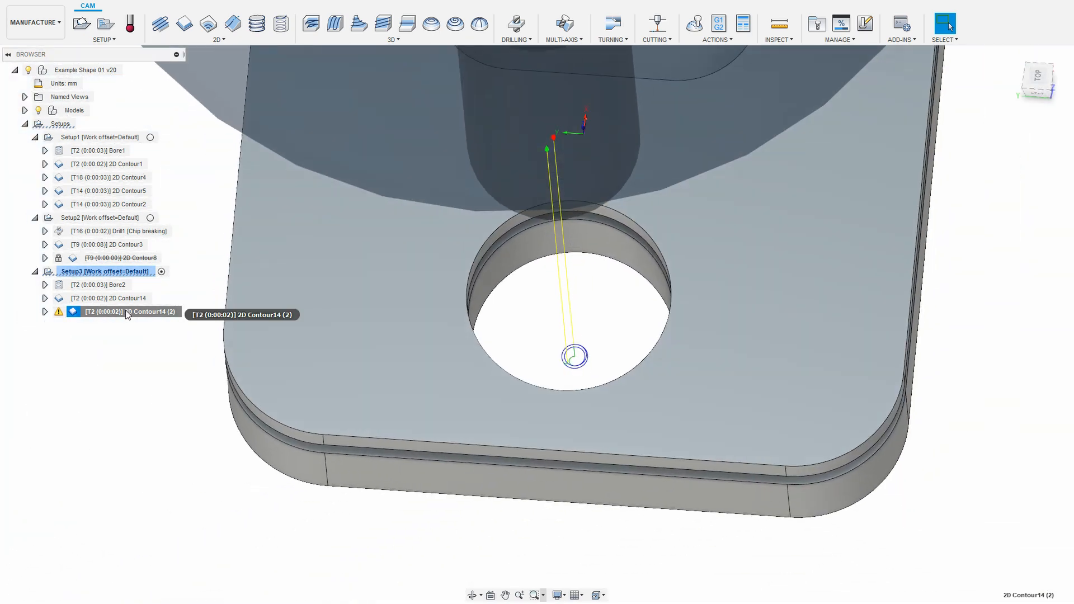
{"action": "right_click", "coordinate": [128, 315]}
{"action": "left_click", "coordinate": [166, 316]}
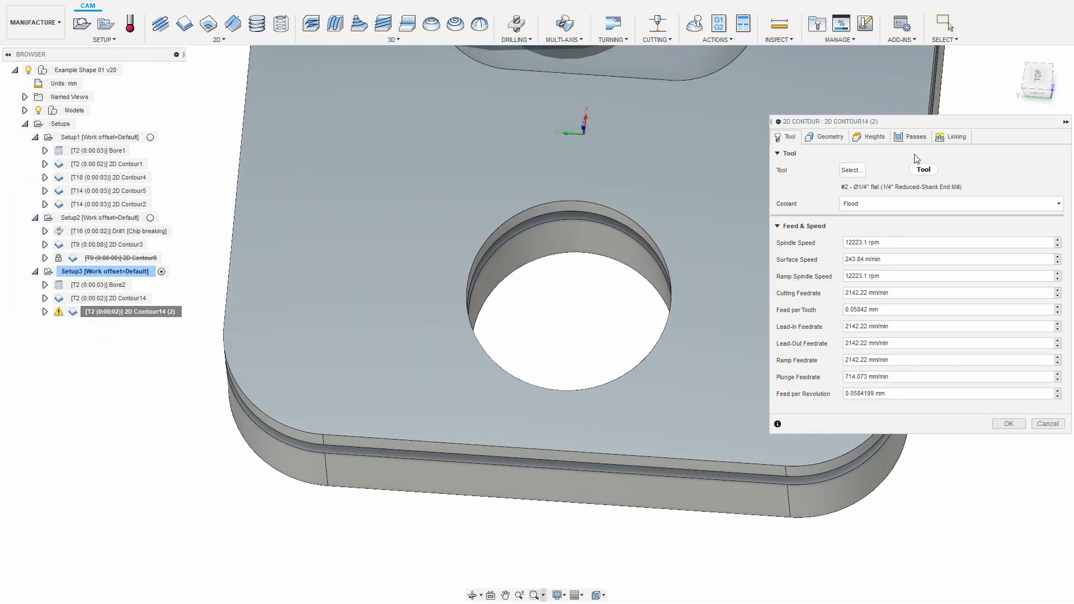
{"action": "left_click", "coordinate": [914, 137]}
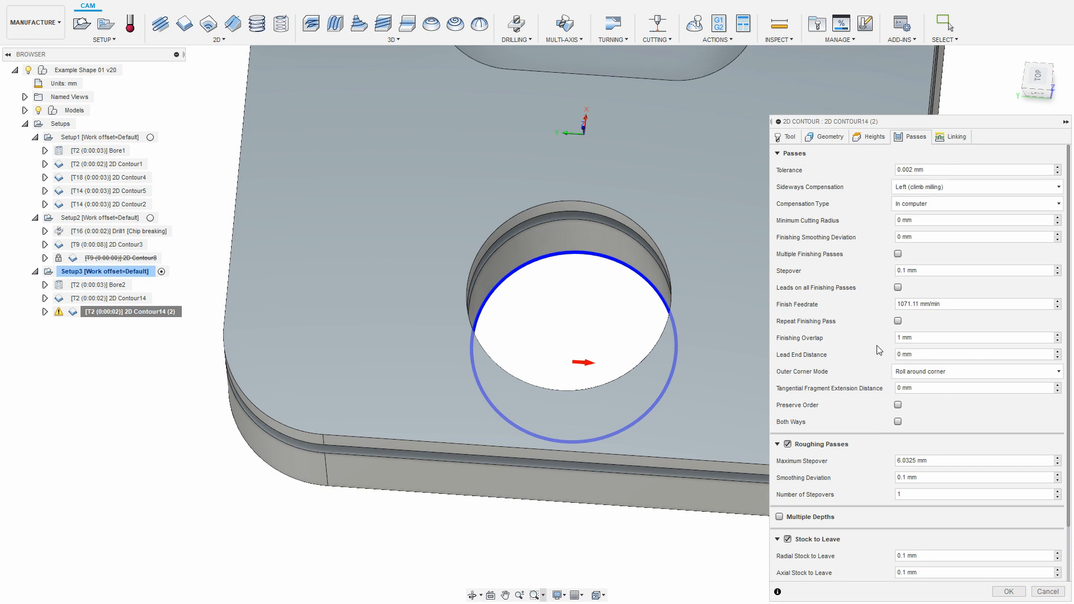
{"action": "left_click", "coordinate": [953, 138]}
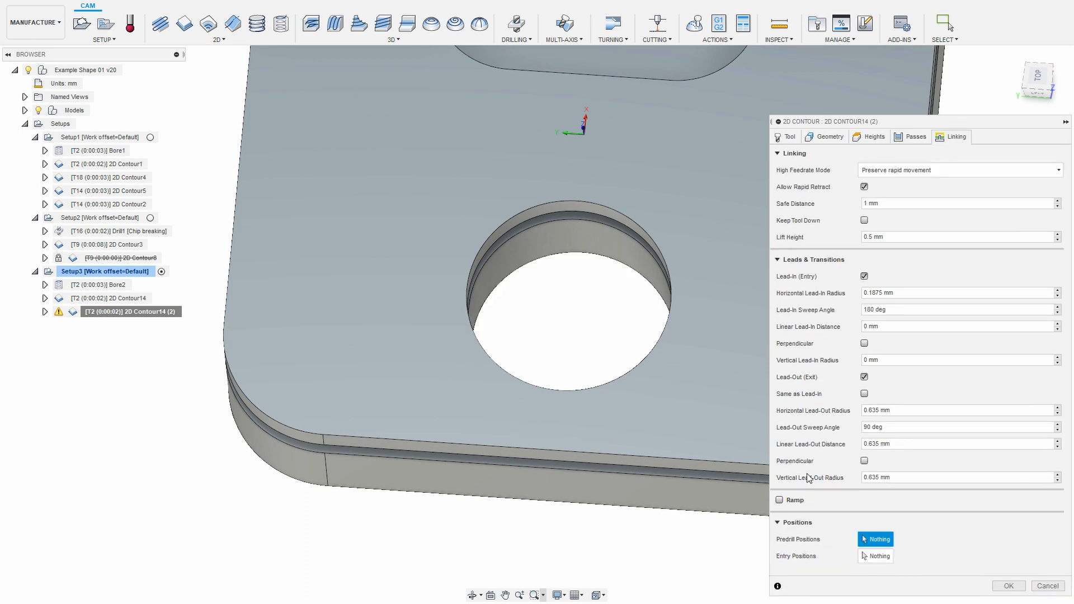
{"action": "left_click", "coordinate": [865, 394]}
{"action": "left_click", "coordinate": [1008, 501]}
- Copy the lead-out radius expression from the open formula notes and return to the CAM workspace
{"action": "scroll", "coordinate": [486, 352], "scroll_direction": "up", "scroll_amount": 2}
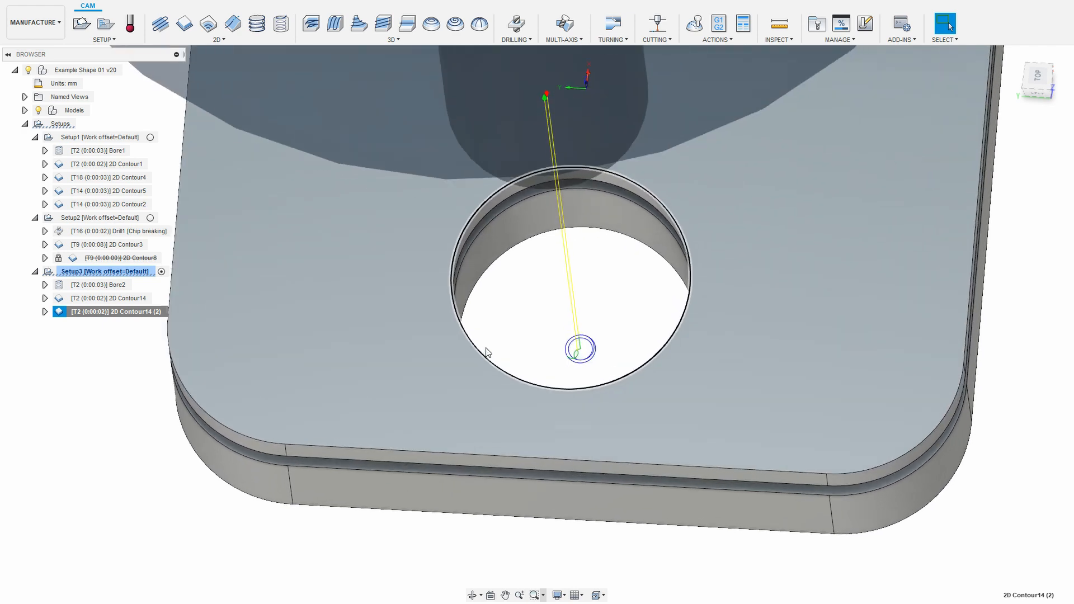
{"action": "scroll", "coordinate": [486, 352], "scroll_direction": "up", "scroll_amount": 5}
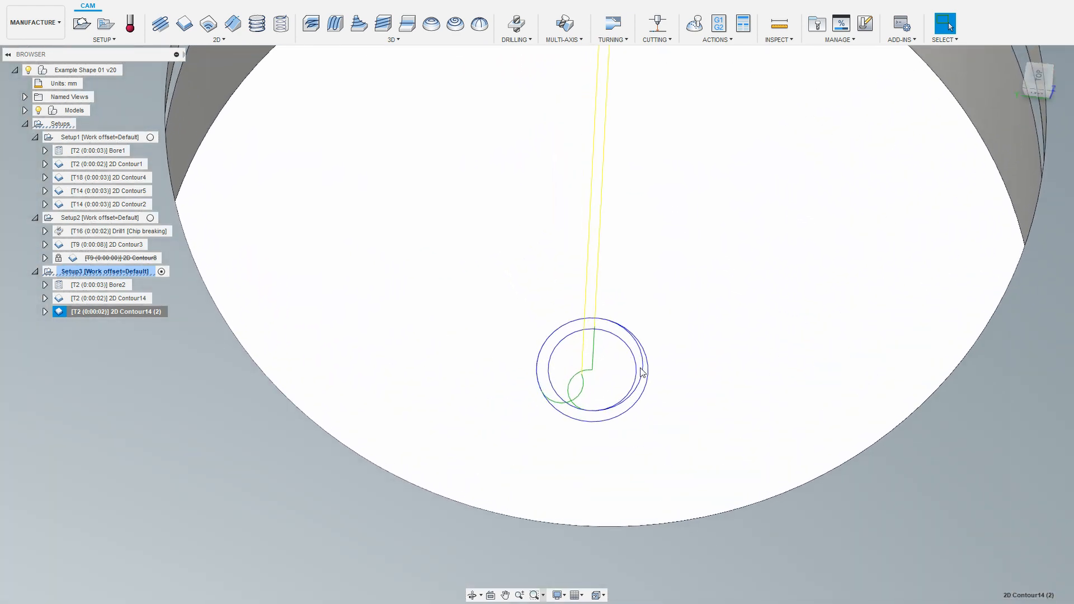
{"action": "scroll", "coordinate": [642, 373], "scroll_direction": "up", "scroll_amount": 1}
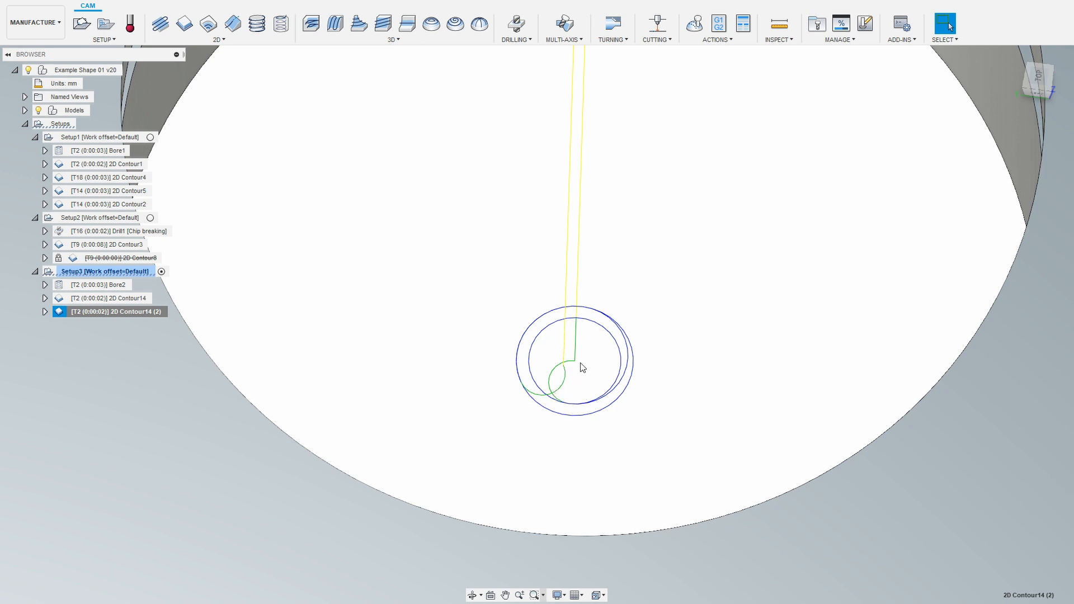
{"action": "scroll", "coordinate": [367, 346], "scroll_direction": "down", "scroll_amount": 5}
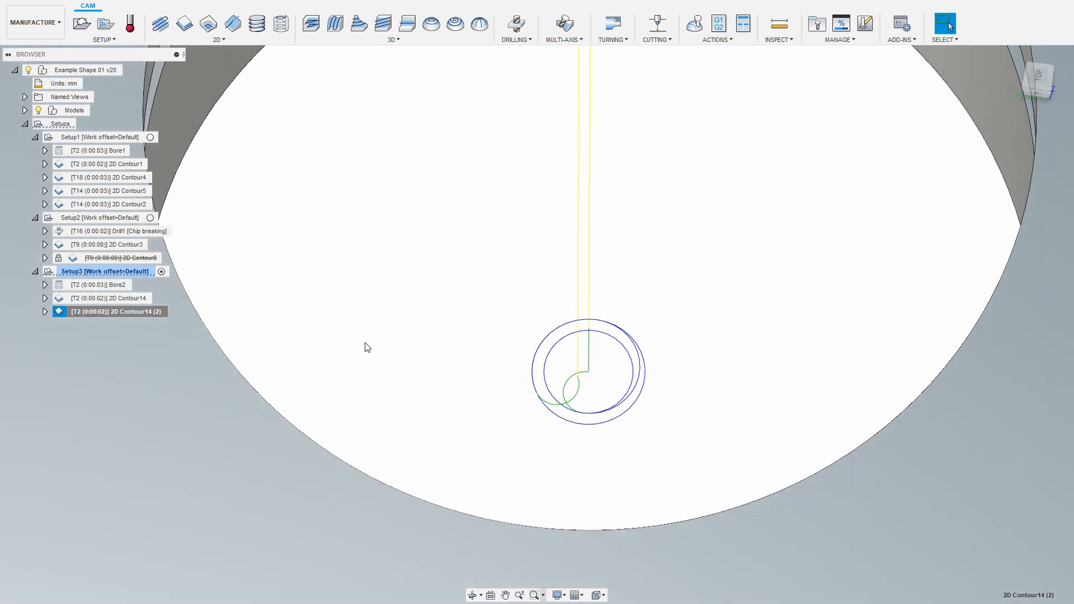
{"action": "key", "text": "alt+Tab"}
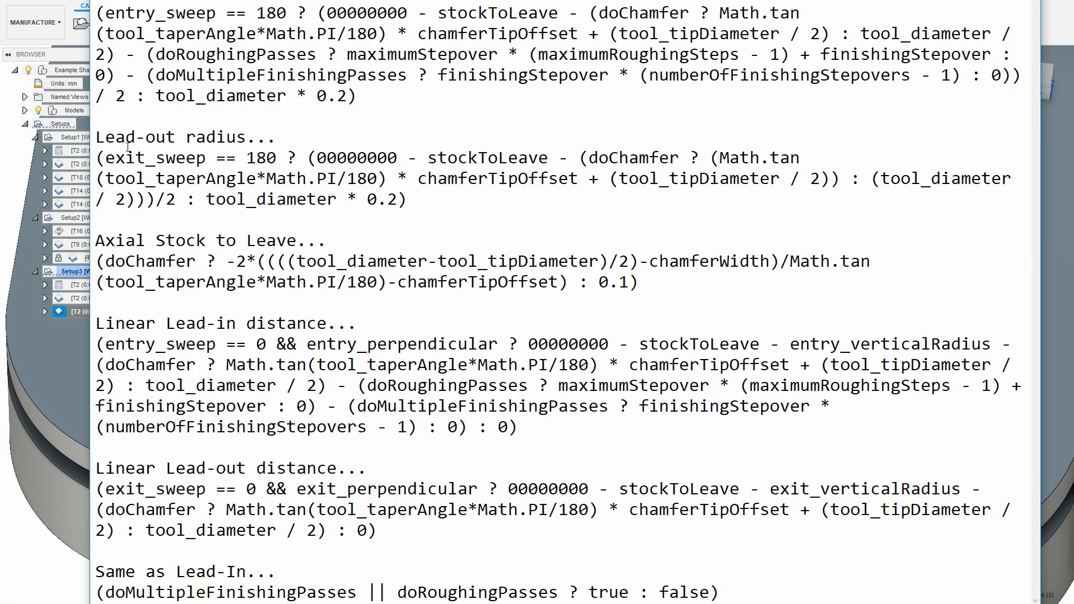
{"action": "left_click_drag", "start_coordinate": [95, 158], "coordinate": [496, 210]}
{"action": "left_click", "coordinate": [75, 454]}
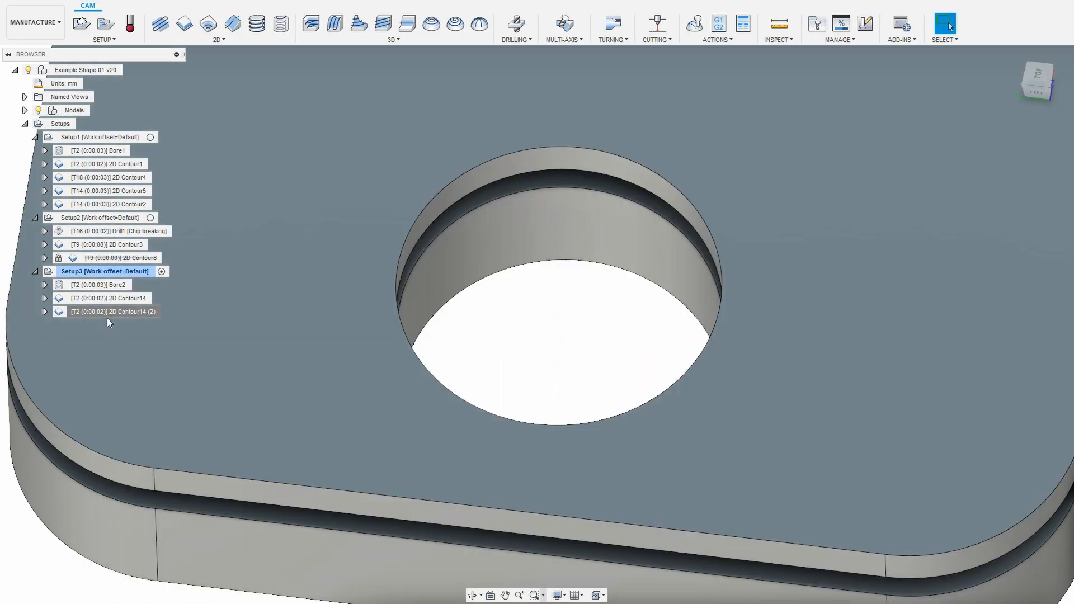
- Reopen the linking settings of 2D Contour14 (2) and disable Same as Lead-In for the lead-out
{"action": "right_click", "coordinate": [107, 314]}
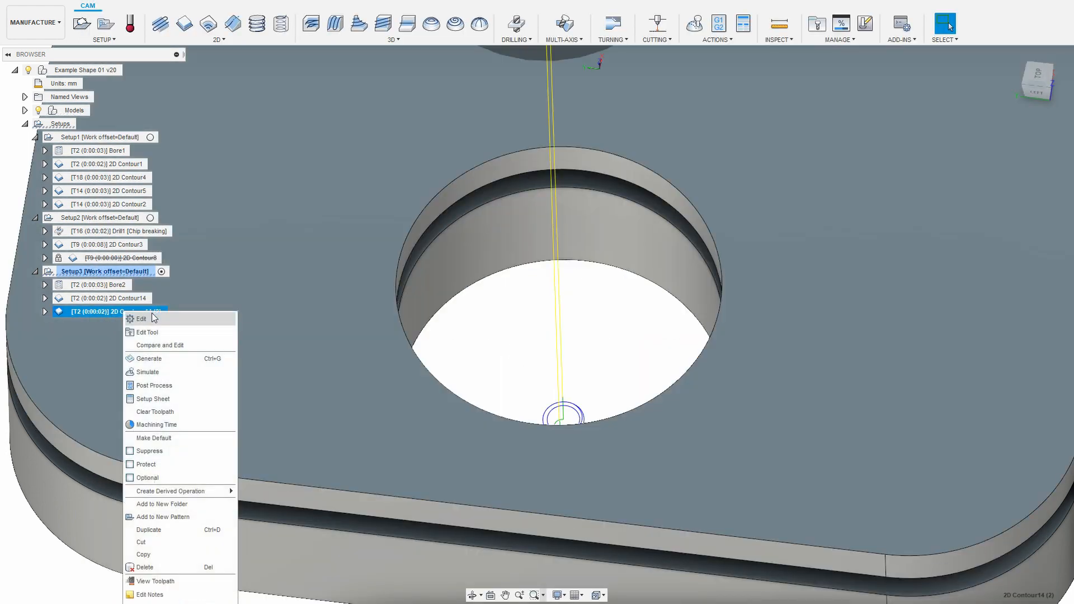
{"action": "left_click", "coordinate": [140, 315]}
{"action": "left_click", "coordinate": [957, 138]}
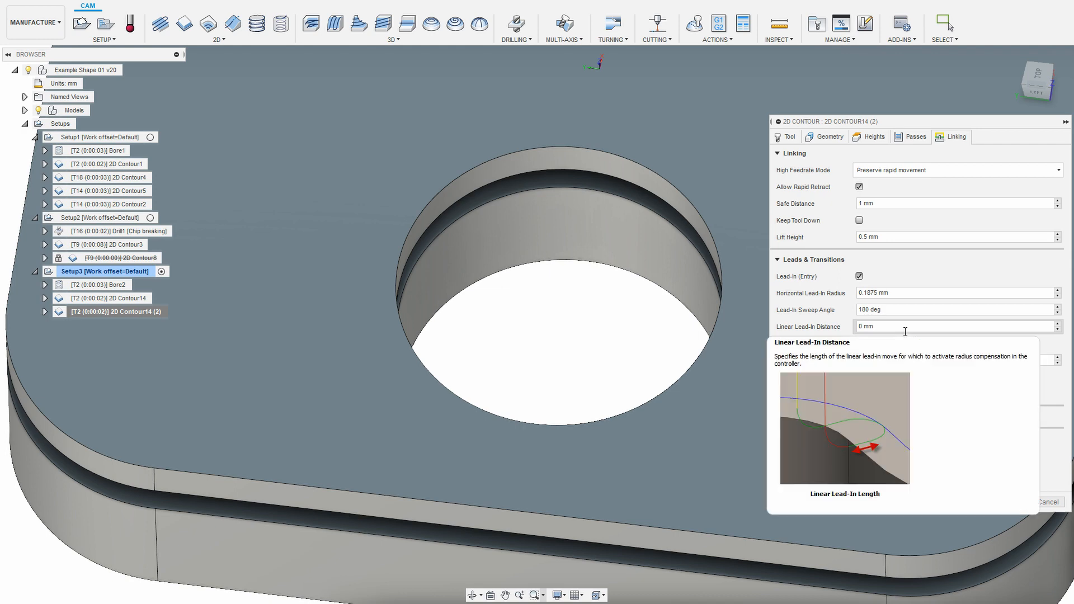
{"action": "left_click", "coordinate": [859, 394]}
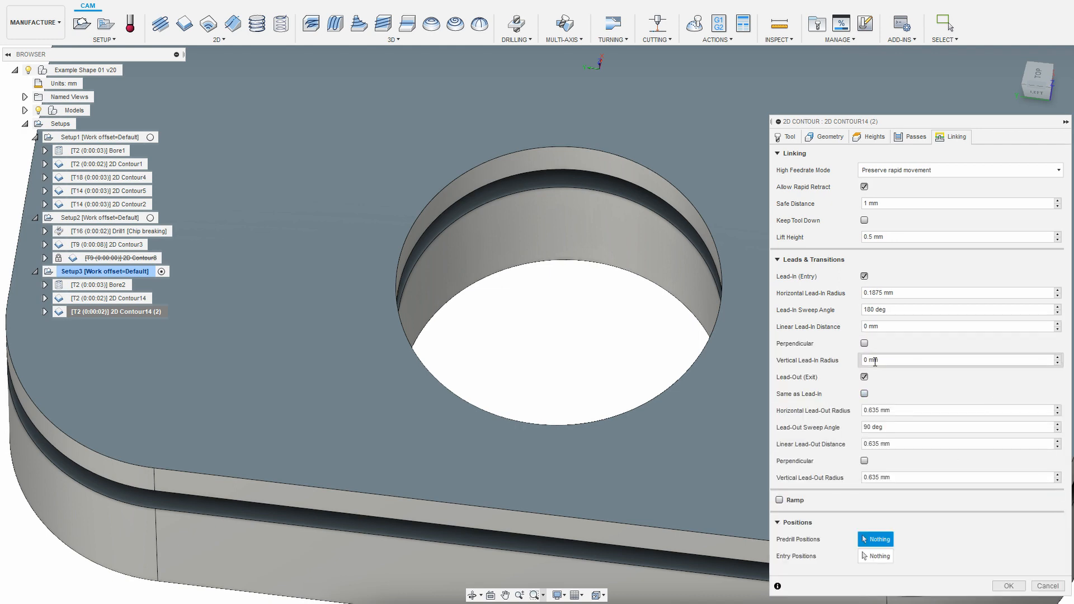
- Reset the horizontal lead-out radius, lead-out sweep angle, linear lead-out distance and vertical lead-out radius to their defaults
{"action": "right_click", "coordinate": [935, 410]}
{"action": "left_click", "coordinate": [955, 429]}
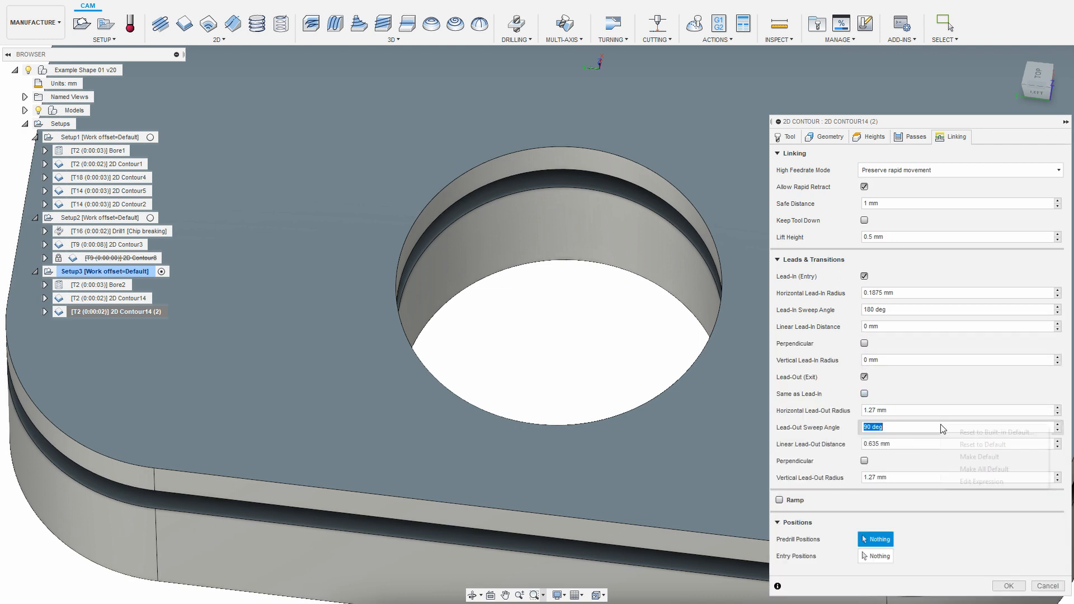
{"action": "right_click", "coordinate": [942, 427]}
{"action": "left_click", "coordinate": [968, 445]}
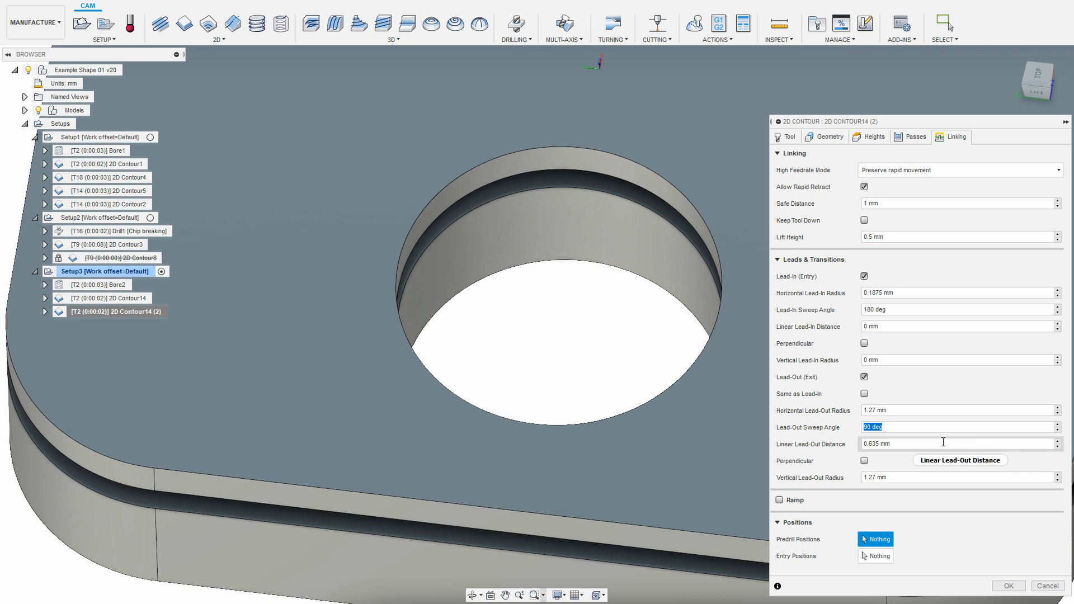
{"action": "right_click", "coordinate": [942, 443]}
{"action": "left_click", "coordinate": [969, 457]}
{"action": "right_click", "coordinate": [930, 477]}
{"action": "left_click", "coordinate": [975, 496]}
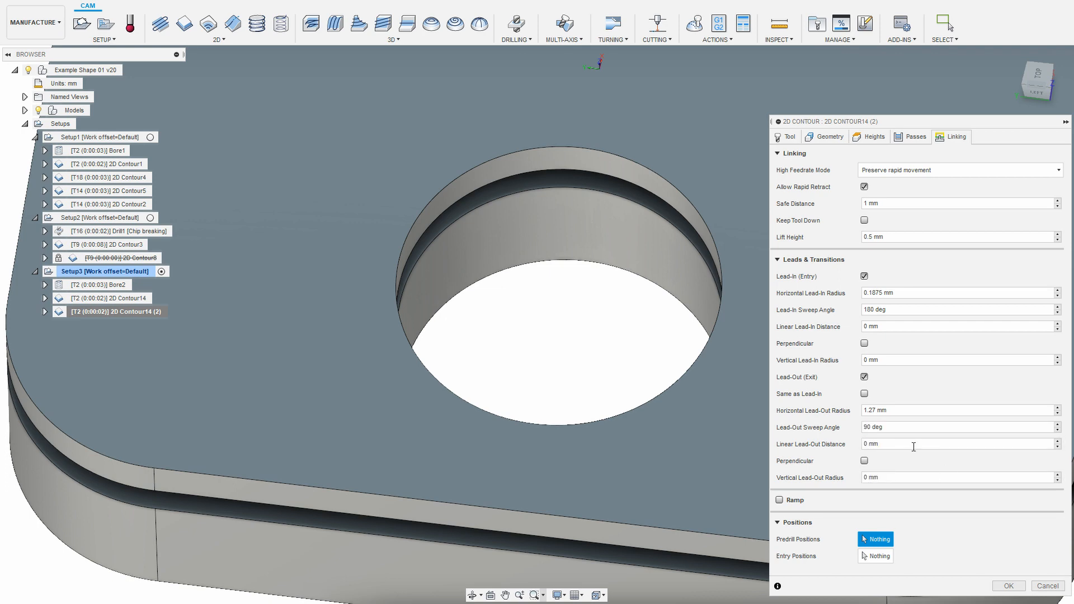
- Set the horizontal lead-out radius expression to the copied formula, with its 00000000 placeholder replaced by 3.75
{"action": "right_click", "coordinate": [913, 410]}
{"action": "left_click", "coordinate": [951, 468]}
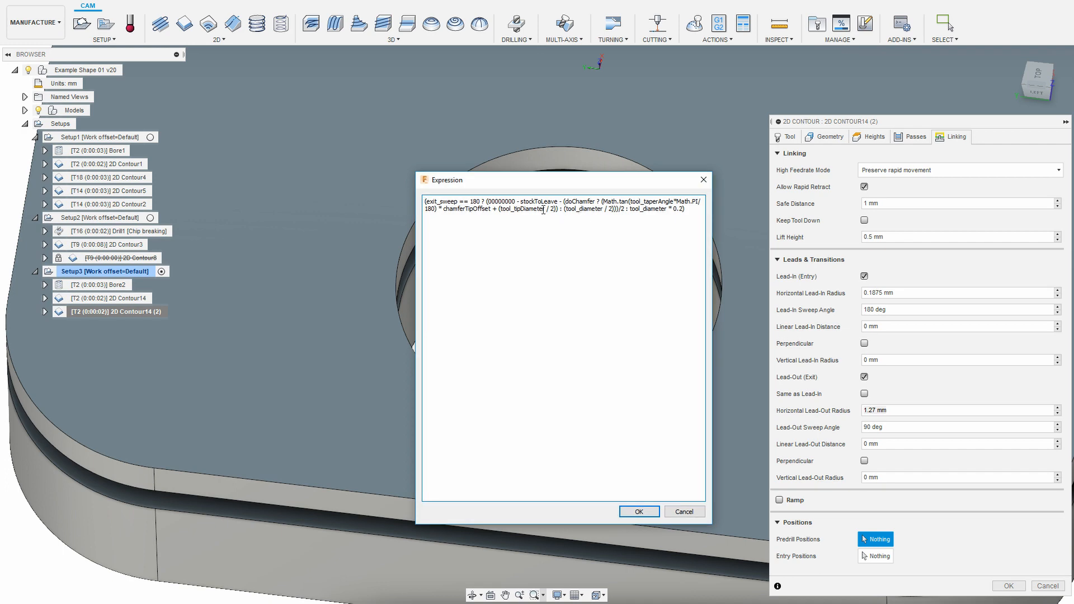
{"action": "type", "text": "3.75"}
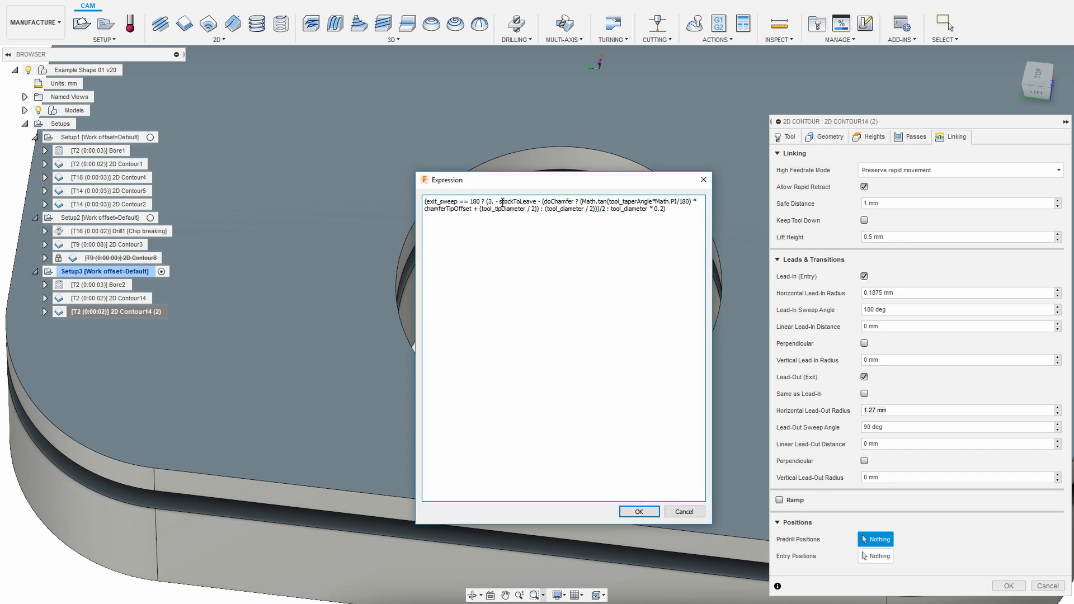
{"action": "left_click", "coordinate": [653, 515]}
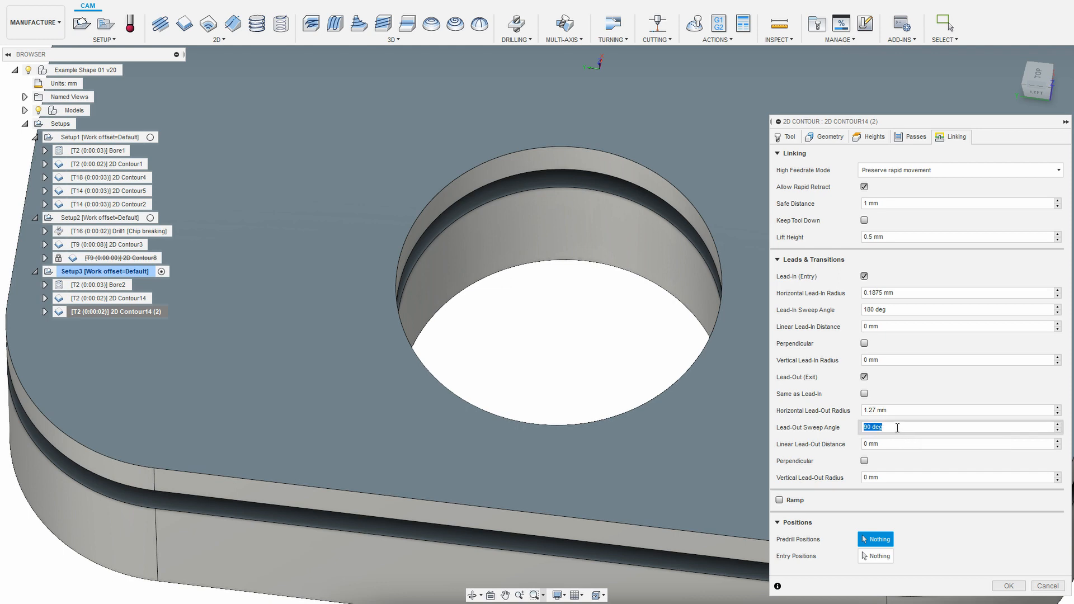
- Set the lead-out sweep angle to 180 deg, apply the contour settings and inspect the lead arcs on the toolpath
{"action": "left_click", "coordinate": [1010, 586]}
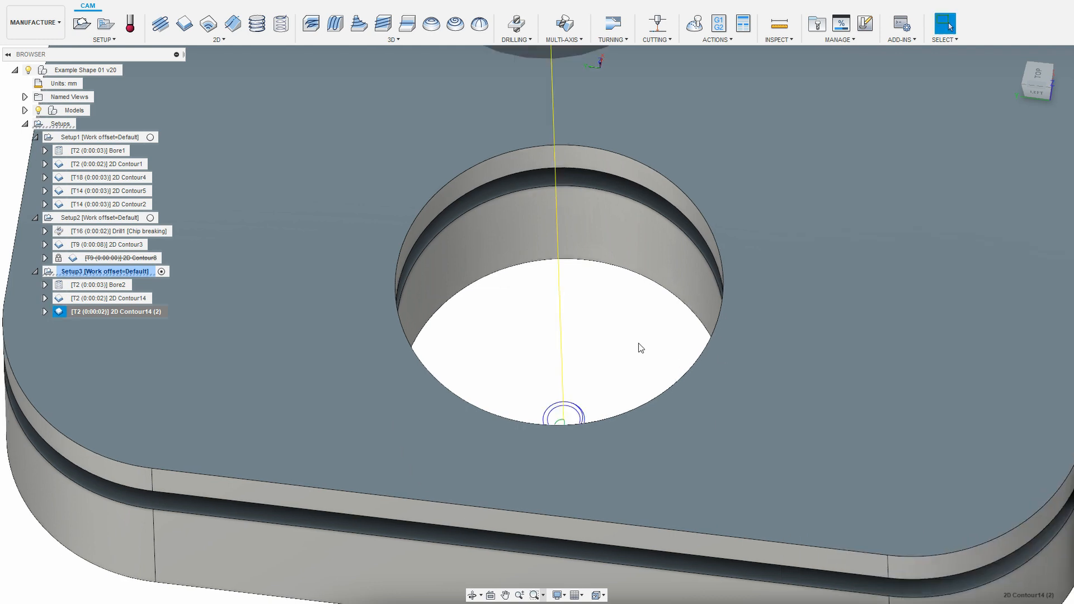
{"action": "scroll", "coordinate": [583, 375], "scroll_direction": "up", "scroll_amount": 5}
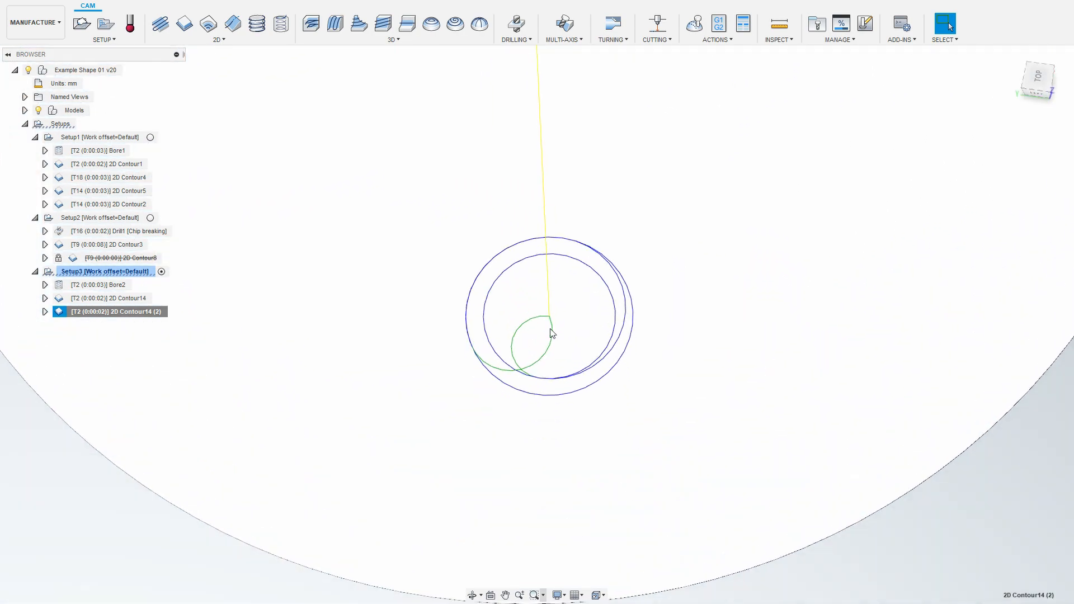
{"action": "scroll", "coordinate": [554, 319], "scroll_direction": "down", "scroll_amount": 6}
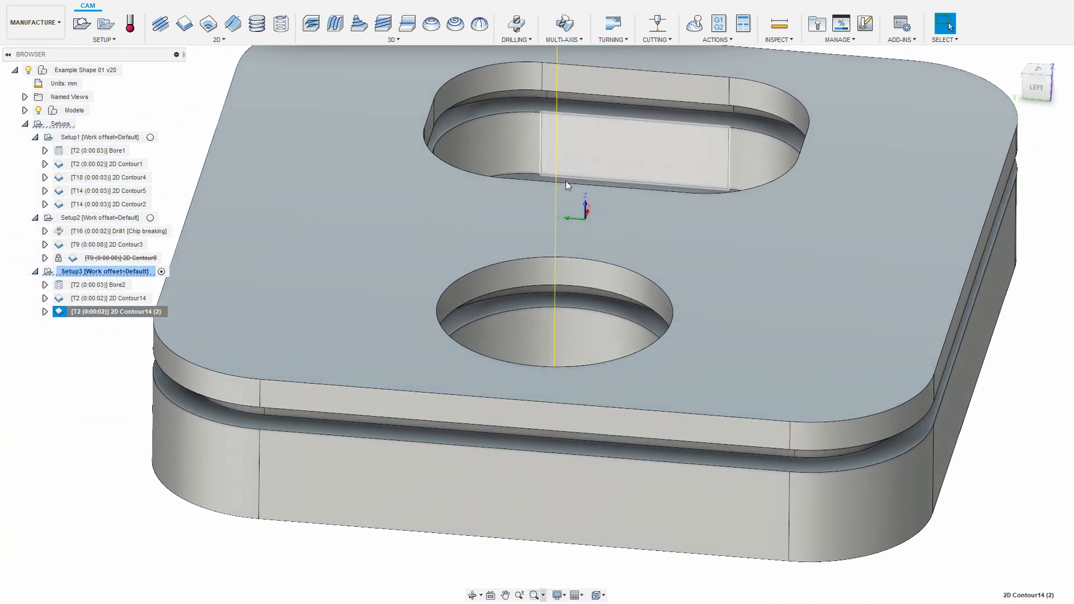
{"action": "scroll", "coordinate": [566, 359], "scroll_direction": "up", "scroll_amount": 6}
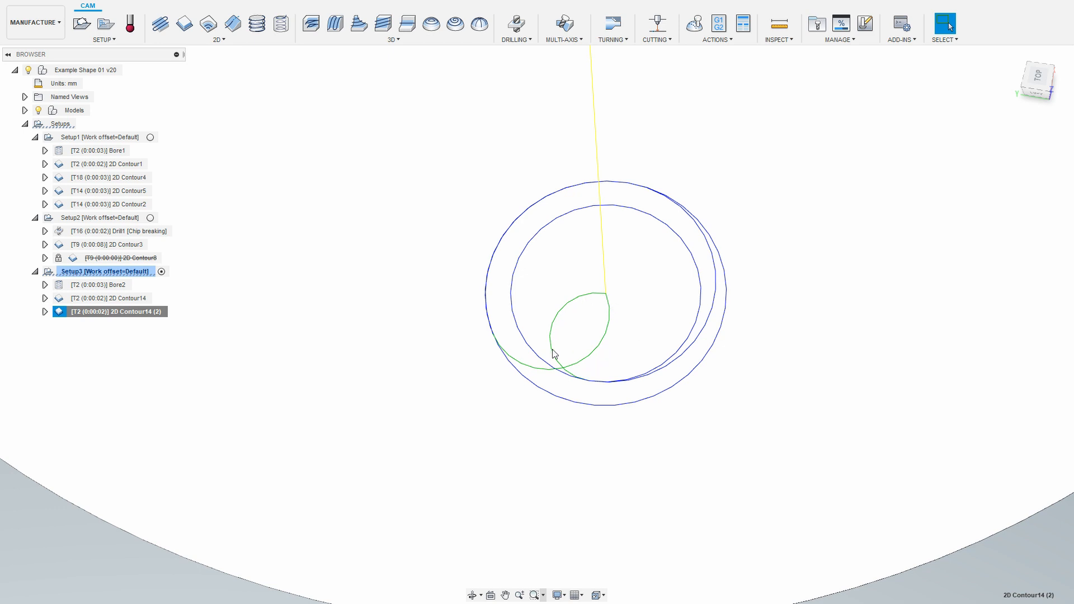
- Enable Multiple Finishing Passes for 2D Contour14 (2) and regenerate its toolpath
{"action": "right_click", "coordinate": [142, 314]}
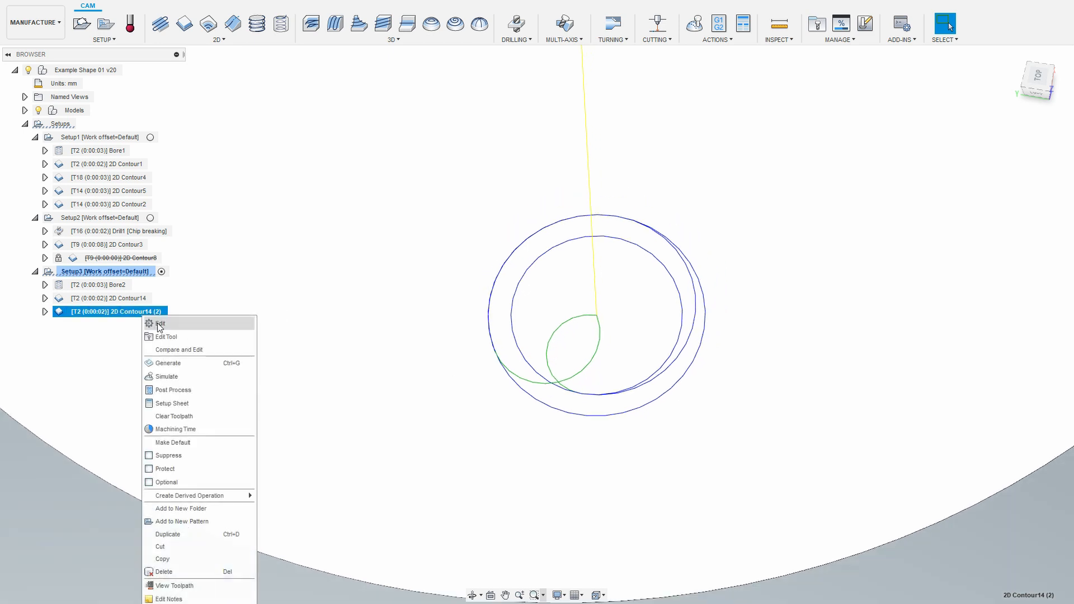
{"action": "left_click", "coordinate": [160, 324]}
{"action": "left_click", "coordinate": [912, 137]}
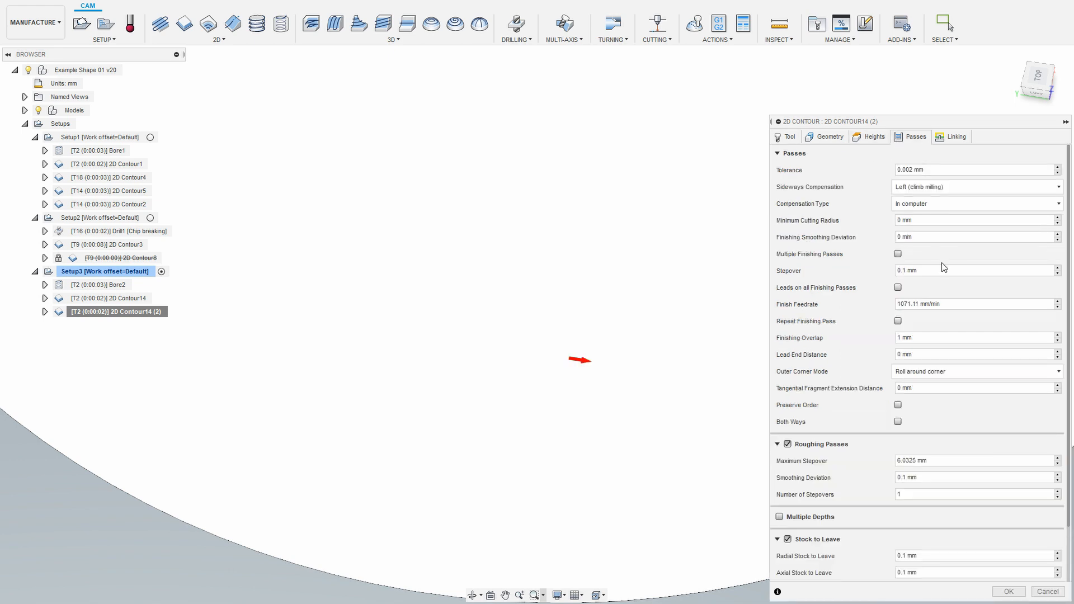
{"action": "left_click", "coordinate": [897, 254]}
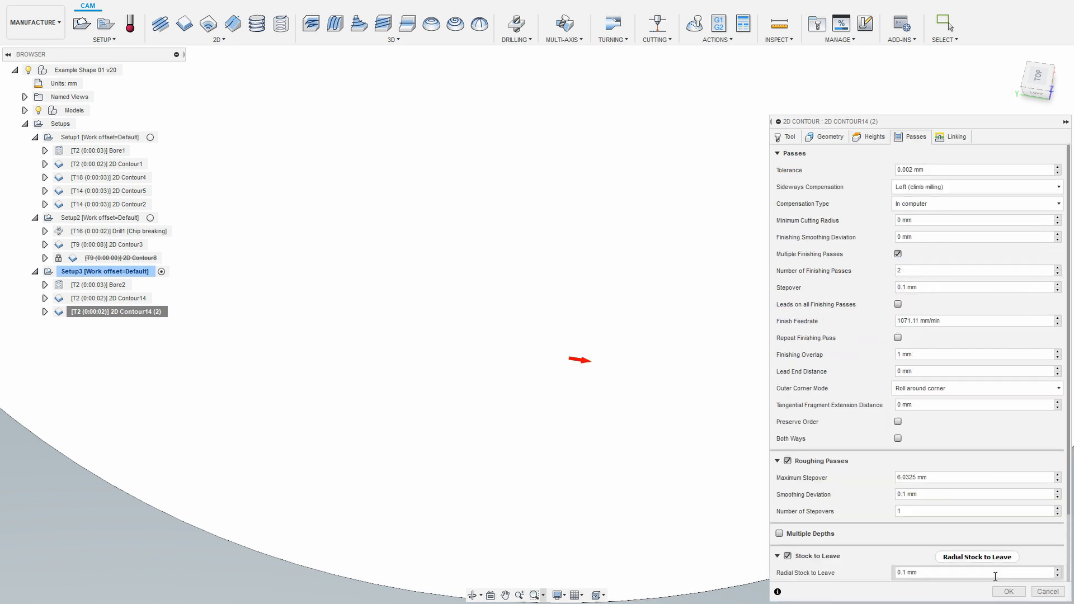
{"action": "left_click", "coordinate": [1009, 592]}
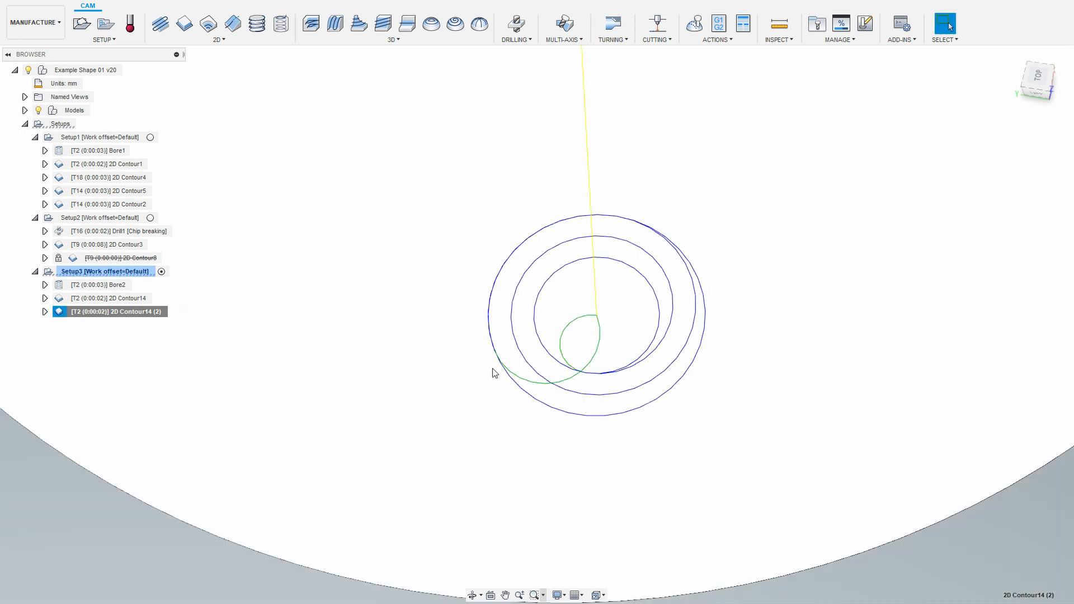
{"action": "scroll", "coordinate": [622, 341], "scroll_direction": "up", "scroll_amount": 1}
- Disable Roughing Passes for 2D Contour14 (2) and regenerate its toolpath
{"action": "right_click", "coordinate": [124, 312]}
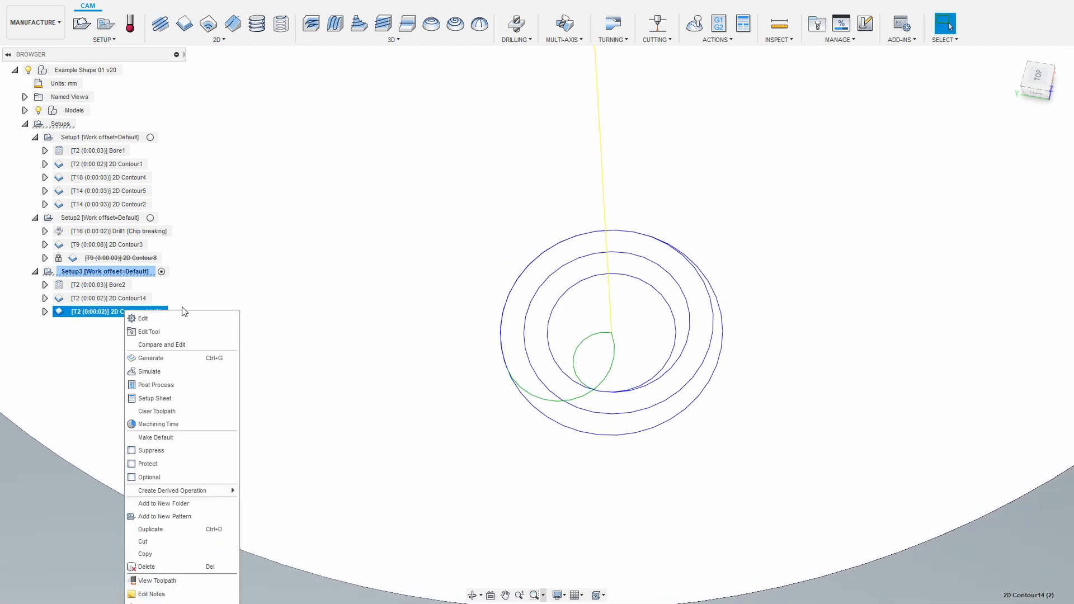
{"action": "left_click", "coordinate": [138, 316]}
{"action": "left_click", "coordinate": [913, 136]}
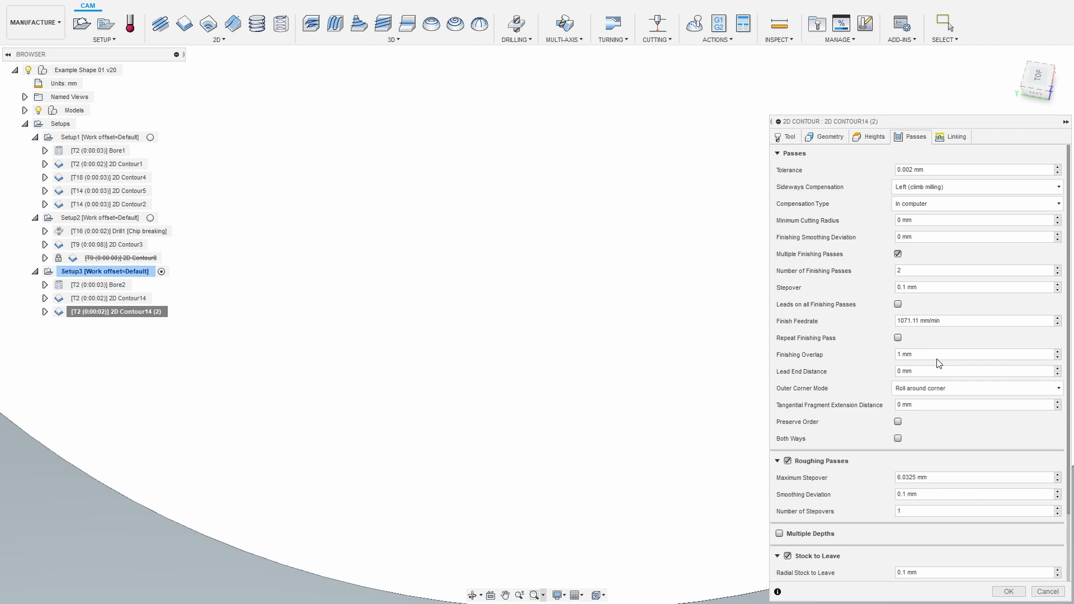
{"action": "left_click", "coordinate": [788, 460]}
{"action": "left_click", "coordinate": [1008, 592]}
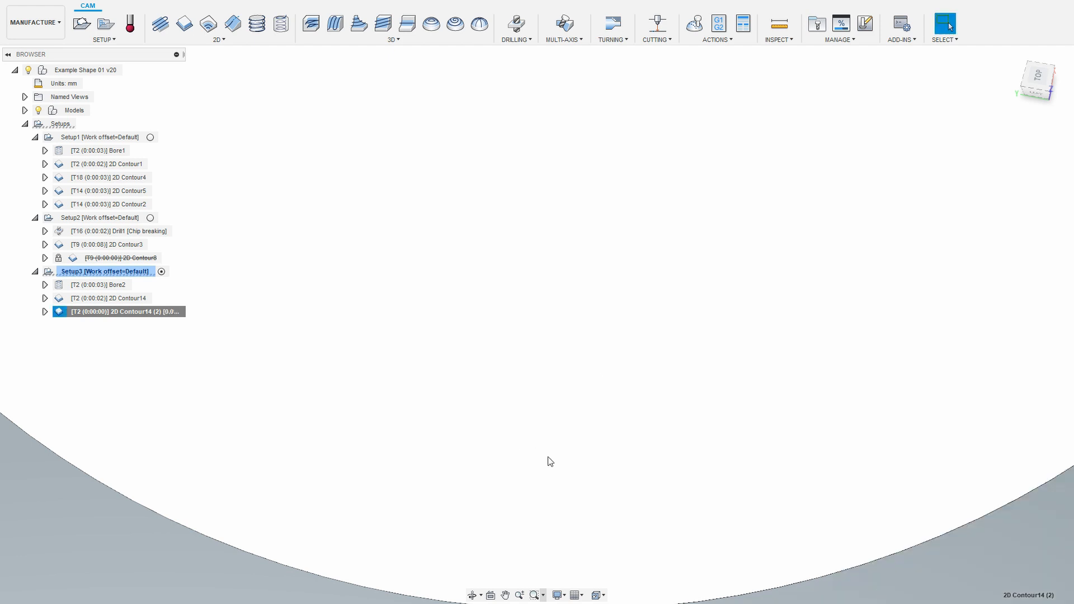
{"action": "scroll", "coordinate": [692, 331], "scroll_direction": "down", "scroll_amount": 2}
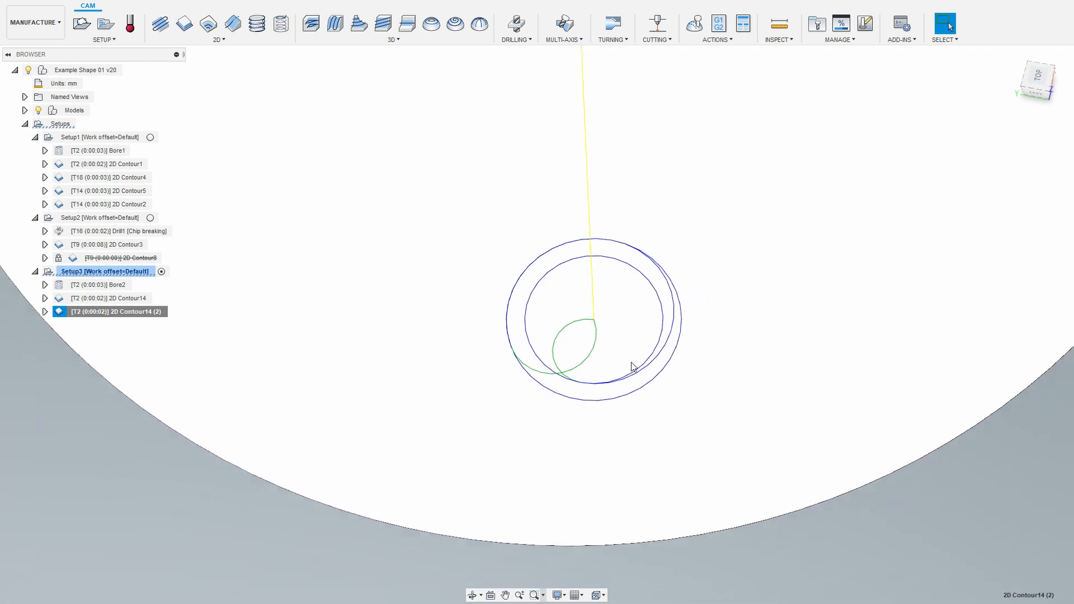
- Open 2D Contour14 (2) for editing and review the linear lead-in and lead-out distance formulas in the formula notes
{"action": "right_click", "coordinate": [123, 313]}
{"action": "left_click", "coordinate": [140, 319]}
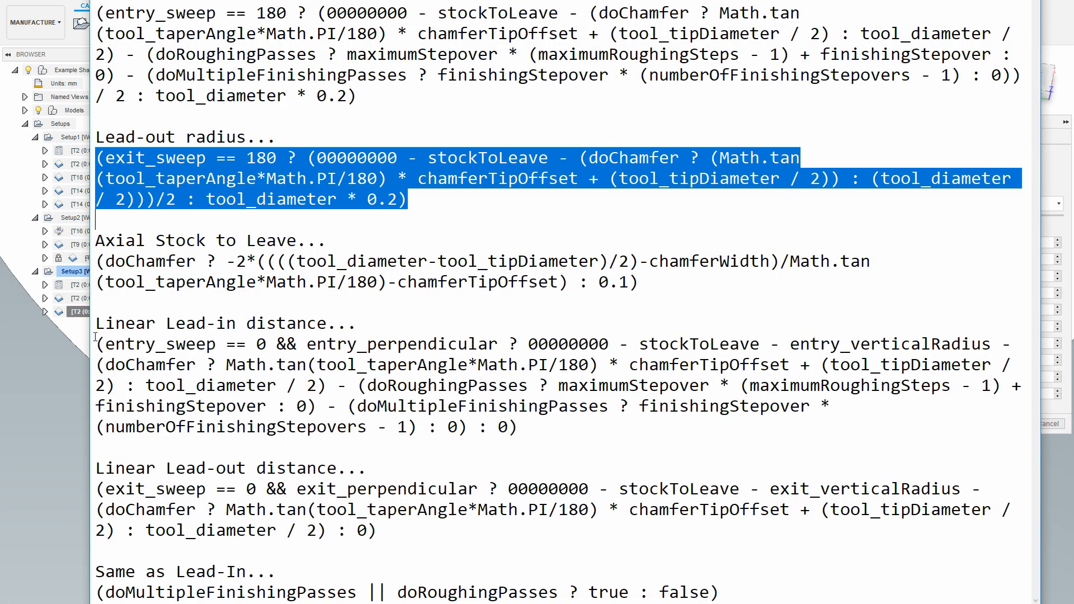
{"action": "left_click_drag", "start_coordinate": [96, 343], "coordinate": [519, 428]}
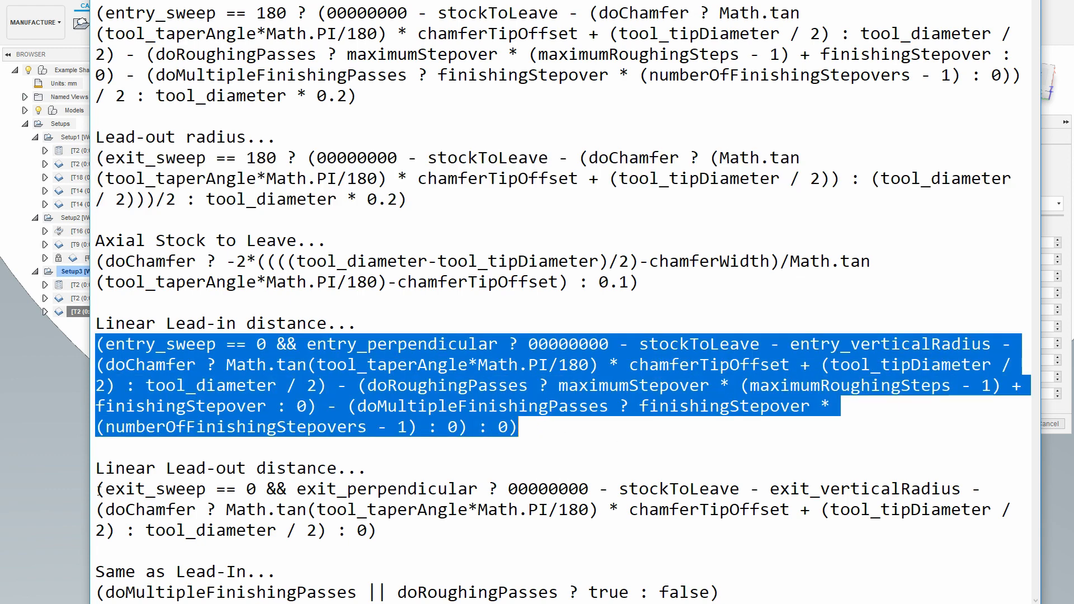
{"action": "left_click_drag", "start_coordinate": [98, 491], "coordinate": [342, 552]}
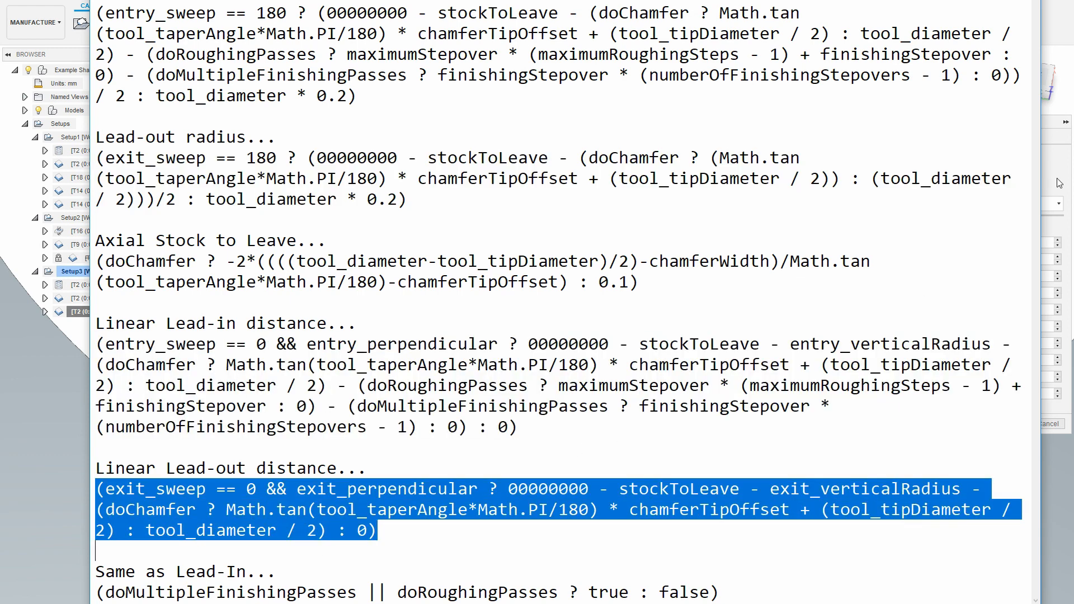
{"action": "key", "text": "alt+Tab"}
- Compare the entry_sweep == 0 and entry_perpendicular conditions with the linking settings, and clear the accidentally picked predrill position
{"action": "left_click", "coordinate": [953, 136]}
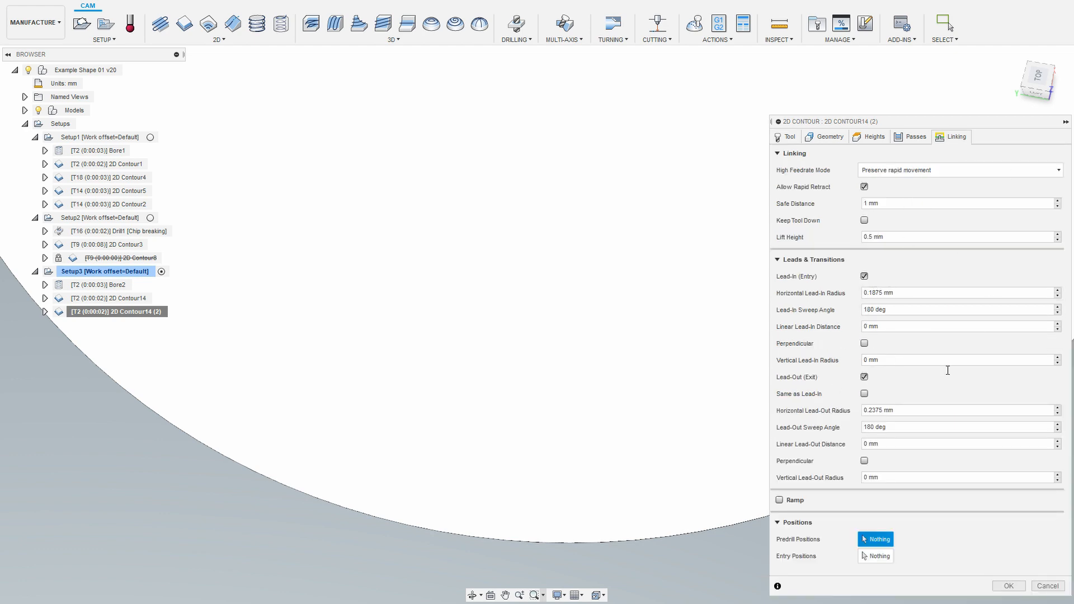
{"action": "key", "text": "alt+Tab"}
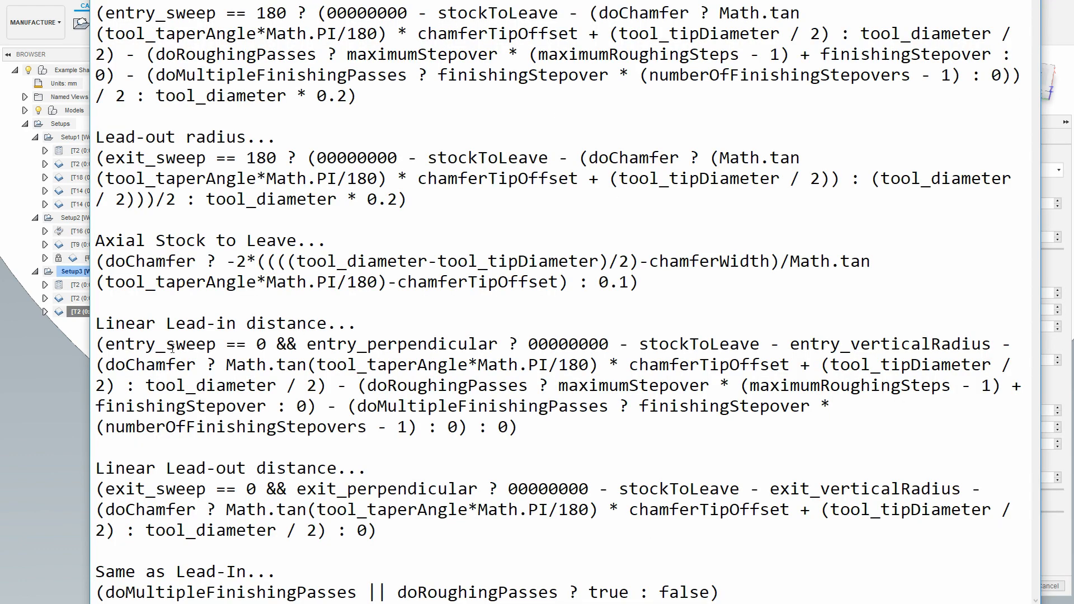
{"action": "left_click_drag", "start_coordinate": [106, 343], "coordinate": [499, 348]}
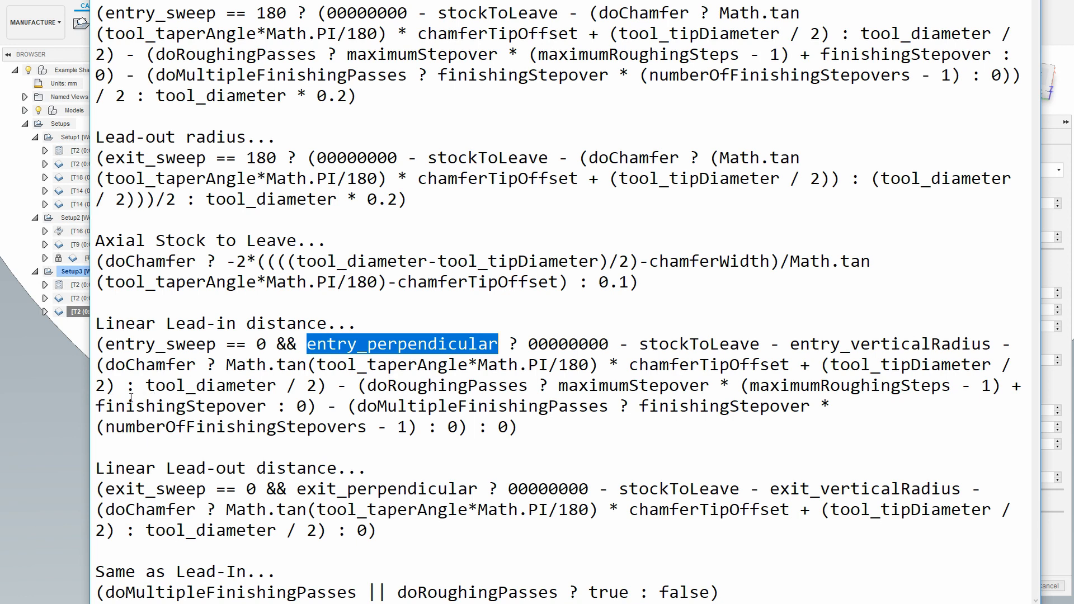
{"action": "left_click", "coordinate": [86, 396]}
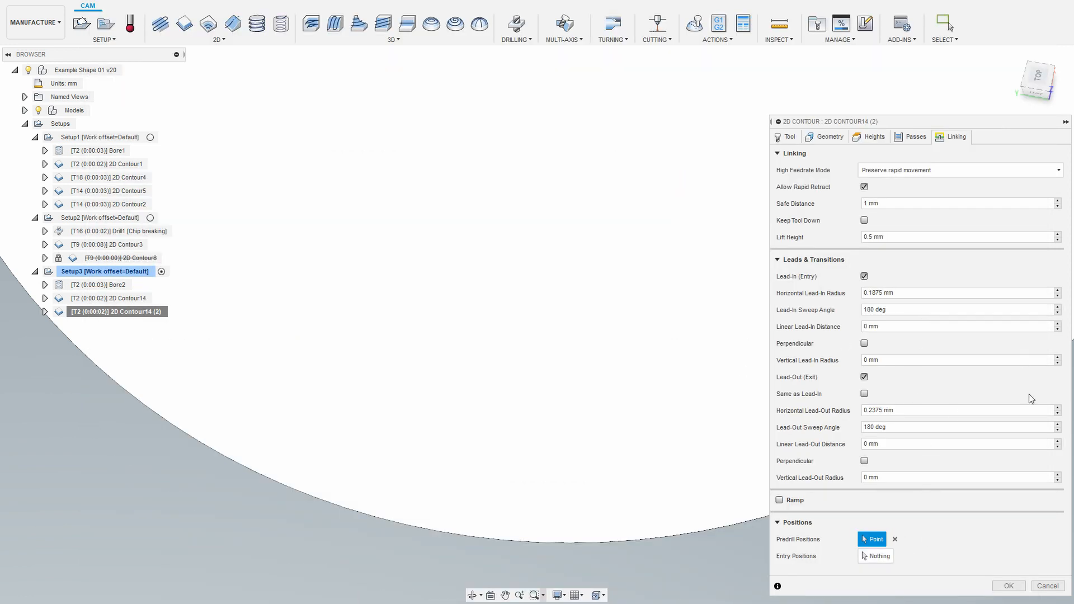
{"action": "left_click", "coordinate": [896, 540]}
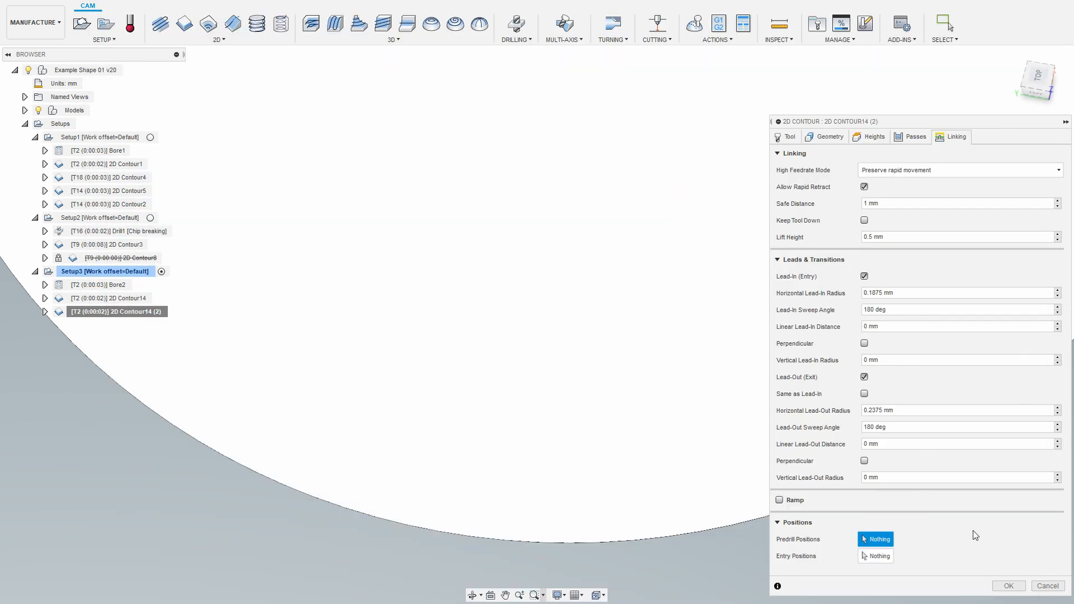
- Make the lead-out perpendicular with a sweep angle of 0, and replace the 00000000 placeholder in its linear distance expression with 3.75
{"action": "double_click", "coordinate": [907, 430]}
{"action": "type", "text": "0"}
{"action": "right_click", "coordinate": [950, 445]}
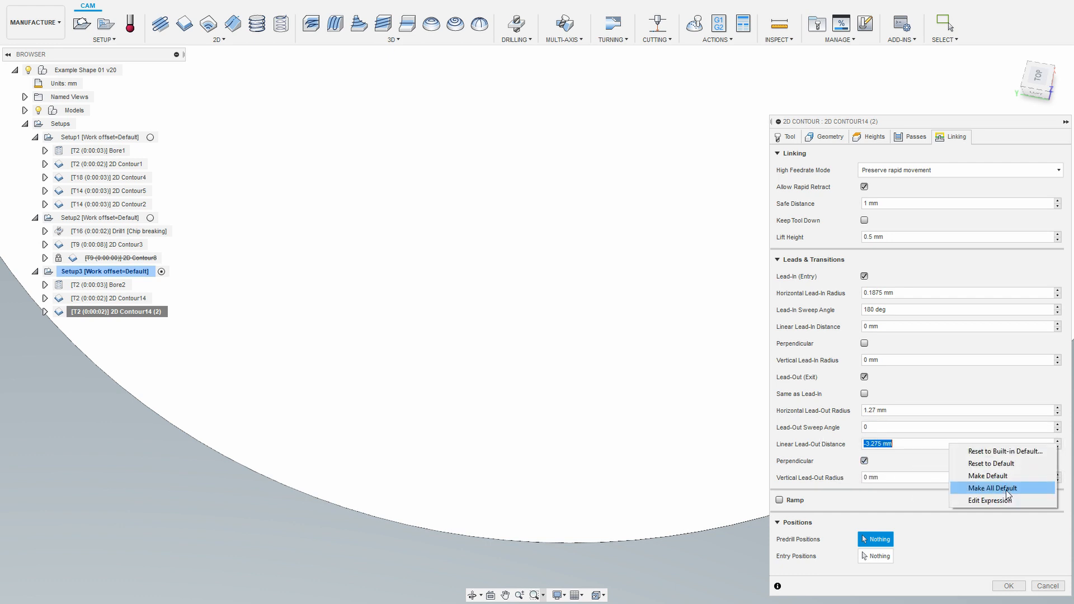
{"action": "left_click", "coordinate": [1008, 502]}
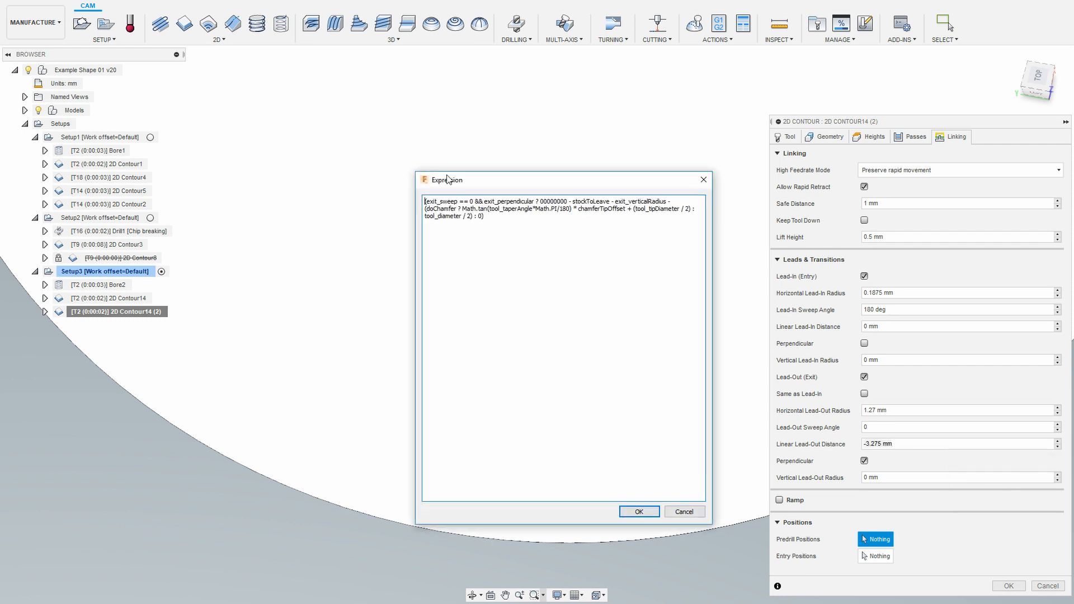
{"action": "double_click", "coordinate": [548, 202]}
{"action": "type", "text": "3.75"}
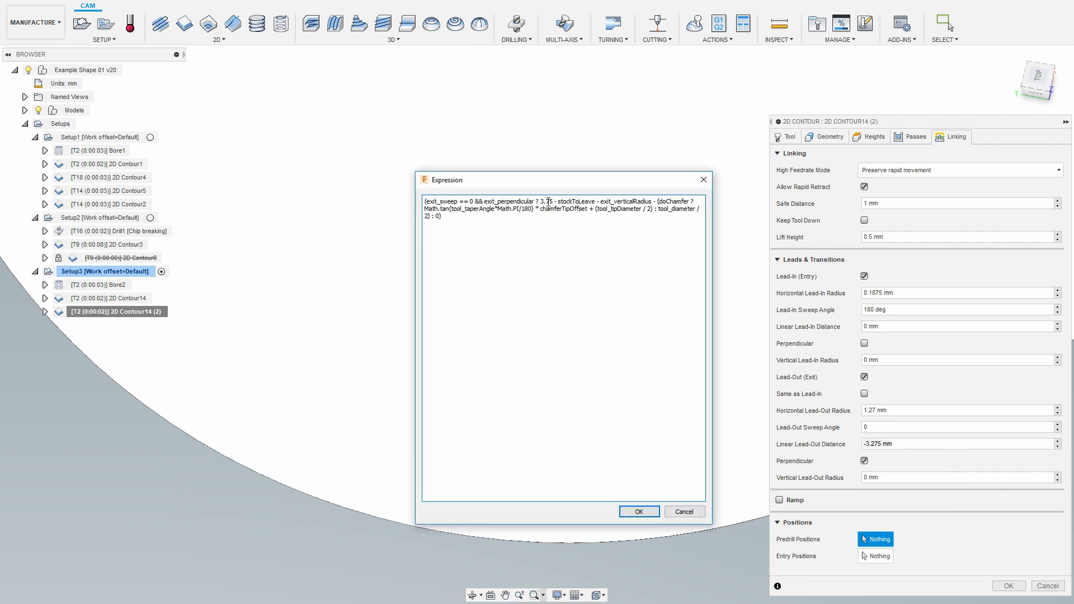
{"action": "left_click", "coordinate": [638, 514]}
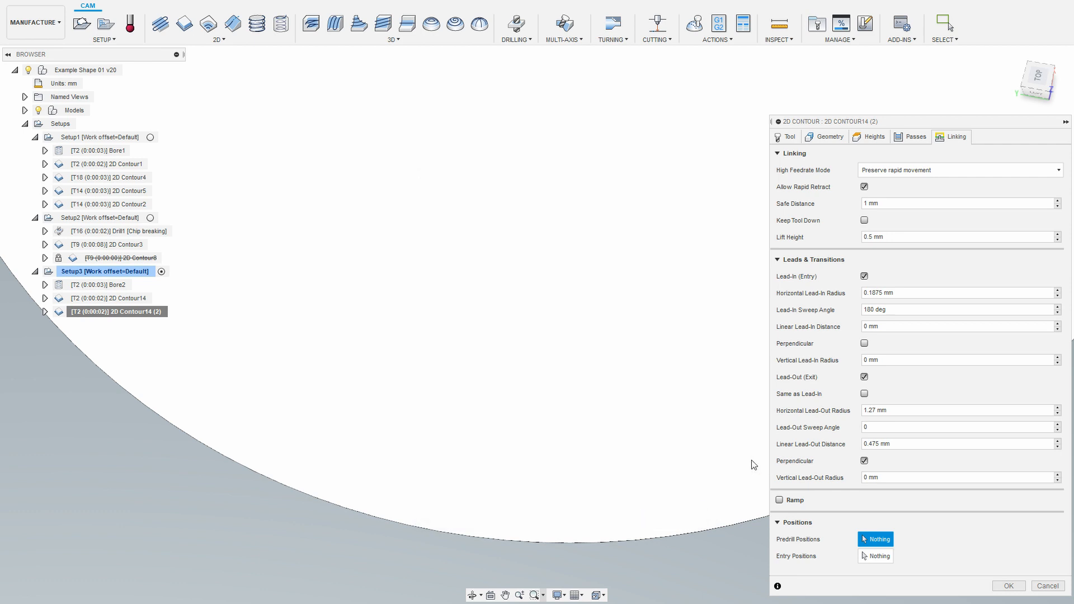
- Make the lead-in perpendicular with sweep angle 0, replace its linear distance expression's 00000000 placeholder with 3.75, and apply the contour settings
{"action": "left_click", "coordinate": [911, 311]}
{"action": "type", "text": "0"}
{"action": "left_click", "coordinate": [865, 343]}
{"action": "right_click", "coordinate": [876, 327]}
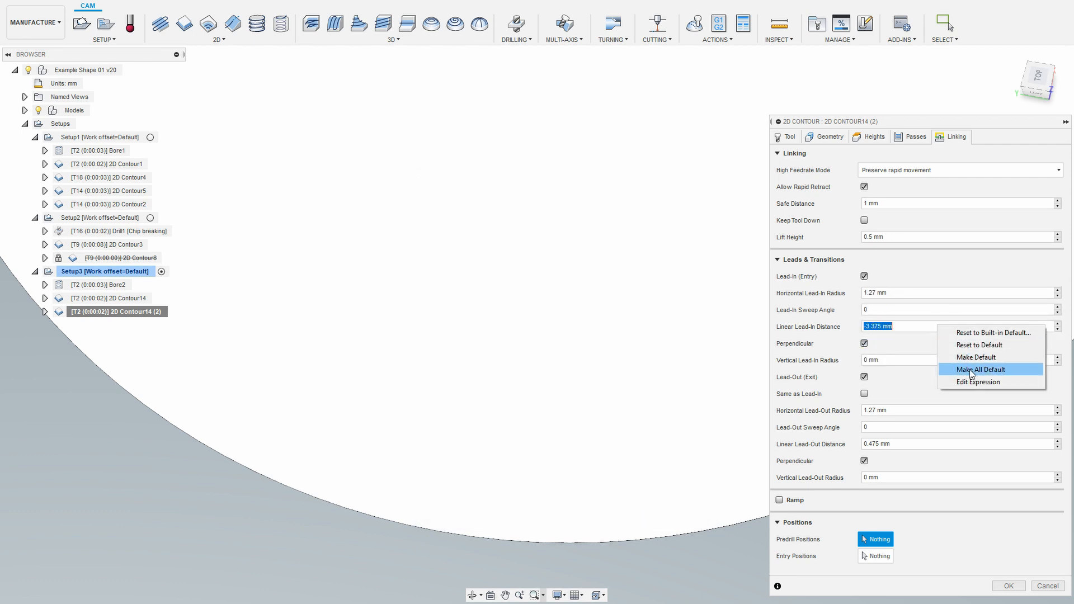
{"action": "left_click", "coordinate": [923, 364]}
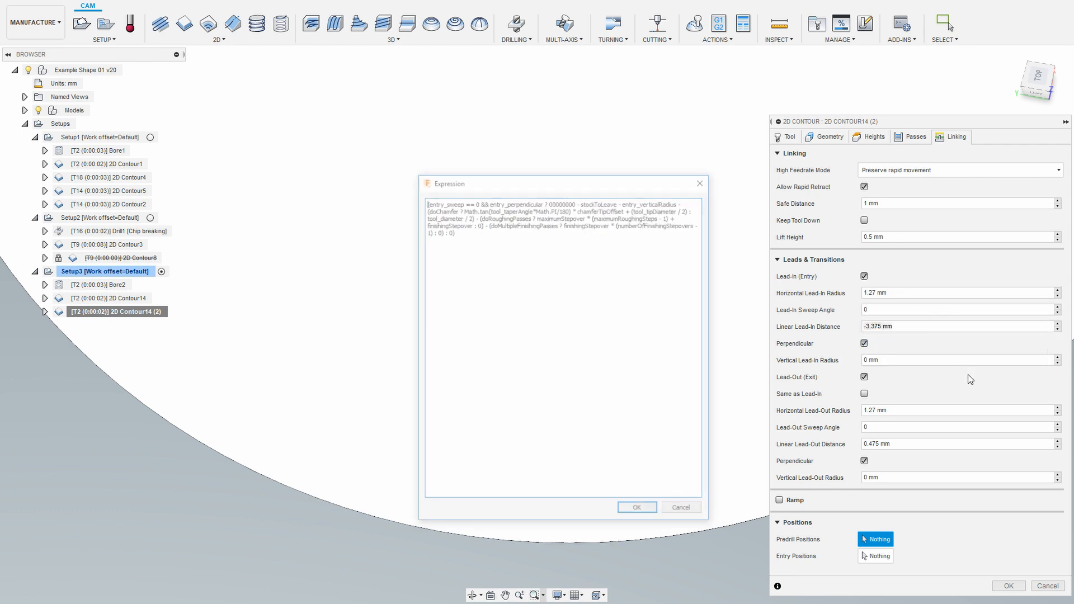
{"action": "double_click", "coordinate": [560, 202]}
{"action": "type", "text": "3.75"}
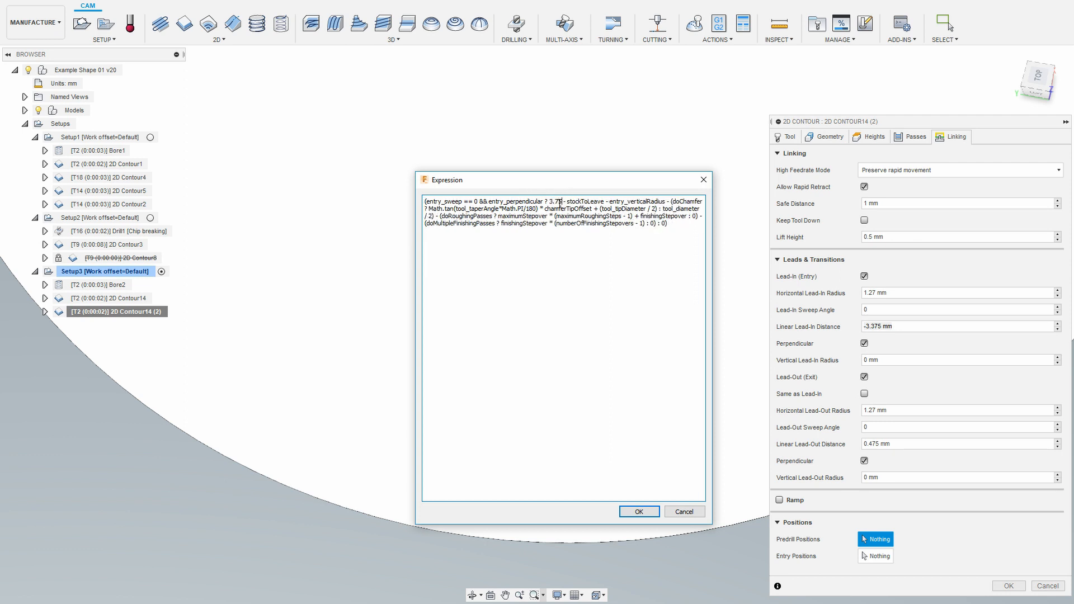
{"action": "left_click", "coordinate": [639, 511]}
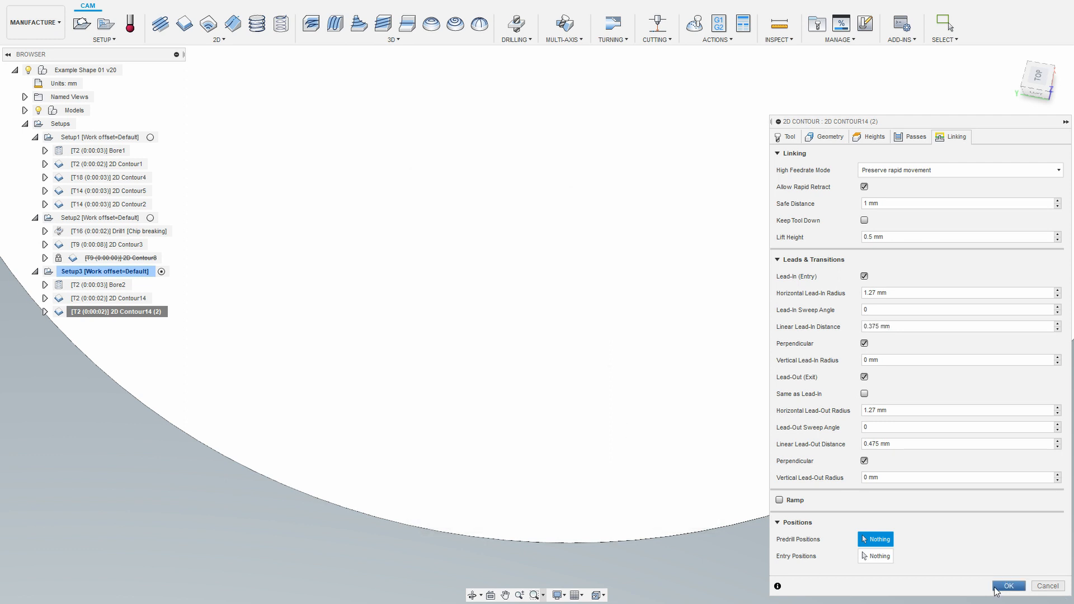
{"action": "left_click", "coordinate": [1009, 586]}
{"action": "middle_click_drag", "start_coordinate": [639, 383], "coordinate": [595, 274], "text": "shift"}
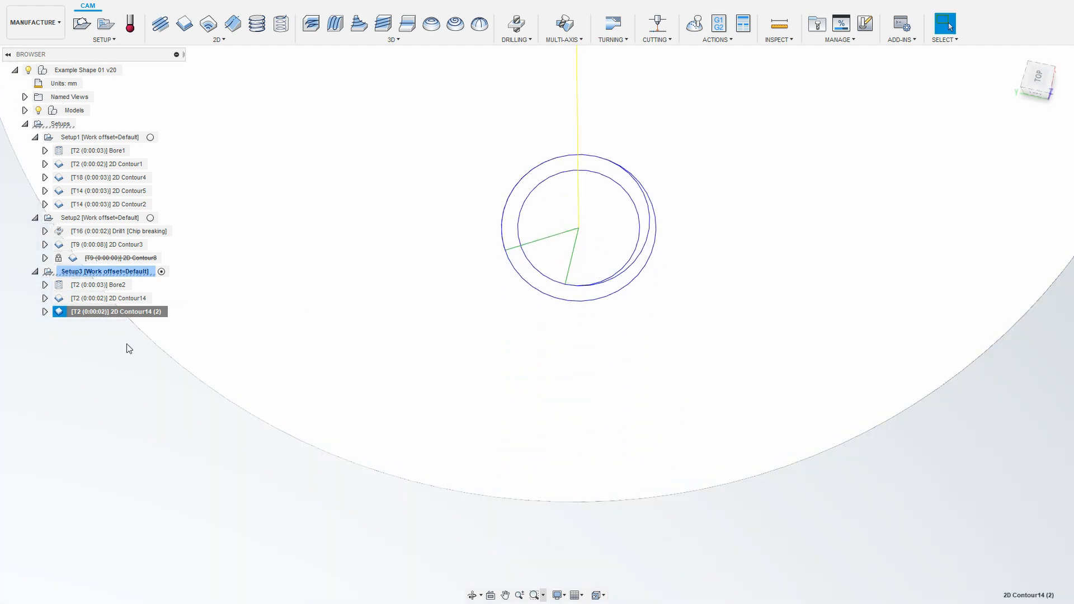
- Re-enable Roughing Passes for 2D Contour14 (2) and regenerate the toolpath with its perpendicular leads
{"action": "right_click", "coordinate": [145, 317]}
{"action": "left_click", "coordinate": [183, 327]}
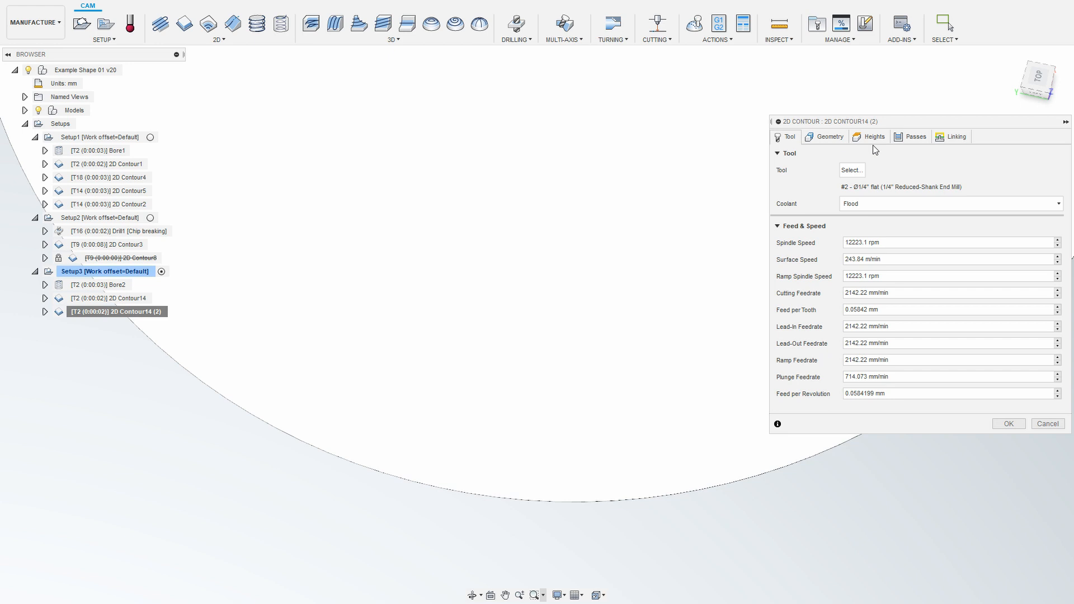
{"action": "left_click", "coordinate": [912, 137]}
{"action": "left_click", "coordinate": [780, 461]}
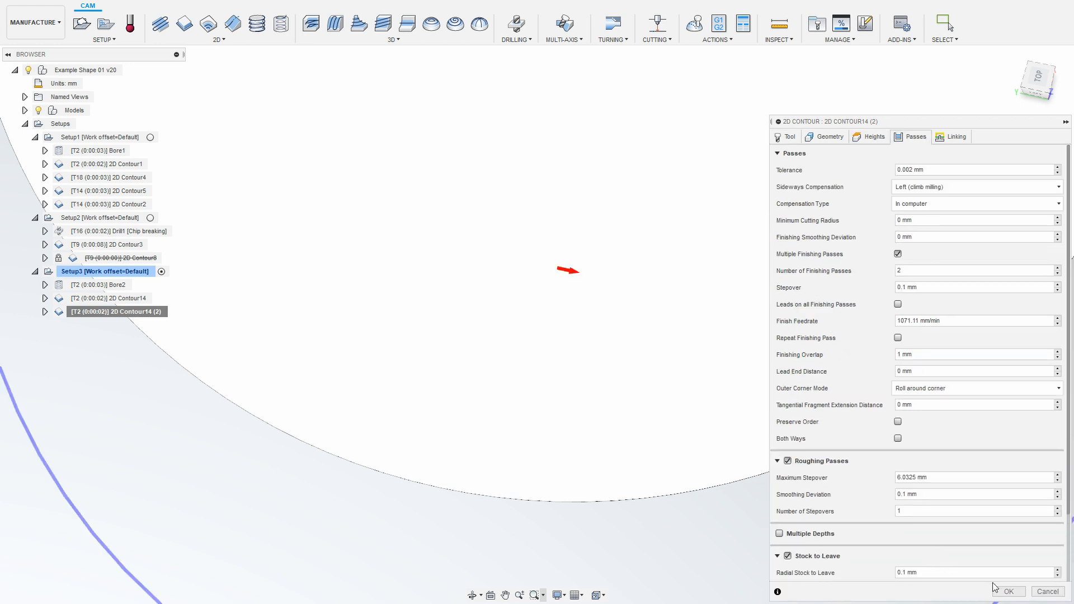
{"action": "left_click", "coordinate": [1014, 593]}
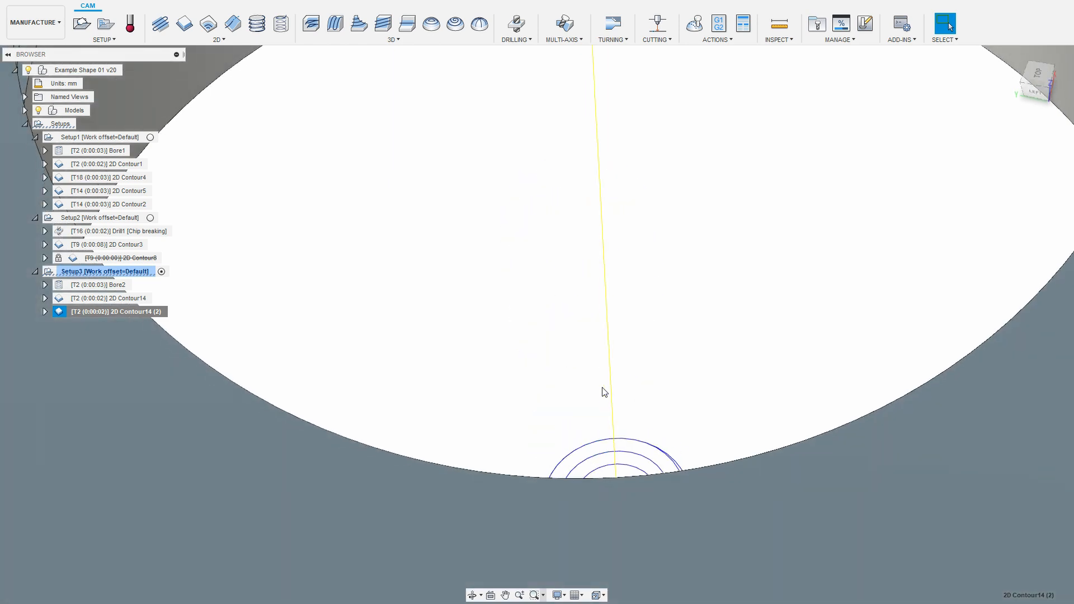
- Reopen the linking settings of 2D Contour14 (2) and set the lead-out sweep angle to 180 deg
{"action": "right_click", "coordinate": [113, 308]}
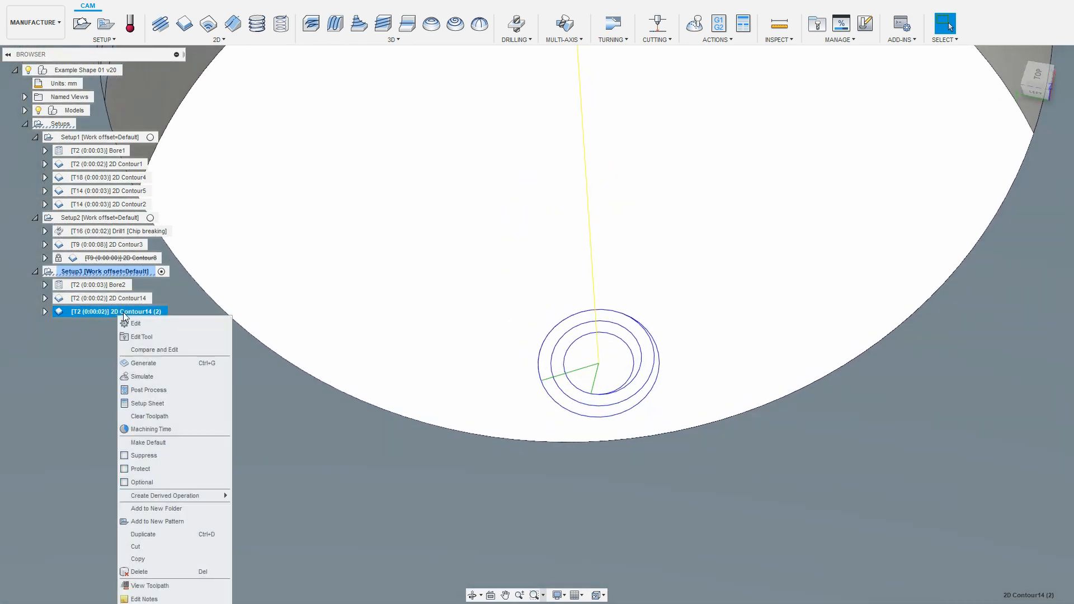
{"action": "left_click", "coordinate": [147, 324]}
{"action": "left_click", "coordinate": [953, 136]}
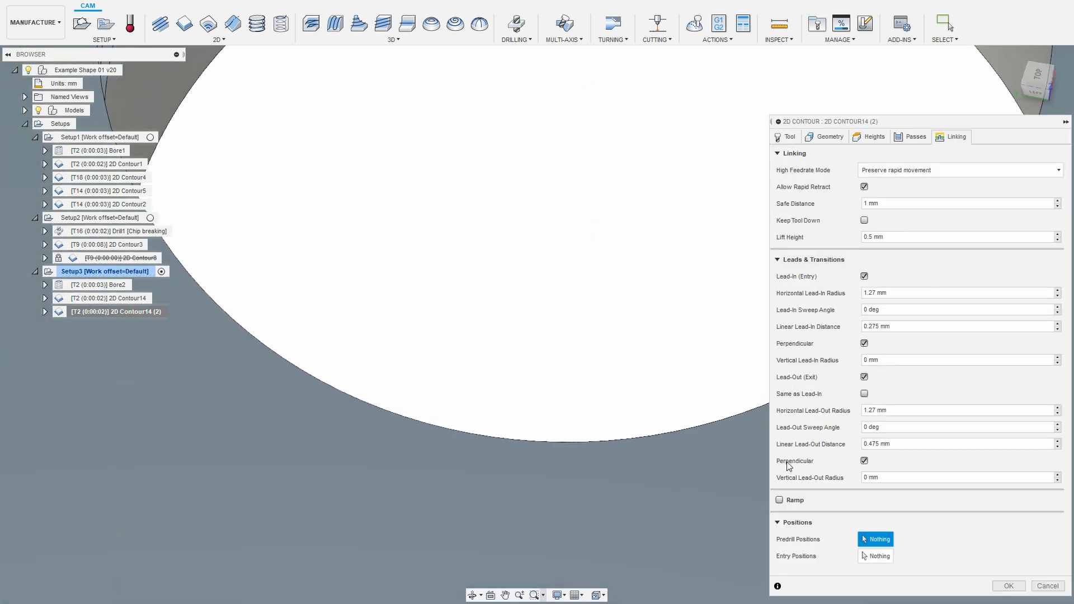
{"action": "left_click", "coordinate": [909, 428]}
{"action": "type", "text": "180"}
{"action": "key", "text": "Return"}
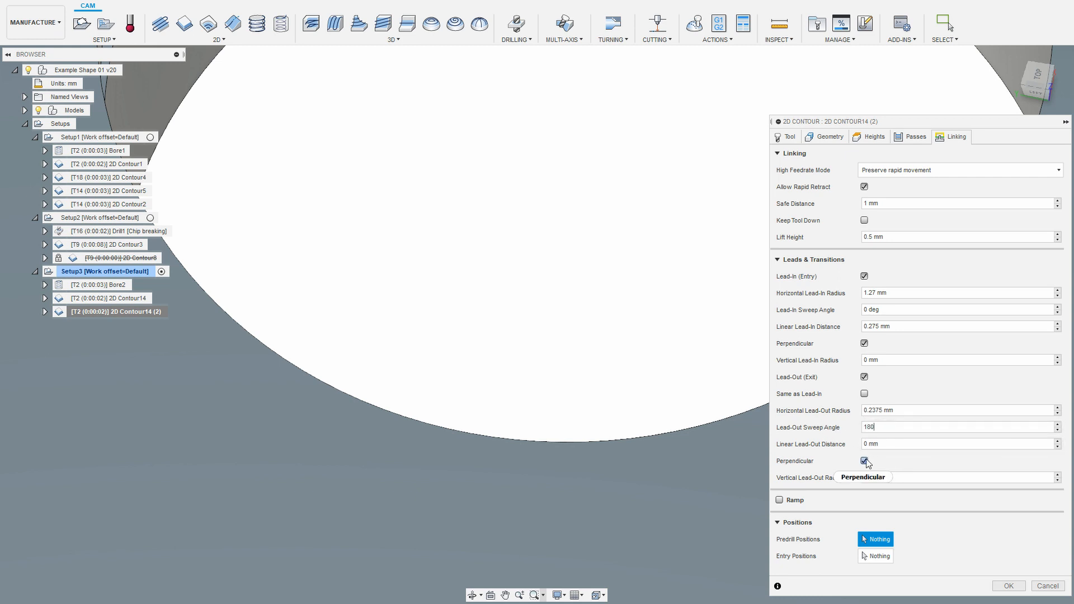
- Apply the 180 deg lead-out to 2D Contour14 (2) with Perpendicular off, and check the regenerated arcs
{"action": "left_click", "coordinate": [1009, 585]}
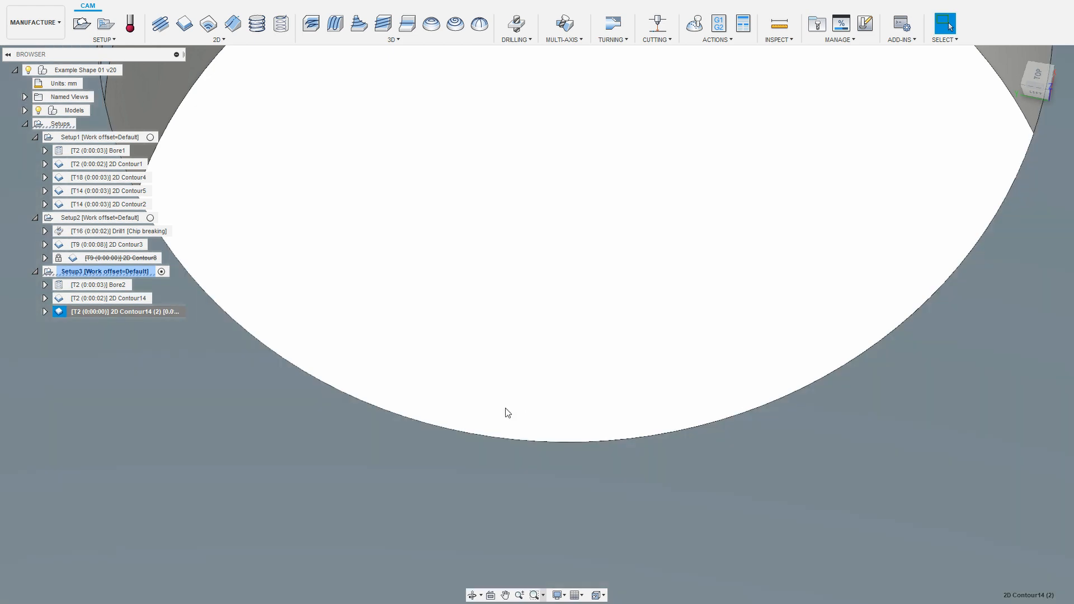
{"action": "middle_click_drag", "start_coordinate": [507, 413], "coordinate": [585, 424]}
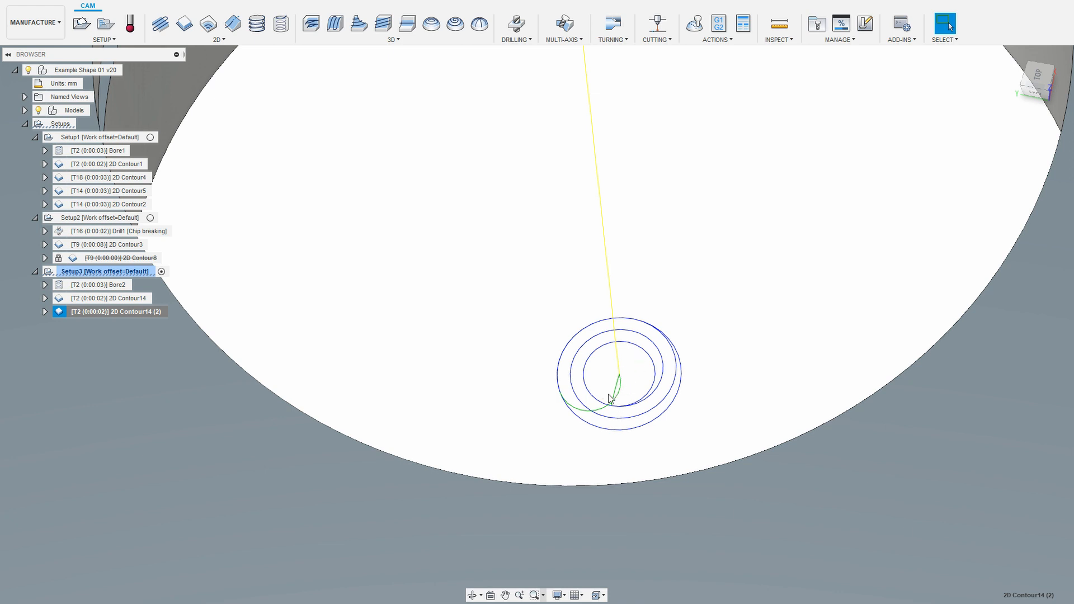
{"action": "middle_click_drag", "start_coordinate": [569, 410], "coordinate": [617, 309]}
{"action": "scroll", "coordinate": [513, 285], "scroll_direction": "down", "scroll_amount": 5}
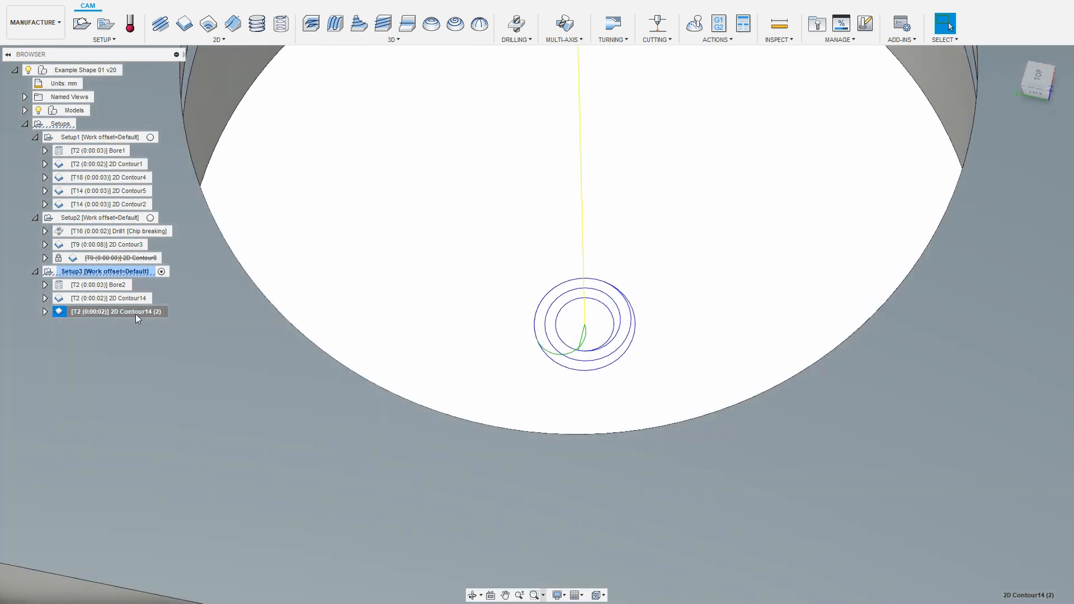
- Reopen the linking settings of 2D Contour14 (2) and make the lead-out perpendicular with a sweep angle of 0
{"action": "right_click", "coordinate": [135, 311]}
{"action": "left_click", "coordinate": [149, 320]}
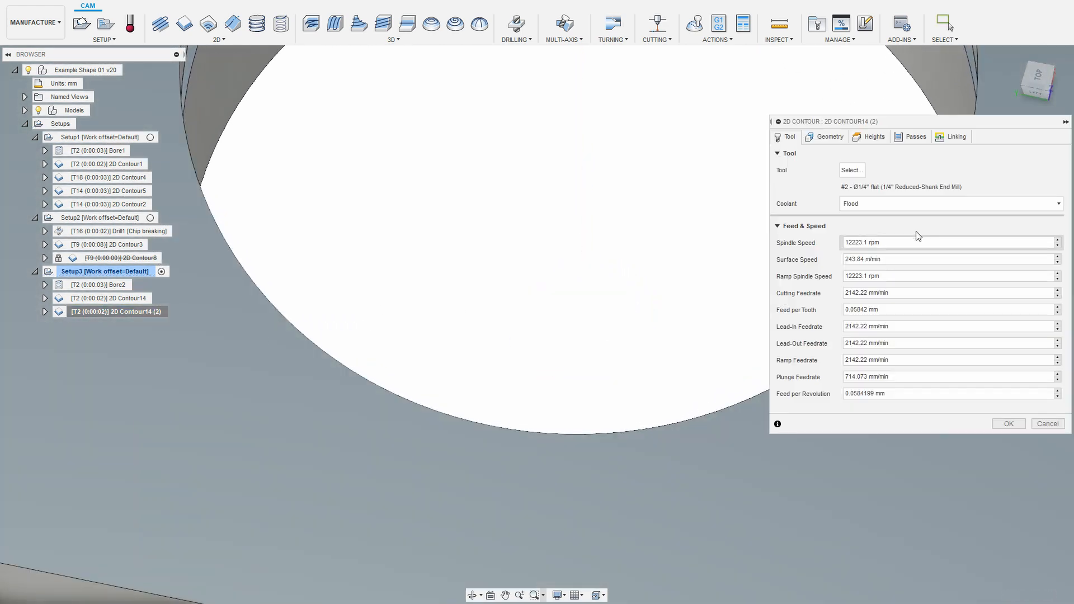
{"action": "left_click", "coordinate": [956, 138]}
{"action": "left_click", "coordinate": [940, 427]}
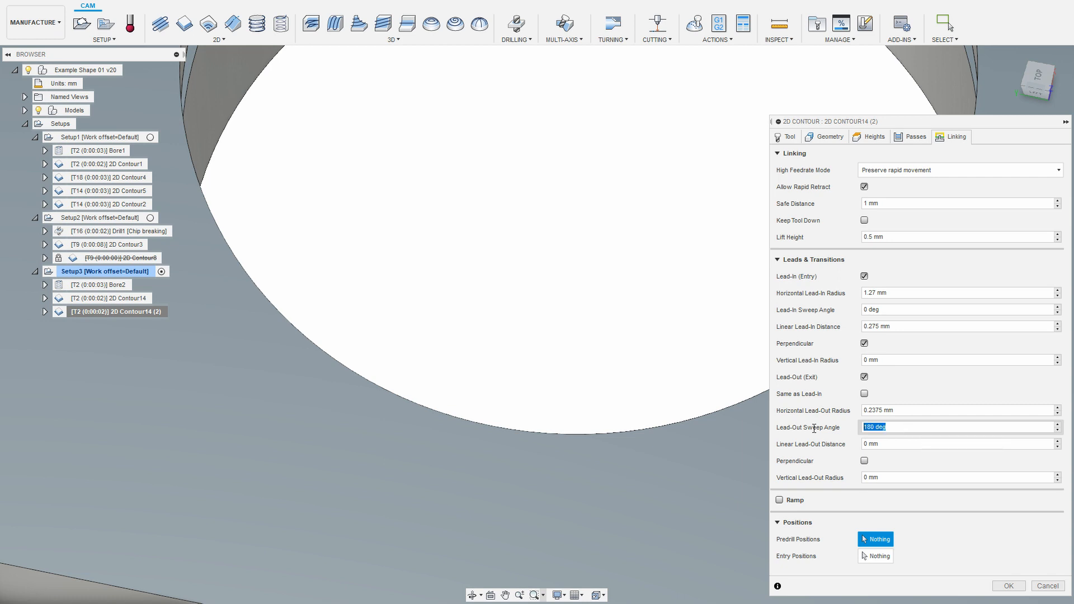
{"action": "type", "text": "0"}
{"action": "left_click", "coordinate": [864, 461]}
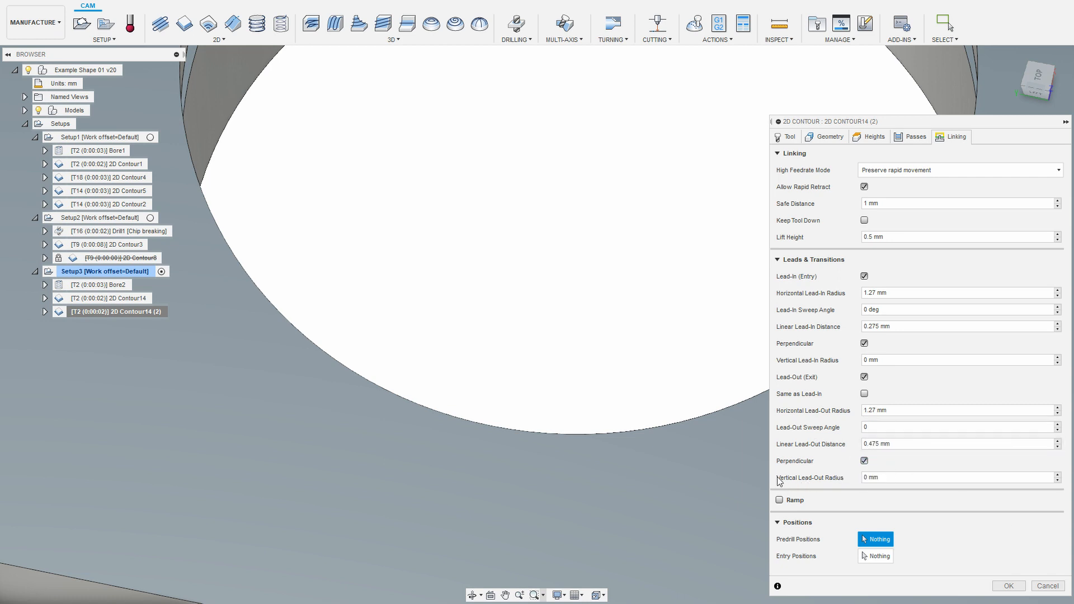
- Set the vertical lead-out and vertical lead-in radii to 0.2 mm and apply the contour settings
{"action": "left_click", "coordinate": [873, 478]}
{"action": "type", "text": ".1"}
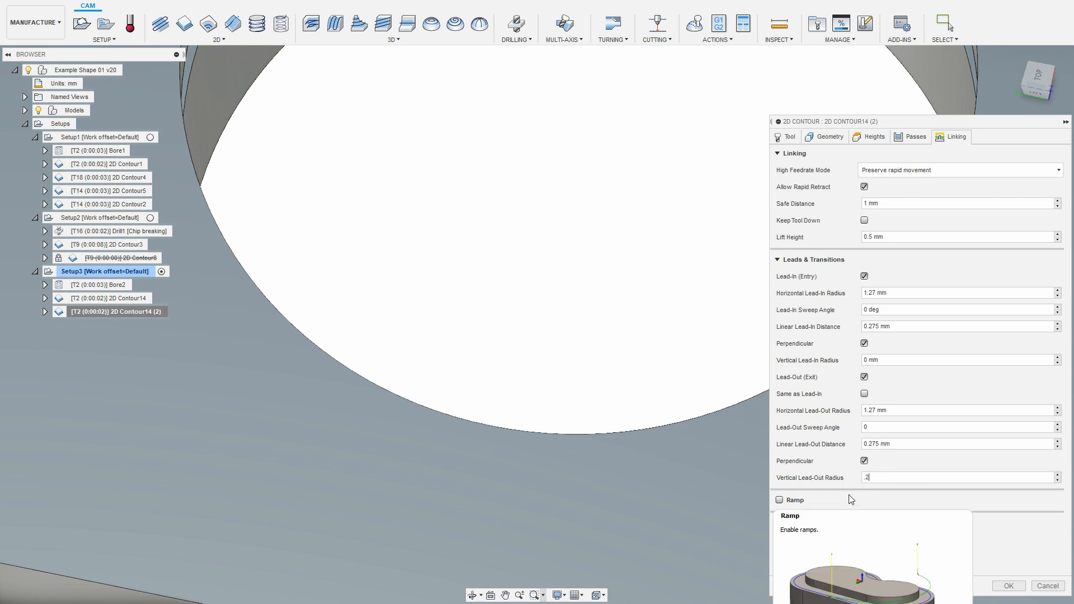
{"action": "left_click", "coordinate": [929, 360]}
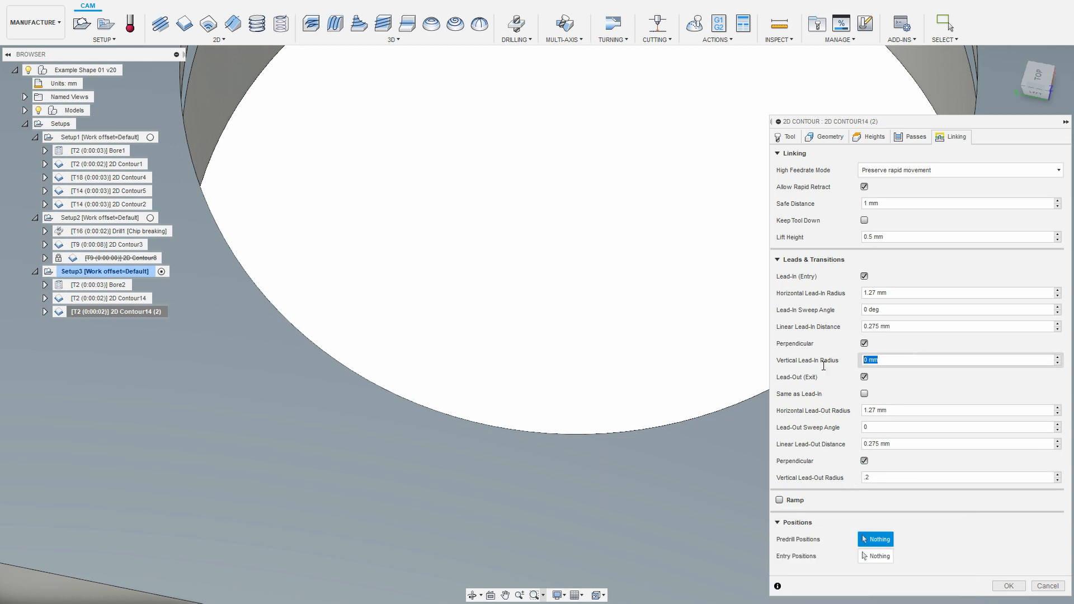
{"action": "type", "text": ".2"}
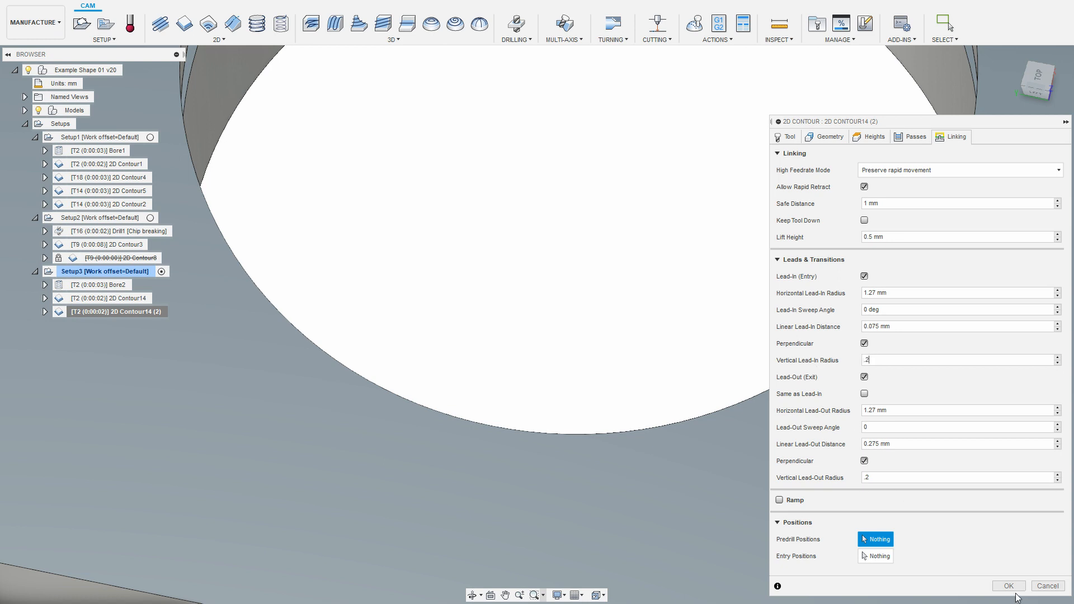
{"action": "left_click", "coordinate": [1009, 586]}
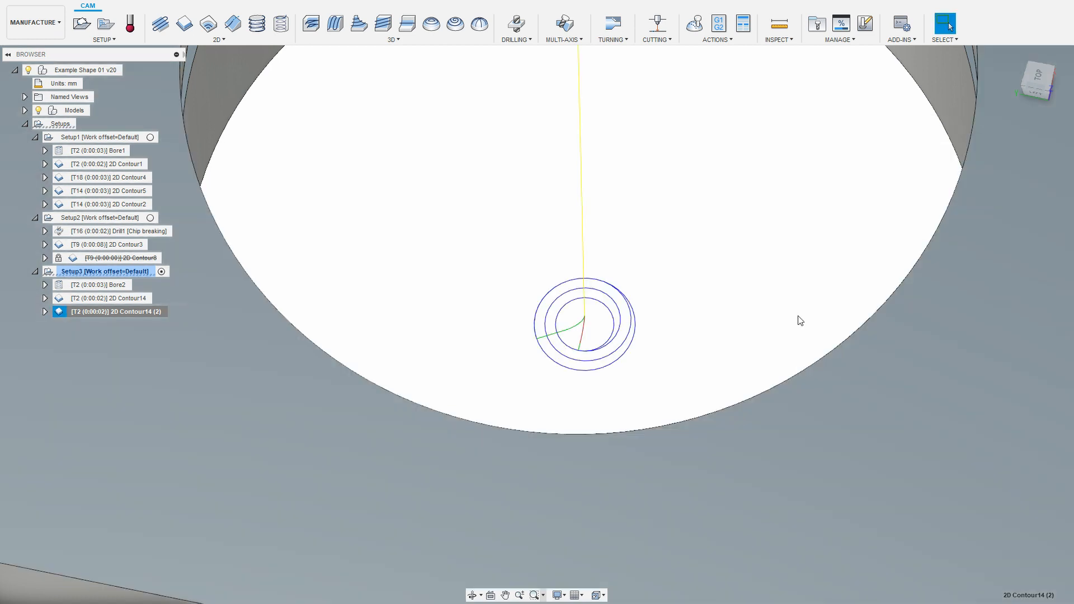
- Examine the vertical radius on the perpendicular lead-in and lead-out of 2D Contour14 (2) from the side and from above
{"action": "middle_click_drag", "start_coordinate": [798, 317], "coordinate": [706, 255], "text": "shift"}
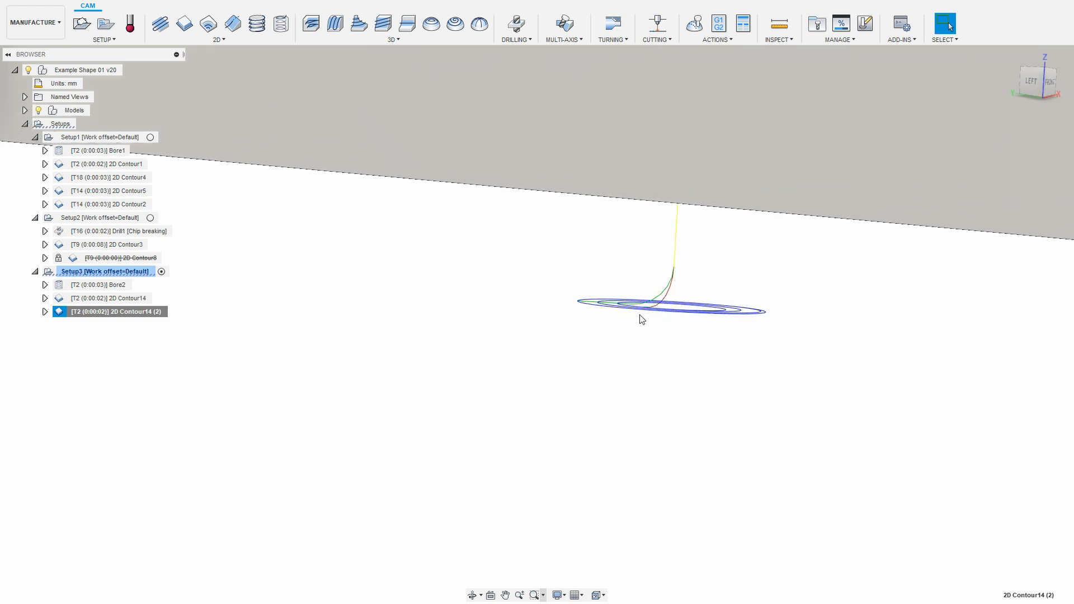
{"action": "middle_click_drag", "start_coordinate": [640, 317], "coordinate": [694, 358], "text": "shift"}
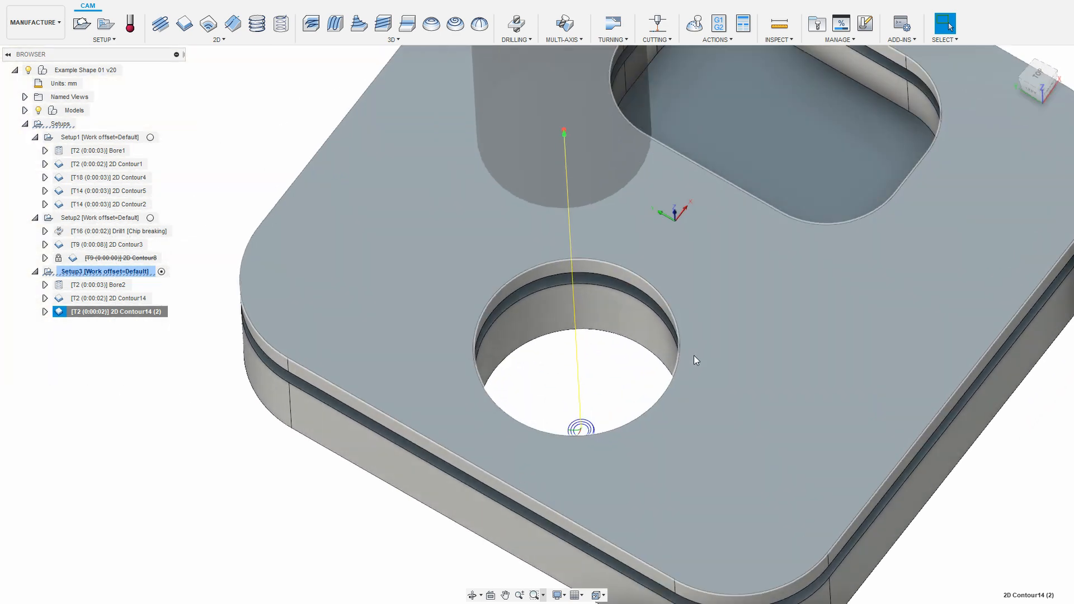
{"action": "scroll", "coordinate": [694, 360], "scroll_direction": "up", "scroll_amount": 10}
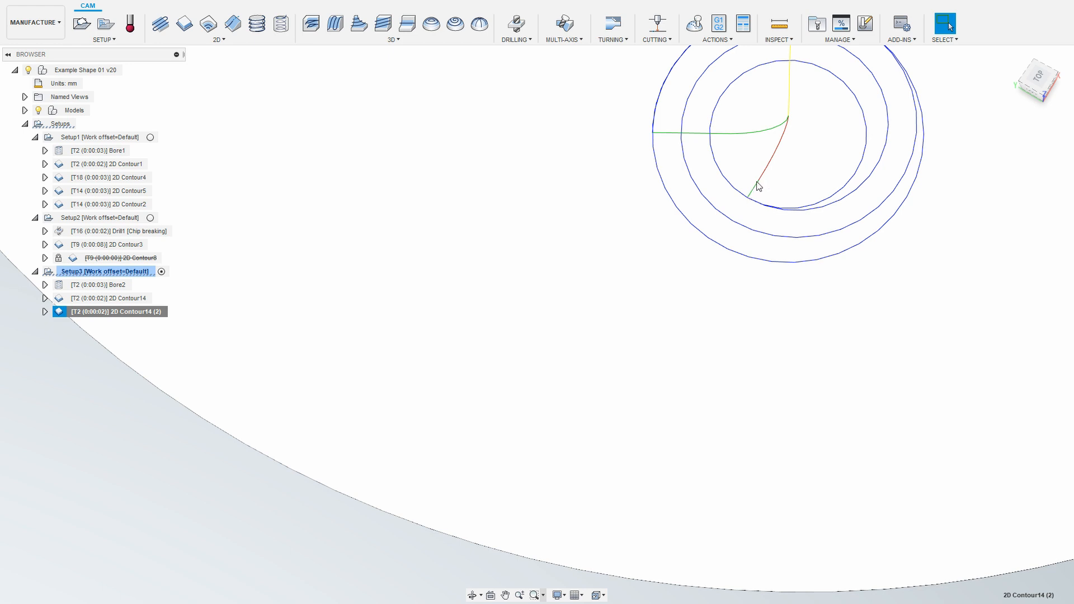
{"action": "scroll", "coordinate": [551, 190], "scroll_direction": "down", "scroll_amount": 5}
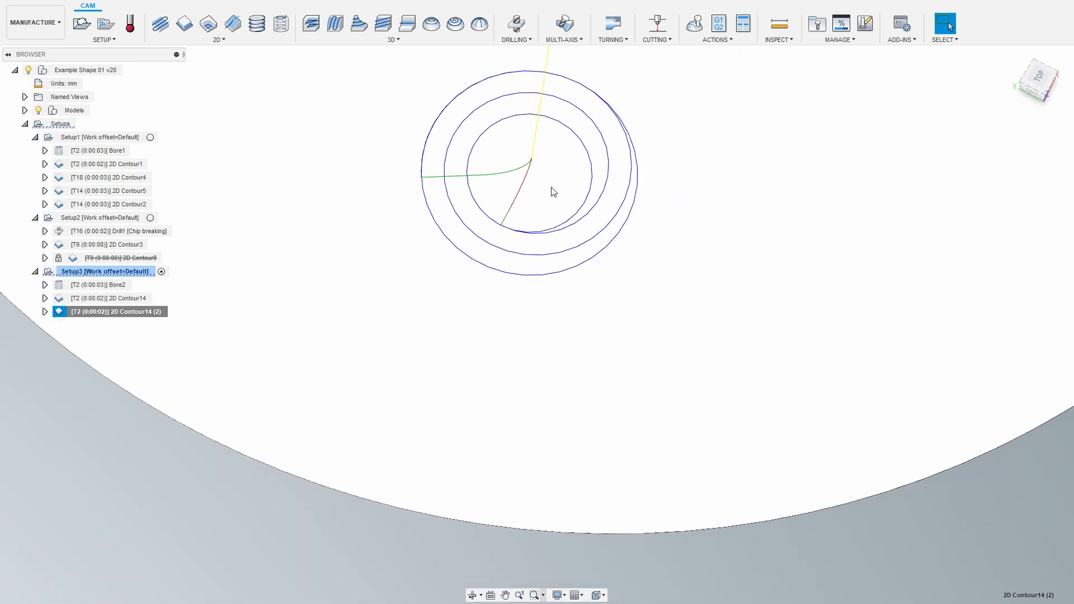
{"action": "middle_click_drag", "start_coordinate": [642, 192], "coordinate": [600, 280], "text": "shift"}
{"action": "scroll", "coordinate": [593, 347], "scroll_direction": "down", "scroll_amount": 3}
{"action": "middle_click_drag", "start_coordinate": [594, 348], "coordinate": [639, 312], "text": "shift"}
{"action": "scroll", "coordinate": [590, 247], "scroll_direction": "down", "scroll_amount": 7}
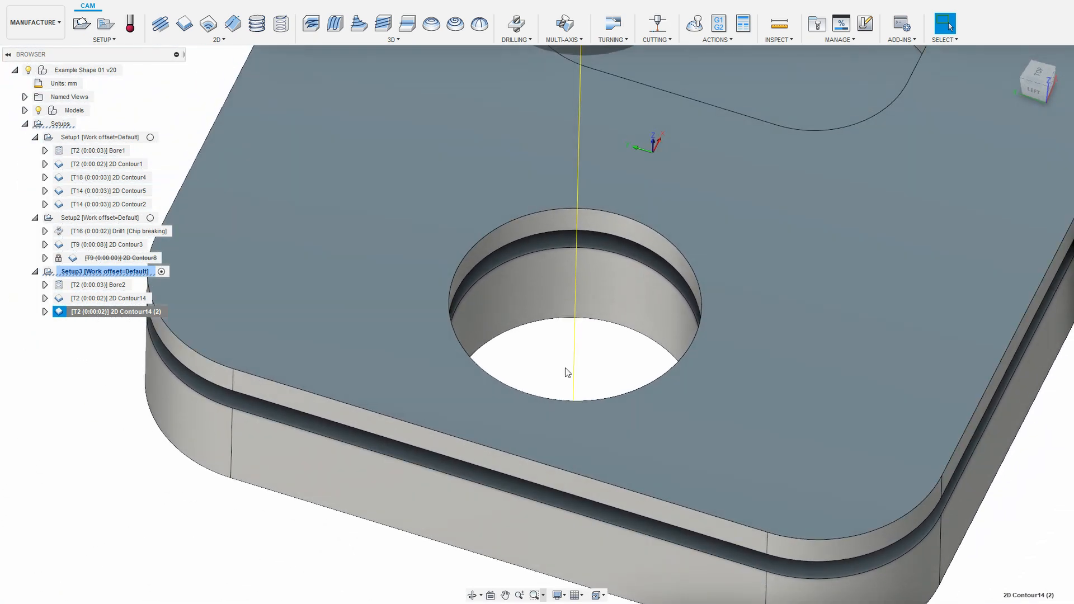
{"action": "left_click", "coordinate": [566, 369]}
{"action": "scroll", "coordinate": [334, 374], "scroll_direction": "down", "scroll_amount": 1}
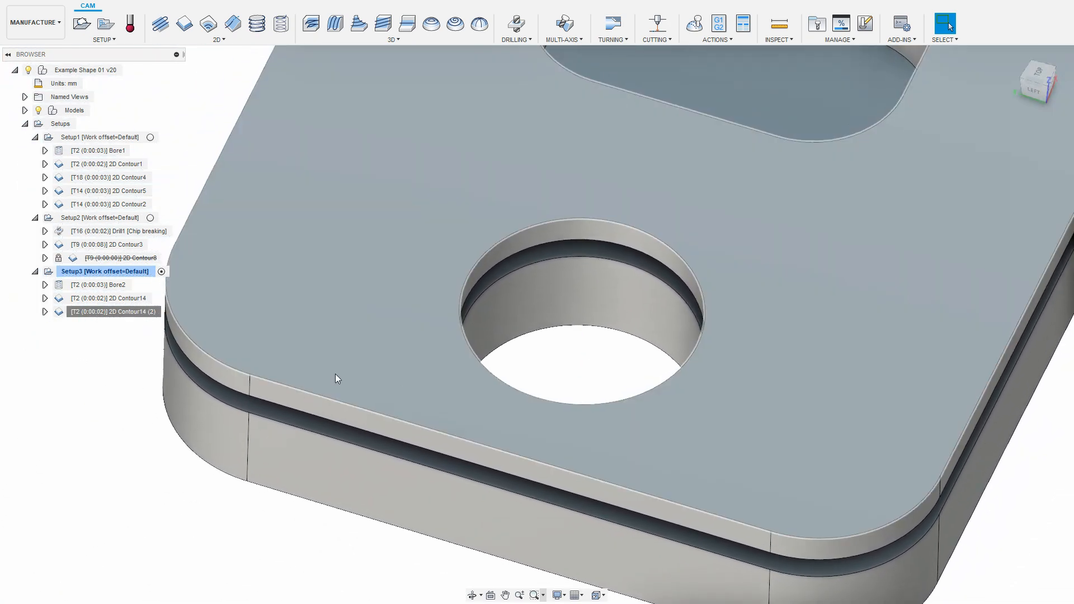
{"action": "scroll", "coordinate": [146, 336], "scroll_direction": "down", "scroll_amount": 1}
- Reopen the linking settings of 2D Contour14 (2), set the lead-out sweep angle to 180 deg and turn off its Perpendicular option
{"action": "right_click", "coordinate": [148, 319]}
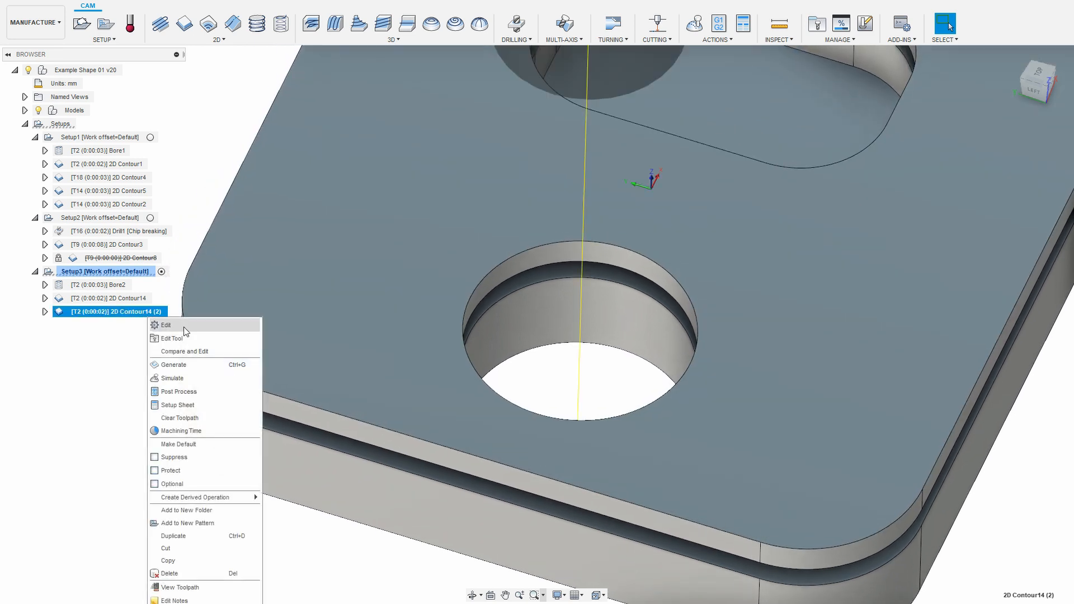
{"action": "left_click", "coordinate": [168, 324]}
{"action": "left_click", "coordinate": [952, 136]}
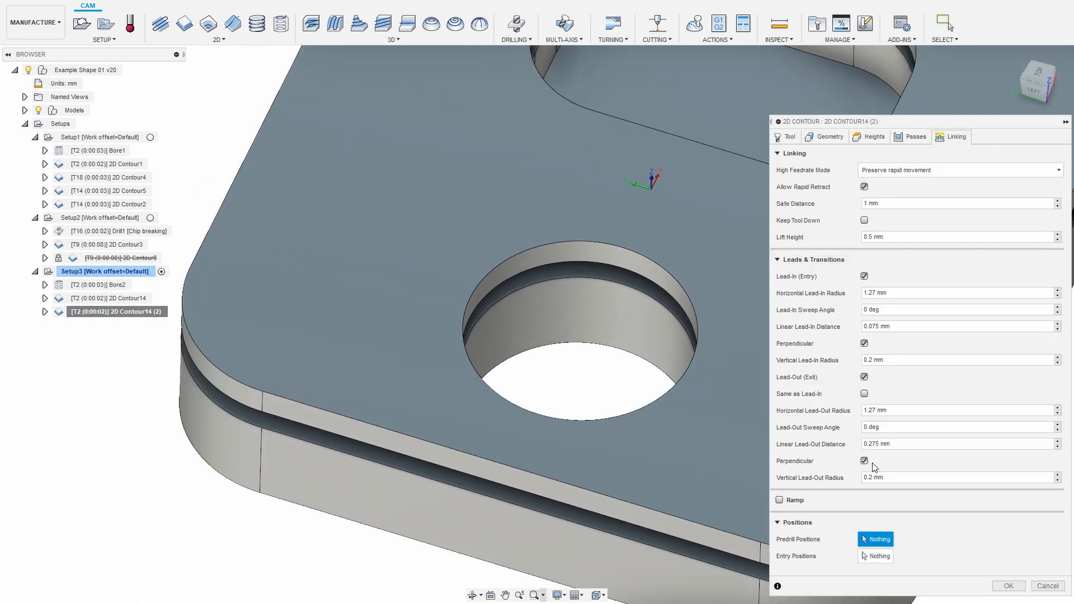
{"action": "left_click", "coordinate": [901, 427]}
{"action": "type", "text": "0180"}
{"action": "left_click", "coordinate": [865, 461]}
- Set the lead-in sweep angle to 180 deg, turn off its Perpendicular option and apply the contour settings
{"action": "left_click", "coordinate": [889, 310]}
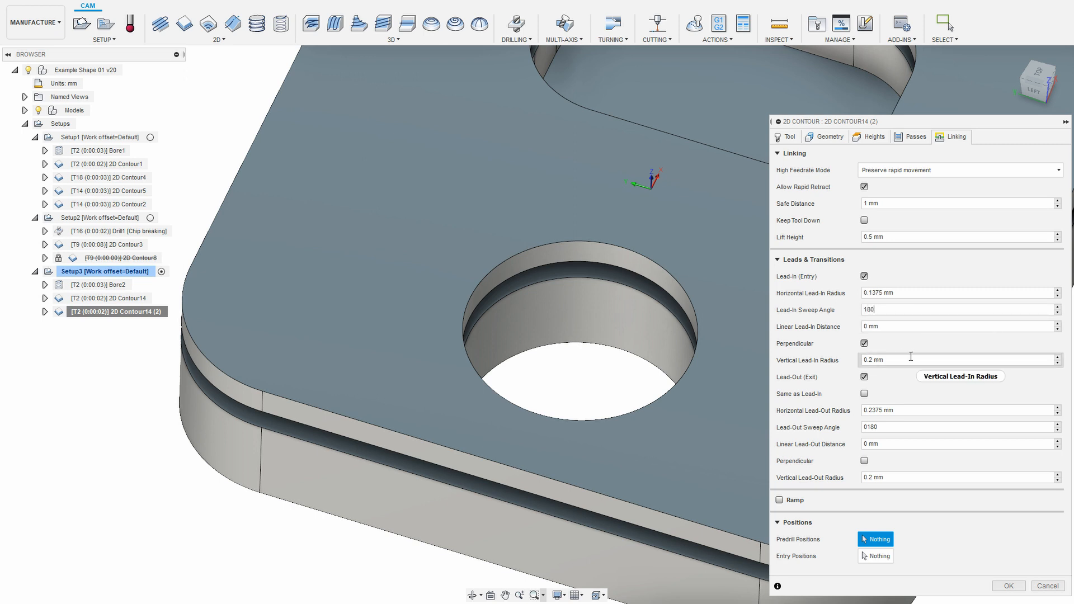
{"action": "left_click", "coordinate": [865, 343]}
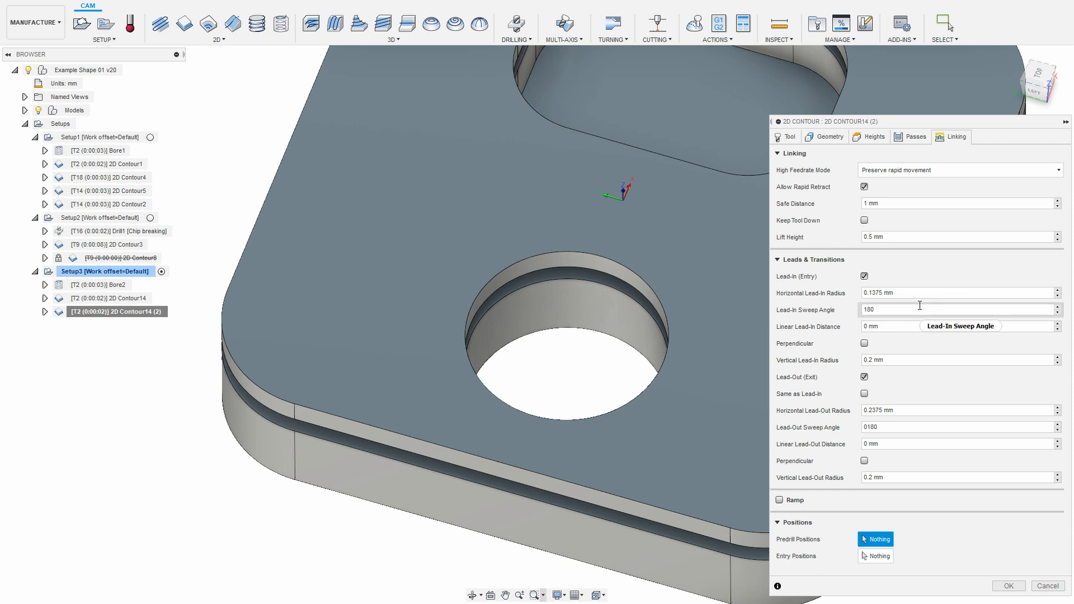
{"action": "mouse_move", "coordinate": [920, 306]}
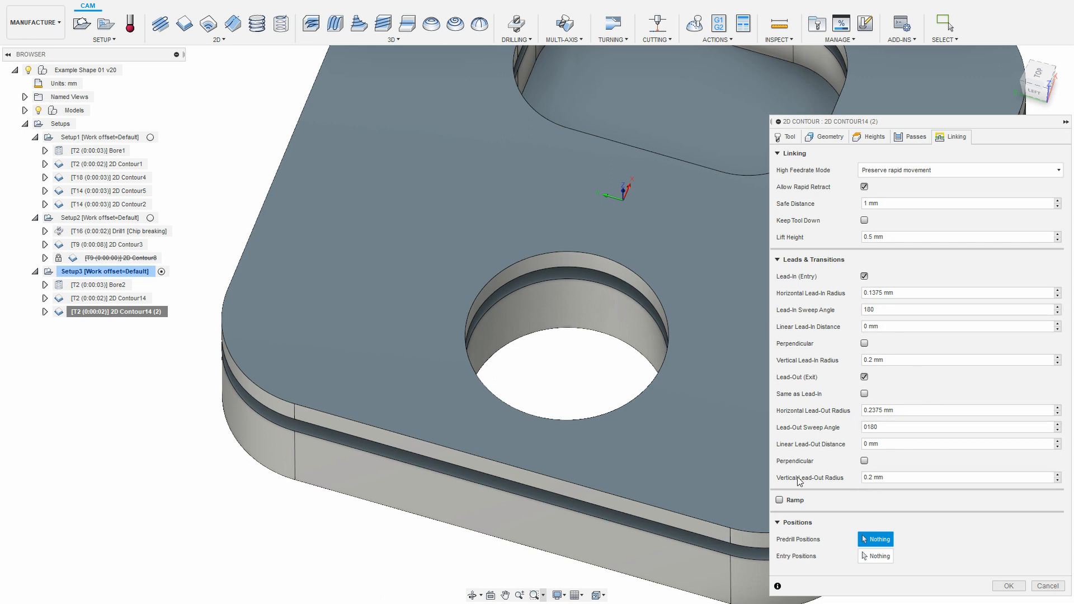
{"action": "left_click", "coordinate": [1009, 586]}
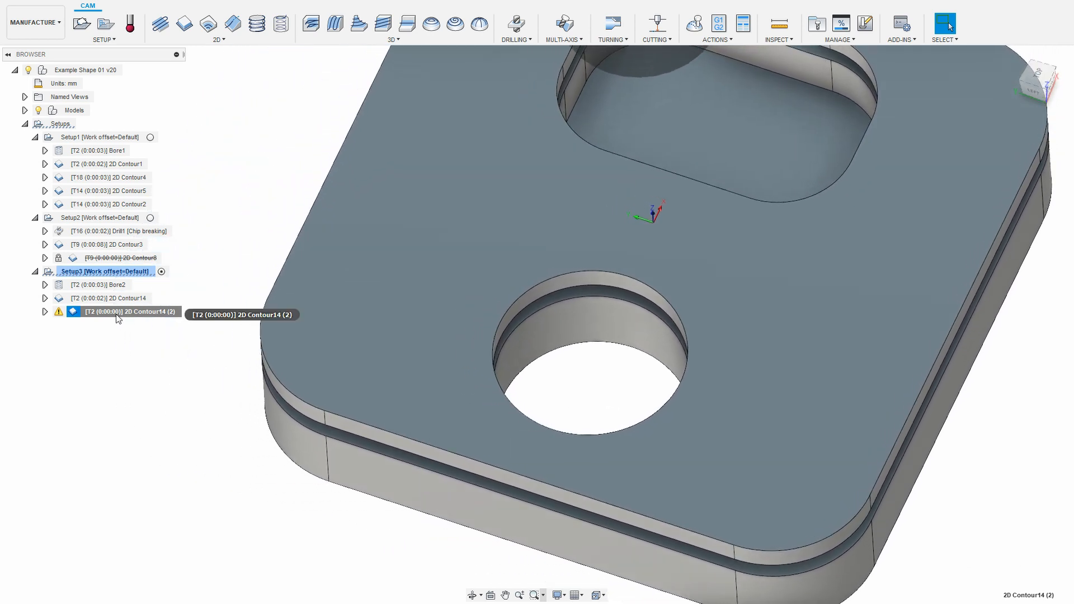
- Set the vertical lead-in and lead-out radii of 2D Contour14 (2) to 0.1 mm, apply them and inspect the regenerated leads
{"action": "right_click", "coordinate": [117, 313]}
{"action": "left_click", "coordinate": [171, 331]}
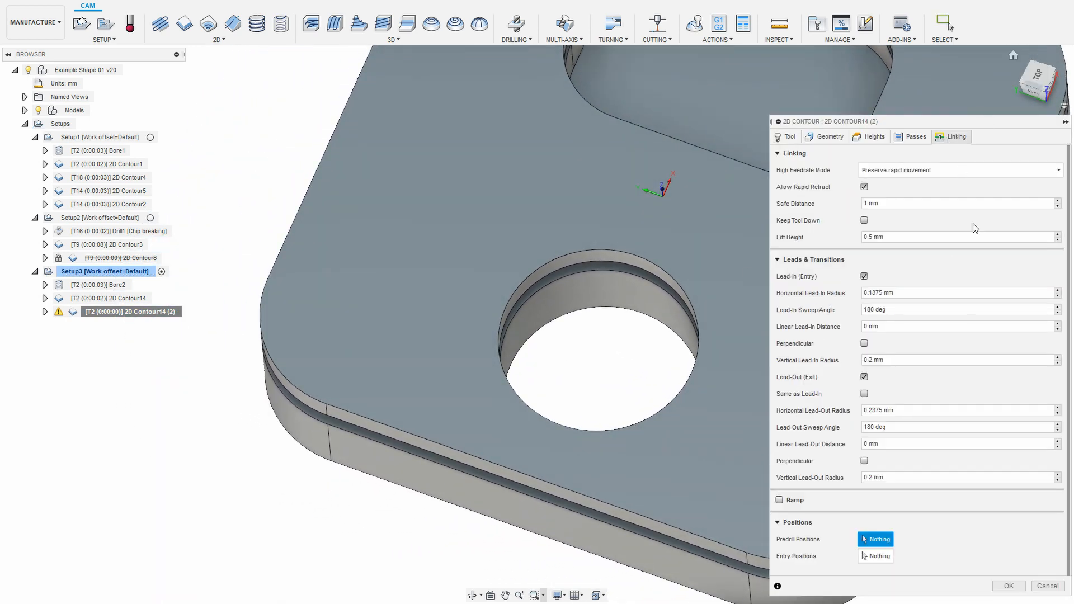
{"action": "left_click", "coordinate": [1058, 480]}
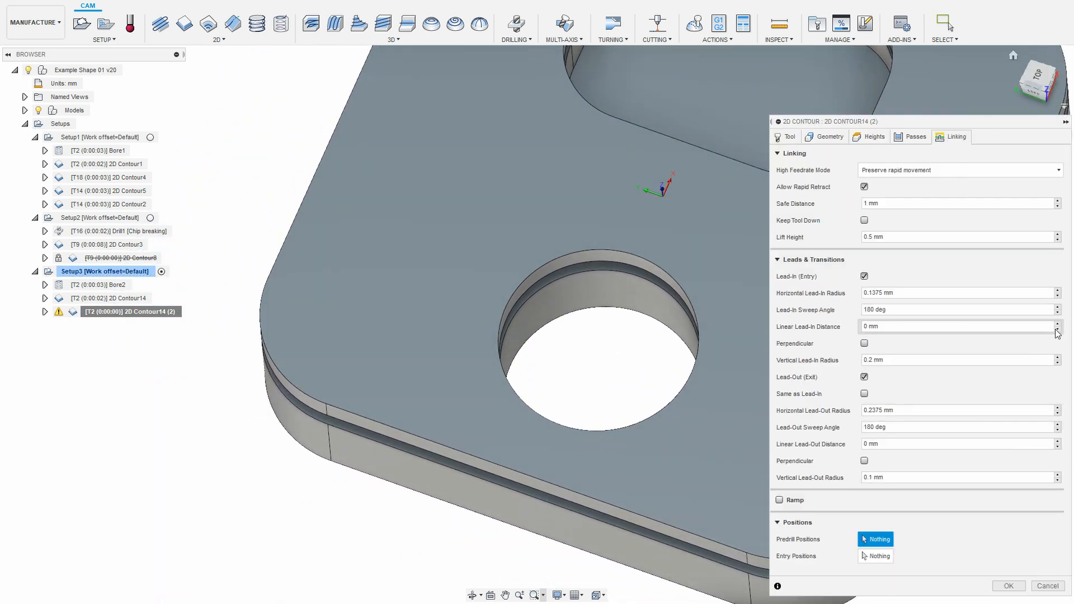
{"action": "left_click", "coordinate": [1058, 363]}
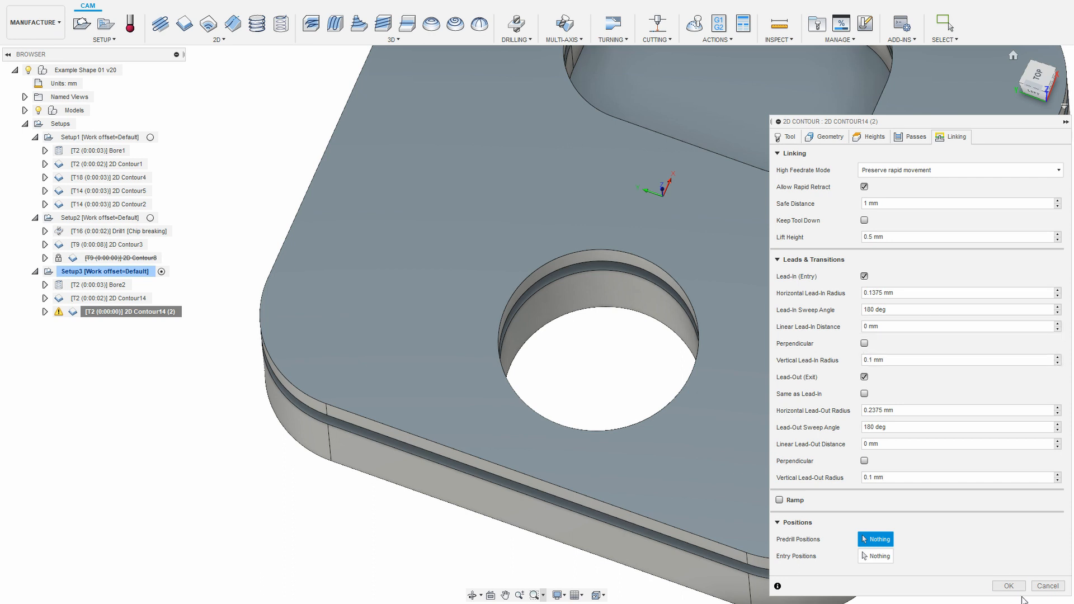
{"action": "left_click", "coordinate": [1009, 586]}
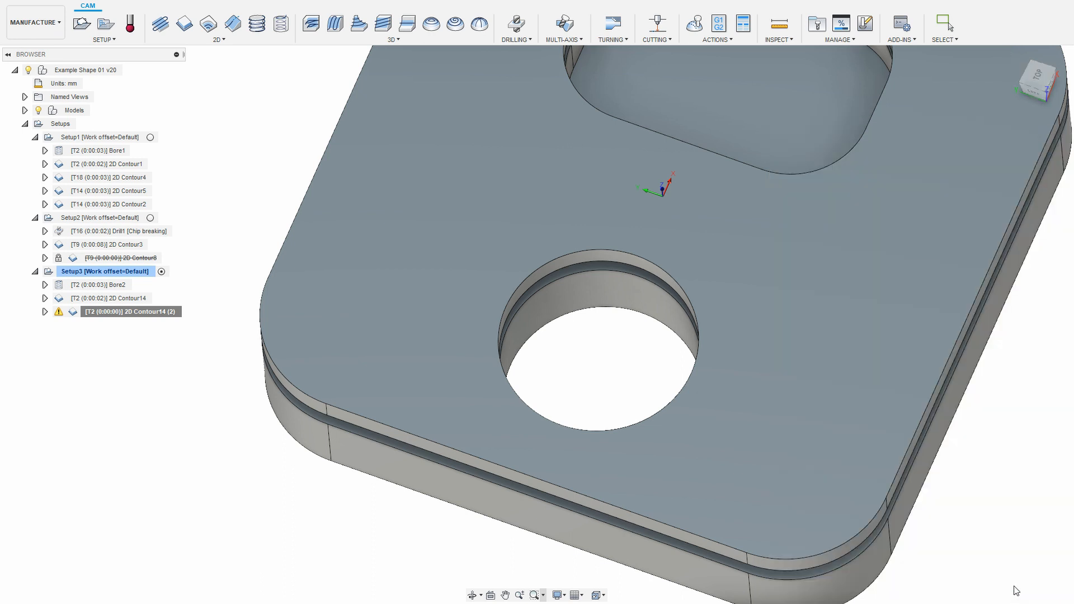
{"action": "scroll", "coordinate": [767, 366], "scroll_direction": "up", "scroll_amount": 10}
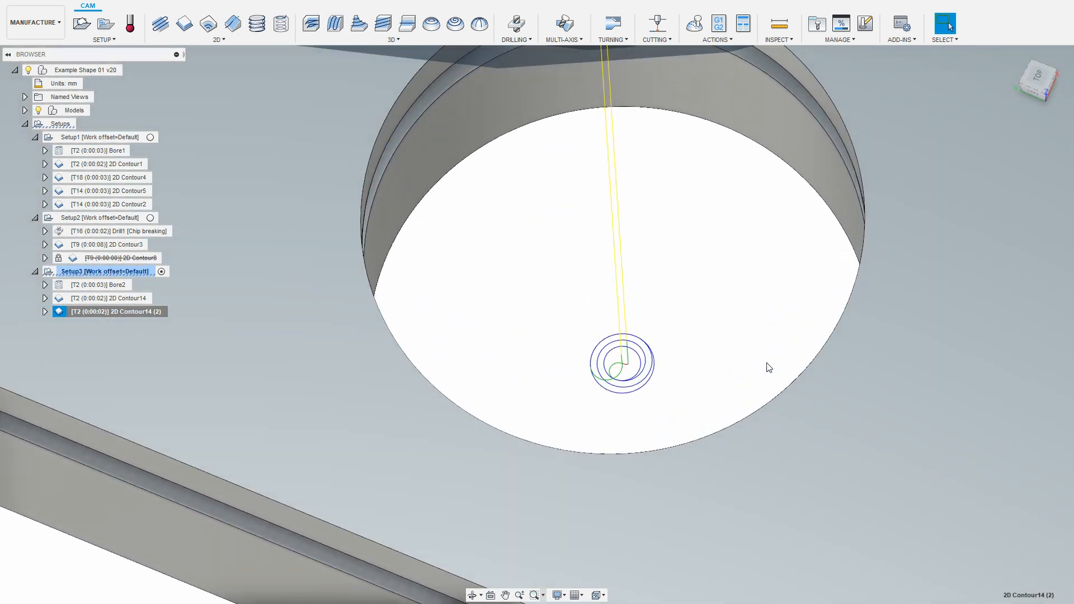
{"action": "scroll", "coordinate": [660, 262], "scroll_direction": "down", "scroll_amount": 3}
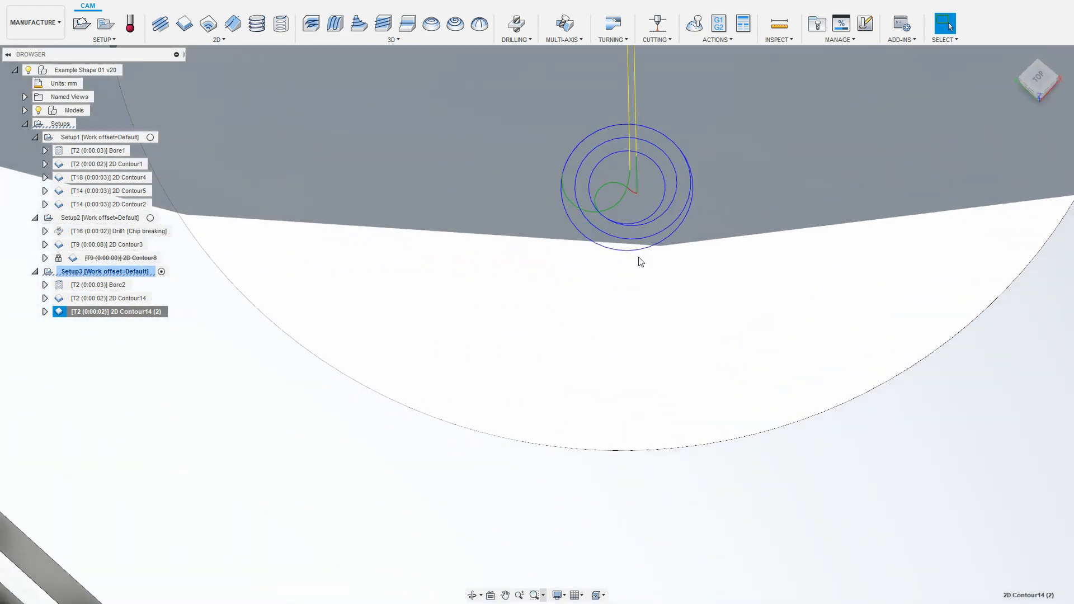
{"action": "middle_click_drag", "start_coordinate": [638, 257], "coordinate": [571, 151], "text": "shift"}
{"action": "scroll", "coordinate": [568, 183], "scroll_direction": "up", "scroll_amount": 3}
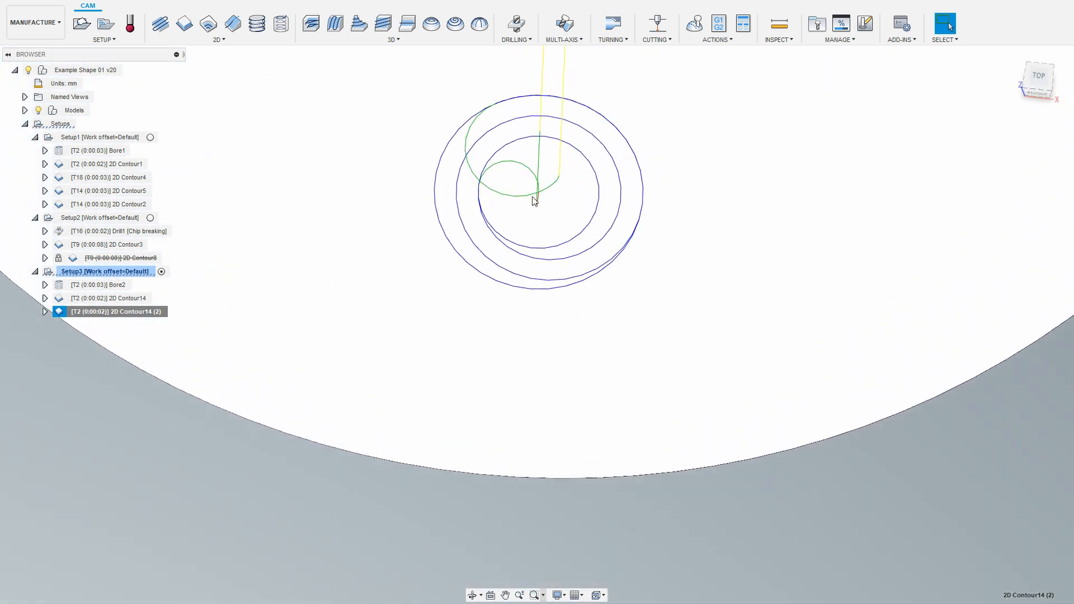
{"action": "middle_click_drag", "start_coordinate": [538, 198], "coordinate": [500, 262], "text": "shift"}
{"action": "scroll", "coordinate": [498, 188], "scroll_direction": "down", "scroll_amount": 2}
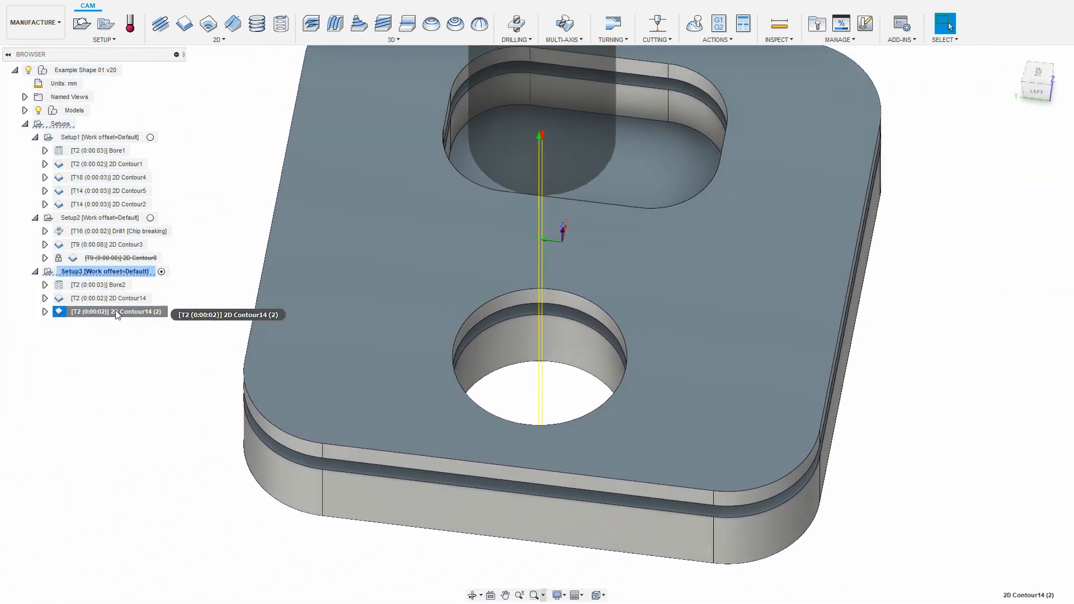
- Create a new 2D Contour for the round hole's edge in Setup3 using tool 14, the 1/4" 45° chamfer mill
{"action": "right_click", "coordinate": [117, 312]}
{"action": "left_click", "coordinate": [164, 321]}
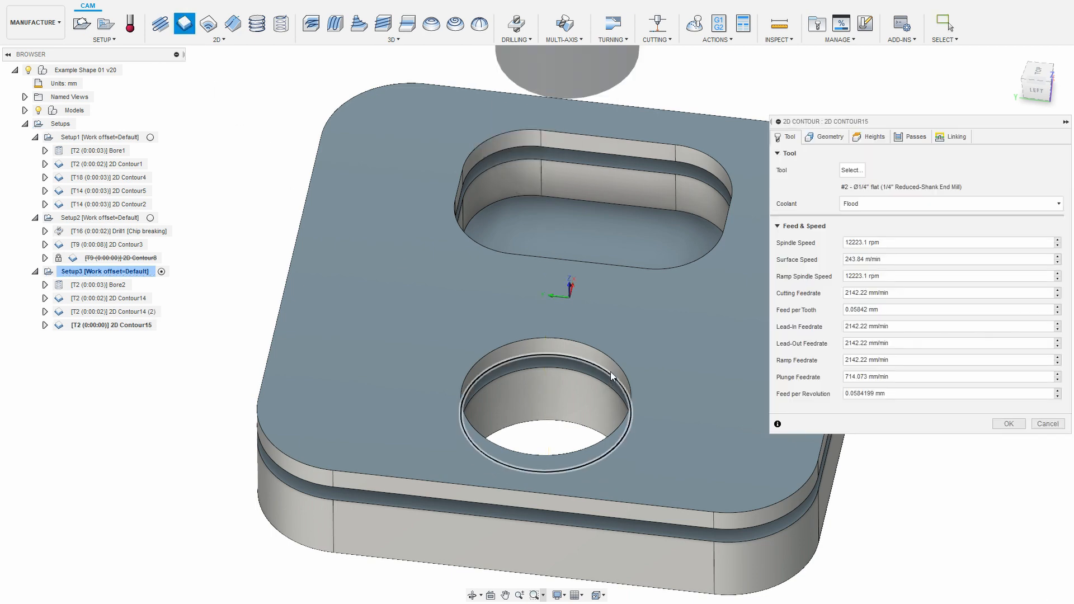
{"action": "left_click", "coordinate": [786, 137]}
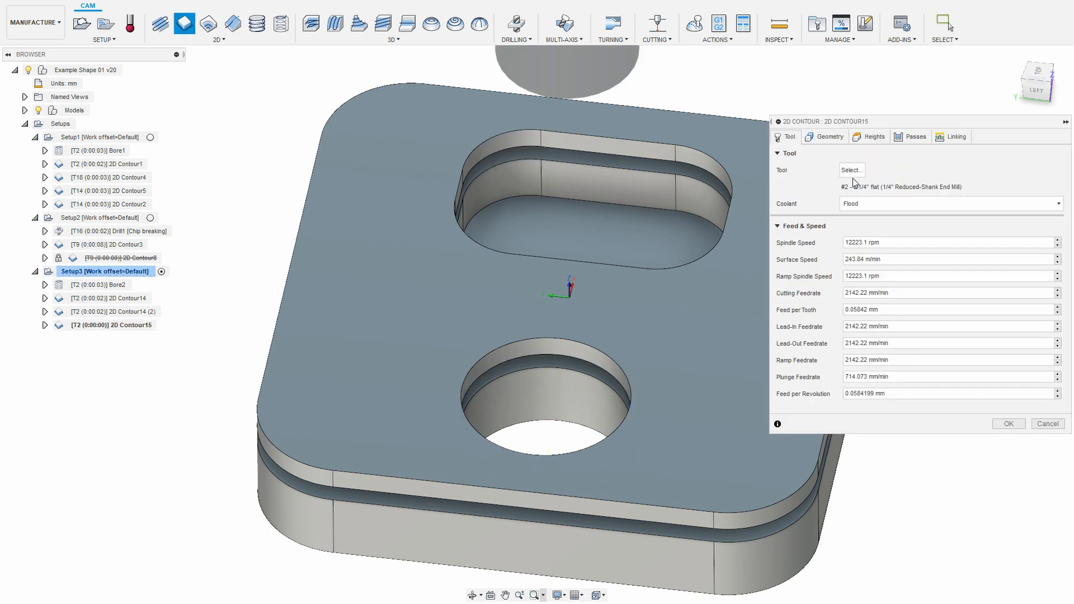
{"action": "left_click", "coordinate": [852, 170]}
{"action": "left_click", "coordinate": [417, 175]}
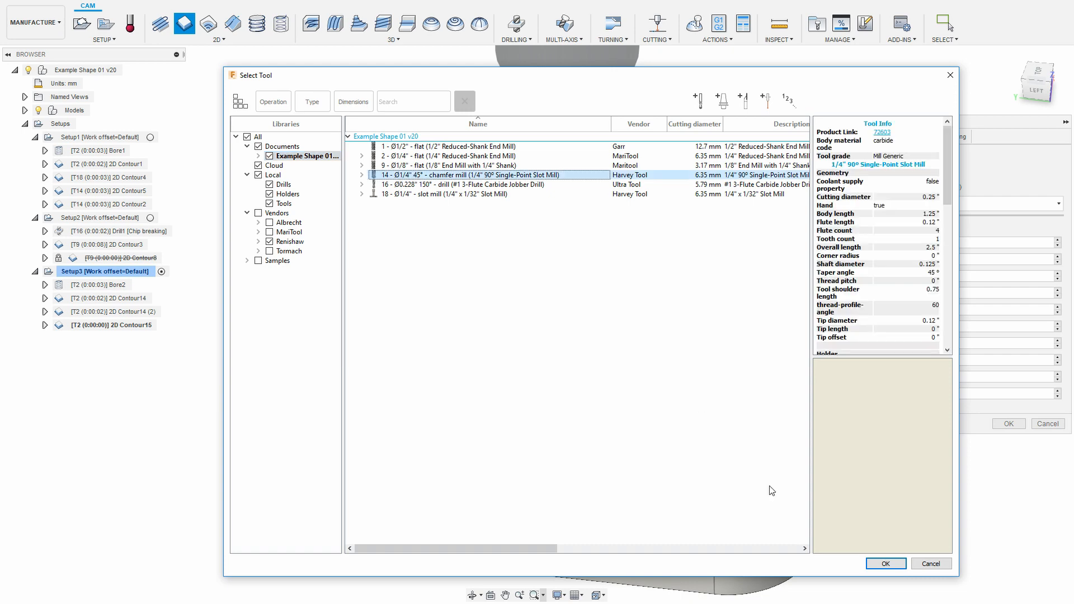
{"action": "left_click", "coordinate": [883, 564]}
- Review the chamfer and stock-to-leave values in the new contour's pass settings
{"action": "left_click", "coordinate": [912, 137]}
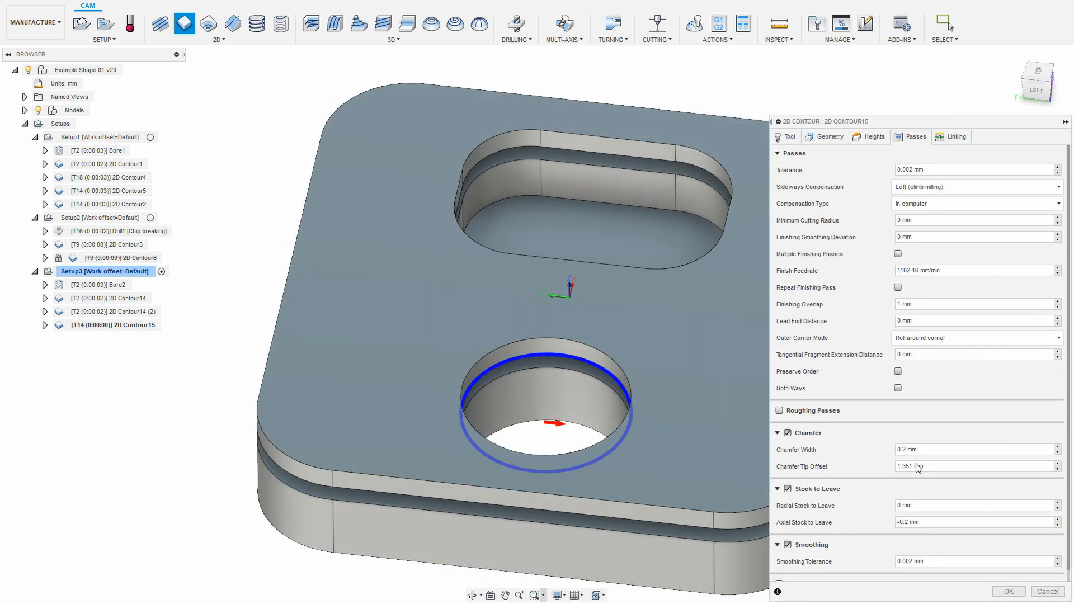
{"action": "left_click", "coordinate": [787, 490]}
{"action": "left_click", "coordinate": [779, 489]}
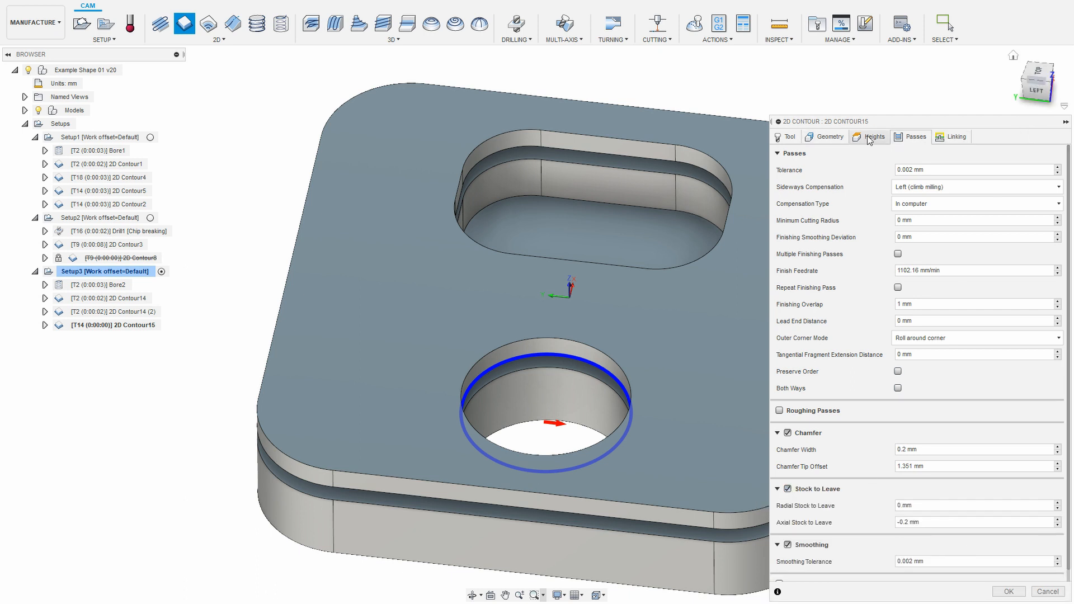
- Enable roughing passes and multiple finishing passes on 2D Contour15, with 2 finishing passes at a 0.1 mm stepover
{"action": "left_click", "coordinate": [781, 411]}
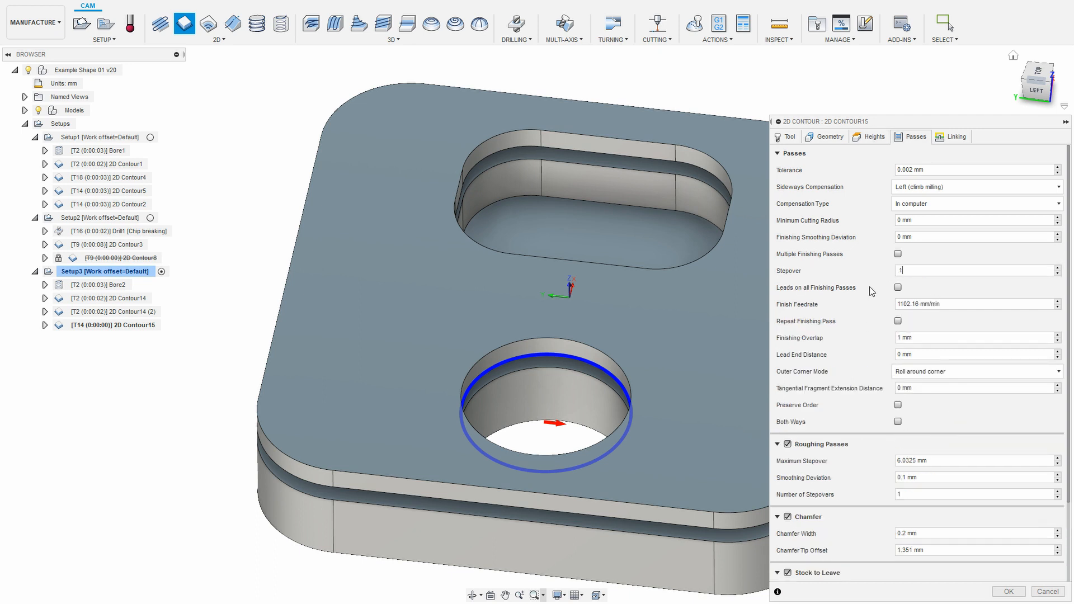
{"action": "left_click", "coordinate": [899, 255]}
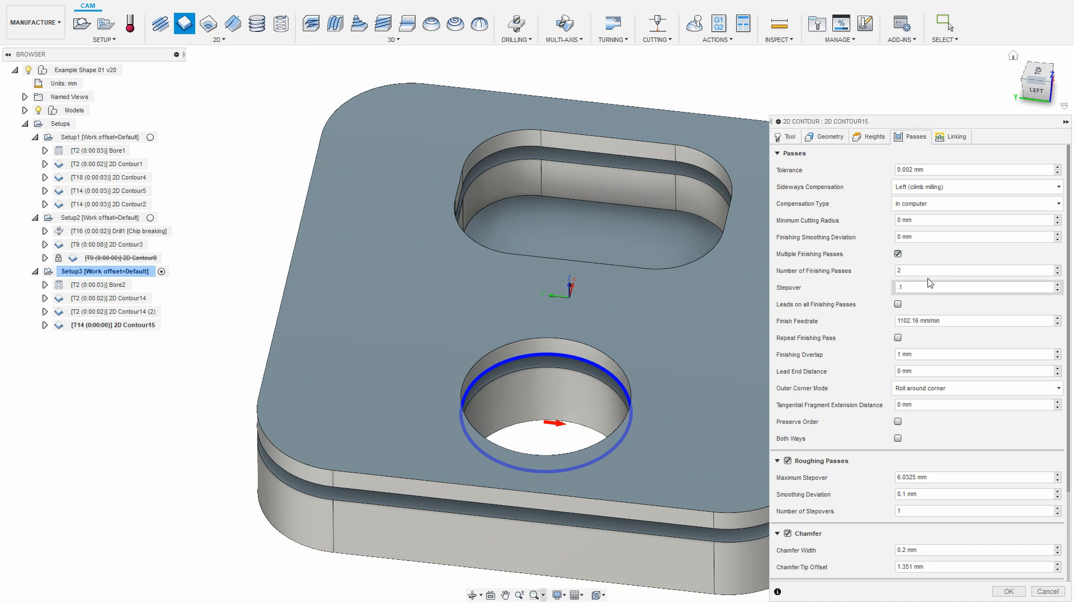
{"action": "left_click", "coordinate": [957, 139]}
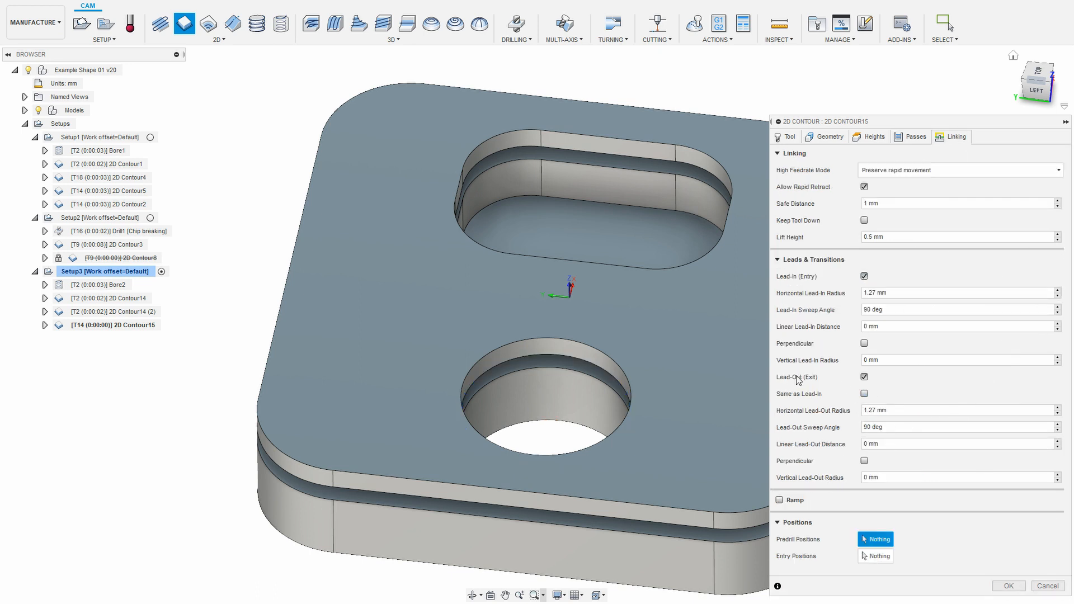
{"action": "left_click", "coordinate": [915, 138]}
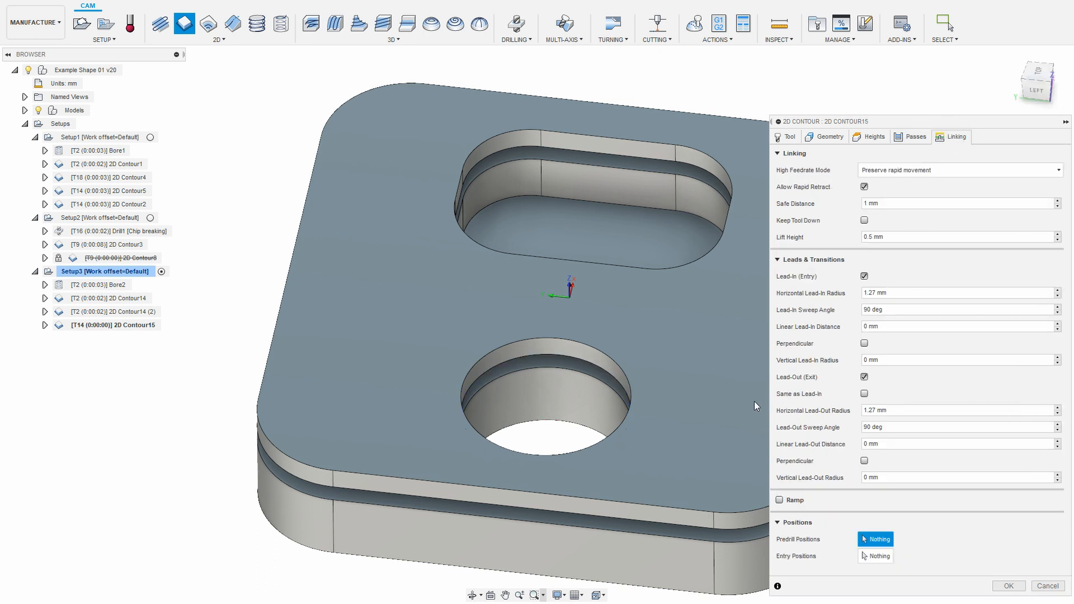
- Replace the placeholder in 2D Contour15's horizontal lead-in radius expression with 3.75 and set the lead-in sweep angle to 180 deg
{"action": "right_click", "coordinate": [918, 295]}
{"action": "left_click", "coordinate": [974, 355]}
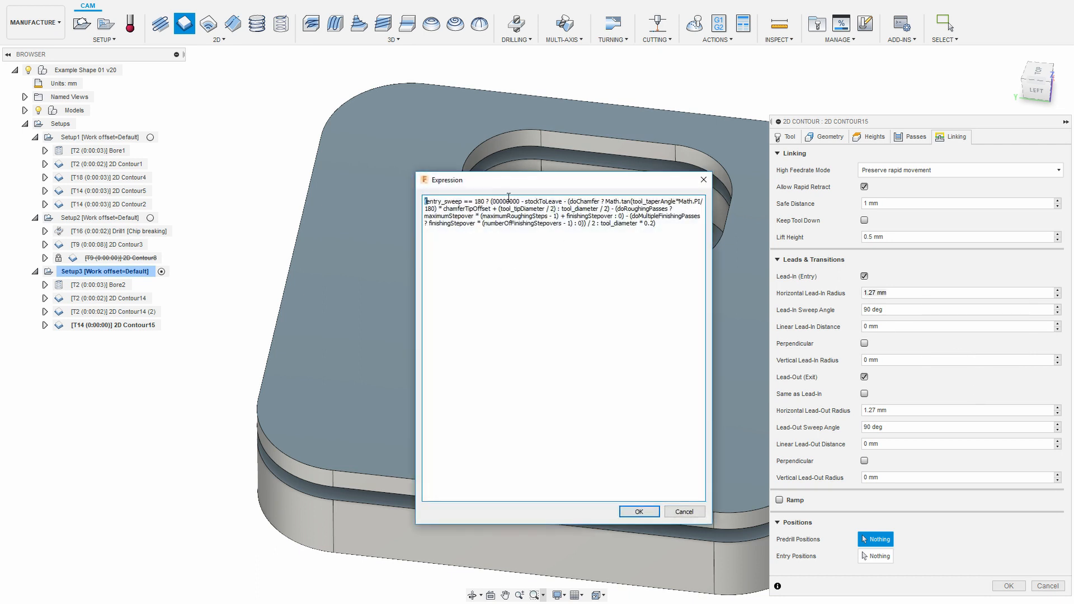
{"action": "type", "text": "3.75"}
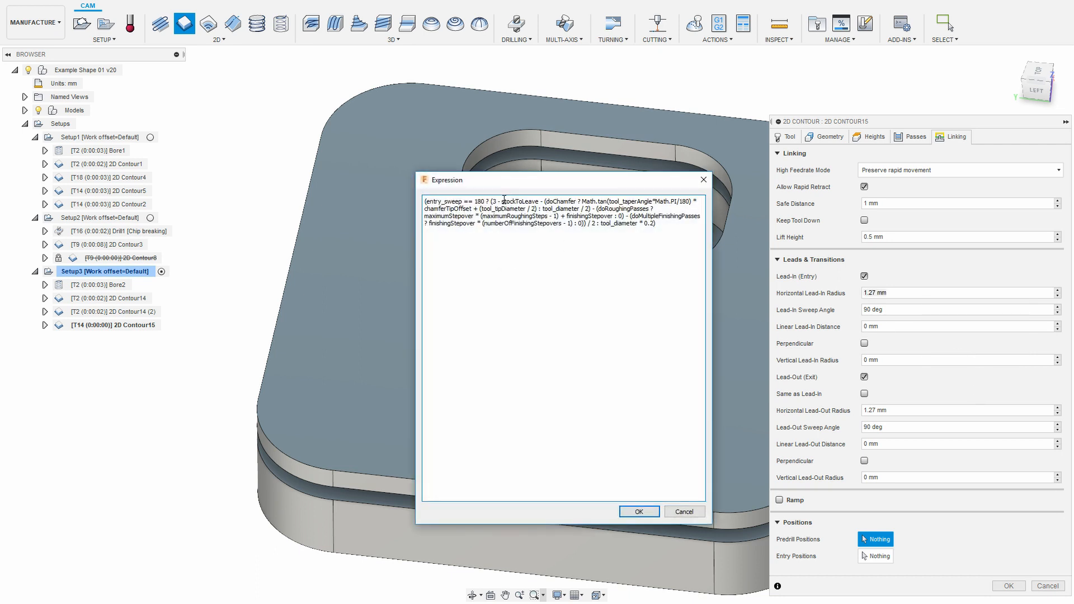
{"action": "left_click", "coordinate": [638, 511]}
{"action": "double_click", "coordinate": [904, 309]}
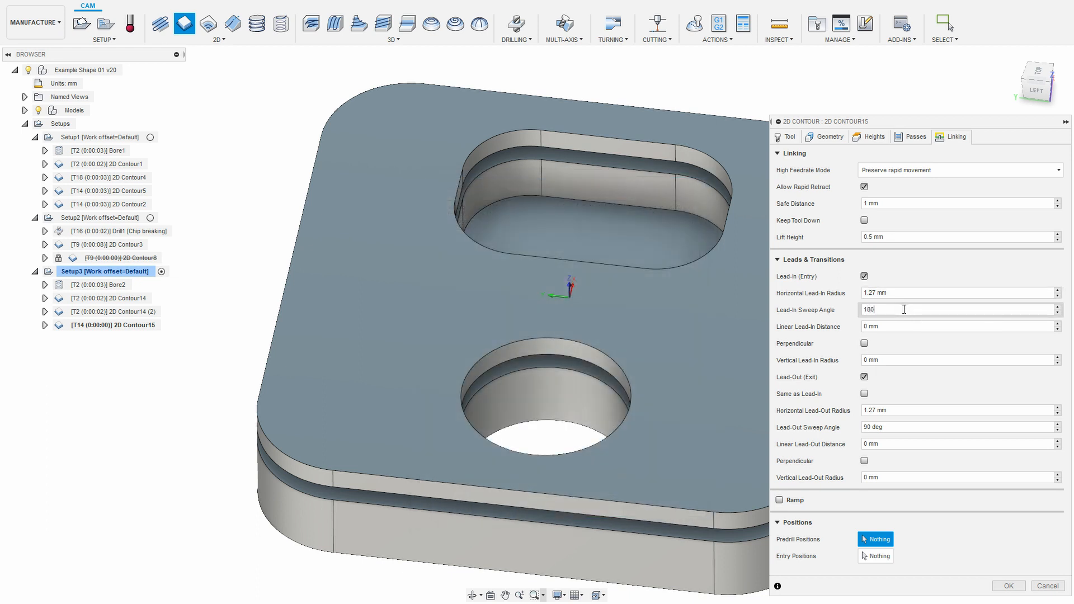
- Set the lead-out sweep angle to 180 deg, replace the placeholder in the horizontal lead-out radius expression with 3.75 and apply the contour settings
{"action": "double_click", "coordinate": [890, 427]}
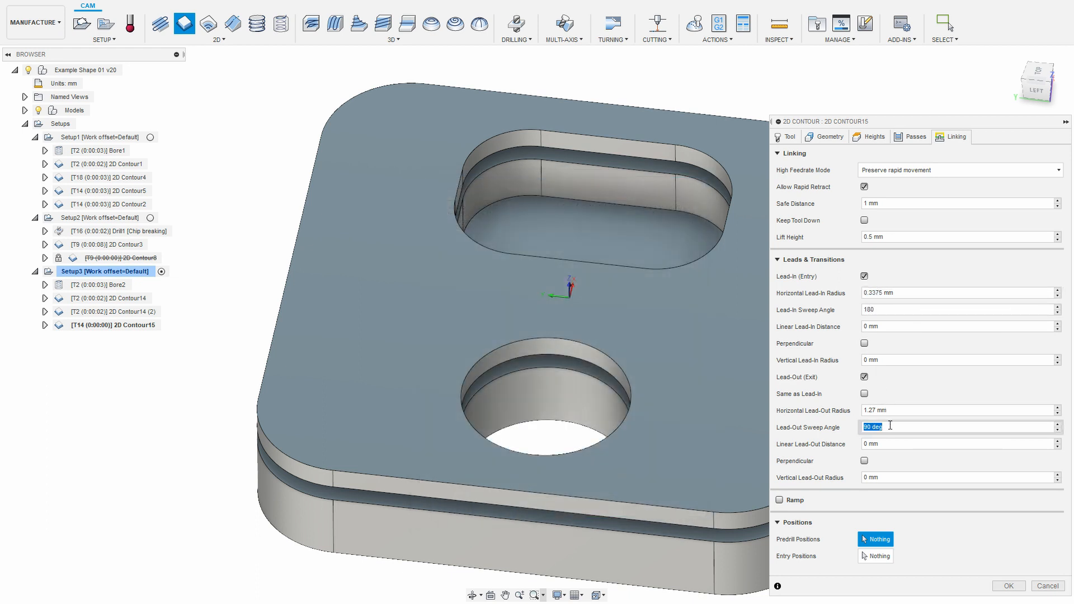
{"action": "right_click", "coordinate": [905, 410]}
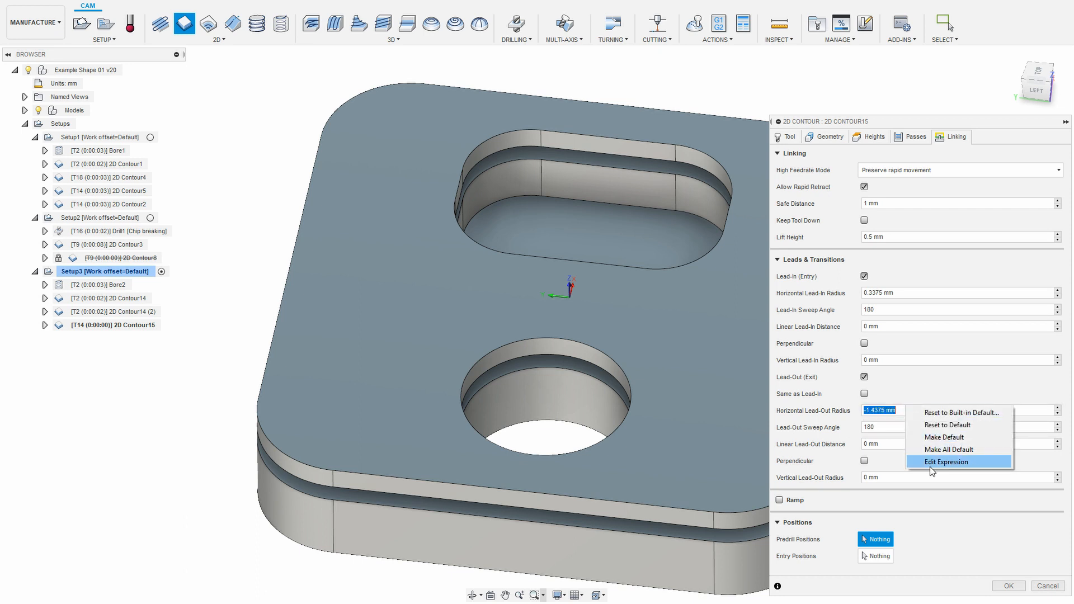
{"action": "left_click", "coordinate": [930, 466]}
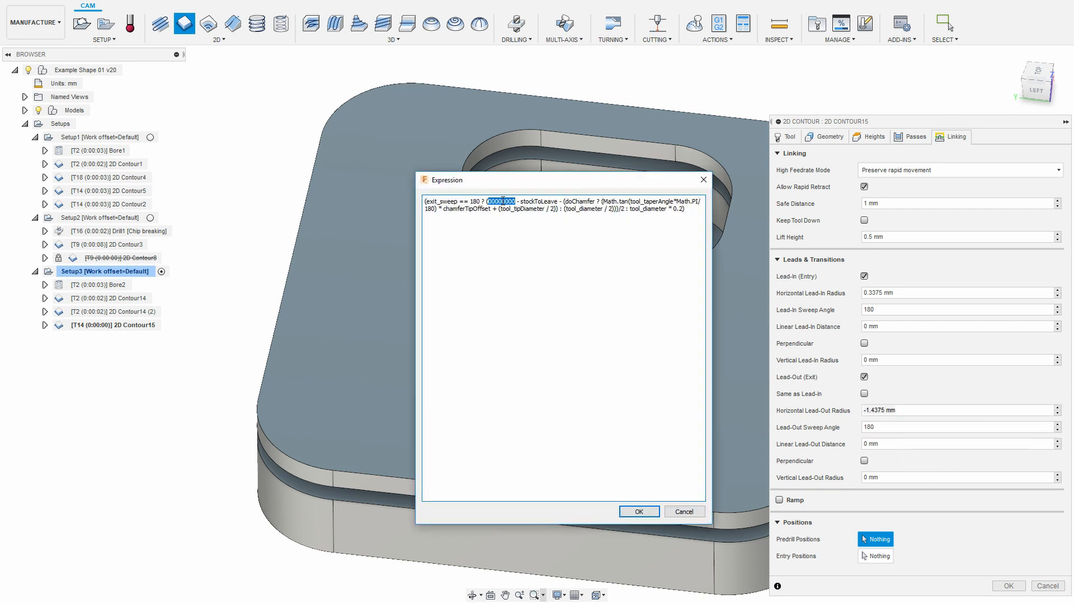
{"action": "type", "text": "3.75"}
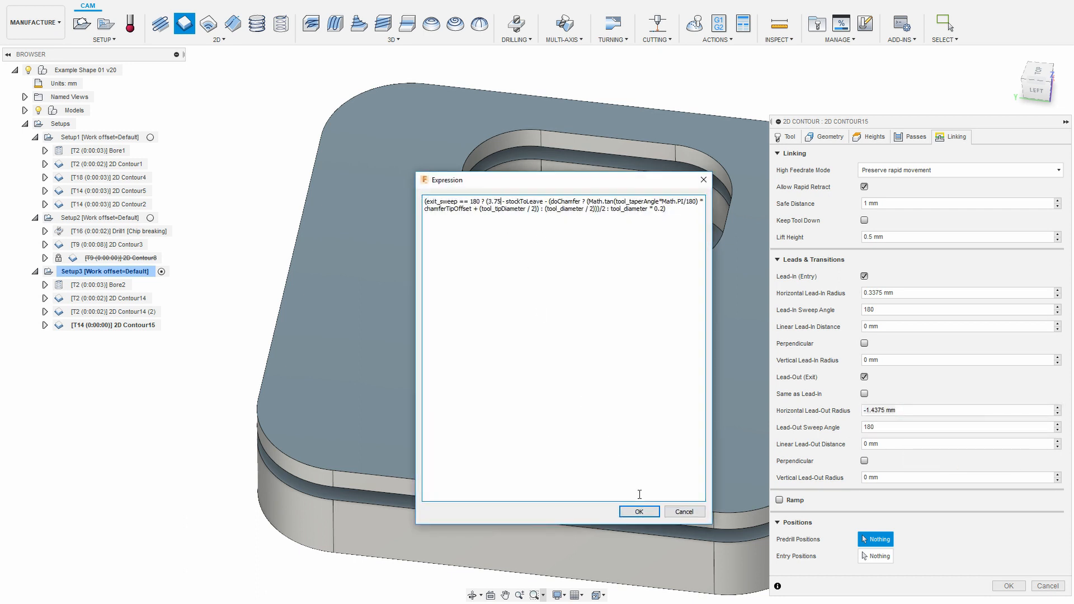
{"action": "left_click", "coordinate": [640, 512]}
{"action": "left_click", "coordinate": [1010, 586]}
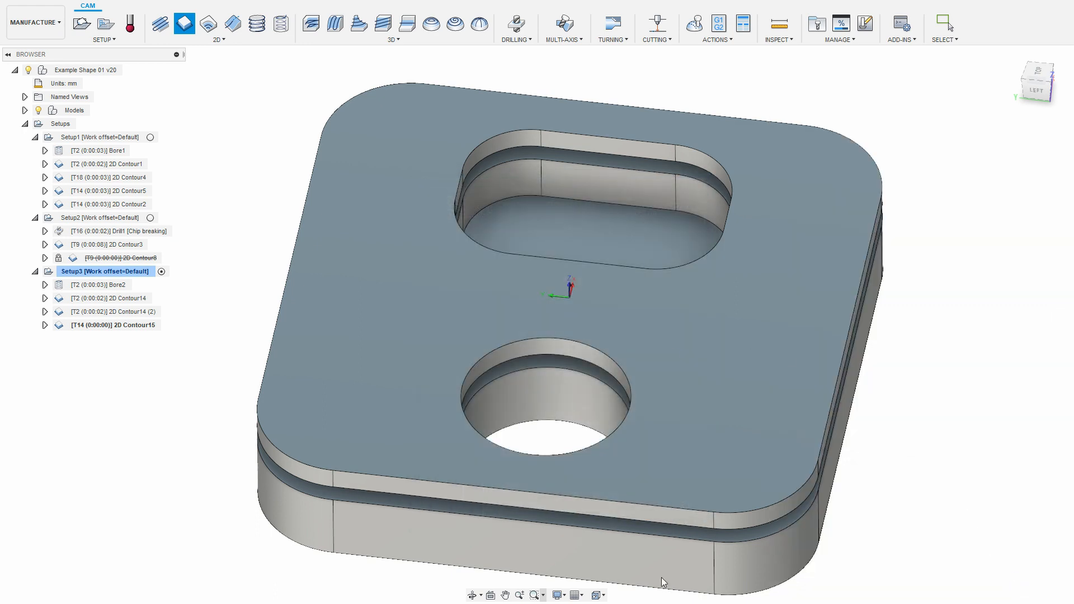
- Inspect the generated 2D Contour15 toolpath and its leads inside the round hole
{"action": "scroll", "coordinate": [670, 420], "scroll_direction": "up", "scroll_amount": 3}
{"action": "scroll", "coordinate": [669, 420], "scroll_direction": "down", "scroll_amount": 5}
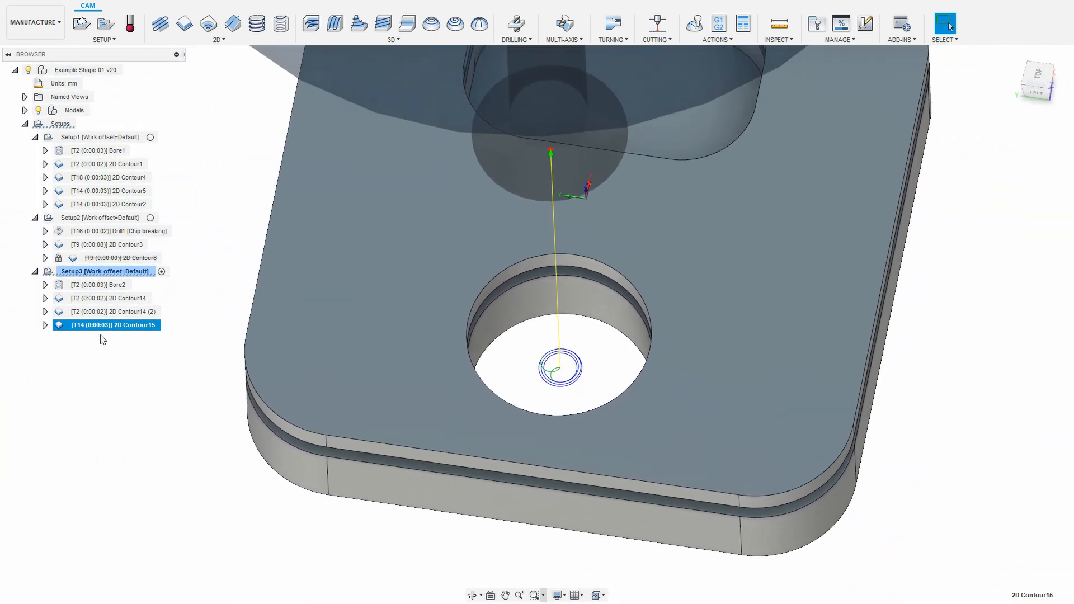
{"action": "right_click", "coordinate": [104, 327]}
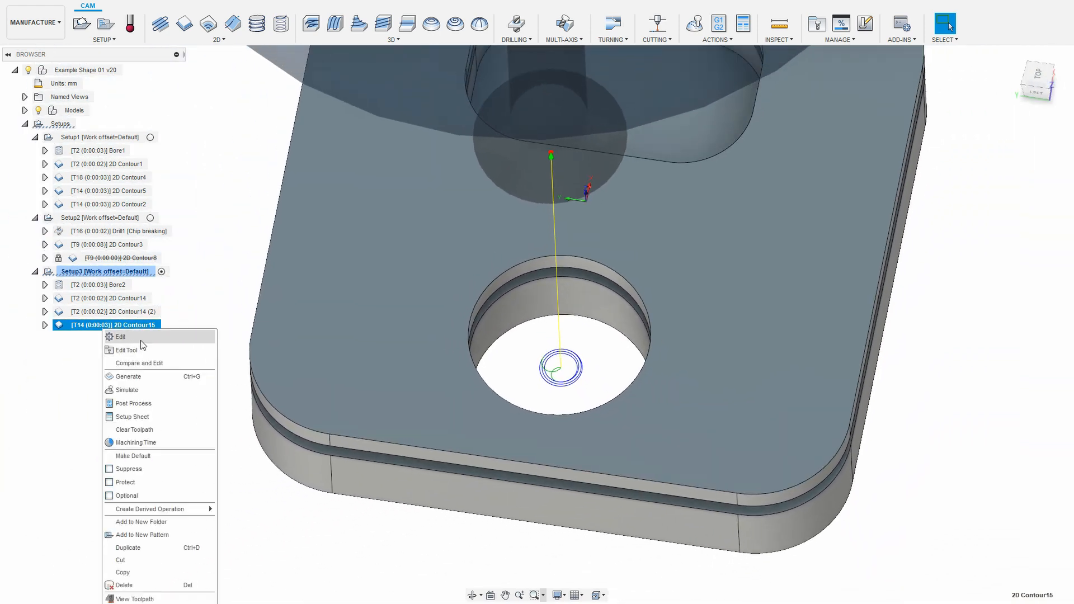
- Simulate Setup3's Bore2, 2D Contour14 and 2D Contour15 together with the tool holder, inspect the cut round hole and close the simulation
{"action": "left_click", "coordinate": [120, 286]}
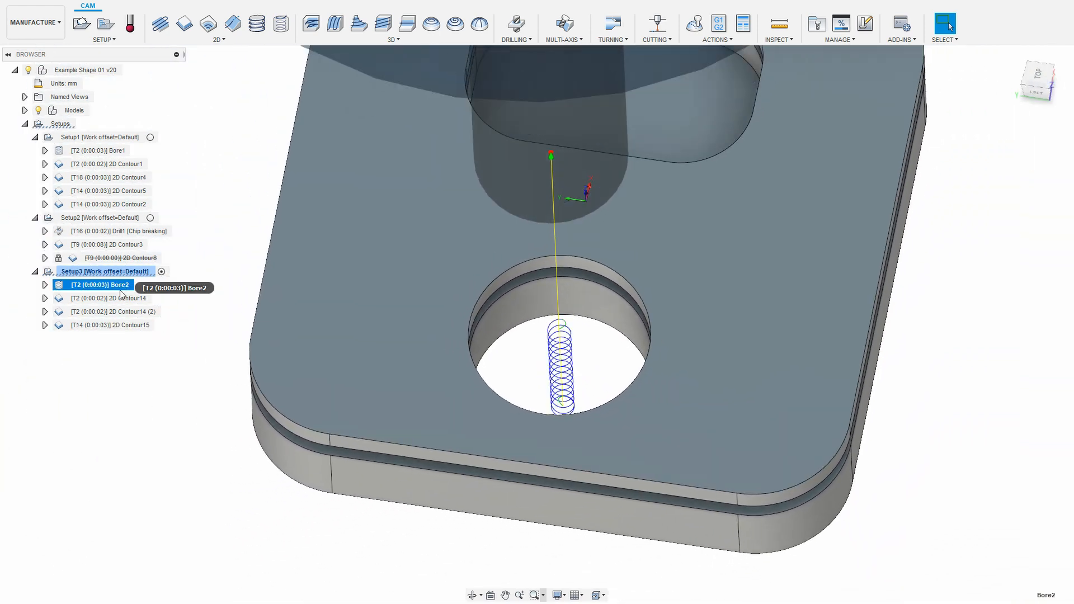
{"action": "left_click", "coordinate": [112, 298], "text": "ctrl"}
{"action": "left_click", "coordinate": [119, 325], "text": "ctrl"}
{"action": "right_click", "coordinate": [119, 325]}
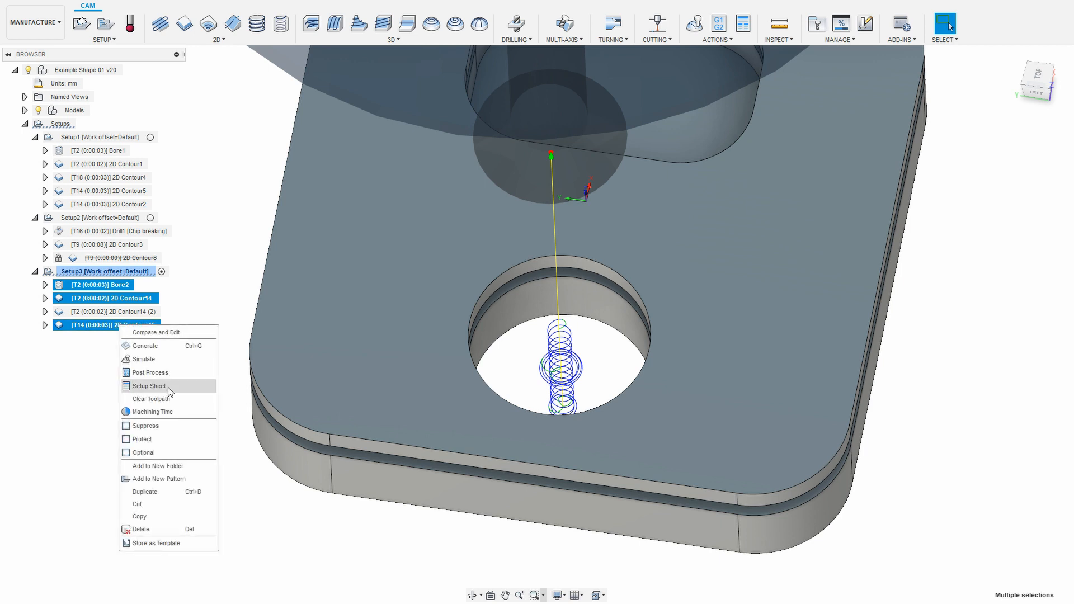
{"action": "left_click", "coordinate": [159, 360]}
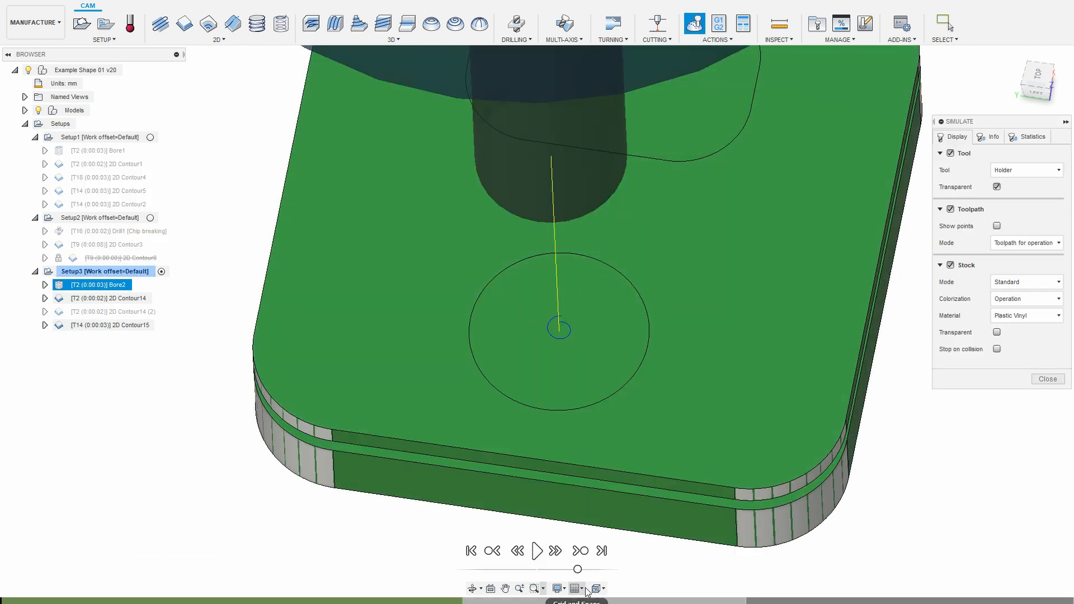
{"action": "left_click", "coordinate": [537, 551]}
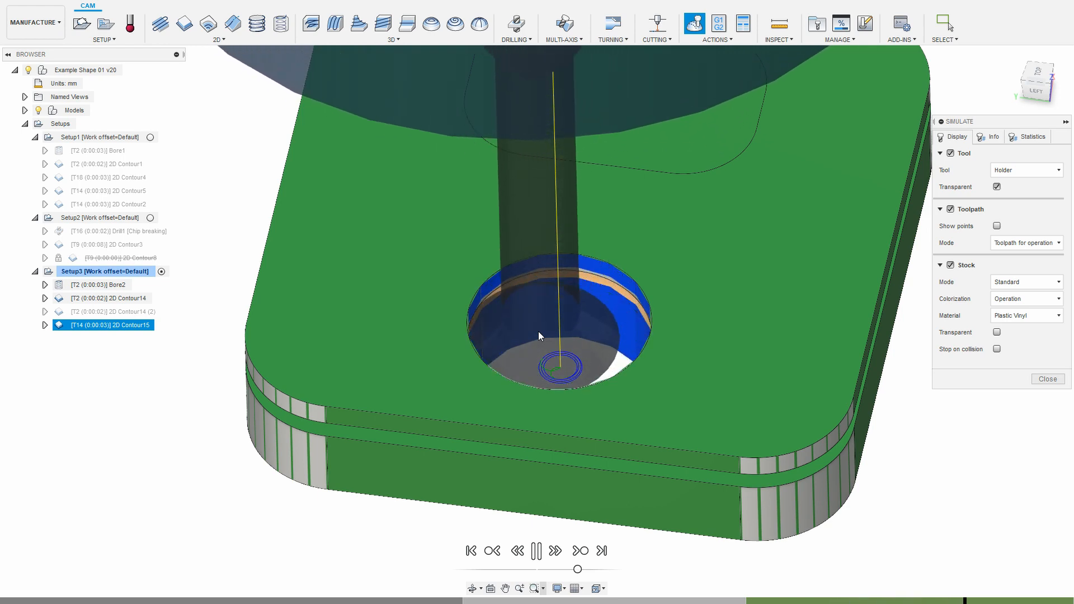
{"action": "scroll", "coordinate": [484, 270], "scroll_direction": "up", "scroll_amount": 1}
{"action": "middle_click_drag", "start_coordinate": [618, 269], "coordinate": [550, 296], "text": "shift"}
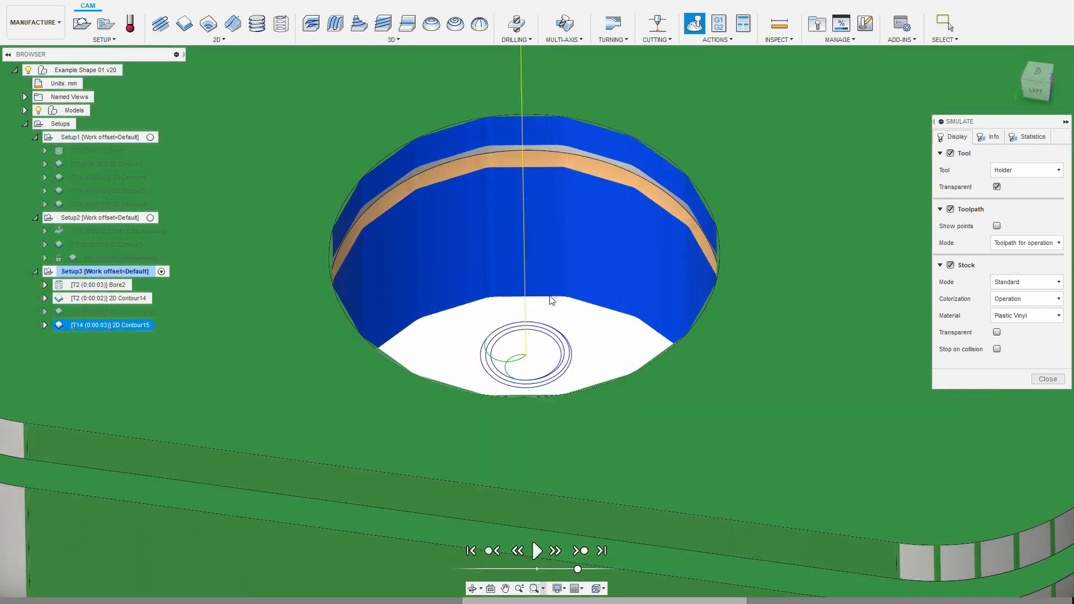
{"action": "middle_click", "coordinate": [550, 296]}
{"action": "middle_click", "coordinate": [550, 297]}
{"action": "left_click", "coordinate": [1060, 382]}
{"action": "left_click", "coordinate": [294, 166]}
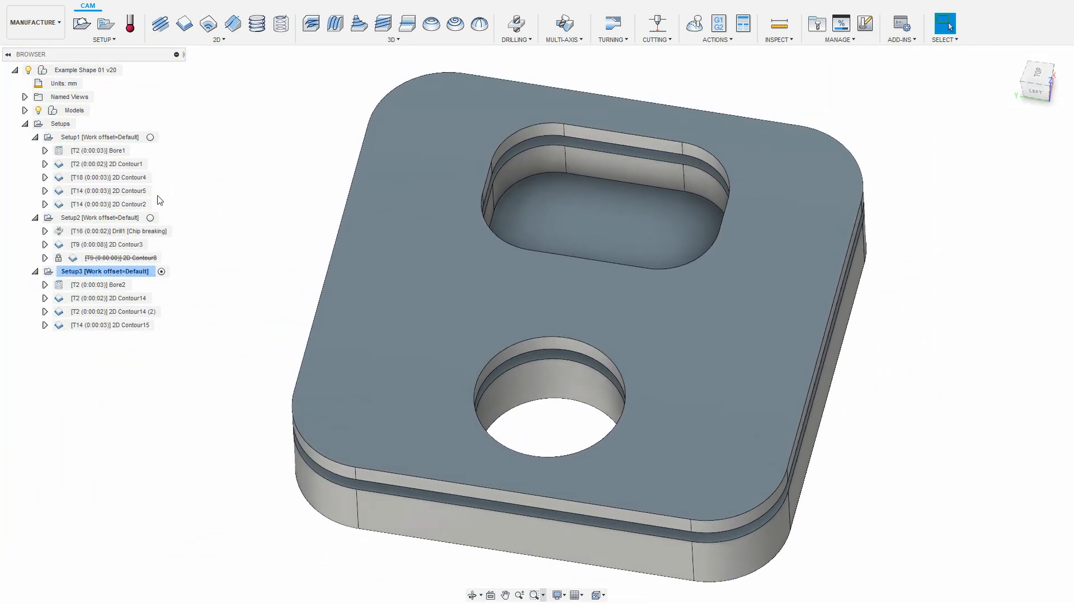
- Simulate Setup1's Bore1, 2D Contour1 and 2D Contour4 together, watch the tool 18 cut in the round hole and close the simulation
{"action": "left_click", "coordinate": [101, 178]}
{"action": "middle_click_drag", "start_coordinate": [523, 336], "coordinate": [566, 493], "text": "shift"}
{"action": "scroll", "coordinate": [582, 180], "scroll_direction": "up", "scroll_amount": 3}
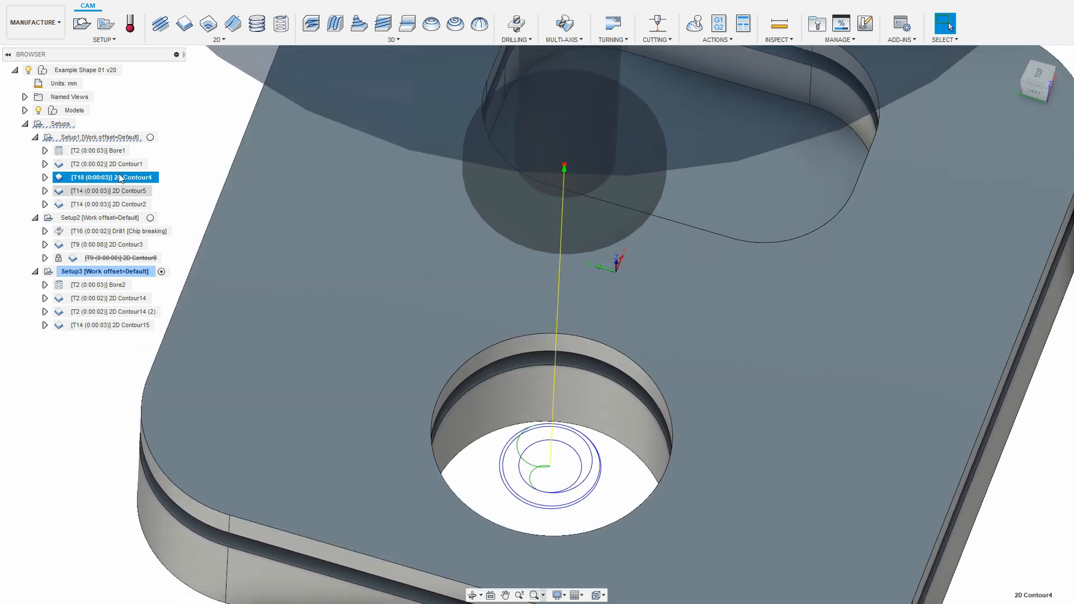
{"action": "left_click", "coordinate": [102, 164], "text": "ctrl"}
{"action": "left_click", "coordinate": [103, 153], "text": "ctrl"}
{"action": "right_click", "coordinate": [104, 155]}
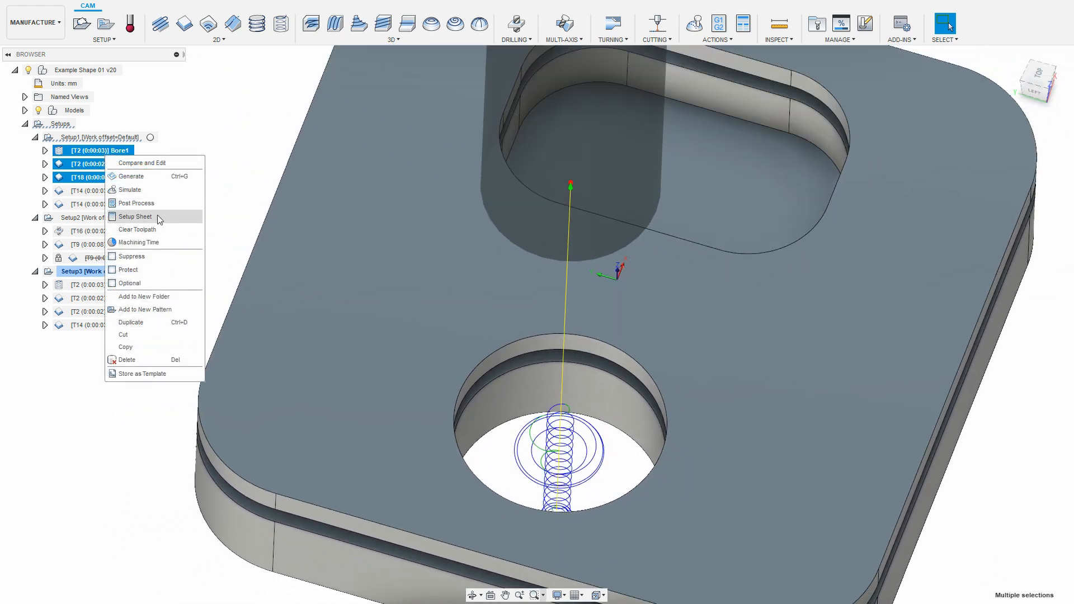
{"action": "left_click", "coordinate": [151, 189]}
{"action": "left_click", "coordinate": [554, 551]}
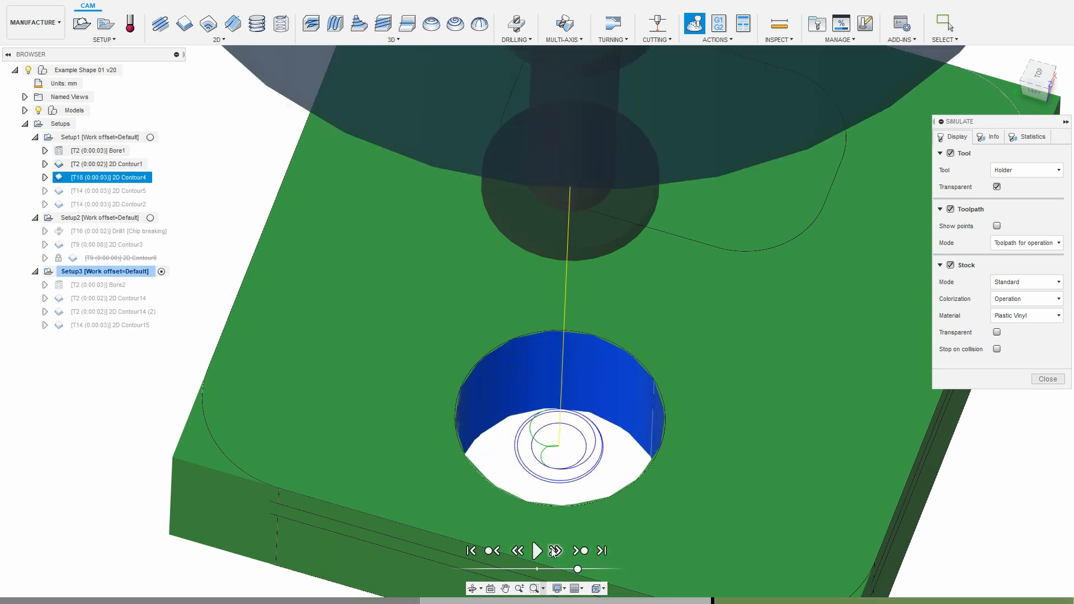
{"action": "middle_click_drag", "start_coordinate": [720, 457], "coordinate": [704, 416], "text": "shift"}
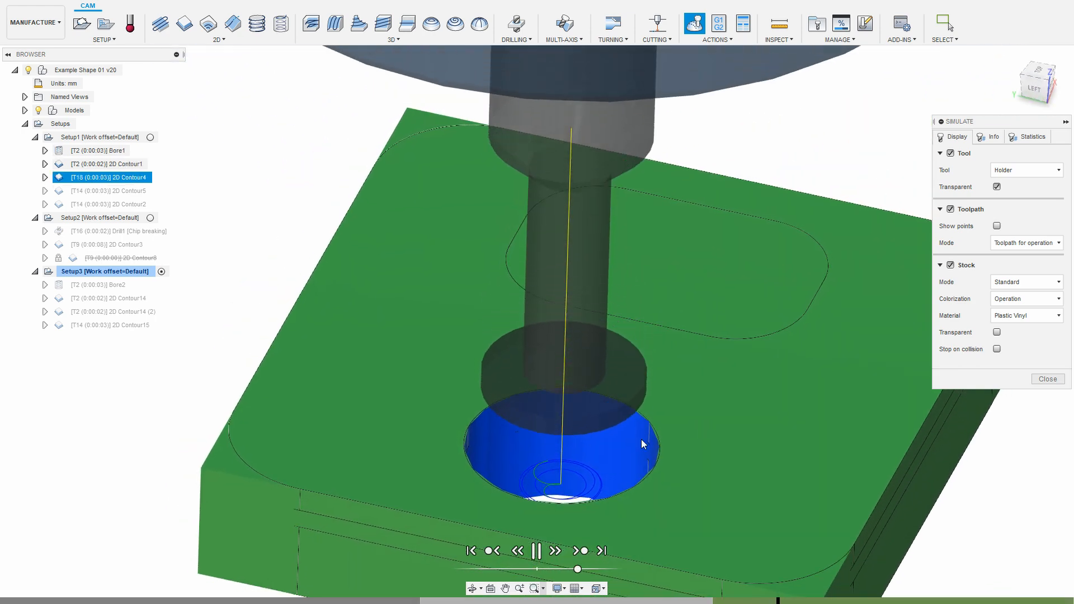
{"action": "scroll", "coordinate": [830, 410], "scroll_direction": "up", "scroll_amount": 1}
{"action": "middle_click_drag", "start_coordinate": [830, 410], "coordinate": [849, 387], "text": "shift"}
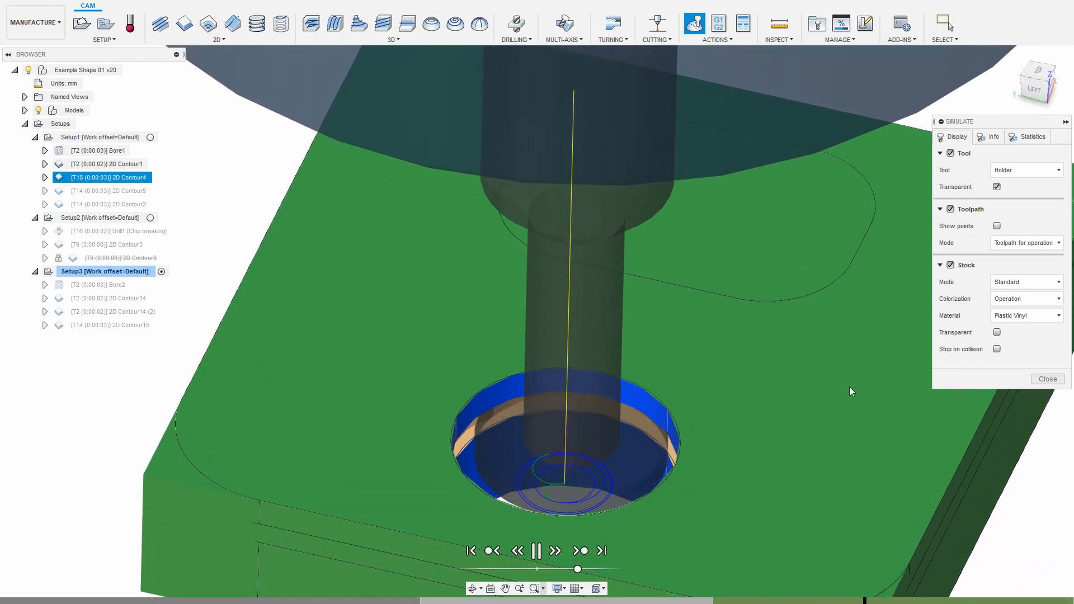
{"action": "scroll", "coordinate": [1059, 383], "scroll_direction": "down", "scroll_amount": 2}
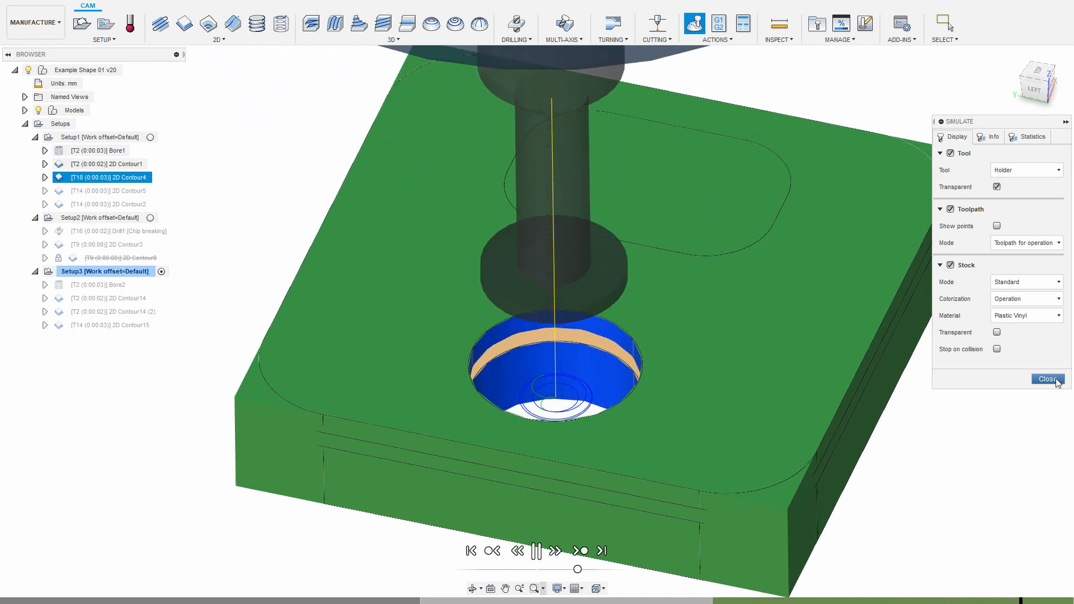
{"action": "left_click", "coordinate": [1056, 380]}
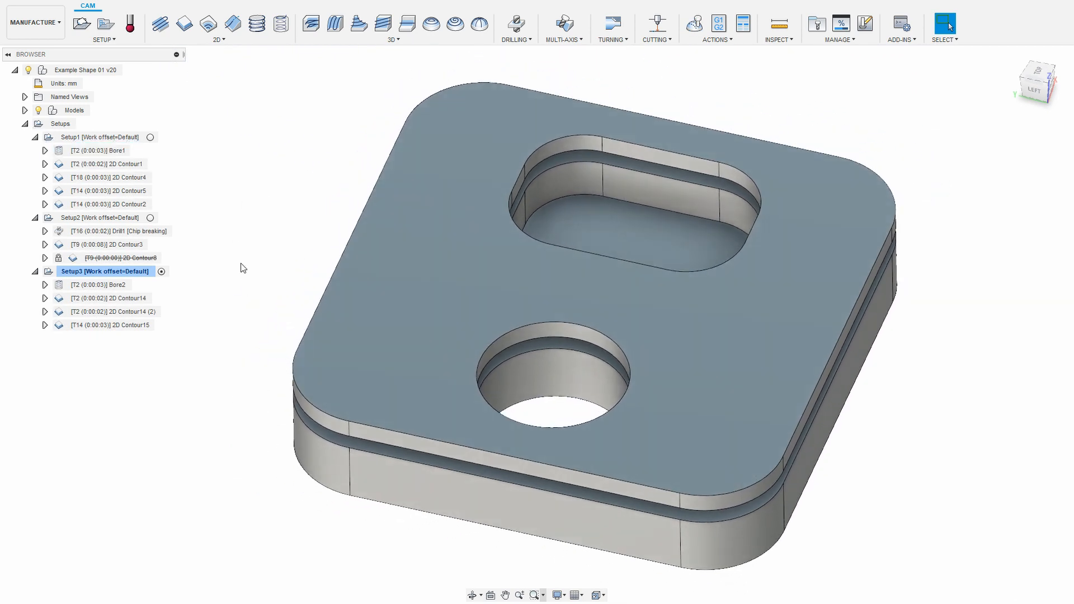
- Review Setup3's round-hole operations and examine the pass settings of 2D Contour14, cancelling its edit
{"action": "left_click", "coordinate": [107, 326]}
{"action": "left_click", "coordinate": [173, 395]}
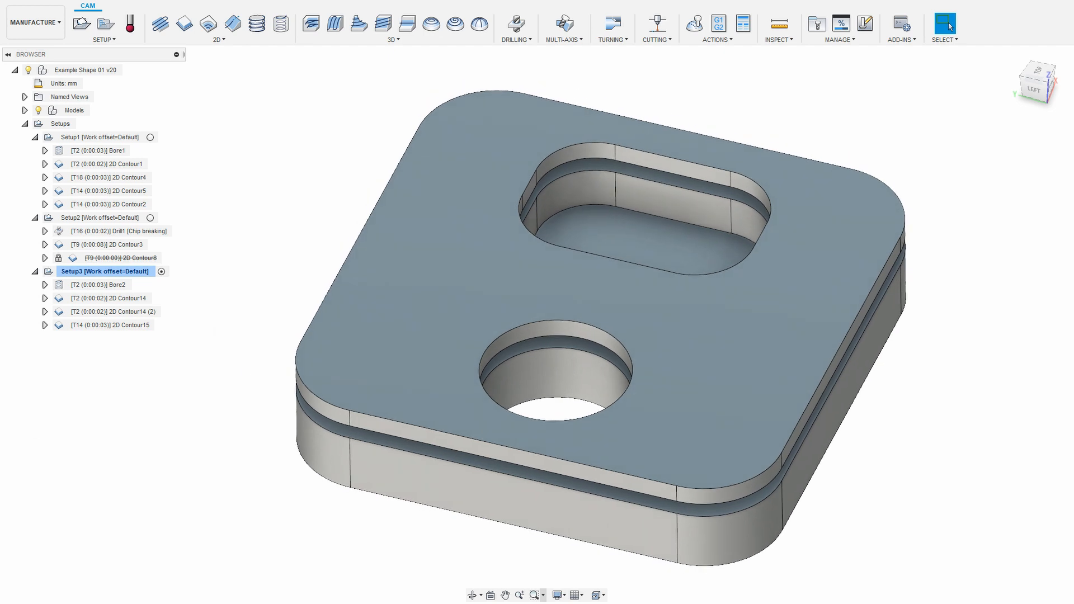
{"action": "right_click", "coordinate": [122, 287]}
{"action": "left_click", "coordinate": [239, 269]}
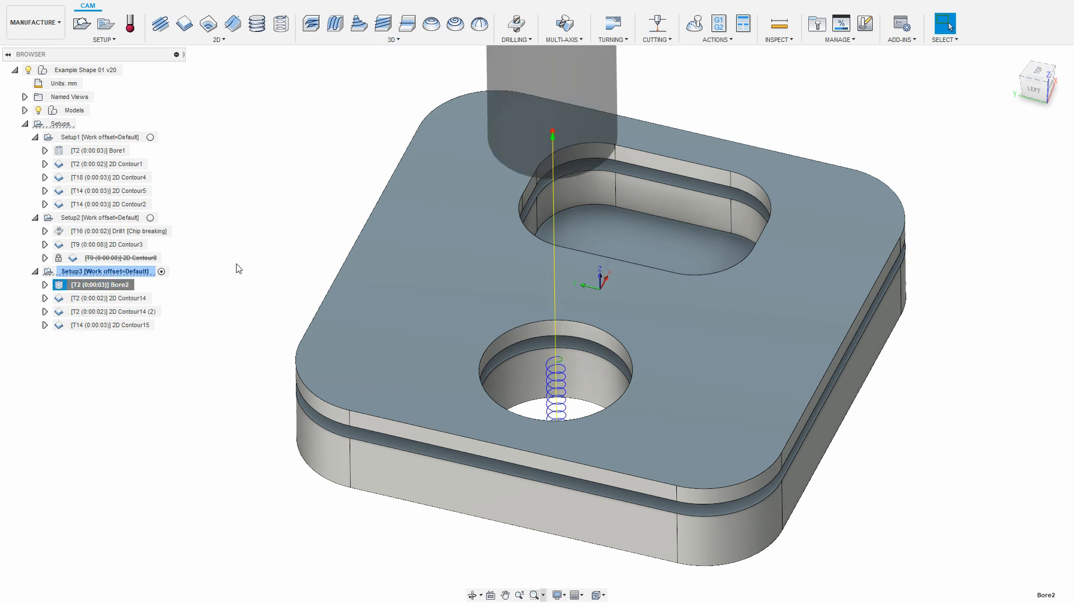
{"action": "right_click", "coordinate": [117, 301]}
{"action": "left_click", "coordinate": [127, 308]}
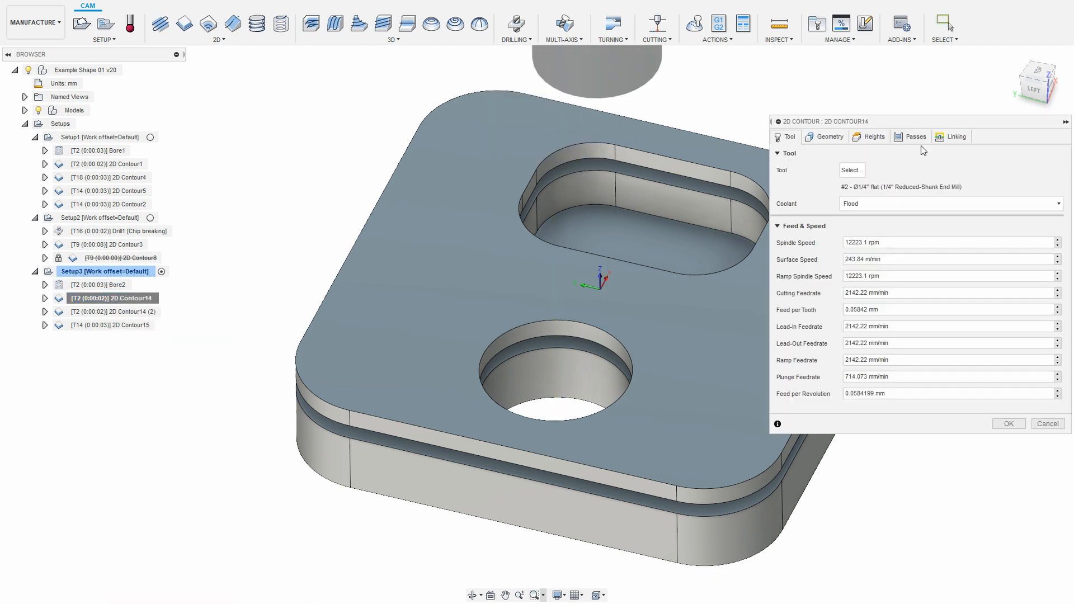
{"action": "left_click", "coordinate": [916, 137]}
{"action": "left_click", "coordinate": [1048, 546]}
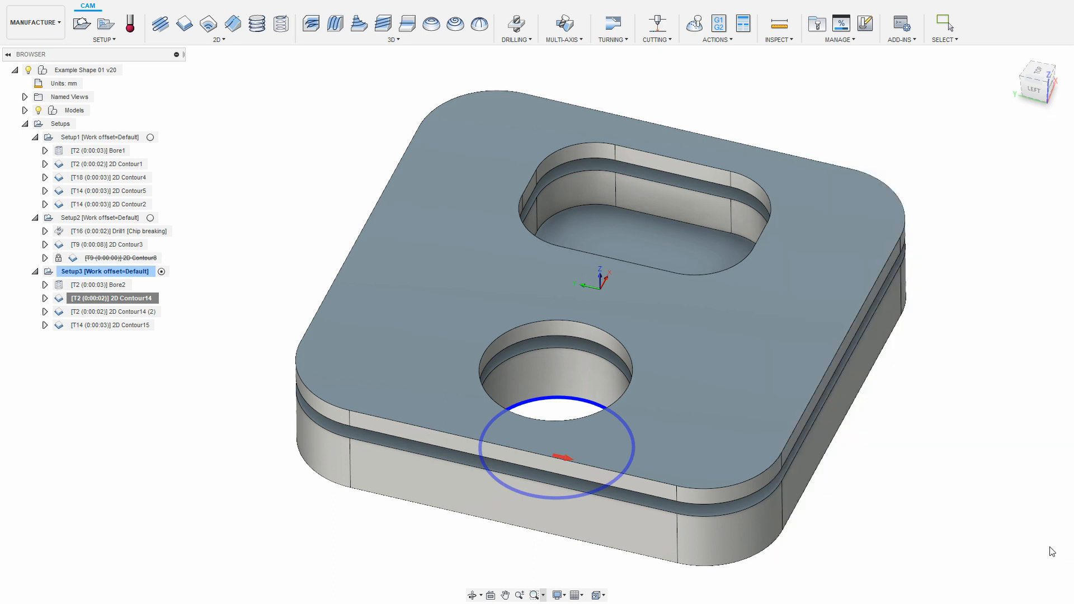
- Create another 2D Contour in Setup3 with tool 14, the 1/4" 45° chamfer mill, on the larger circular edge in the round hole
{"action": "left_click", "coordinate": [184, 24]}
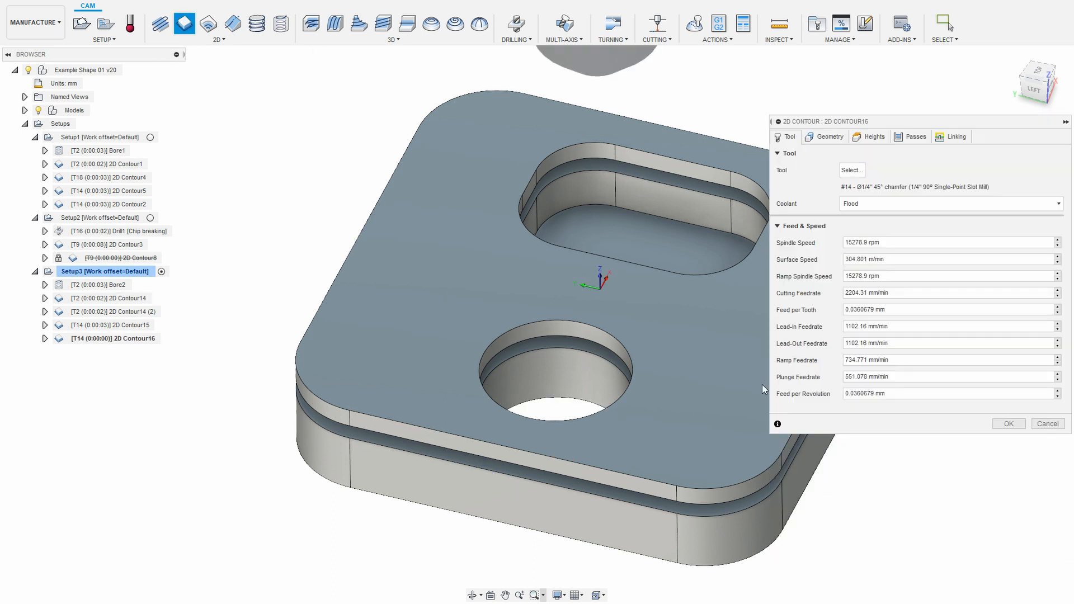
{"action": "left_click", "coordinate": [827, 138]}
{"action": "left_click", "coordinate": [537, 449]}
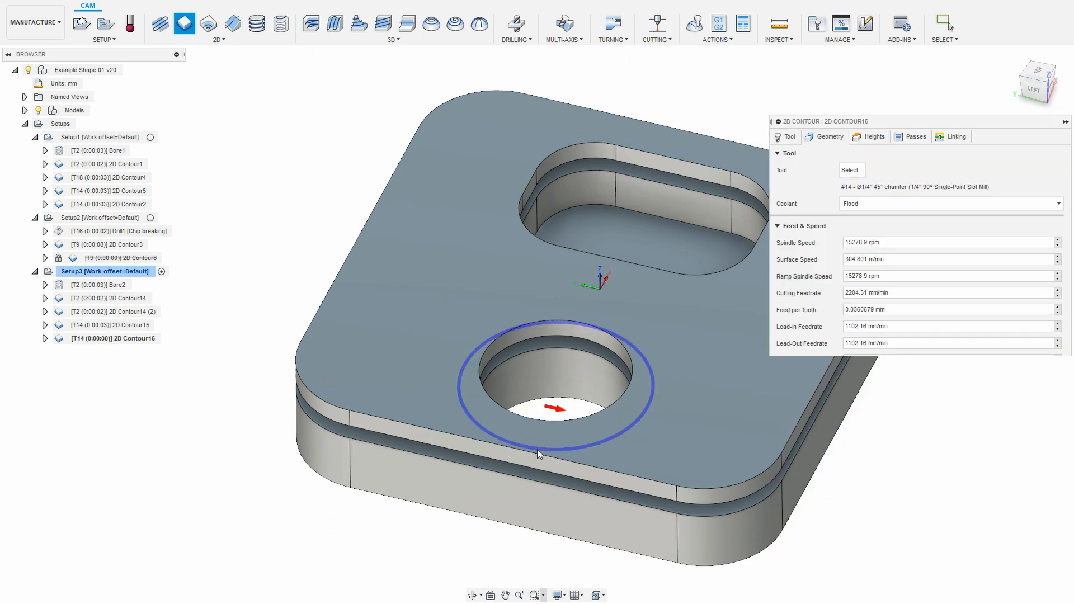
{"action": "left_click", "coordinate": [997, 349]}
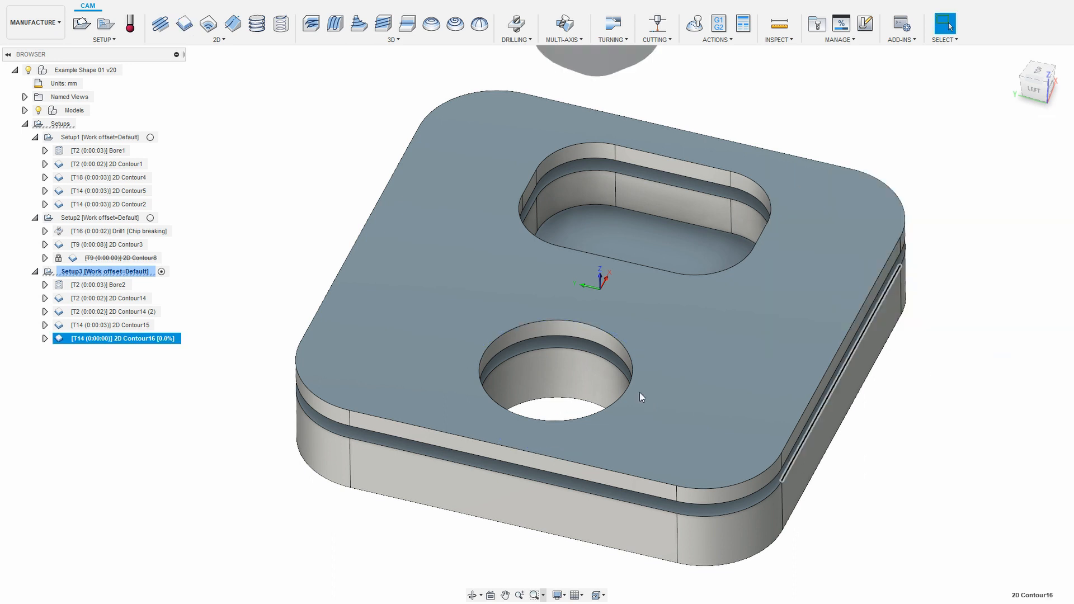
{"action": "right_click", "coordinate": [116, 339]}
{"action": "left_click", "coordinate": [304, 314]}
{"action": "left_click", "coordinate": [263, 276]}
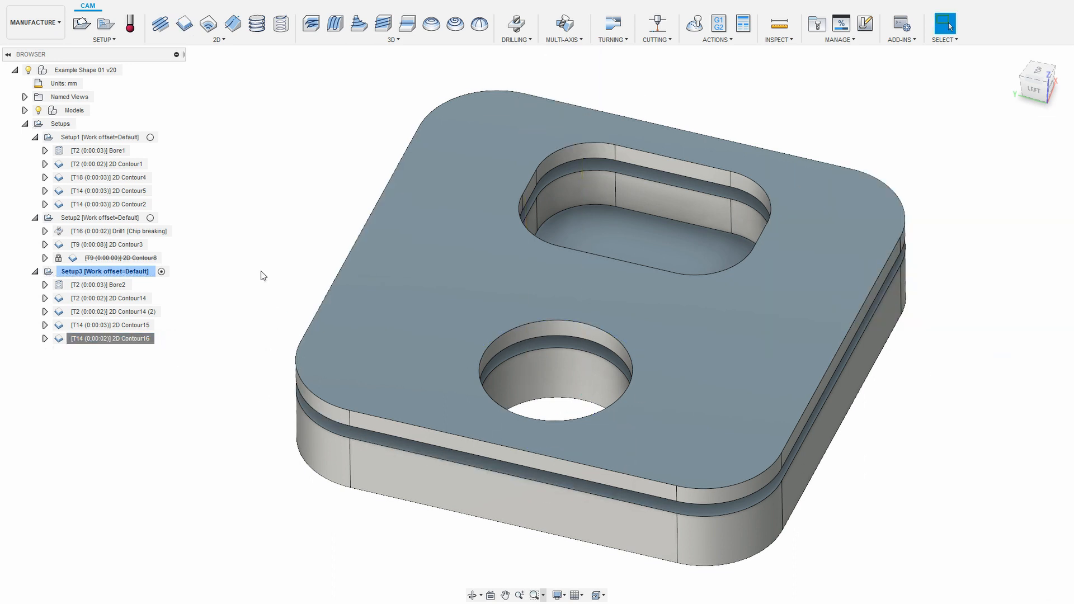
- Compare and edit 2D Contour16, filter its parameters by "stock" and reset Use Stock to Leave to its built-in default
{"action": "right_click", "coordinate": [139, 345]}
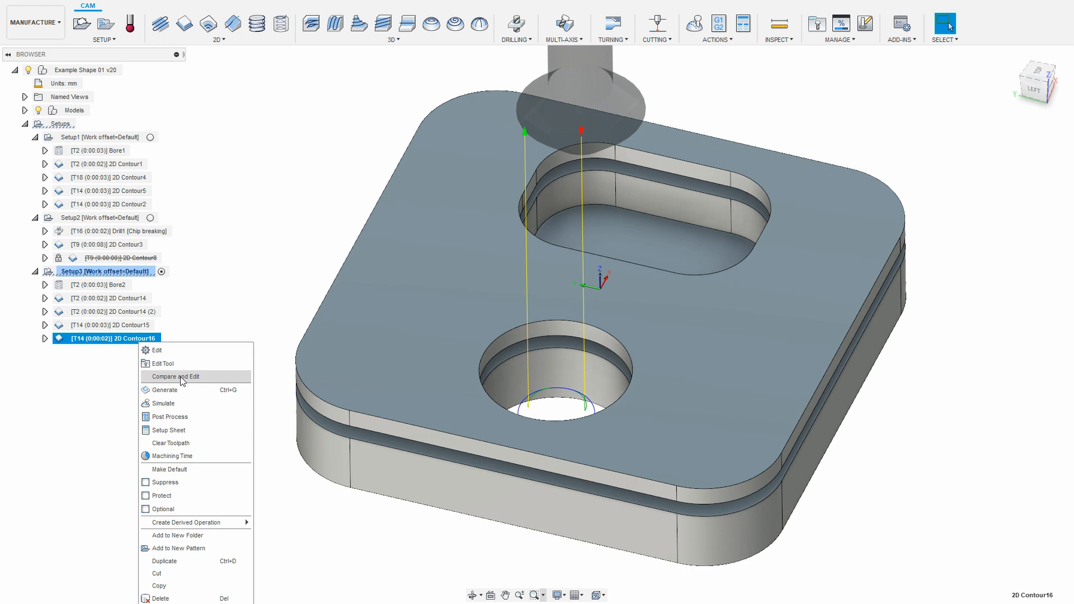
{"action": "left_click", "coordinate": [181, 377]}
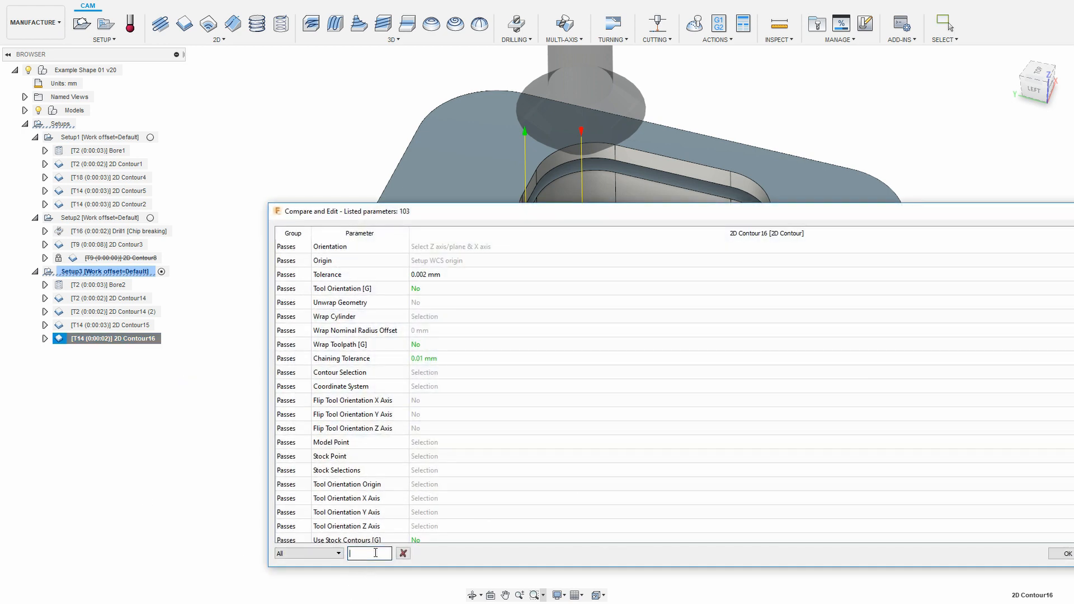
{"action": "type", "text": "stock"}
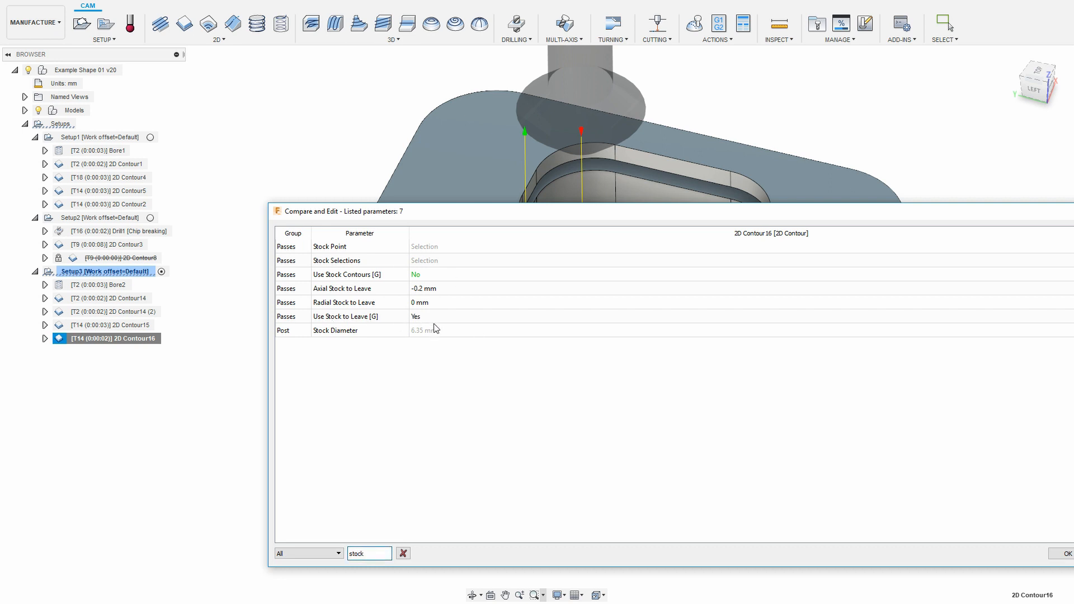
{"action": "right_click", "coordinate": [455, 319]}
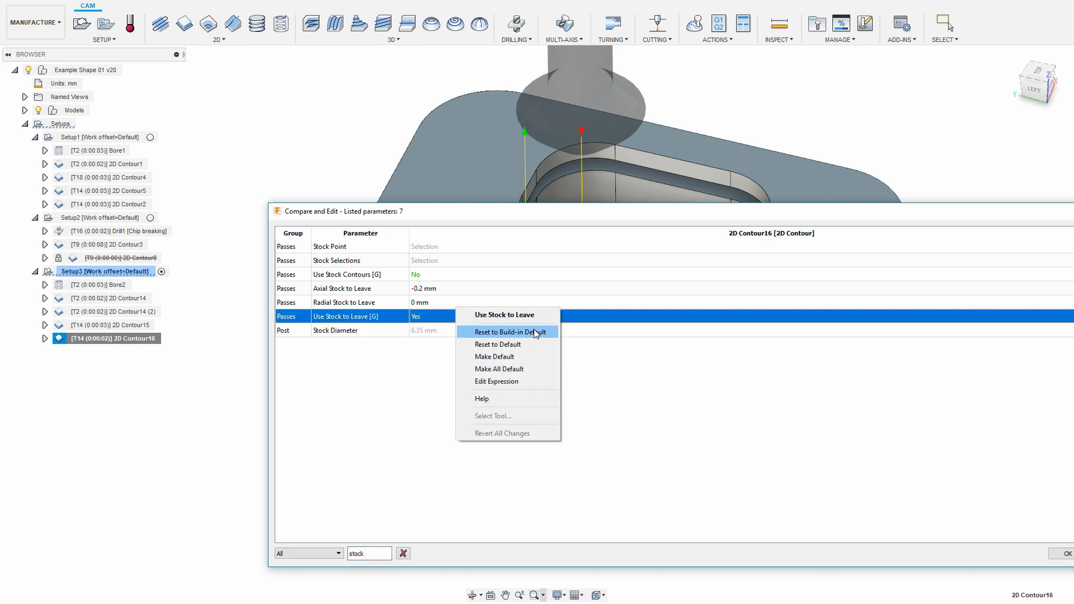
{"action": "left_click", "coordinate": [542, 334]}
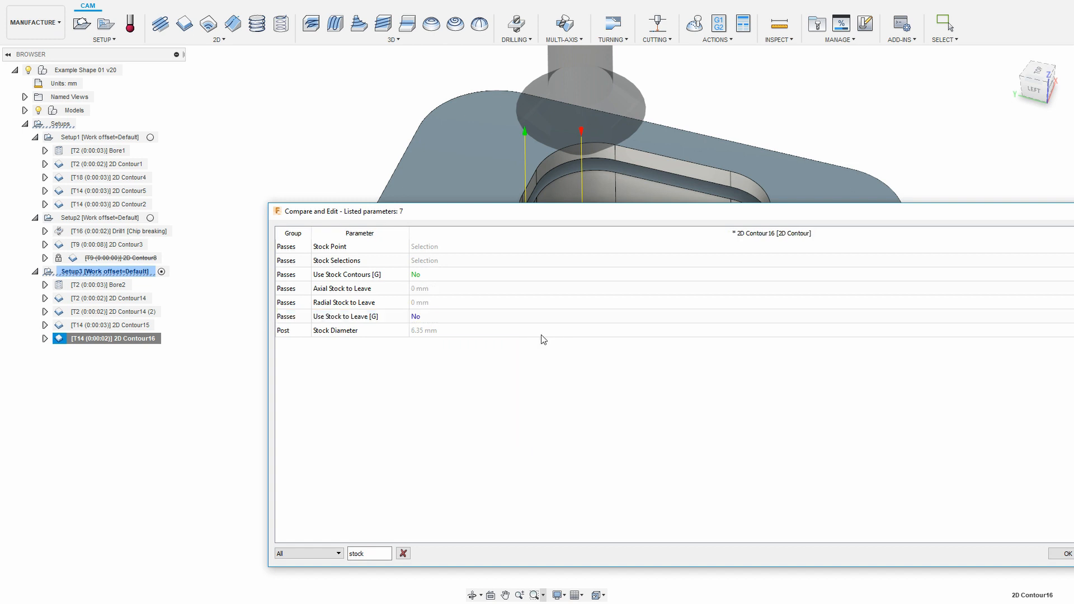
- Make the current Use Stock to Leave setting the default, update 2D Contour16 with the change and delete that operation
{"action": "right_click", "coordinate": [476, 315]}
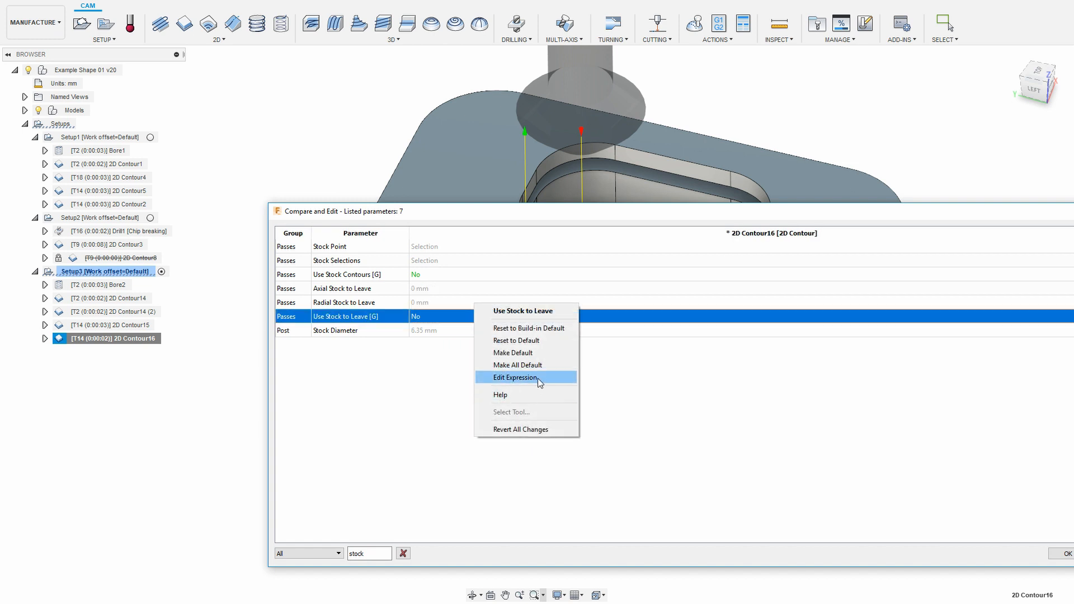
{"action": "left_click", "coordinate": [549, 351]}
{"action": "left_click", "coordinate": [1067, 554]}
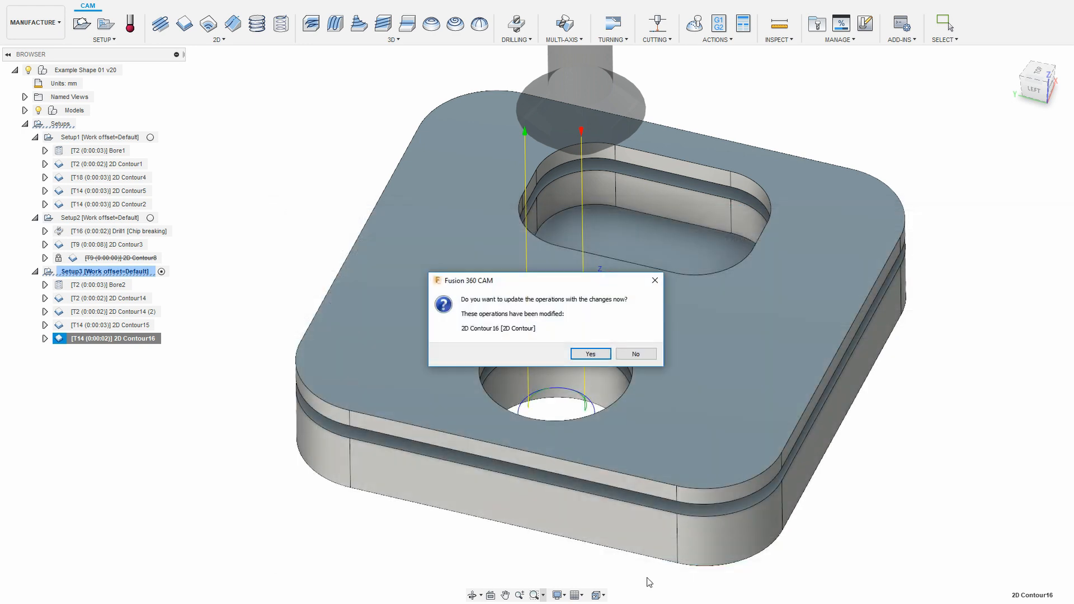
{"action": "left_click", "coordinate": [589, 354]}
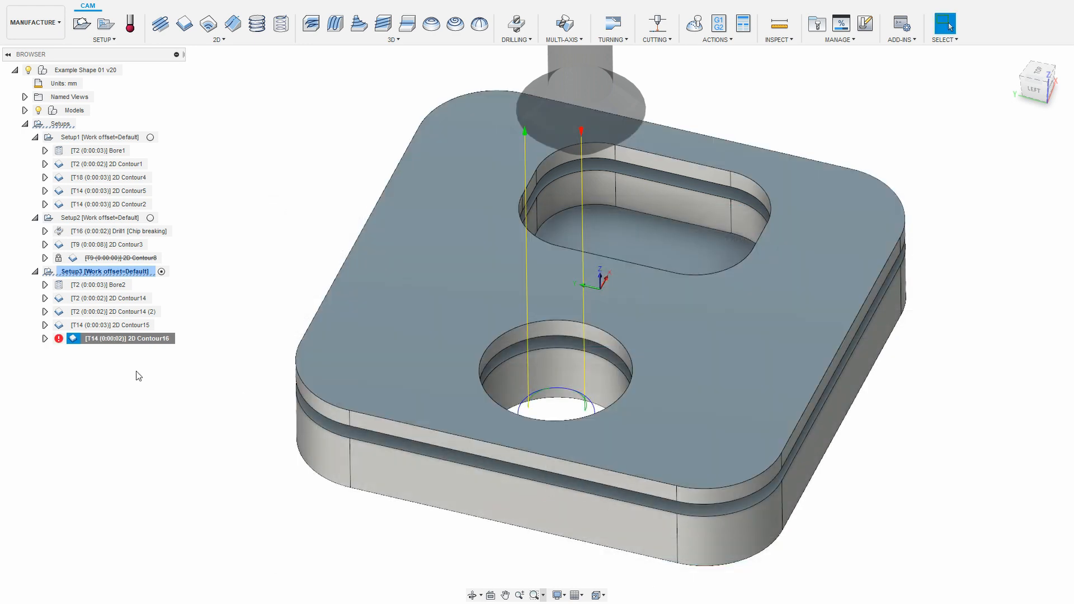
{"action": "right_click", "coordinate": [133, 338]}
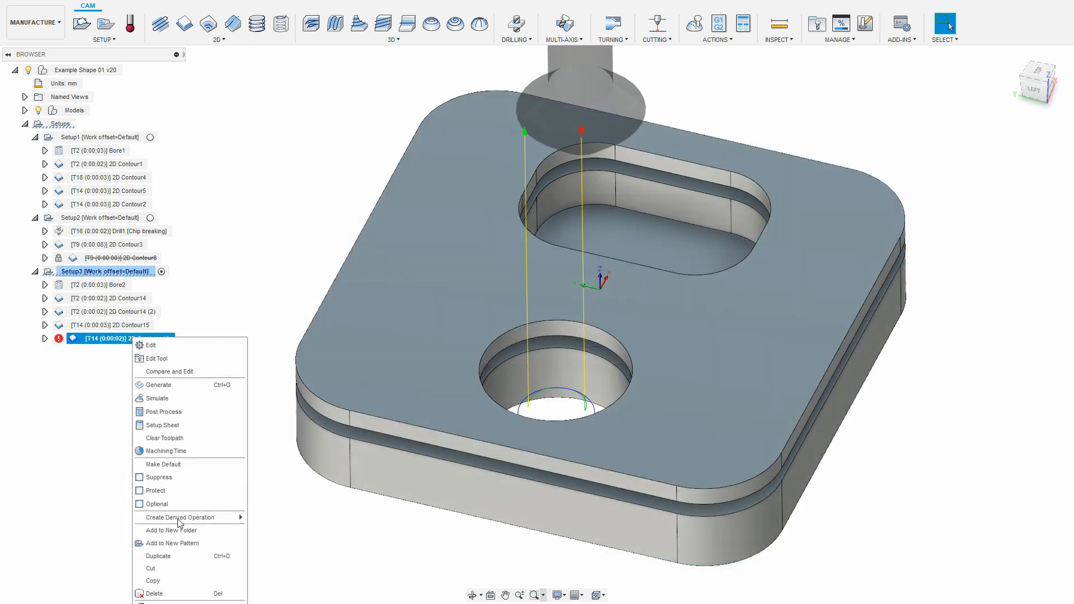
{"action": "left_click", "coordinate": [168, 593]}
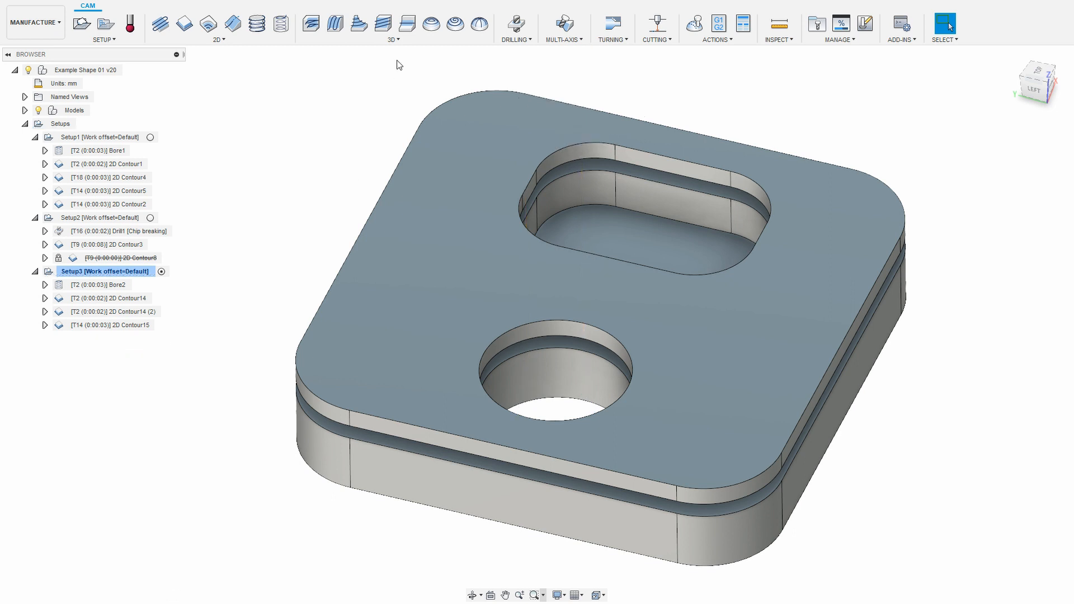
- Start a trial 2D Contour on the part's top outer edge, check Stock to Leave with Chamfer on and off, and cancel it
{"action": "left_click", "coordinate": [185, 24]}
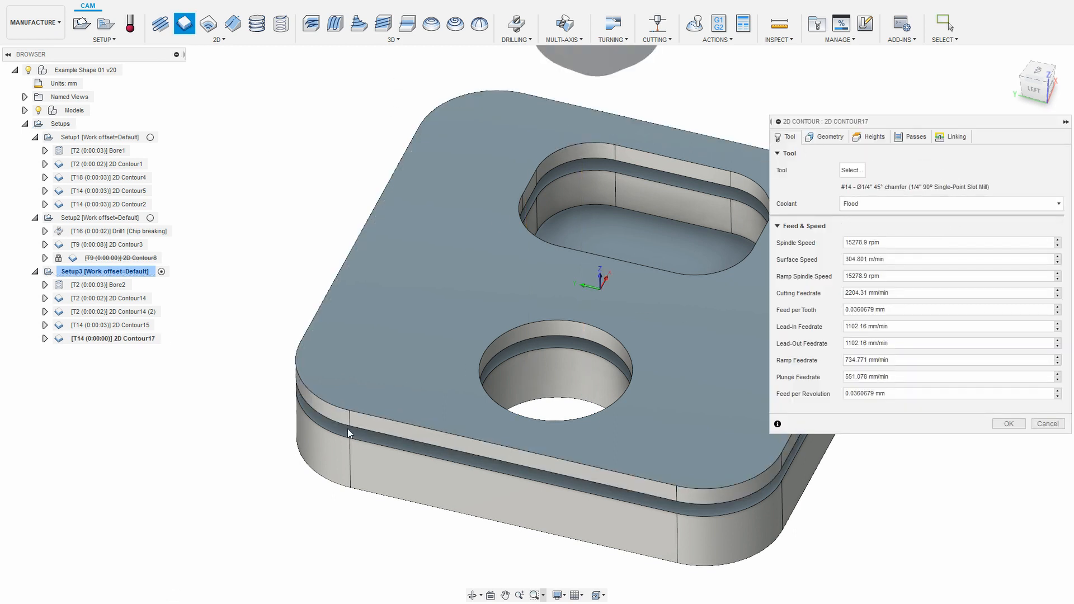
{"action": "left_click", "coordinate": [377, 419]}
{"action": "left_click", "coordinate": [912, 137]}
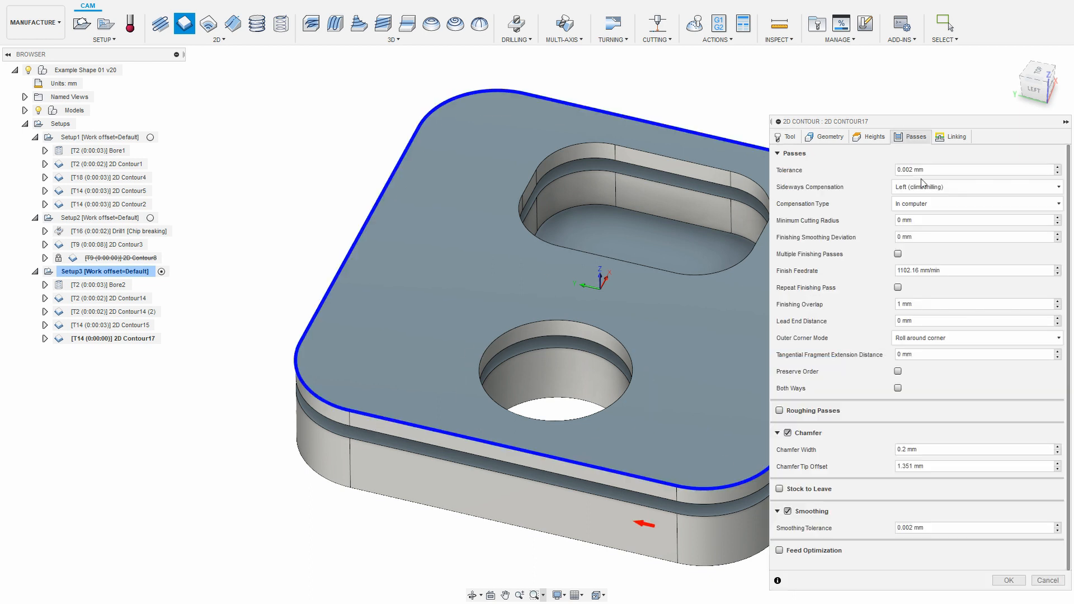
{"action": "left_click", "coordinate": [780, 489]}
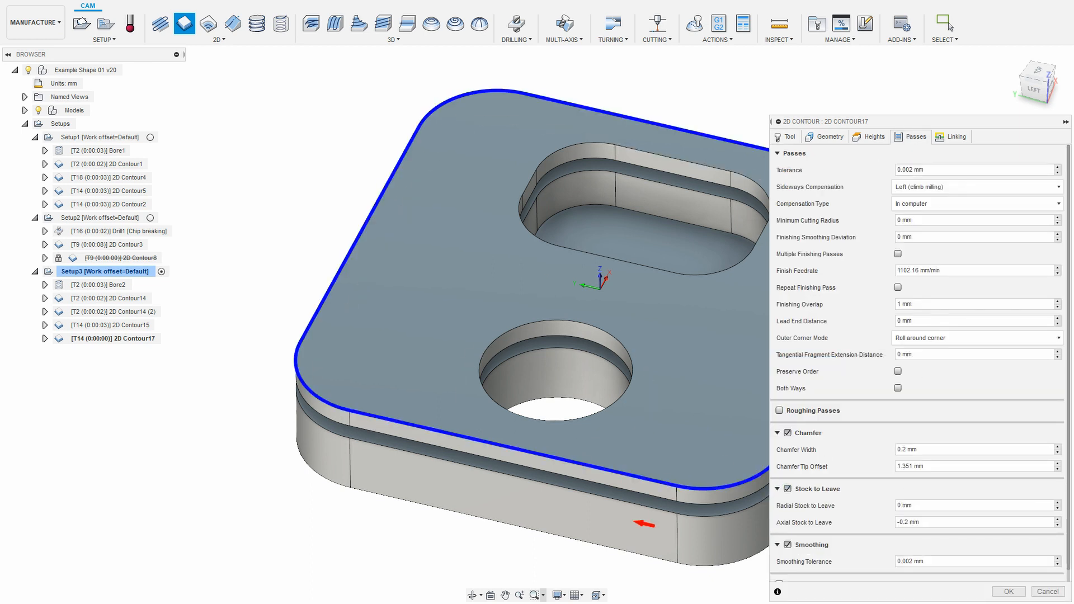
{"action": "left_click", "coordinate": [788, 489]}
{"action": "left_click", "coordinate": [791, 491]}
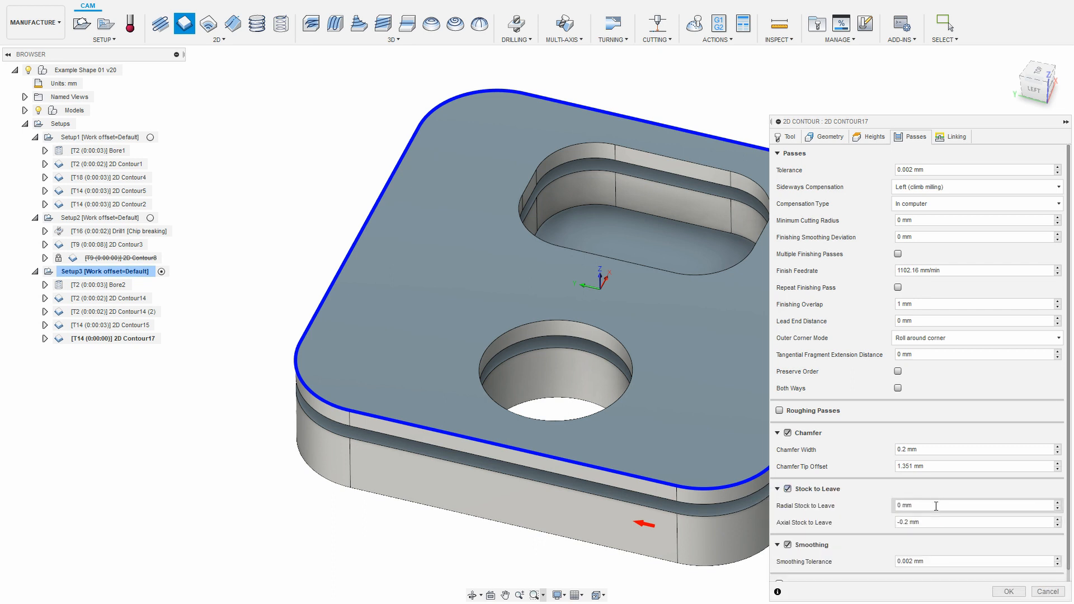
{"action": "left_click", "coordinate": [788, 432]}
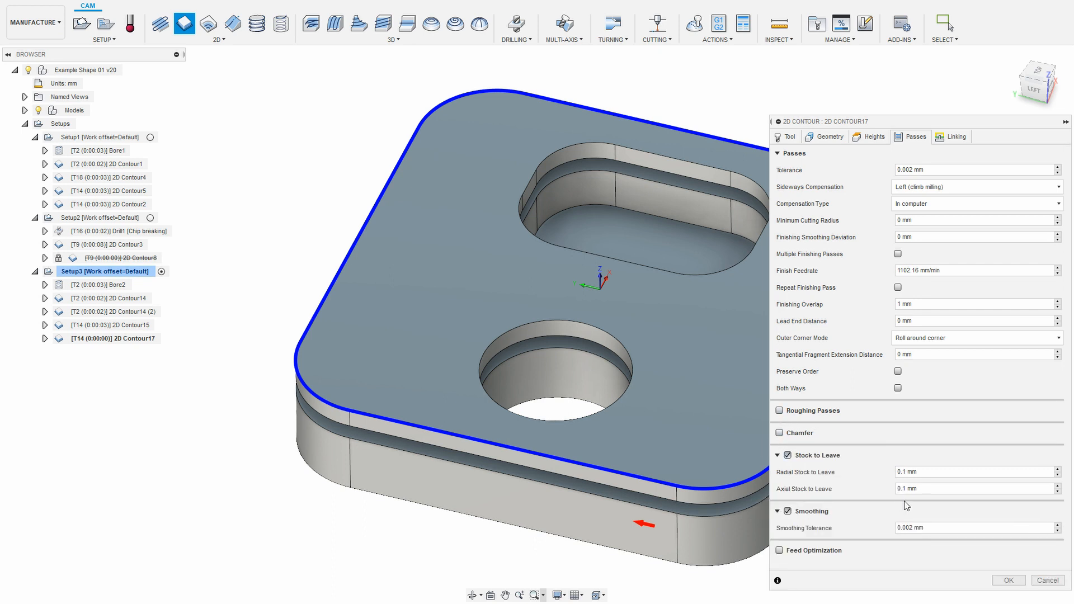
{"action": "left_click", "coordinate": [779, 433]}
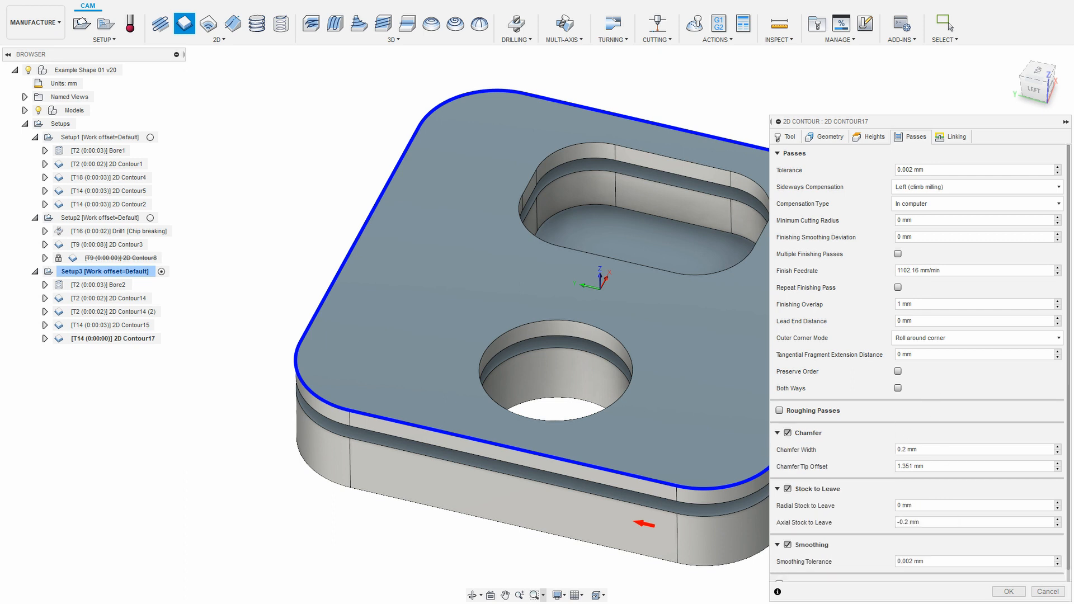
{"action": "left_click", "coordinate": [1048, 592]}
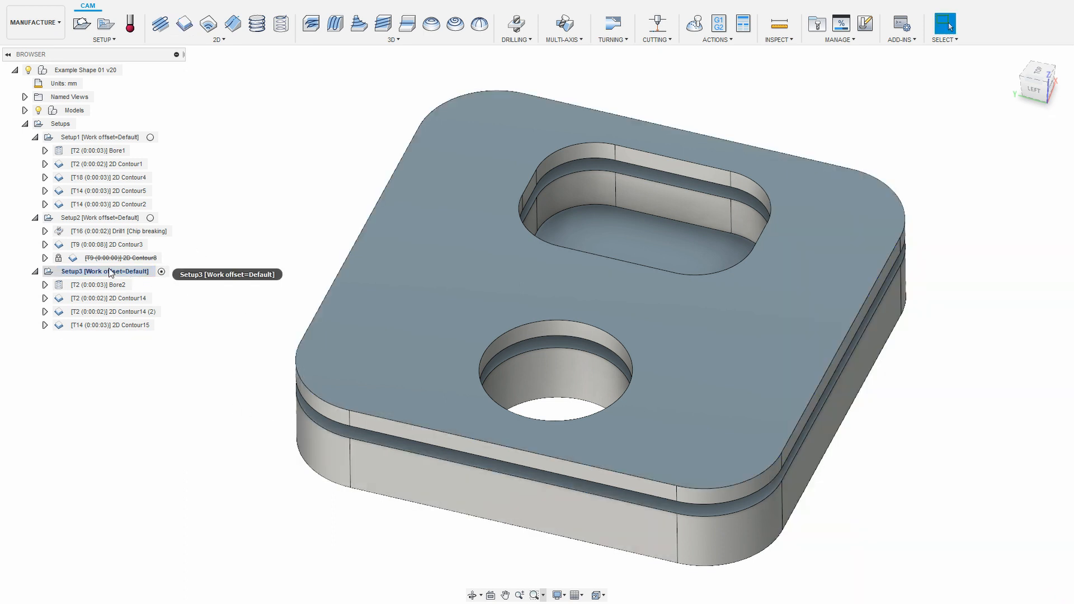
- Start a 2D Contour on the round hole's top edge, enable Roughing Passes and make a finishing stepover of 0.1 mm the default
{"action": "left_click", "coordinate": [184, 23]}
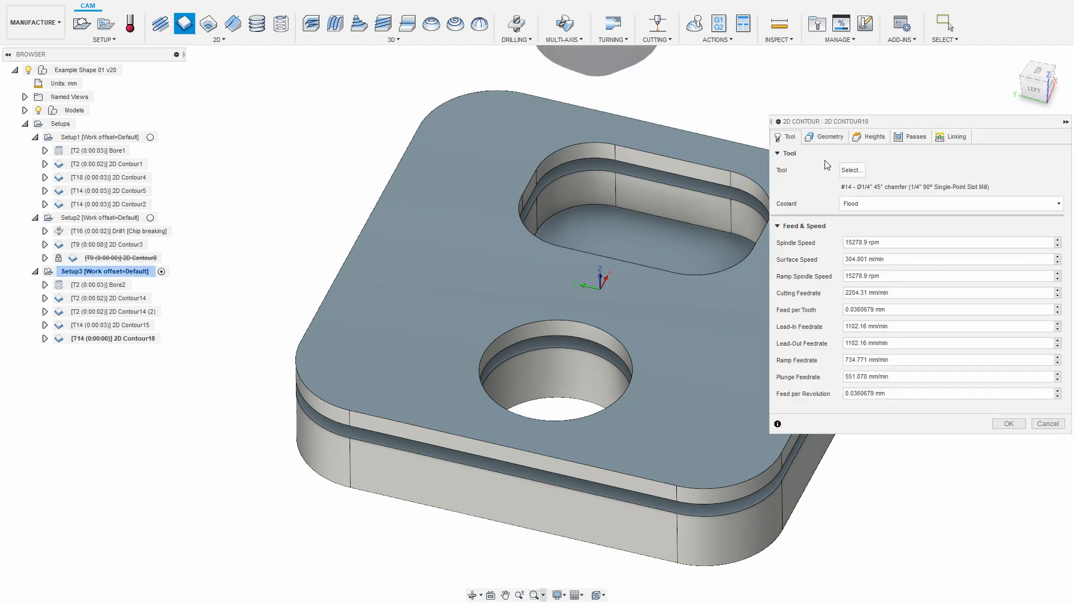
{"action": "left_click", "coordinate": [494, 402]}
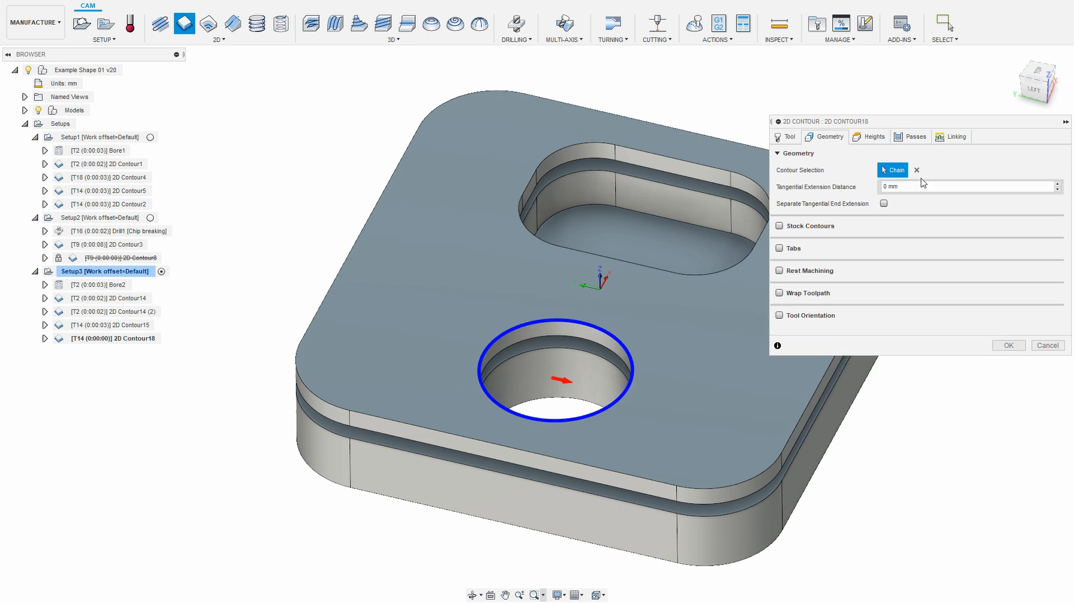
{"action": "left_click", "coordinate": [912, 138]}
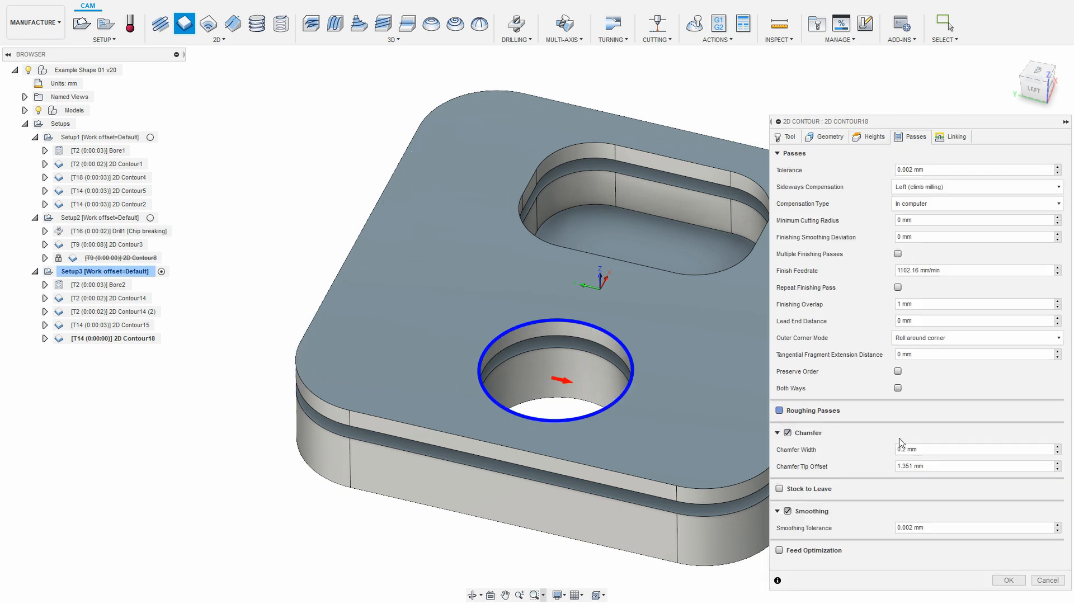
{"action": "left_click", "coordinate": [934, 271]}
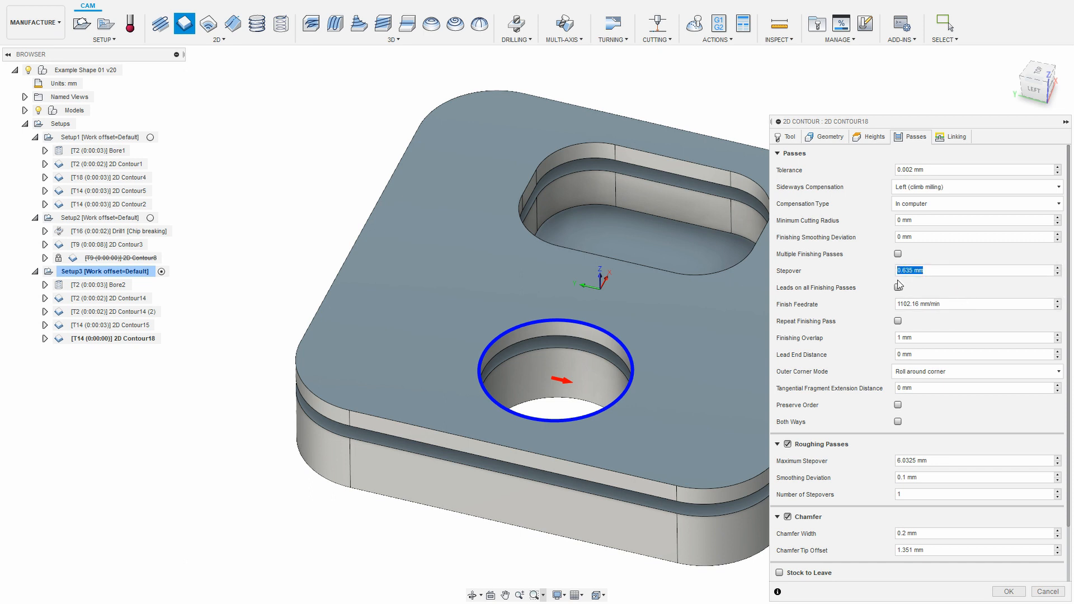
{"action": "type", "text": "0.1"}
{"action": "right_click", "coordinate": [936, 269]}
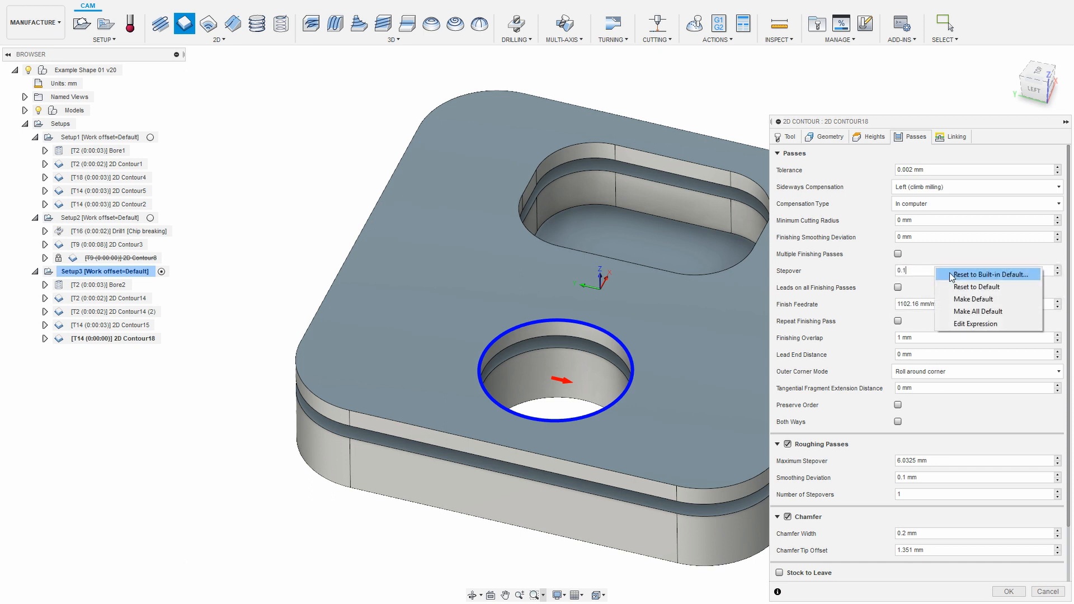
{"action": "left_click", "coordinate": [974, 300]}
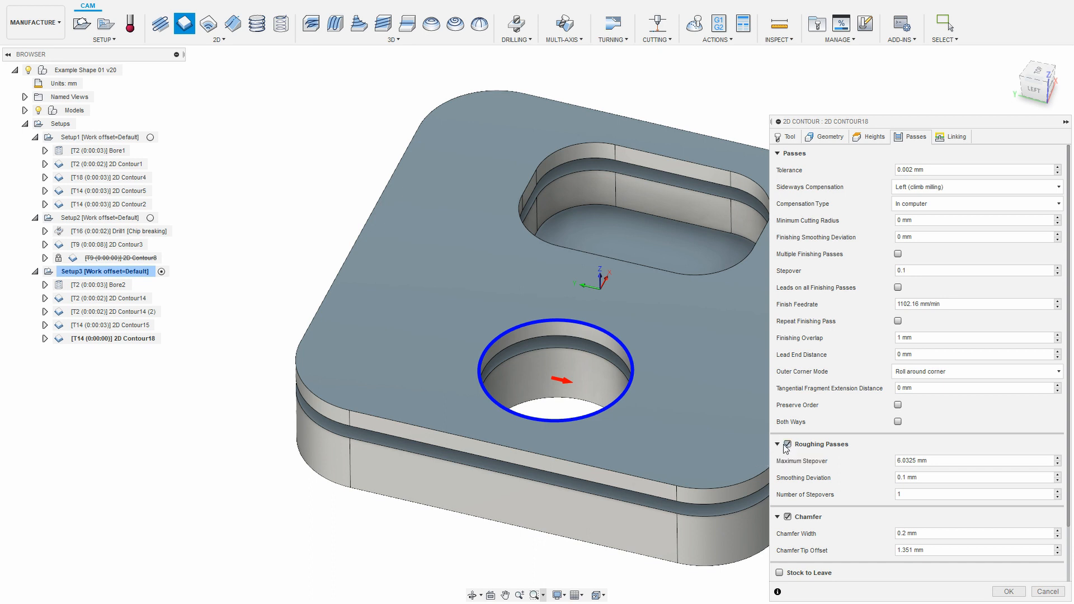
- Check the contour's Same as Lead-In option with Roughing Passes on and off, leaving Roughing Passes enabled
{"action": "left_click", "coordinate": [955, 137]}
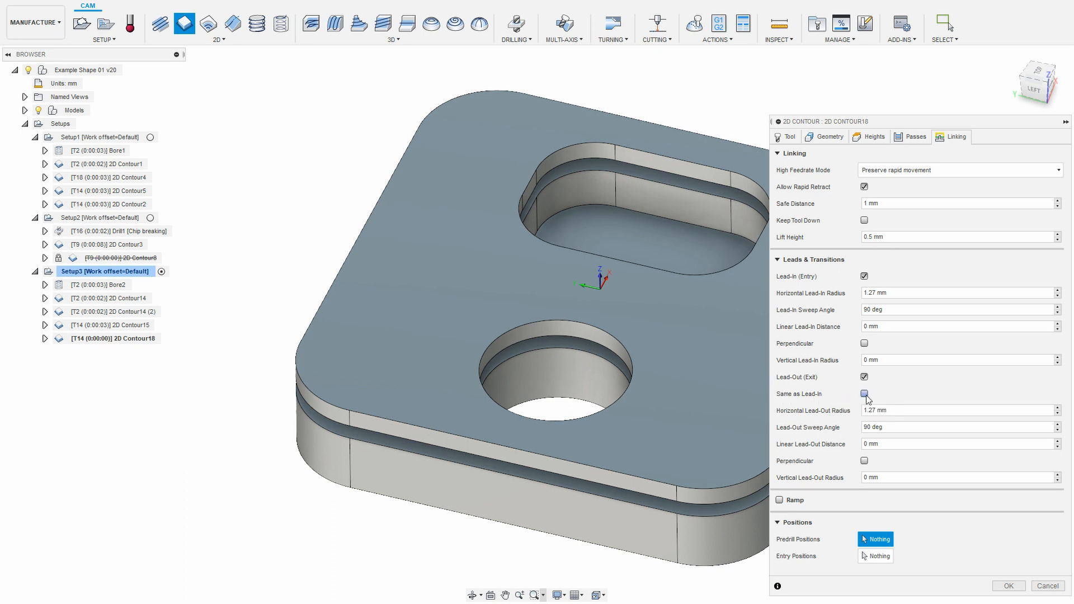
{"action": "left_click", "coordinate": [917, 138]}
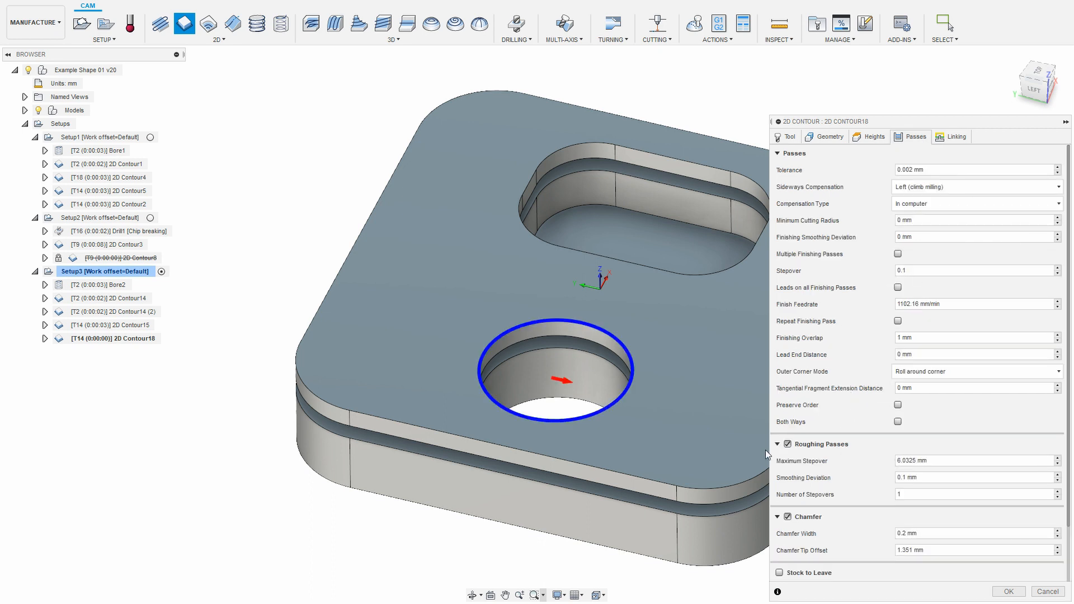
{"action": "left_click", "coordinate": [788, 445]}
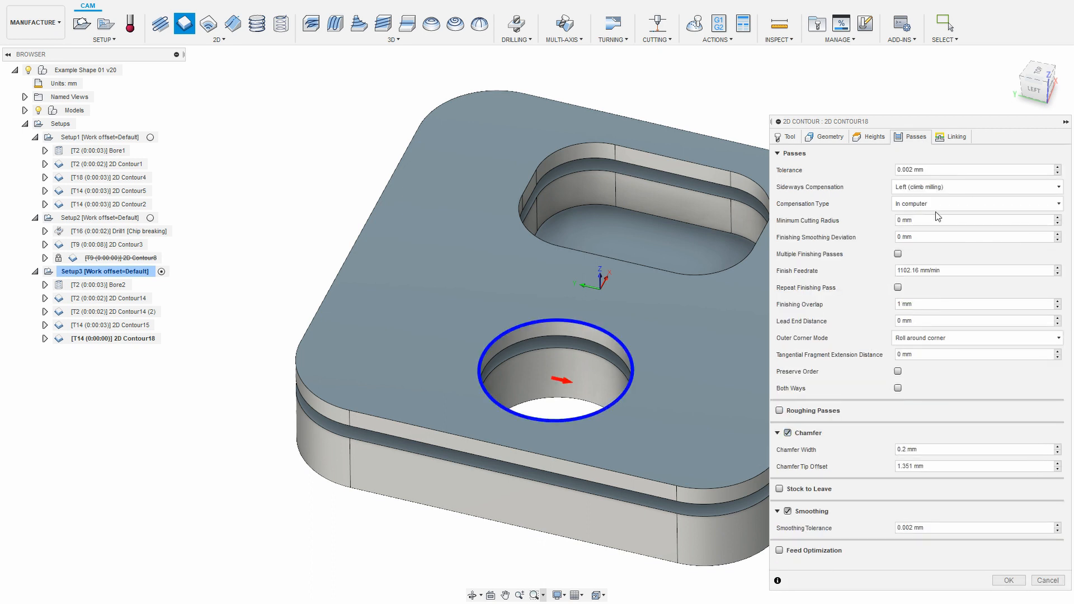
{"action": "left_click", "coordinate": [953, 137]}
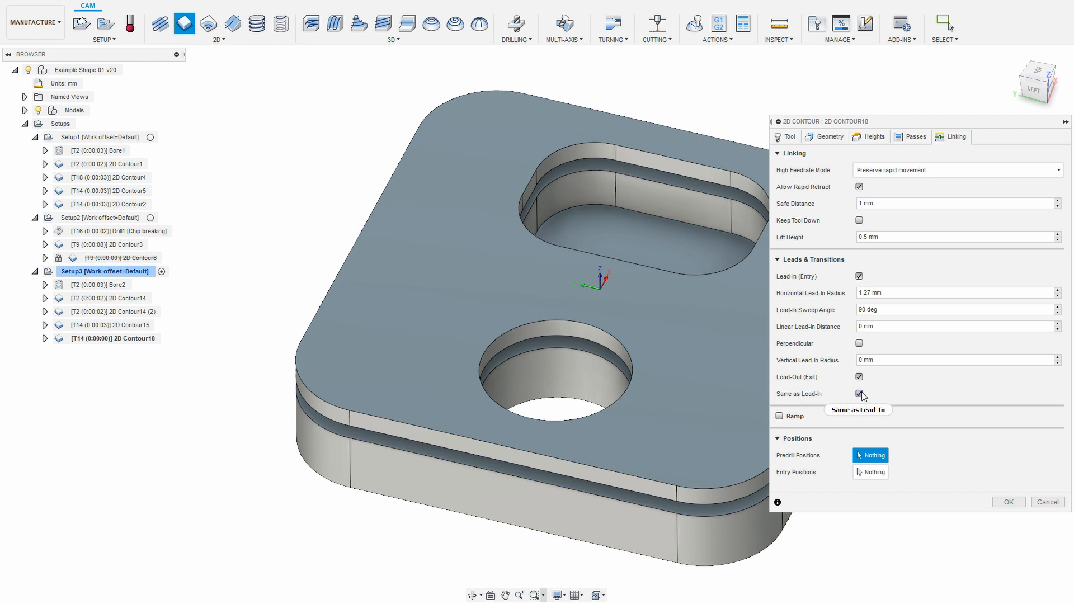
{"action": "left_click", "coordinate": [916, 140]}
{"action": "left_click", "coordinate": [837, 410]}
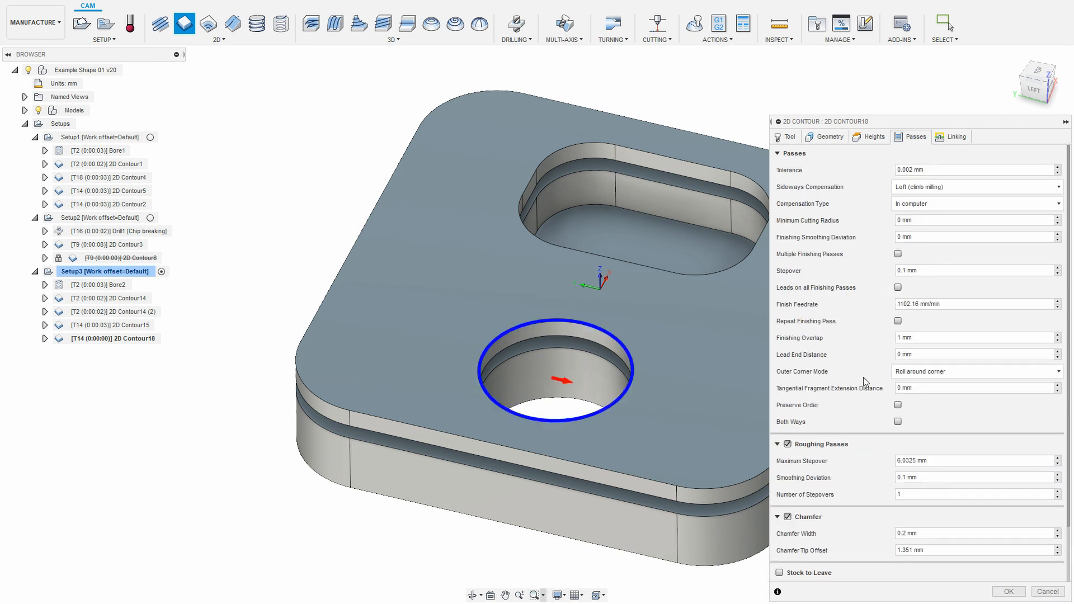
- Replace the placeholder hole radius in the Horizontal Lead-In Radius expression with 3.75
{"action": "left_click", "coordinate": [961, 140]}
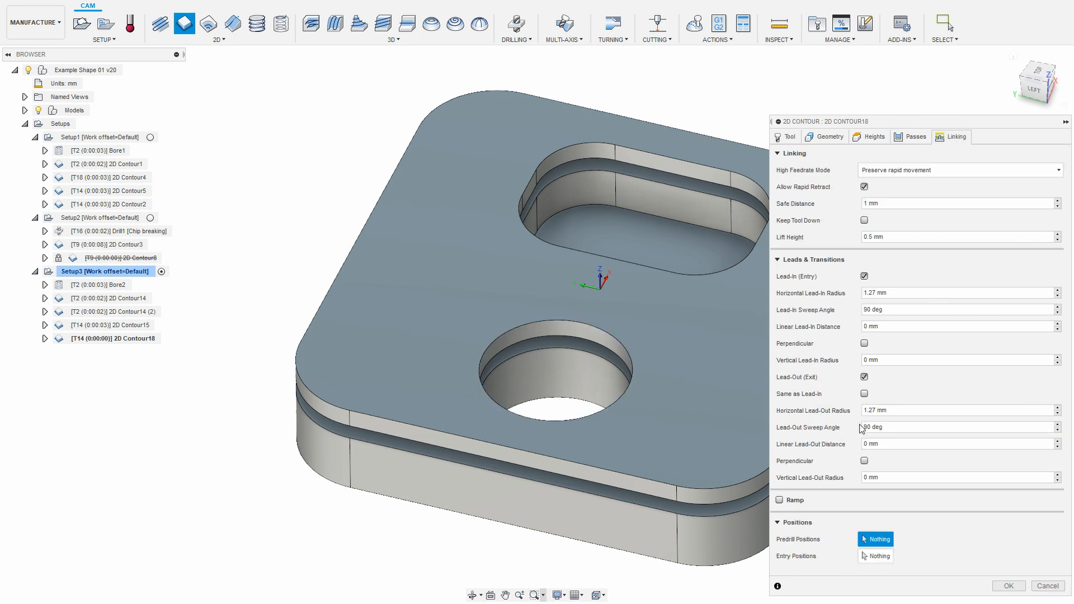
{"action": "right_click", "coordinate": [927, 293]}
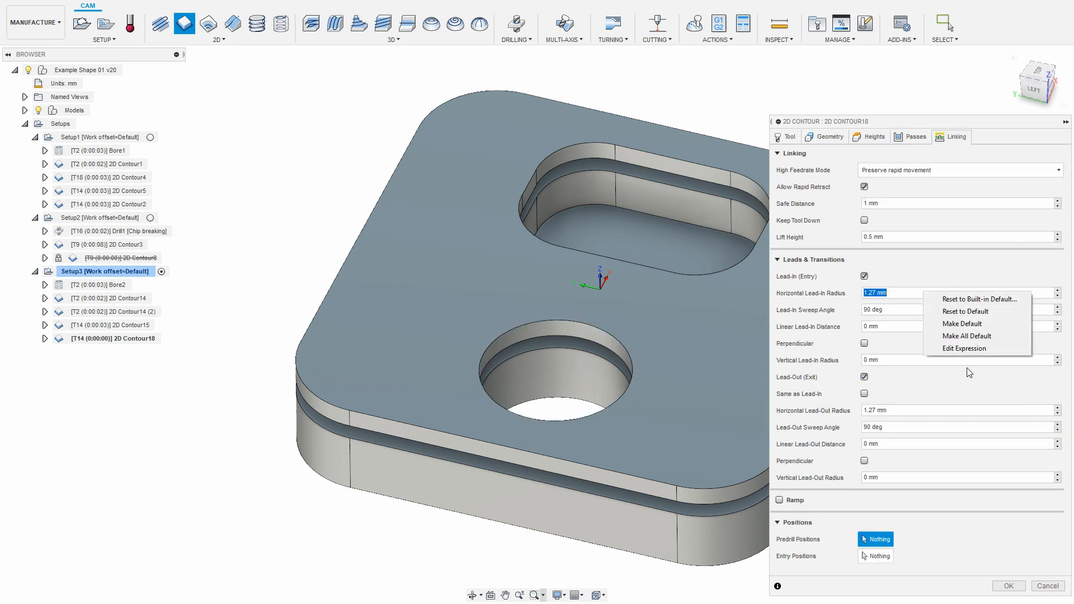
{"action": "left_click", "coordinate": [973, 353]}
{"action": "double_click", "coordinate": [506, 201]}
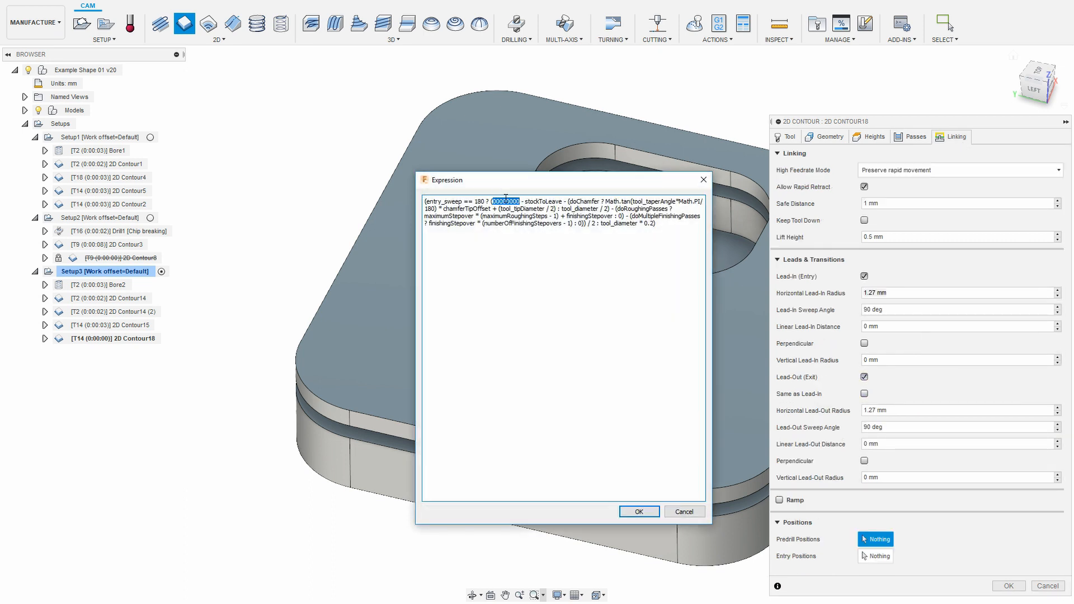
{"action": "type", "text": "3.75"}
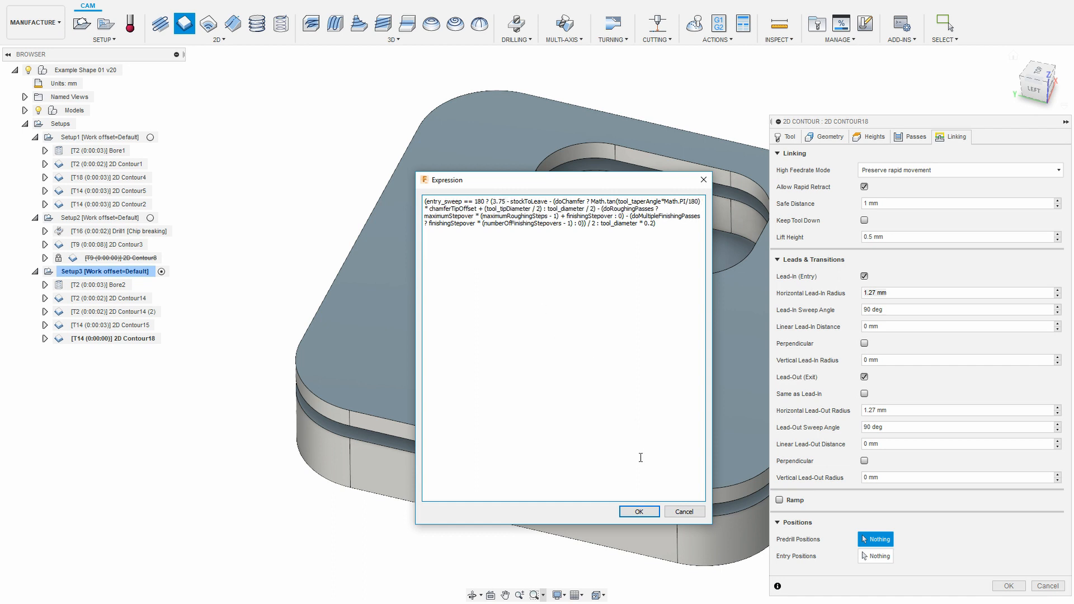
{"action": "left_click", "coordinate": [636, 511]}
- Replace the placeholder hole radius in the Horizontal Lead-Out Radius expression with 3.75
{"action": "right_click", "coordinate": [906, 410]}
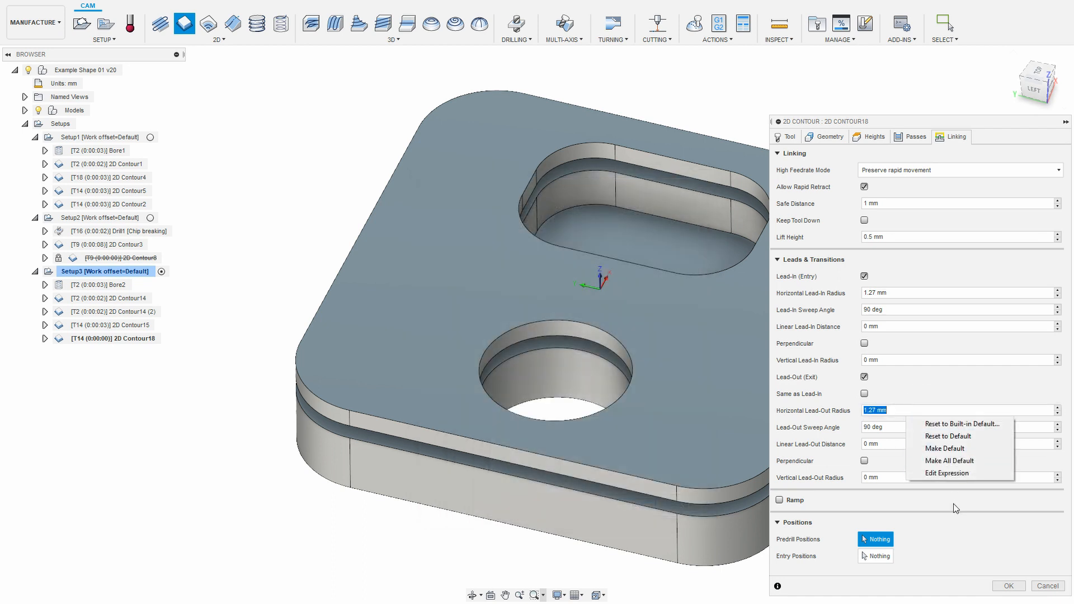
{"action": "left_click", "coordinate": [955, 475]}
{"action": "double_click", "coordinate": [499, 201]}
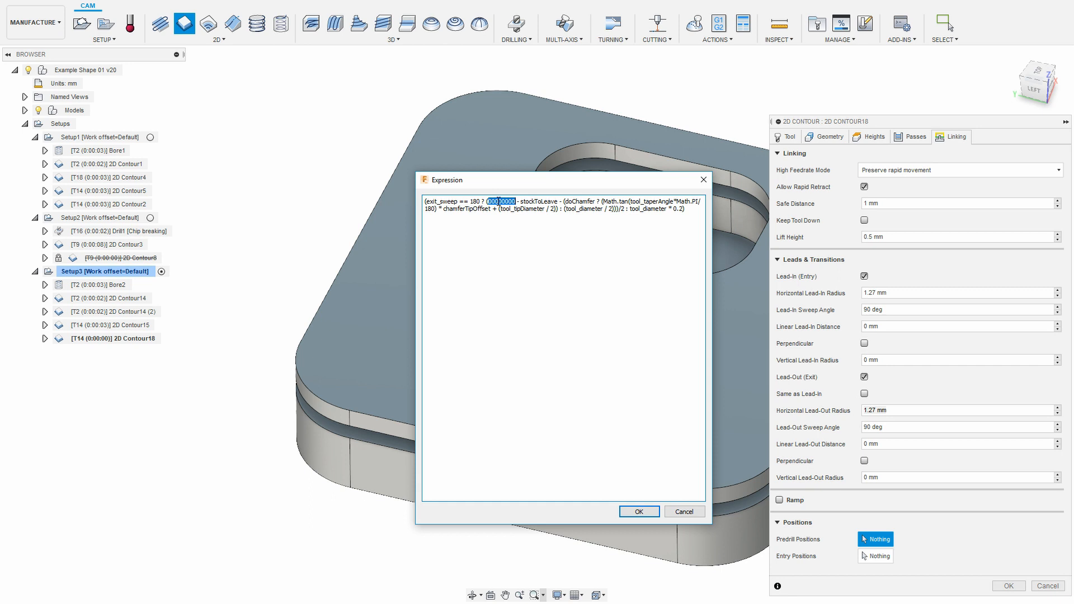
{"action": "type", "text": "3.75"}
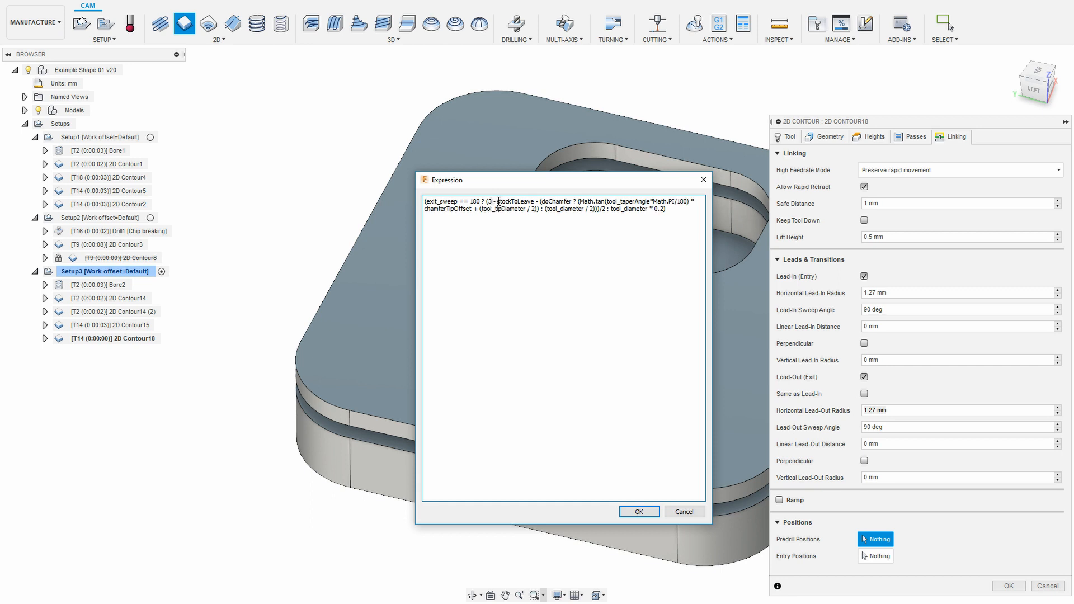
{"action": "left_click", "coordinate": [641, 511]}
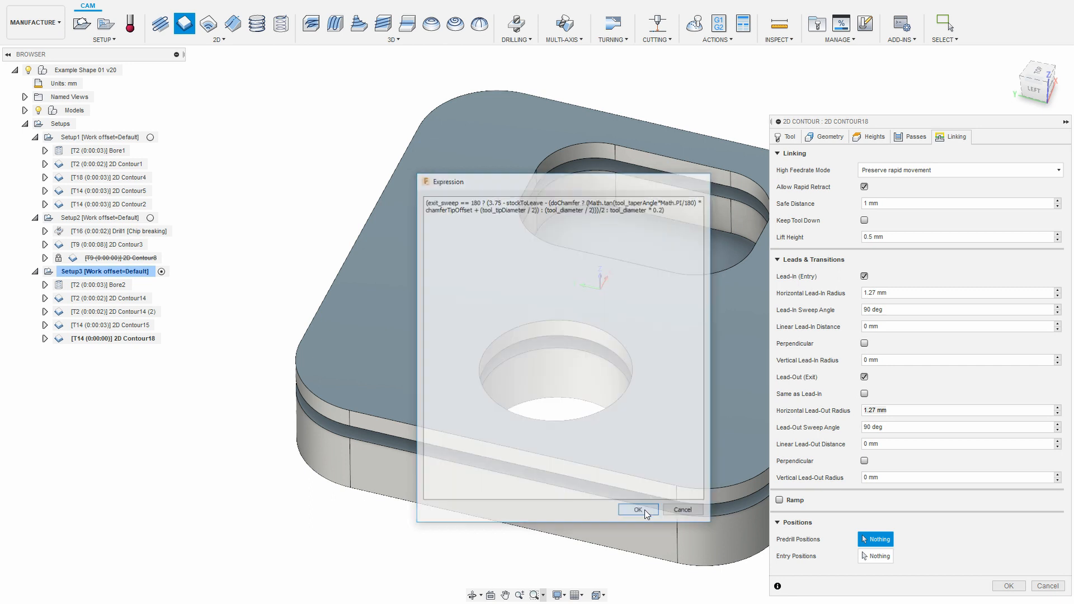
- Set the Lead-Out and Lead-In Sweep Angles to 180 degrees and generate the round-hole contour
{"action": "left_click", "coordinate": [892, 427]}
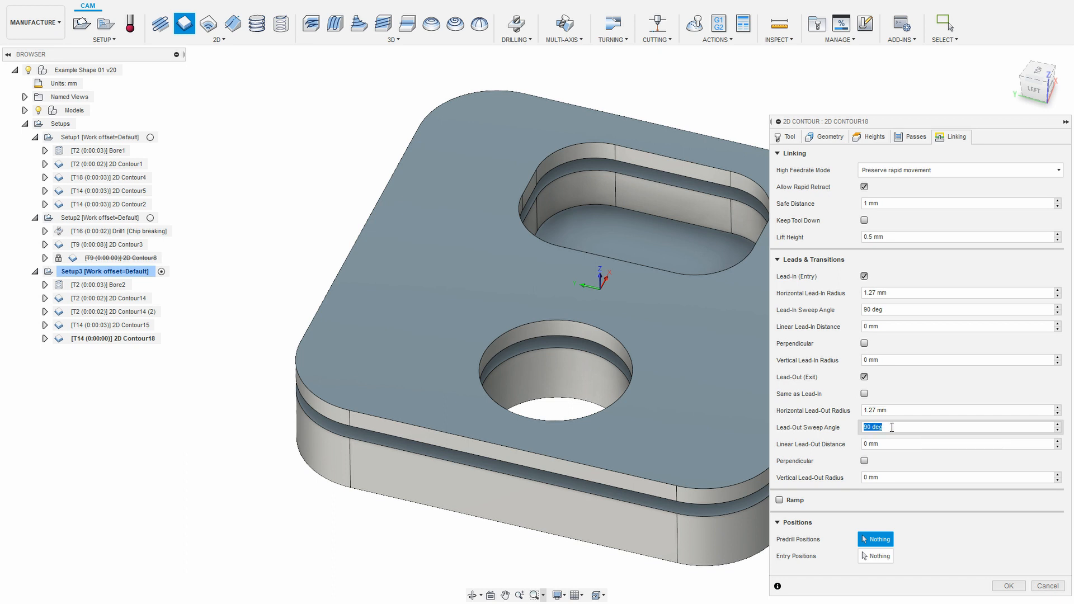
{"action": "type", "text": "180"}
{"action": "key", "text": "Return"}
{"action": "double_click", "coordinate": [920, 310]}
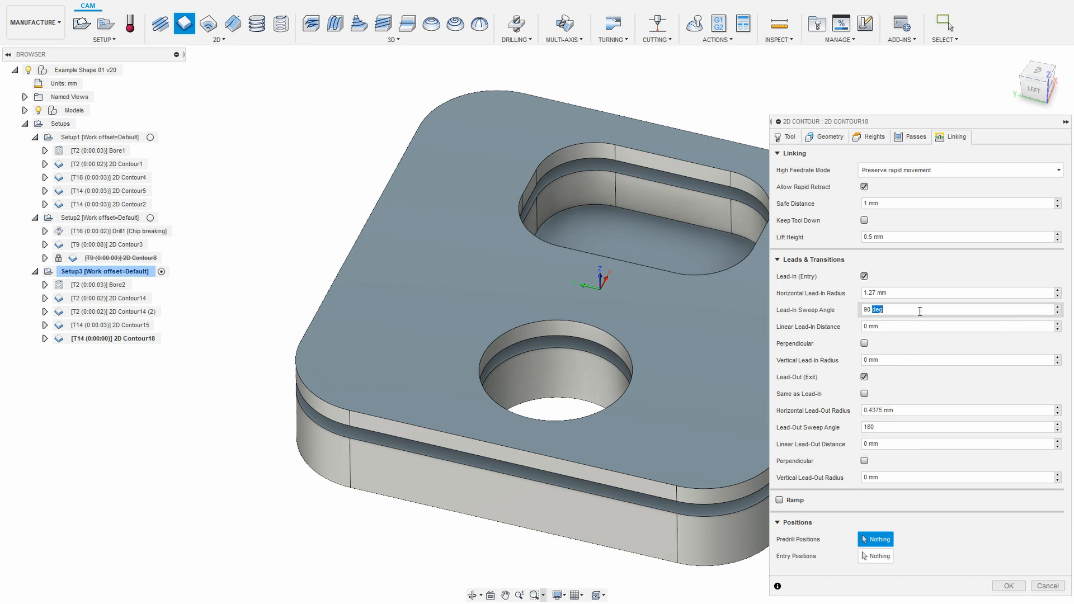
{"action": "type", "text": "180"}
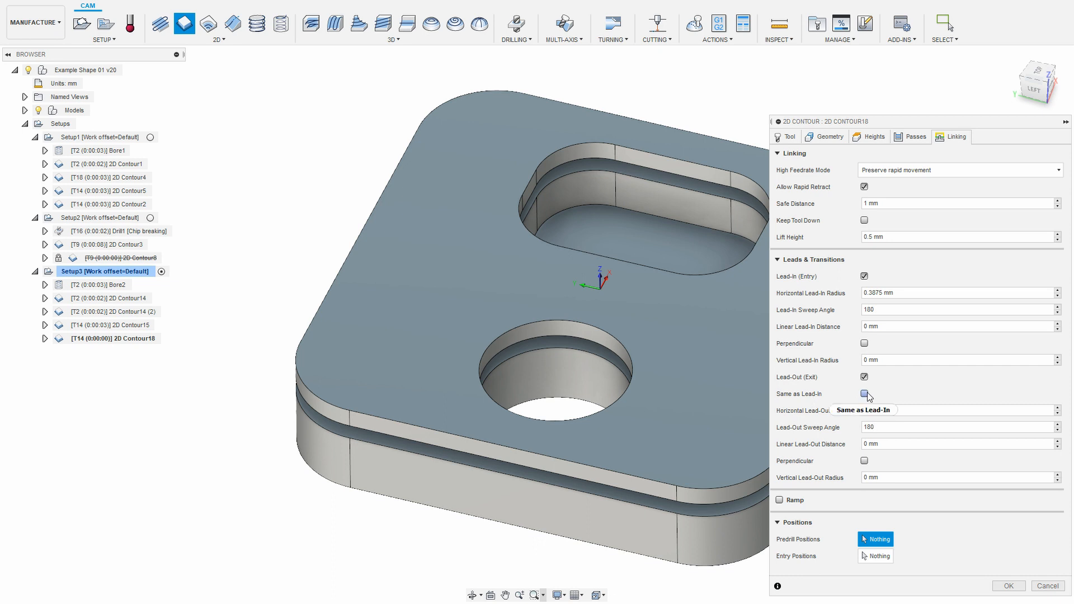
{"action": "left_click", "coordinate": [1009, 586]}
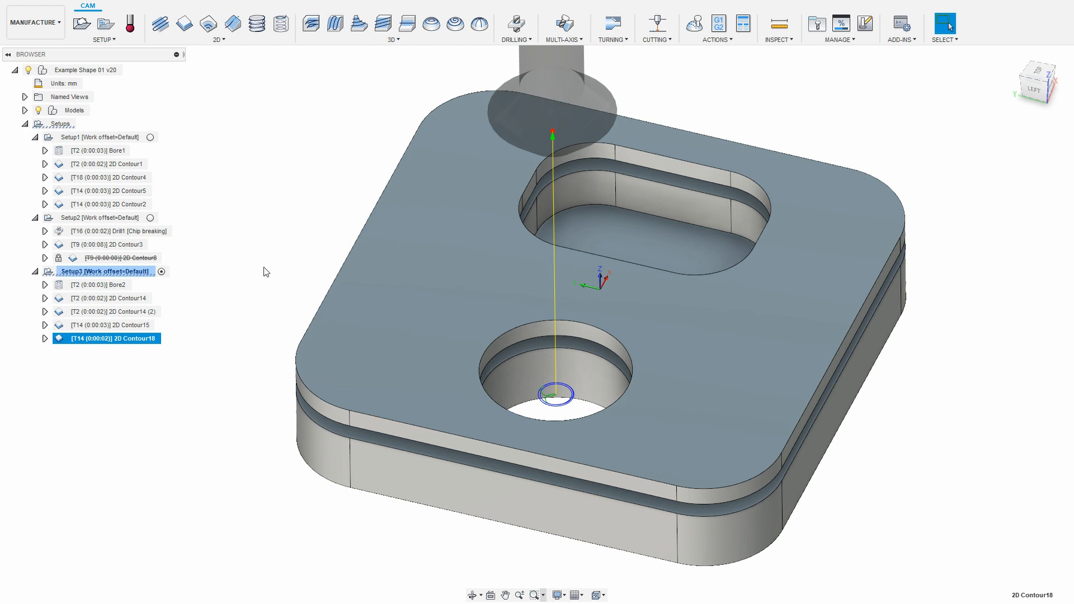
{"action": "scroll", "coordinate": [559, 433], "scroll_direction": "down", "scroll_amount": 1}
{"action": "scroll", "coordinate": [551, 429], "scroll_direction": "down", "scroll_amount": 4}
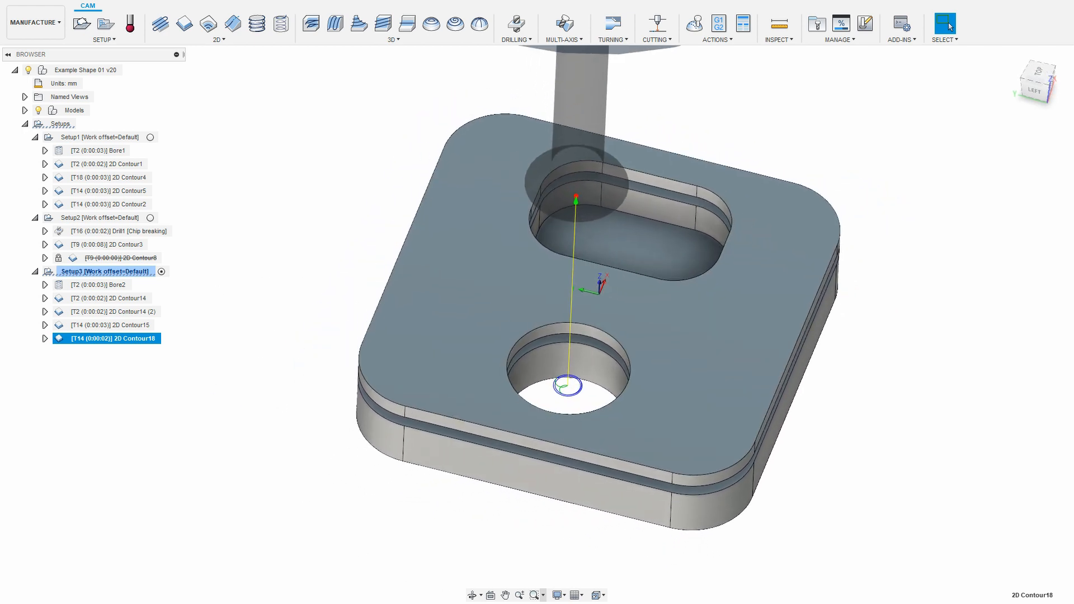
- Switch to the formula notes, copy the Same as Lead-In expression ending in "? true : false" and return to the CAM model
{"action": "left_click", "coordinate": [436, 603]}
{"action": "key", "text": "alt+Tab"}
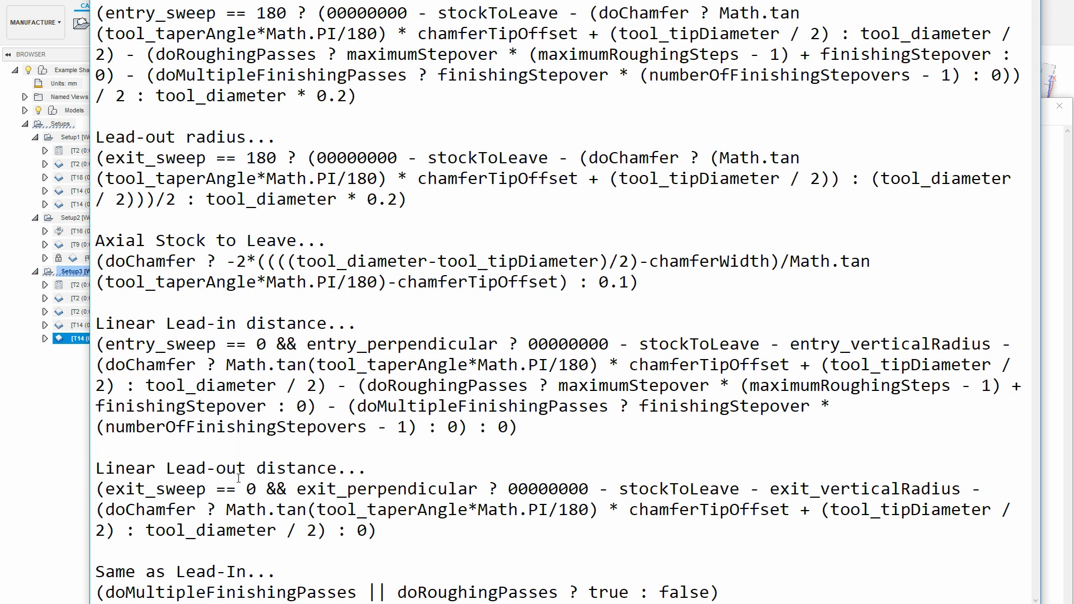
{"action": "left_click_drag", "start_coordinate": [96, 595], "coordinate": [800, 598]}
{"action": "key", "text": "ctrl+c"}
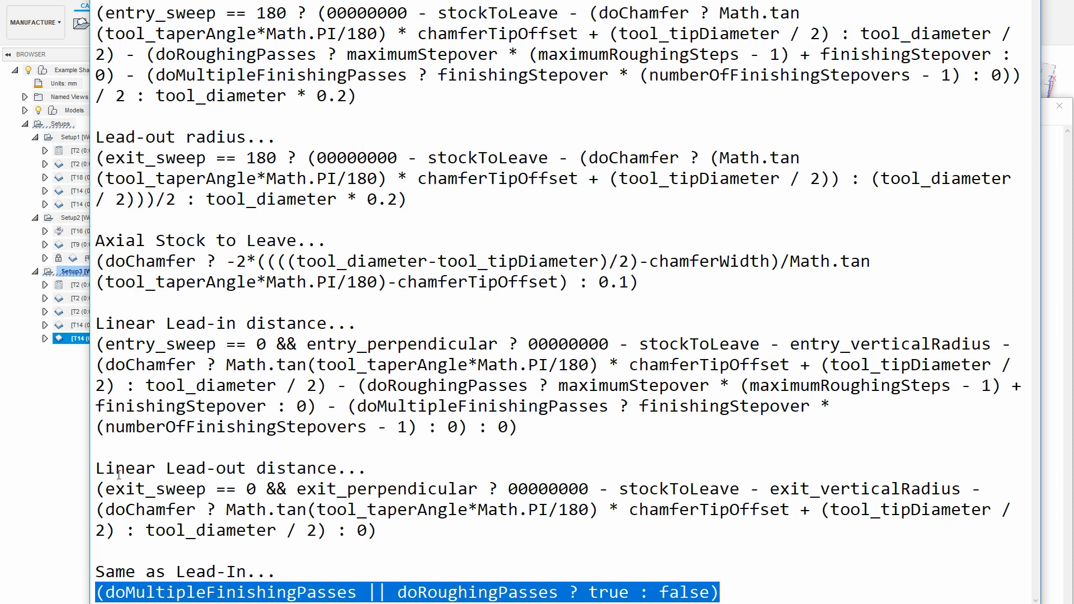
{"action": "left_click", "coordinate": [53, 404]}
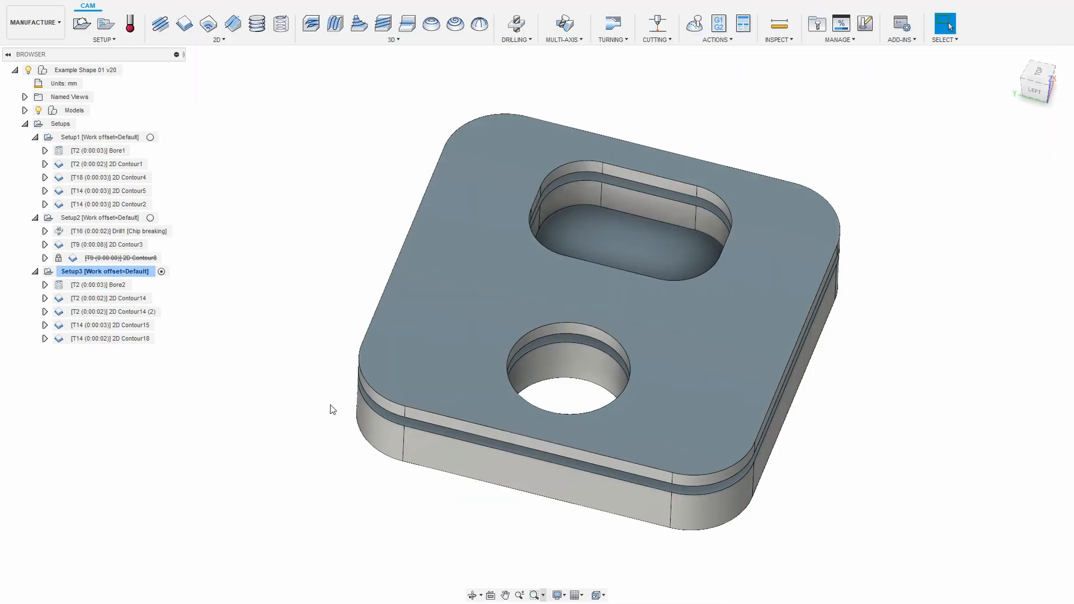
- Open Compare and Edit for 2D Contour18, filter the parameters by "same" and open the Same as Lead-In expression
{"action": "right_click", "coordinate": [129, 338]}
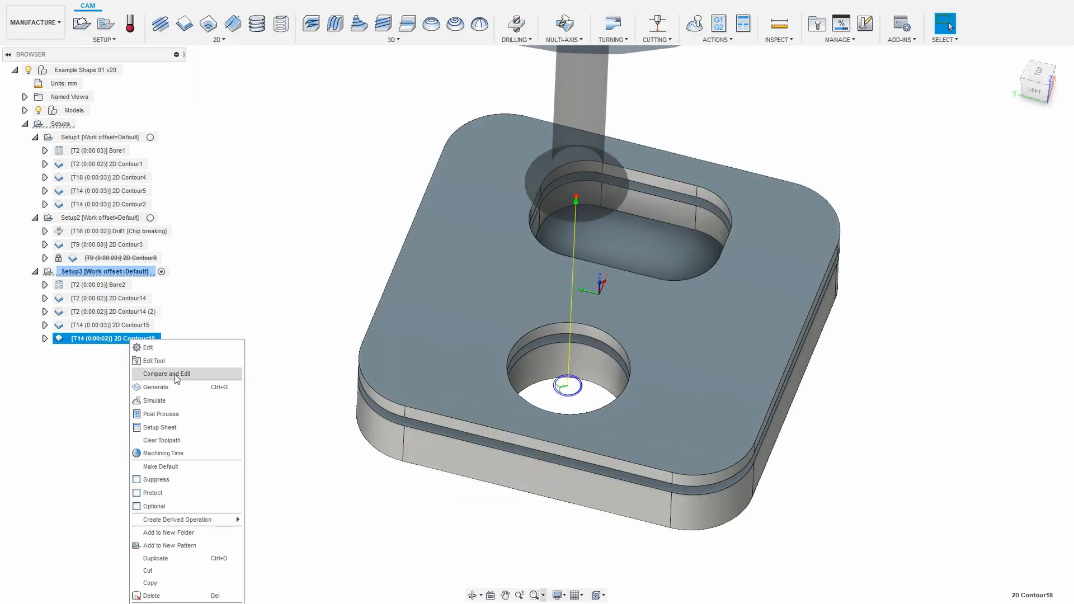
{"action": "left_click", "coordinate": [175, 374]}
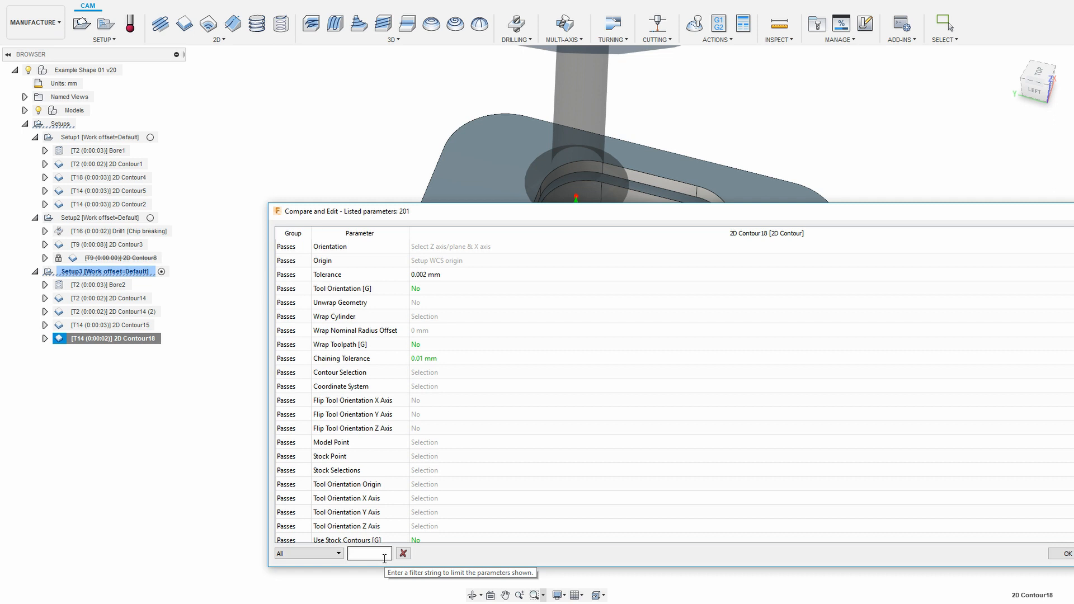
{"action": "type", "text": "same"}
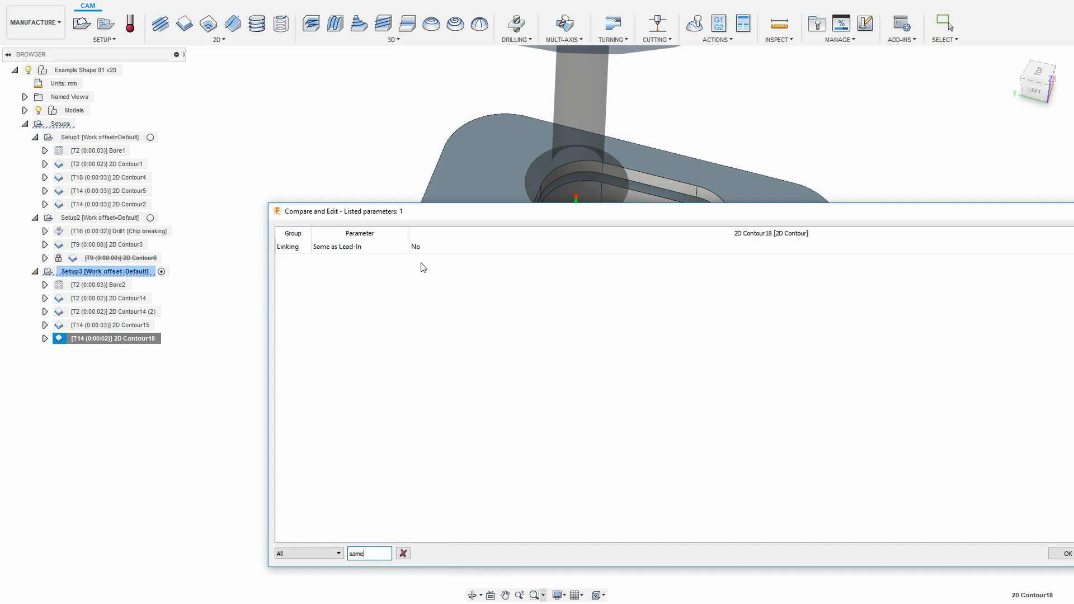
{"action": "right_click", "coordinate": [453, 246]}
{"action": "left_click", "coordinate": [515, 306]}
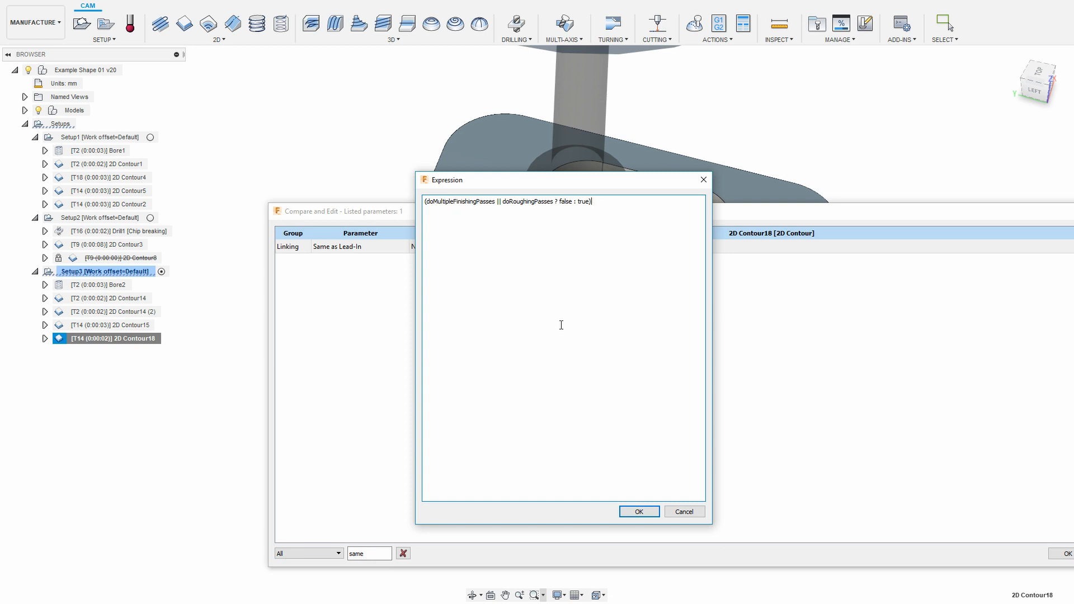
- Try to replace the Same as Lead-In expression with (doMultipleFinishingPasses || doRoughingPasses ? true : false)
{"action": "key", "text": "ctrl+a"}
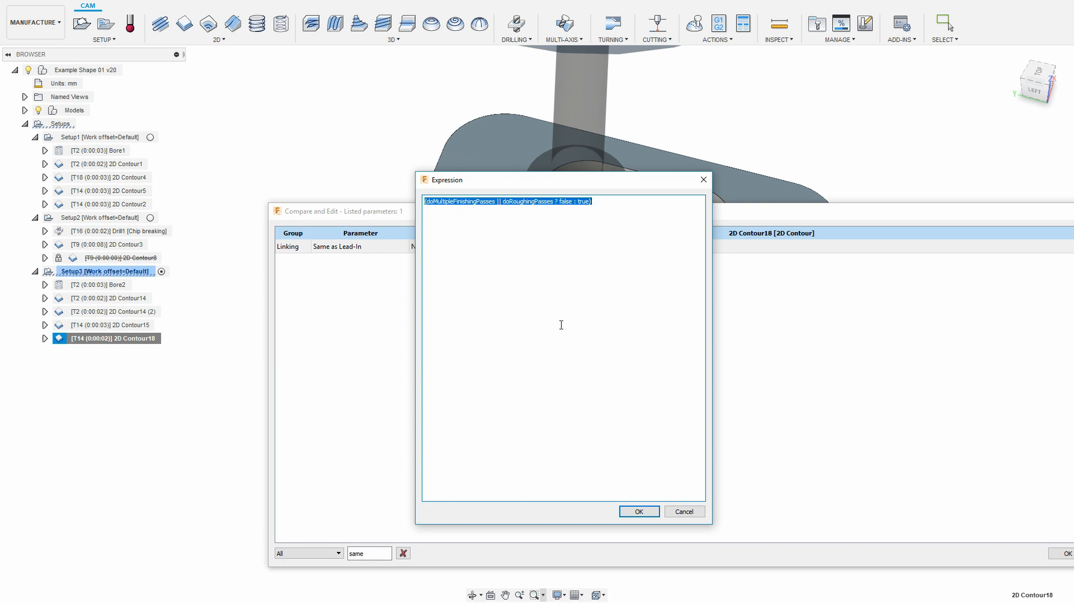
{"action": "key", "text": "BackSpace"}
{"action": "key", "text": "ctrl+v"}
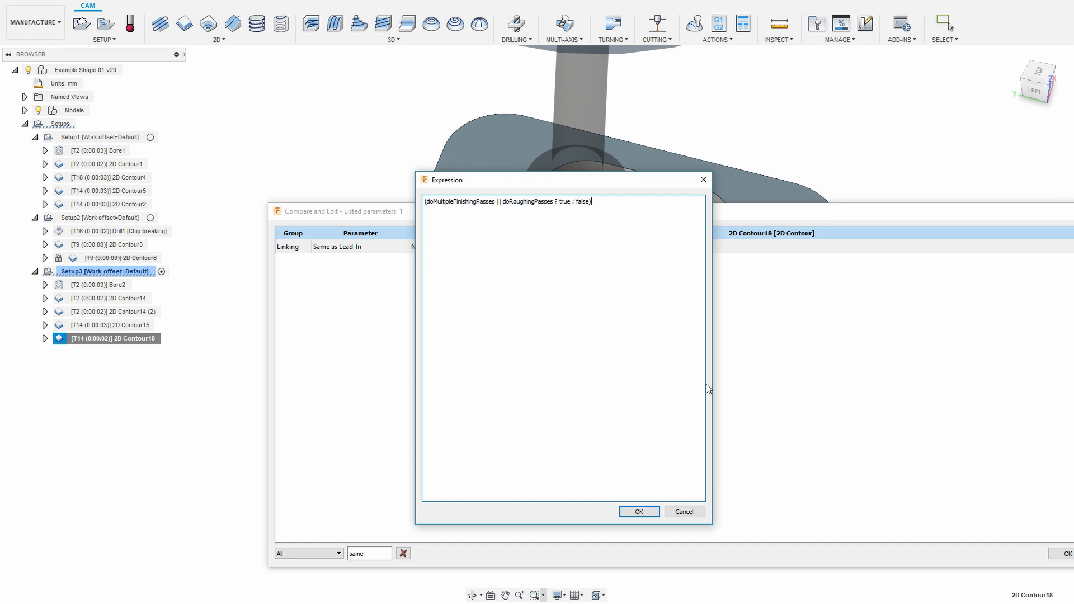
{"action": "left_click", "coordinate": [659, 510]}
- Reopen the Same as Lead-In expression and try entering the copied "? true : false" version again
{"action": "right_click", "coordinate": [470, 253]}
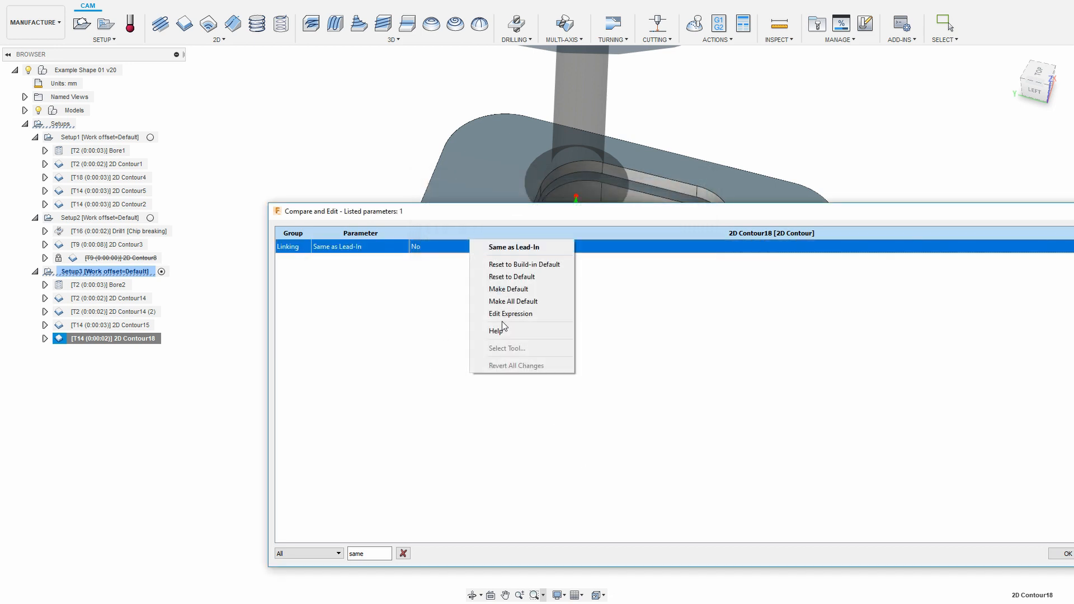
{"action": "left_click", "coordinate": [510, 314]}
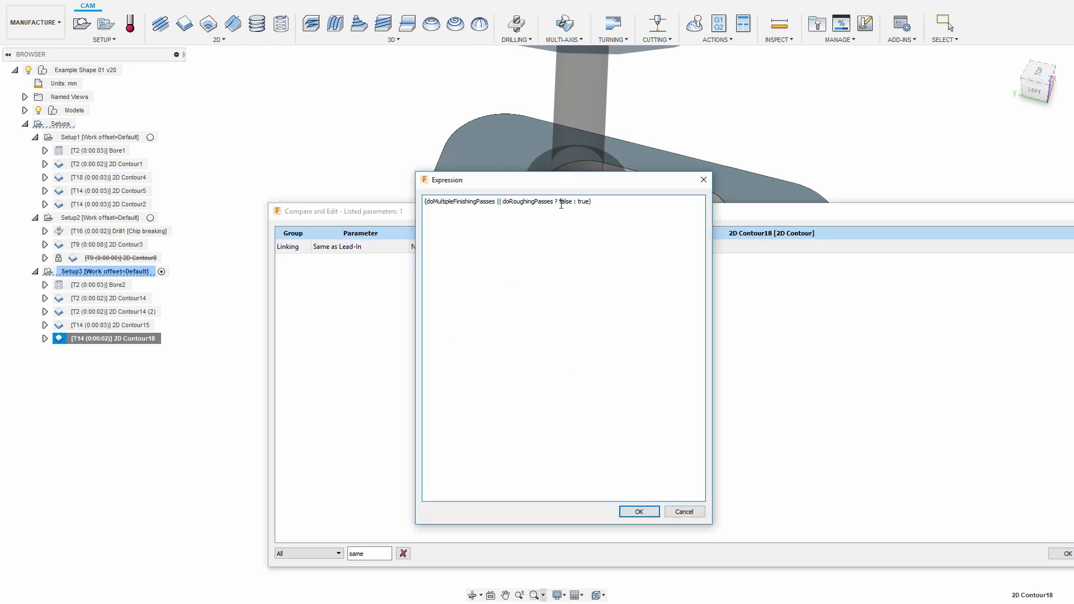
{"action": "key", "text": "ctrl+a"}
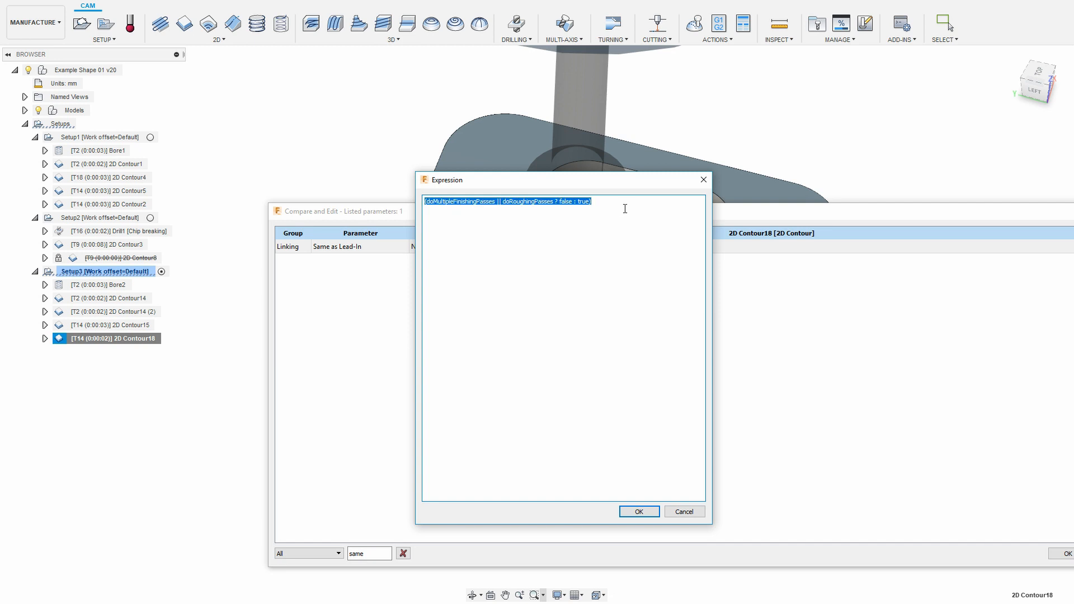
{"action": "key", "text": "Delete"}
{"action": "type", "text": "(doMultipleFinishingPasses || doRoughingPasses ? true : false)"}
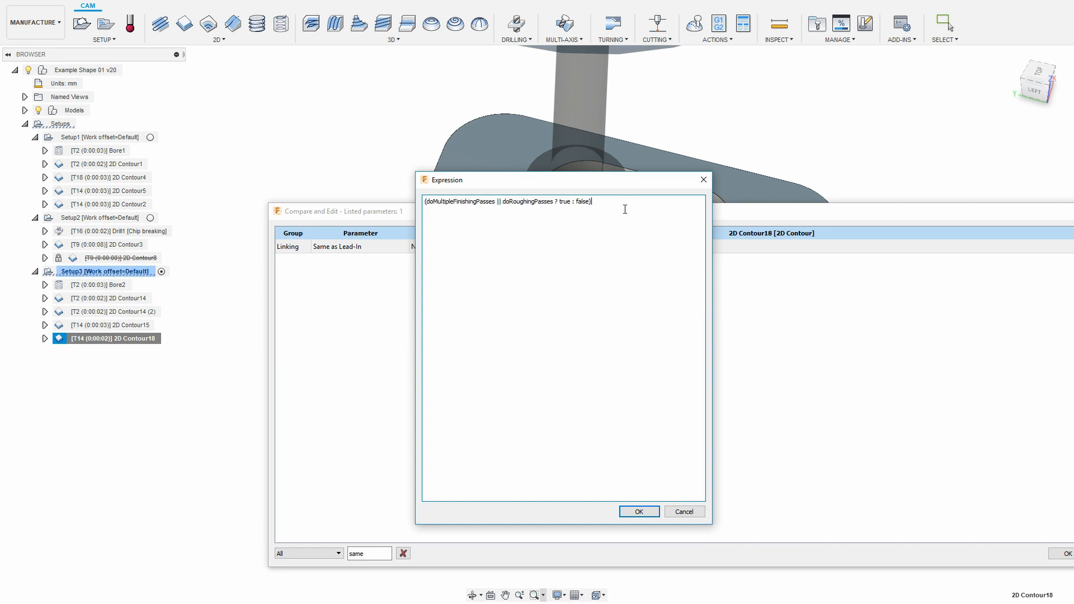
{"action": "double_click", "coordinate": [565, 203]}
- Switch to the formula notes, change the Same as Lead-In expression's ending to "? false : true" and copy the corrected line
{"action": "key", "text": "alt+Tab"}
{"action": "double_click", "coordinate": [610, 592]}
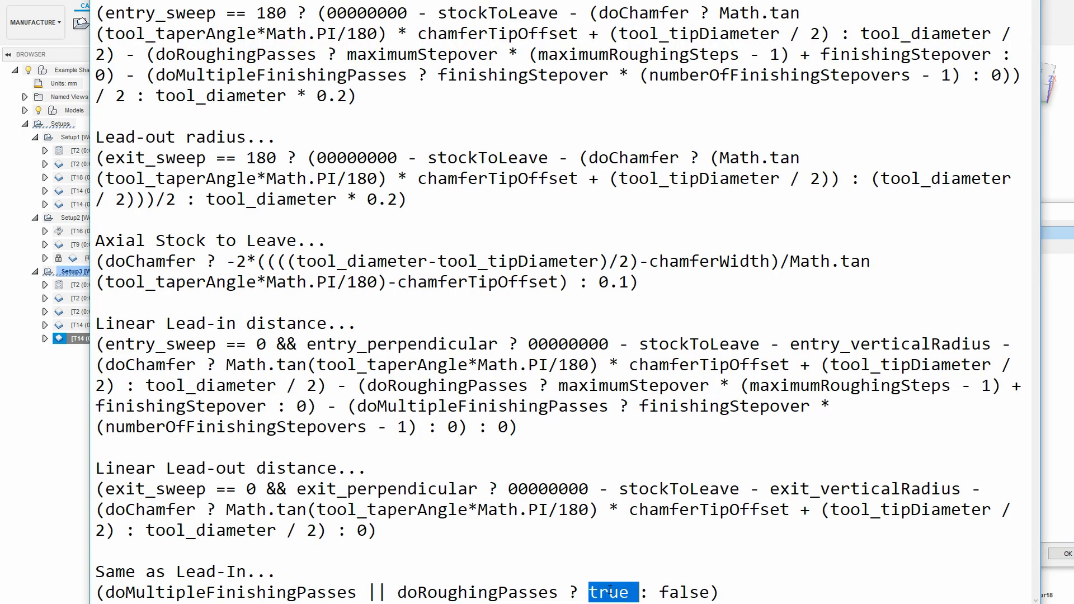
{"action": "type", "text": "fakes"}
{"action": "key", "text": "BackSpace"}
{"action": "key", "text": "BackSpace"}
{"action": "key", "text": "BackSpace"}
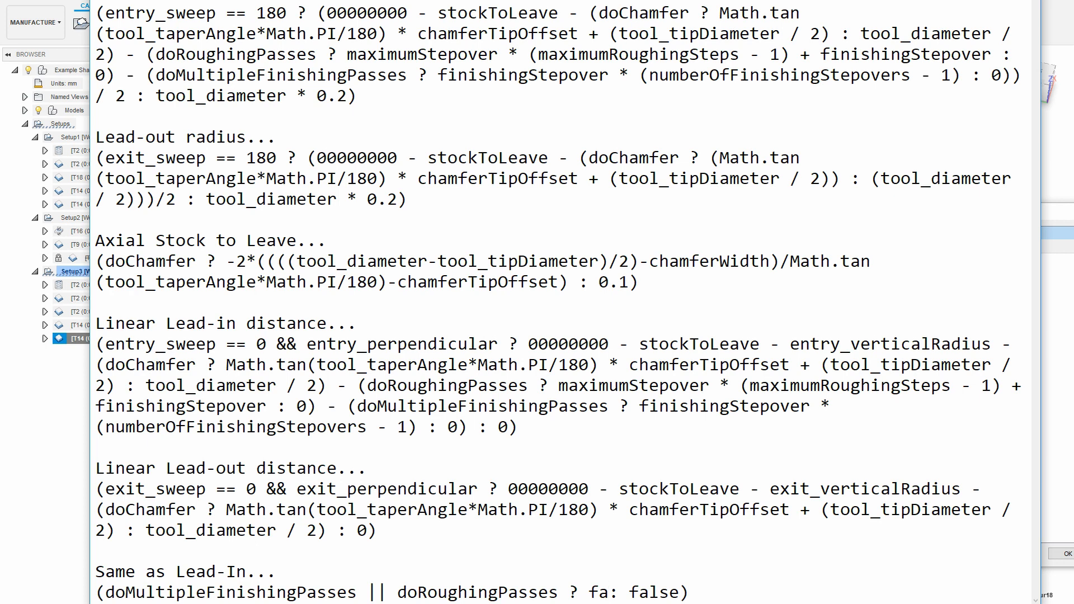
{"action": "type", "text": "lse"}
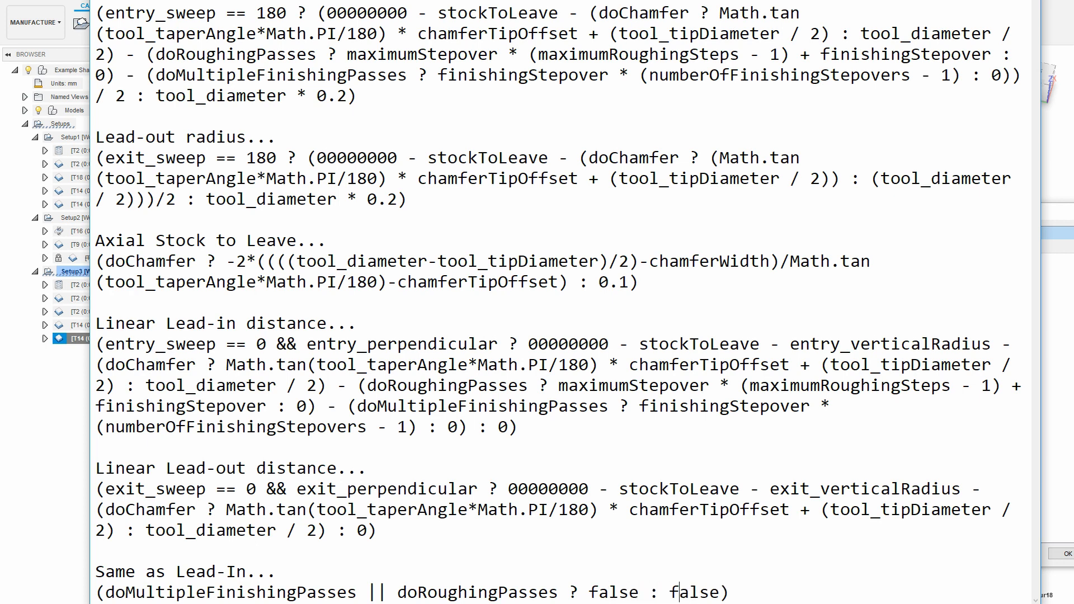
{"action": "key", "text": "shift+End"}
{"action": "key", "text": "shift+Left"}
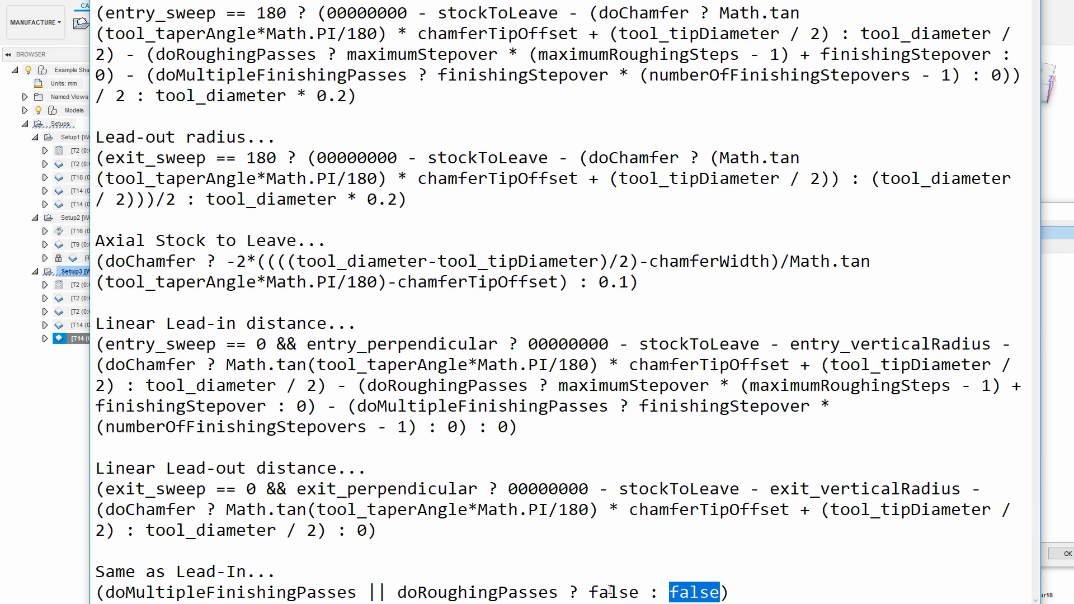
{"action": "type", "text": "true"}
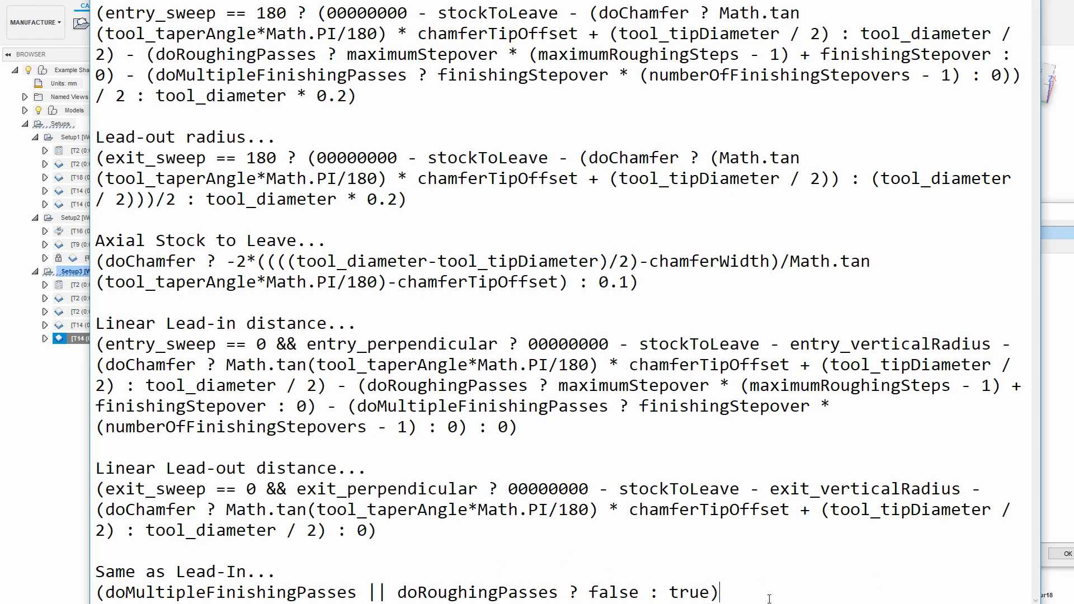
{"action": "key", "text": "shift+Home"}
{"action": "key", "text": "ctrl+c"}
{"action": "left_click", "coordinate": [58, 559]}
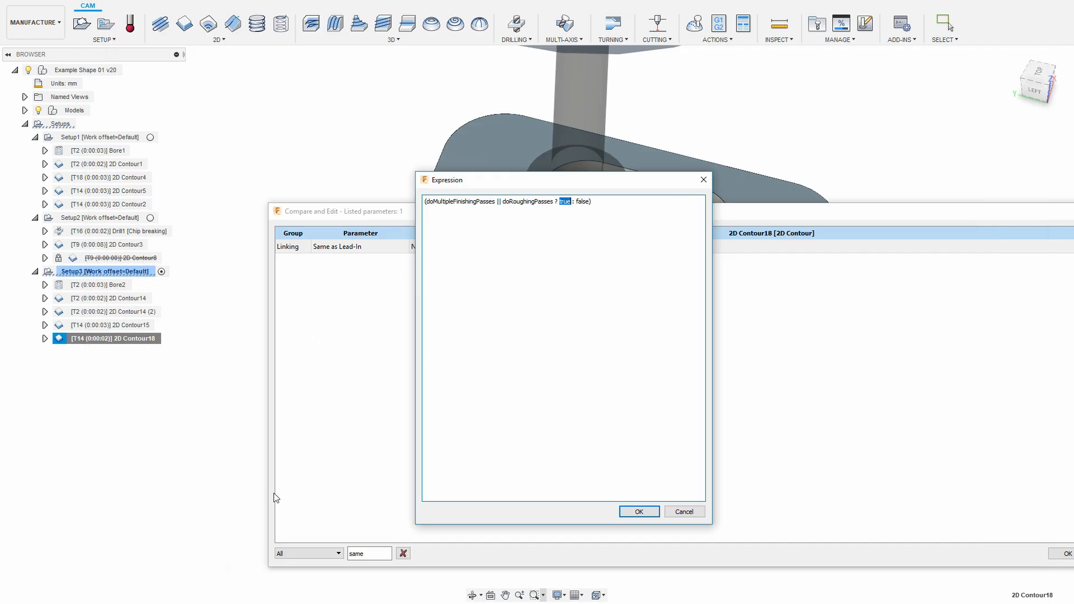
- Set Same as Lead-In to (doMultipleFinishingPasses || doRoughingPasses ? false : true), make it the default and accept the parameter edits
{"action": "key", "text": "ctrl+a"}
{"action": "key", "text": "ctrl+v"}
{"action": "left_click", "coordinate": [640, 512]}
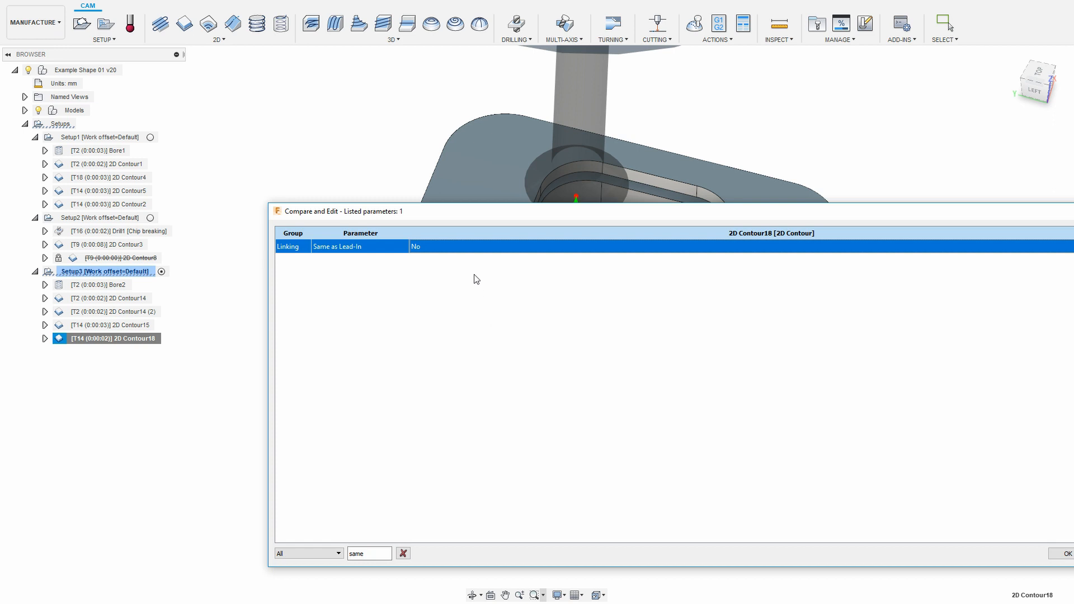
{"action": "right_click", "coordinate": [473, 253]}
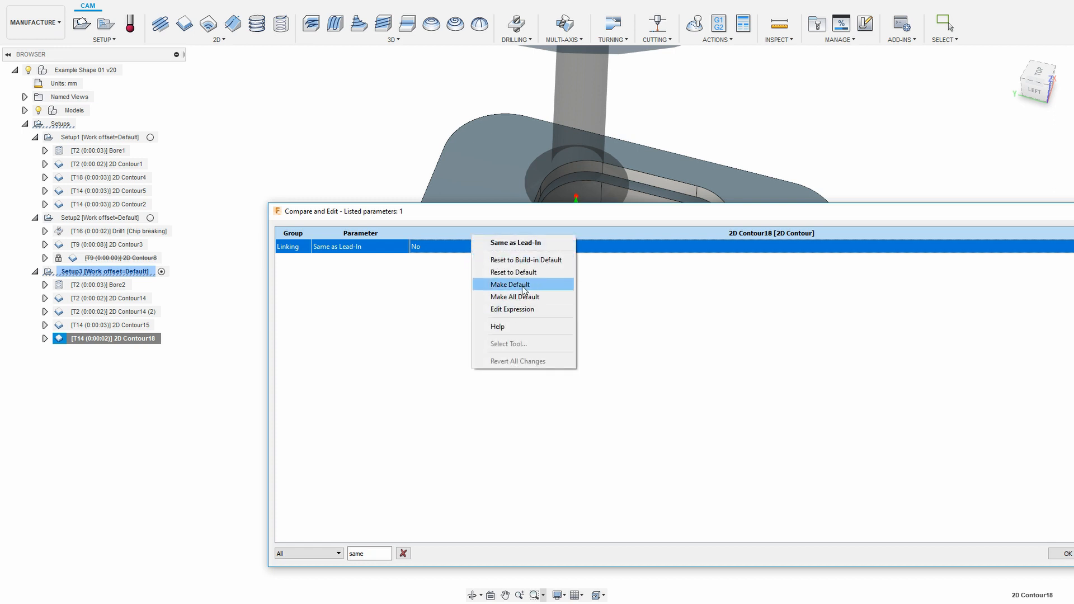
{"action": "left_click", "coordinate": [523, 285]}
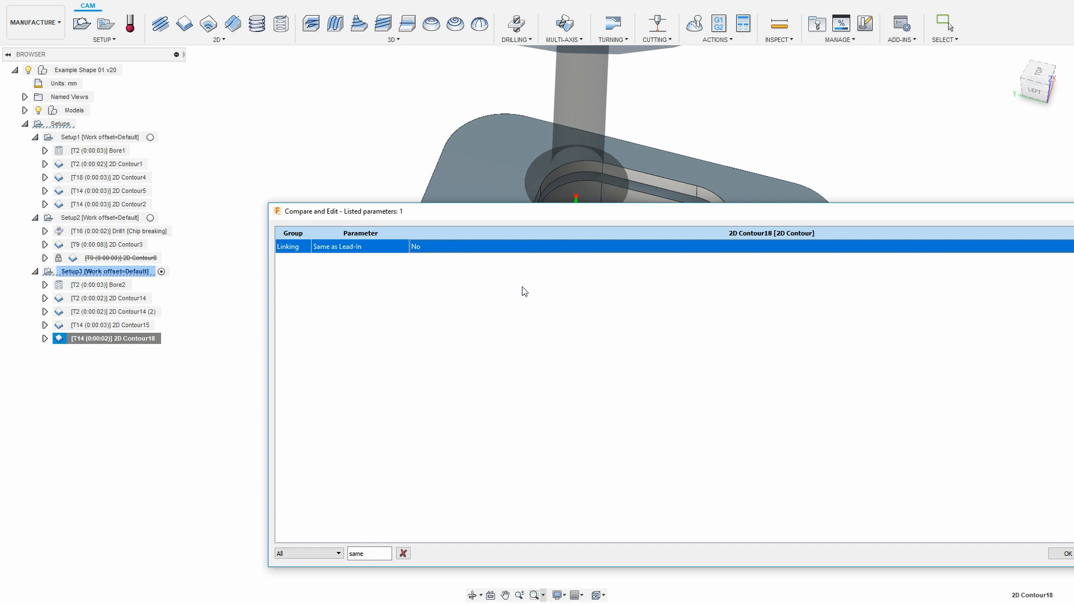
{"action": "left_click", "coordinate": [1063, 553]}
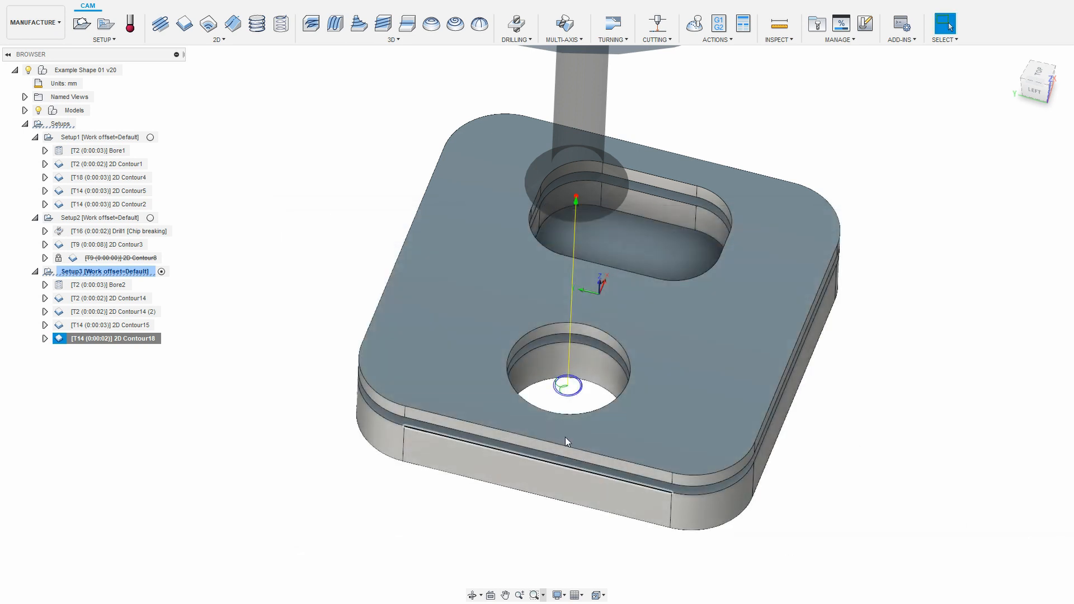
- Create a 2D Contour on the part's top outer edge using the default settings
{"action": "left_click", "coordinate": [188, 25]}
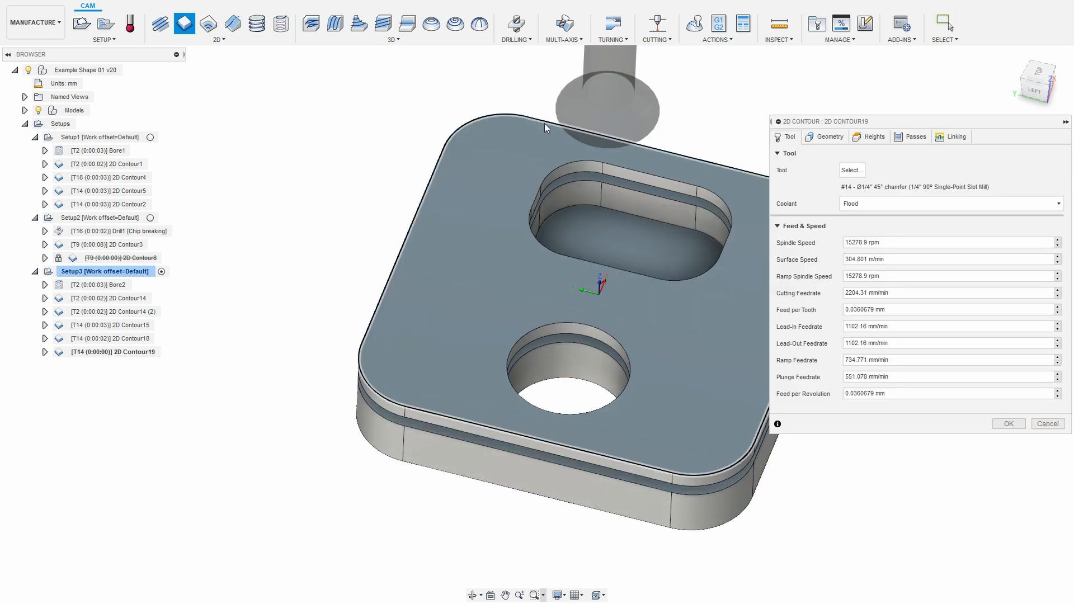
{"action": "left_click", "coordinate": [569, 124]}
{"action": "left_click", "coordinate": [1007, 343]}
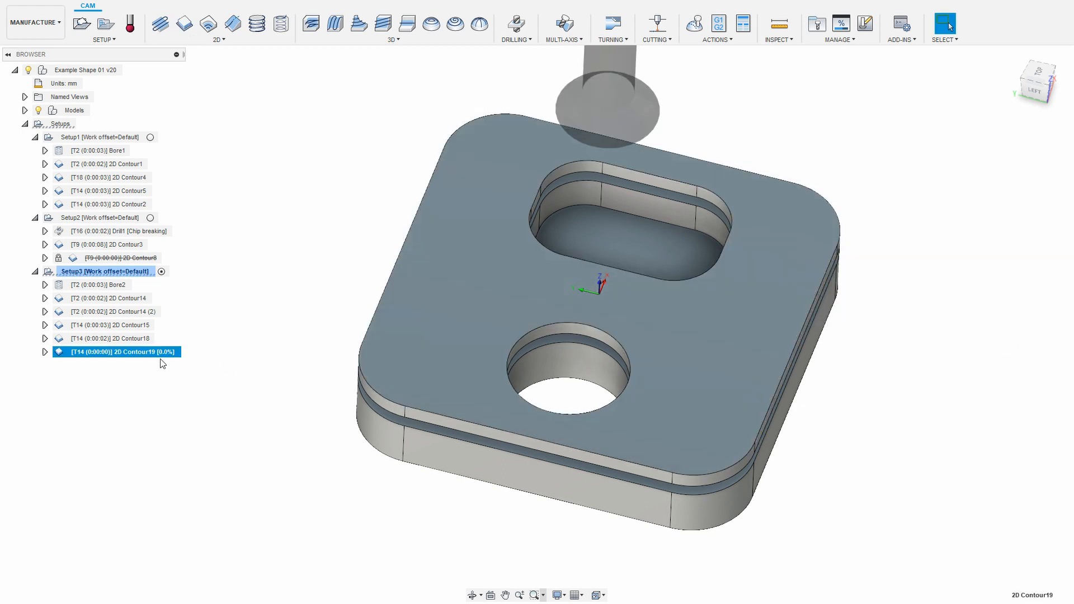
- Open 2D Contour19 in Compare and Edit, filter the parameters for "same" and inspect the Same as Lead-In expression
{"action": "right_click", "coordinate": [143, 353]}
{"action": "left_click", "coordinate": [176, 385]}
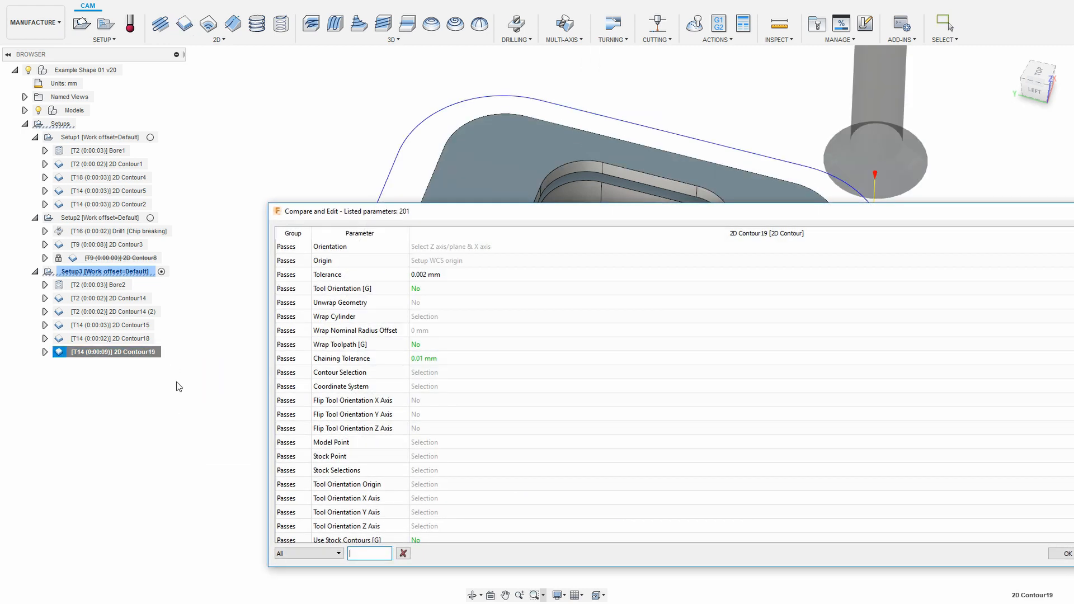
{"action": "type", "text": "ame"}
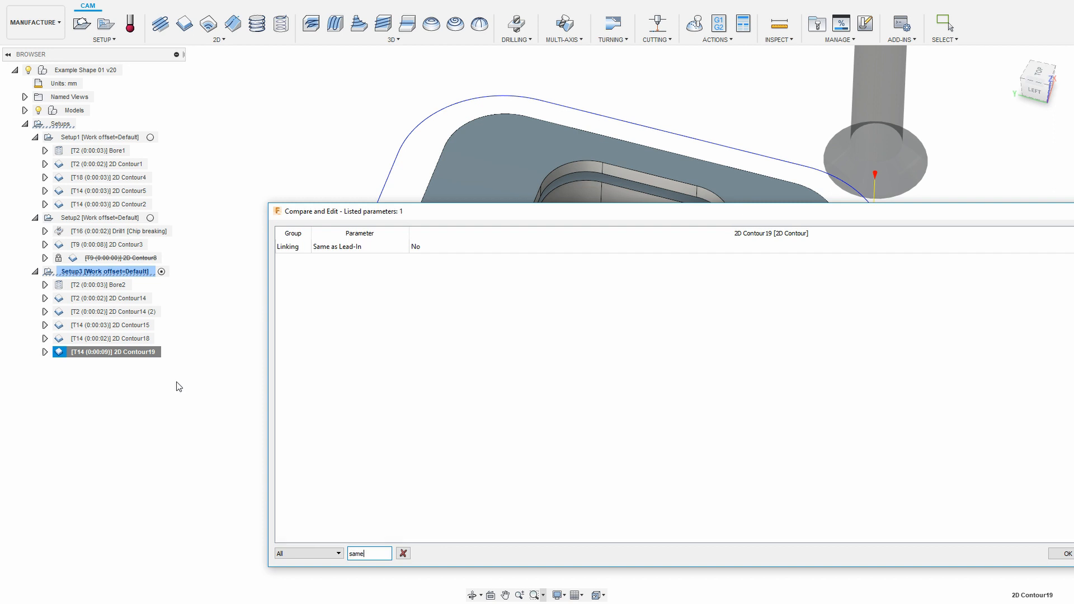
{"action": "right_click", "coordinate": [457, 247]}
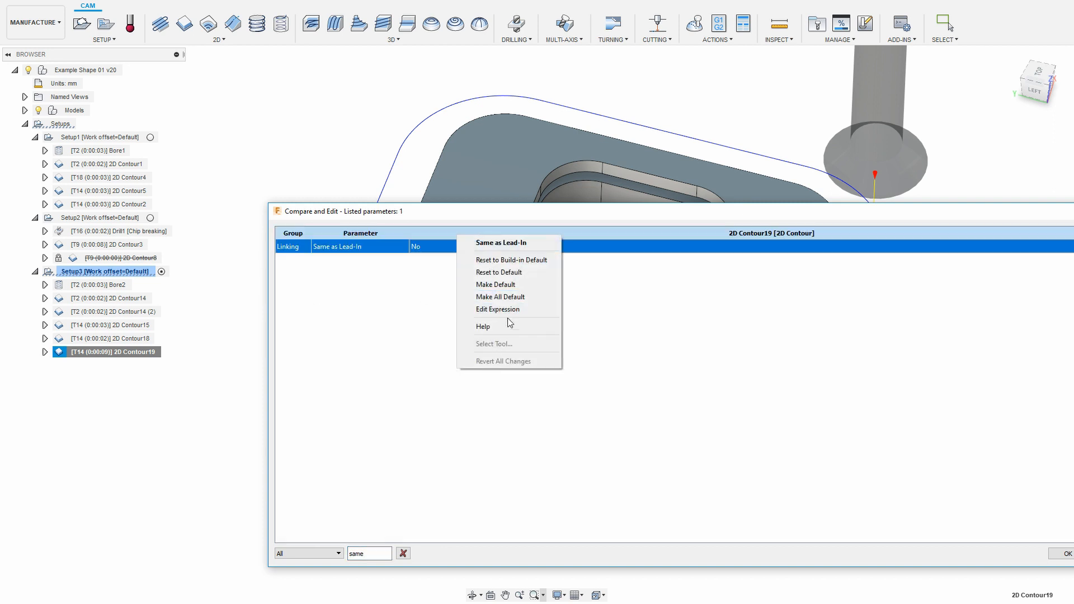
{"action": "left_click", "coordinate": [502, 310]}
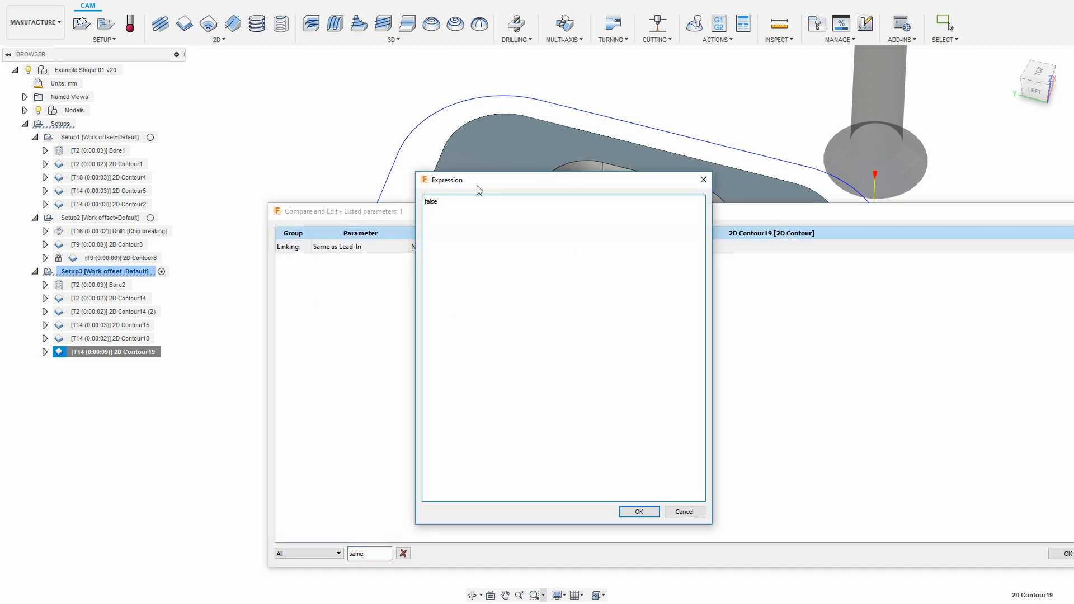
{"action": "left_click_drag", "start_coordinate": [478, 189], "coordinate": [510, 186]}
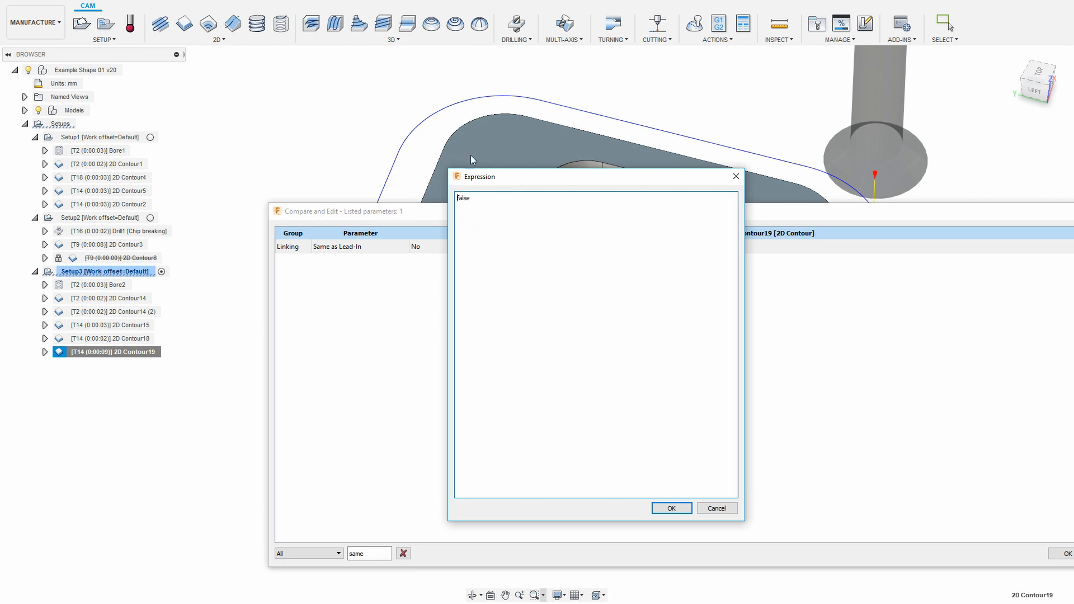
{"action": "left_click", "coordinate": [732, 510]}
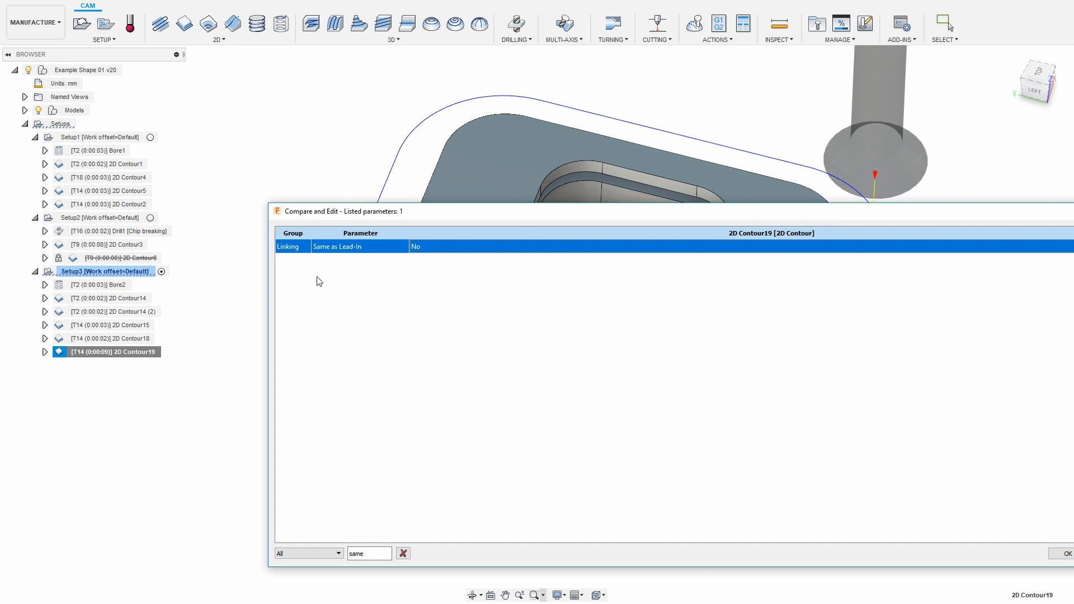
- Set the Same as Lead-In expression to (doMultipleFinishingPasses || doRoughingPasses ? false : true) and make all parameters default
{"action": "right_click", "coordinate": [469, 249]}
{"action": "left_click", "coordinate": [512, 305]}
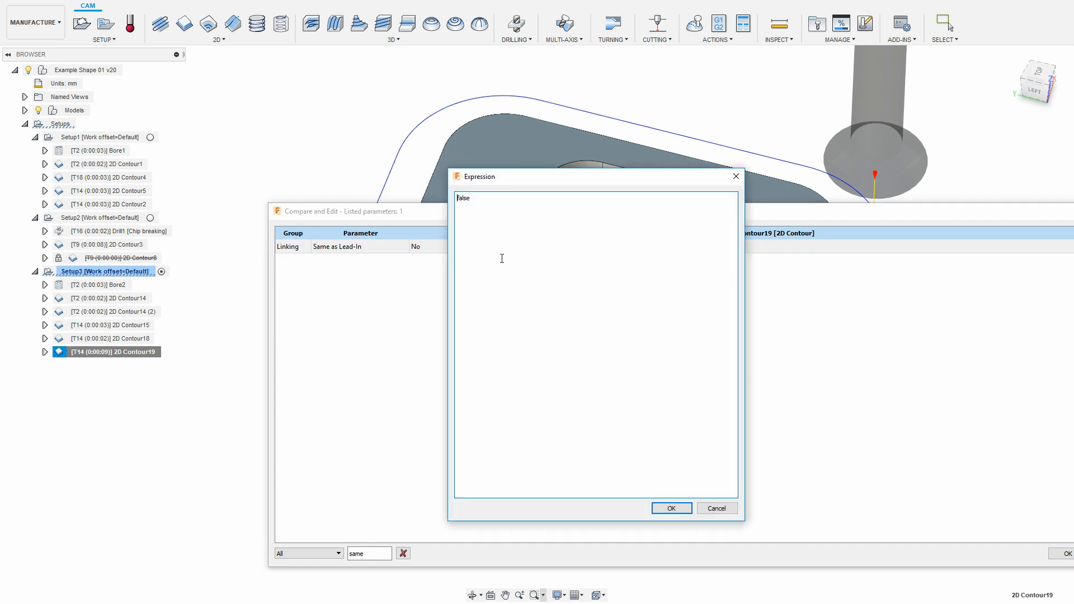
{"action": "type", "text": "(doMultipleFinishingPasses || doRoughingPasses ? false : true)"}
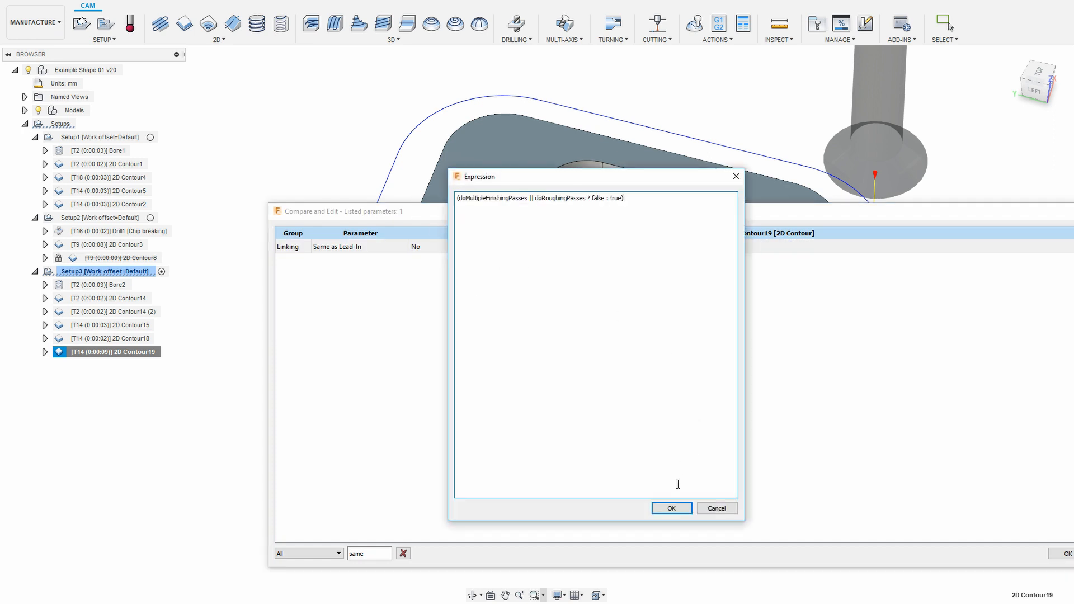
{"action": "left_click", "coordinate": [671, 508]}
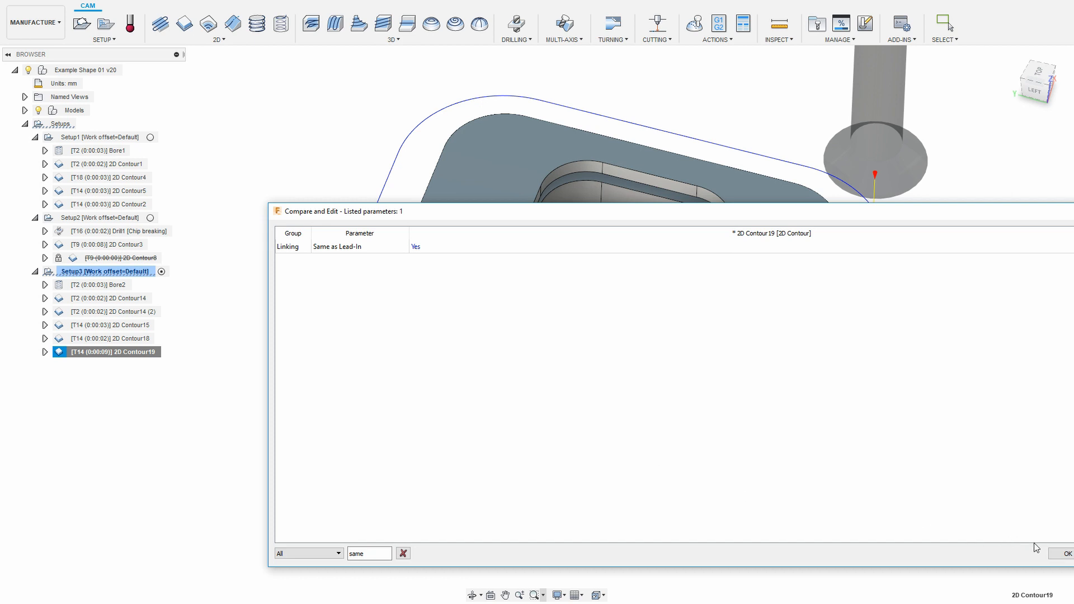
{"action": "right_click", "coordinate": [474, 246]}
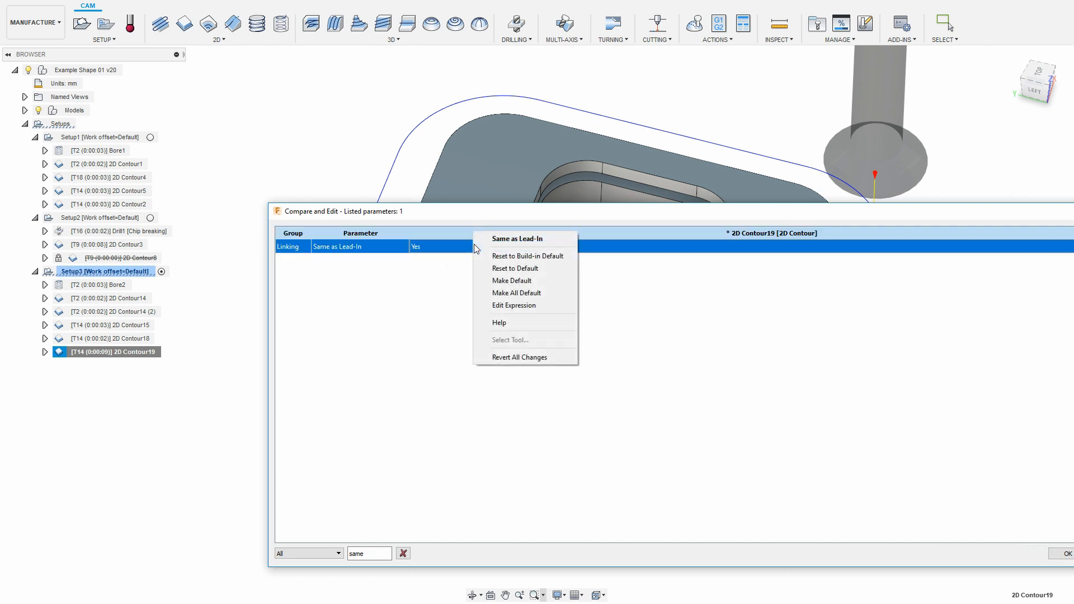
{"action": "left_click", "coordinate": [525, 295]}
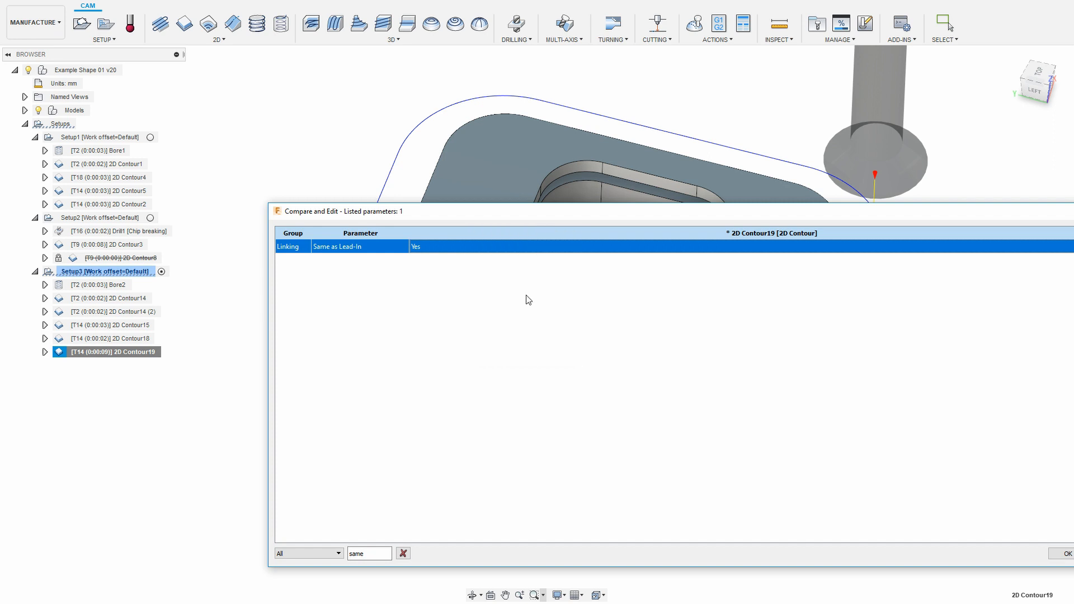
- Accept the parameter edits and regenerate the toolpath of 2D Contour19
{"action": "left_click", "coordinate": [1053, 553]}
{"action": "left_click", "coordinate": [590, 355]}
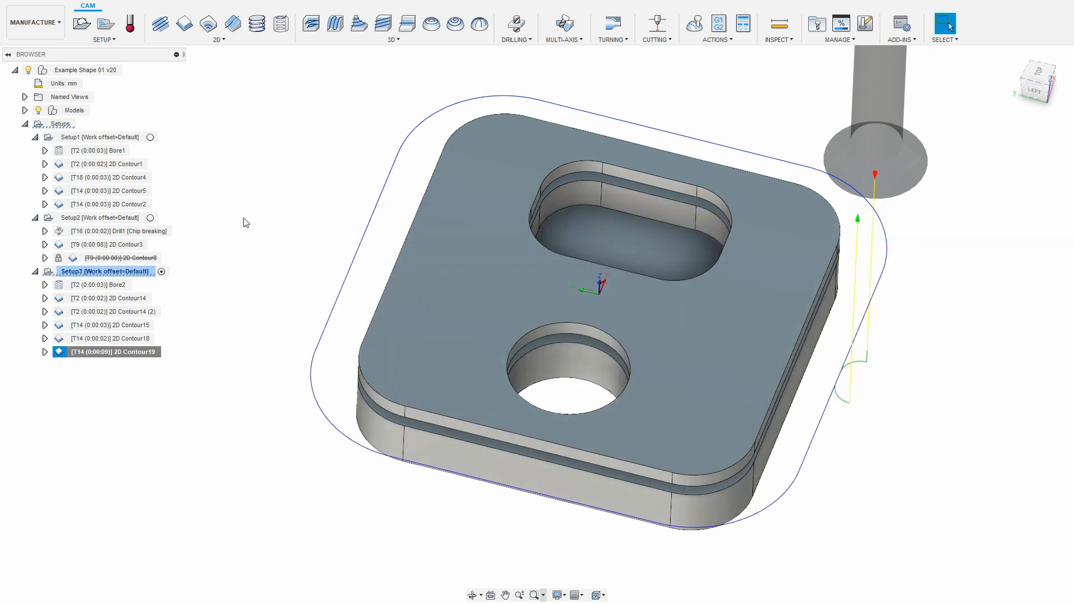
{"action": "right_click", "coordinate": [114, 356]}
{"action": "left_click", "coordinate": [181, 417]}
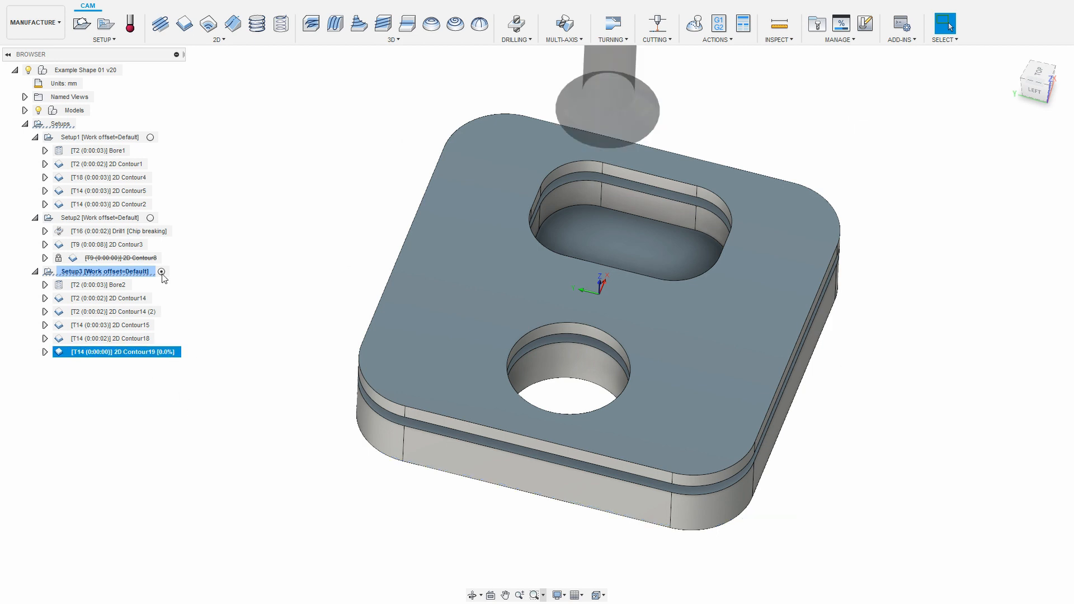
- Start a 2D Contour on the part's top outer edge and enable Stock to Leave
{"action": "left_click", "coordinate": [184, 24]}
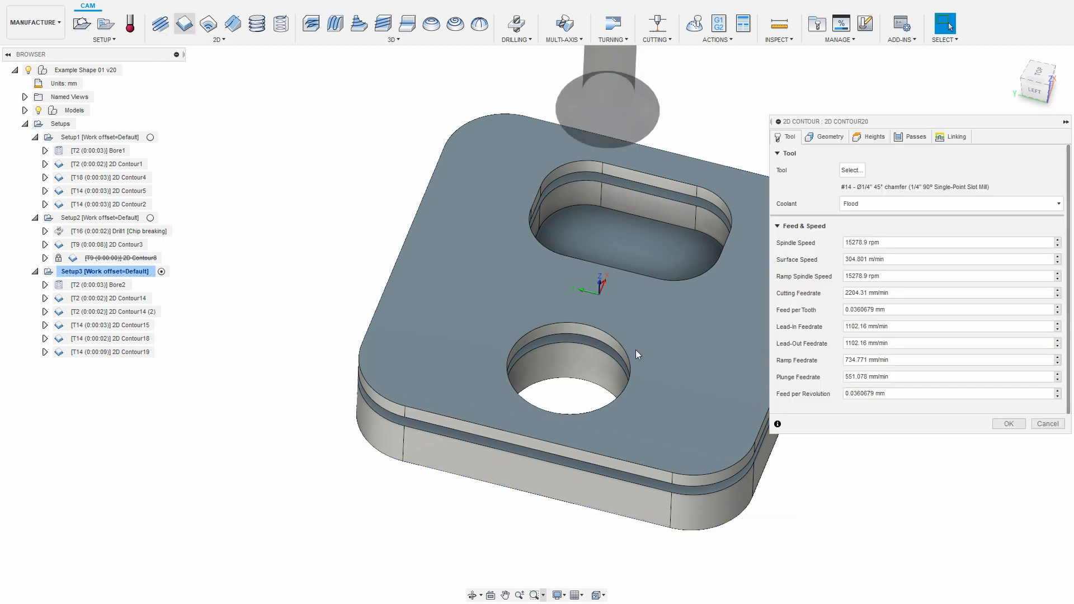
{"action": "left_click", "coordinate": [532, 122]}
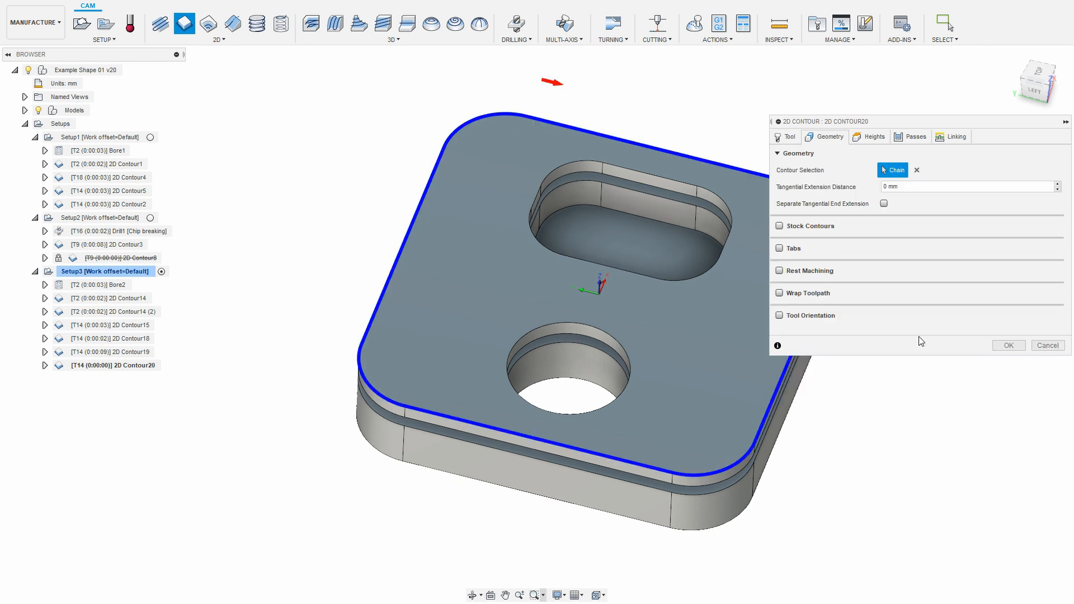
{"action": "left_click", "coordinate": [913, 136]}
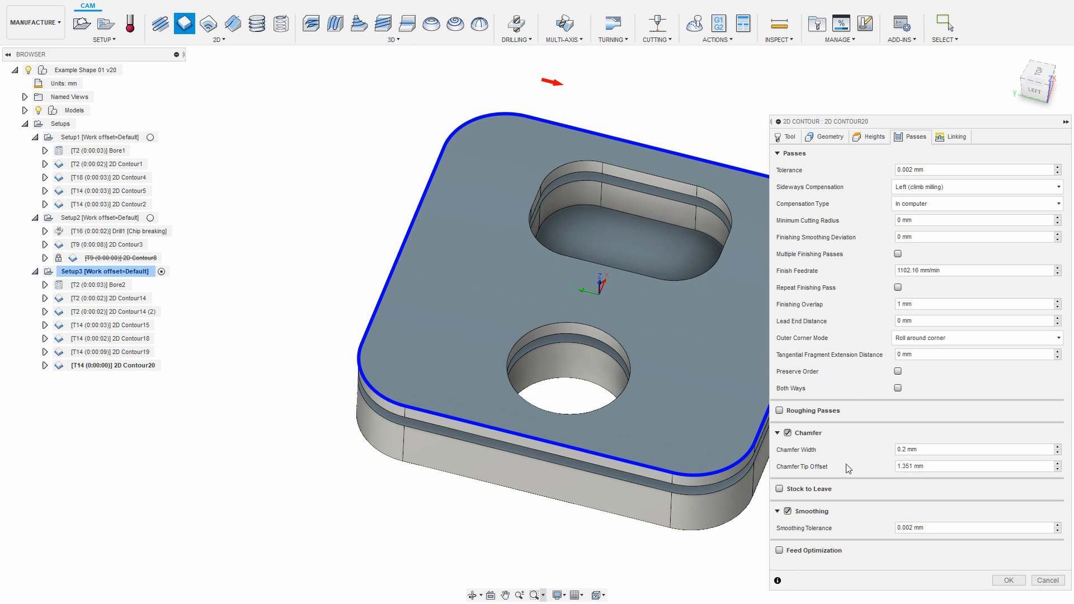
{"action": "left_click", "coordinate": [780, 489]}
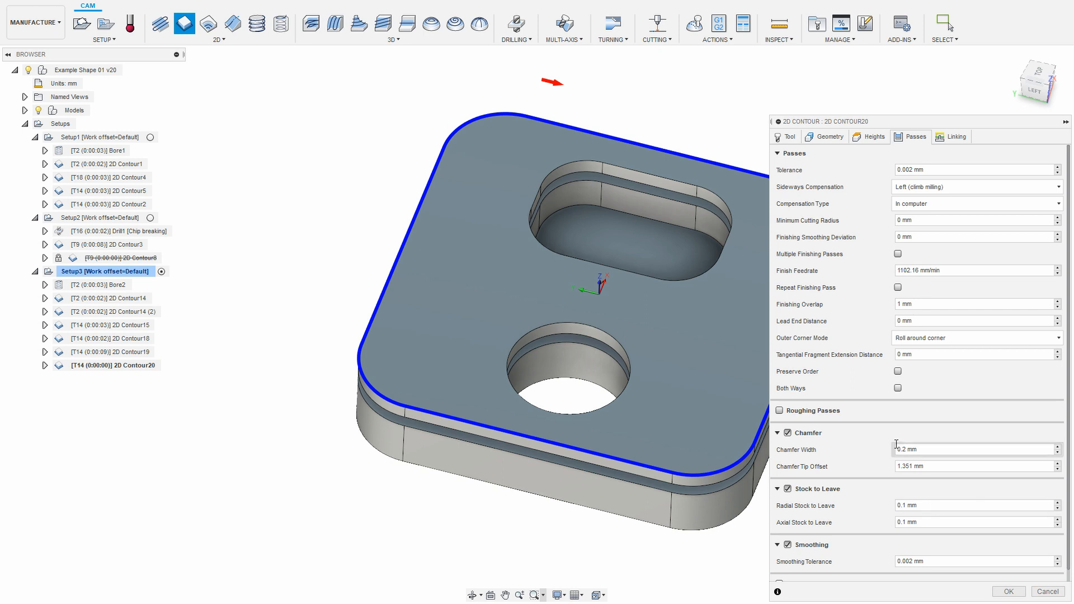
- Inspect the Radial Stock to Leave expression, and try resetting the radial and axial stock to leave to their defaults
{"action": "left_click", "coordinate": [912, 505]}
{"action": "right_click", "coordinate": [922, 506]}
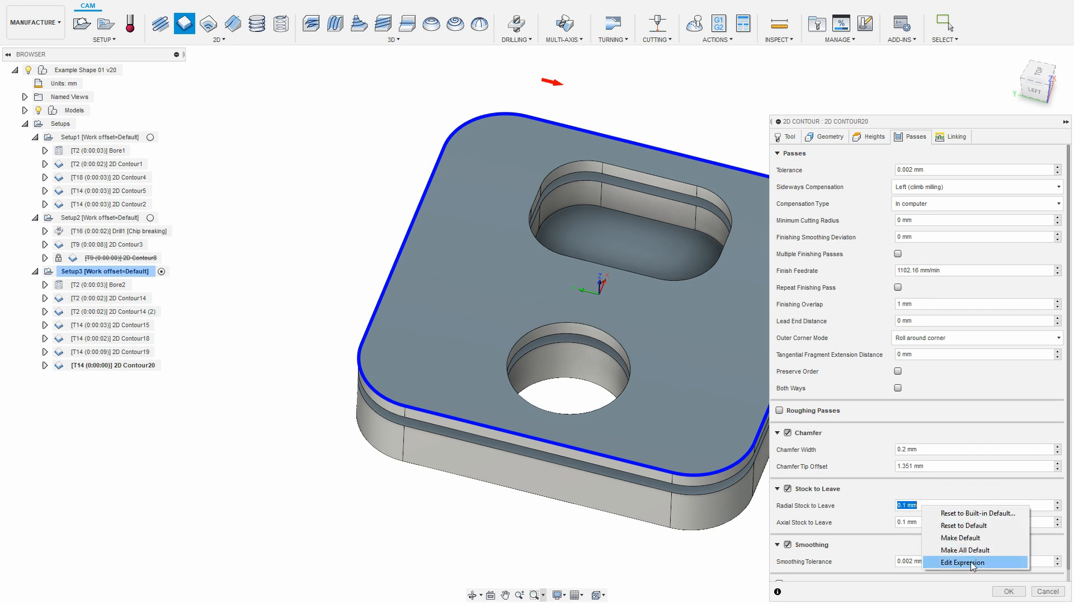
{"action": "left_click", "coordinate": [971, 562]}
{"action": "left_click", "coordinate": [717, 508]}
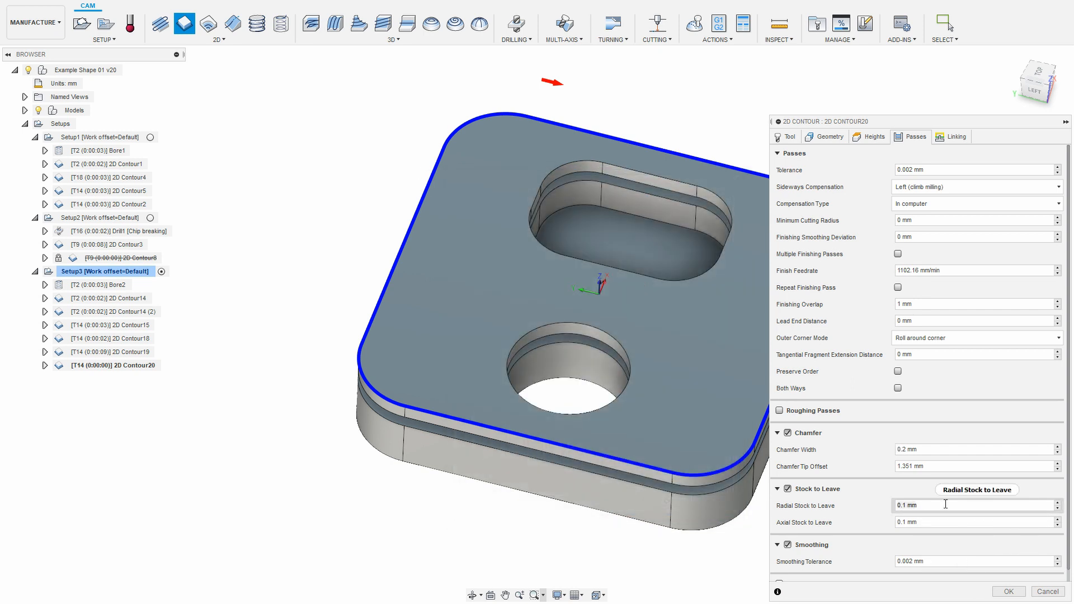
{"action": "right_click", "coordinate": [945, 505]}
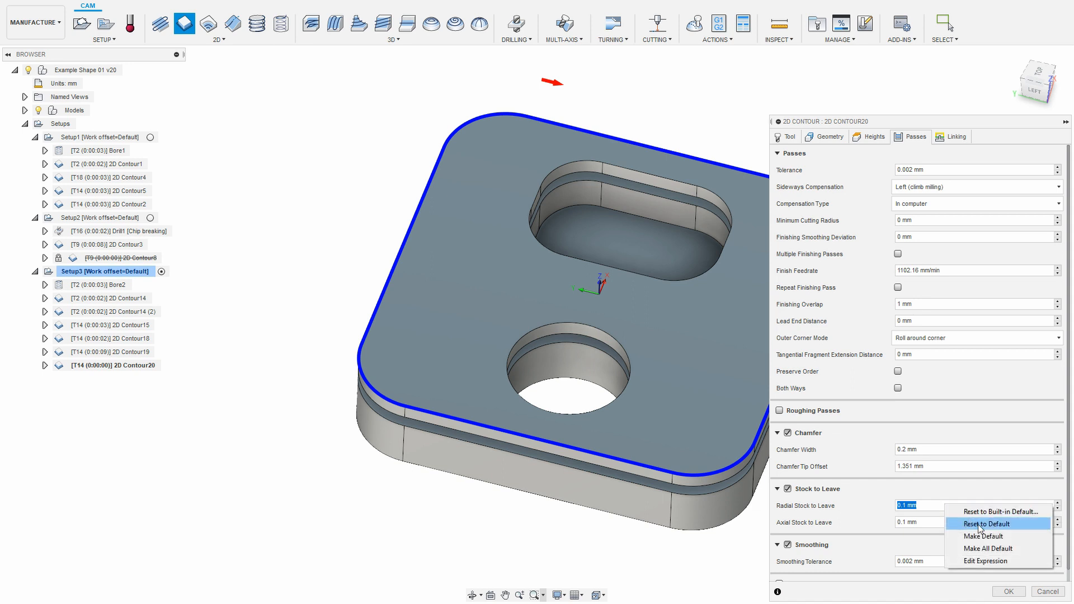
{"action": "left_click", "coordinate": [986, 524]}
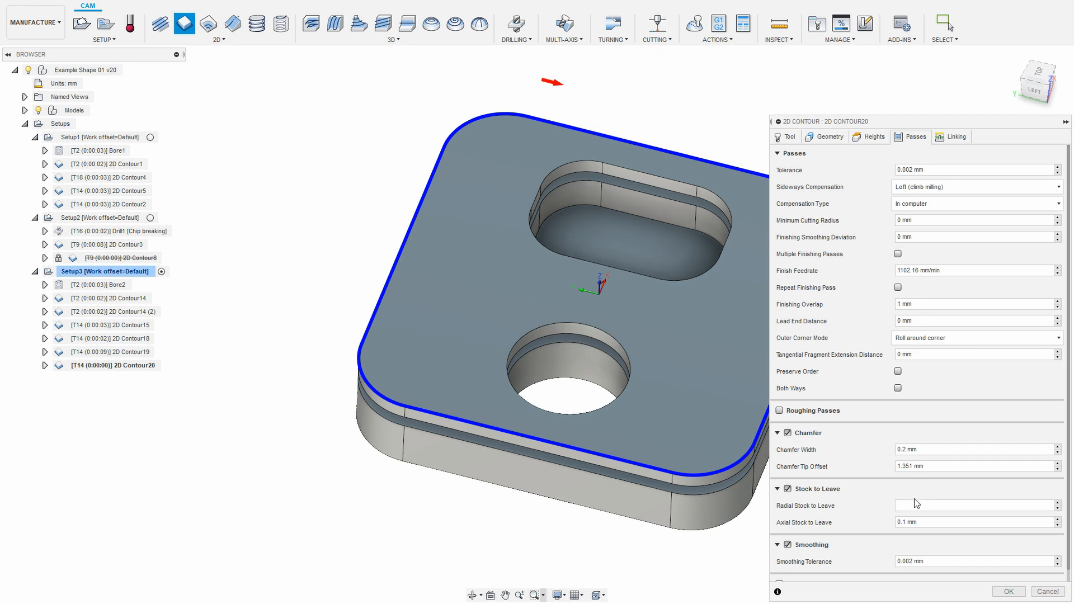
{"action": "right_click", "coordinate": [918, 522]}
{"action": "left_click", "coordinate": [977, 541]}
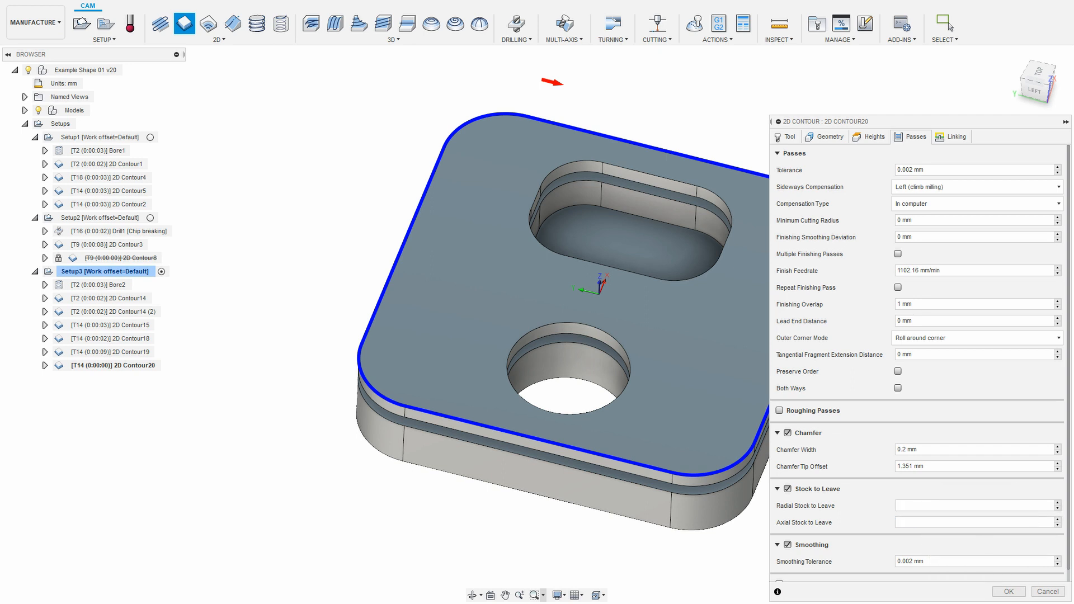
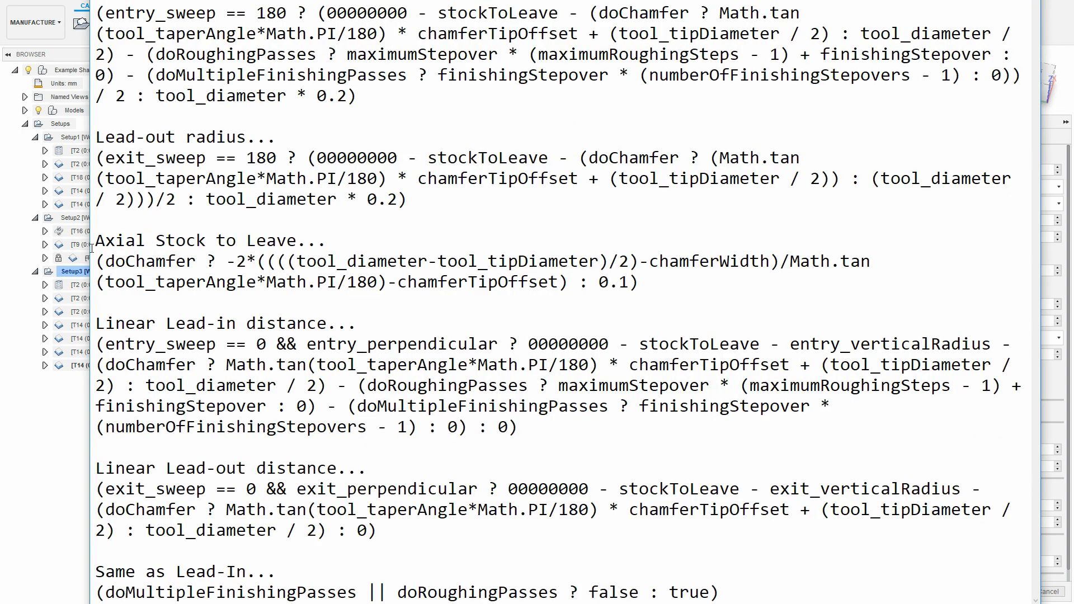
- Copy the Axial Stock to Leave formula from the notes into the contour's Axial Stock to Leave and make it the default
{"action": "left_click_drag", "start_coordinate": [102, 258], "coordinate": [700, 309]}
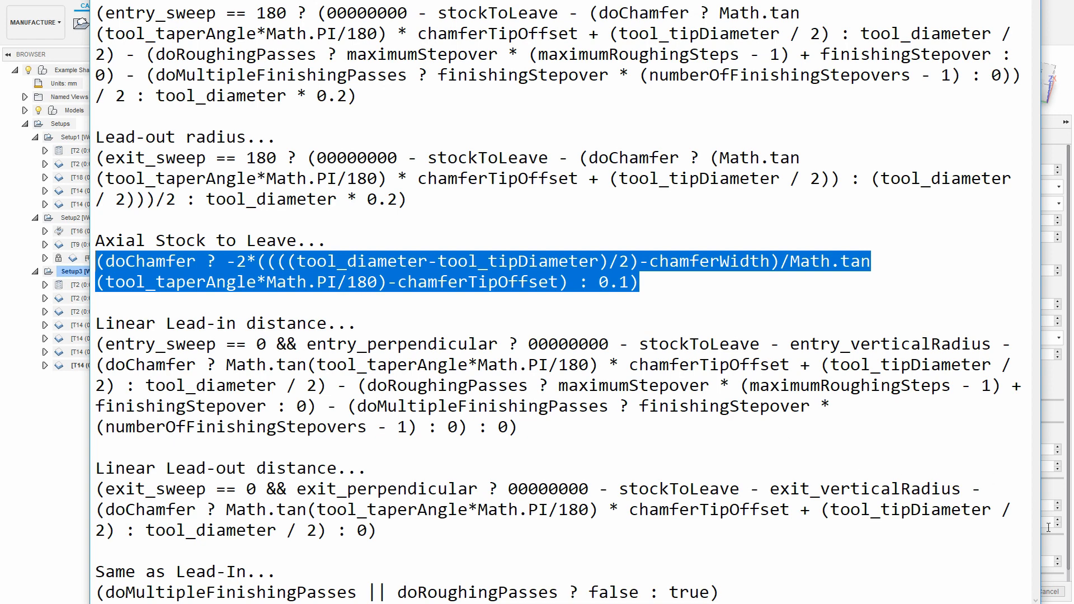
{"action": "key", "text": "alt+Tab"}
{"action": "key", "text": "alt+Tab"}
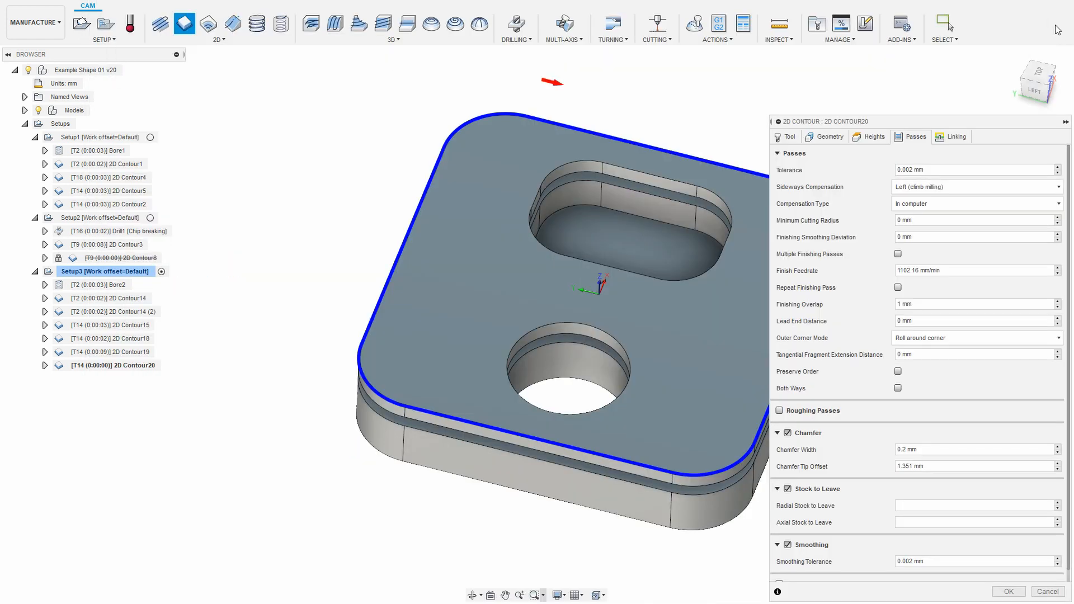
{"action": "right_click", "coordinate": [934, 520]}
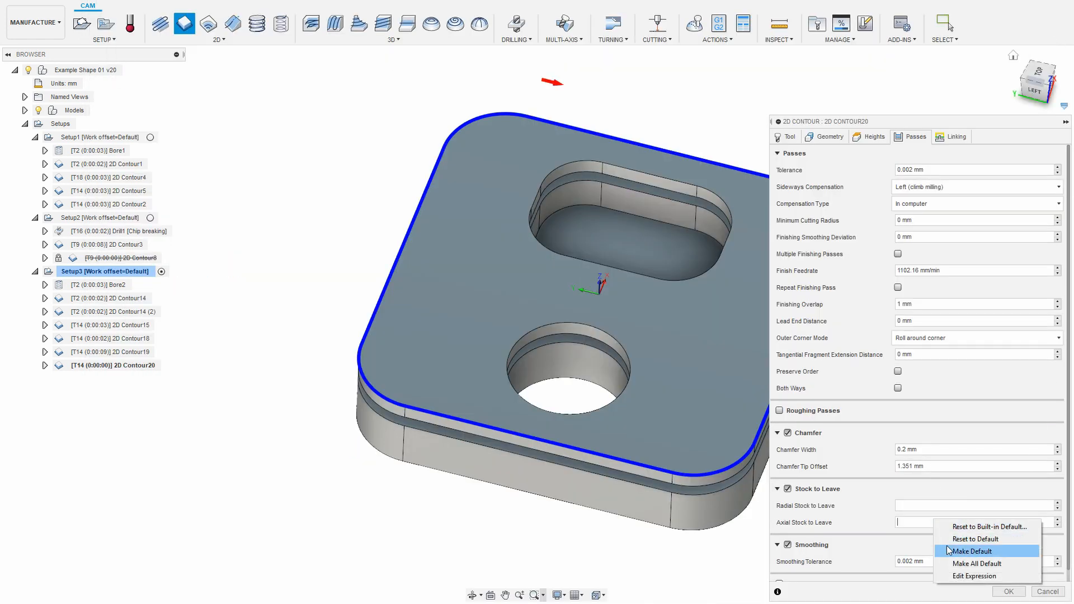
{"action": "left_click", "coordinate": [965, 551]}
{"action": "right_click", "coordinate": [971, 524]}
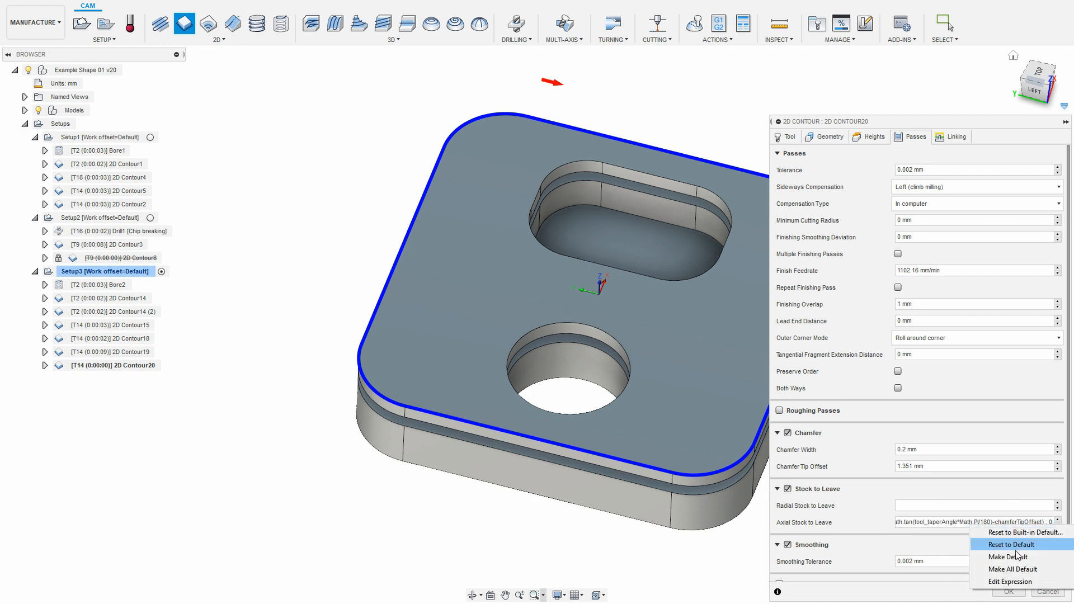
{"action": "left_click", "coordinate": [1020, 557]}
- Copy (doChamfer ? 0 : 0.1) from the Notepad examples into Radial Stock to Leave and make it the default
{"action": "key", "text": "alt+Tab"}
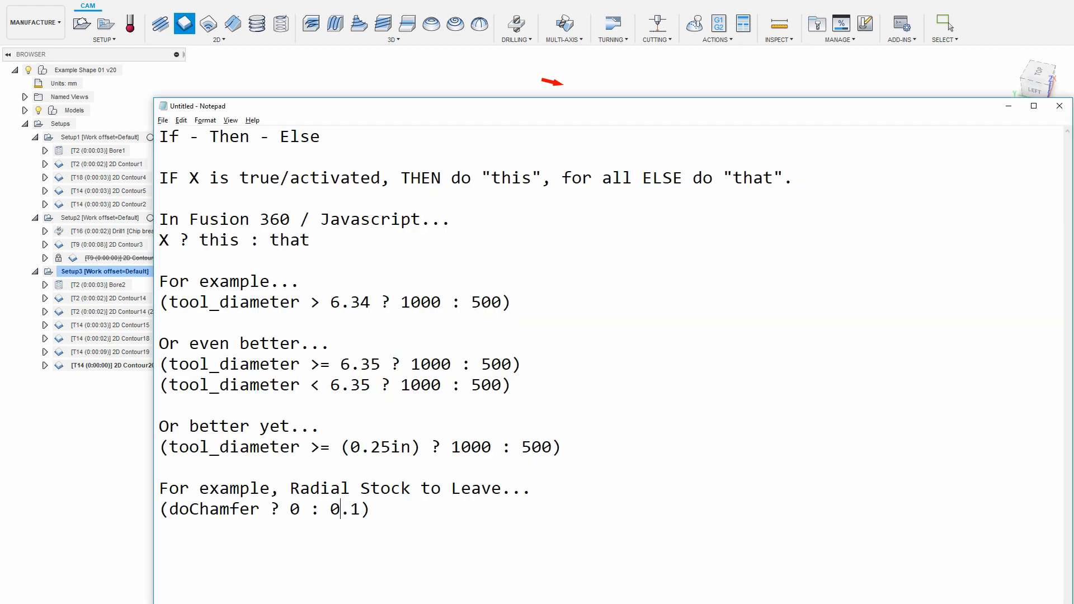
{"action": "left_click_drag", "start_coordinate": [379, 517], "coordinate": [168, 521]}
{"action": "key", "text": "ctrl+c"}
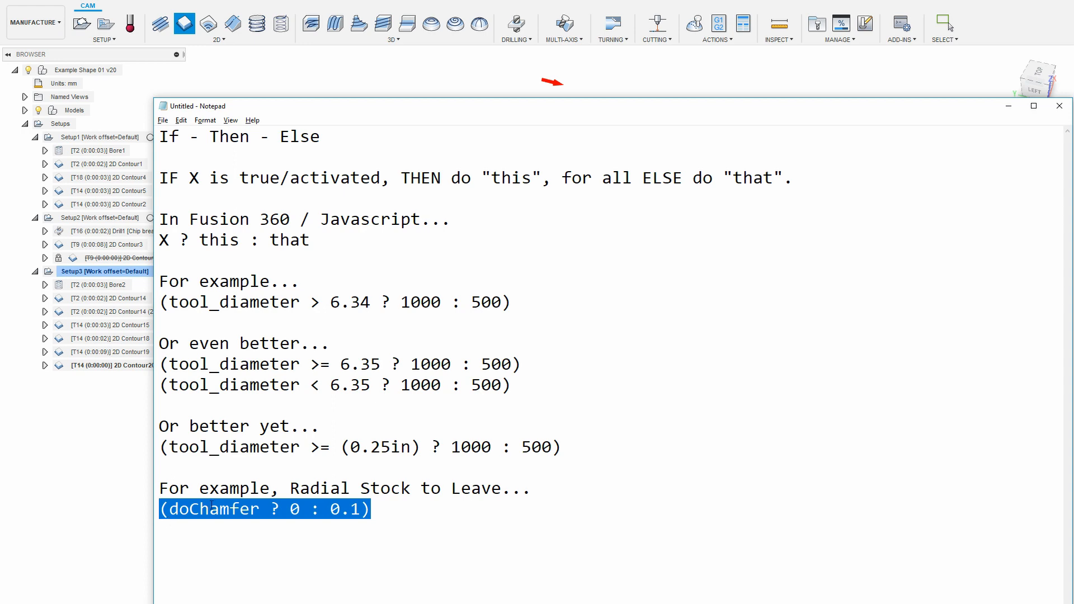
{"action": "key", "text": "alt+Tab"}
{"action": "left_click", "coordinate": [942, 505]}
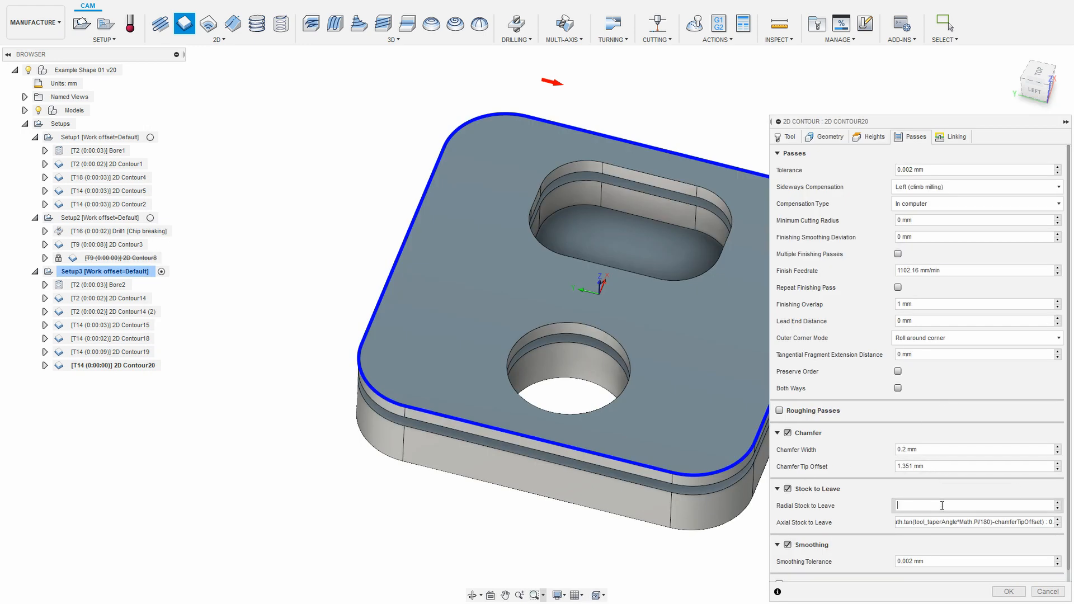
{"action": "right_click", "coordinate": [942, 505]}
{"action": "key", "text": "Escape"}
{"action": "key", "text": "ctrl+v"}
{"action": "right_click", "coordinate": [968, 505]}
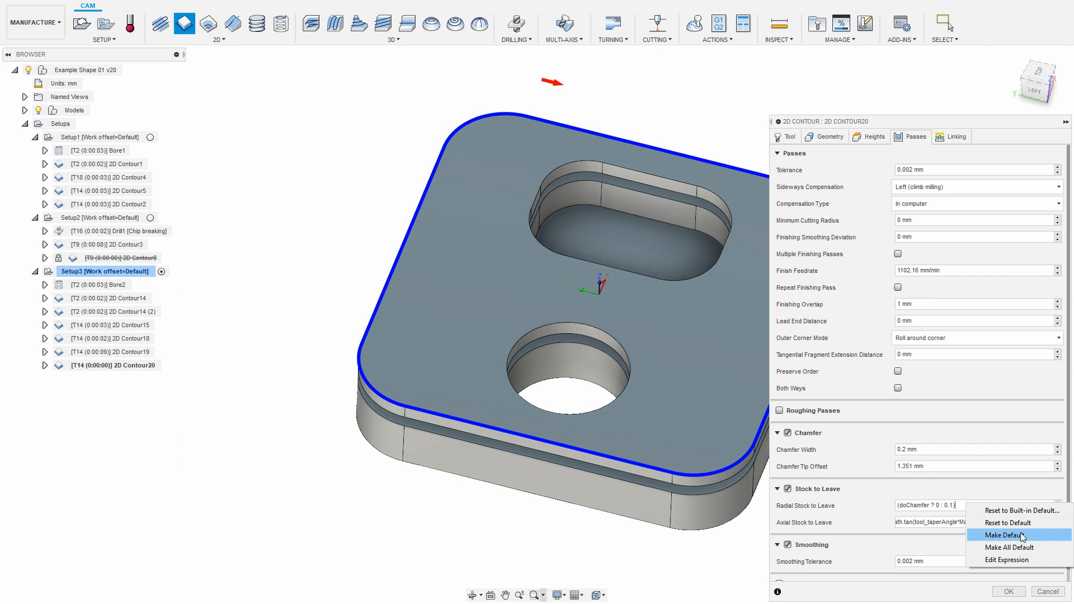
{"action": "left_click", "coordinate": [1005, 536]}
- Enable Roughing Passes and check the Same as Lead-In setting before and after the change
{"action": "left_click", "coordinate": [957, 137]}
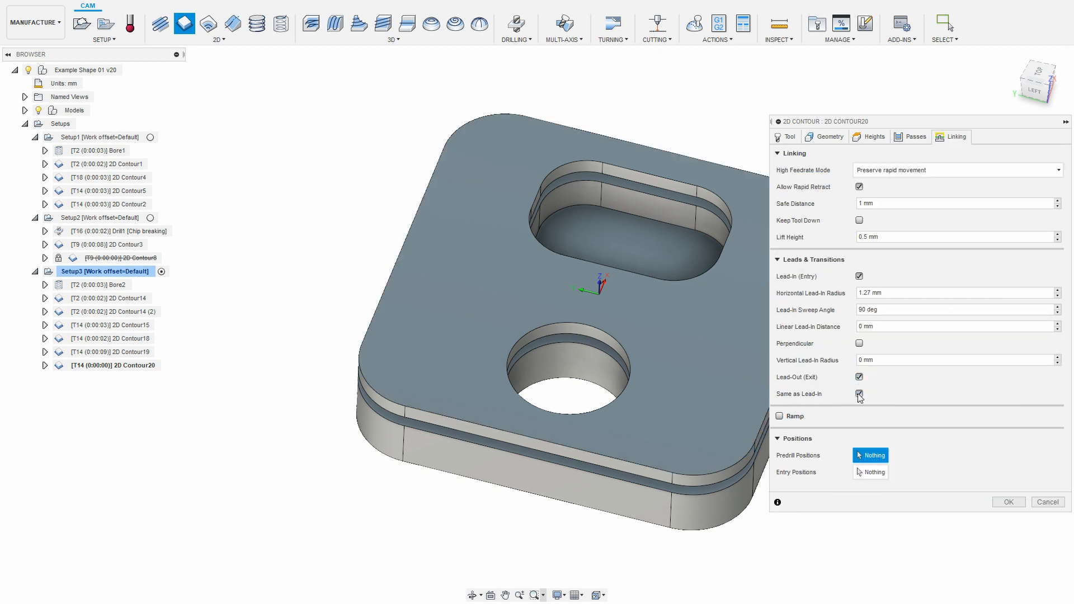
{"action": "left_click", "coordinate": [912, 138]}
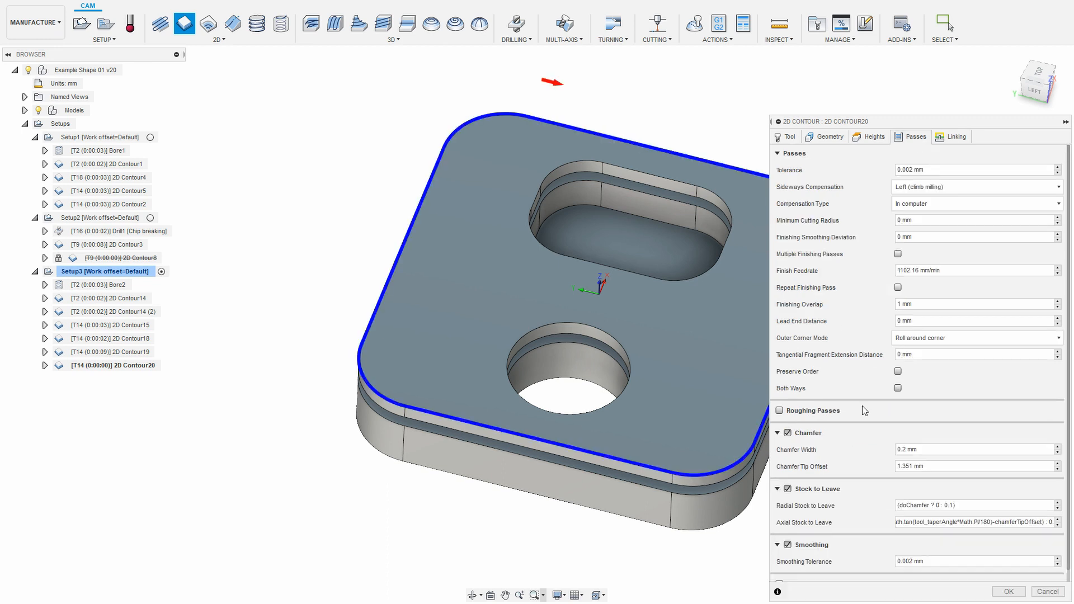
{"action": "left_click", "coordinate": [780, 411]}
{"action": "left_click", "coordinate": [955, 137]}
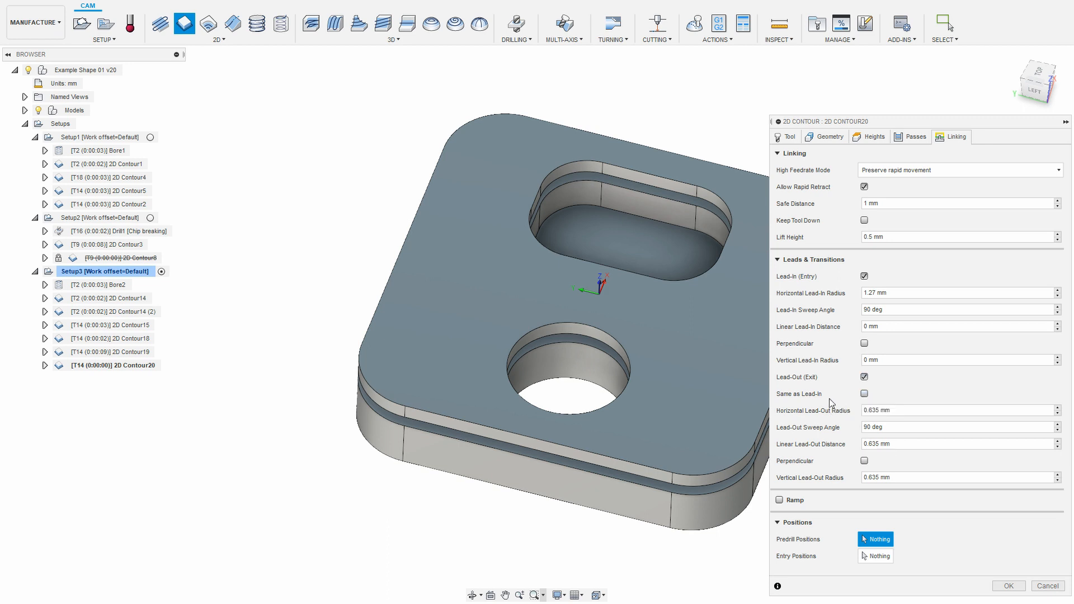
- Try resetting the lead-out horizontal radius, sweep angle, linear distance and vertical radius to their saved defaults
{"action": "right_click", "coordinate": [914, 412]}
{"action": "left_click", "coordinate": [955, 432]}
{"action": "right_click", "coordinate": [903, 430]}
{"action": "left_click", "coordinate": [941, 453]}
{"action": "right_click", "coordinate": [922, 443]}
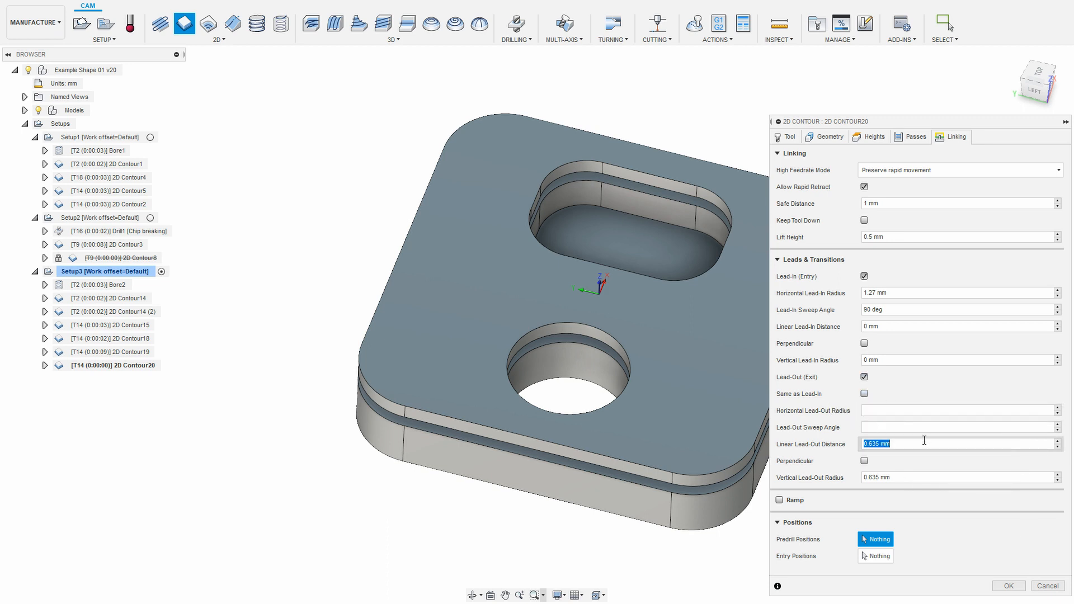
{"action": "left_click", "coordinate": [946, 459]}
{"action": "right_click", "coordinate": [924, 474]}
{"action": "left_click", "coordinate": [959, 493]}
- Reset the Lead-Out Sweep Angle to its built-in default
{"action": "left_click", "coordinate": [900, 426]}
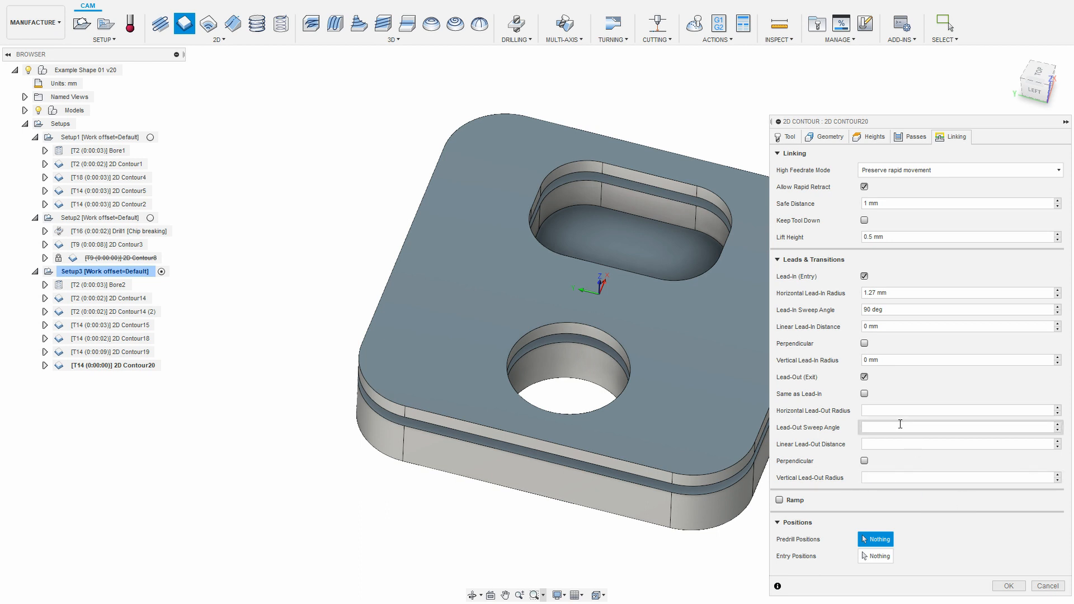
{"action": "right_click", "coordinate": [900, 427]}
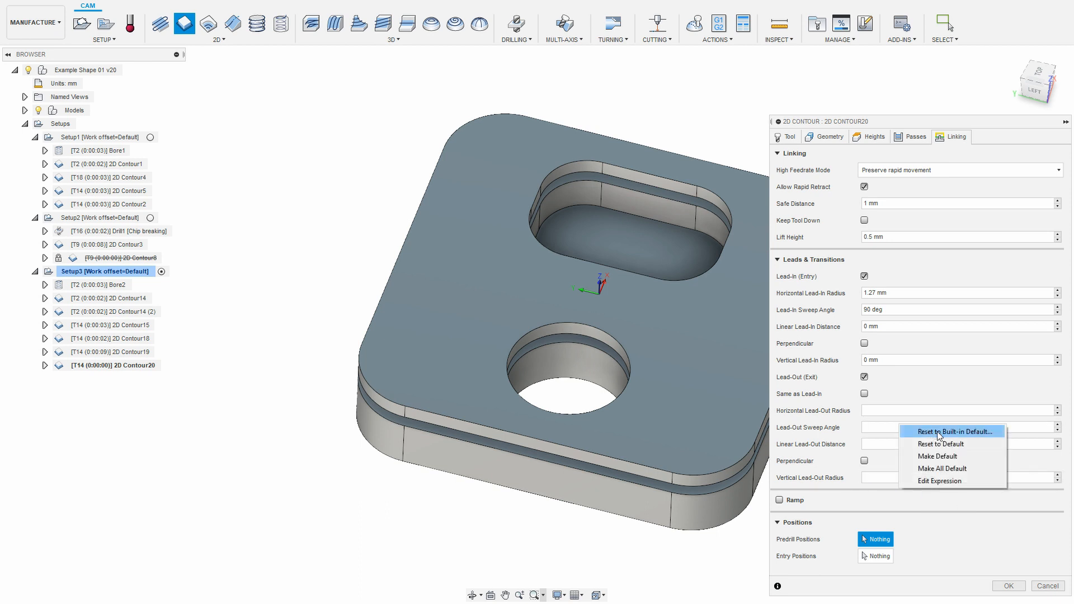
{"action": "left_click", "coordinate": [938, 432]}
{"action": "right_click", "coordinate": [924, 427]}
{"action": "left_click", "coordinate": [907, 441]}
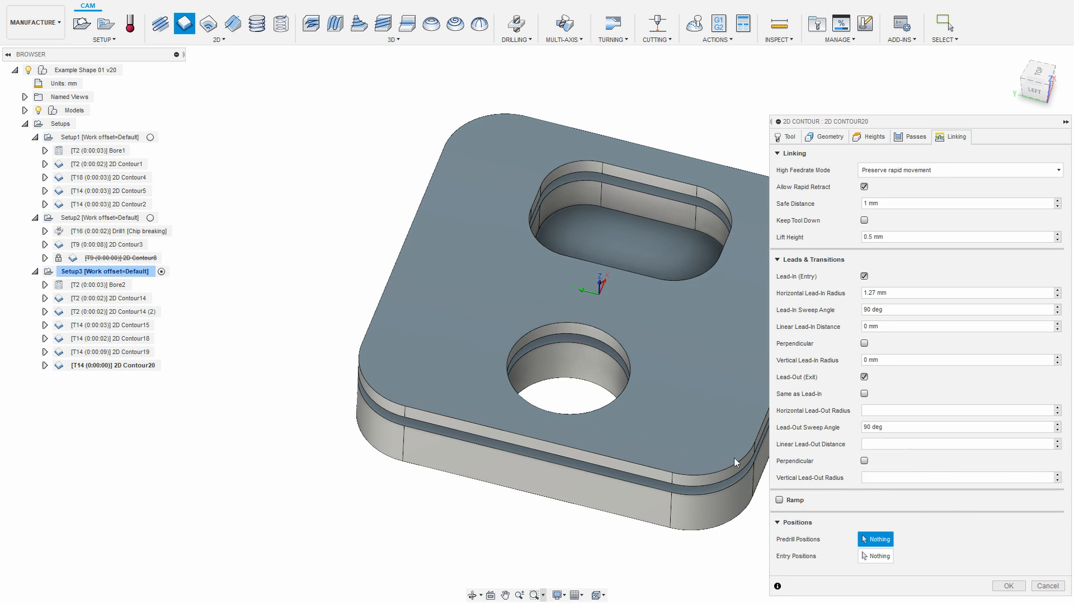
- Copy the Lead-out radius formula from the notes into Horizontal Lead-Out Radius and make it the default
{"action": "key", "text": "alt+Tab"}
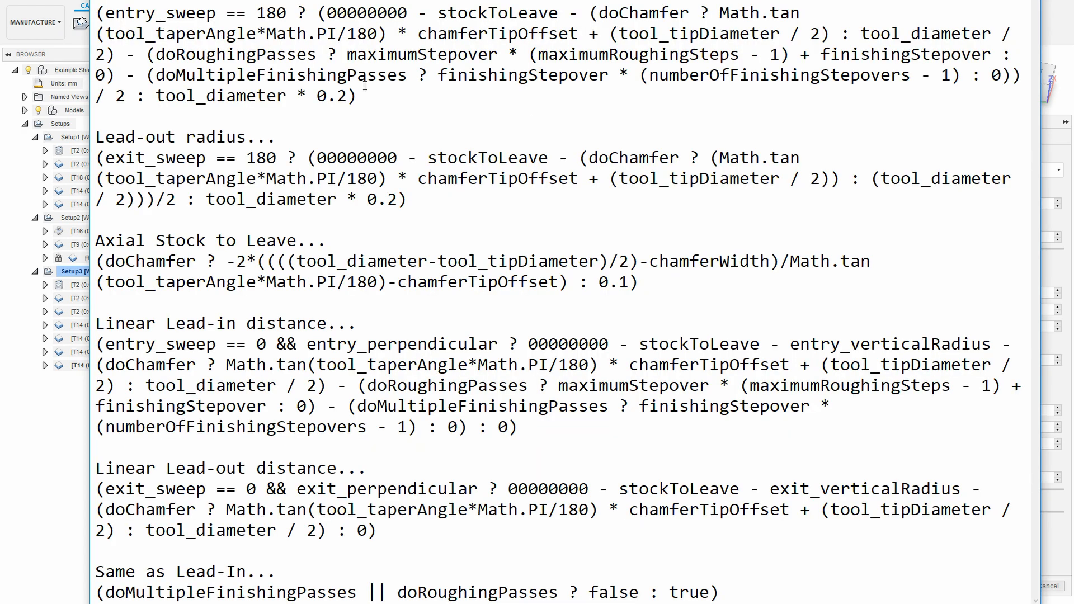
{"action": "left_click_drag", "start_coordinate": [365, 85], "coordinate": [315, 96]}
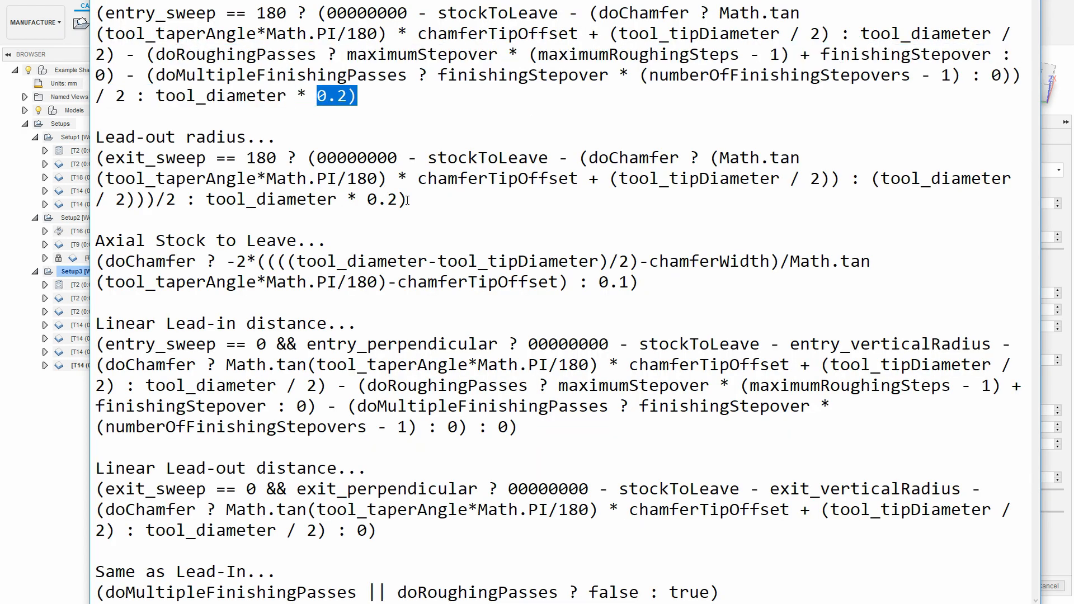
{"action": "left_click_drag", "start_coordinate": [408, 200], "coordinate": [97, 159]}
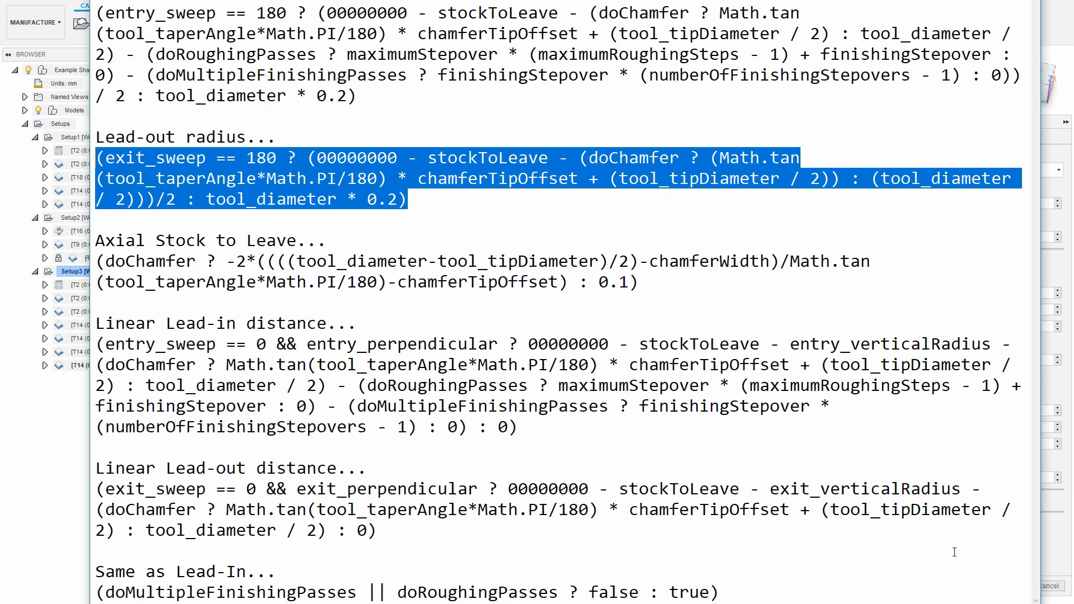
{"action": "left_click", "coordinate": [1063, 523]}
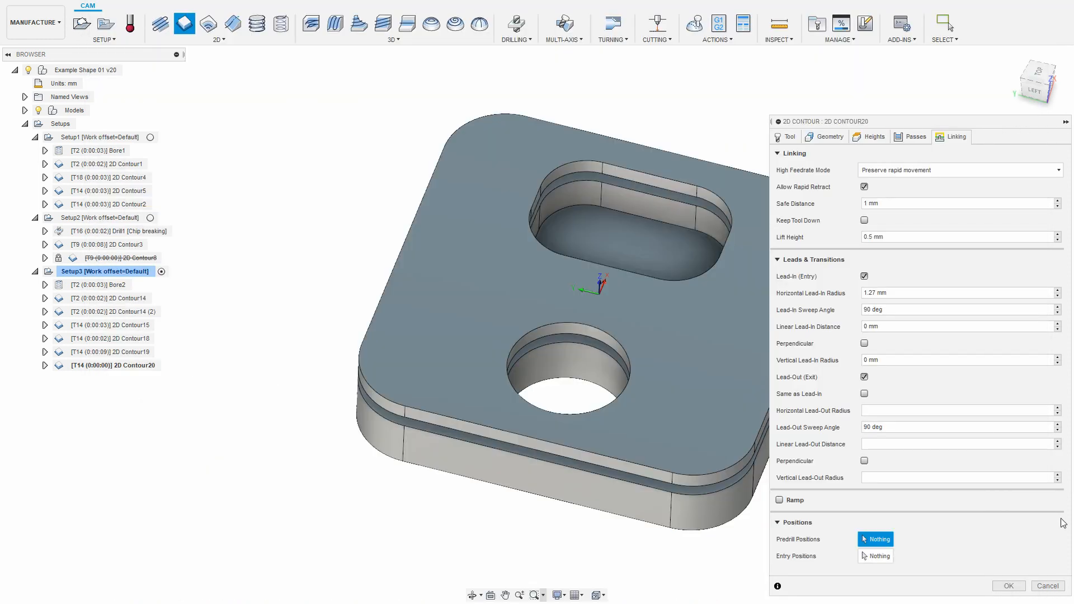
{"action": "right_click", "coordinate": [900, 413]}
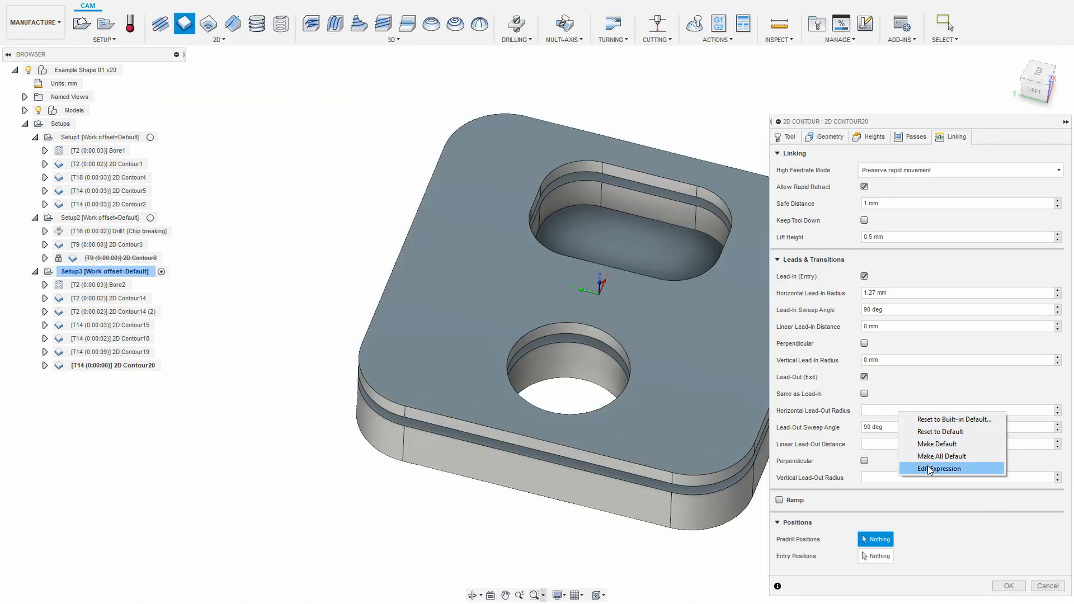
{"action": "left_click", "coordinate": [888, 412]}
{"action": "key", "text": "ctrl+v"}
{"action": "right_click", "coordinate": [945, 410]}
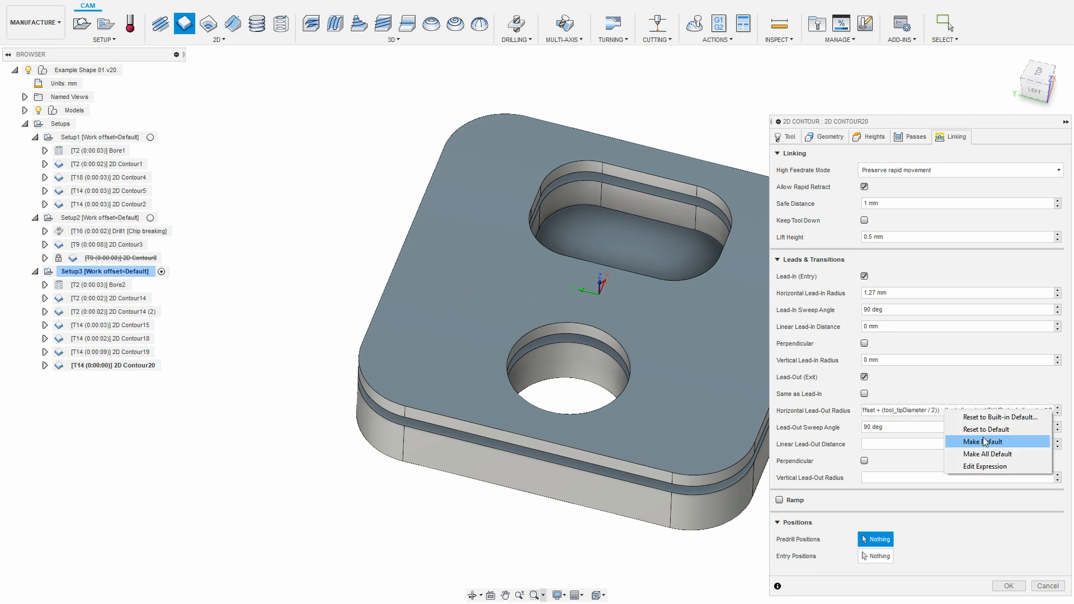
{"action": "left_click", "coordinate": [985, 441]}
- Try to copy the Linear Lead-out distance formula from the notes into Linear Lead-Out Distance and make it the default
{"action": "key", "text": "alt+Tab"}
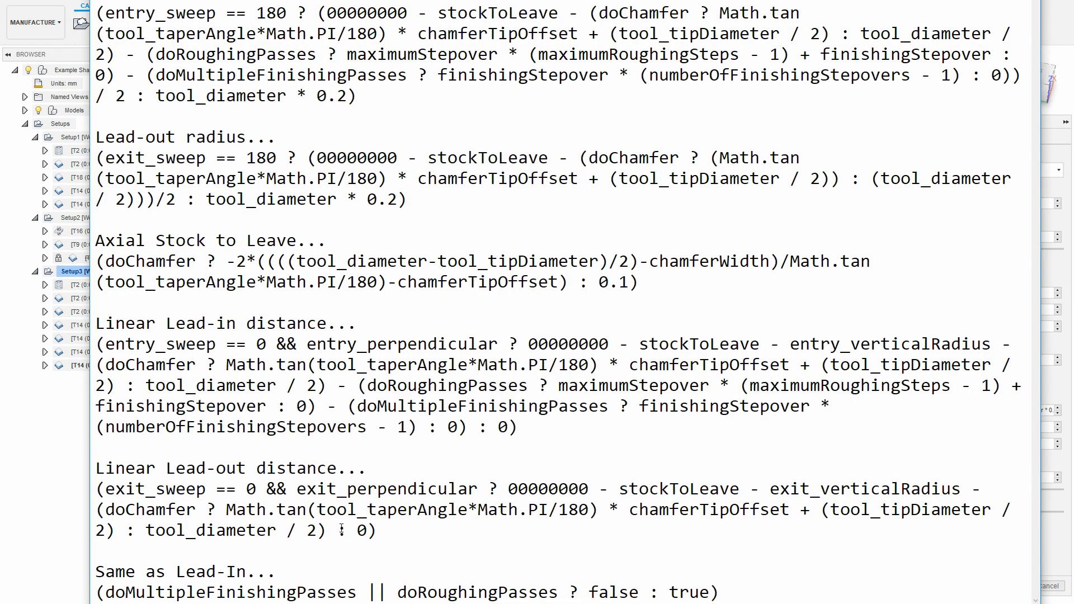
{"action": "left_click_drag", "start_coordinate": [392, 531], "coordinate": [96, 488]}
{"action": "left_click", "coordinate": [96, 488]}
{"action": "left_click", "coordinate": [1062, 391]}
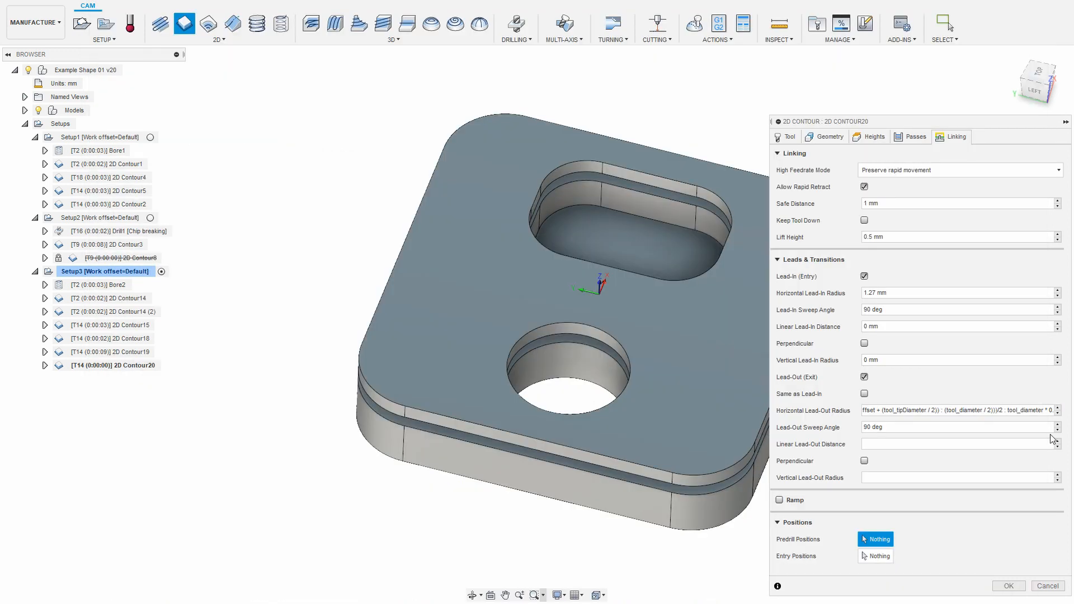
{"action": "left_click", "coordinate": [959, 445]}
{"action": "right_click", "coordinate": [959, 447]}
{"action": "left_click", "coordinate": [902, 446]}
{"action": "key", "text": "ctrl+v"}
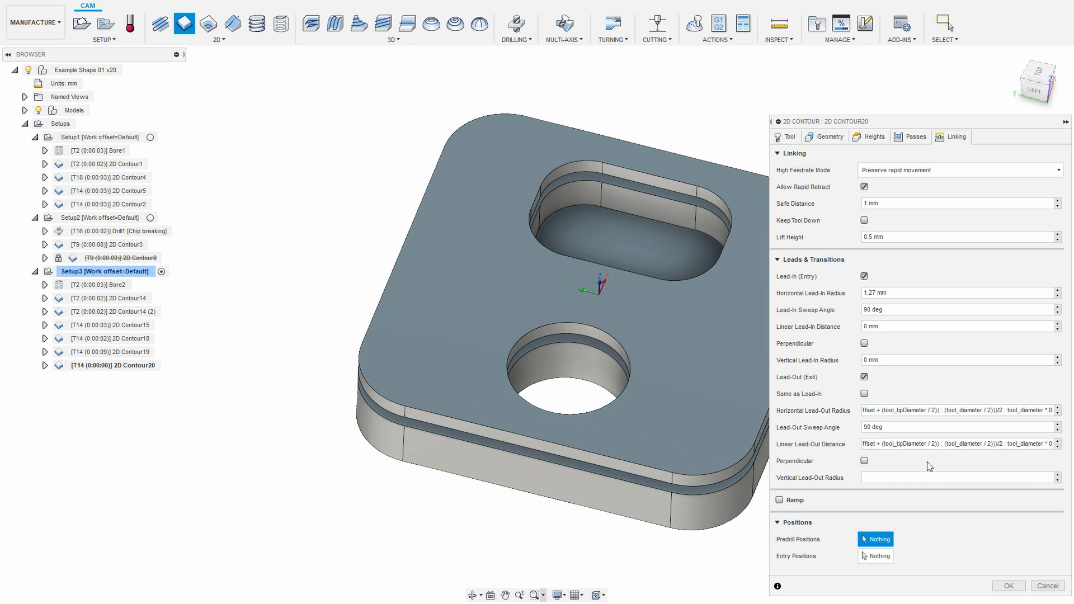
{"action": "right_click", "coordinate": [955, 444]}
{"action": "left_click", "coordinate": [999, 477]}
- Set the Vertical Lead-Out Radius to 0 and make it the default
{"action": "left_click", "coordinate": [937, 478]}
{"action": "right_click", "coordinate": [936, 481]}
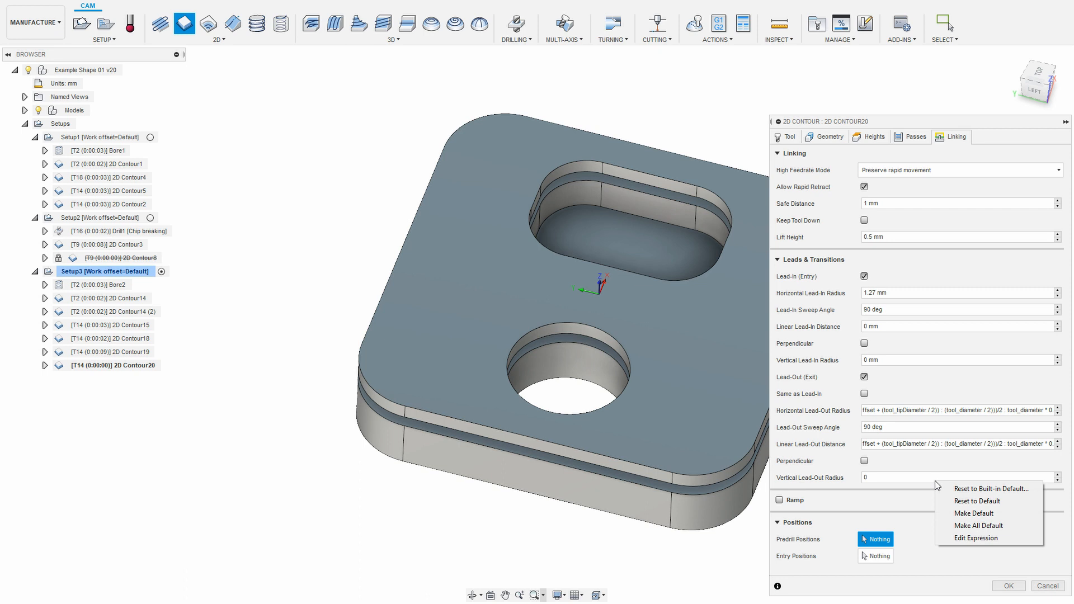
{"action": "left_click", "coordinate": [980, 515]}
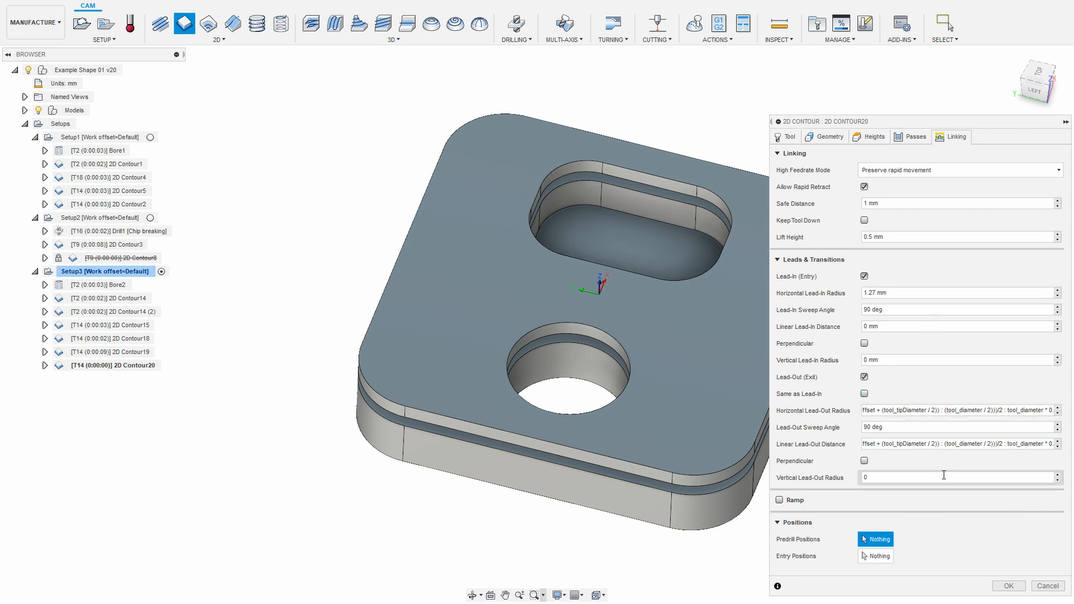
- Set the finishing Stepover to 0.1, make it the default, and finish the contour operation
{"action": "left_click", "coordinate": [912, 137]}
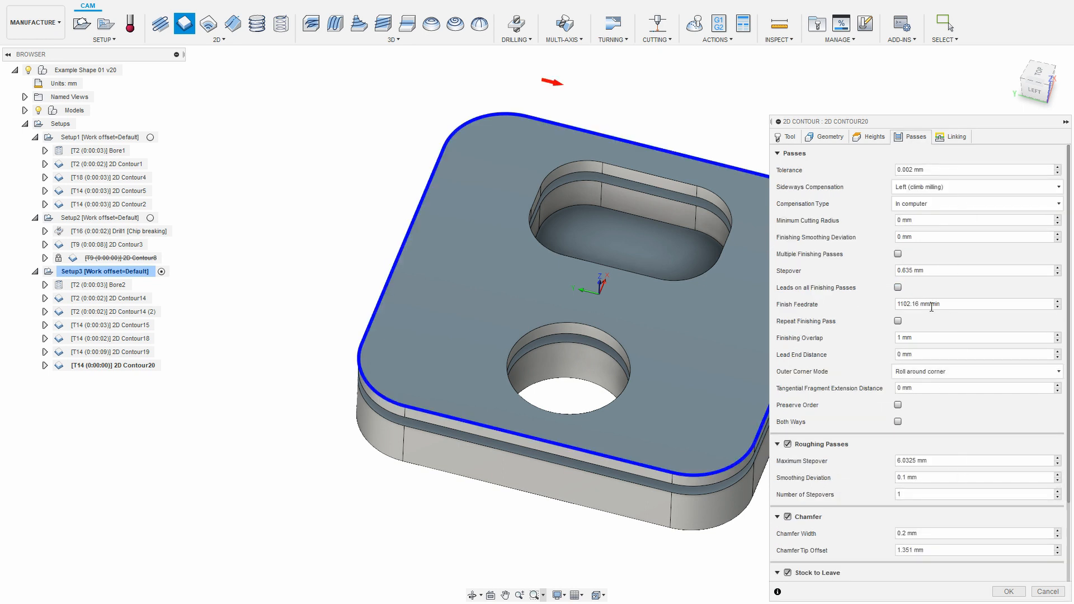
{"action": "left_click", "coordinate": [936, 273]}
{"action": "type", "text": "0.01"}
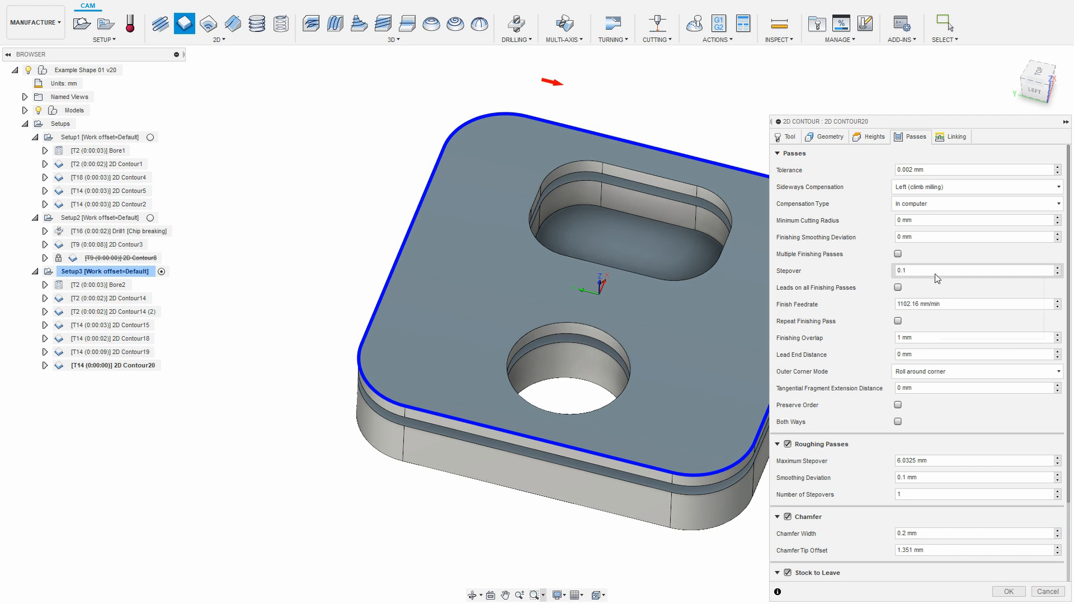
{"action": "right_click", "coordinate": [938, 278]}
{"action": "left_click", "coordinate": [954, 315]}
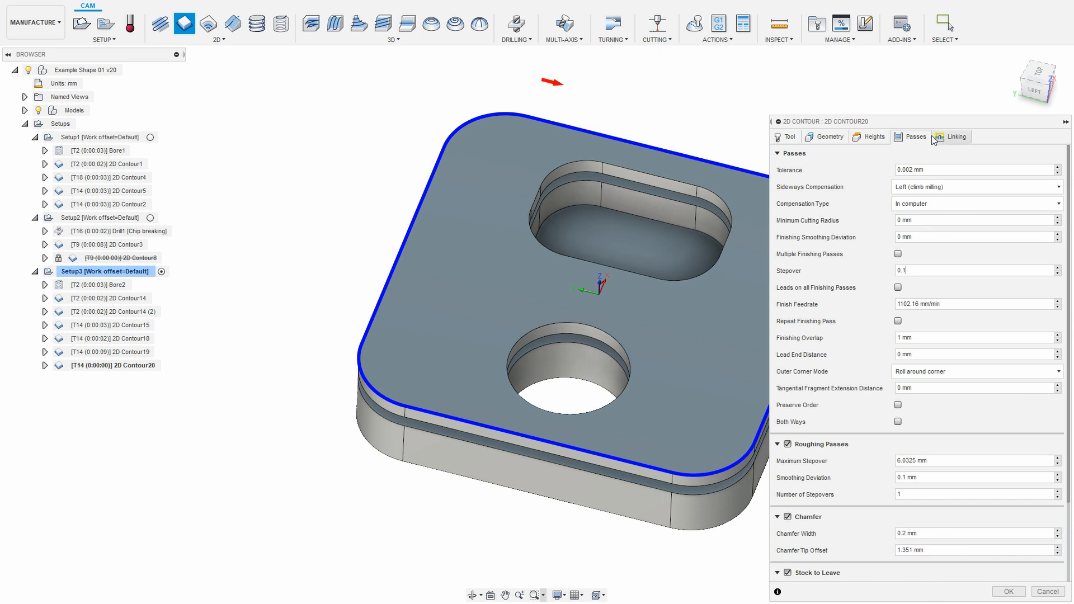
{"action": "left_click", "coordinate": [871, 137]}
{"action": "left_click", "coordinate": [1009, 424]}
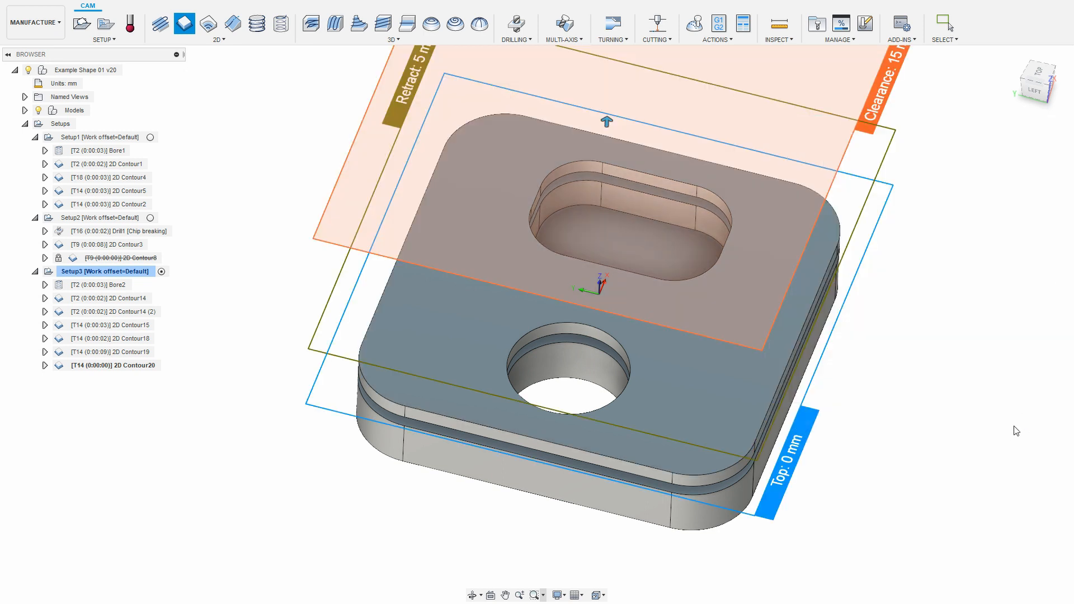
- Create a new 2D contour in Setup3 along the part's outer top edge
{"action": "left_click", "coordinate": [184, 24]}
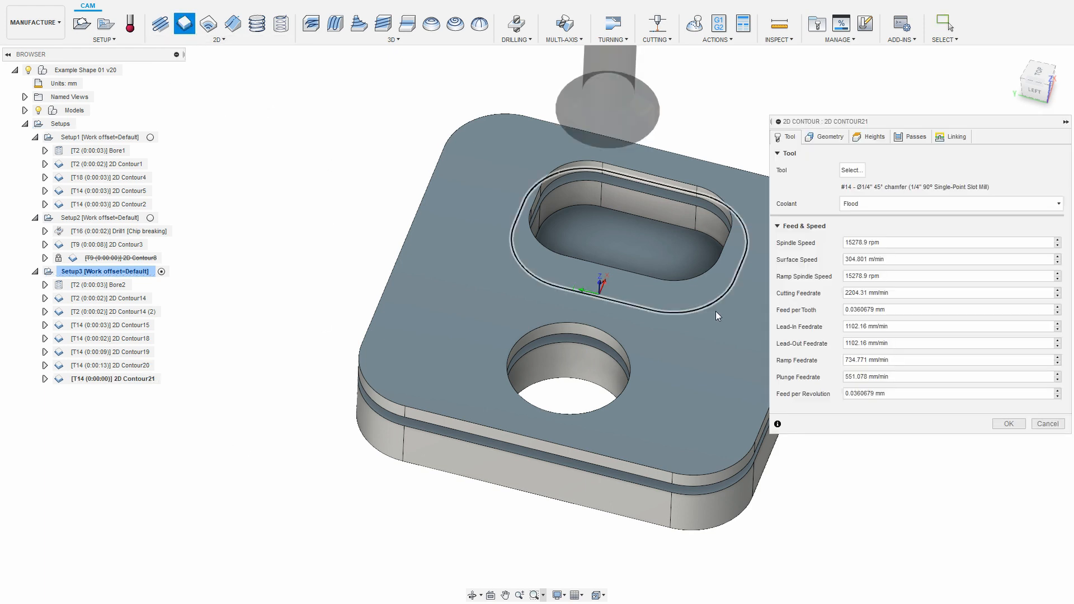
{"action": "left_click", "coordinate": [688, 159]}
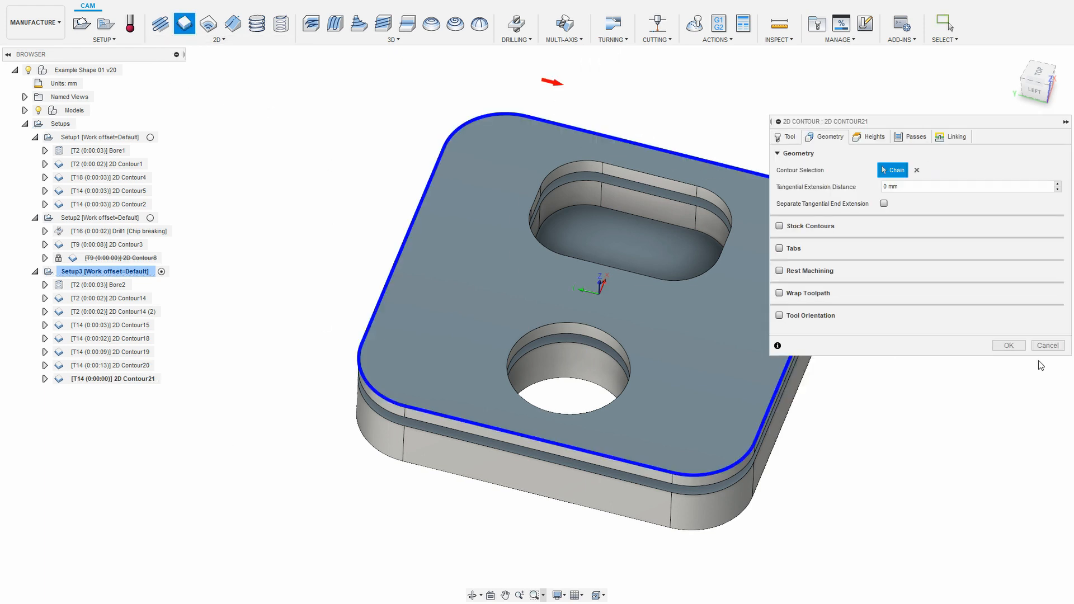
{"action": "left_click", "coordinate": [1010, 347]}
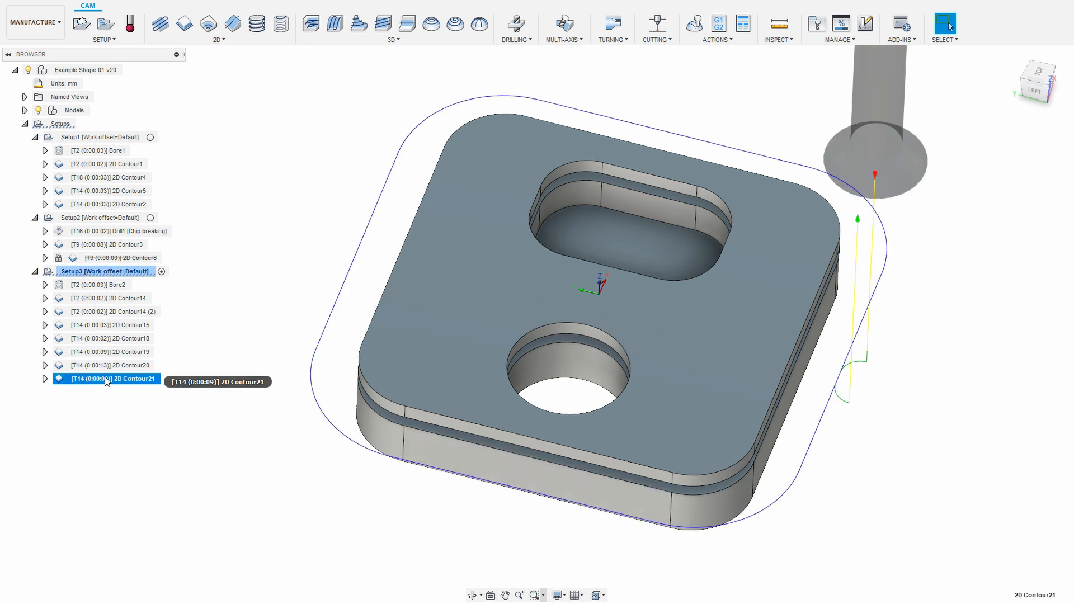
- Edit the new contour, enable Stock to Leave, and reset its radial and axial values to their defaults
{"action": "right_click", "coordinate": [91, 383]}
{"action": "left_click", "coordinate": [106, 391]}
{"action": "left_click", "coordinate": [913, 137]}
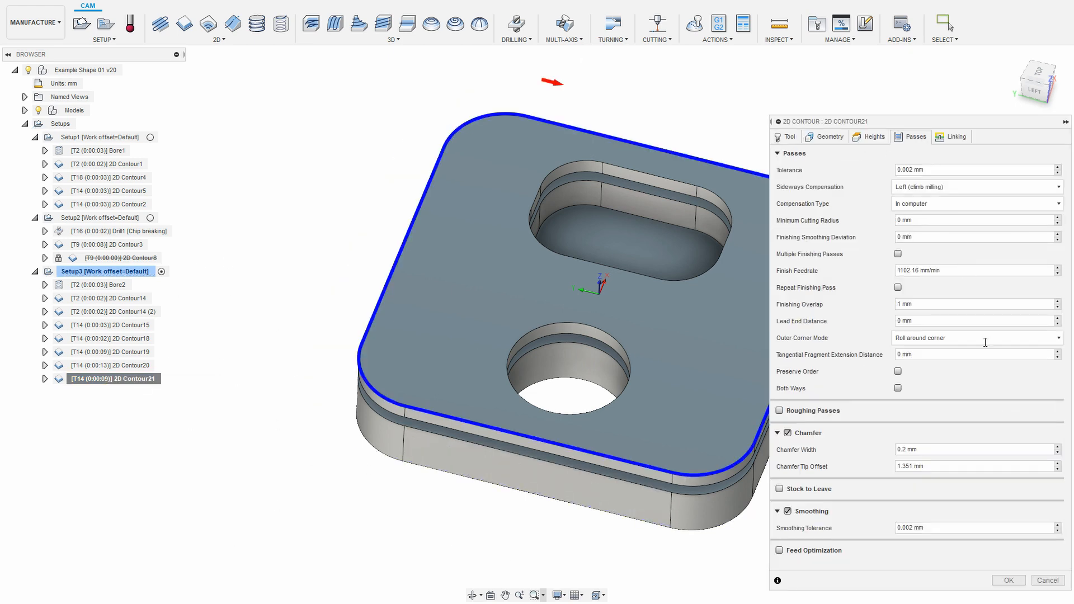
{"action": "left_click", "coordinate": [779, 489]}
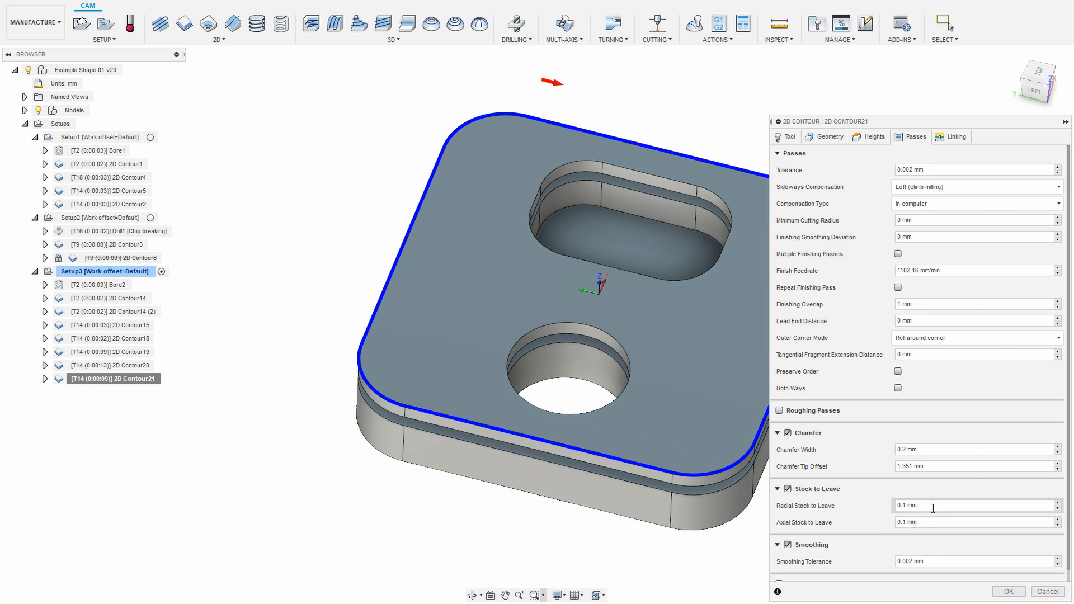
{"action": "right_click", "coordinate": [933, 508]}
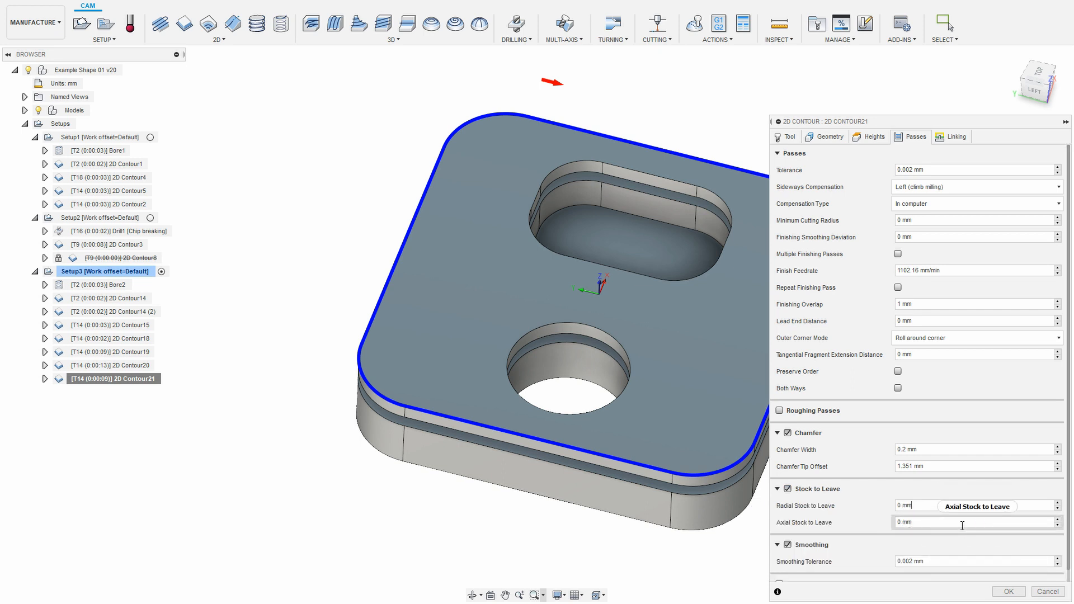
{"action": "right_click", "coordinate": [961, 525]}
{"action": "left_click", "coordinate": [973, 543]}
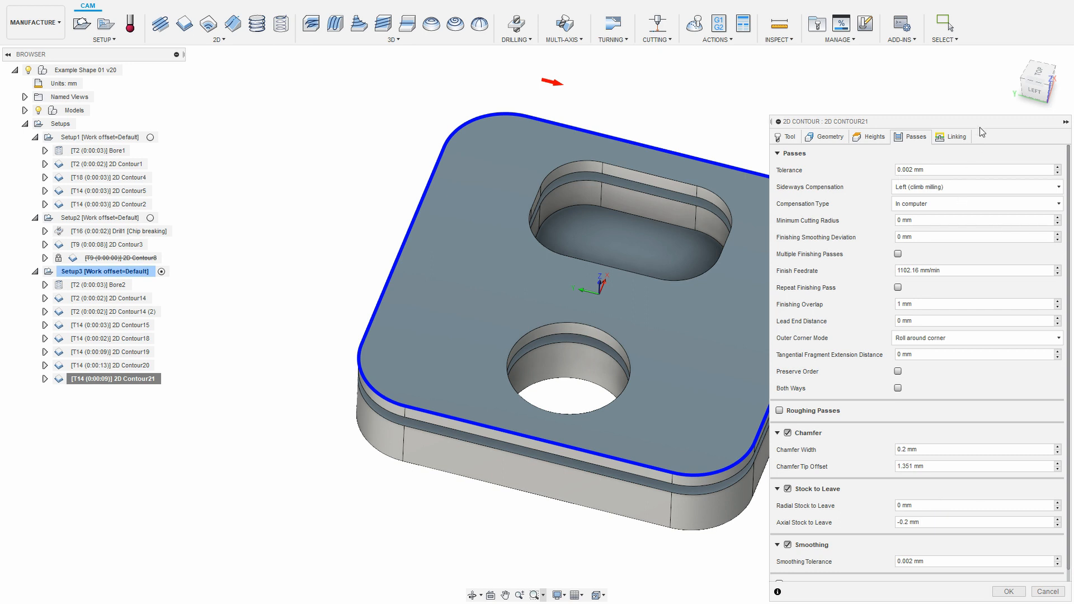
- Set the Lead-In Sweep Angle to 180 and replace 00000000 with 3.75 in the Horizontal Lead-In Radius expression
{"action": "left_click", "coordinate": [953, 137]}
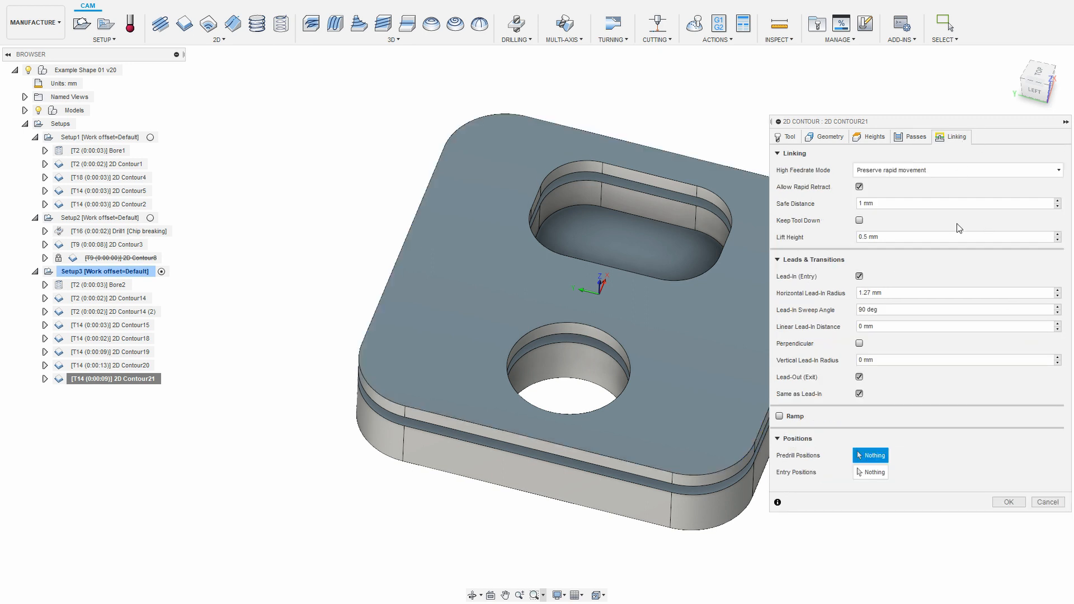
{"action": "left_click", "coordinate": [899, 313]}
{"action": "type", "text": "180"}
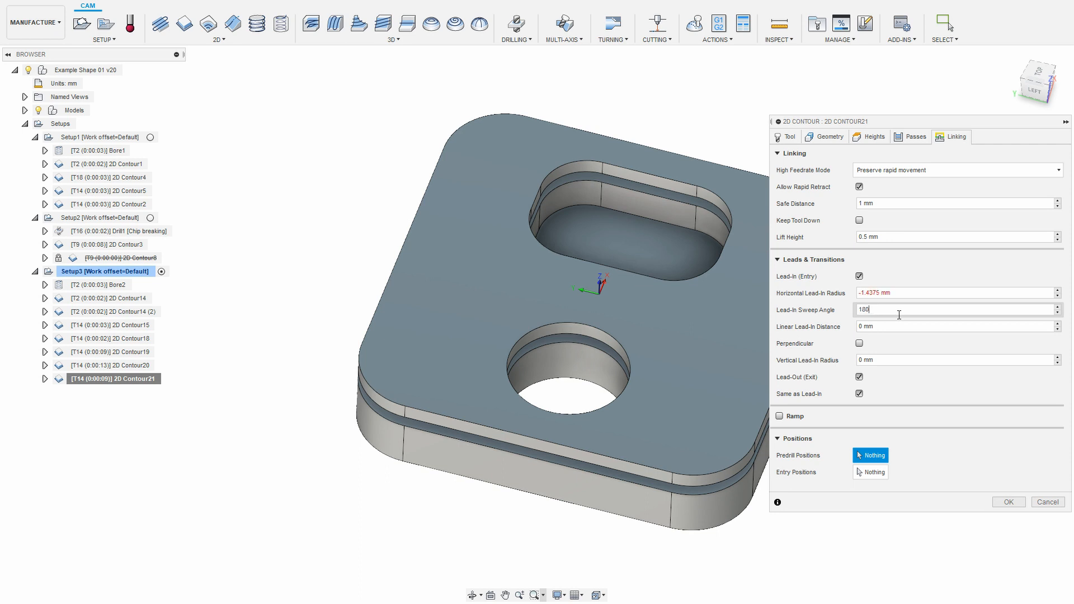
{"action": "right_click", "coordinate": [932, 299]}
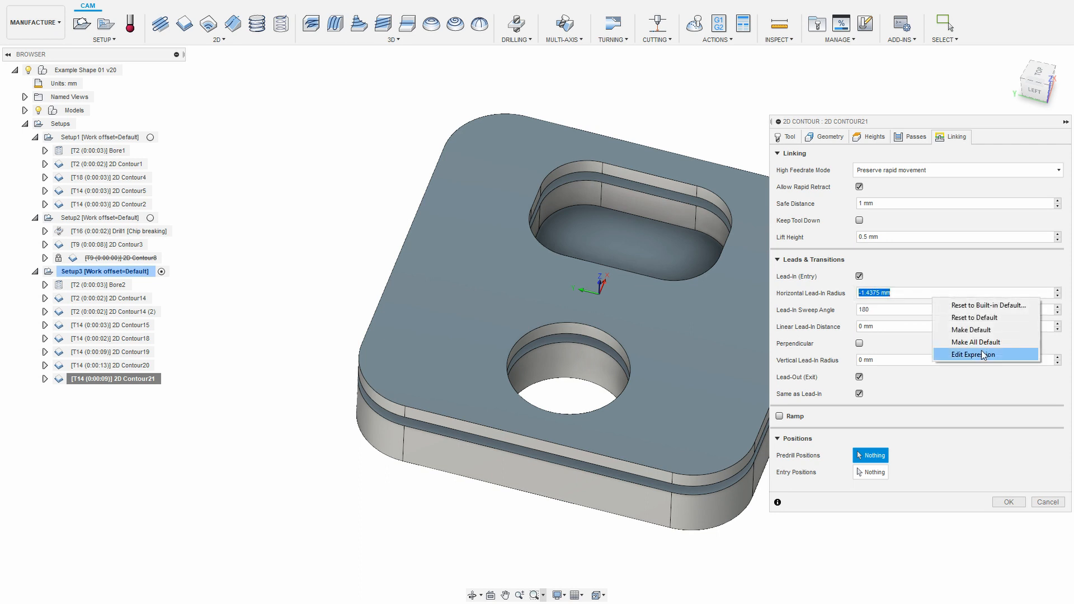
{"action": "left_click", "coordinate": [983, 357]}
{"action": "double_click", "coordinate": [527, 199]}
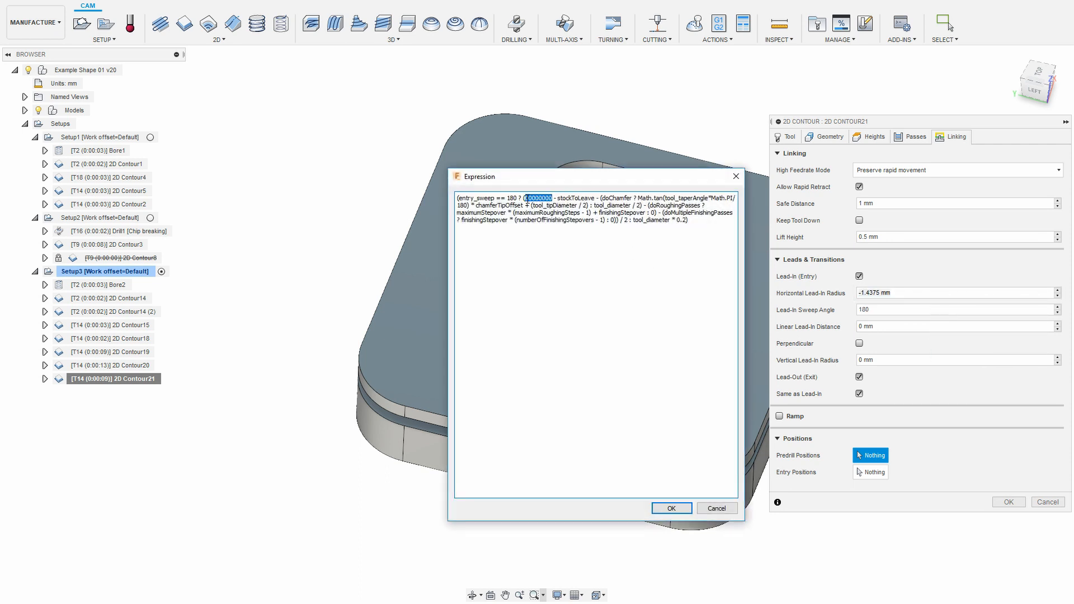
{"action": "type", "text": "3.75"}
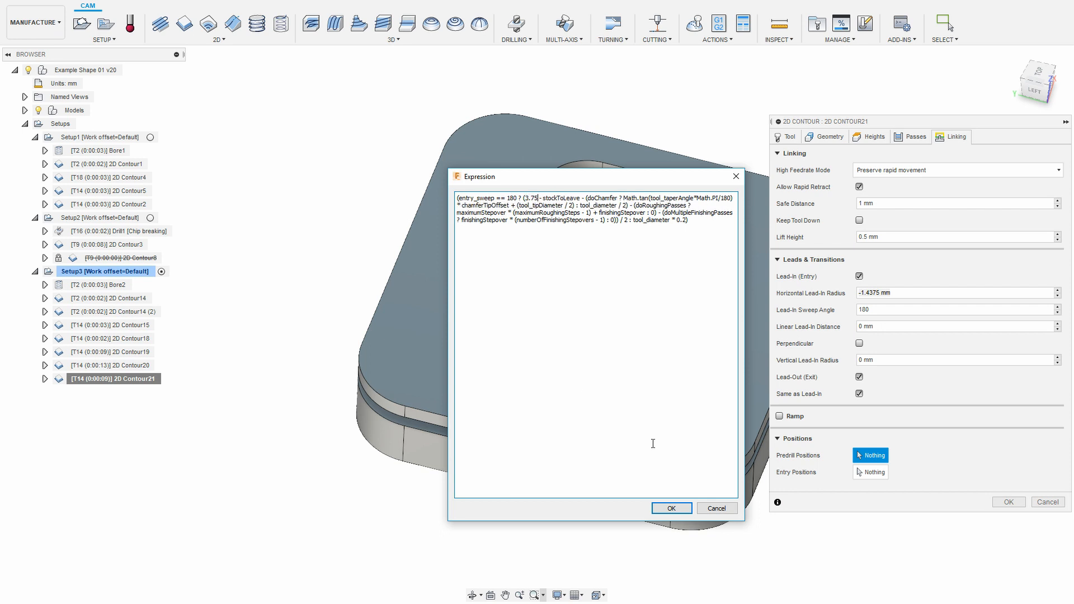
{"action": "left_click", "coordinate": [679, 508]}
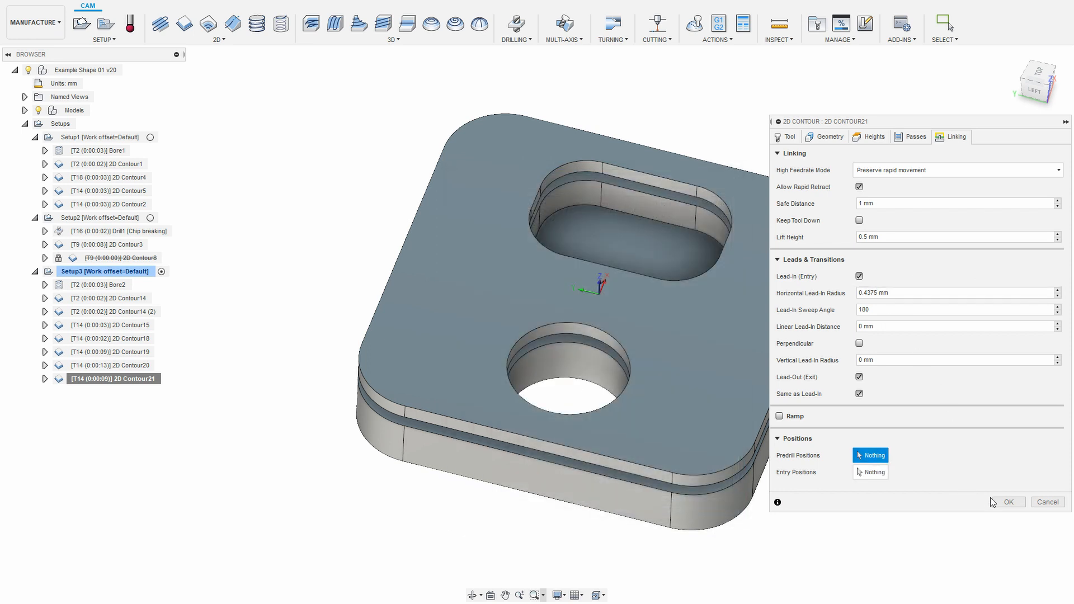
- With Roughing Passes enabled and Same as Lead-In off, reset the horizontal radius, linear distance and vertical radius of the lead-out to their defaults
{"action": "left_click", "coordinate": [914, 137]}
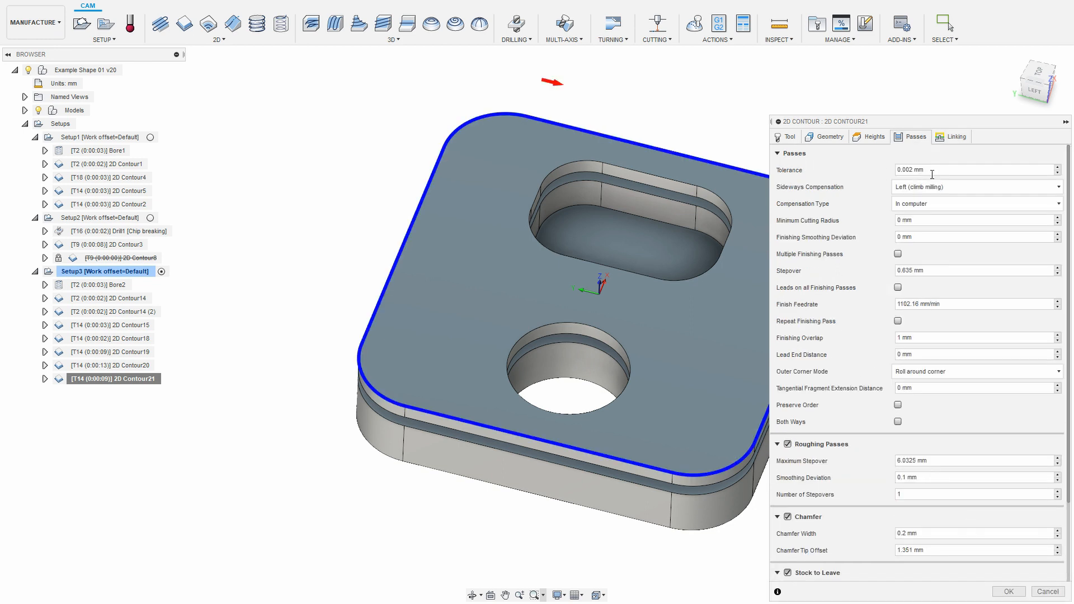
{"action": "left_click", "coordinate": [953, 137]}
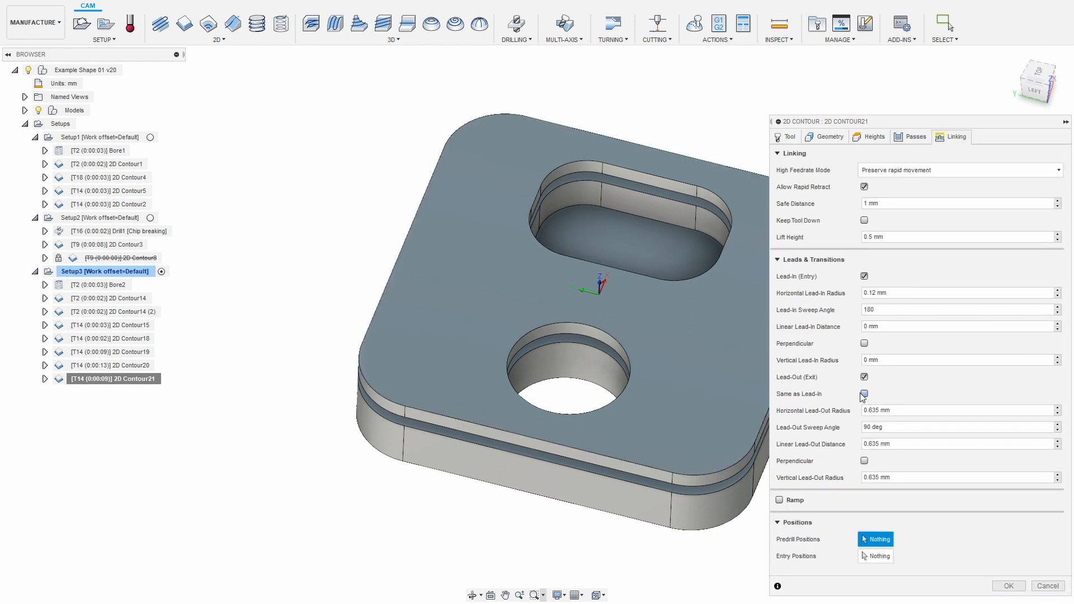
{"action": "left_click", "coordinate": [910, 411]}
{"action": "right_click", "coordinate": [910, 411]}
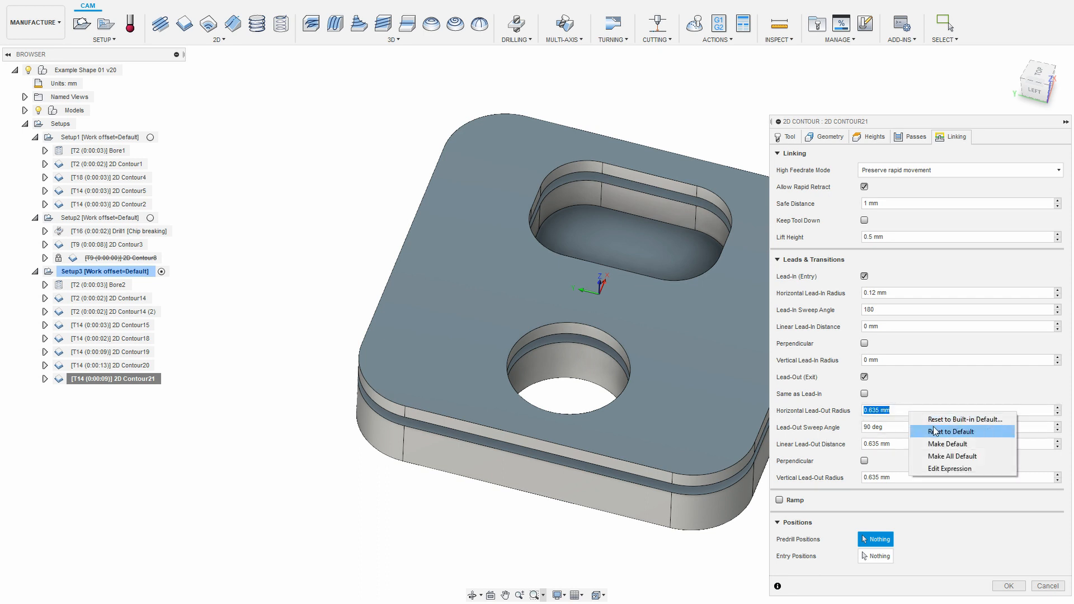
{"action": "left_click", "coordinate": [937, 432]}
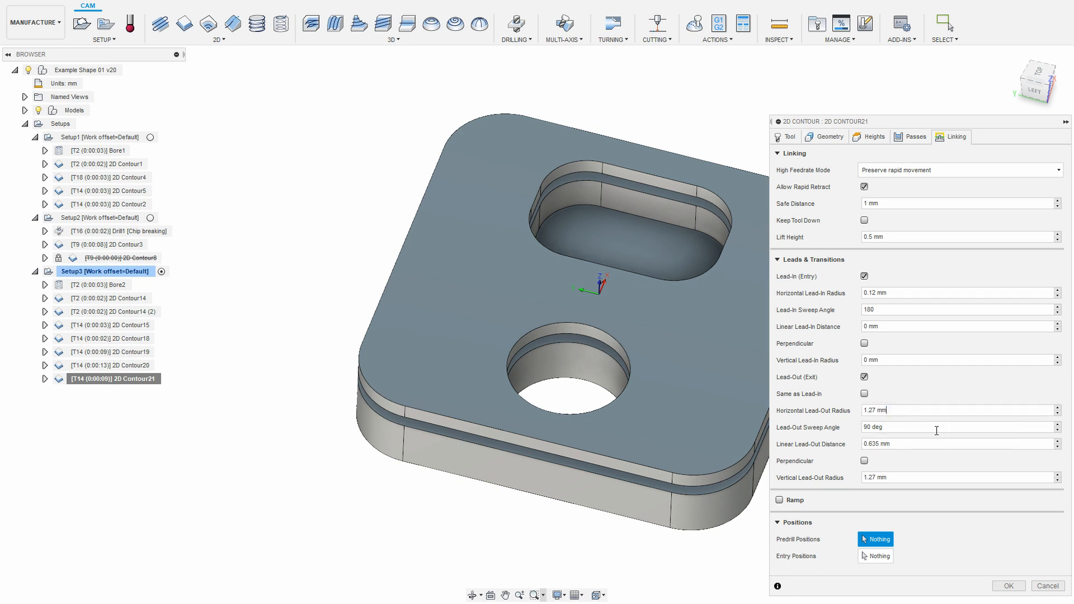
{"action": "left_click", "coordinate": [927, 445]}
{"action": "right_click", "coordinate": [927, 445]}
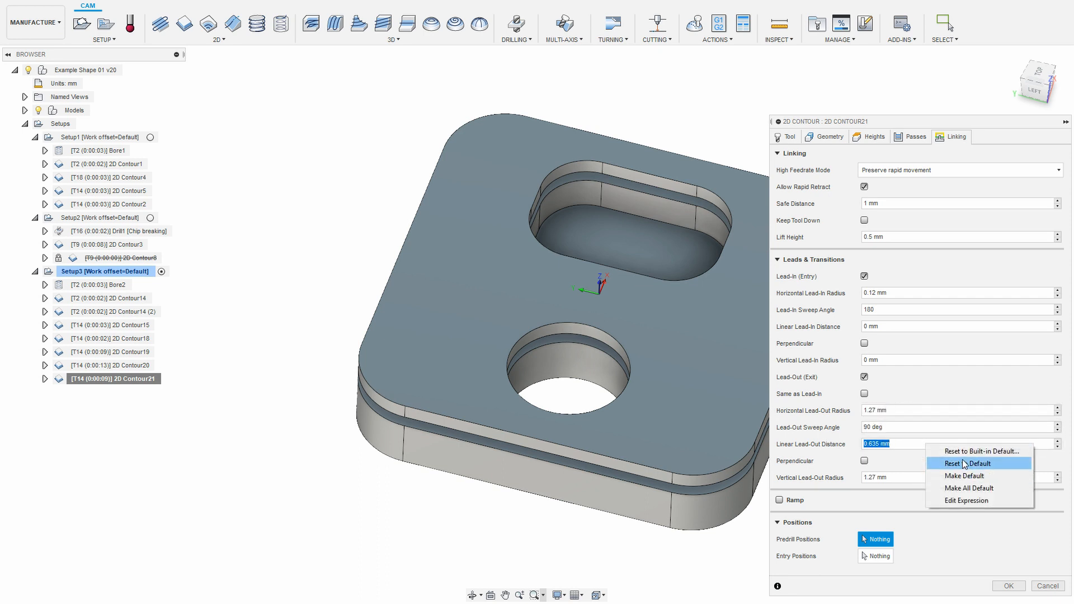
{"action": "left_click", "coordinate": [963, 464]}
{"action": "left_click", "coordinate": [942, 478]}
{"action": "right_click", "coordinate": [941, 478]}
{"action": "left_click", "coordinate": [958, 496]}
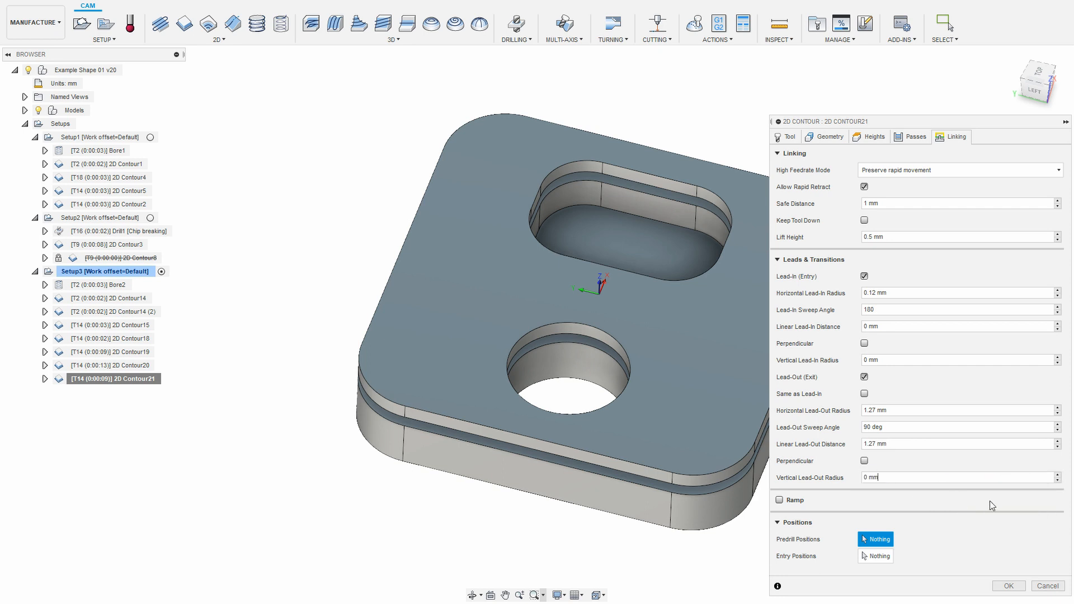
- Replace 00000000 with 3.75 in the Horizontal Lead-Out Radius expression and set the Lead-Out Sweep Angle to 180
{"action": "left_click", "coordinate": [910, 411]}
{"action": "right_click", "coordinate": [910, 410]}
{"action": "left_click", "coordinate": [953, 470]}
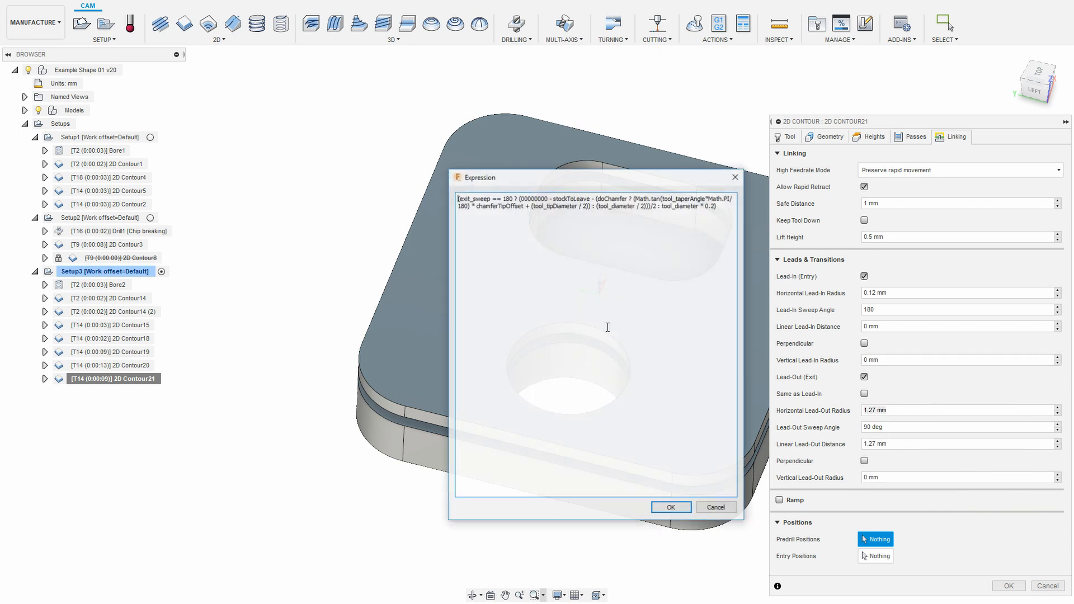
{"action": "double_click", "coordinate": [533, 199]}
{"action": "type", "text": "3.75"}
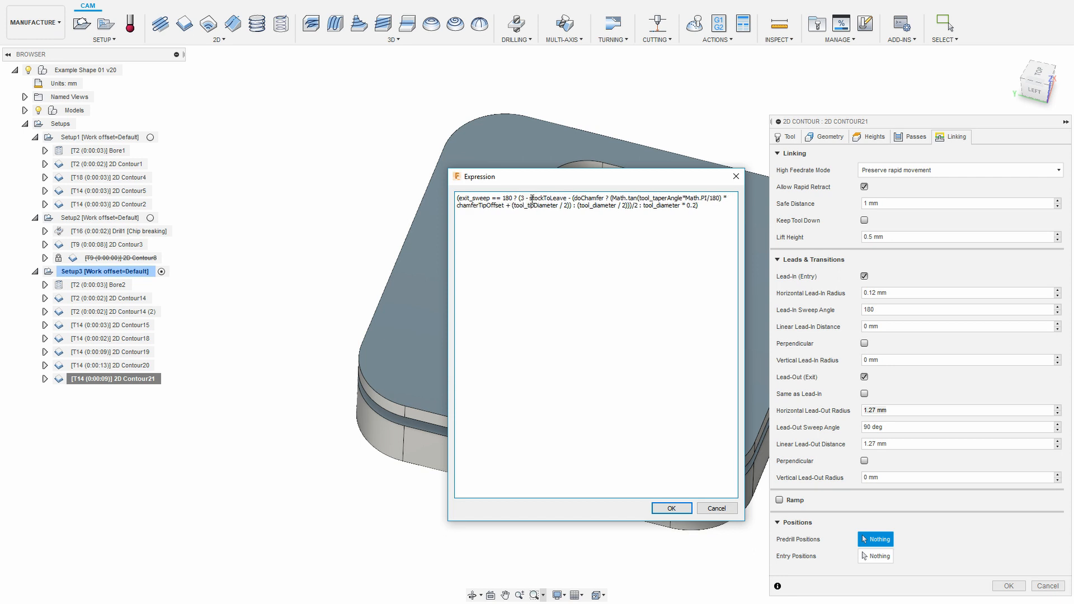
{"action": "left_click", "coordinate": [672, 508]}
{"action": "triple_click", "coordinate": [891, 430]}
{"action": "type", "text": "1"}
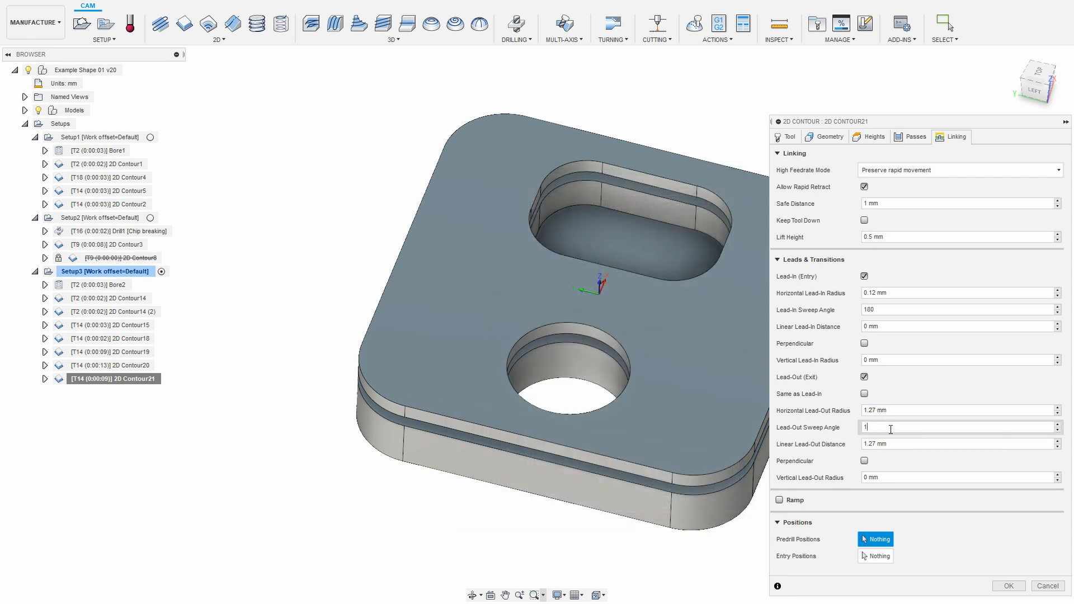
{"action": "type", "text": "80"}
{"action": "key", "text": "Return"}
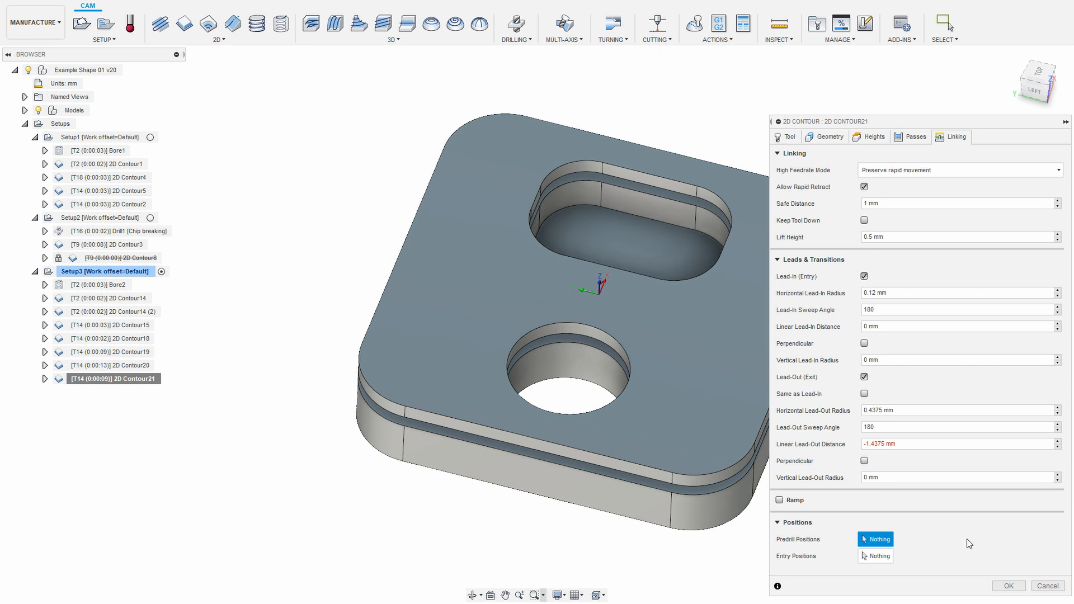
- Try to reset the Linear Lead-Out Distance to its default and check its expression without changing it
{"action": "right_click", "coordinate": [921, 444]}
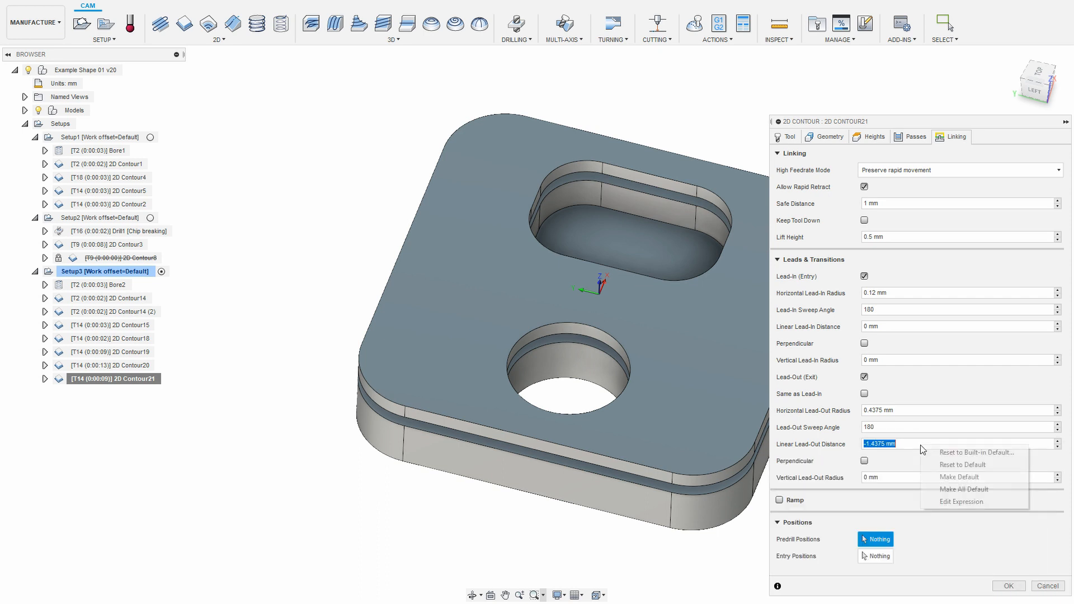
{"action": "left_click", "coordinate": [938, 464]}
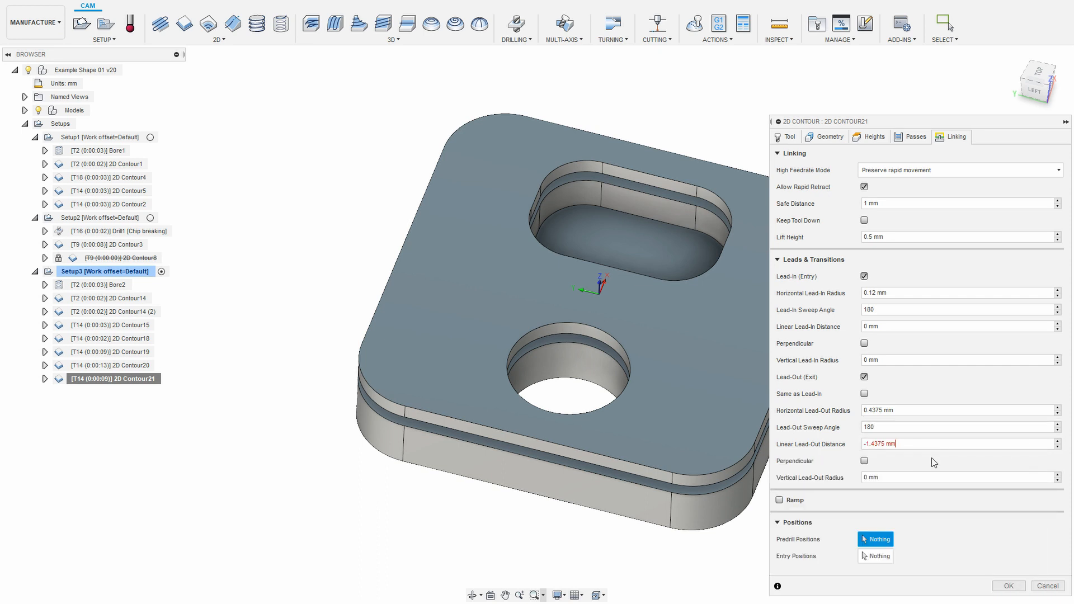
{"action": "right_click", "coordinate": [925, 444]}
{"action": "left_click", "coordinate": [920, 487]}
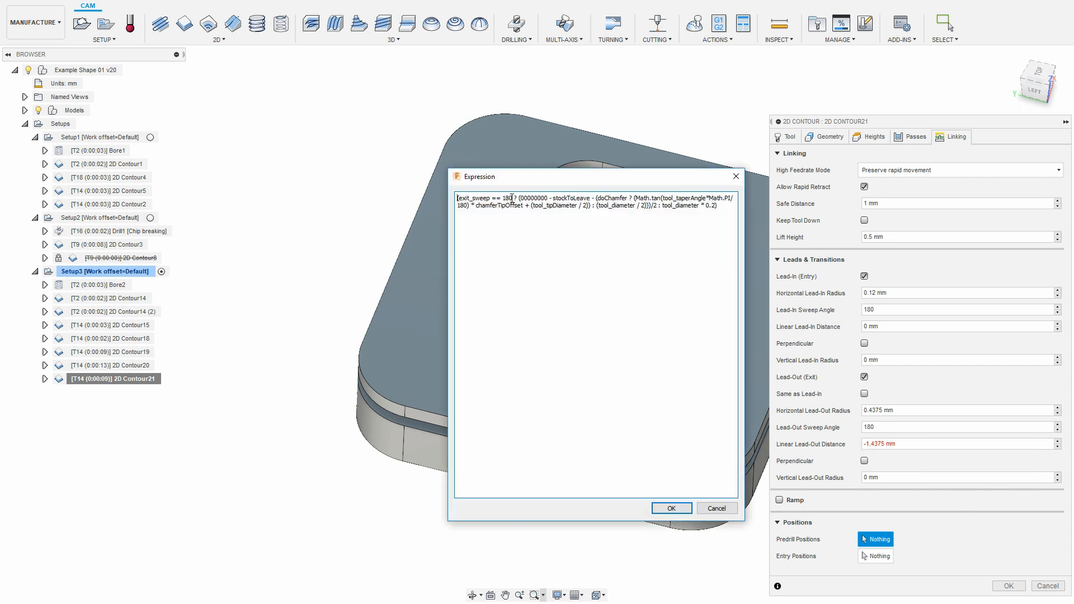
{"action": "left_click", "coordinate": [712, 509]}
- Copy the Linear Lead-out distance formula from the Notepad notes and return to Fusion 360
{"action": "key", "text": "alt+Tab"}
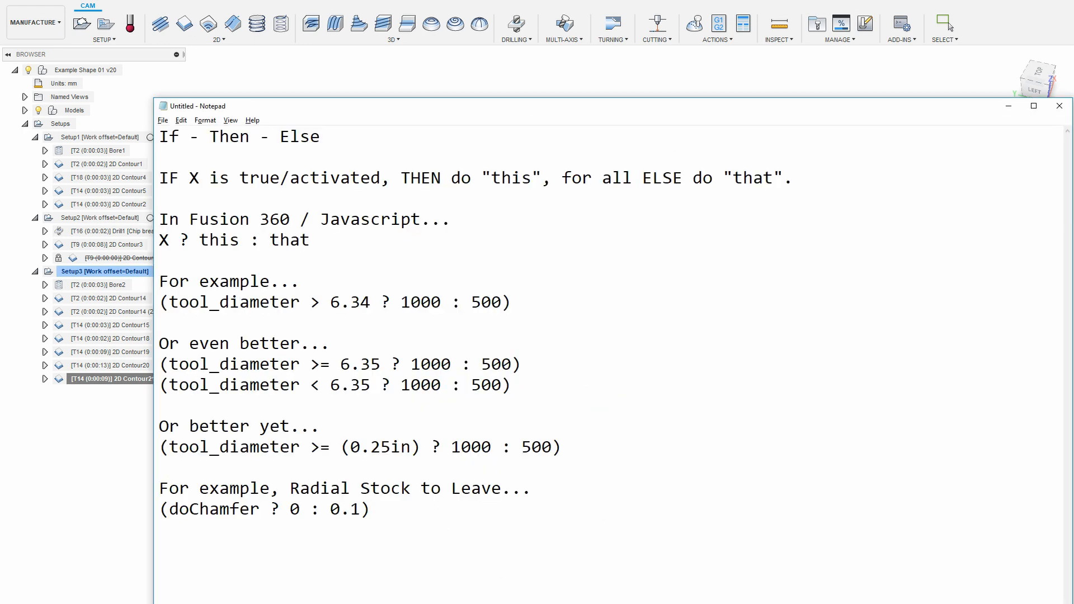
{"action": "key", "text": "alt+Tab"}
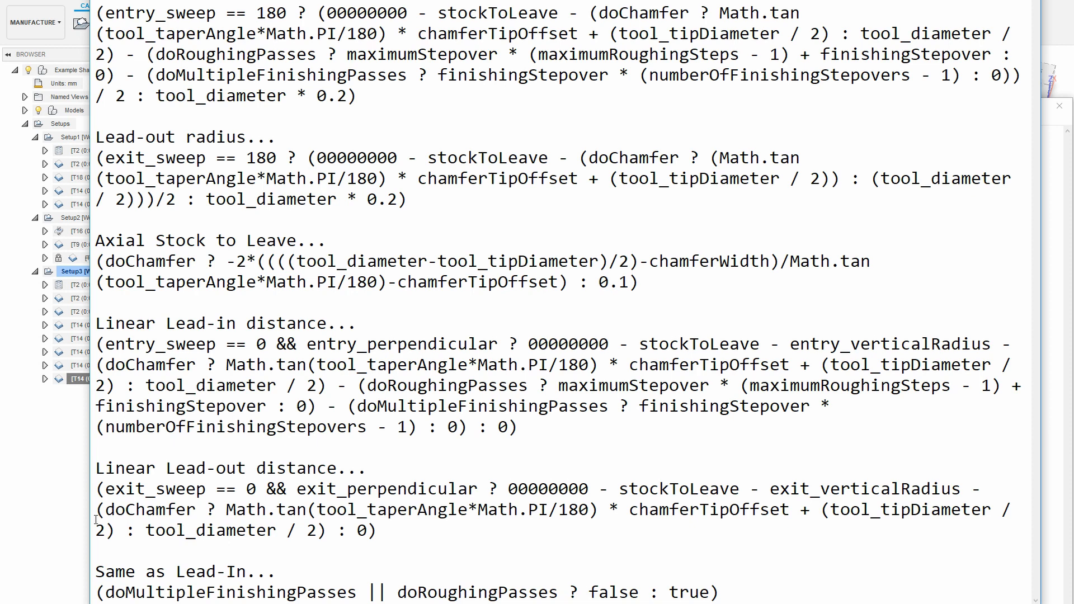
{"action": "left_click_drag", "start_coordinate": [98, 486], "coordinate": [406, 530]}
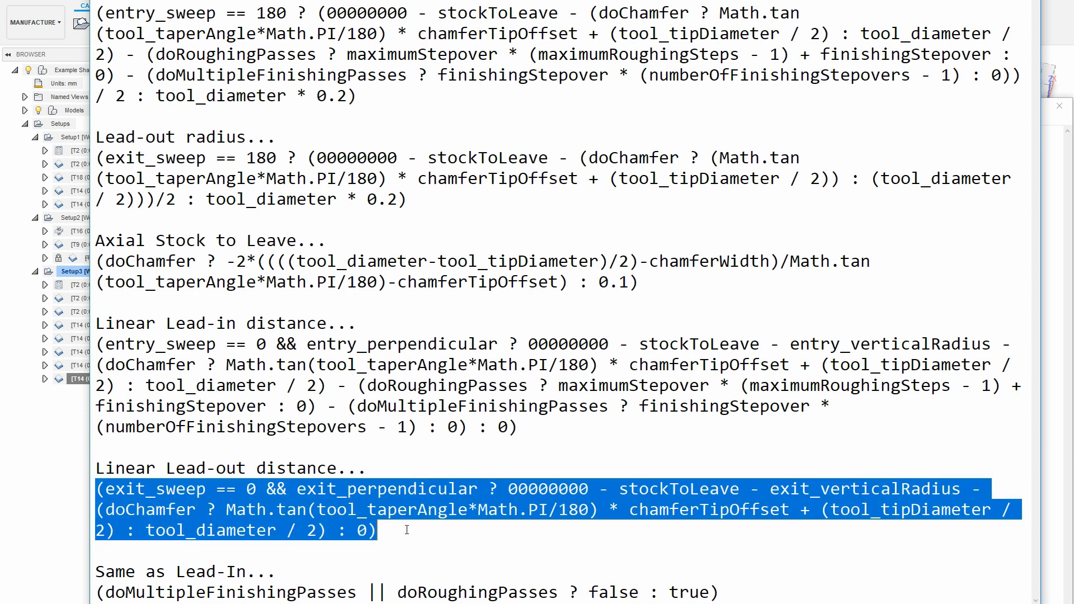
{"action": "left_click", "coordinate": [1062, 466]}
{"action": "key", "text": "alt+Tab"}
{"action": "key", "text": "alt+Tab"}
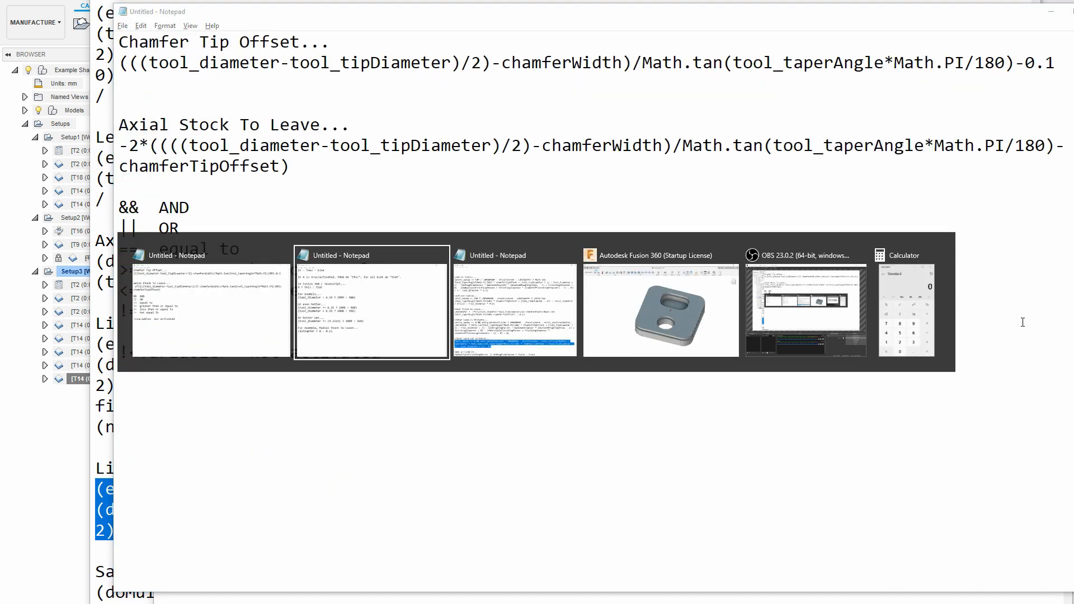
{"action": "key", "text": "alt+Tab"}
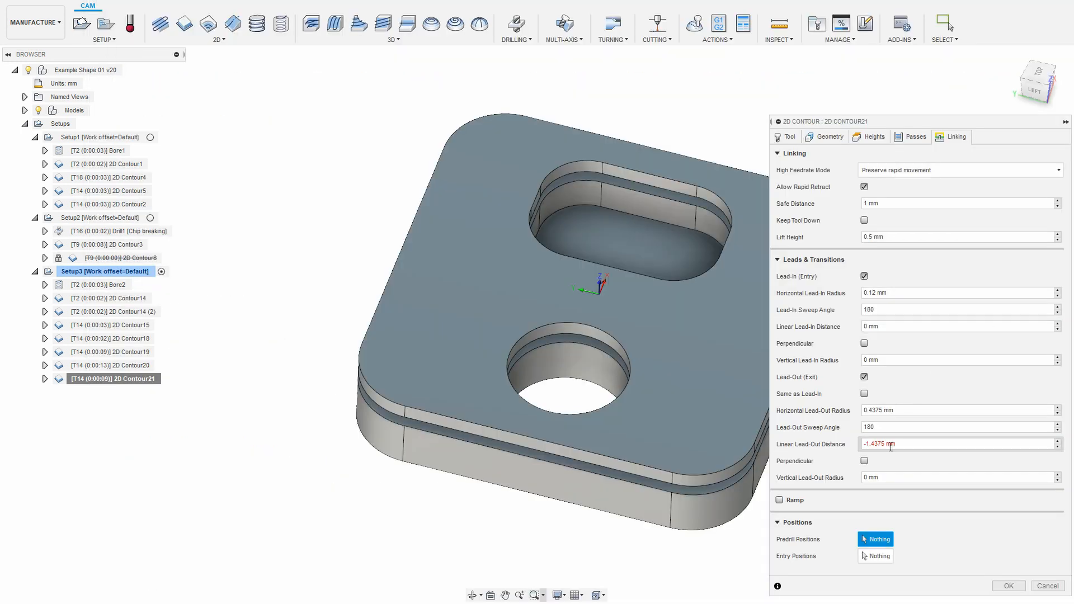
- Replace the Linear Lead-Out Distance with the copied formula, make it the default, and finish the contour operation
{"action": "right_click", "coordinate": [916, 443]}
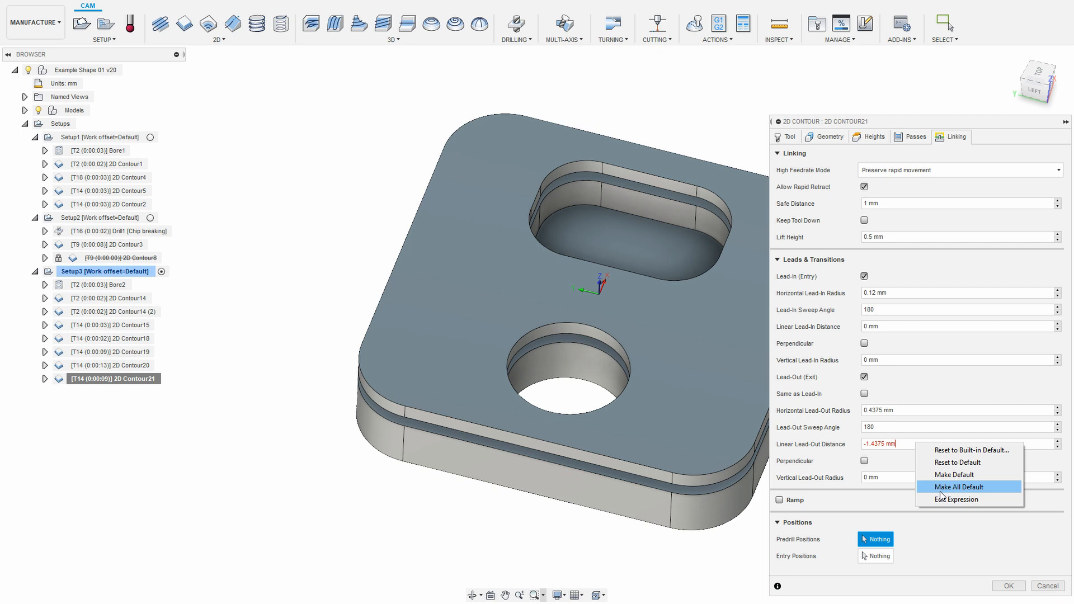
{"action": "double_click", "coordinate": [903, 440]}
{"action": "key", "text": "ctrl+v"}
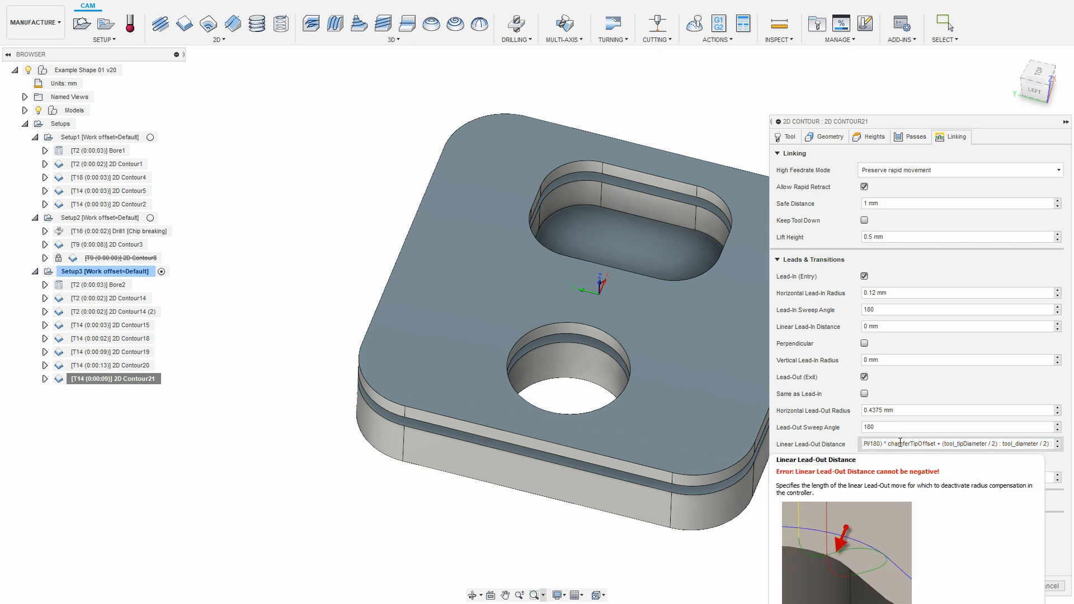
{"action": "right_click", "coordinate": [902, 443]}
{"action": "left_click", "coordinate": [933, 475]}
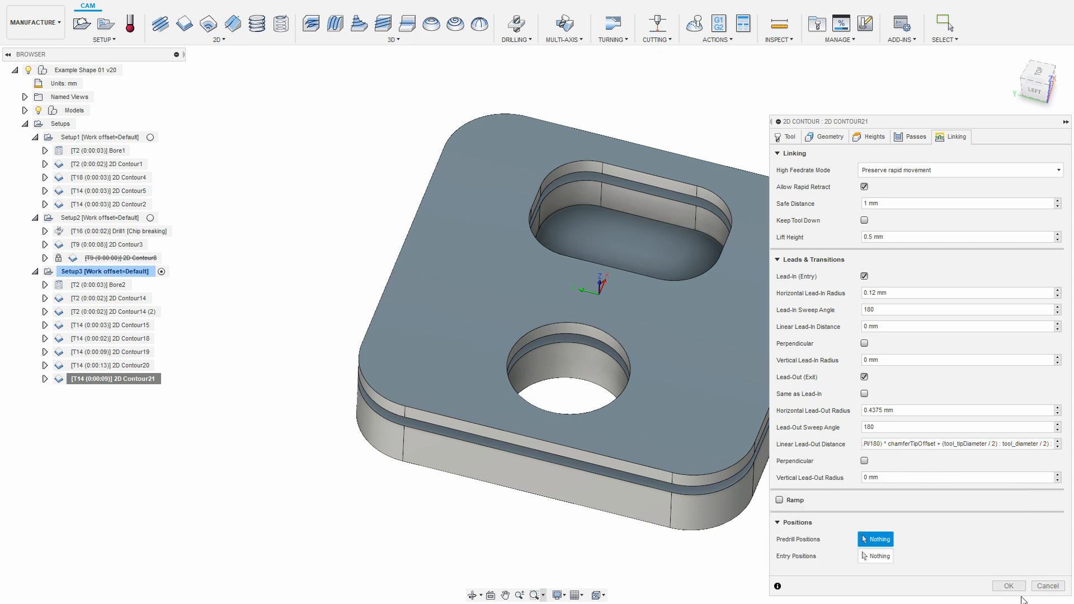
{"action": "left_click", "coordinate": [1008, 586]}
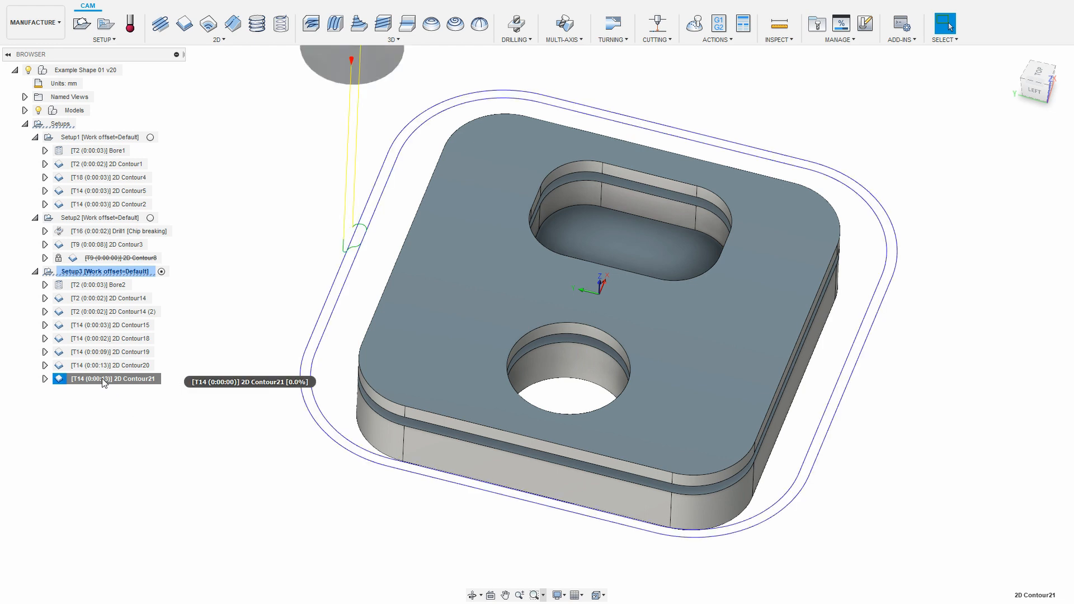
- Edit the last Setup3 contour, set its Lead-Out Sweep Angle to 0 and enable Perpendicular for the lead-out
{"action": "right_click", "coordinate": [138, 381]}
{"action": "left_click", "coordinate": [139, 390]}
{"action": "left_click", "coordinate": [954, 136]}
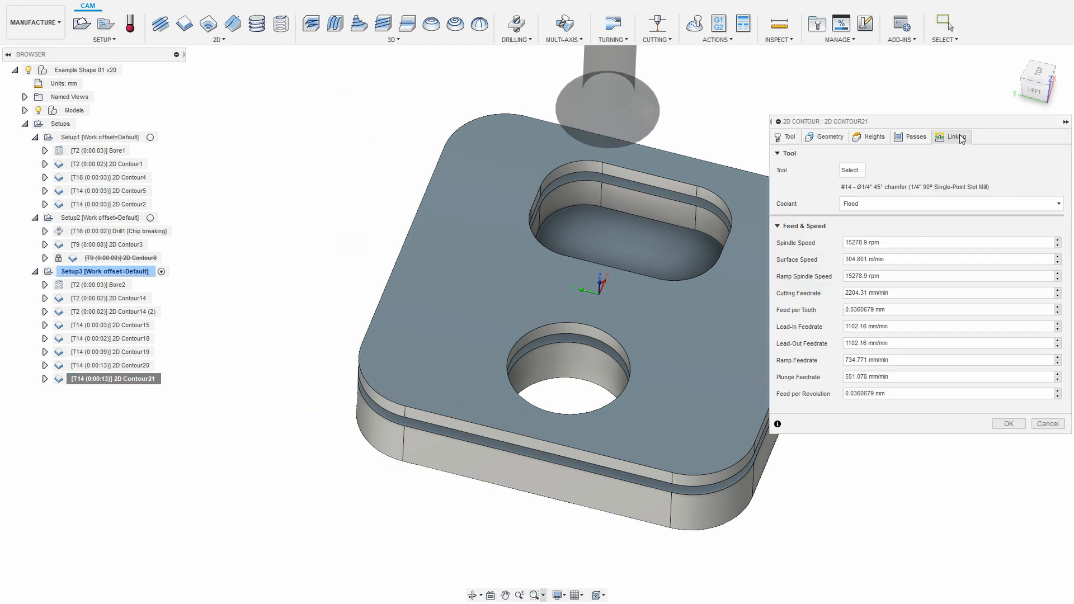
{"action": "left_click", "coordinate": [895, 427]}
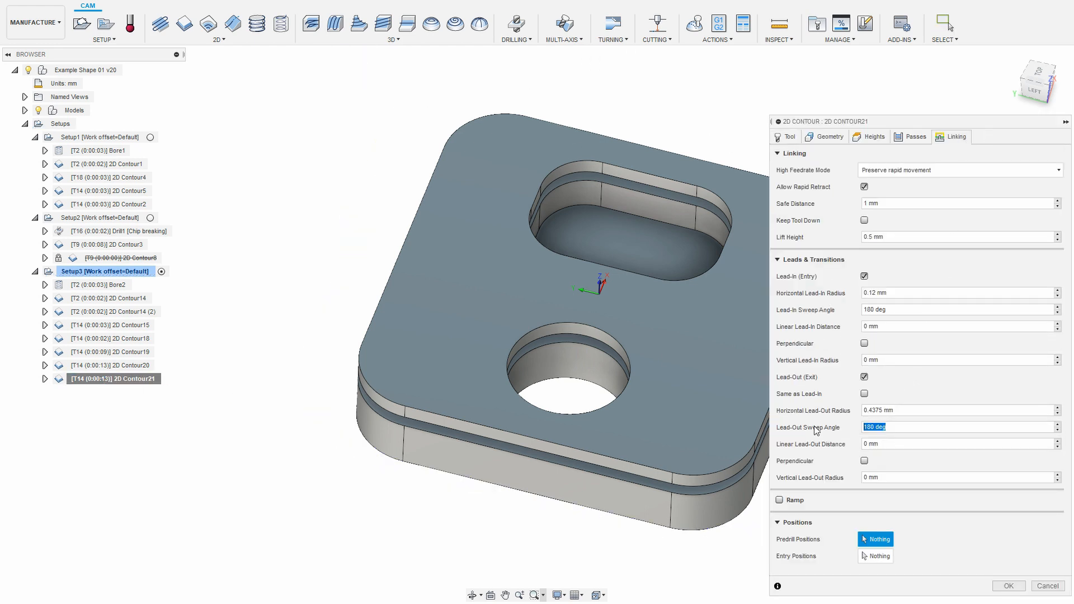
{"action": "type", "text": "0"}
{"action": "left_click", "coordinate": [864, 461]}
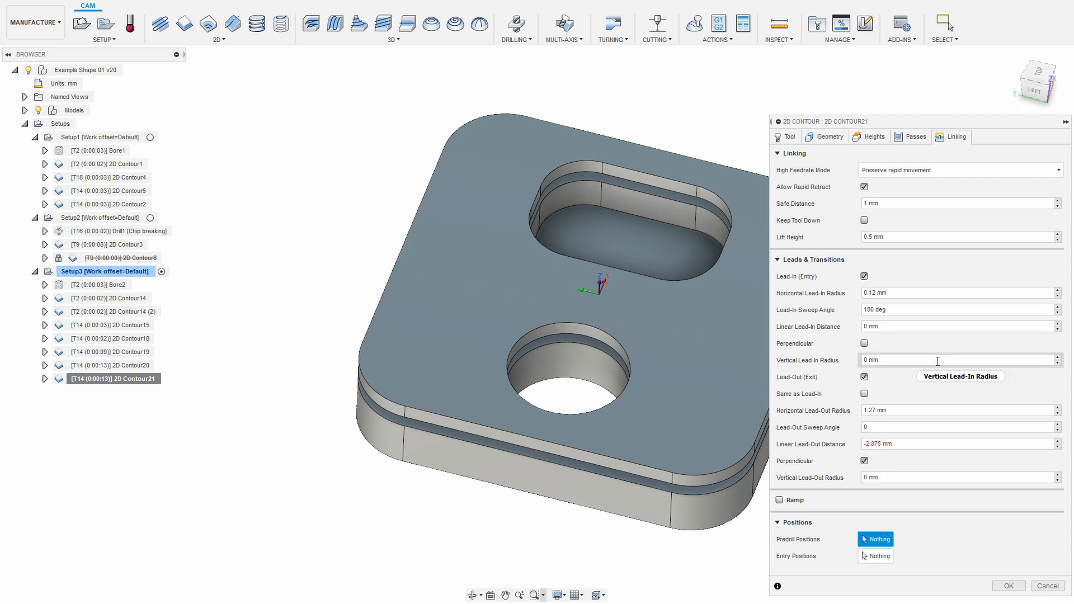
- Replace 00000000 with 3.75 in the Linear Lead-Out Distance expression
{"action": "right_click", "coordinate": [895, 443]}
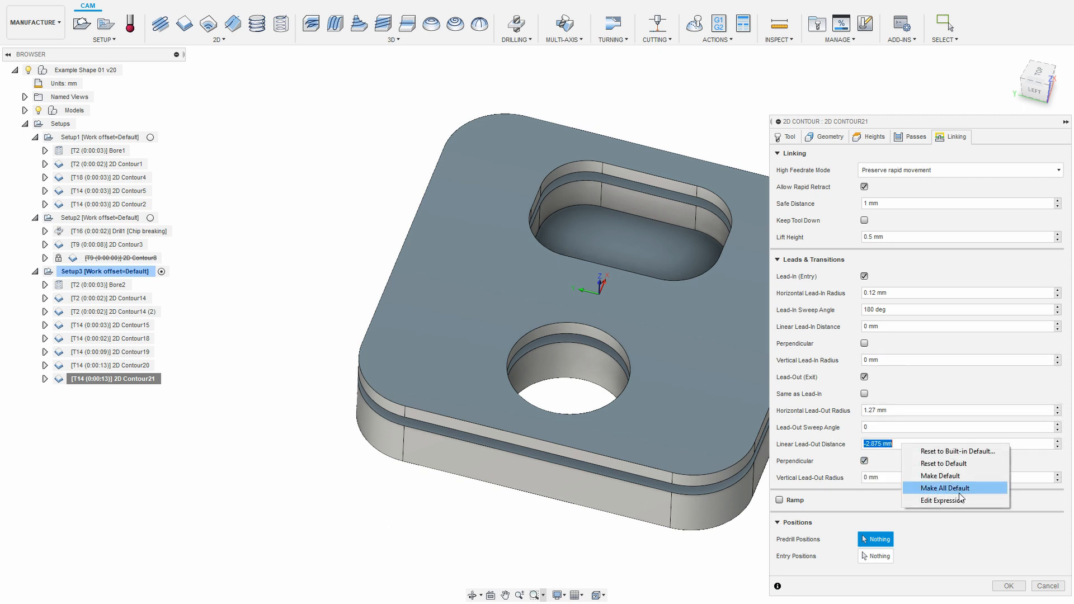
{"action": "left_click", "coordinate": [936, 476]}
{"action": "double_click", "coordinate": [592, 199]}
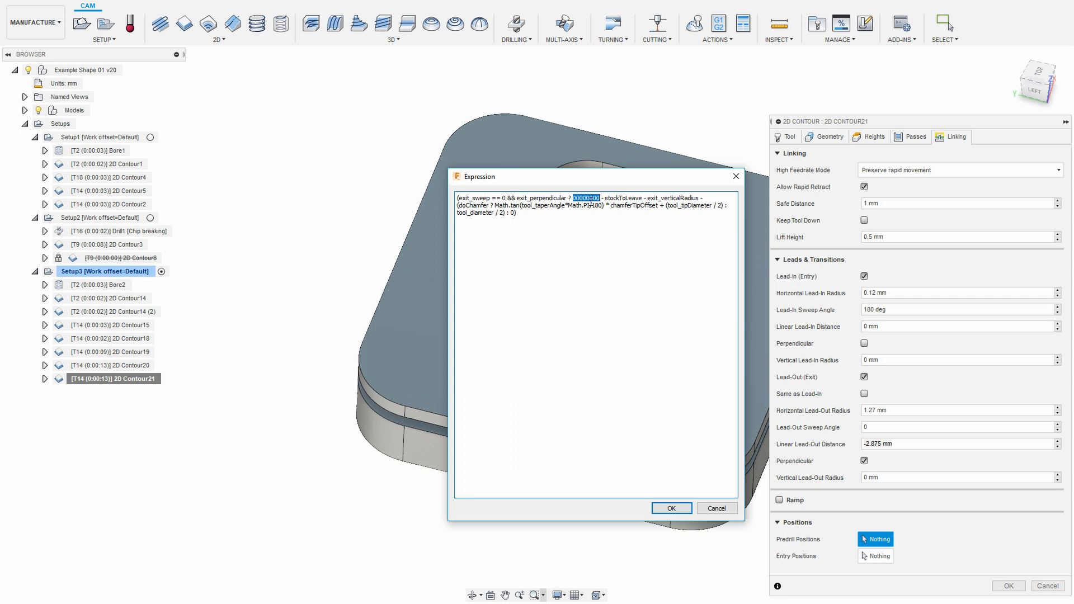
{"action": "type", "text": "3.75"}
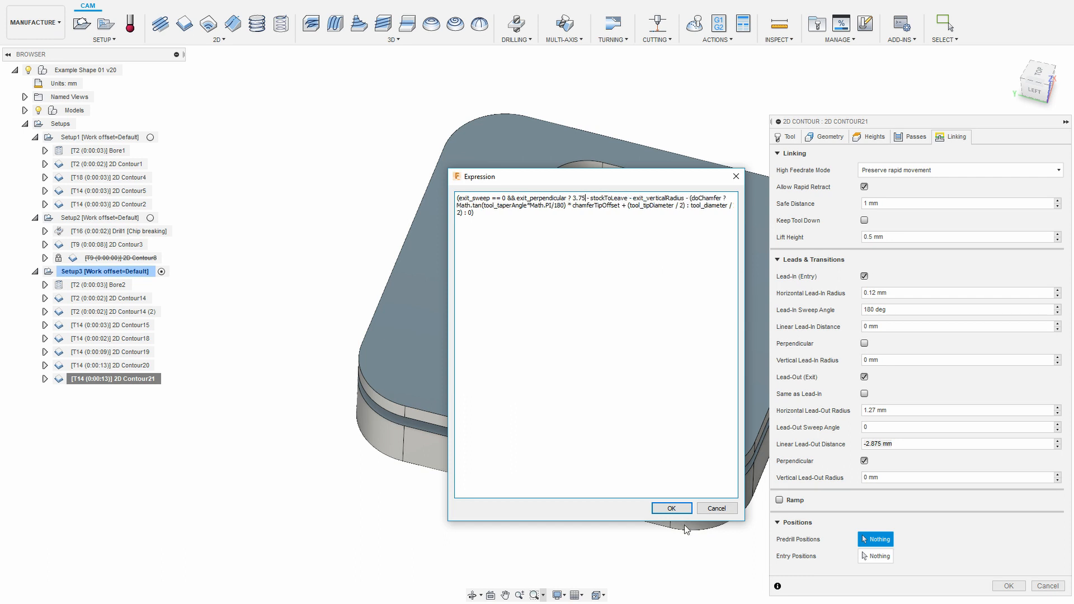
{"action": "left_click", "coordinate": [671, 509]}
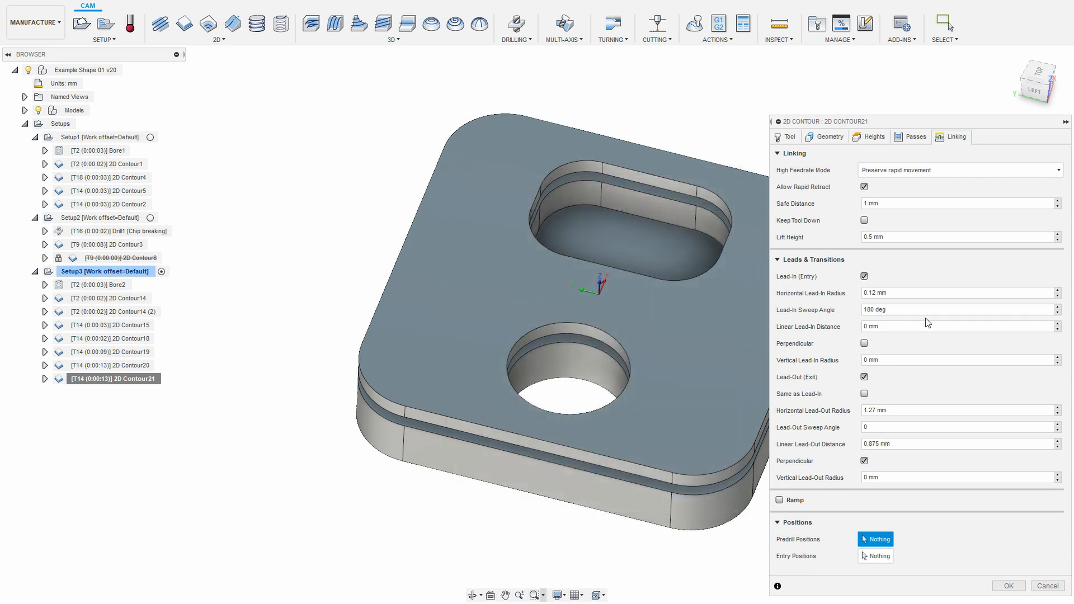
- Set the Lead-In Sweep Angle to 0 and enable Perpendicular for the lead-in
{"action": "double_click", "coordinate": [873, 309]}
{"action": "type", "text": "0"}
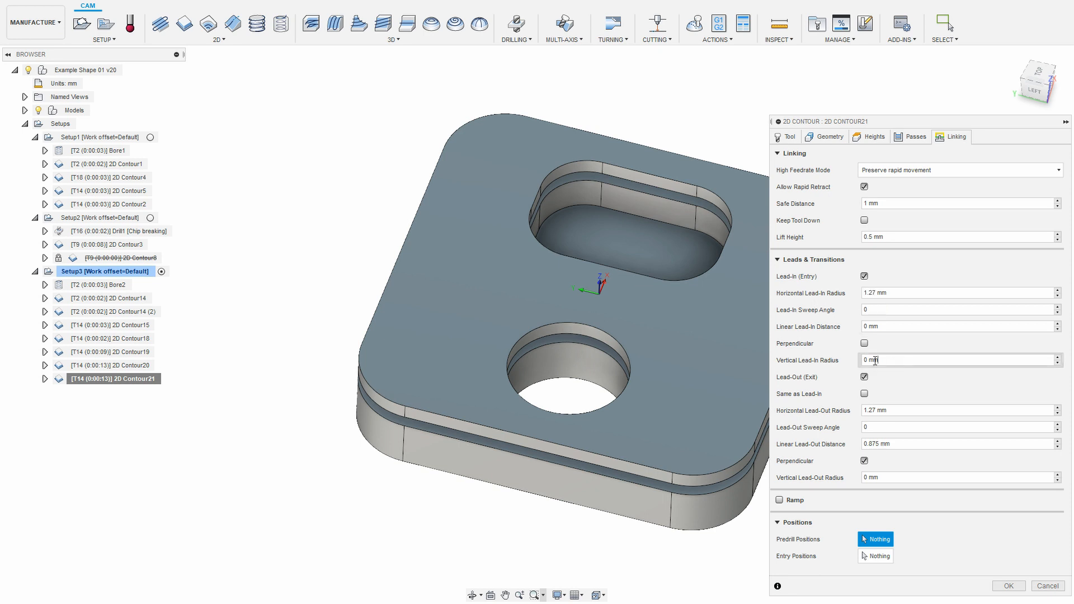
{"action": "left_click", "coordinate": [865, 343]}
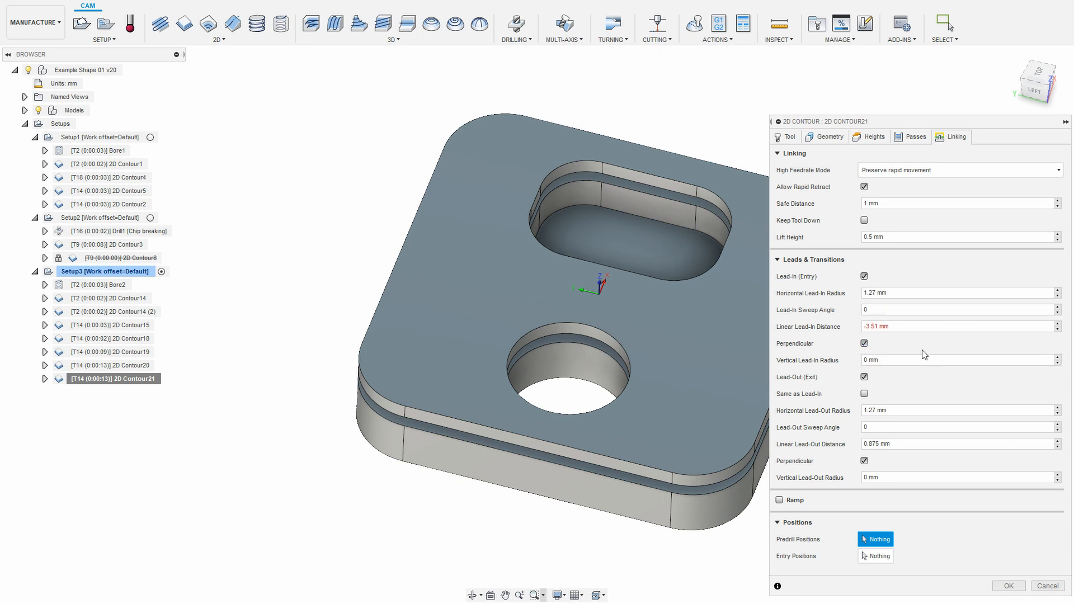
- Replace 00000000 with 3.75 in the Linear Lead-In Distance expression
{"action": "right_click", "coordinate": [930, 328]}
{"action": "left_click", "coordinate": [950, 387]}
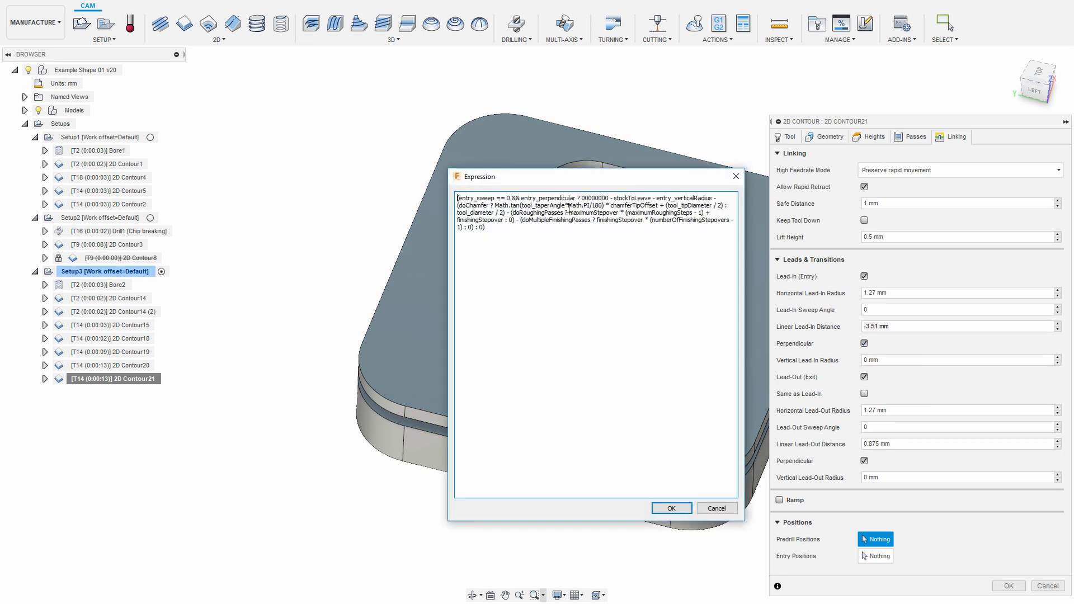
{"action": "double_click", "coordinate": [596, 198]}
{"action": "type", "text": "3.75"}
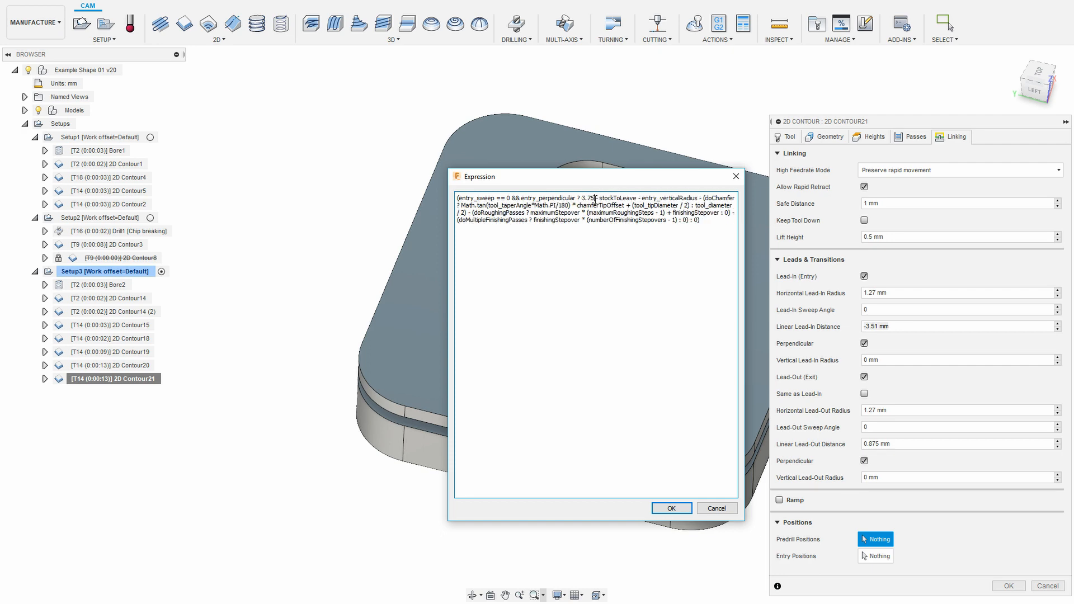
{"action": "left_click", "coordinate": [671, 508]}
- Examine the Horizontal Lead-In Radius expression, then close it without making changes
{"action": "right_click", "coordinate": [911, 293]}
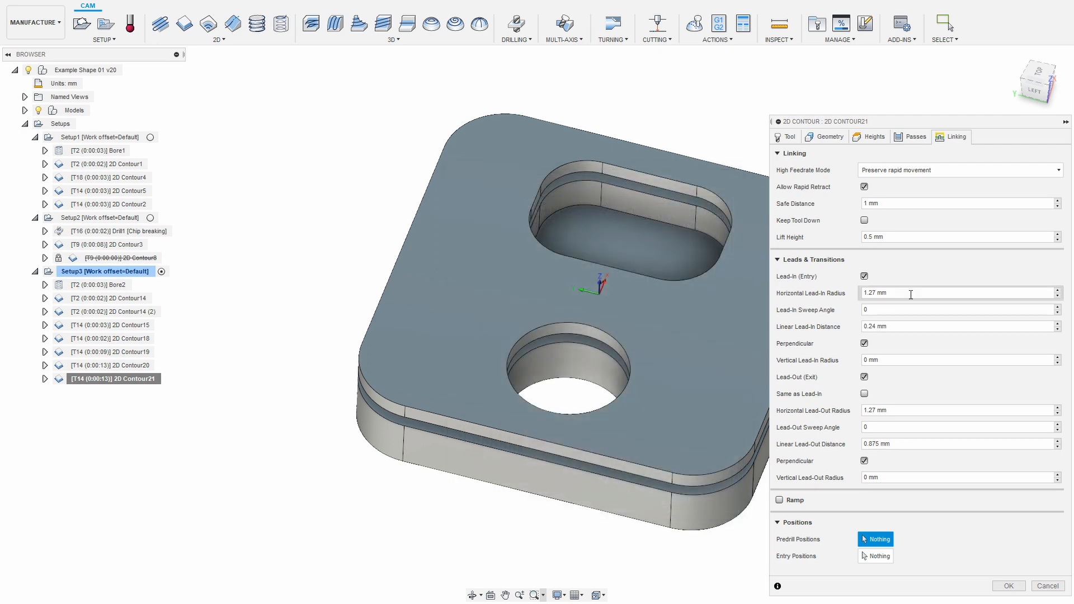
{"action": "left_click", "coordinate": [929, 350]}
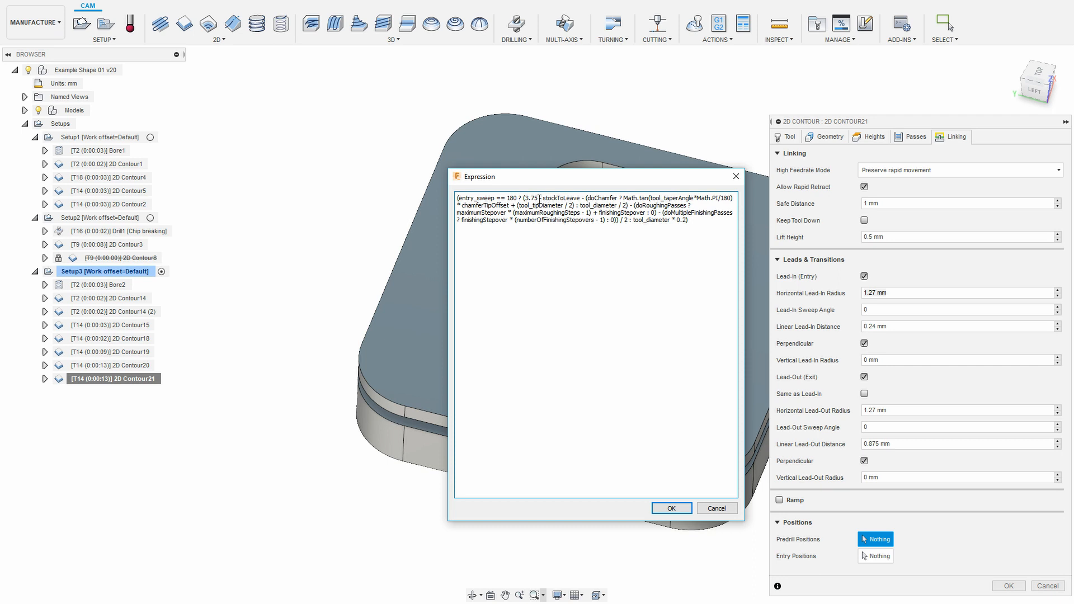
{"action": "left_click", "coordinate": [719, 507]}
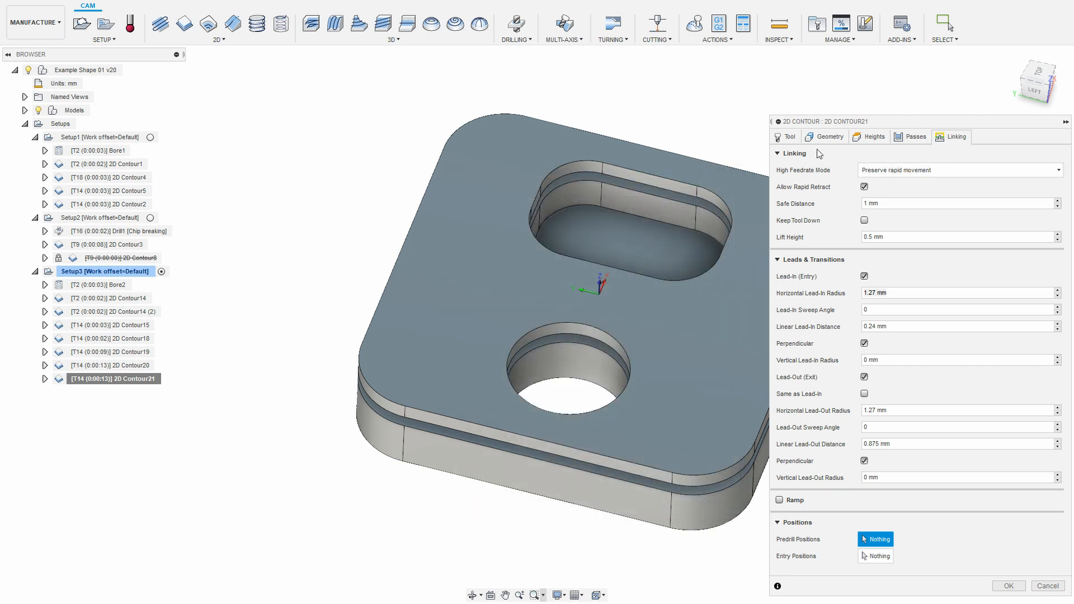
- Replace the contour selection with the top edge of the round through-hole and accept the operation
{"action": "left_click", "coordinate": [828, 137]}
{"action": "left_click", "coordinate": [916, 170]}
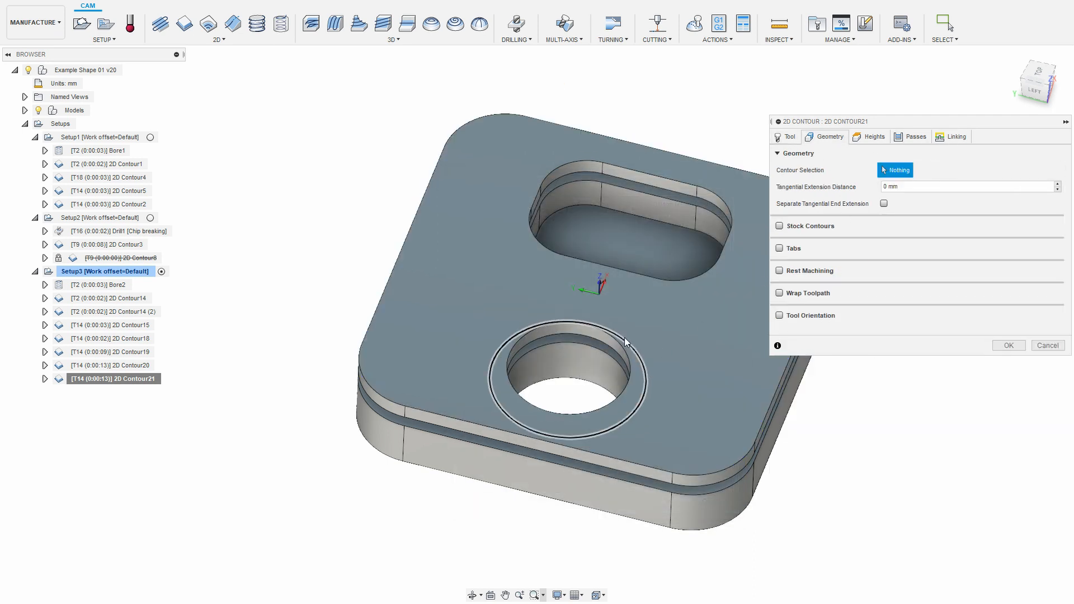
{"action": "left_click", "coordinate": [620, 350]}
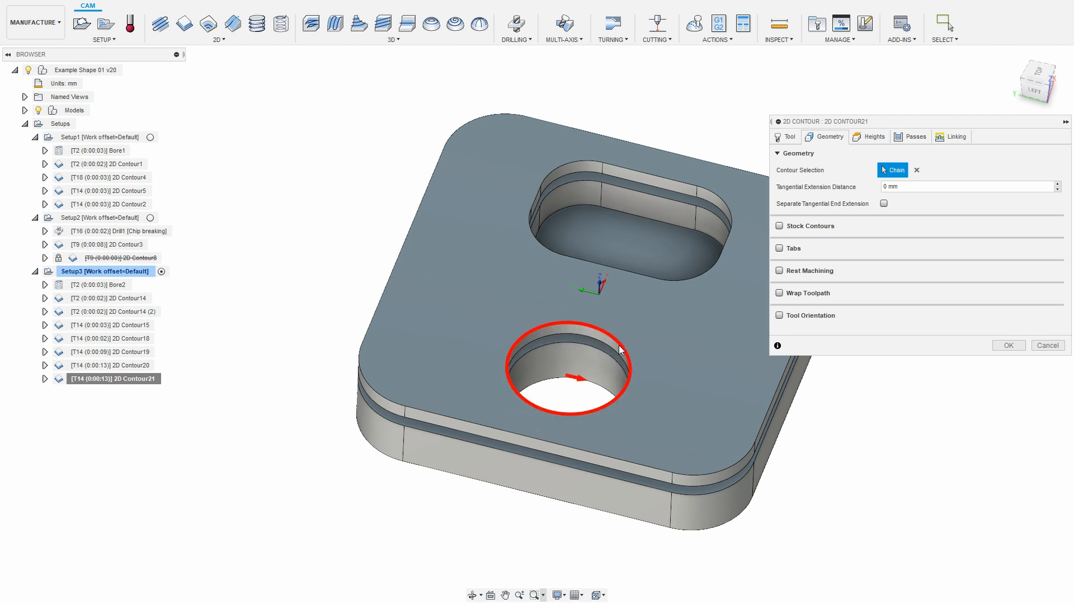
{"action": "left_click", "coordinate": [1009, 346]}
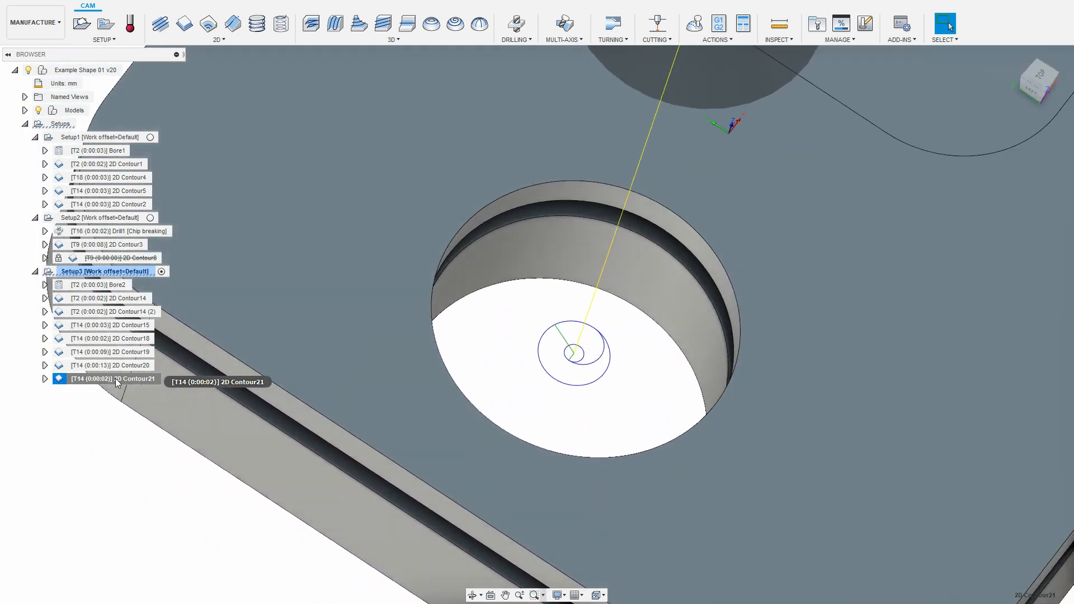
- Edit the last Setup3 contour again, set the Stepover in its passes settings to 0.1 mm and accept
{"action": "right_click", "coordinate": [118, 380]}
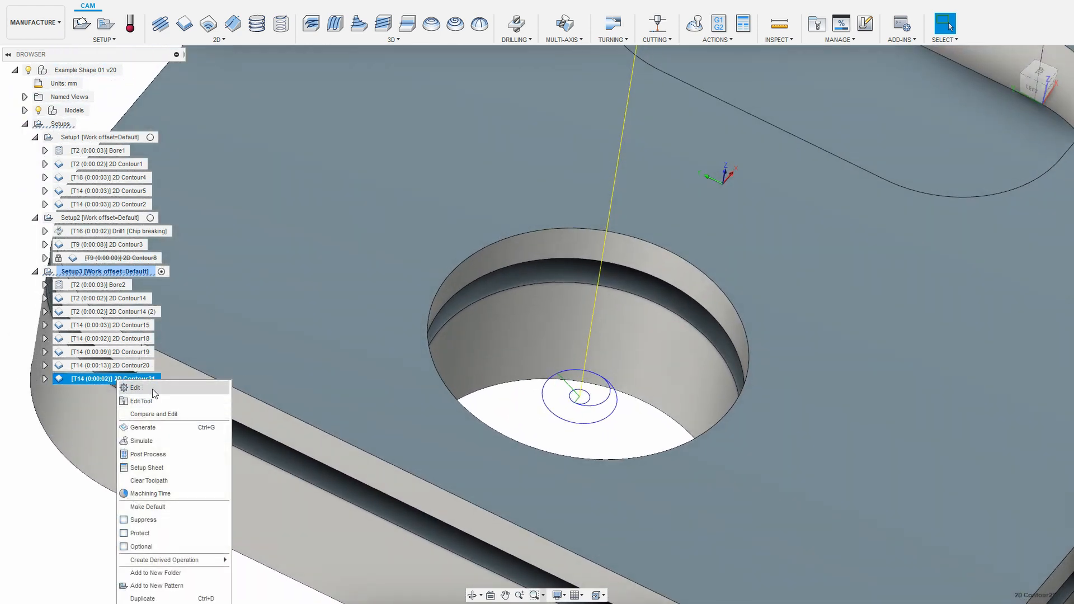
{"action": "left_click", "coordinate": [147, 388]}
{"action": "left_click", "coordinate": [915, 137]}
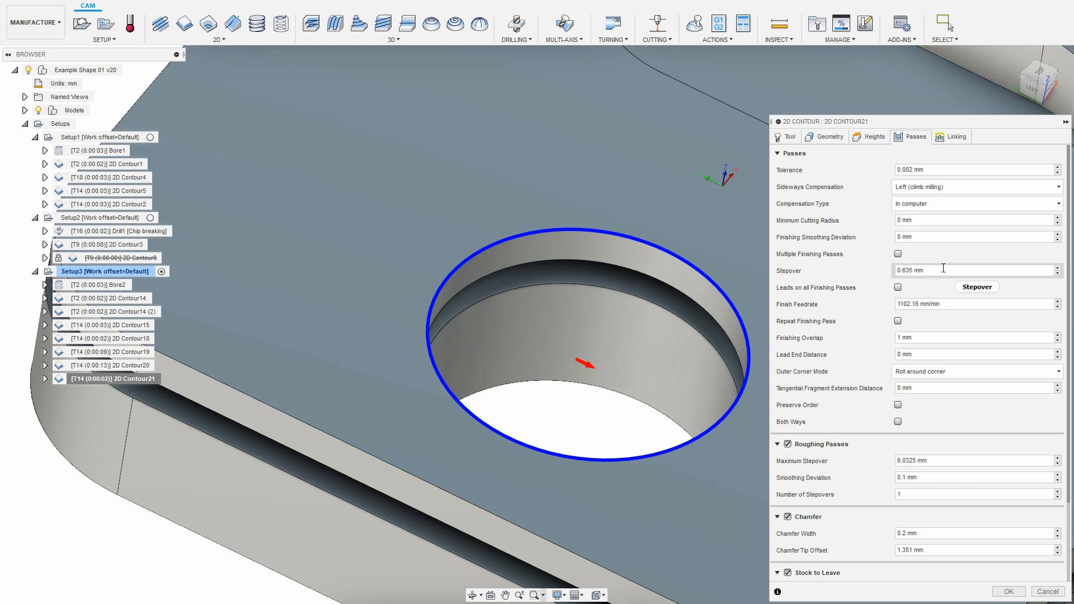
{"action": "right_click", "coordinate": [945, 269]}
{"action": "left_click", "coordinate": [965, 289]}
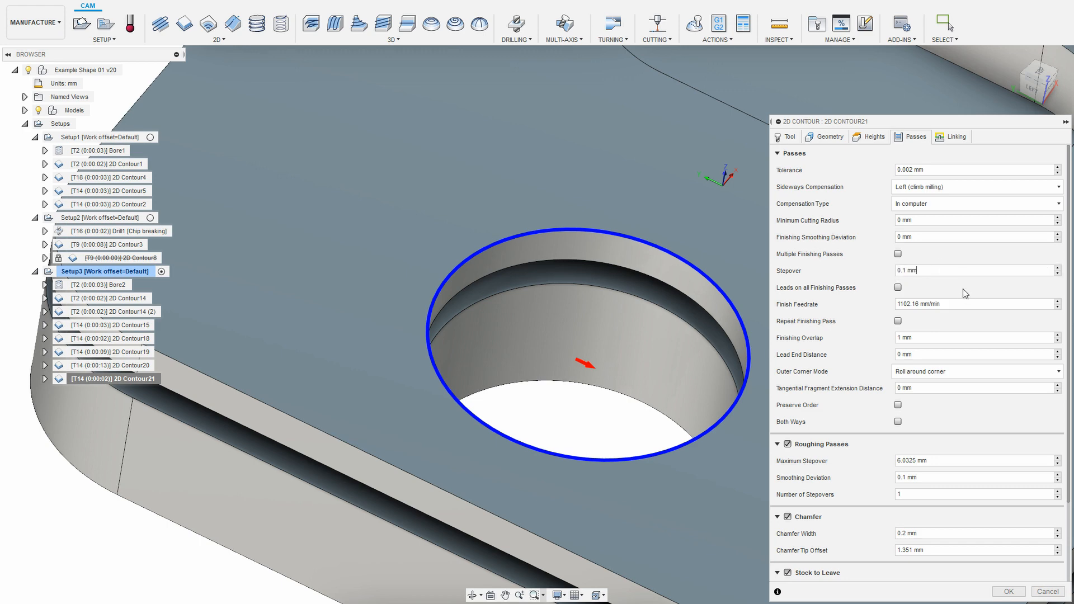
{"action": "left_click", "coordinate": [1009, 591]}
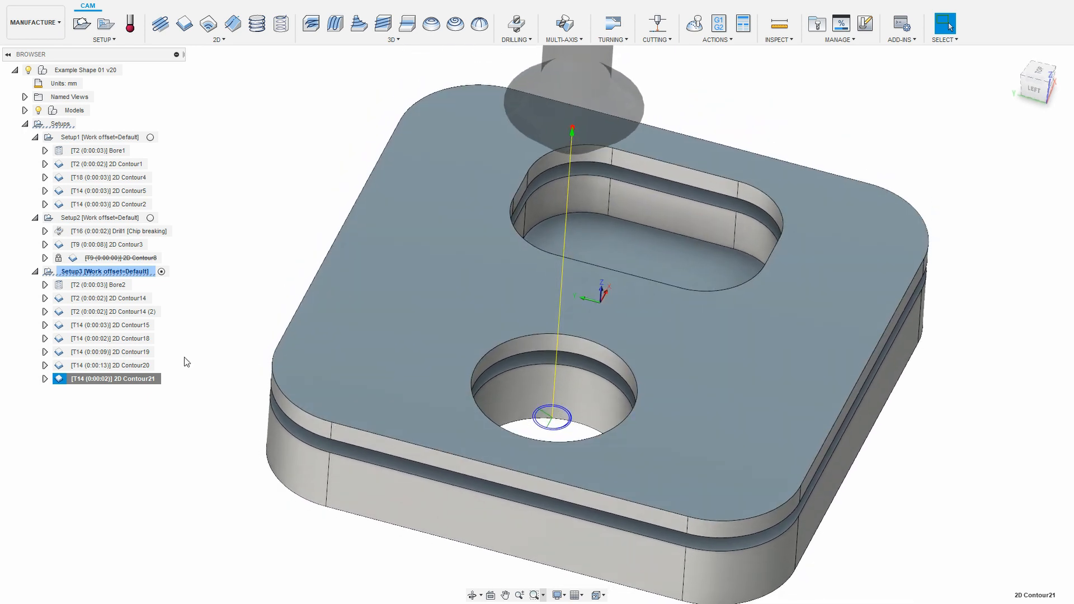
{"action": "right_click", "coordinate": [141, 378]}
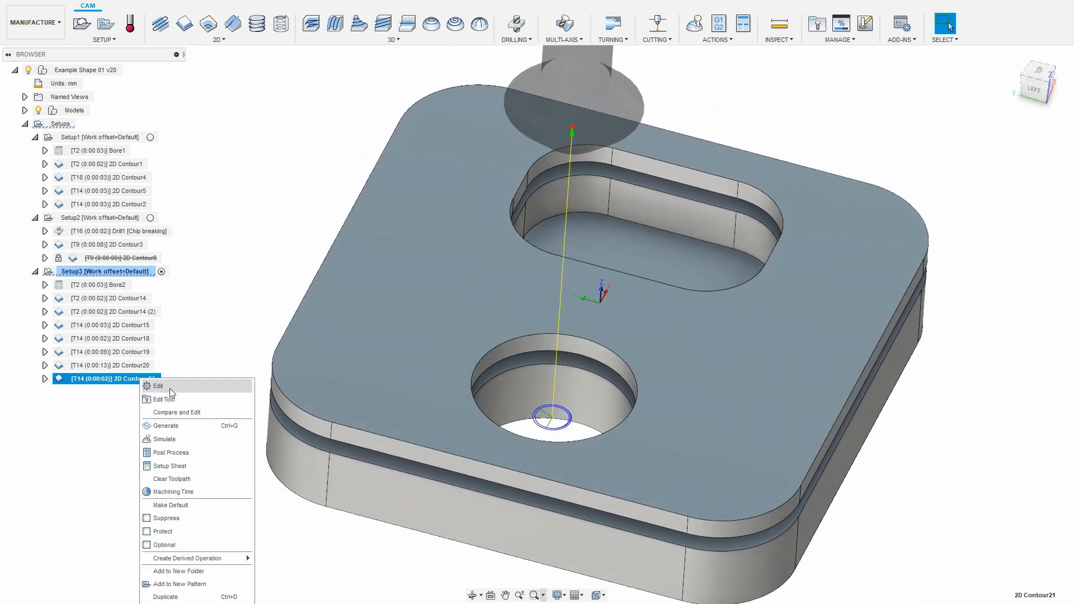
{"action": "left_click", "coordinate": [169, 389]}
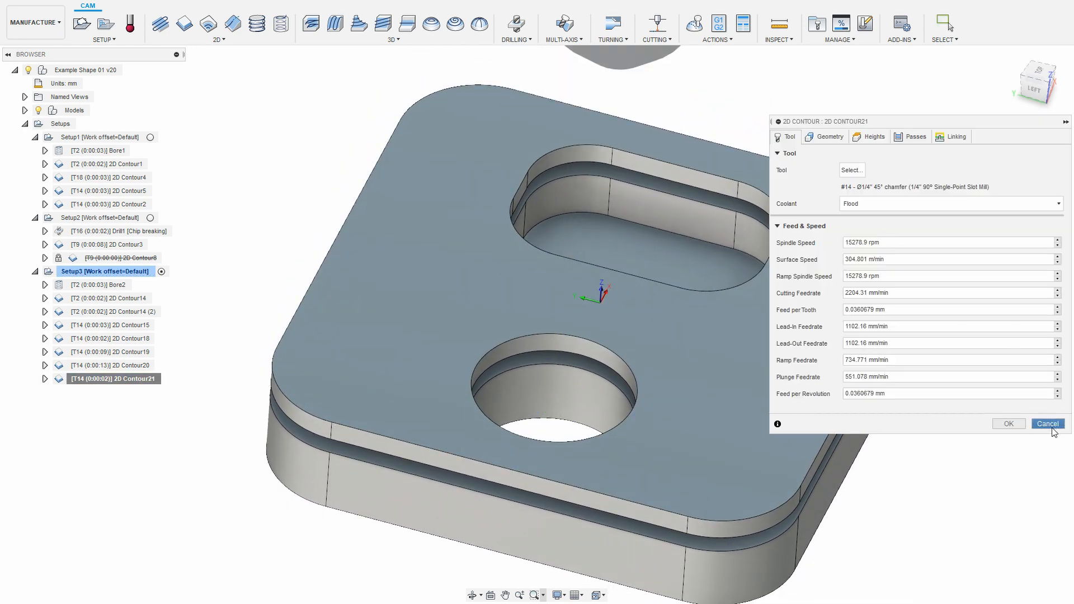
{"action": "left_click", "coordinate": [1049, 428]}
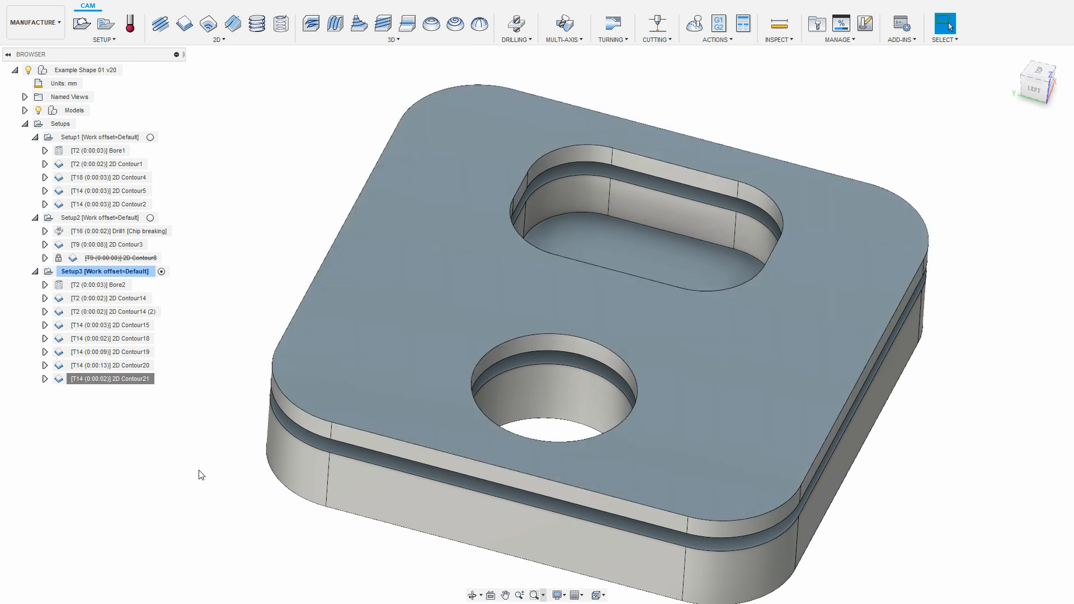